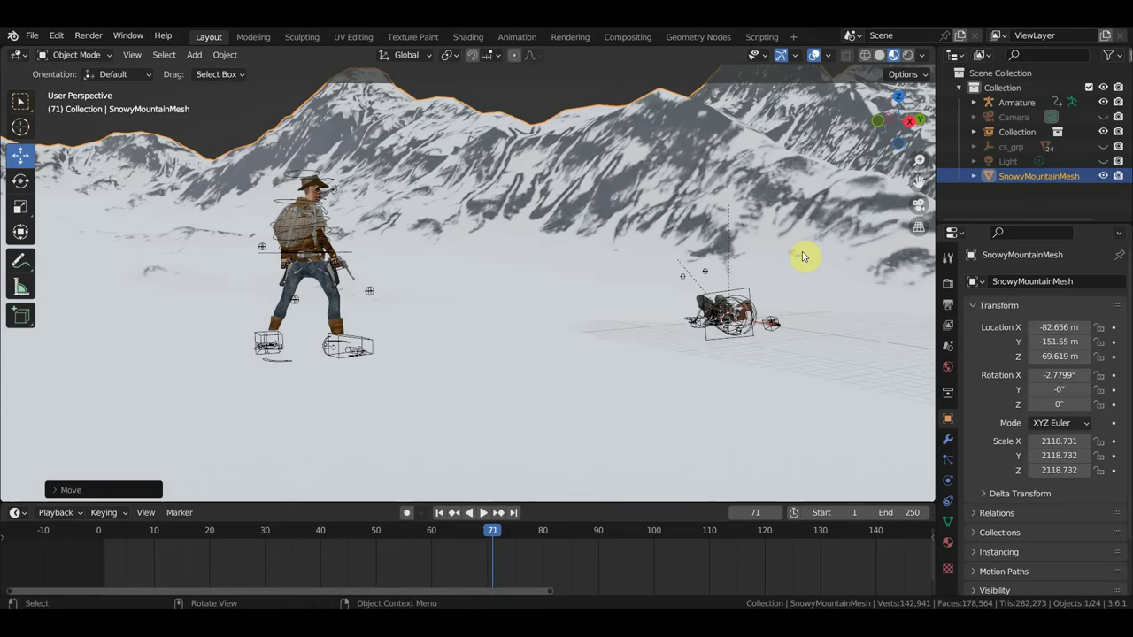
Step: Show the SnowyMountainMesh in wireframe shading and open its Modifier Properties
{"action": "scroll", "coordinate": [589, 277], "scroll_direction": "up", "scroll_amount": 4}
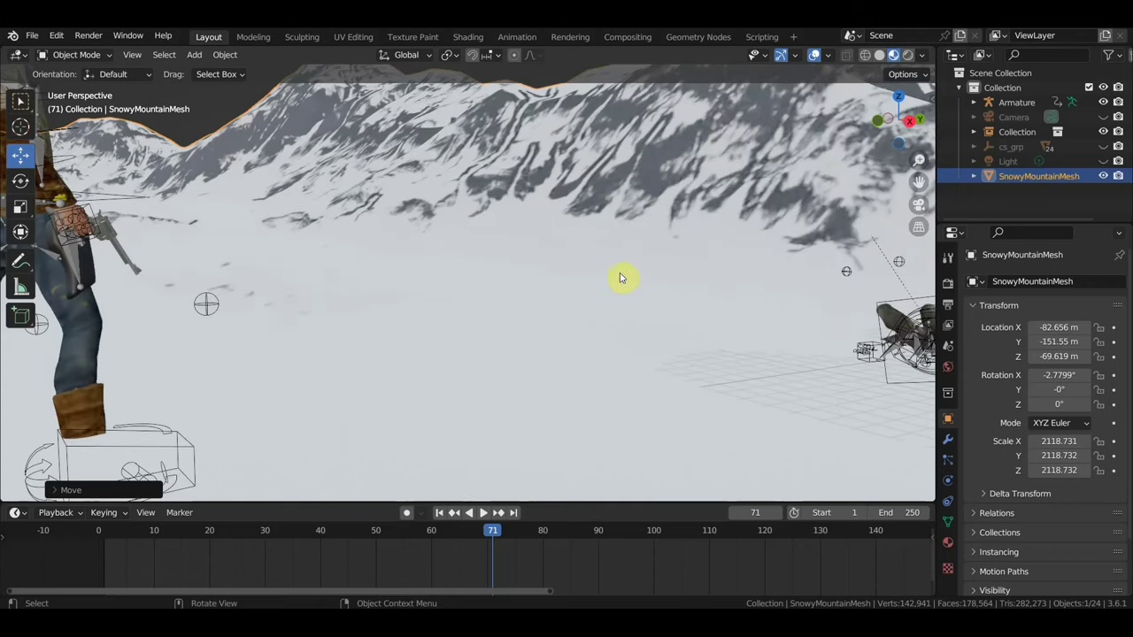
{"action": "scroll", "coordinate": [628, 301], "scroll_direction": "down", "scroll_amount": 1}
{"action": "scroll", "coordinate": [642, 354], "scroll_direction": "down", "scroll_amount": 2}
{"action": "scroll", "coordinate": [648, 361], "scroll_direction": "down", "scroll_amount": 1}
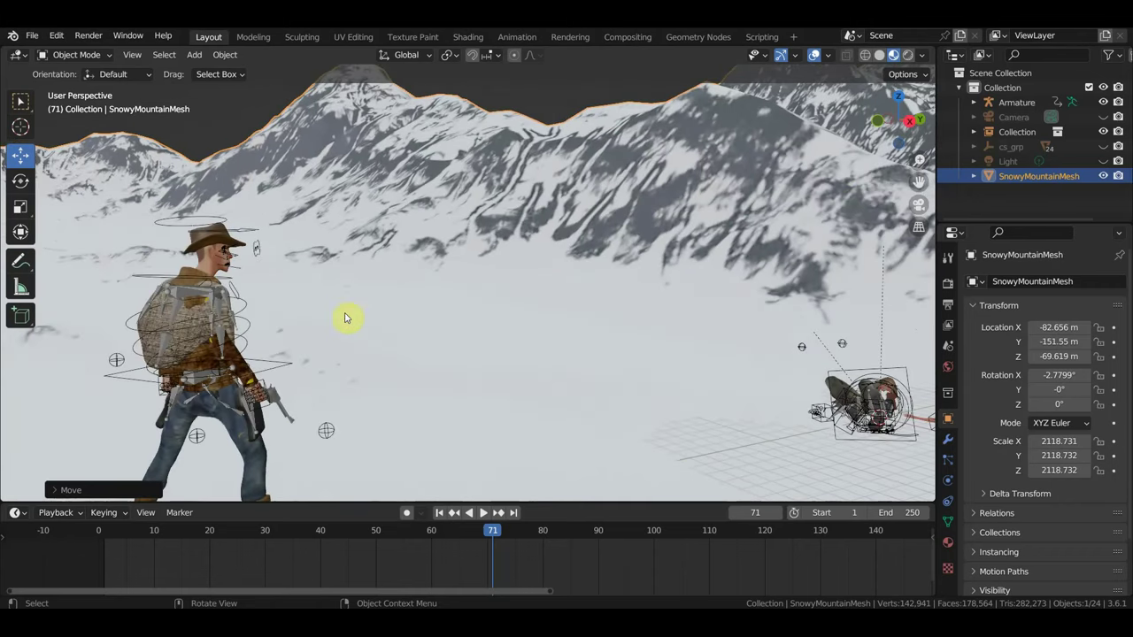
{"action": "left_click", "coordinate": [879, 55]}
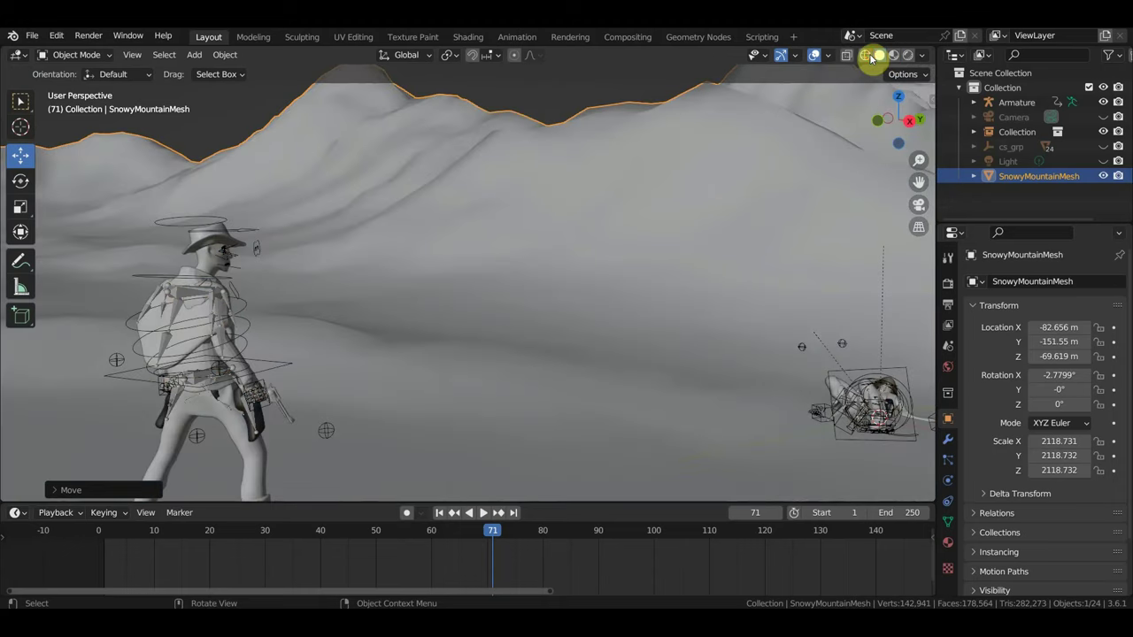
{"action": "left_click", "coordinate": [866, 55]}
{"action": "left_click", "coordinate": [664, 230]}
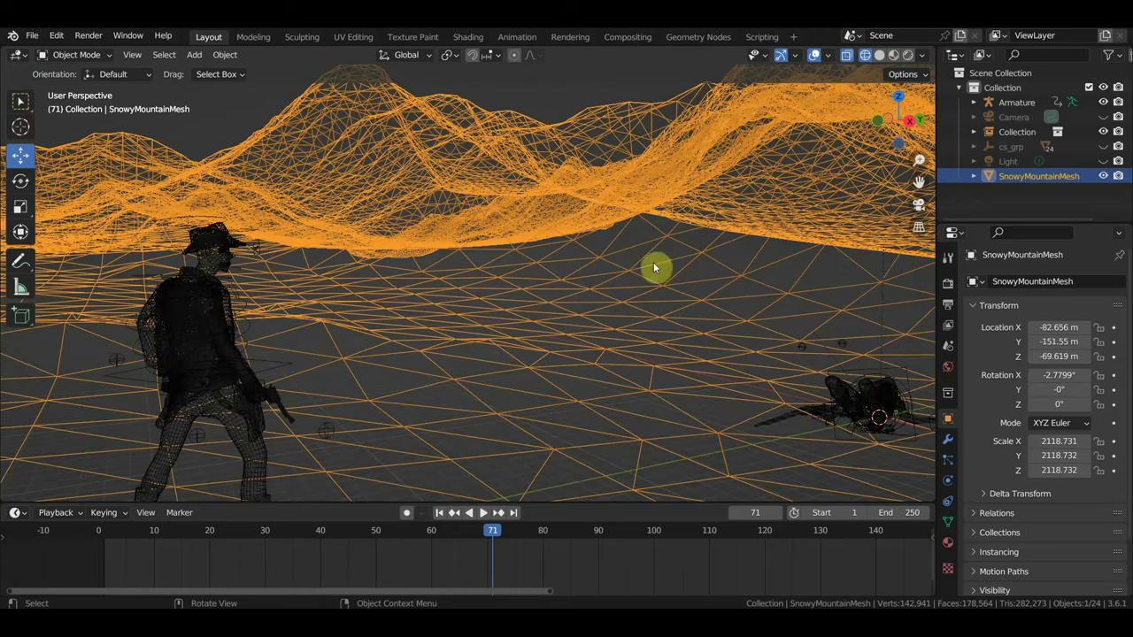
{"action": "left_click", "coordinate": [948, 440]}
Step: Add a Decimate modifier to the mountain mesh, lower its ratio, and switch to Material Preview
{"action": "left_click", "coordinate": [1016, 284]}
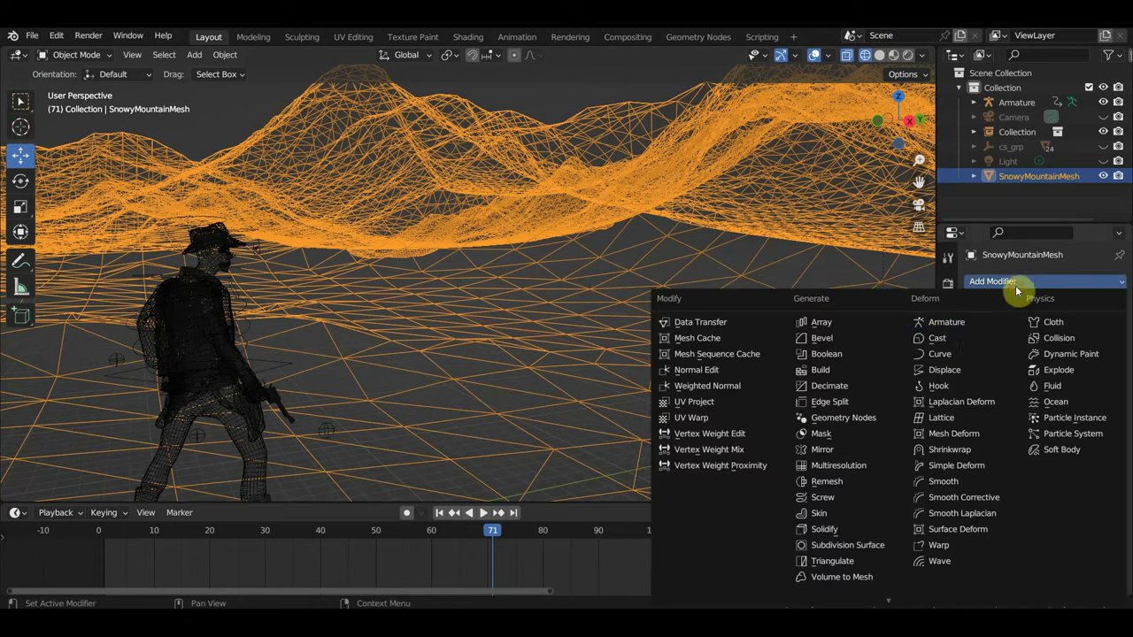
{"action": "left_click", "coordinate": [855, 388]}
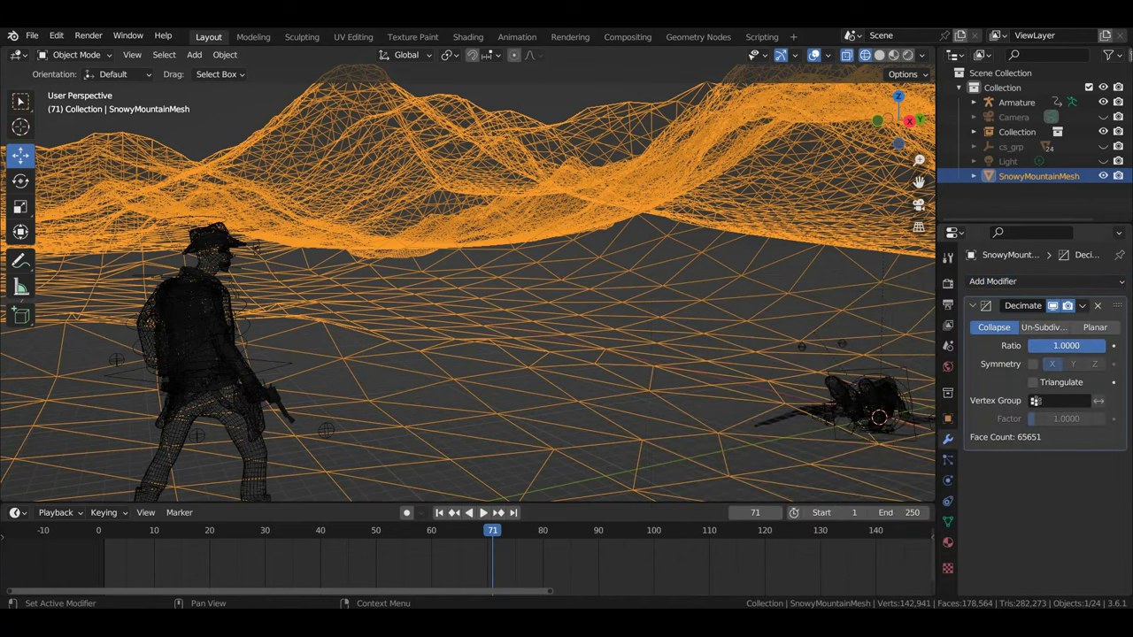
{"action": "mouse_move", "coordinate": [1071, 345]}
{"action": "left_mouse_down"}
{"action": "mouse_move", "coordinate": [1018, 345]}
{"action": "mouse_move", "coordinate": [1045, 345]}
{"action": "left_mouse_up"}
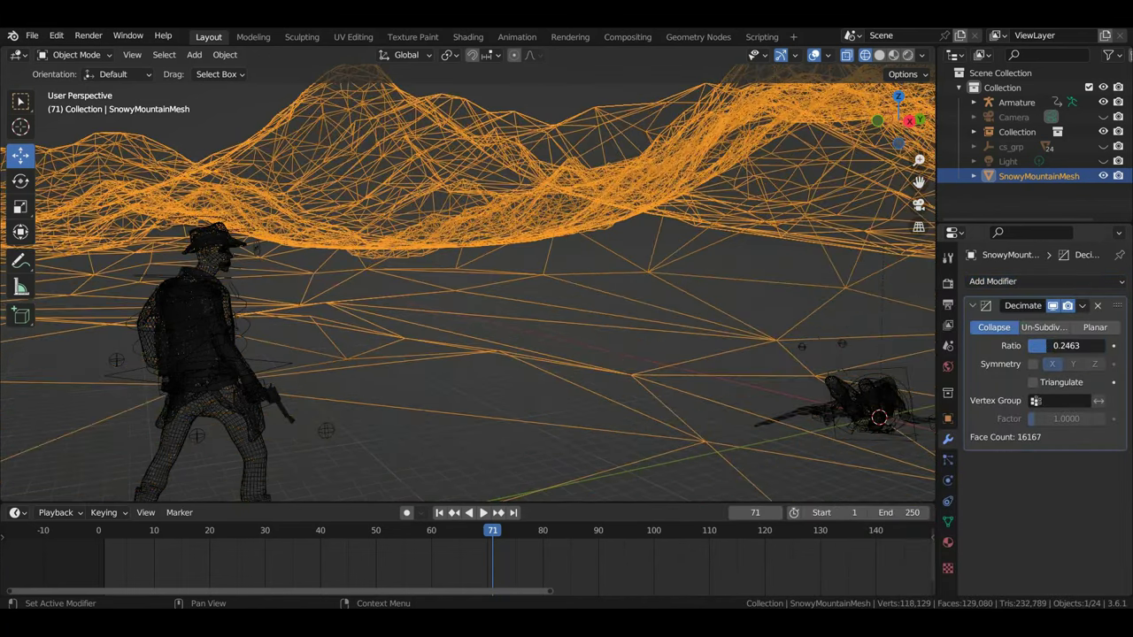
{"action": "left_click", "coordinate": [881, 55]}
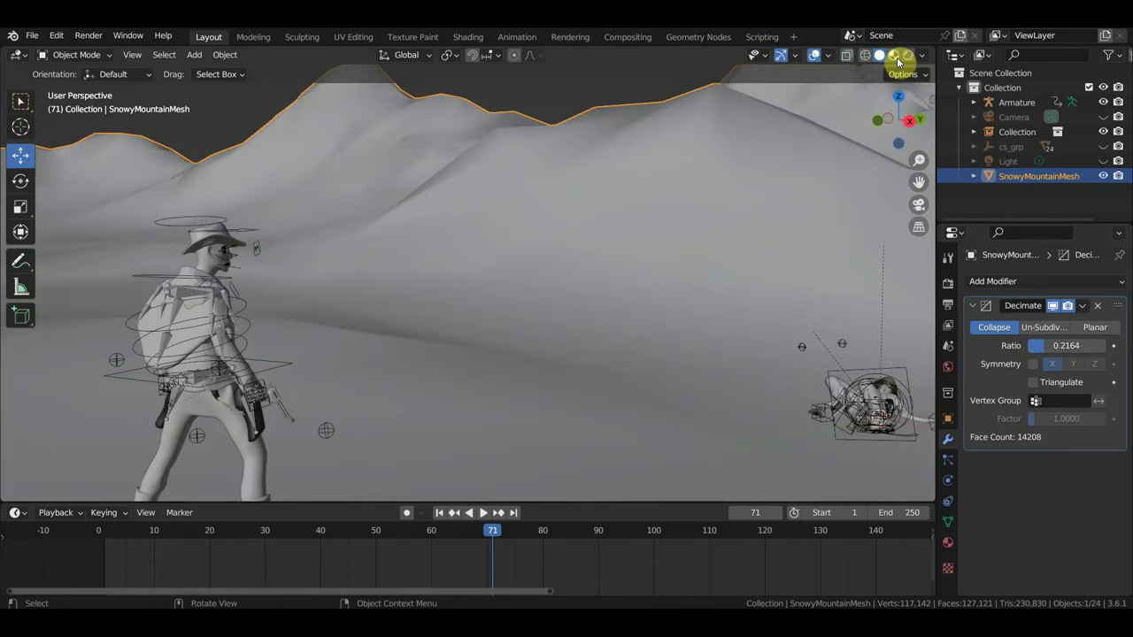
{"action": "left_click", "coordinate": [894, 55]}
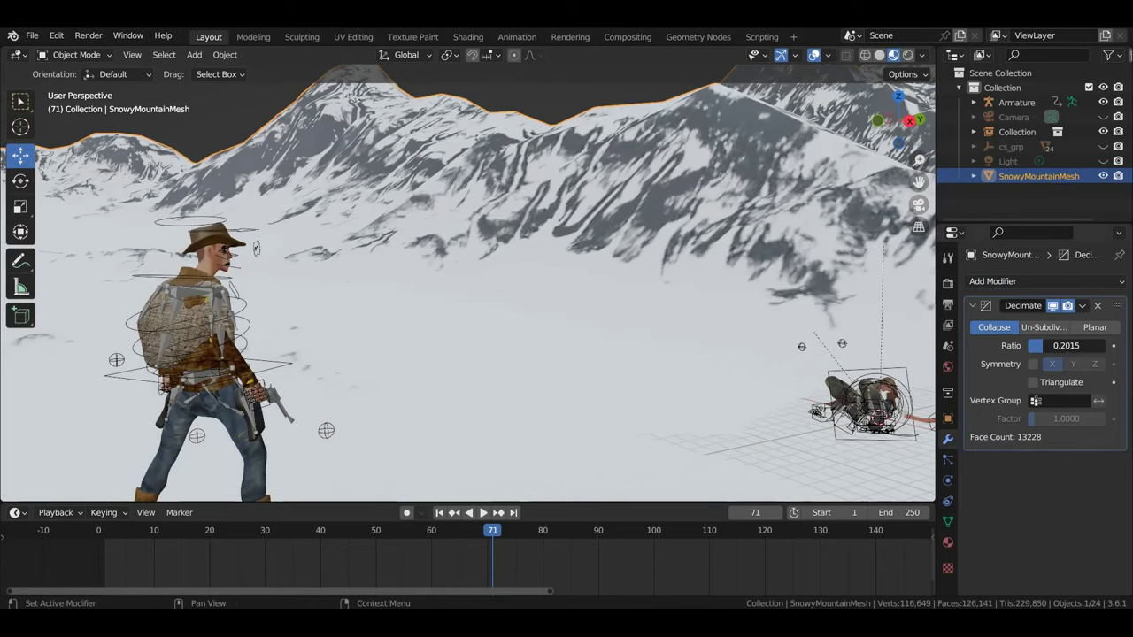
Step: Set the Decimate ratio to 0.0448 and apply the modifier
{"action": "left_click_drag", "start_coordinate": [1066, 345], "coordinate": [1036, 345]}
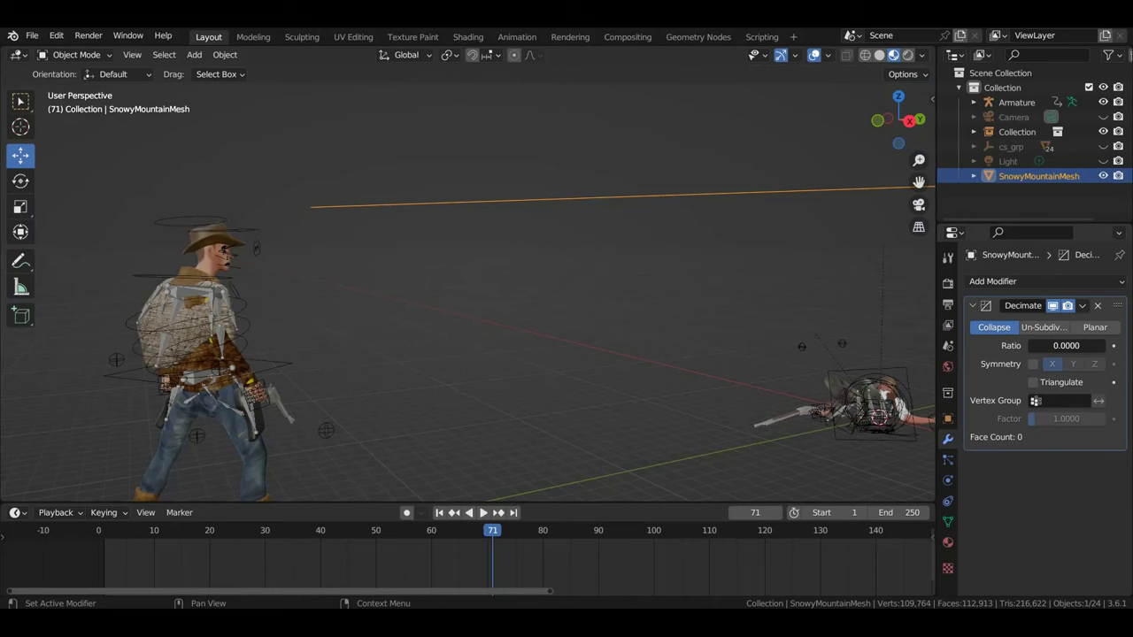
{"action": "left_click_drag", "start_coordinate": [1066, 346], "coordinate": [1073, 345]}
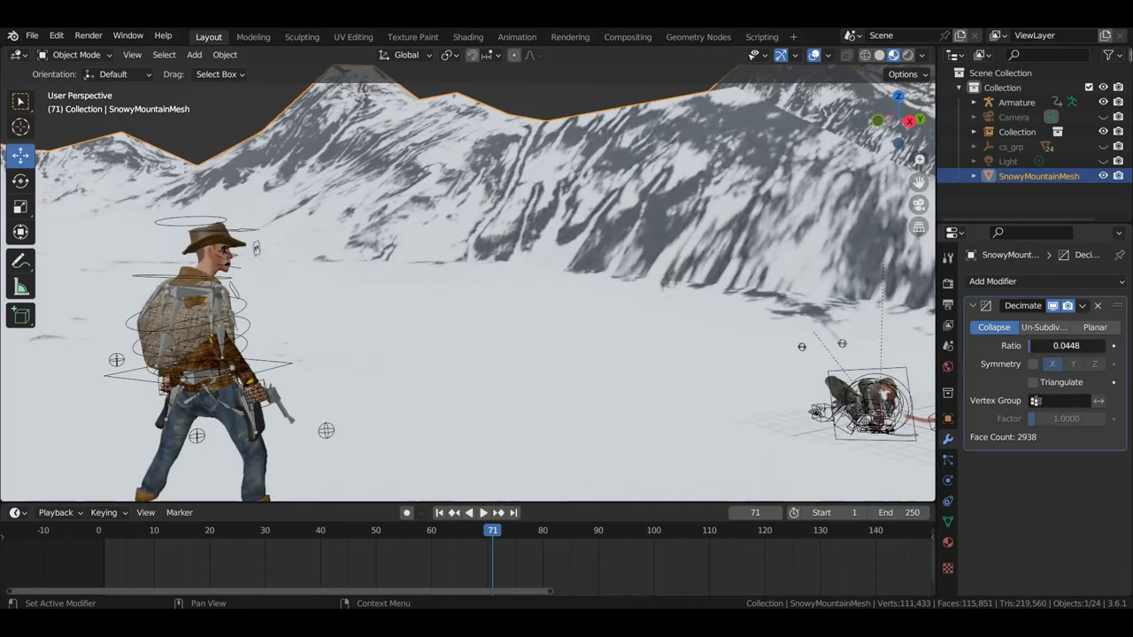
{"action": "left_click", "coordinate": [1083, 308]}
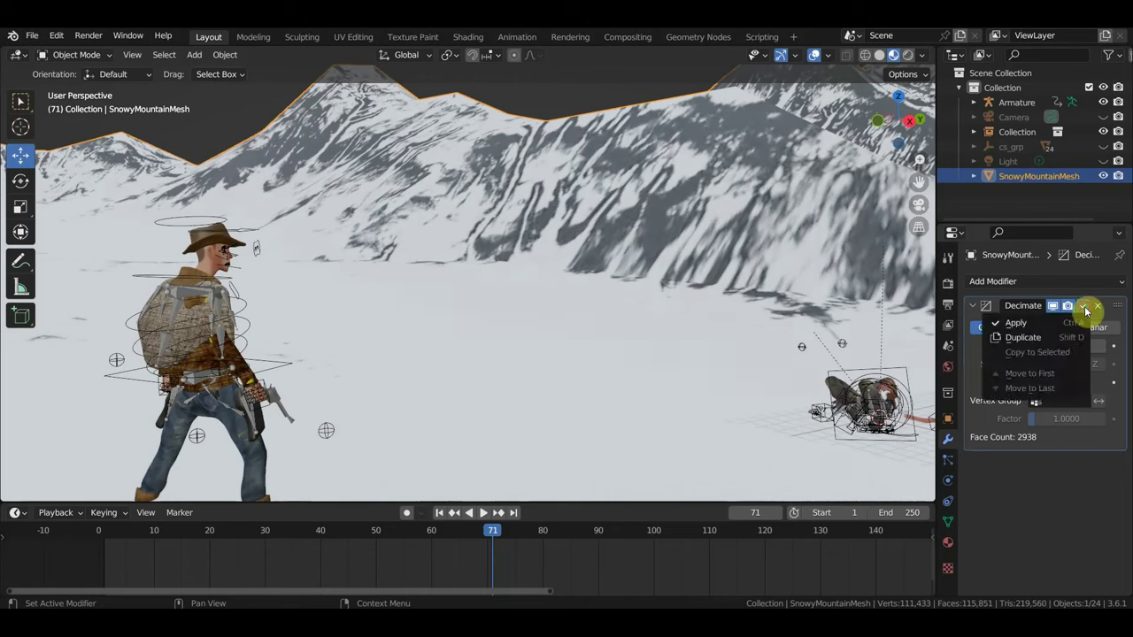
{"action": "left_click", "coordinate": [1032, 324]}
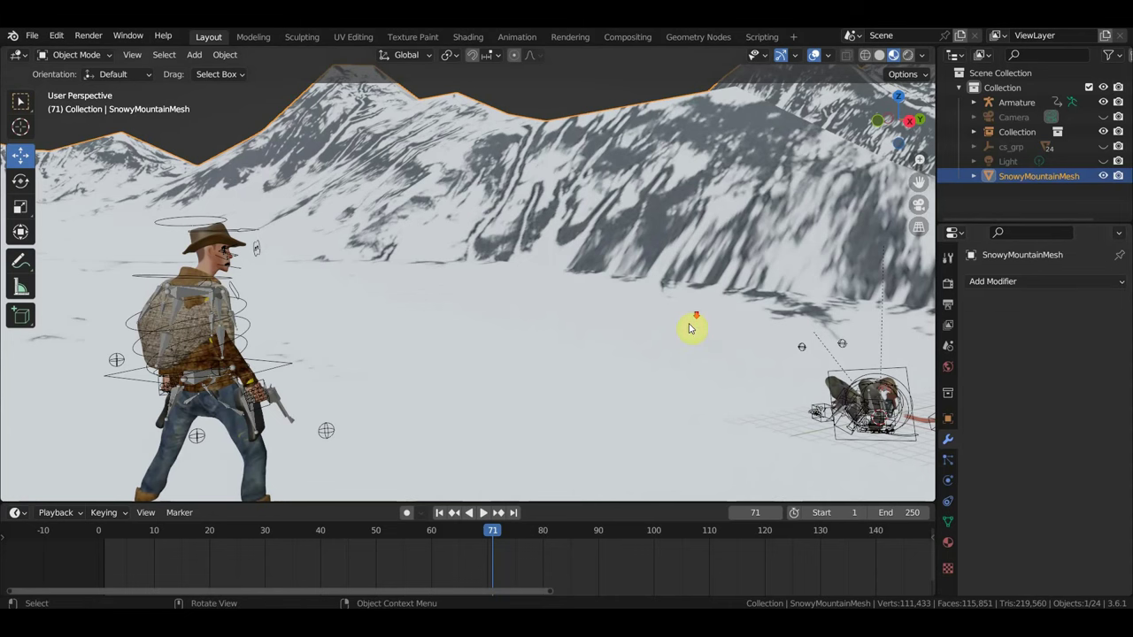
{"action": "scroll", "coordinate": [692, 328], "scroll_direction": "down", "scroll_amount": 5}
{"action": "mouse_move", "coordinate": [736, 332]}
{"action": "middle_mouse_down"}
{"action": "mouse_move", "coordinate": [779, 331]}
{"action": "mouse_move", "coordinate": [446, 222]}
{"action": "middle_mouse_up"}
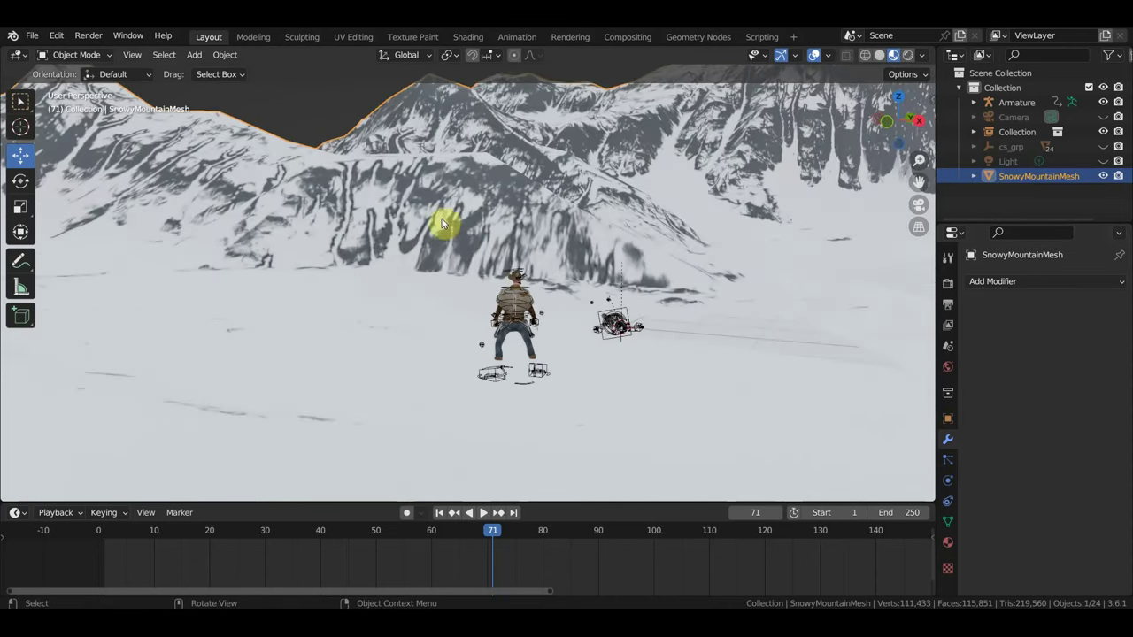
{"action": "scroll", "coordinate": [637, 261], "scroll_direction": "down", "scroll_amount": 2}
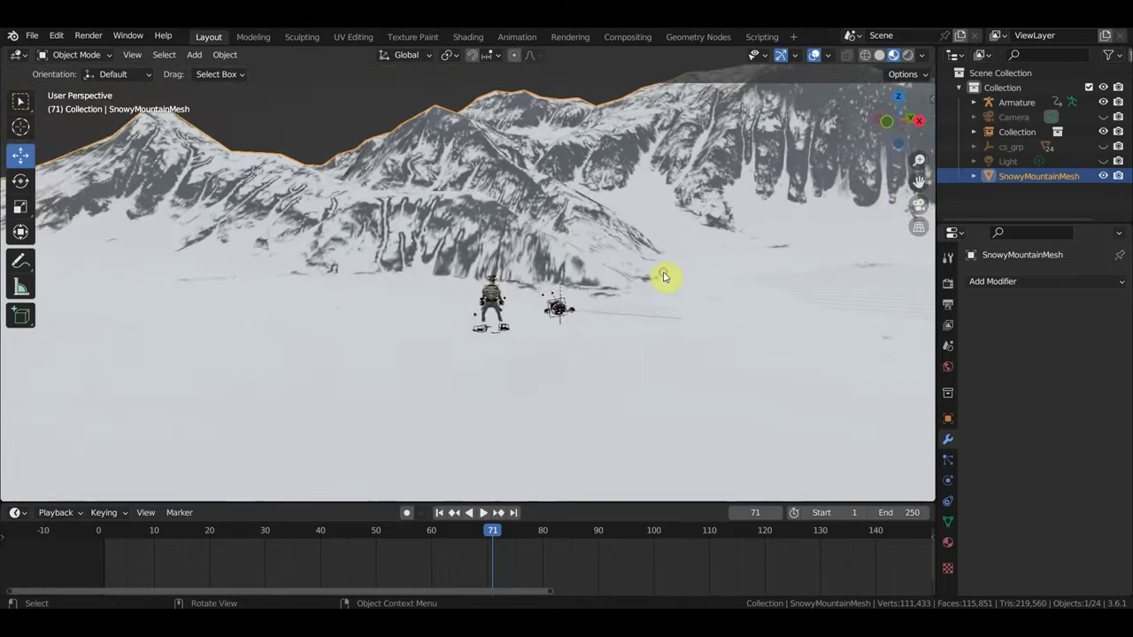
{"action": "mouse_move", "coordinate": [664, 277]}
{"action": "middle_mouse_down"}
{"action": "mouse_move", "coordinate": [892, 296]}
{"action": "mouse_move", "coordinate": [519, 299]}
{"action": "mouse_move", "coordinate": [548, 292]}
{"action": "middle_mouse_up"}
{"action": "scroll", "coordinate": [548, 305], "scroll_direction": "up", "scroll_amount": 2}
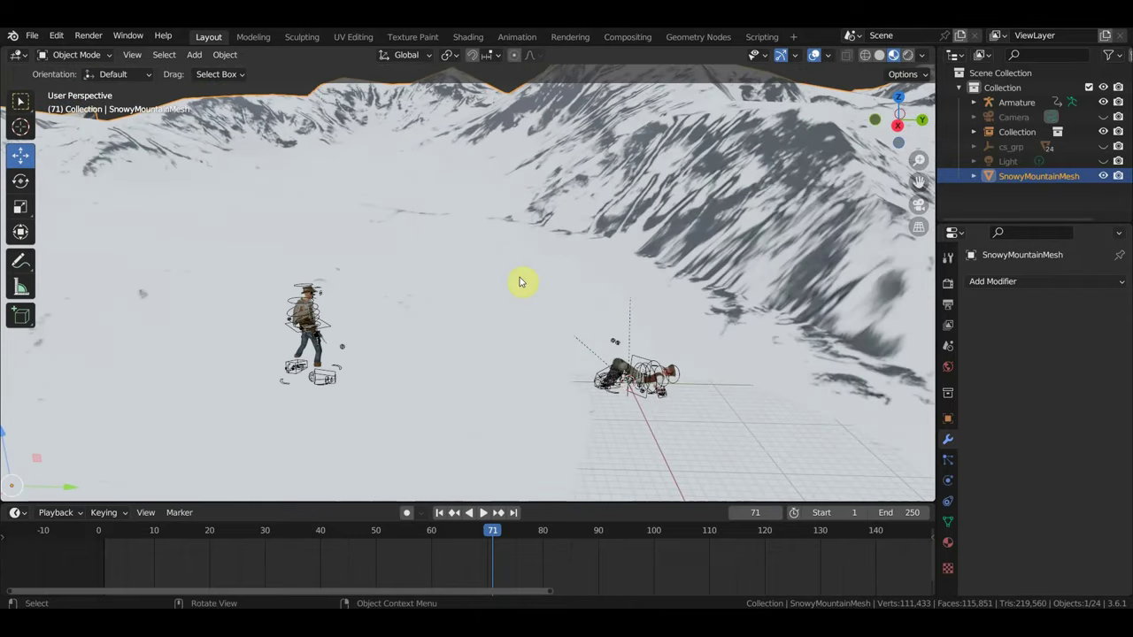
{"action": "scroll", "coordinate": [548, 249], "scroll_direction": "down", "scroll_amount": 2}
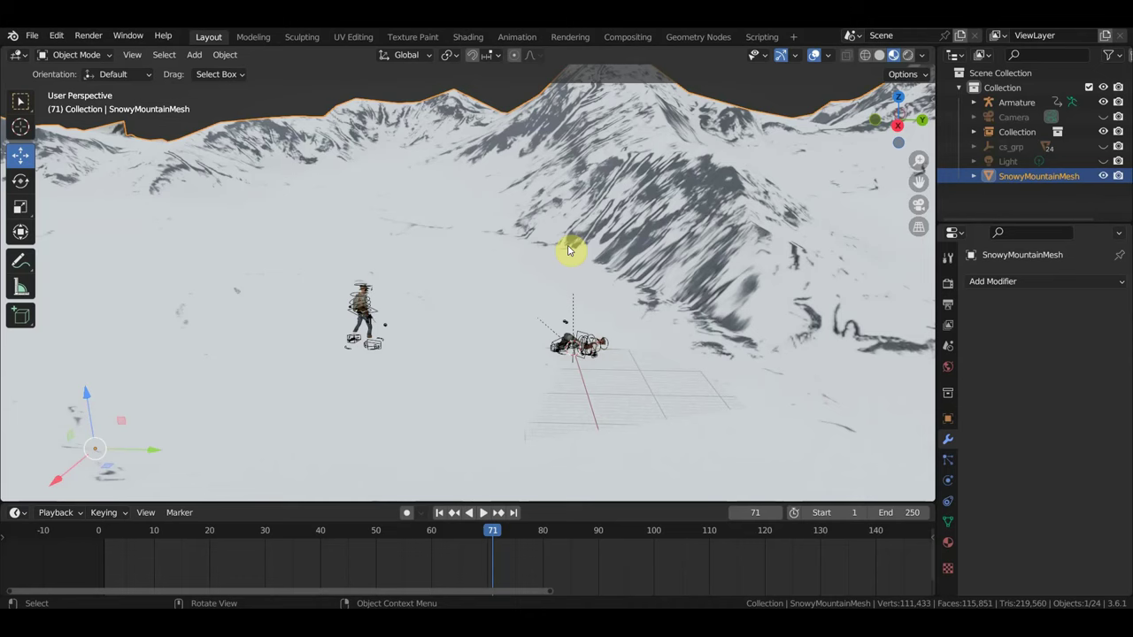
{"action": "scroll", "coordinate": [574, 281], "scroll_direction": "up", "scroll_amount": 3}
{"action": "mouse_move", "coordinate": [582, 324]}
{"action": "middle_mouse_down"}
{"action": "mouse_move", "coordinate": [626, 211]}
{"action": "mouse_move", "coordinate": [640, 210]}
{"action": "mouse_move", "coordinate": [644, 242]}
{"action": "mouse_move", "coordinate": [387, 268]}
{"action": "mouse_move", "coordinate": [266, 261]}
{"action": "middle_mouse_up"}
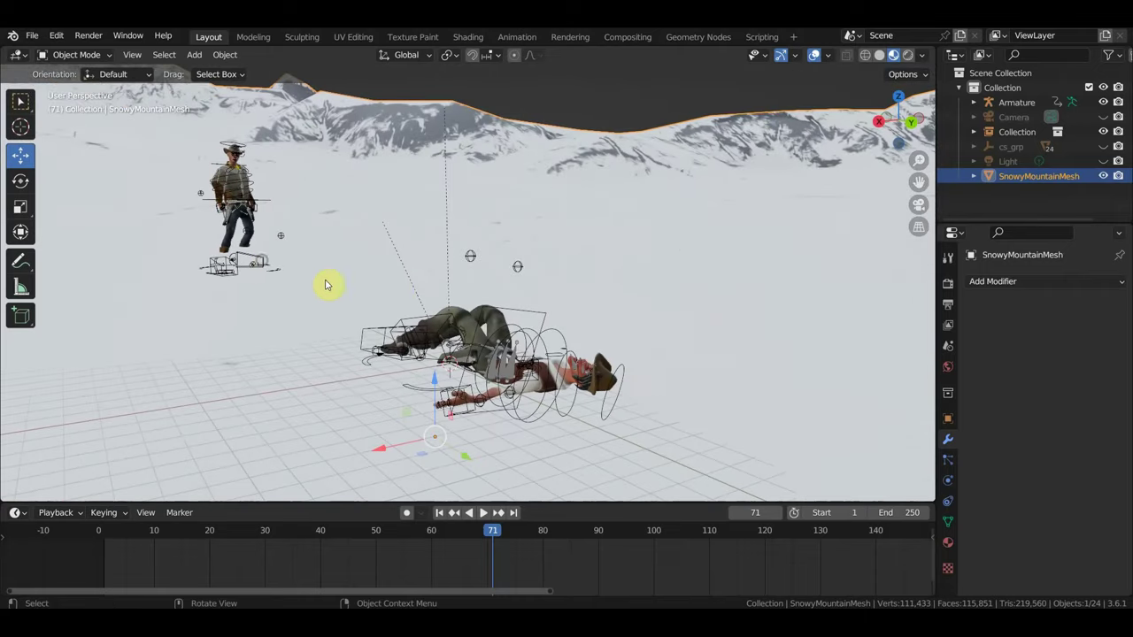
{"action": "mouse_move", "coordinate": [489, 347]}
{"action": "middle_mouse_down"}
{"action": "mouse_move", "coordinate": [537, 354]}
{"action": "mouse_move", "coordinate": [315, 173]}
{"action": "mouse_move", "coordinate": [425, 187]}
{"action": "middle_mouse_up"}
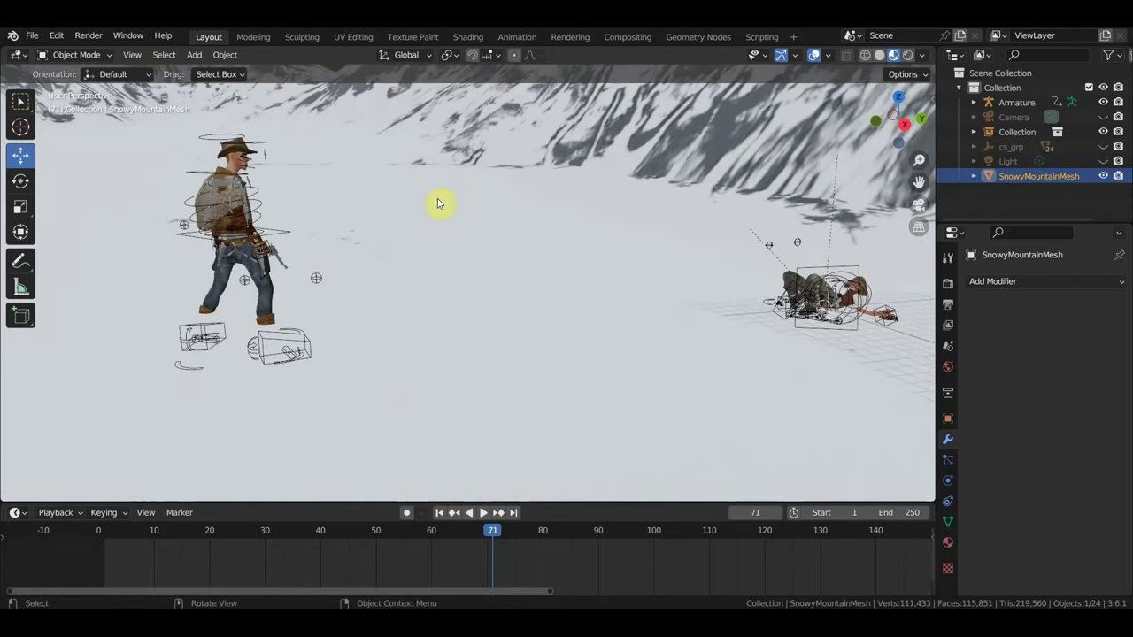
{"action": "middle_click_drag", "start_coordinate": [395, 288], "coordinate": [441, 289]}
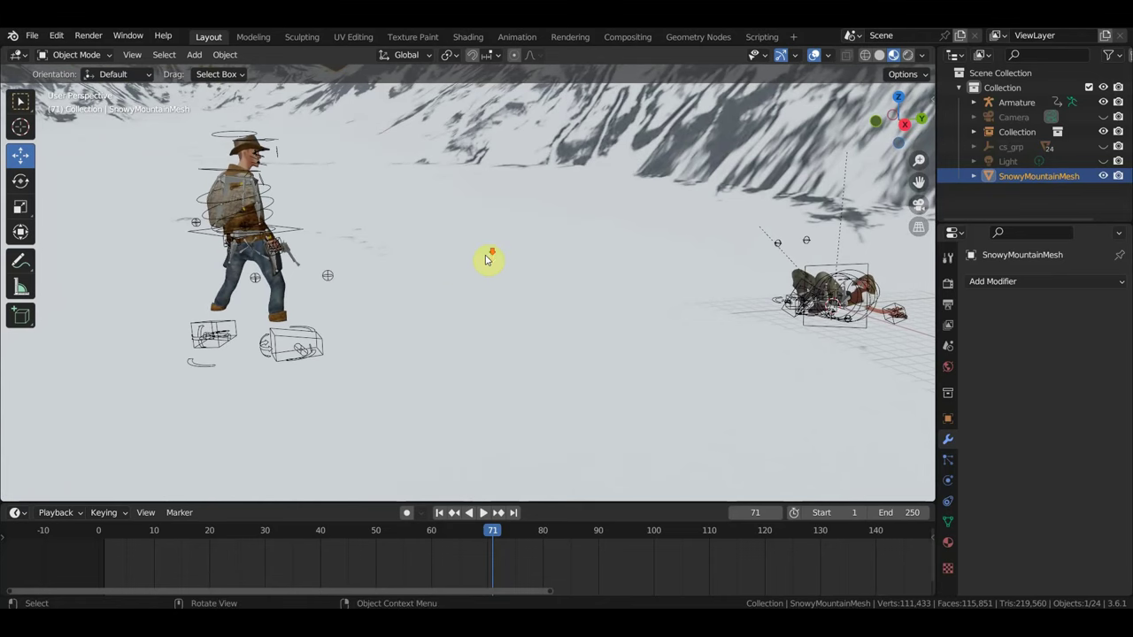
{"action": "scroll", "coordinate": [487, 257], "scroll_direction": "down", "scroll_amount": 1}
{"action": "scroll", "coordinate": [523, 250], "scroll_direction": "down", "scroll_amount": 2}
{"action": "scroll", "coordinate": [509, 248], "scroll_direction": "down", "scroll_amount": 2}
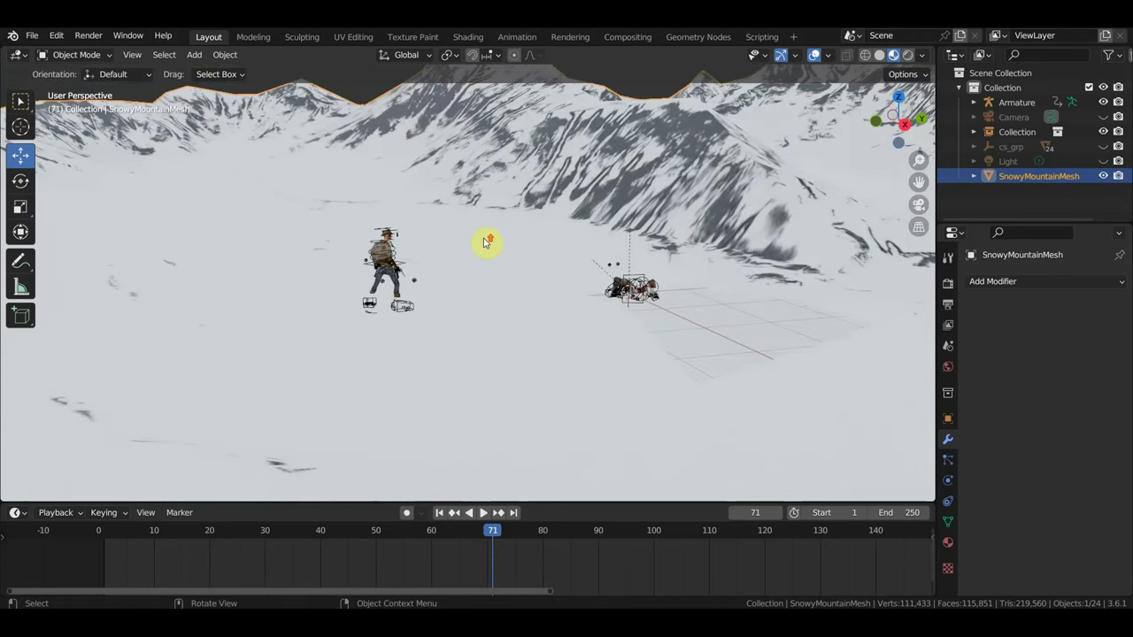
{"action": "scroll", "coordinate": [486, 240], "scroll_direction": "up", "scroll_amount": 2}
{"action": "scroll", "coordinate": [482, 245], "scroll_direction": "up", "scroll_amount": 2}
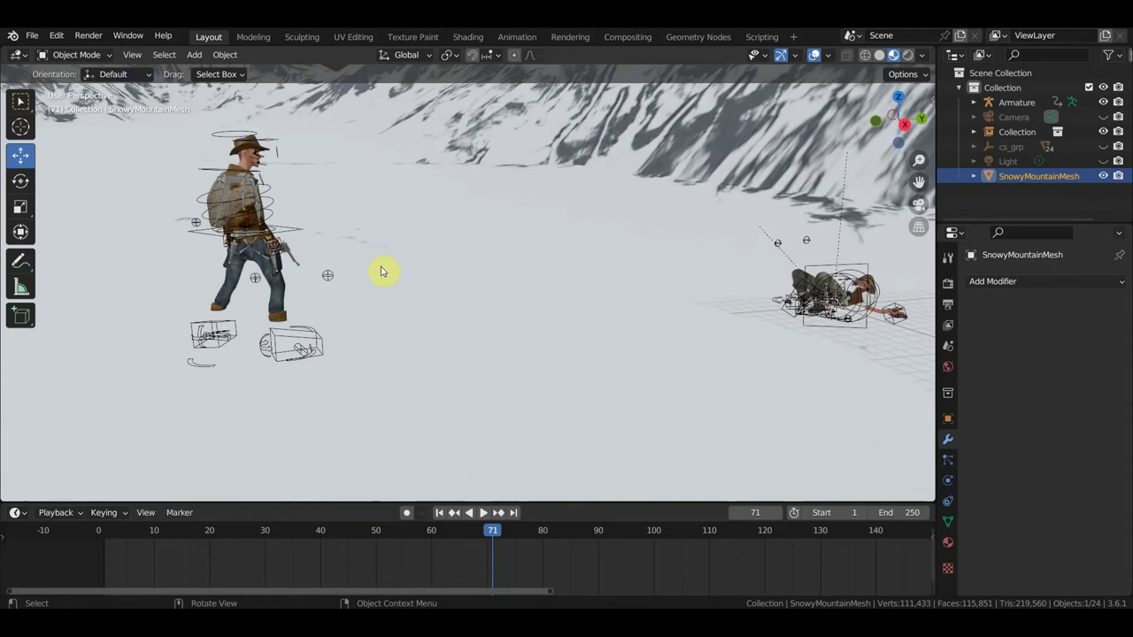
Step: Raise the standing cowboy's Collection along Z to 1.3202 m
{"action": "left_click", "coordinate": [295, 231]}
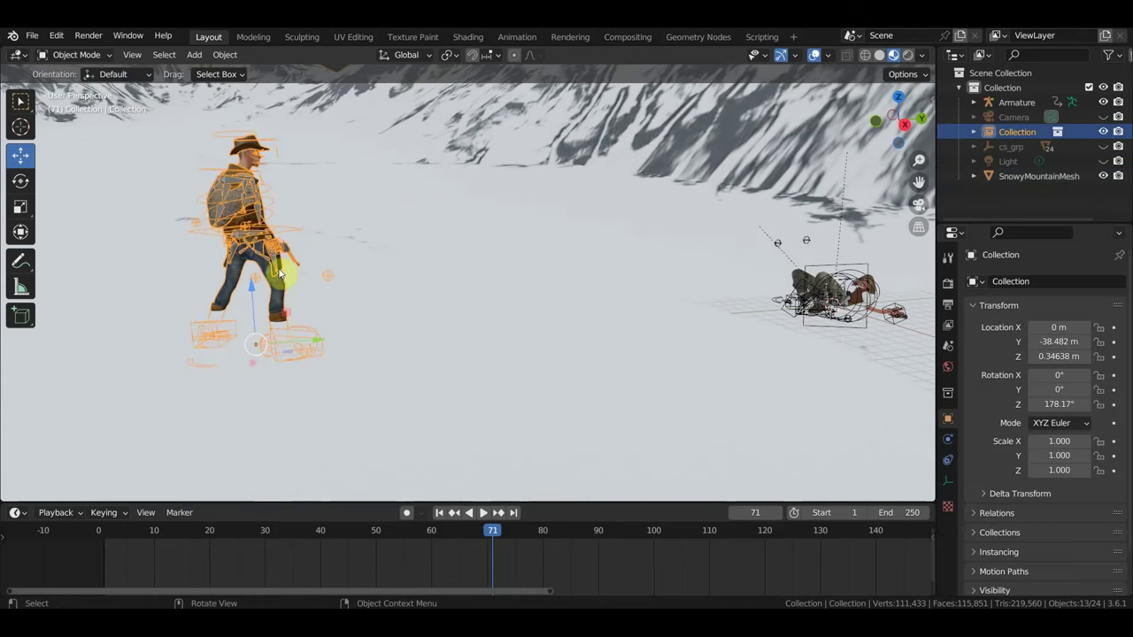
{"action": "left_click_drag", "start_coordinate": [252, 285], "coordinate": [251, 267]}
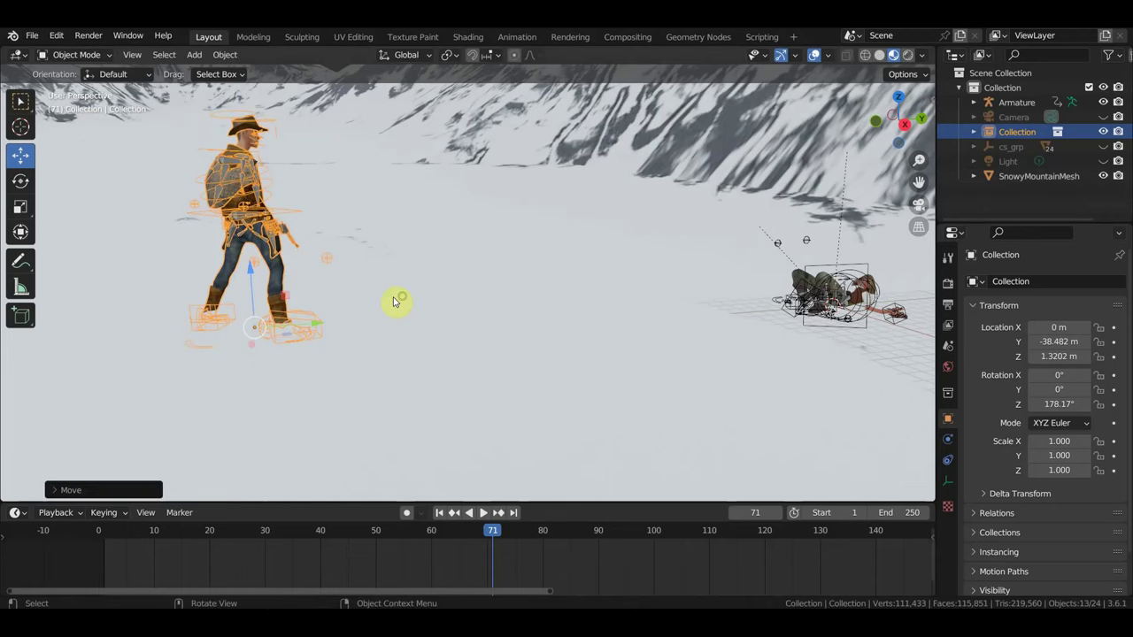
{"action": "middle_click_drag", "start_coordinate": [395, 299], "coordinate": [392, 301]}
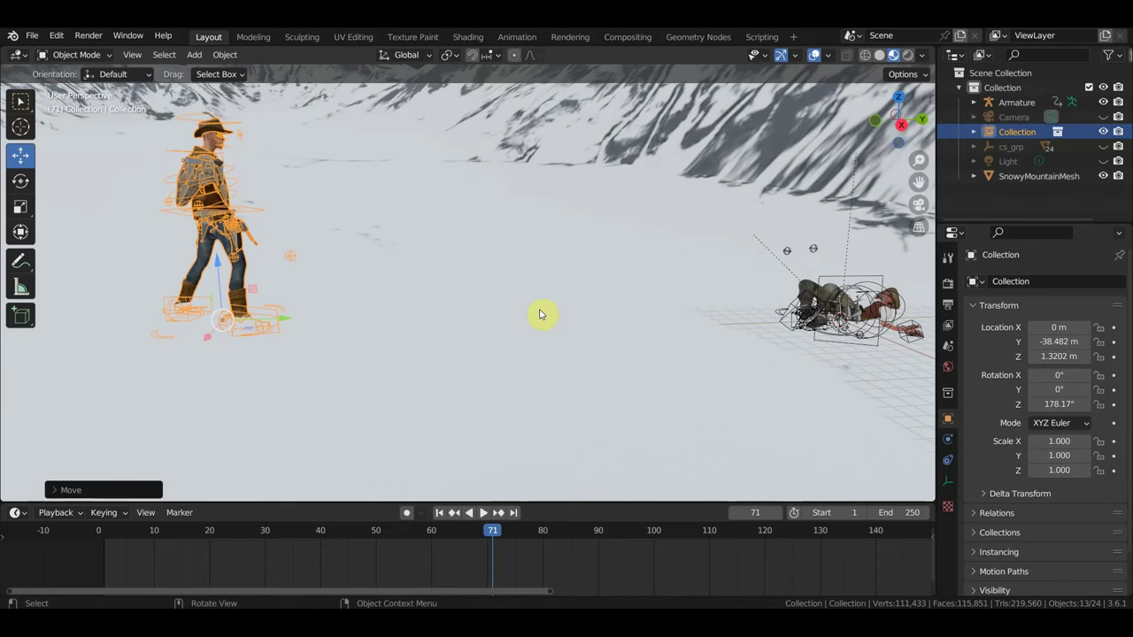
{"action": "middle_click_drag", "start_coordinate": [551, 319], "coordinate": [552, 320]}
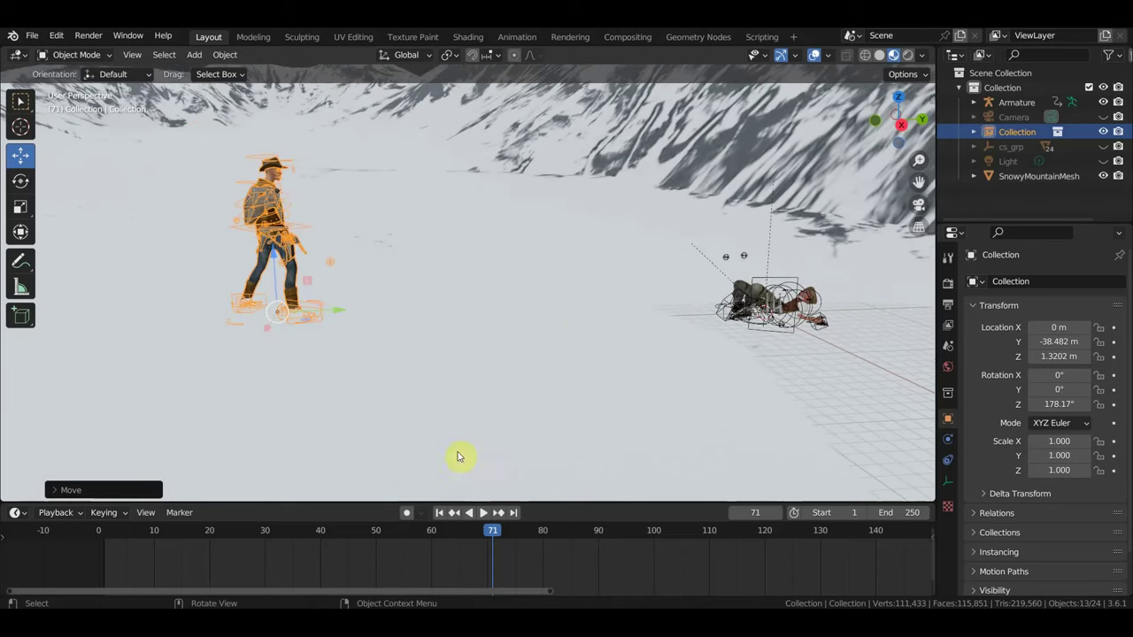
Step: Scrub and play the animation, stopping at frame 19
{"action": "left_click", "coordinate": [123, 534]}
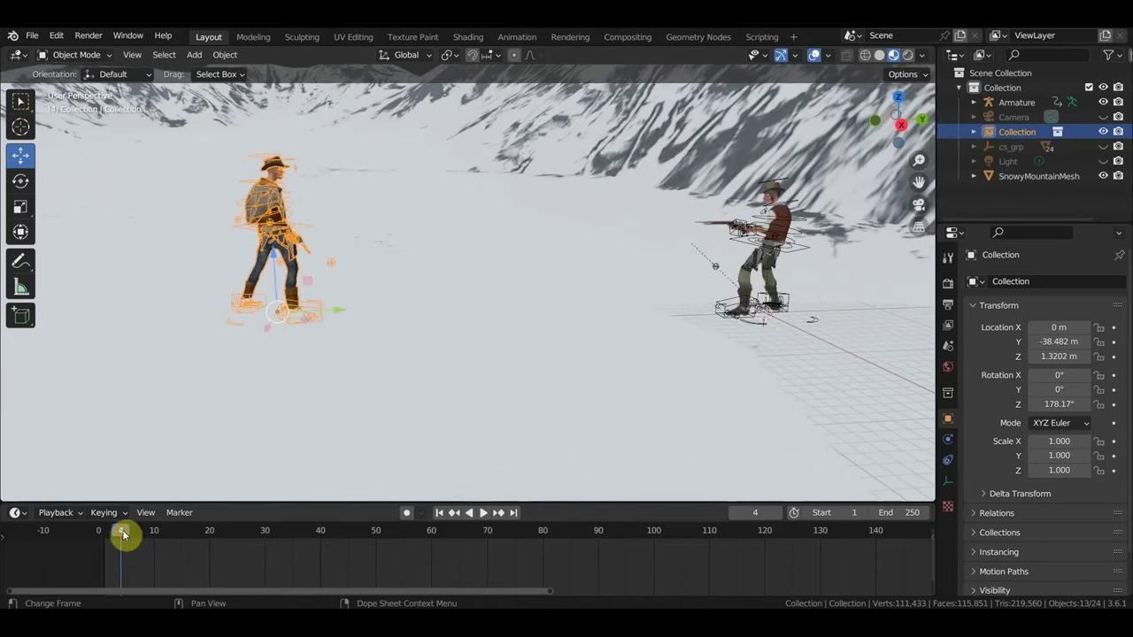
{"action": "left_click", "coordinate": [226, 538]}
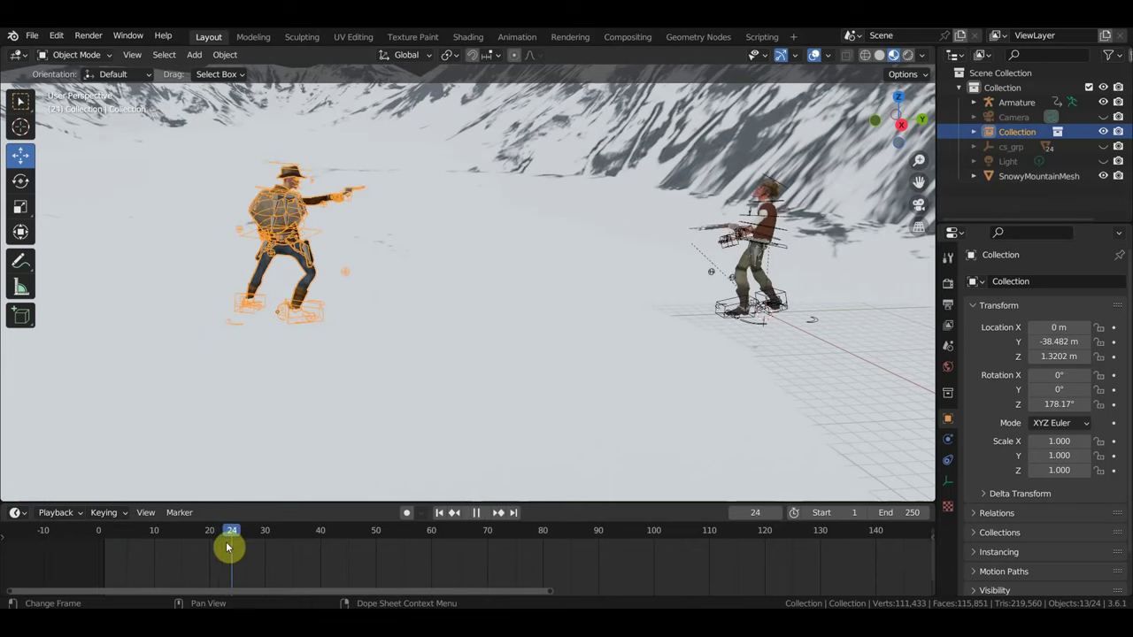
{"action": "key", "text": "space"}
{"action": "key", "text": "space"}
{"action": "left_click", "coordinate": [207, 538]}
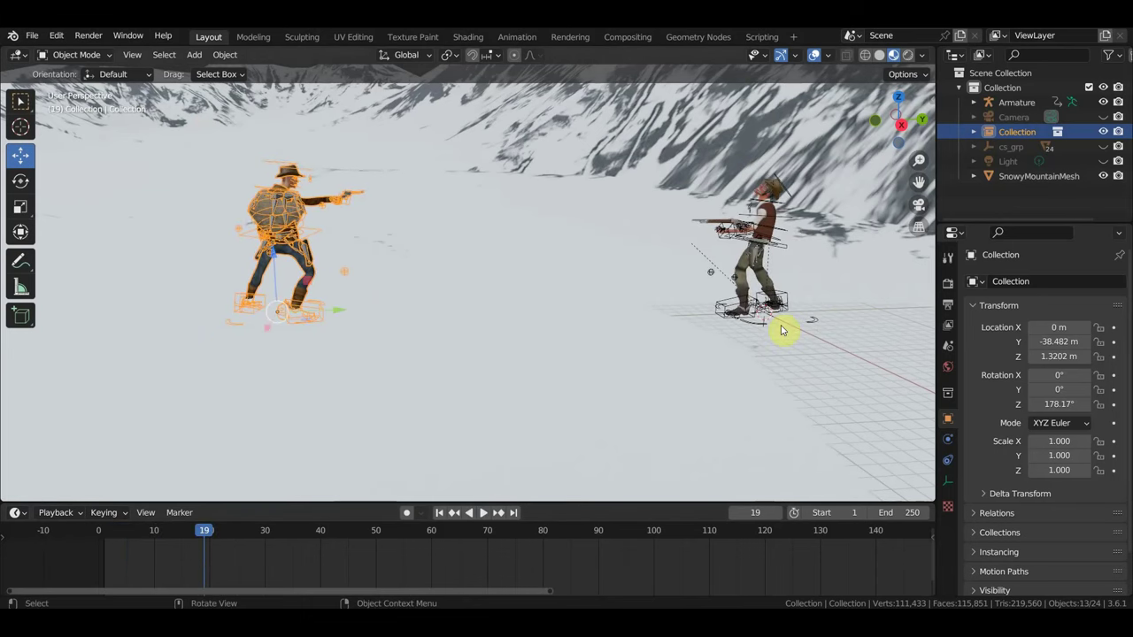
{"action": "mouse_move", "coordinate": [786, 310]}
{"action": "middle_mouse_down"}
{"action": "mouse_move", "coordinate": [348, 376]}
{"action": "mouse_move", "coordinate": [749, 326]}
{"action": "mouse_move", "coordinate": [712, 327]}
{"action": "middle_mouse_up"}
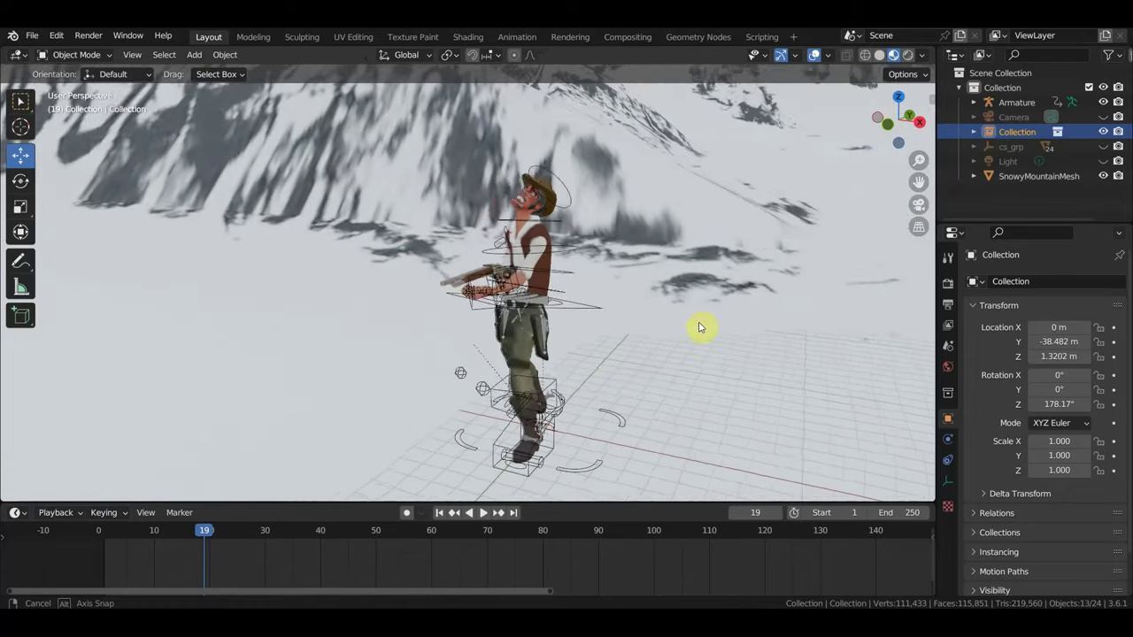
Step: Frame the wounded cowboy, step back to frame 17, and select the blood-splash plane on his chest
{"action": "scroll", "coordinate": [738, 313], "scroll_direction": "up", "scroll_amount": 2}
{"action": "middle_click_drag", "start_coordinate": [678, 316], "coordinate": [643, 319], "text": "shift"}
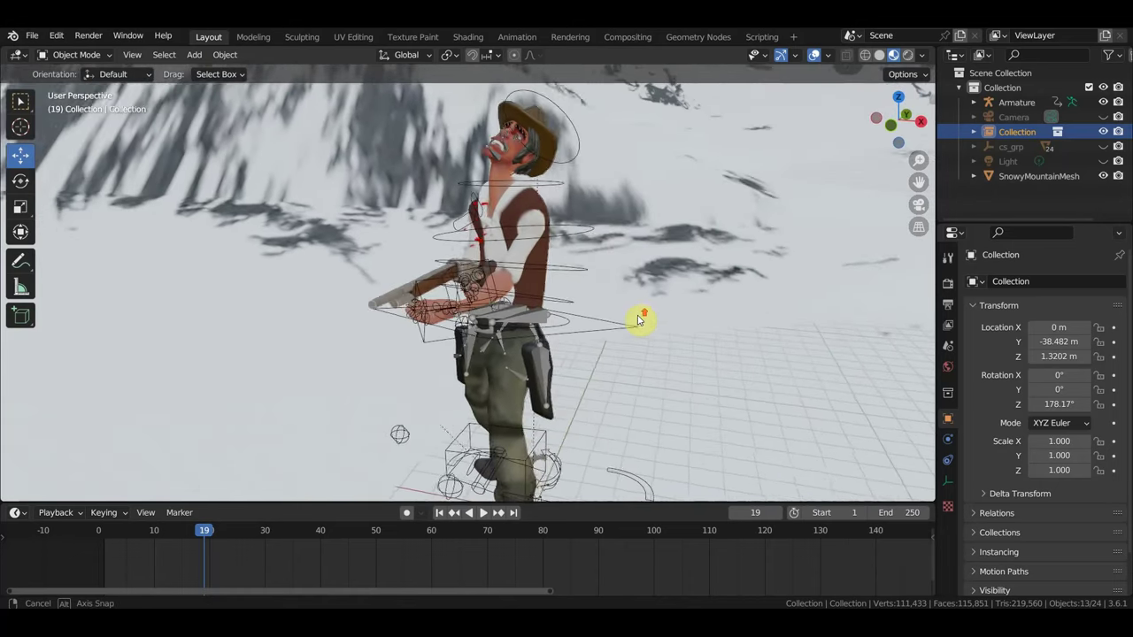
{"action": "scroll", "coordinate": [641, 321], "scroll_direction": "up", "scroll_amount": 5}
{"action": "scroll", "coordinate": [664, 368], "scroll_direction": "down", "scroll_amount": 3}
{"action": "scroll", "coordinate": [664, 368], "scroll_direction": "down", "scroll_amount": 2}
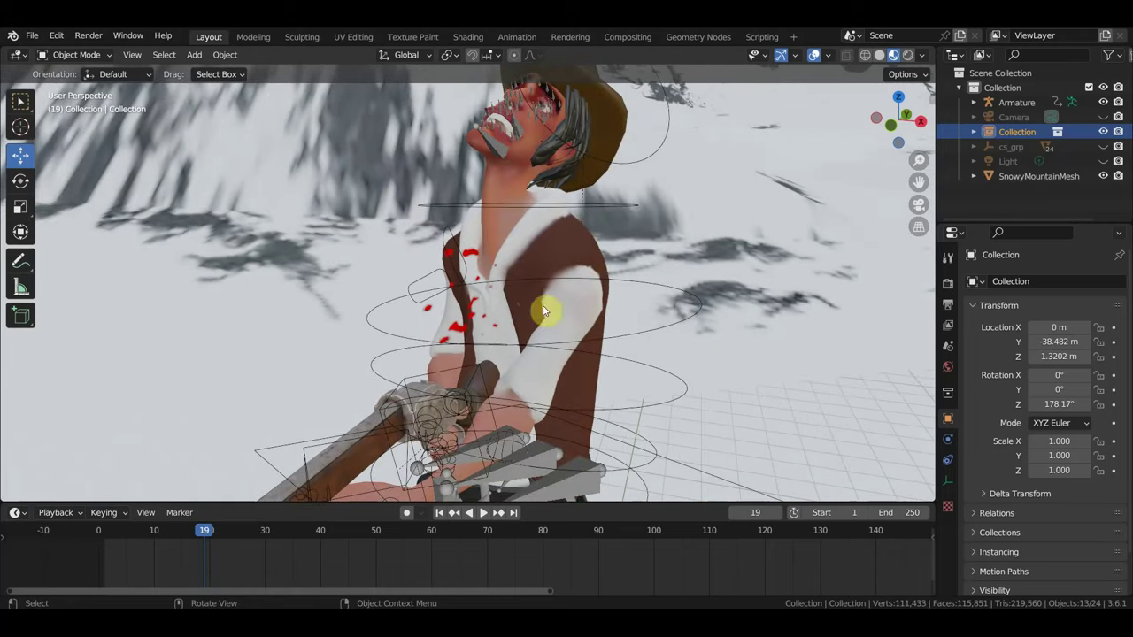
{"action": "mouse_move", "coordinate": [185, 530]}
{"action": "left_mouse_down"}
{"action": "mouse_move", "coordinate": [143, 528]}
{"action": "mouse_move", "coordinate": [217, 537]}
{"action": "mouse_move", "coordinate": [172, 535]}
{"action": "mouse_move", "coordinate": [194, 534]}
{"action": "left_mouse_up"}
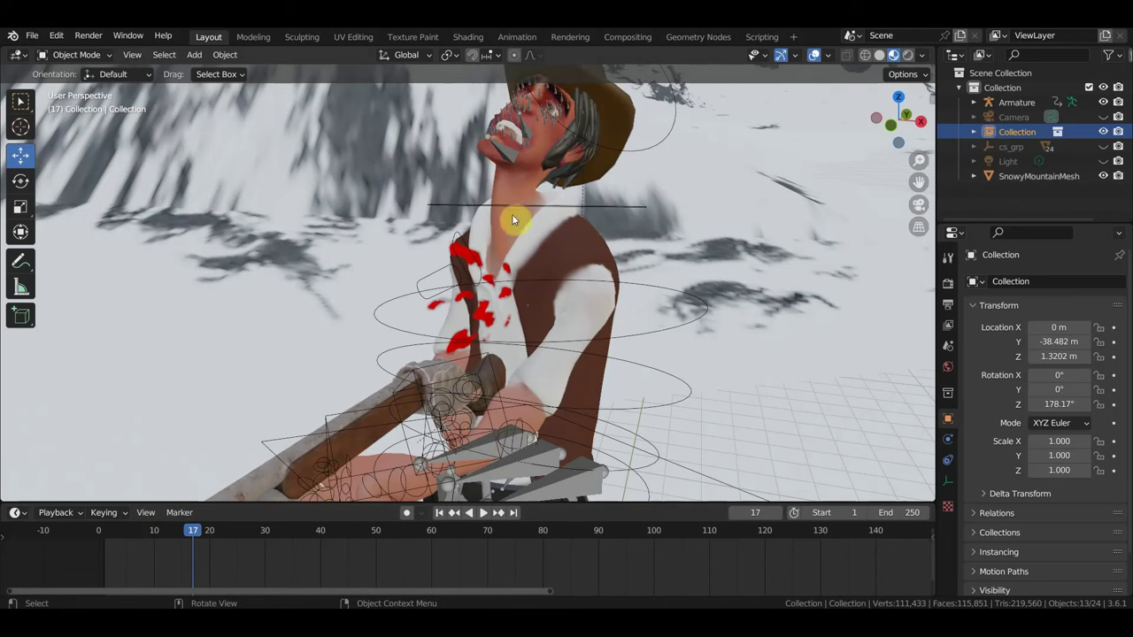
{"action": "mouse_move", "coordinate": [556, 372]}
{"action": "middle_mouse_down"}
{"action": "mouse_move", "coordinate": [542, 364]}
{"action": "mouse_move", "coordinate": [622, 346]}
{"action": "mouse_move", "coordinate": [690, 346]}
{"action": "mouse_move", "coordinate": [678, 362]}
{"action": "mouse_move", "coordinate": [724, 358]}
{"action": "mouse_move", "coordinate": [645, 362]}
{"action": "mouse_move", "coordinate": [547, 317]}
{"action": "middle_mouse_up"}
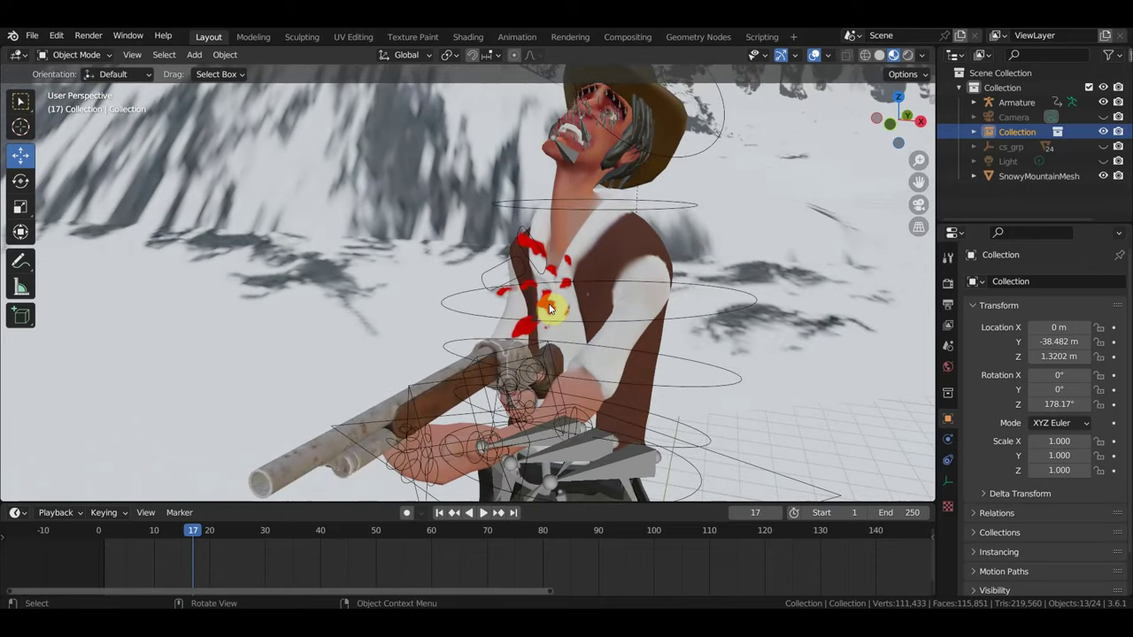
{"action": "left_click", "coordinate": [549, 307]}
Step: Switch to Right Orthographic view and hide the SnowyMountainMesh
{"action": "scroll", "coordinate": [599, 308], "scroll_direction": "down", "scroll_amount": 4}
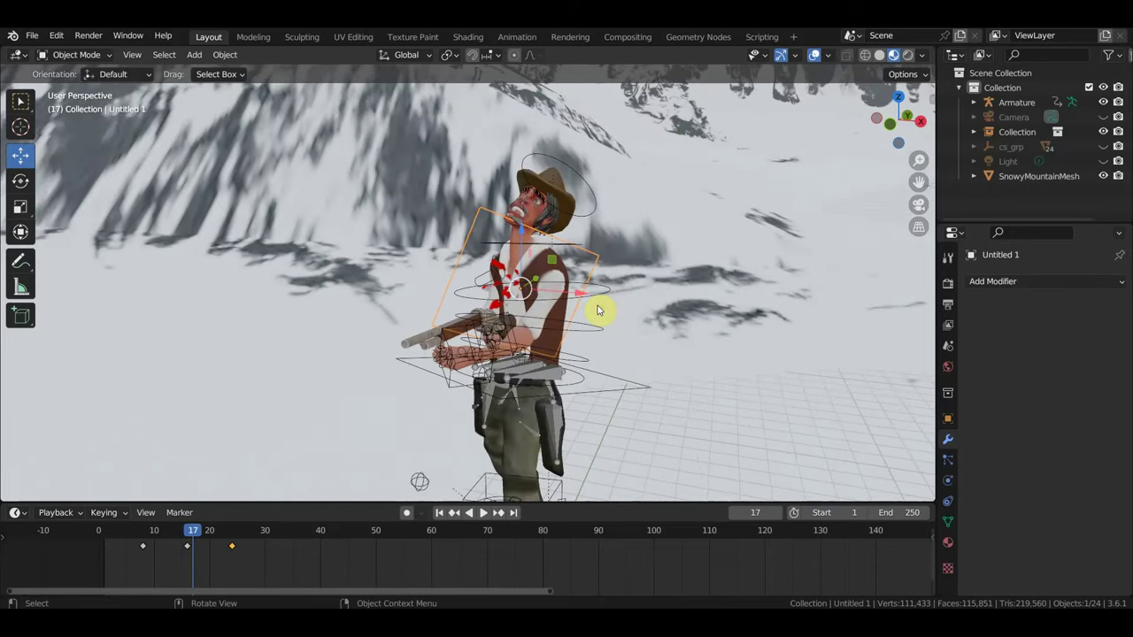
{"action": "scroll", "coordinate": [599, 308], "scroll_direction": "down", "scroll_amount": 3}
{"action": "scroll", "coordinate": [599, 308], "scroll_direction": "down", "scroll_amount": 2}
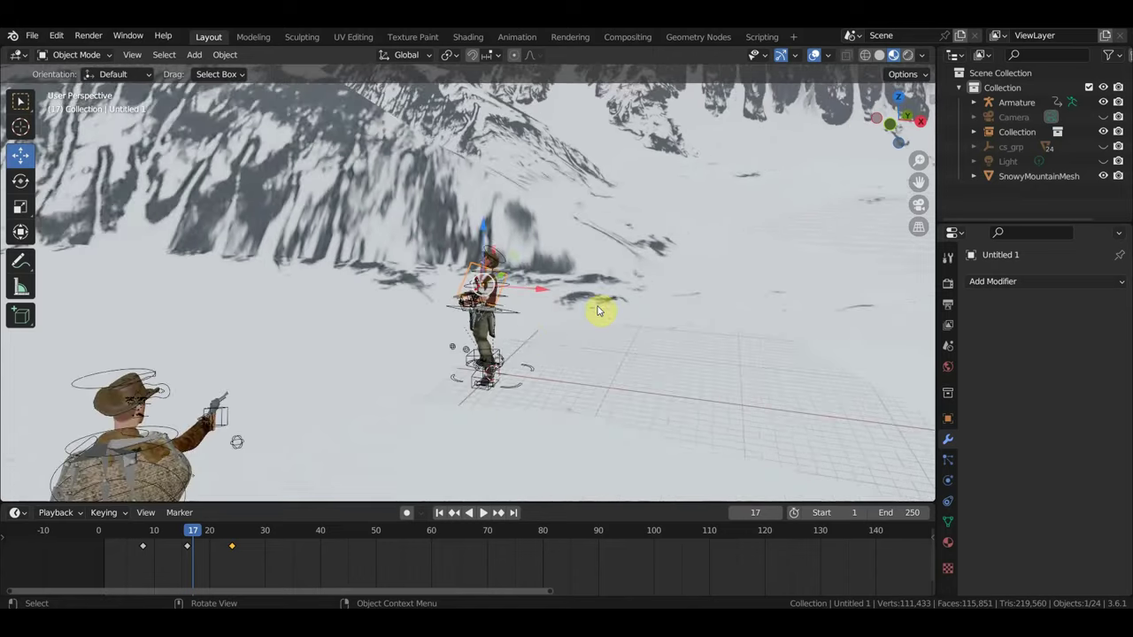
{"action": "key", "text": "KP_3"}
{"action": "mouse_move", "coordinate": [449, 346]}
{"action": "middle_mouse_down", "text": "shift"}
{"action": "mouse_move", "coordinate": [544, 454]}
{"action": "mouse_move", "coordinate": [562, 494]}
{"action": "middle_mouse_up", "text": "shift"}
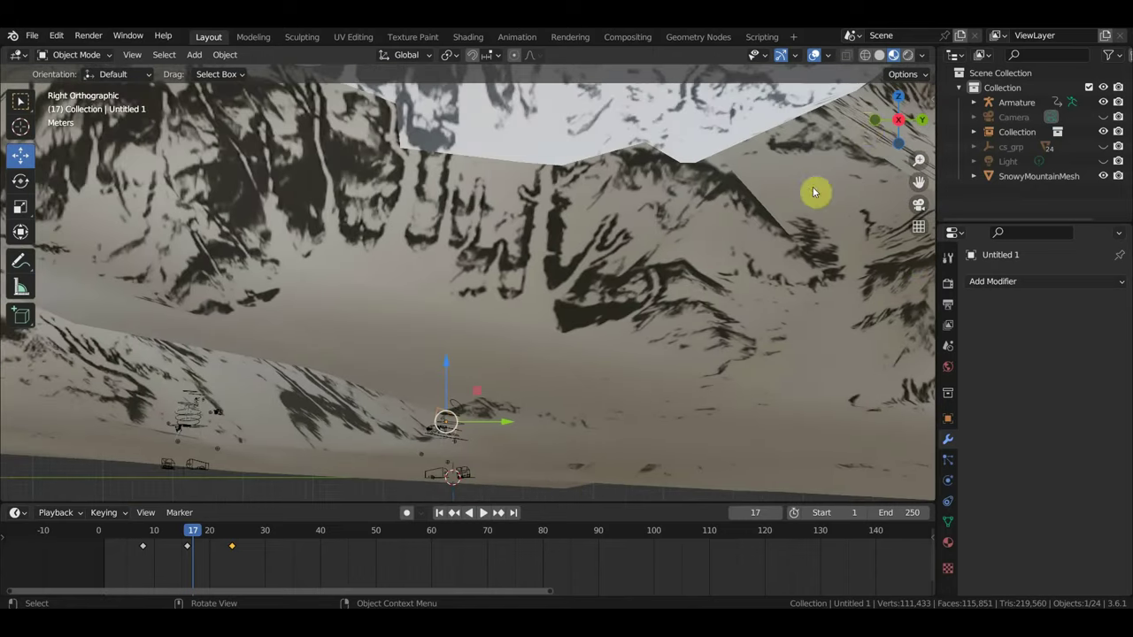
{"action": "left_click", "coordinate": [713, 167]}
{"action": "key", "text": "h"}
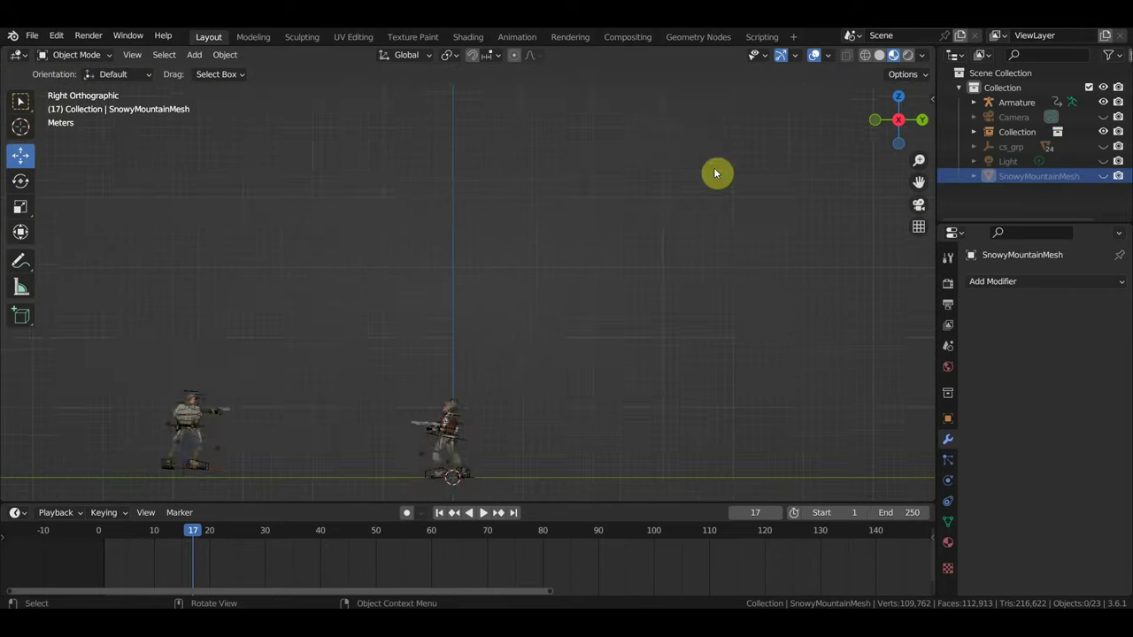
Step: Zoom and pan to frame the shooting cowboy's outstretched revolver
{"action": "scroll", "coordinate": [514, 332], "scroll_direction": "up", "scroll_amount": 3}
{"action": "middle_click_drag", "start_coordinate": [510, 334], "coordinate": [827, 137], "text": "shift"}
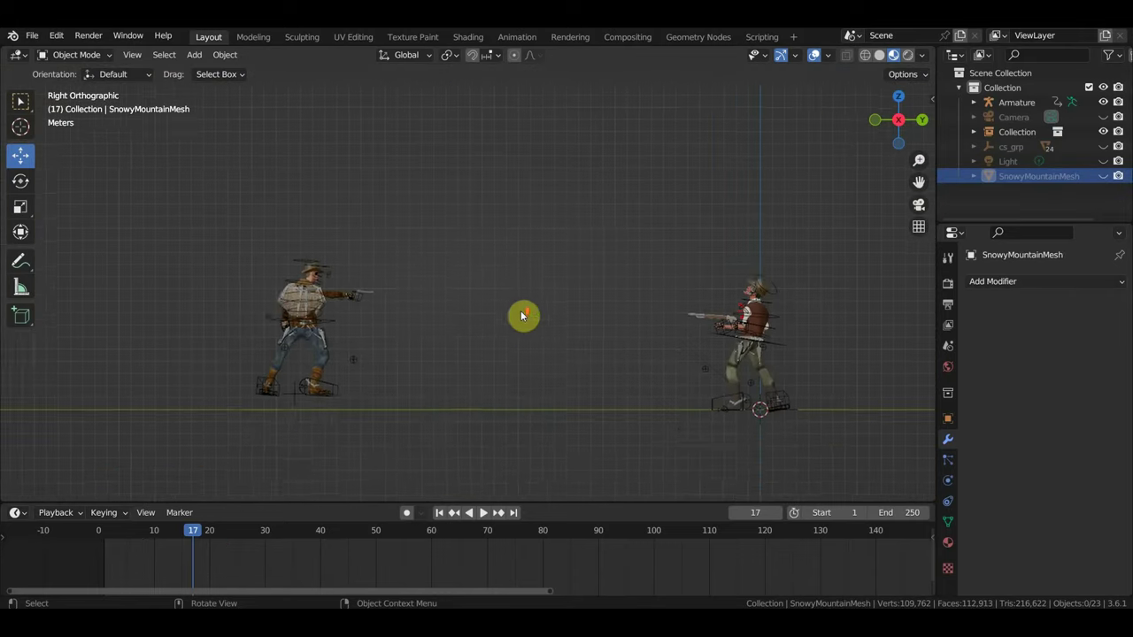
{"action": "scroll", "coordinate": [531, 316], "scroll_direction": "up", "scroll_amount": 3}
{"action": "middle_click_drag", "start_coordinate": [536, 316], "coordinate": [721, 268], "text": "shift"}
{"action": "scroll", "coordinate": [690, 279], "scroll_direction": "up", "scroll_amount": 1}
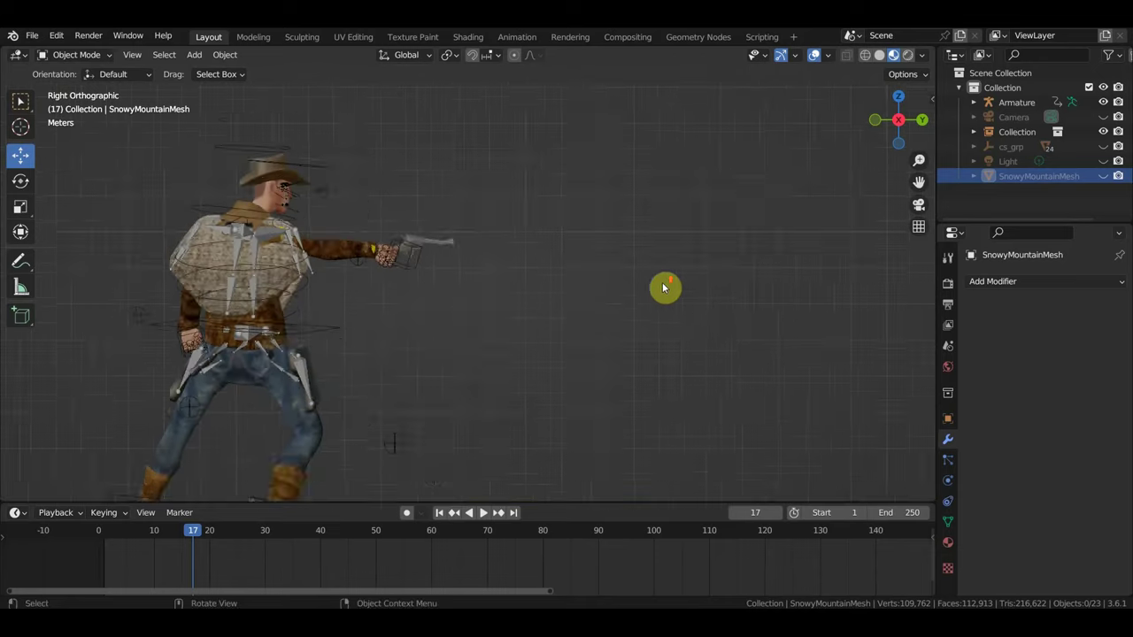
{"action": "scroll", "coordinate": [682, 291], "scroll_direction": "up", "scroll_amount": 1}
{"action": "scroll", "coordinate": [699, 293], "scroll_direction": "up", "scroll_amount": 1}
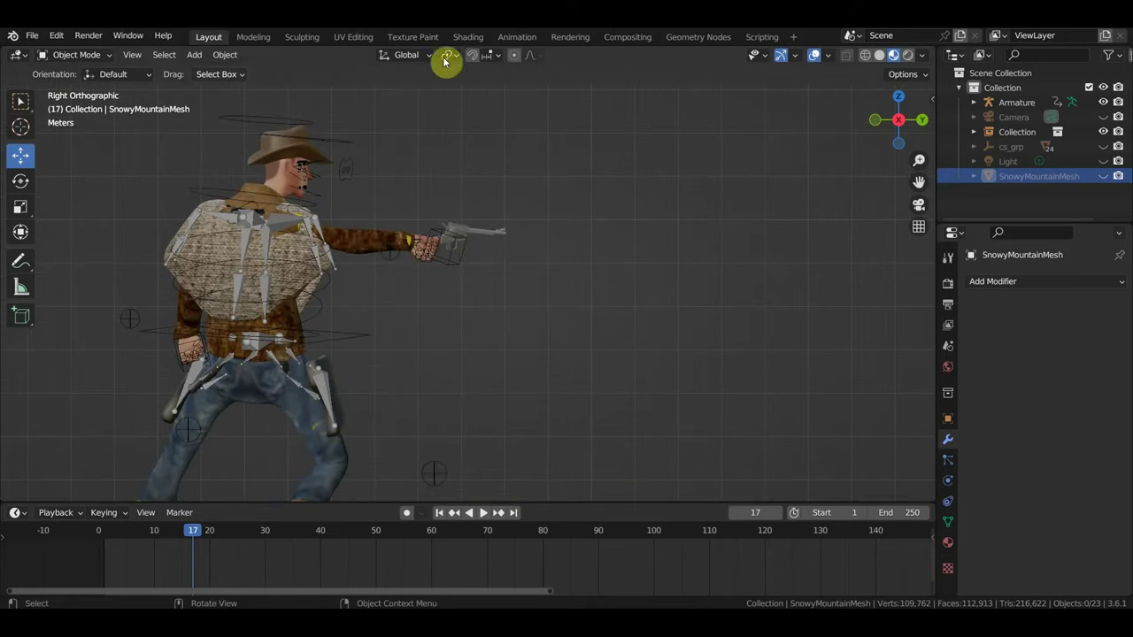
Step: Start Images as Planes and pick Скриншот 19-11-2023 181512.jpg from Desktop > кровь на анимации
{"action": "left_click", "coordinate": [197, 55]}
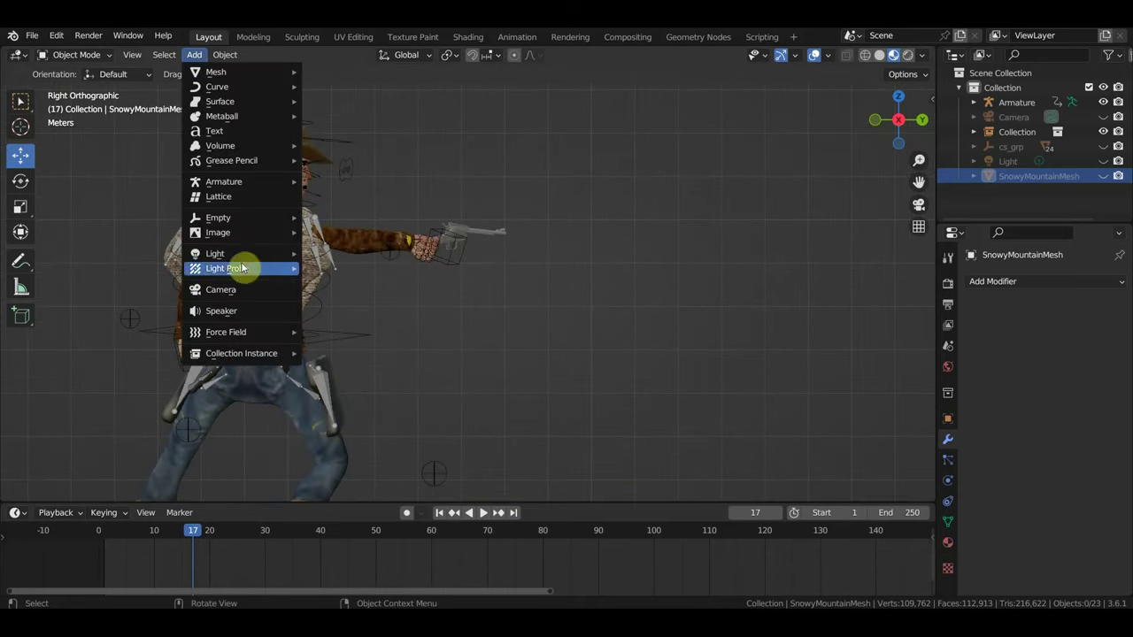
{"action": "mouse_move", "coordinate": [218, 232]}
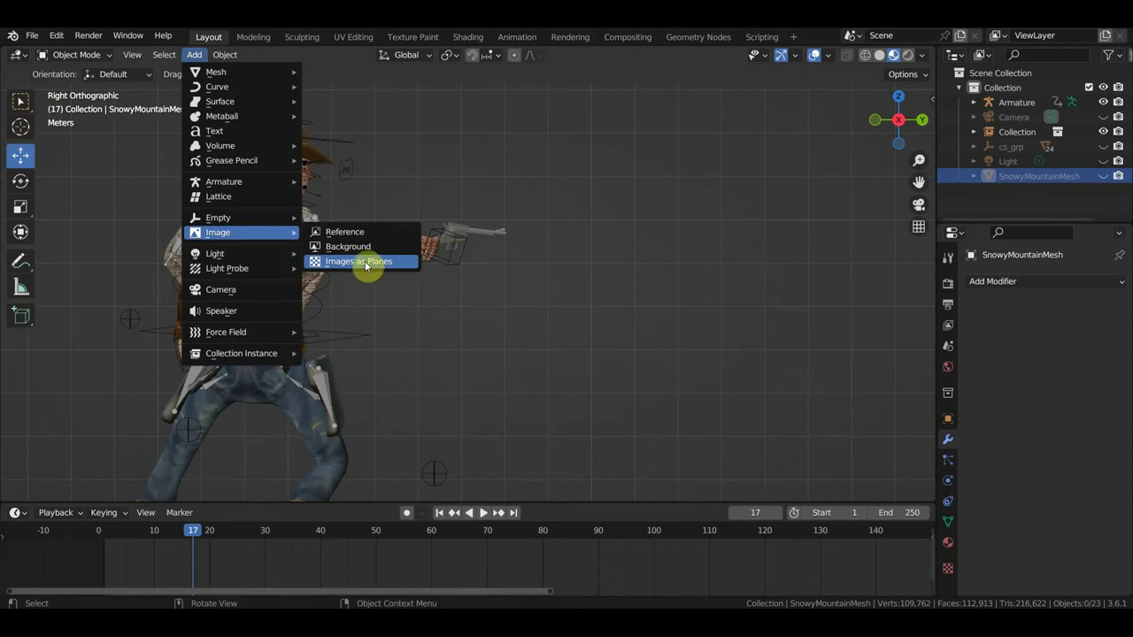
{"action": "left_click", "coordinate": [367, 262]}
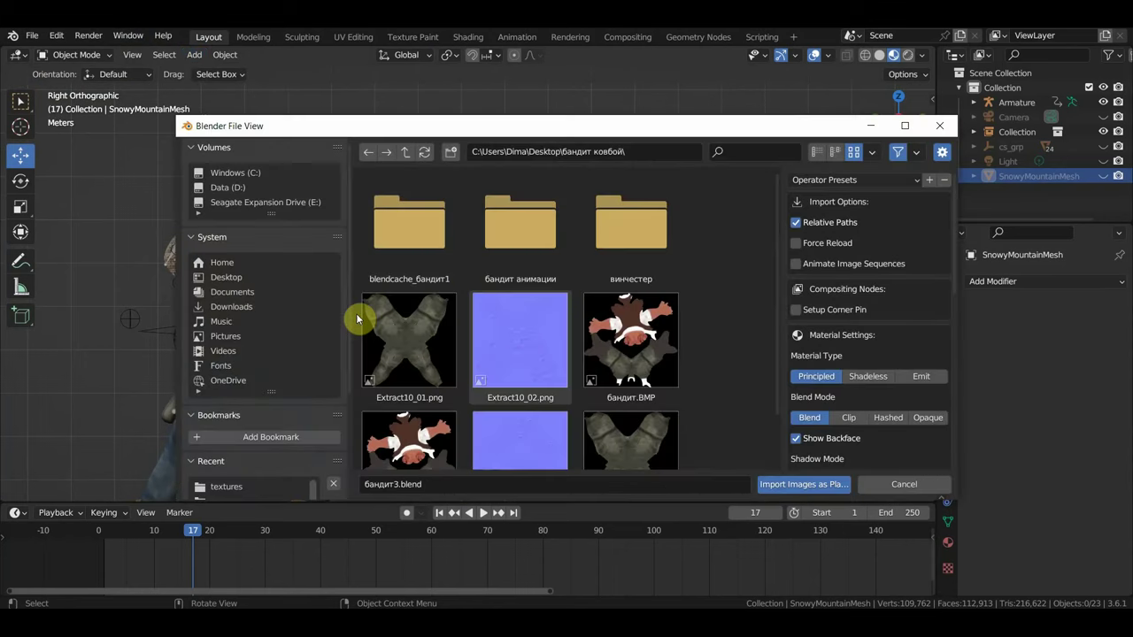
{"action": "left_click", "coordinate": [264, 278]}
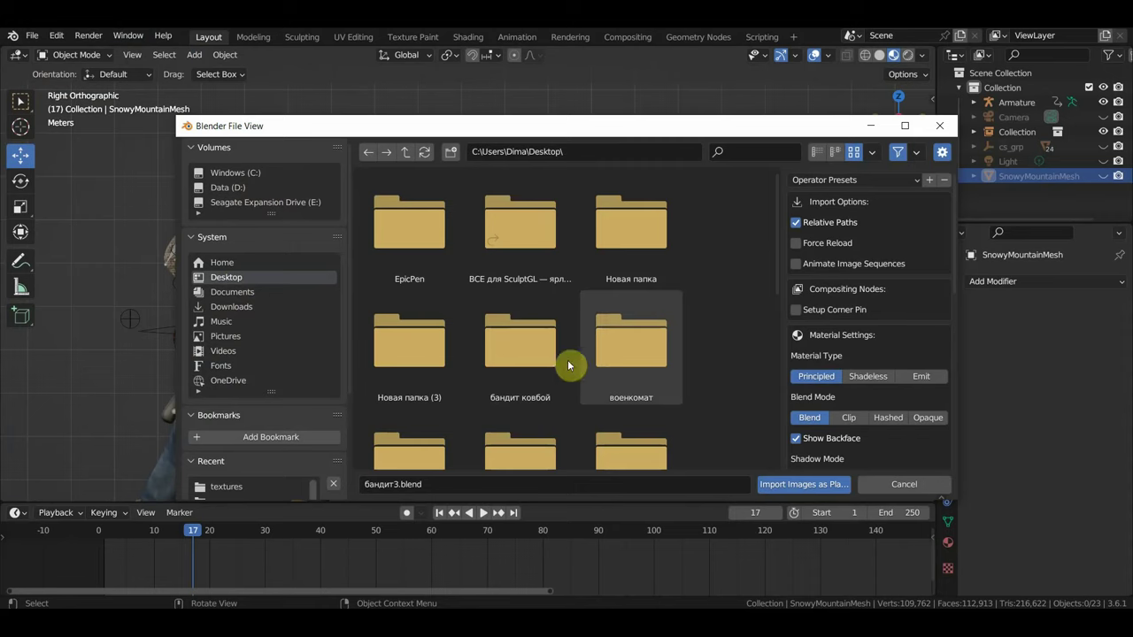
{"action": "scroll", "coordinate": [585, 366], "scroll_direction": "down", "scroll_amount": 3}
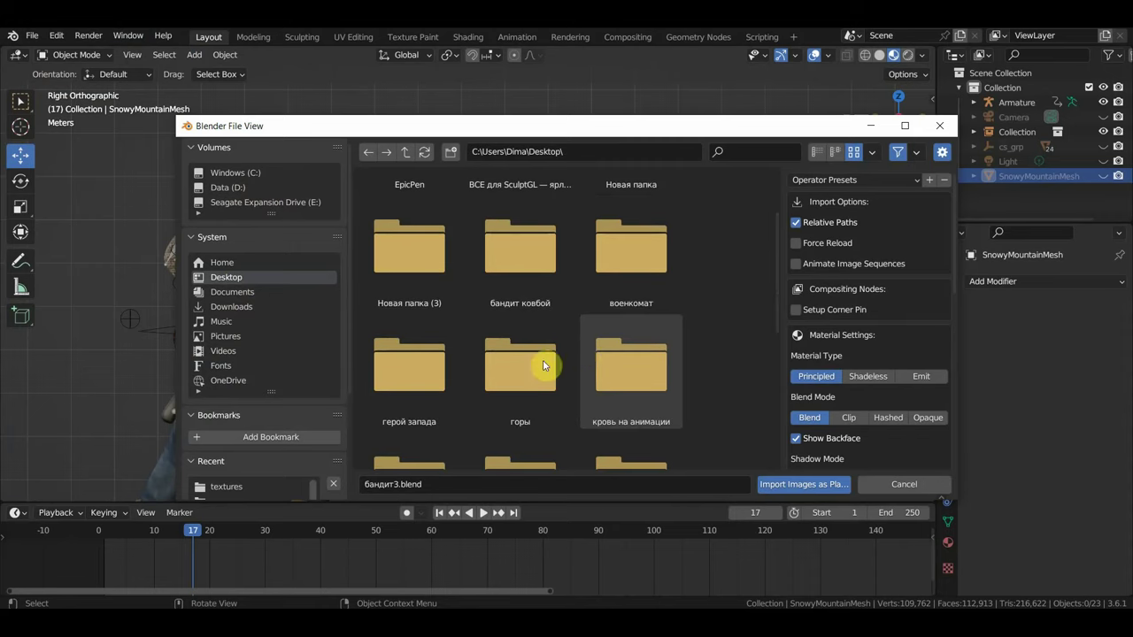
{"action": "scroll", "coordinate": [633, 357], "scroll_direction": "down", "scroll_amount": 2}
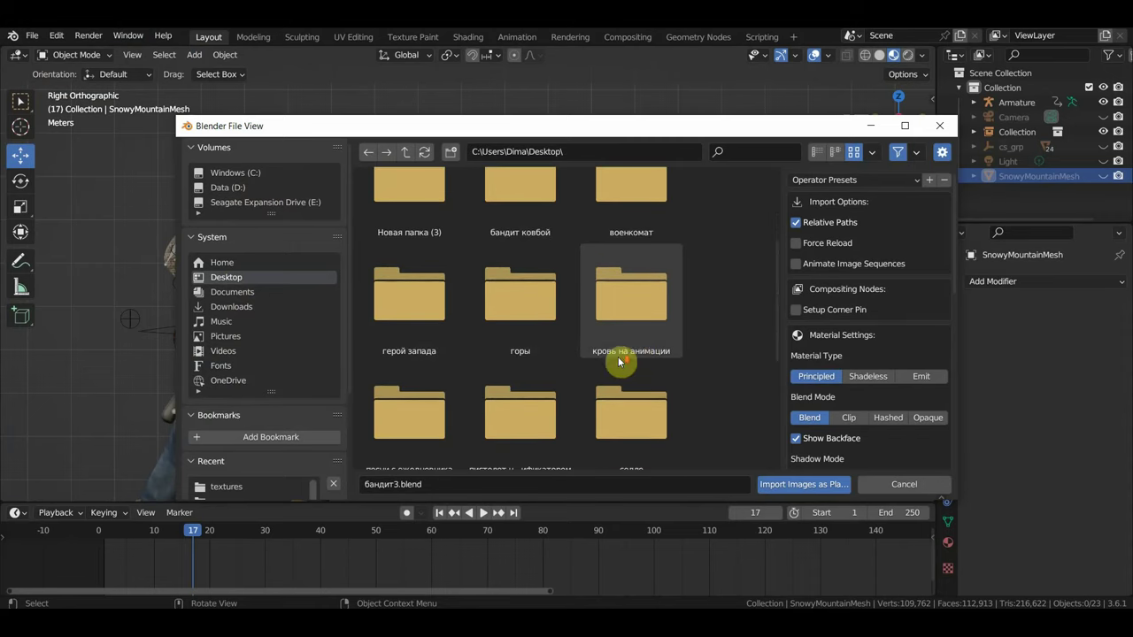
{"action": "double_click", "coordinate": [651, 341]}
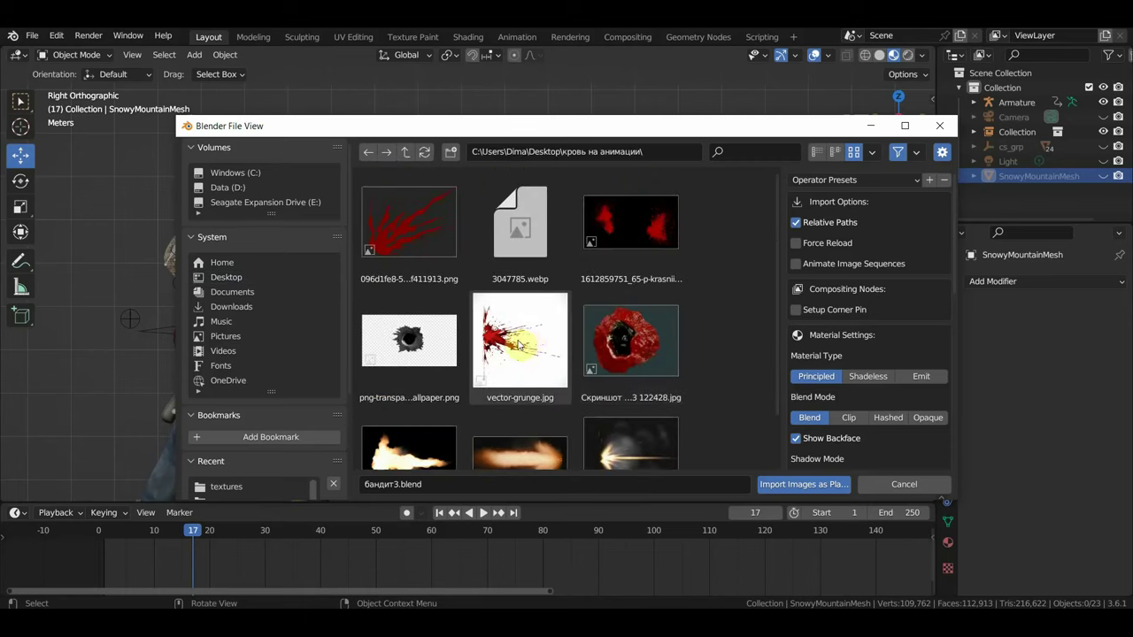
{"action": "scroll", "coordinate": [543, 338], "scroll_direction": "down", "scroll_amount": 1}
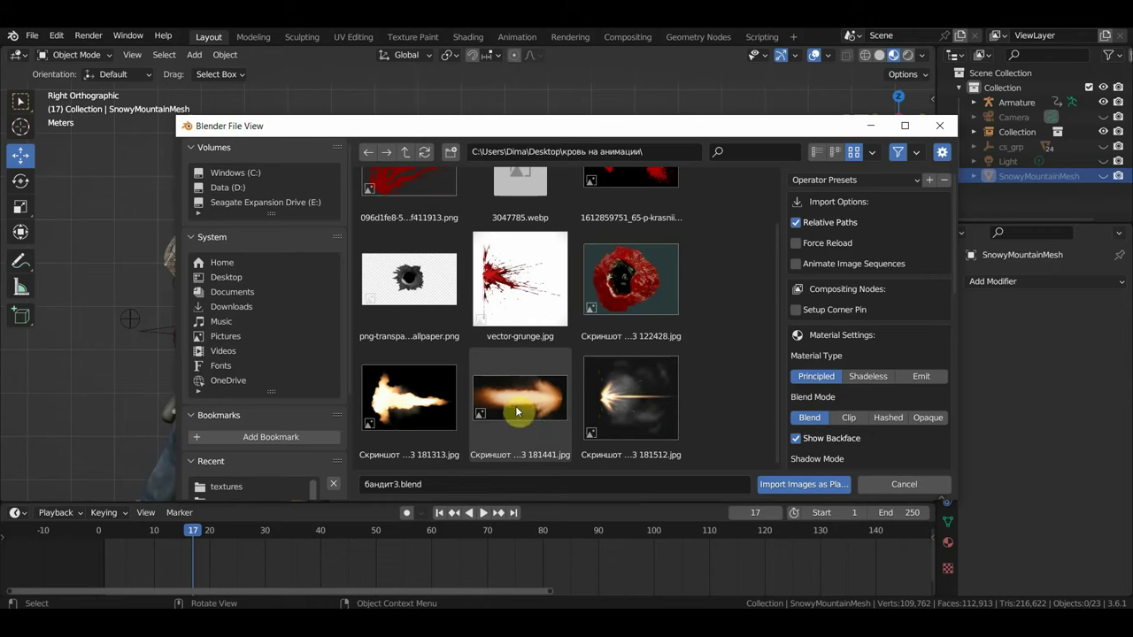
{"action": "left_click", "coordinate": [624, 400]}
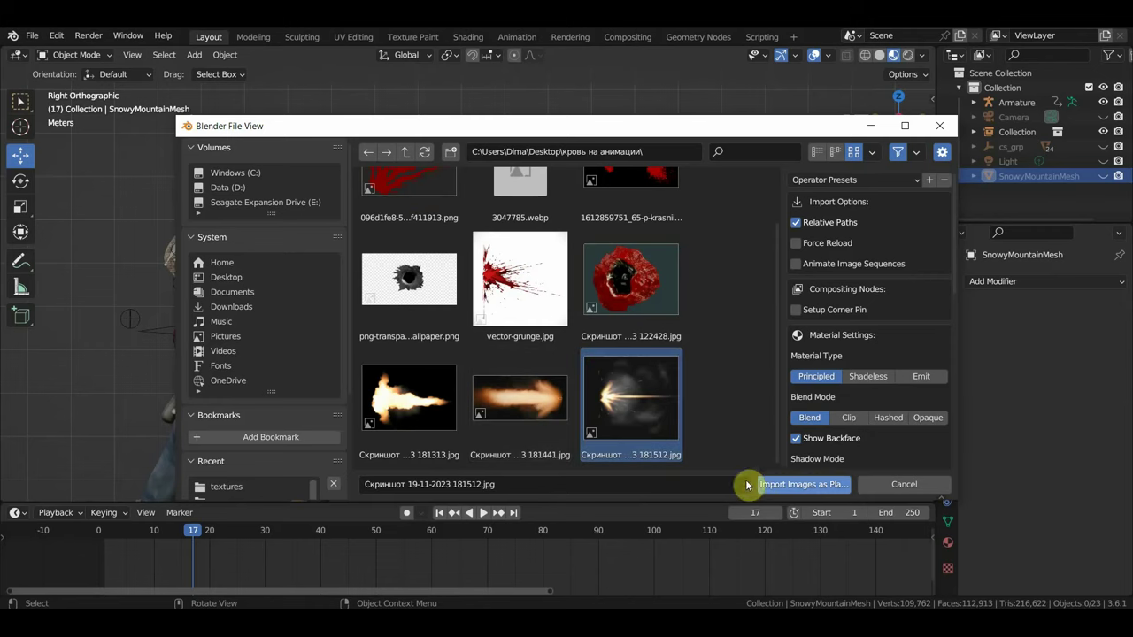
Step: Import the muzzle-flash image as a plane and scale it down
{"action": "left_click", "coordinate": [800, 485]}
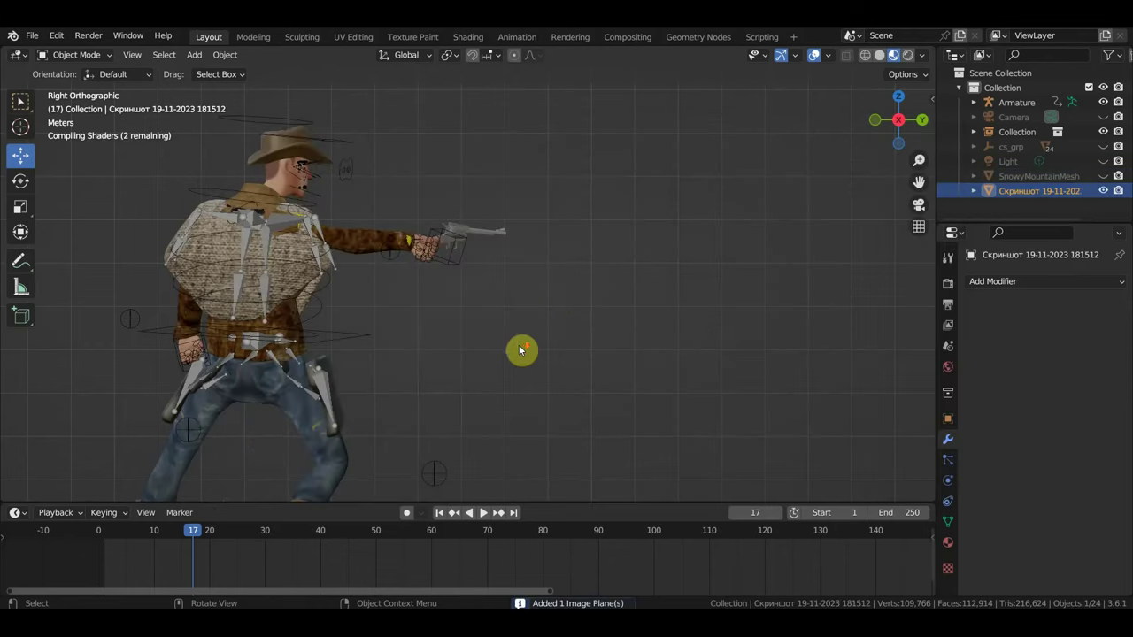
{"action": "scroll", "coordinate": [522, 358], "scroll_direction": "down", "scroll_amount": 2}
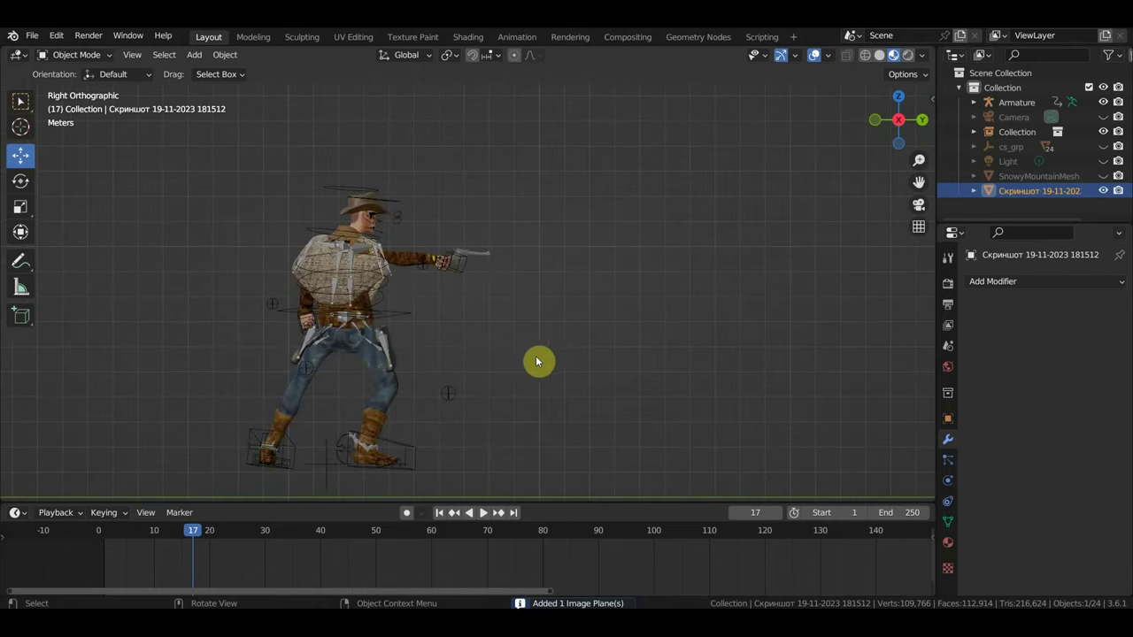
{"action": "key", "text": "s"}
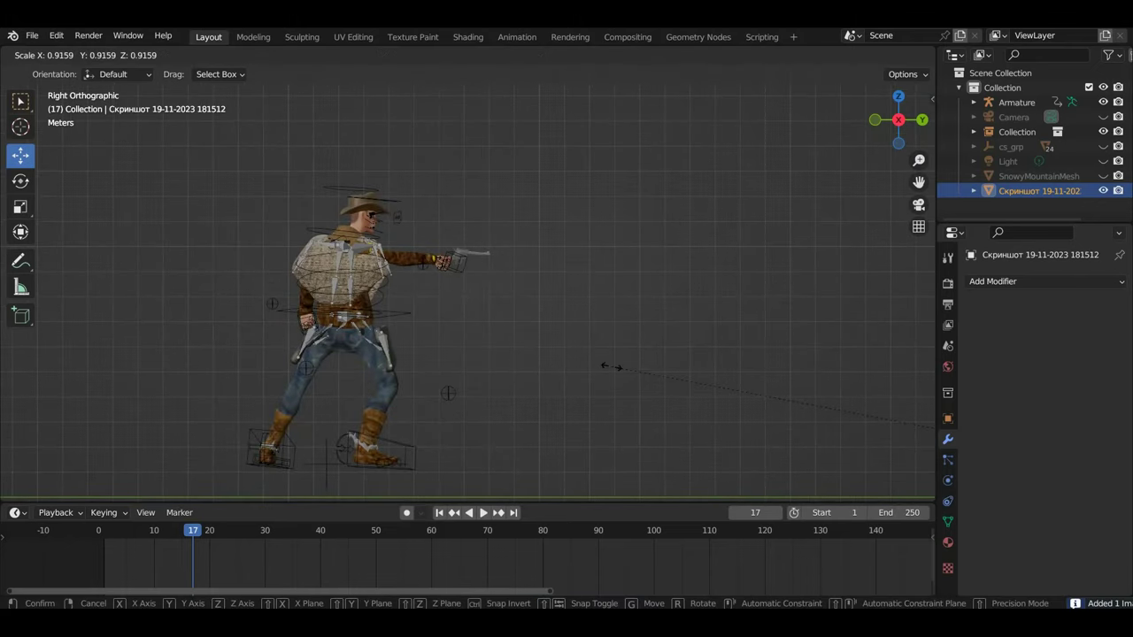
{"action": "left_click", "coordinate": [624, 372]}
{"action": "scroll", "coordinate": [630, 379], "scroll_direction": "down", "scroll_amount": 5}
{"action": "key", "text": "s"}
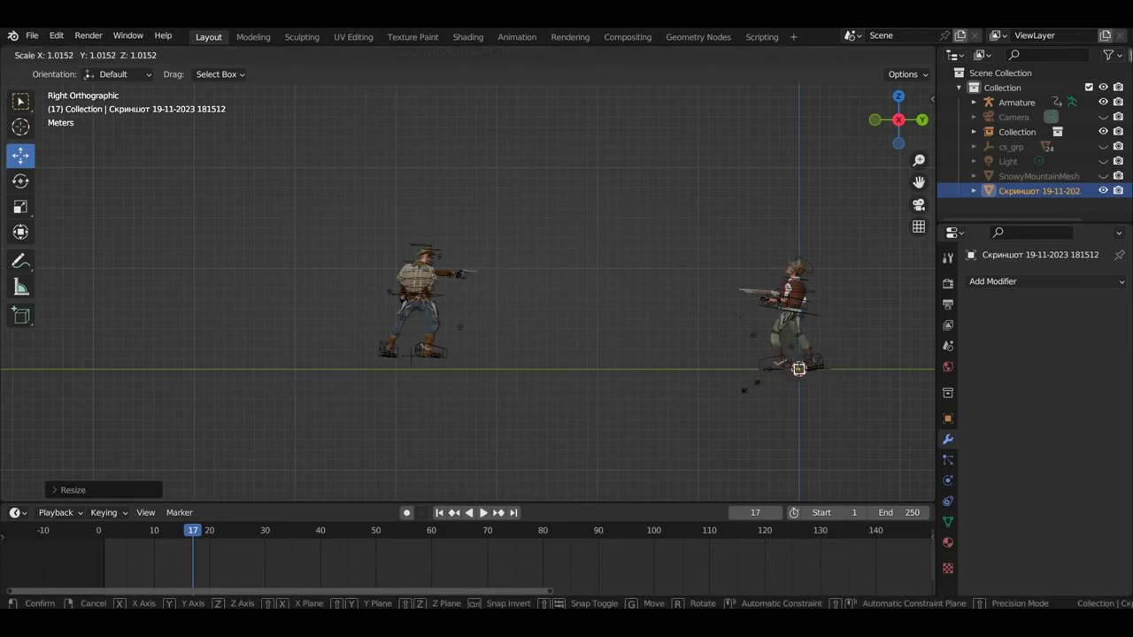
{"action": "left_click", "coordinate": [642, 395]}
Step: Move the flash plane to the revolver's muzzle and center the gun in view
{"action": "key", "text": "g"}
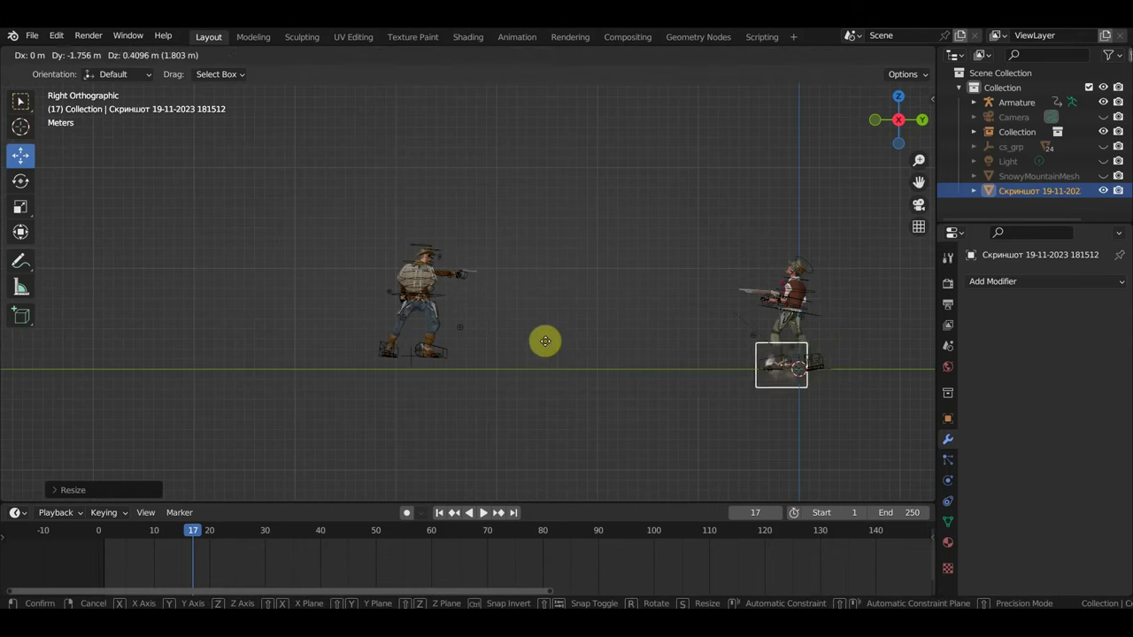
{"action": "left_click", "coordinate": [348, 286]}
{"action": "scroll", "coordinate": [426, 307], "scroll_direction": "up", "scroll_amount": 5}
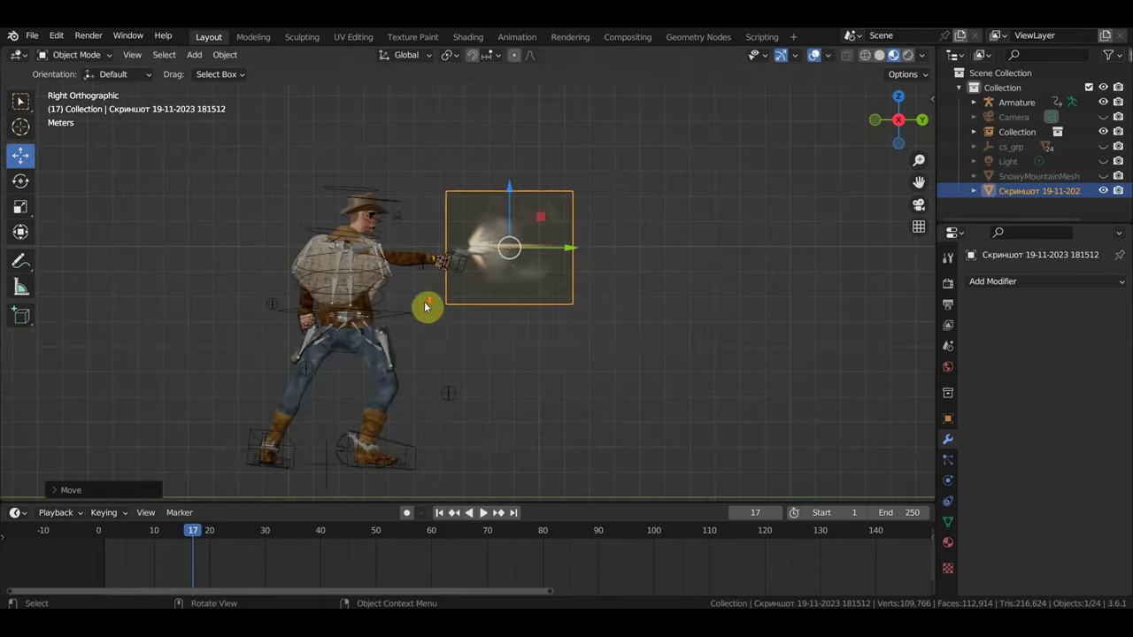
{"action": "scroll", "coordinate": [552, 309], "scroll_direction": "up", "scroll_amount": 3}
{"action": "middle_click_drag", "start_coordinate": [599, 327], "coordinate": [589, 354], "text": "shift"}
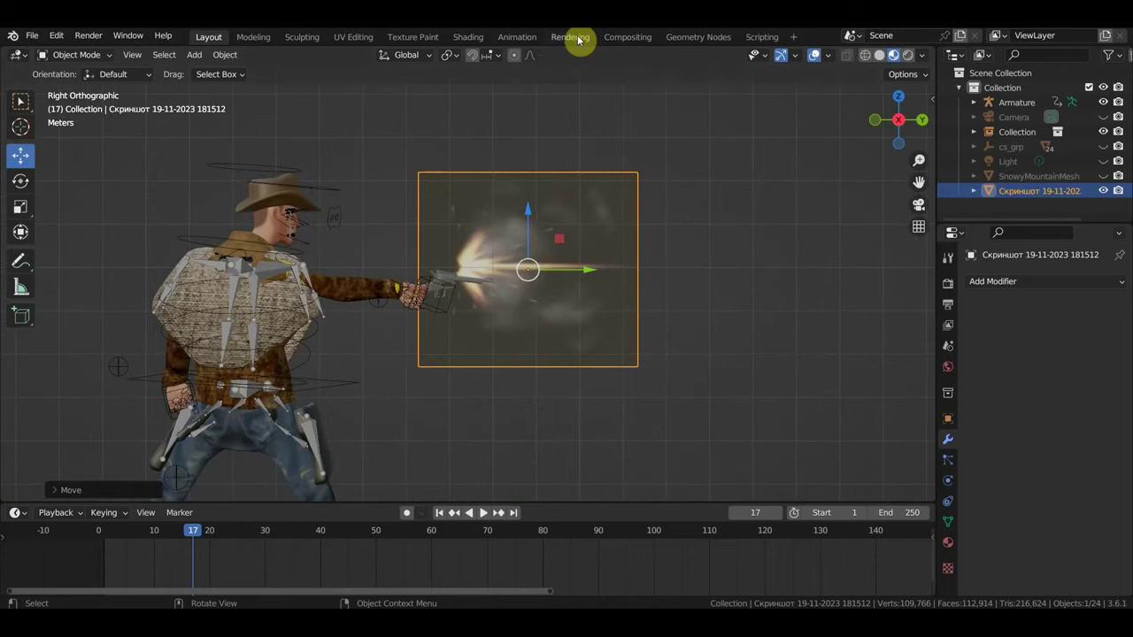
Step: In the Shading workspace, move the image texture node left and delete the Principled BSDF node
{"action": "left_click", "coordinate": [470, 37]}
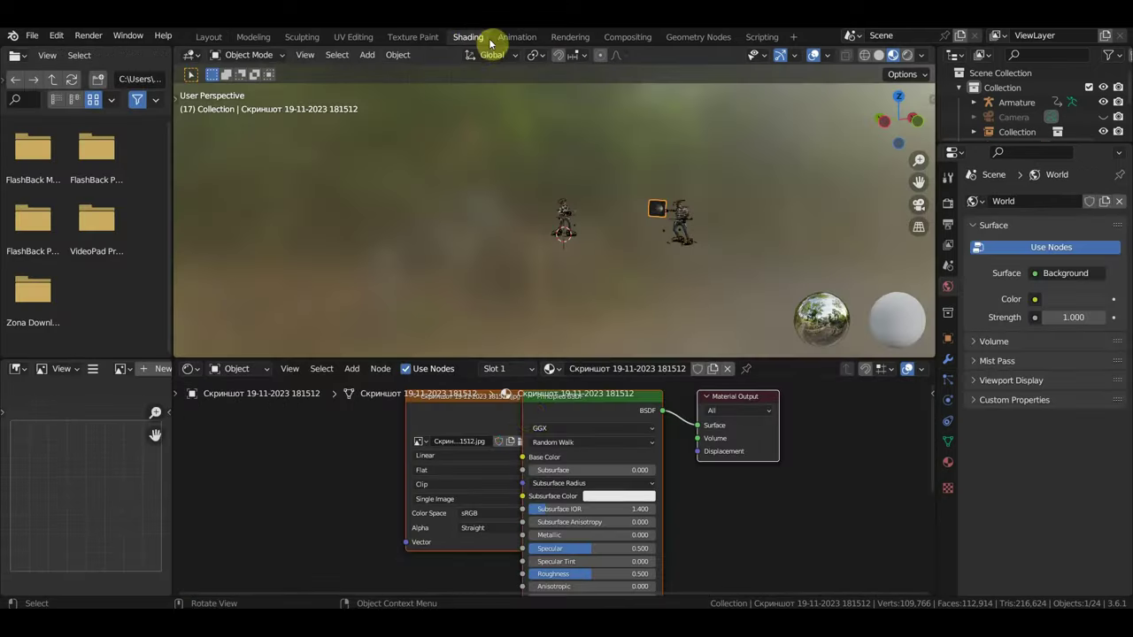
{"action": "scroll", "coordinate": [480, 455], "scroll_direction": "down", "scroll_amount": 2}
{"action": "scroll", "coordinate": [506, 445], "scroll_direction": "down", "scroll_amount": 2}
{"action": "scroll", "coordinate": [519, 439], "scroll_direction": "down", "scroll_amount": 1}
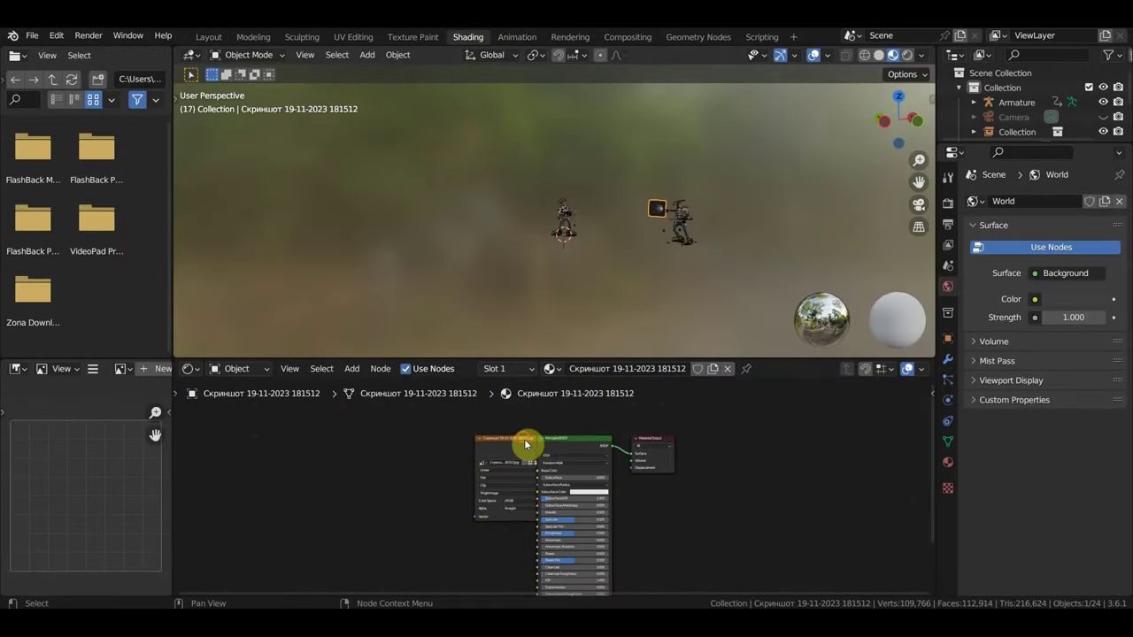
{"action": "left_click_drag", "start_coordinate": [524, 443], "coordinate": [411, 423]}
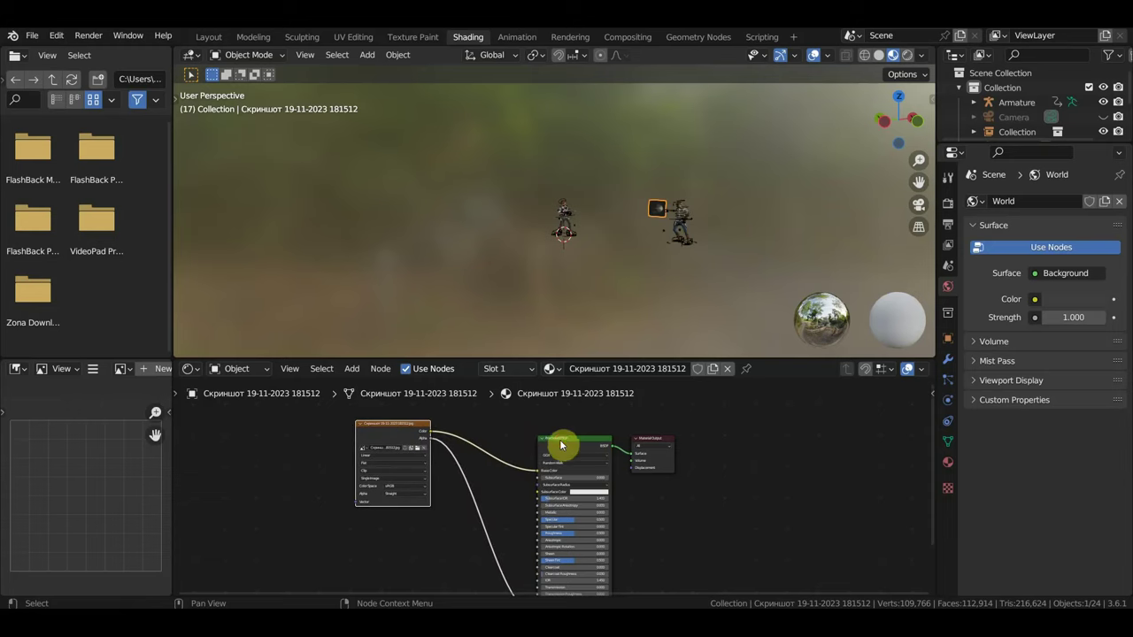
{"action": "left_click", "coordinate": [571, 442]}
{"action": "key", "text": "x"}
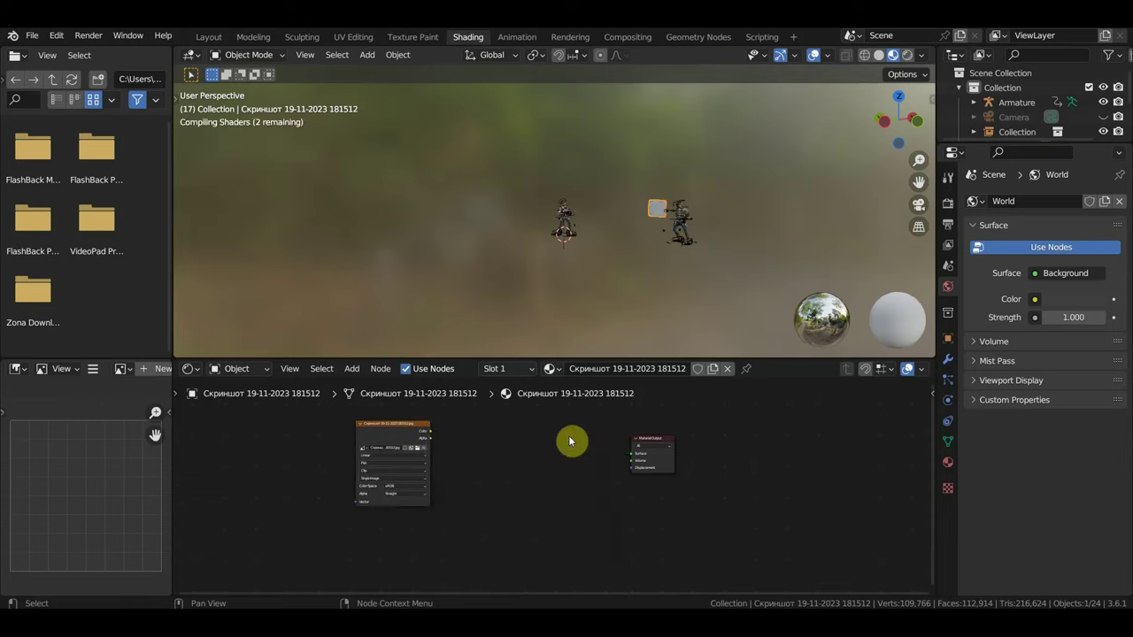
Step: Enlarge the 3D viewport and orbit to face the black plane and cowboy
{"action": "scroll", "coordinate": [586, 453], "scroll_direction": "up", "scroll_amount": 1}
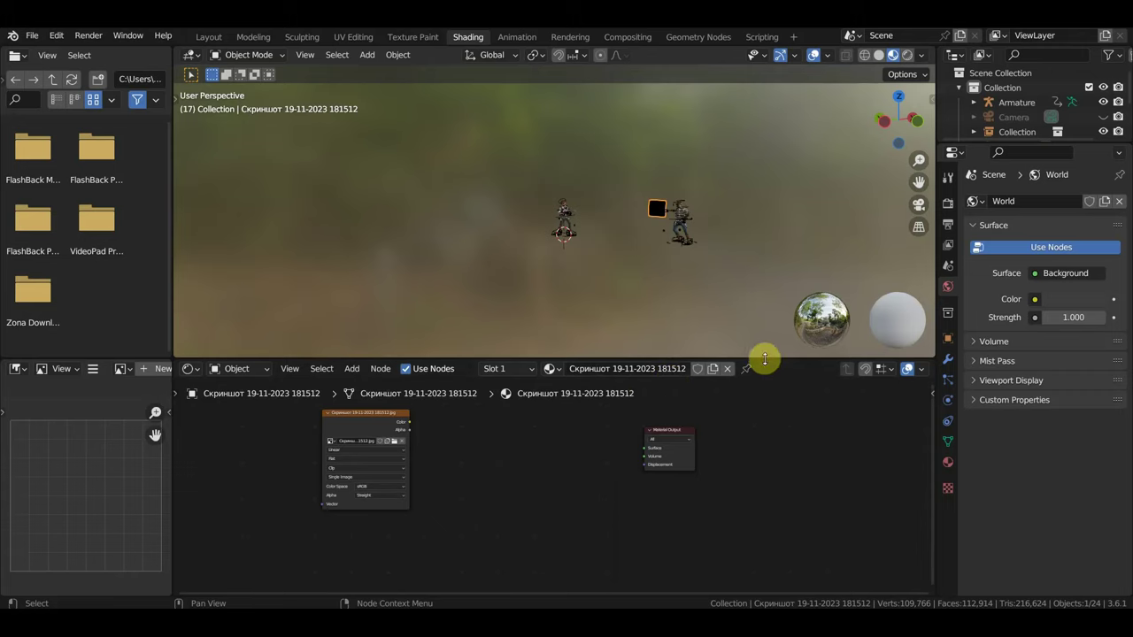
{"action": "left_click_drag", "start_coordinate": [768, 336], "coordinate": [778, 260]}
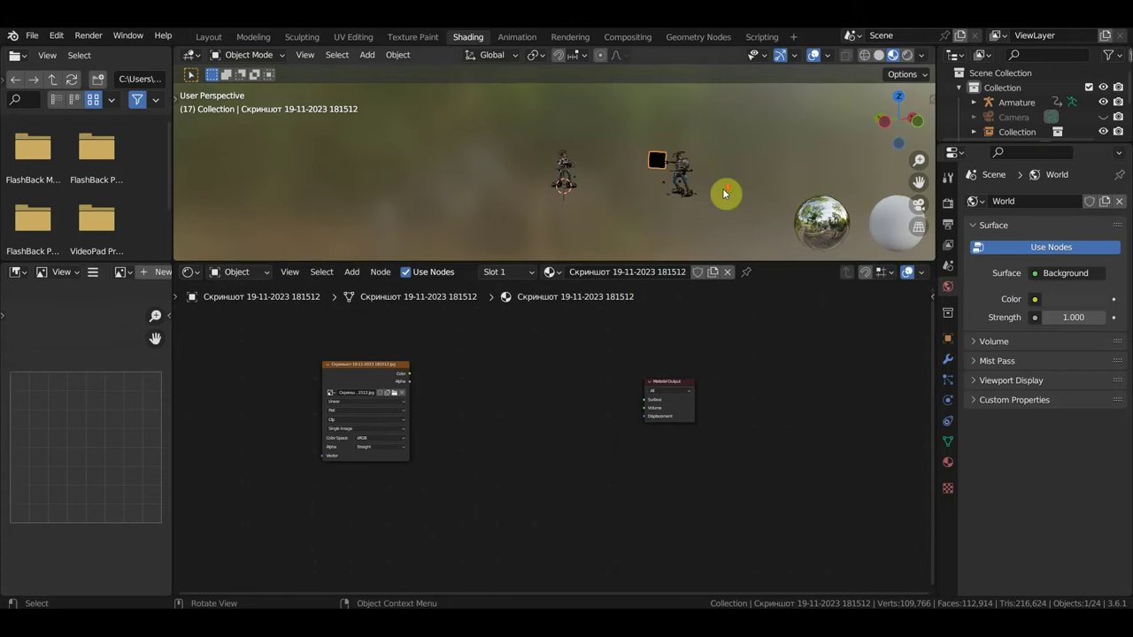
{"action": "scroll", "coordinate": [720, 183], "scroll_direction": "up", "scroll_amount": 3}
{"action": "middle_click_drag", "start_coordinate": [721, 183], "coordinate": [561, 186]}
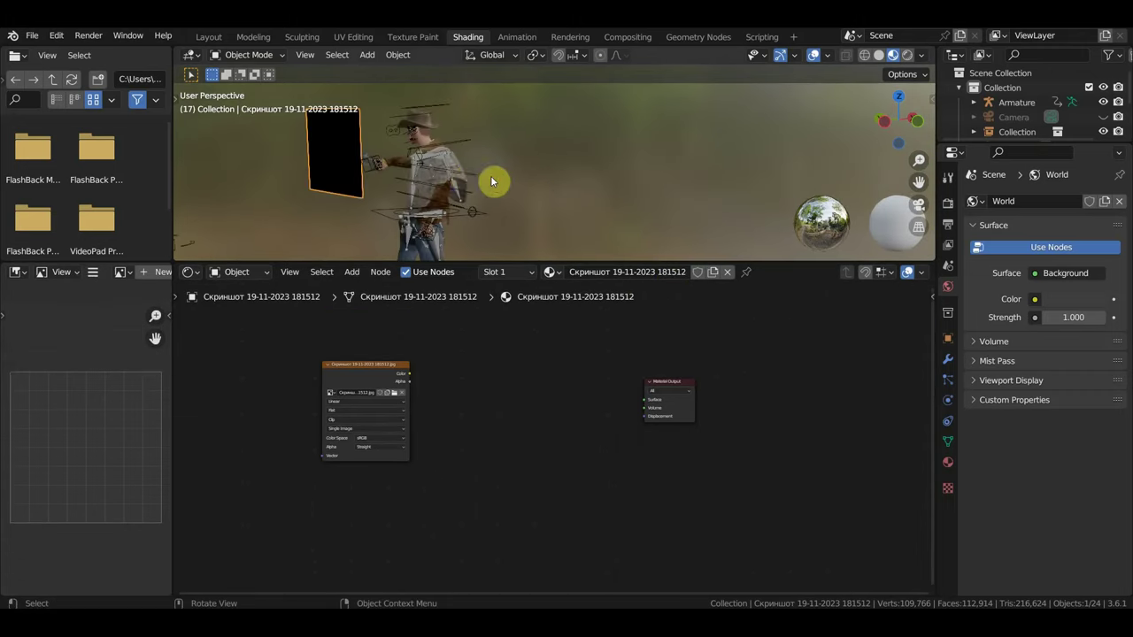
{"action": "scroll", "coordinate": [538, 371], "scroll_direction": "up", "scroll_amount": 2}
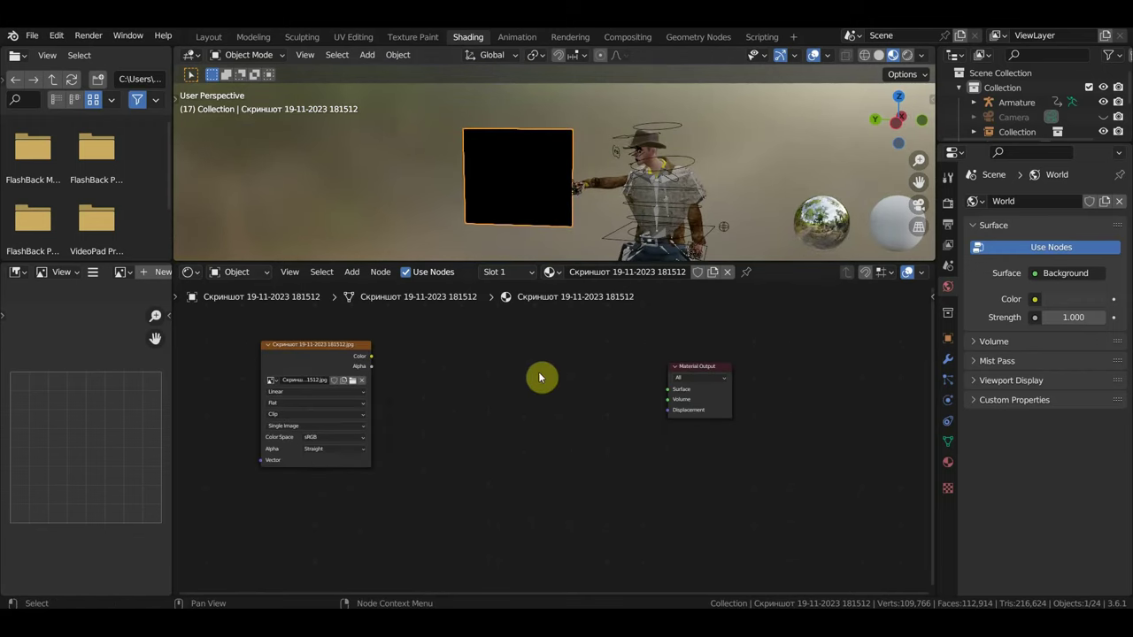
Step: Add a Mix Shader node to the flash material via node search
{"action": "left_click", "coordinate": [355, 276]}
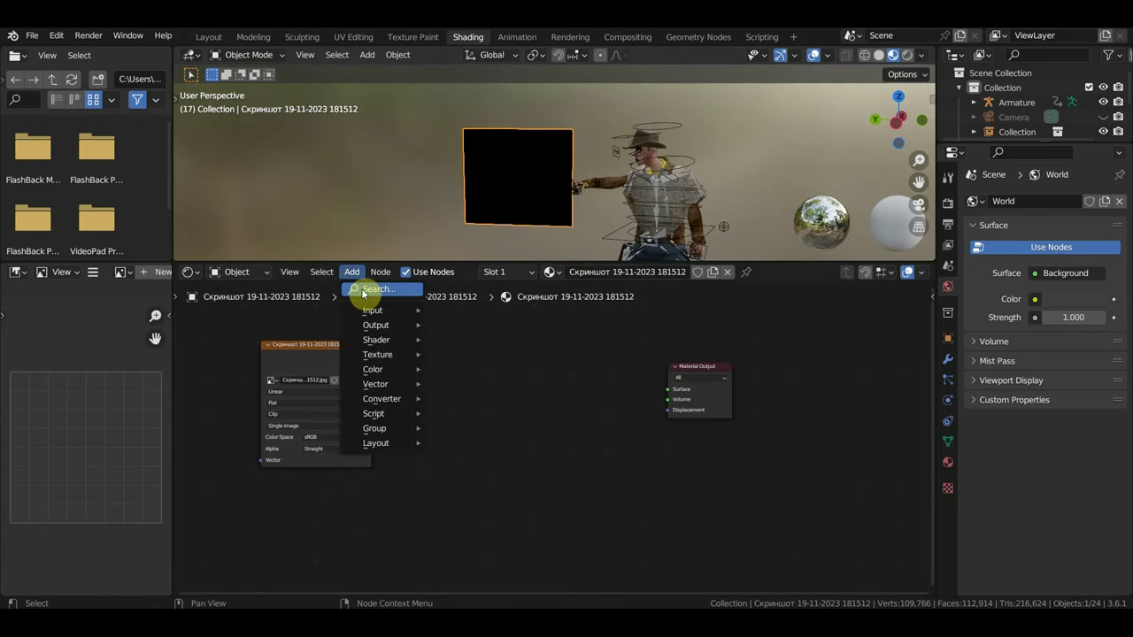
{"action": "left_click", "coordinate": [362, 291]}
{"action": "type", "text": "ы"}
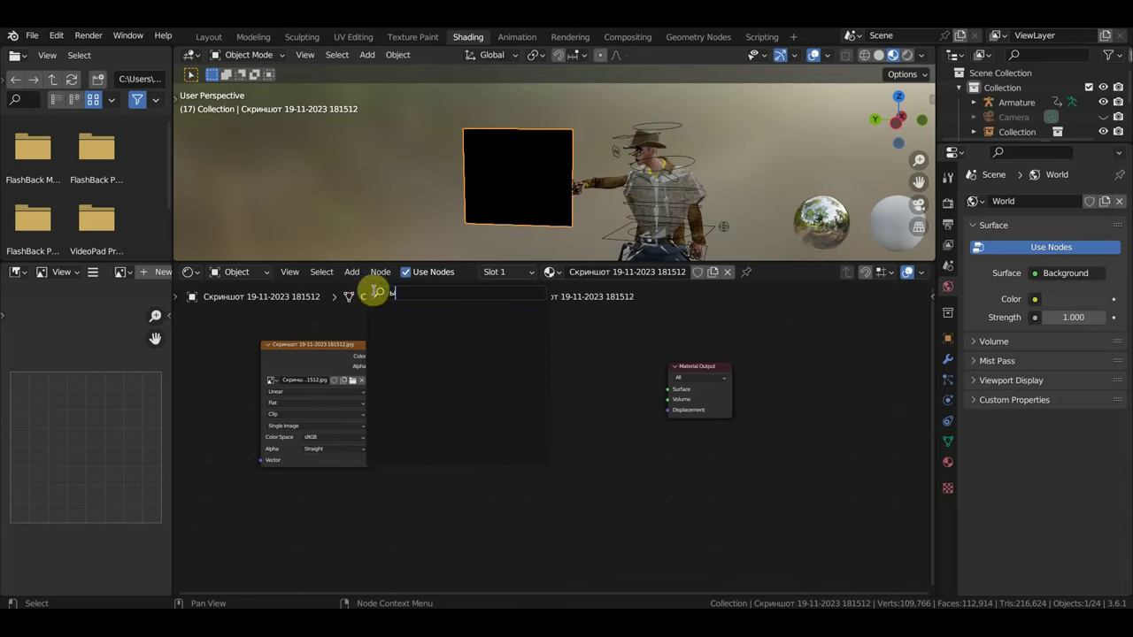
{"action": "key", "text": "BackSpace"}
{"action": "key", "text": "alt+shift"}
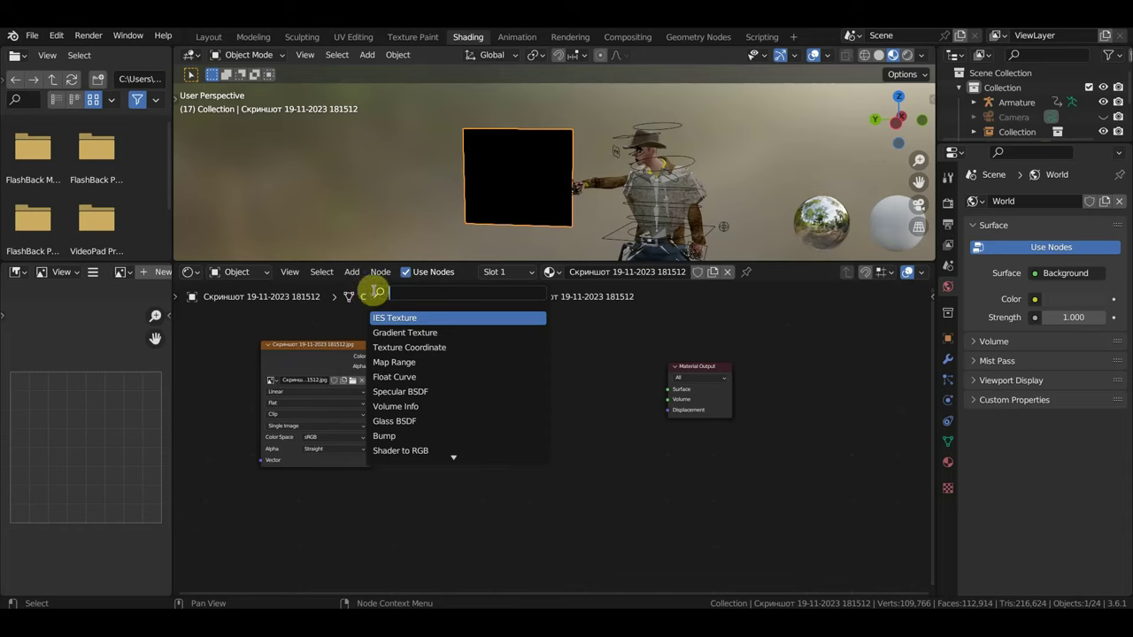
{"action": "type", "text": "sh"}
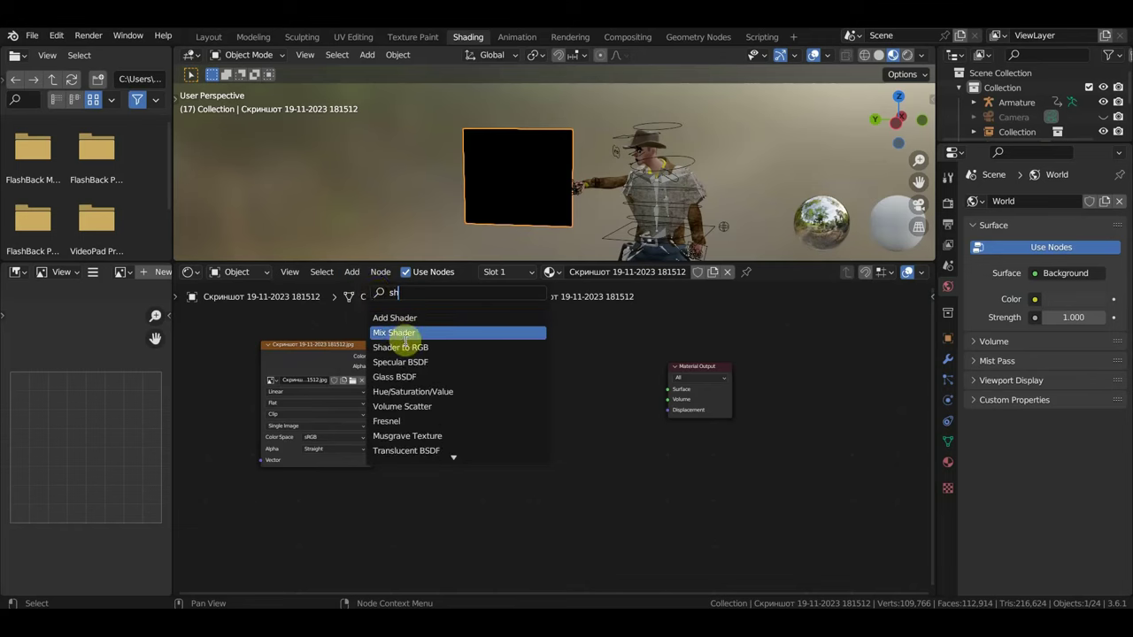
{"action": "left_click", "coordinate": [408, 333]}
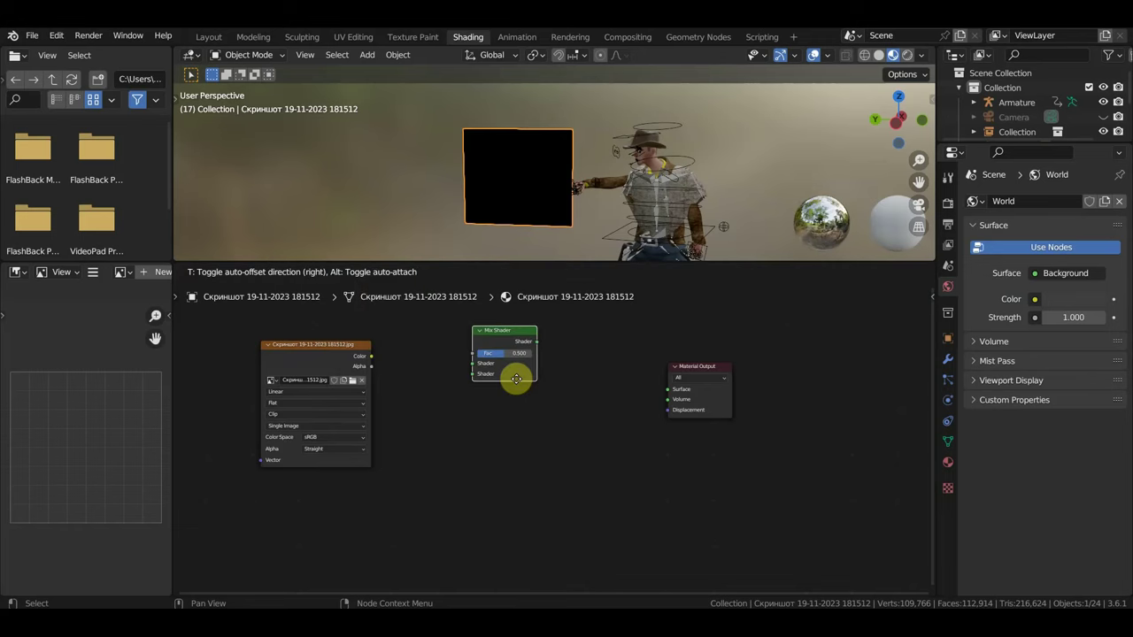
{"action": "left_click", "coordinate": [580, 421]}
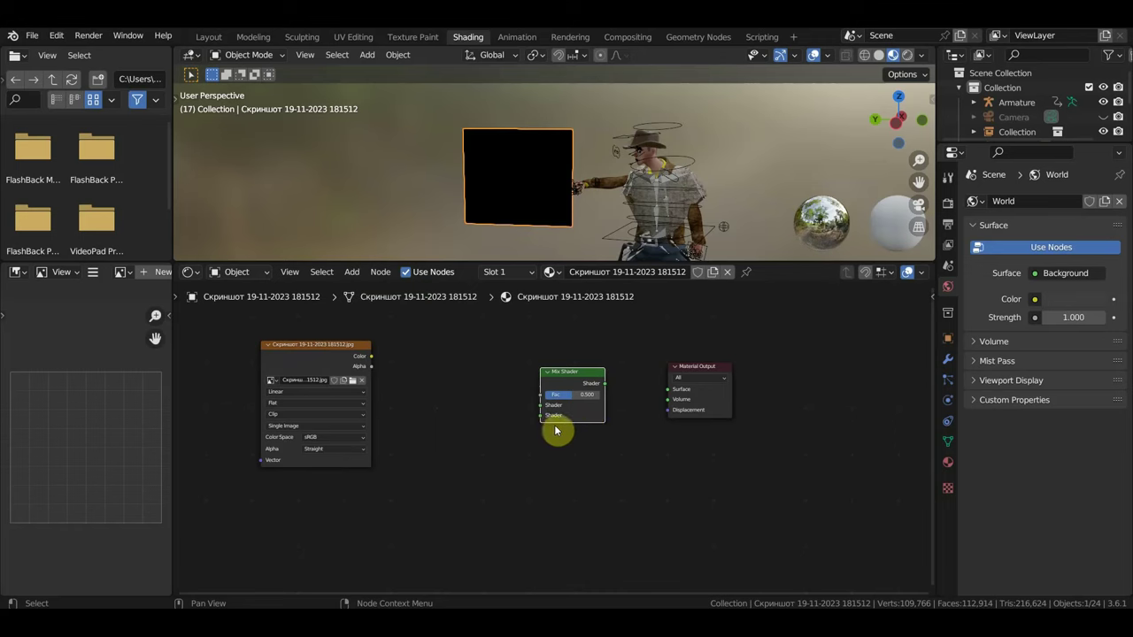
Step: Add an Emission node and a Transparent BSDF node below it
{"action": "left_click", "coordinate": [352, 272]}
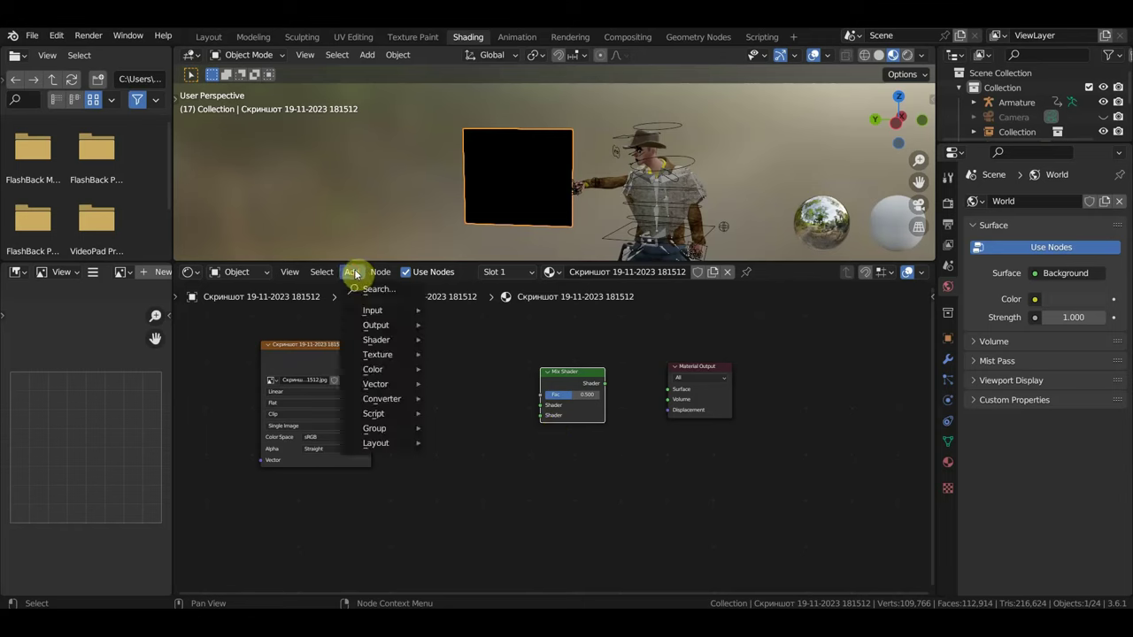
{"action": "left_click", "coordinate": [371, 290]}
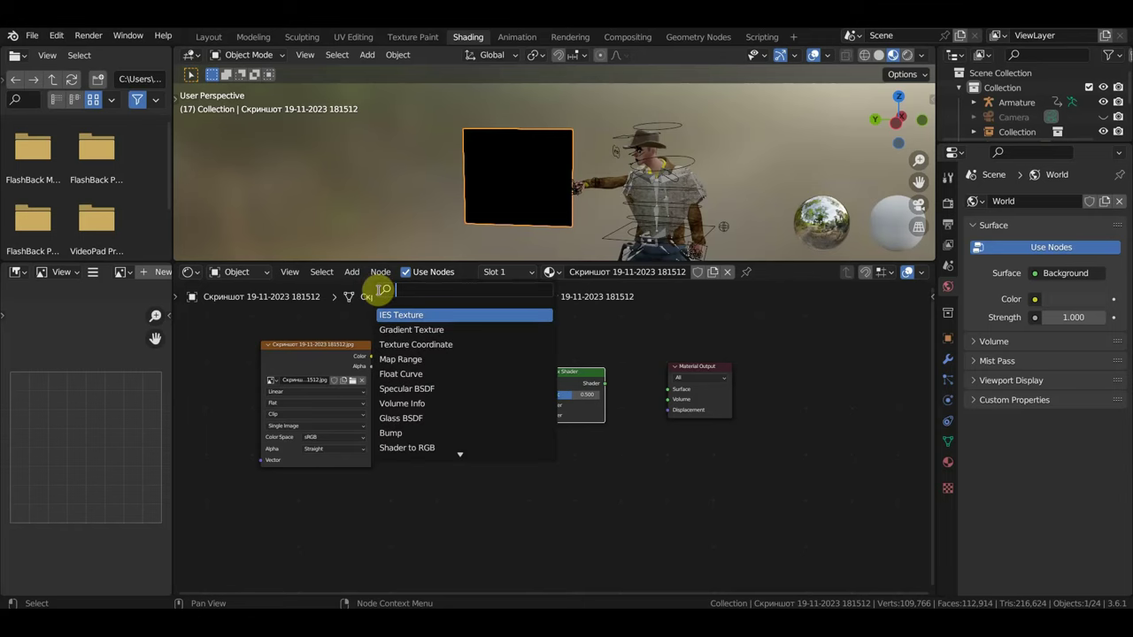
{"action": "type", "text": "e"}
{"action": "left_click", "coordinate": [403, 315]}
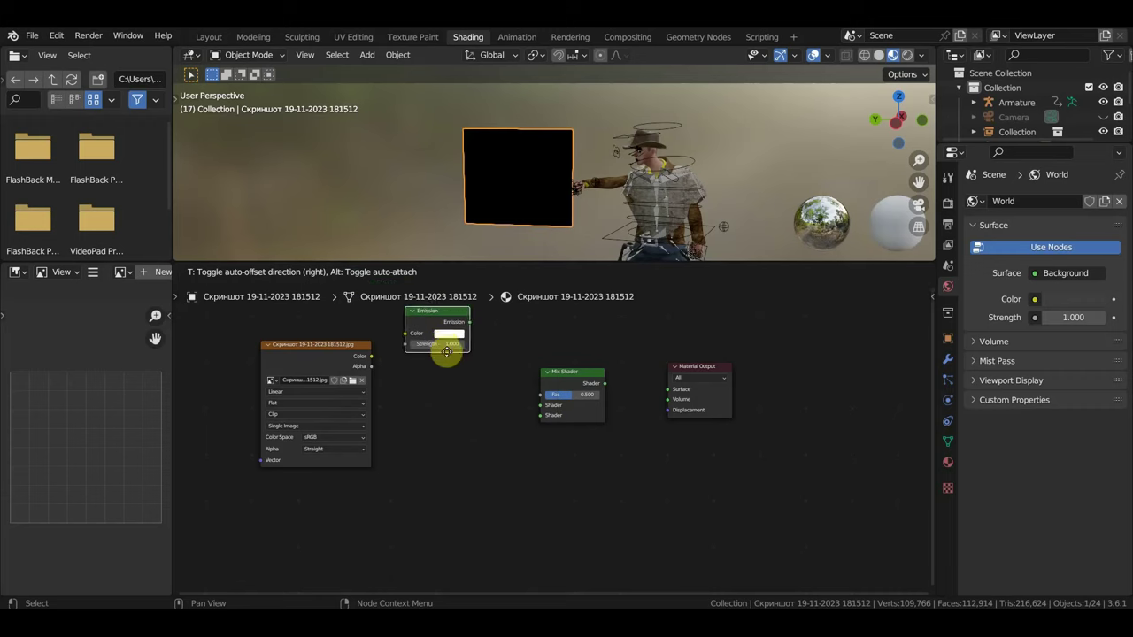
{"action": "left_click", "coordinate": [461, 353]}
{"action": "left_click", "coordinate": [354, 272]}
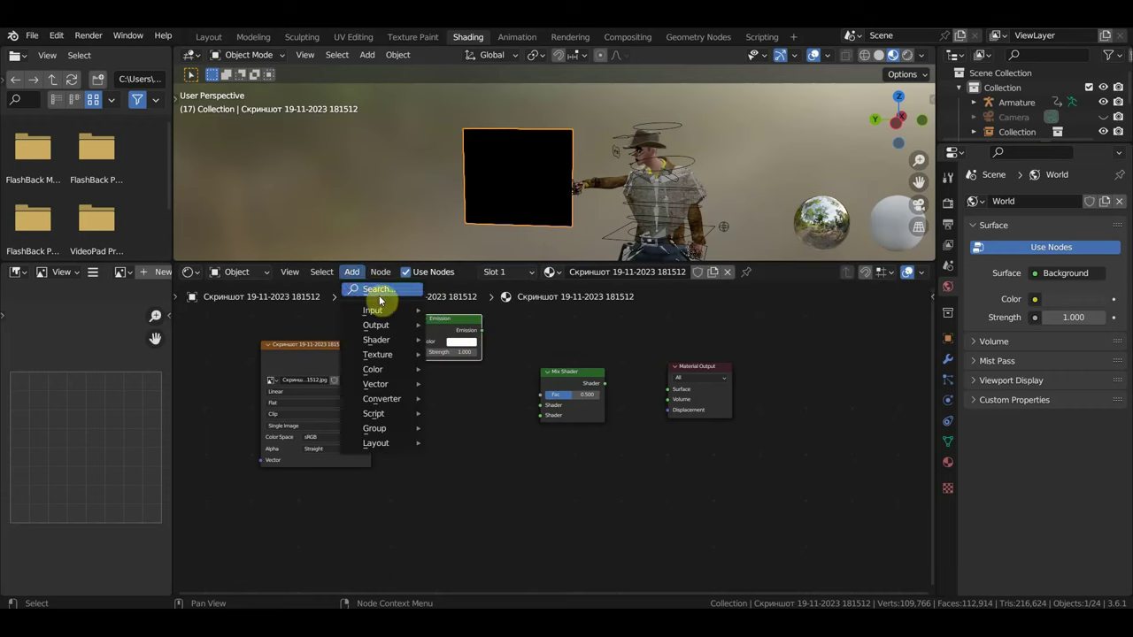
{"action": "left_click", "coordinate": [380, 292]}
{"action": "type", "text": "t"}
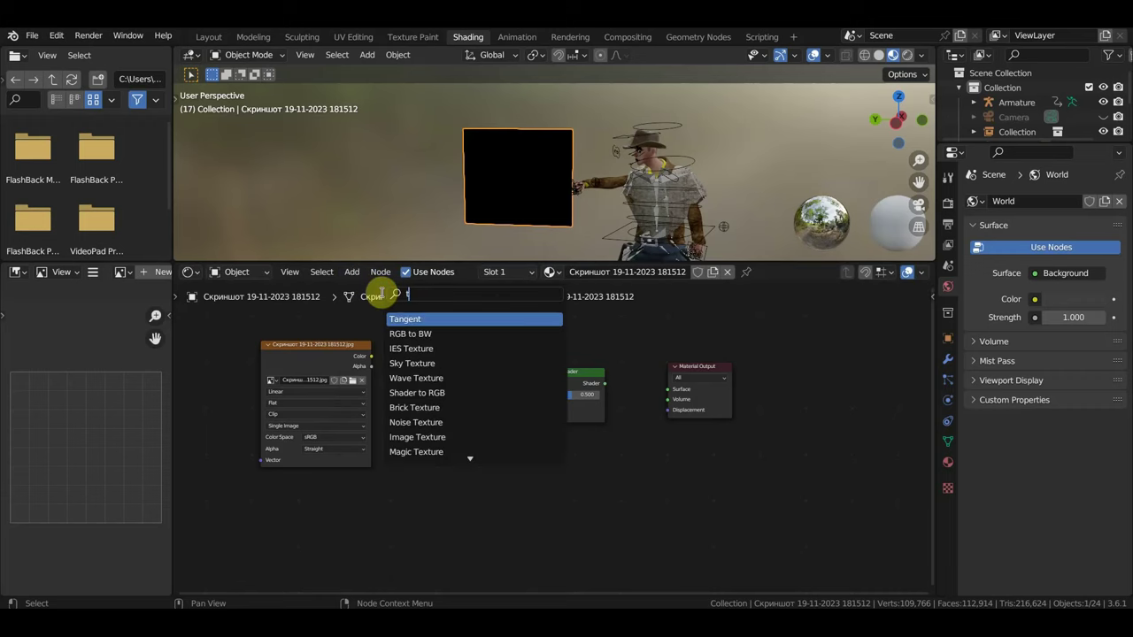
{"action": "type", "text": "r"}
{"action": "left_click", "coordinate": [412, 336]}
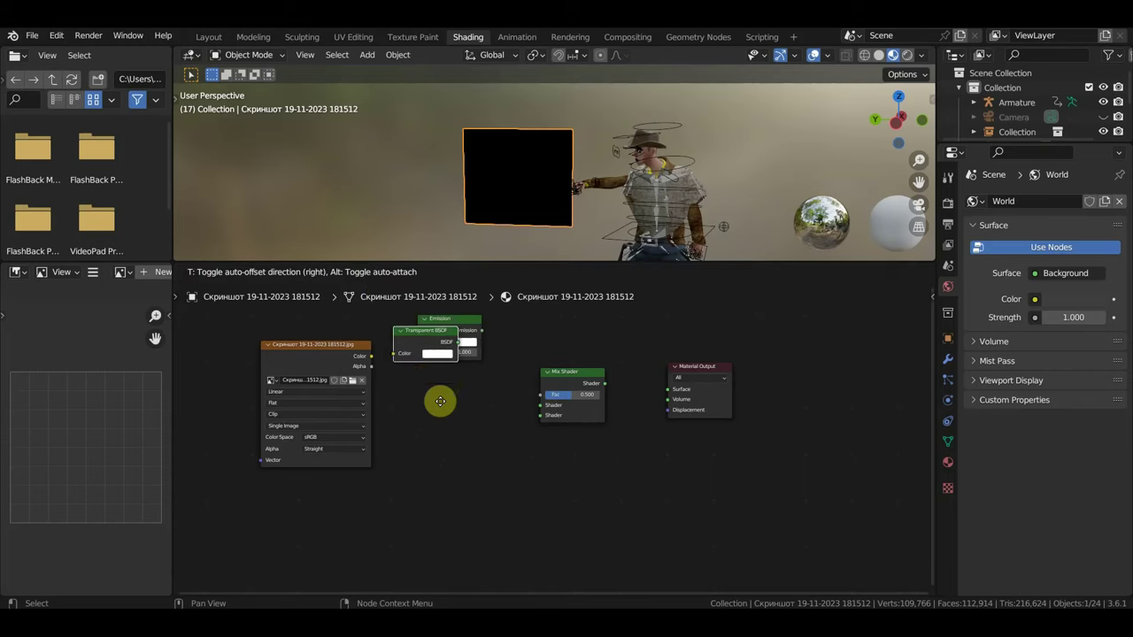
{"action": "left_click", "coordinate": [456, 433]}
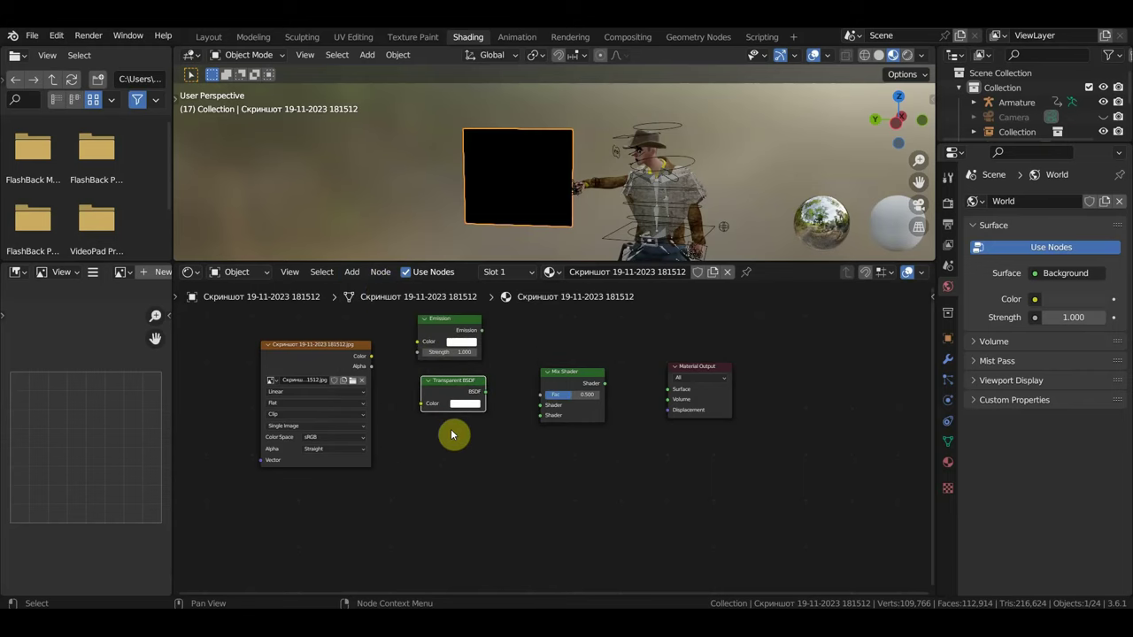
Step: Add a Color Ramp node below the other nodes
{"action": "left_click", "coordinate": [356, 273]}
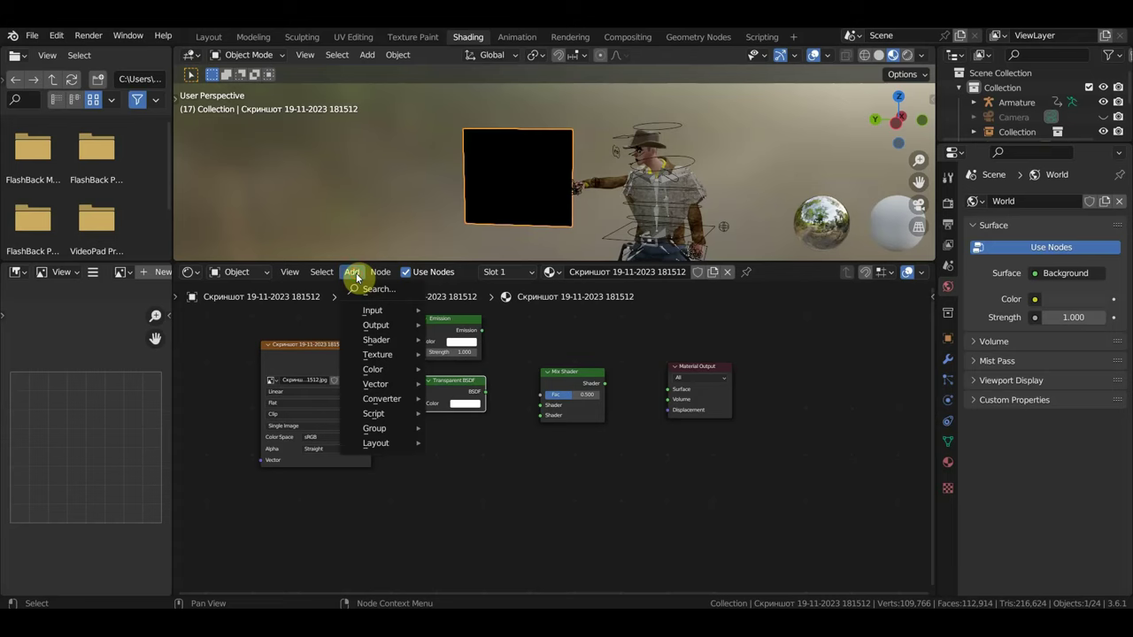
{"action": "left_click", "coordinate": [387, 290]}
{"action": "type", "text": "c"}
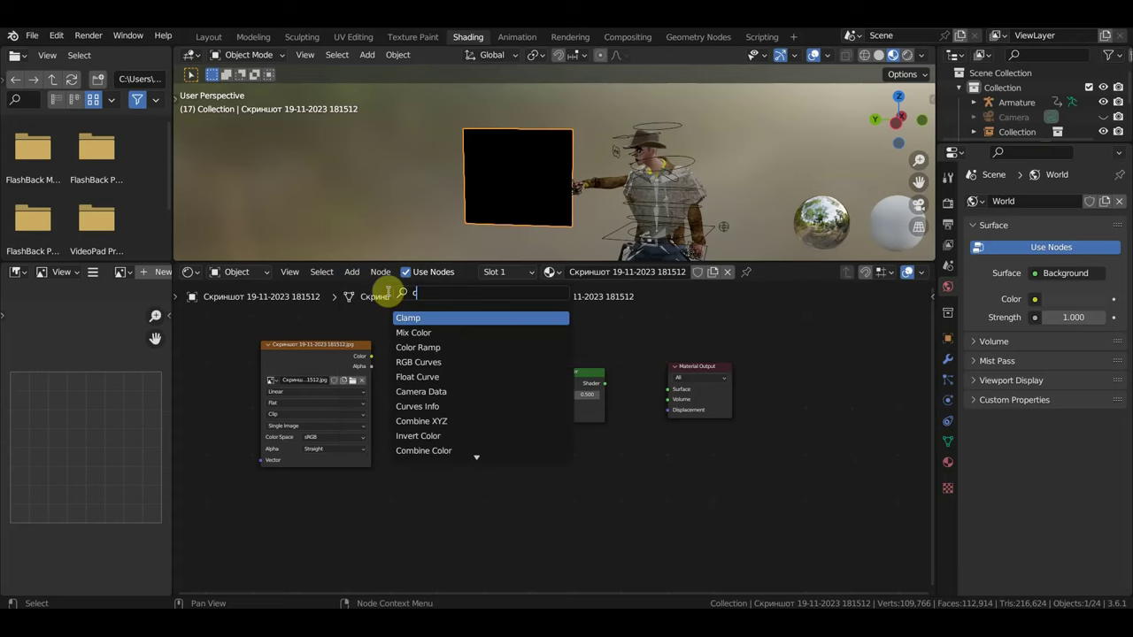
{"action": "type", "text": "olo"}
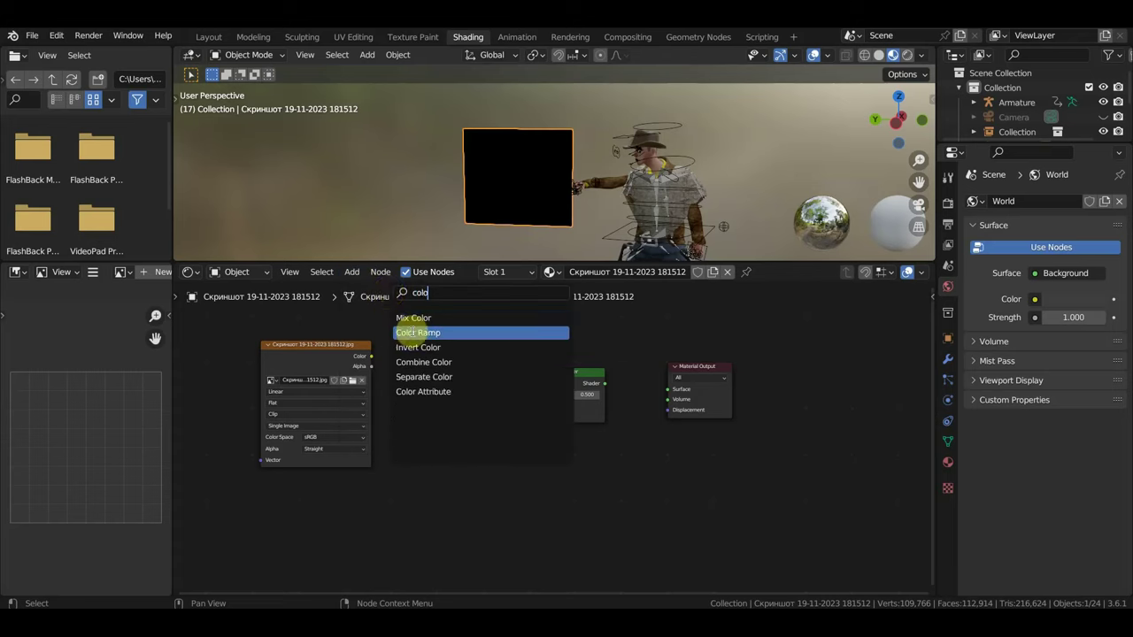
{"action": "left_click", "coordinate": [412, 333]}
{"action": "left_click", "coordinate": [417, 501]}
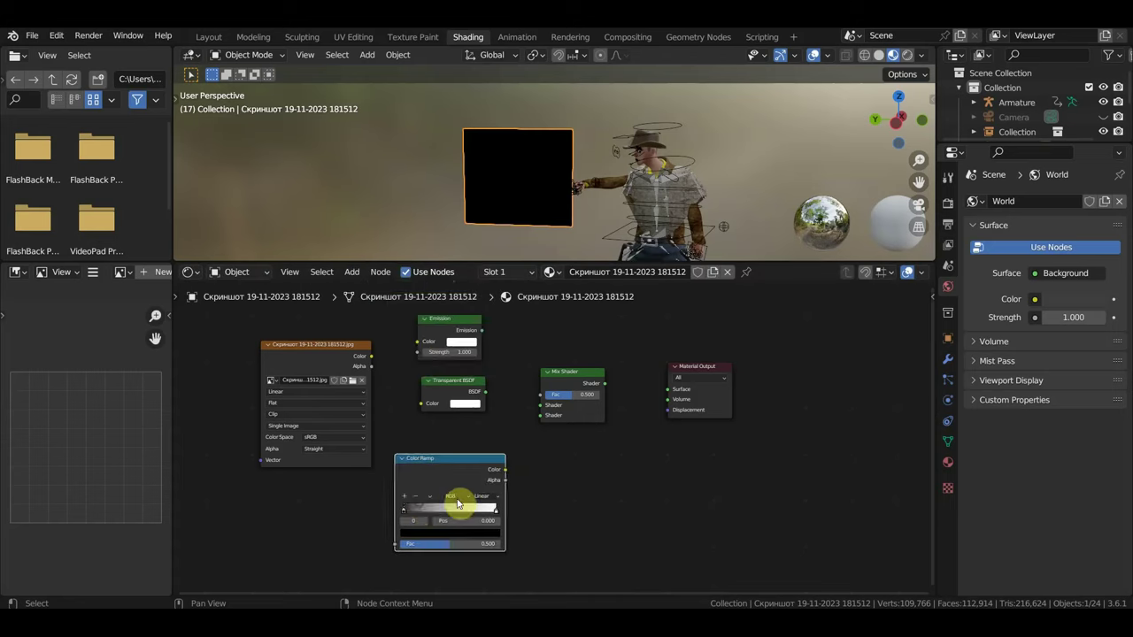
{"action": "scroll", "coordinate": [552, 494], "scroll_direction": "up", "scroll_amount": 2}
{"action": "middle_click_drag", "start_coordinate": [549, 486], "coordinate": [558, 470]}
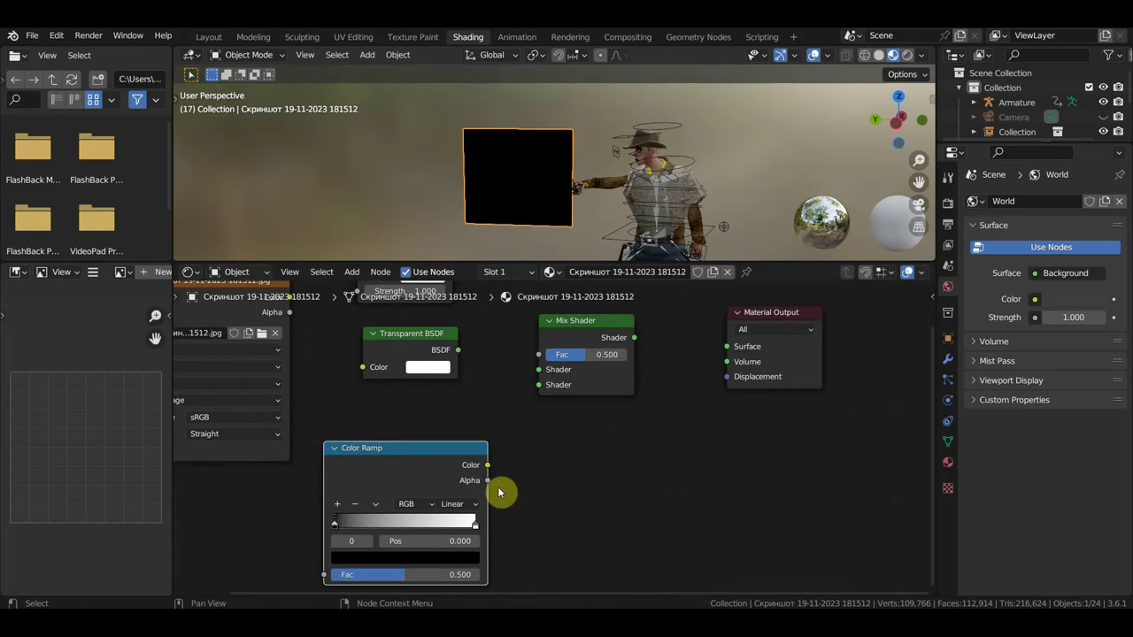
Step: Wire Color Ramp to Mix Fac, Transparent and Emission into Mix Shader, Mix to Surface, image to Emission Color
{"action": "left_click_drag", "start_coordinate": [487, 466], "coordinate": [538, 355]}
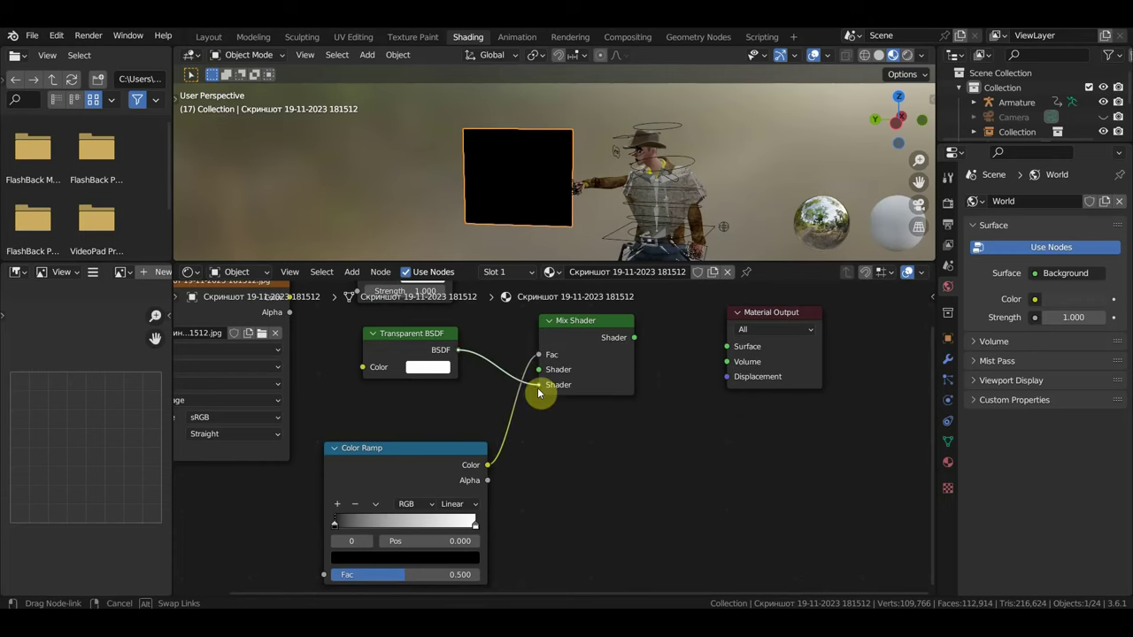
{"action": "left_click_drag", "start_coordinate": [460, 353], "coordinate": [538, 384]}
{"action": "scroll", "coordinate": [501, 375], "scroll_direction": "down", "scroll_amount": 2}
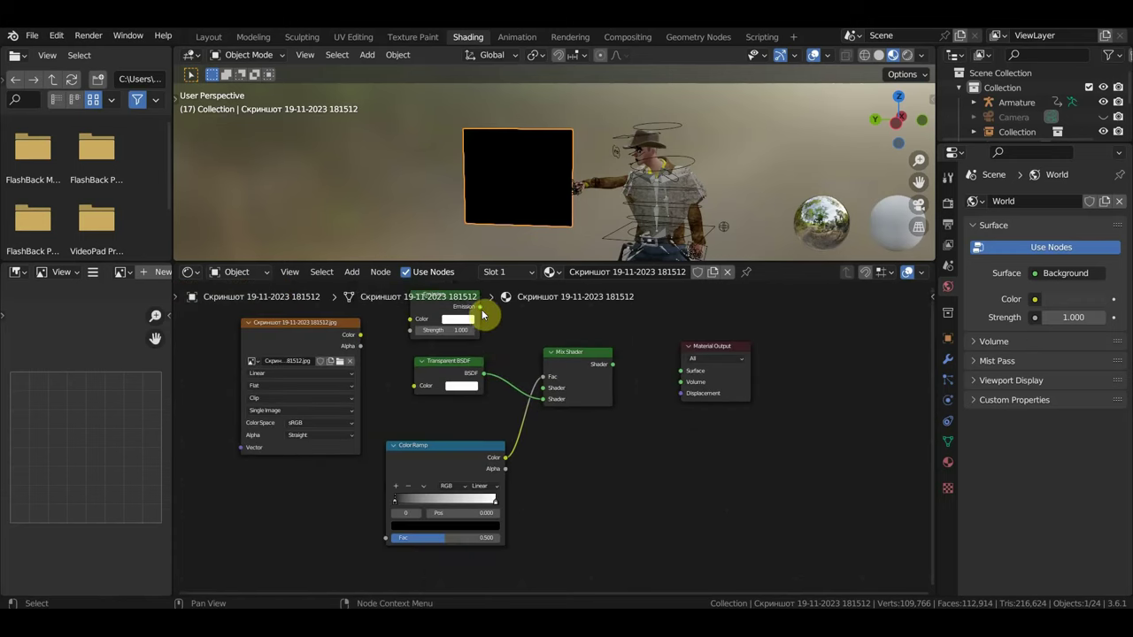
{"action": "left_click_drag", "start_coordinate": [481, 308], "coordinate": [543, 398]}
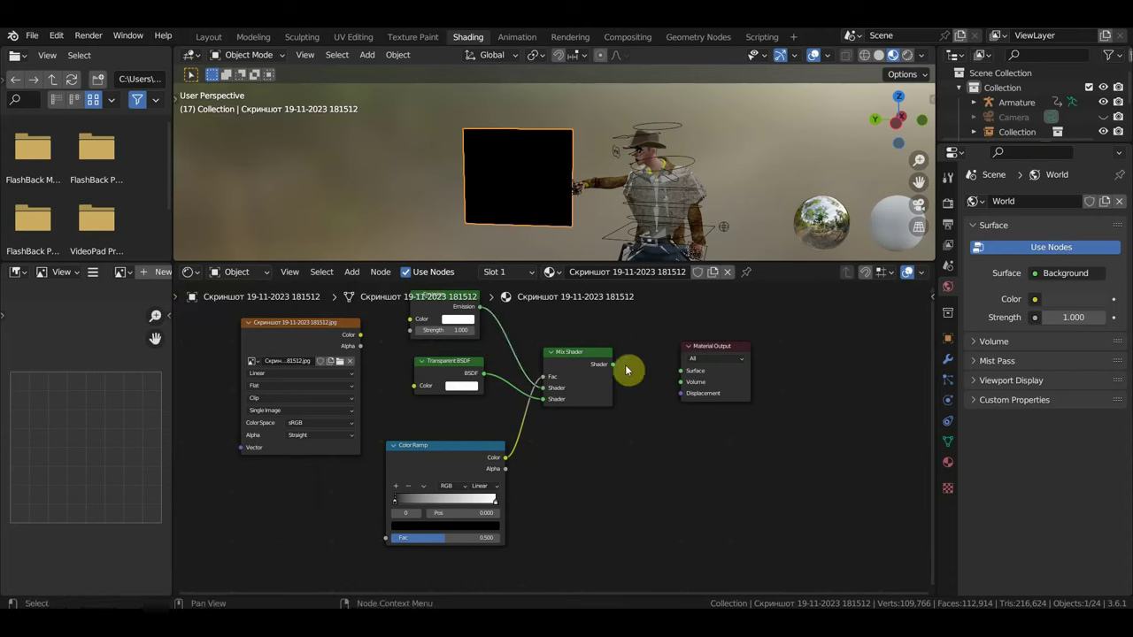
{"action": "left_click_drag", "start_coordinate": [613, 370], "coordinate": [683, 371]}
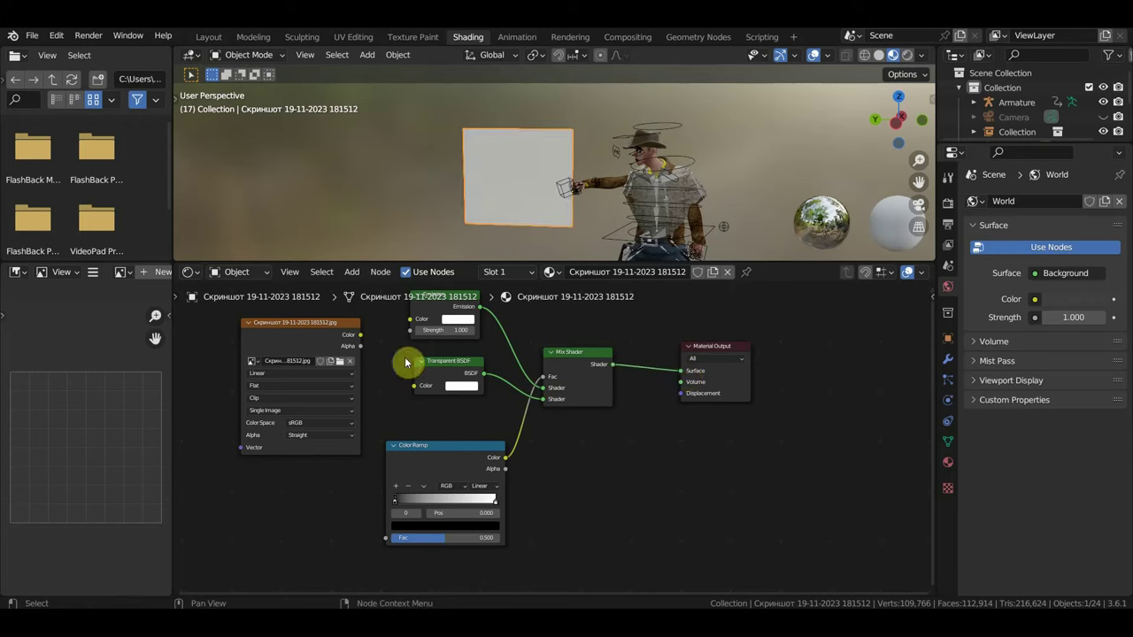
{"action": "mouse_move", "coordinate": [363, 341]}
{"action": "left_mouse_down"}
{"action": "mouse_move", "coordinate": [416, 321]}
{"action": "mouse_move", "coordinate": [412, 524]}
{"action": "left_mouse_up"}
{"action": "scroll", "coordinate": [416, 336], "scroll_direction": "down", "scroll_amount": 2}
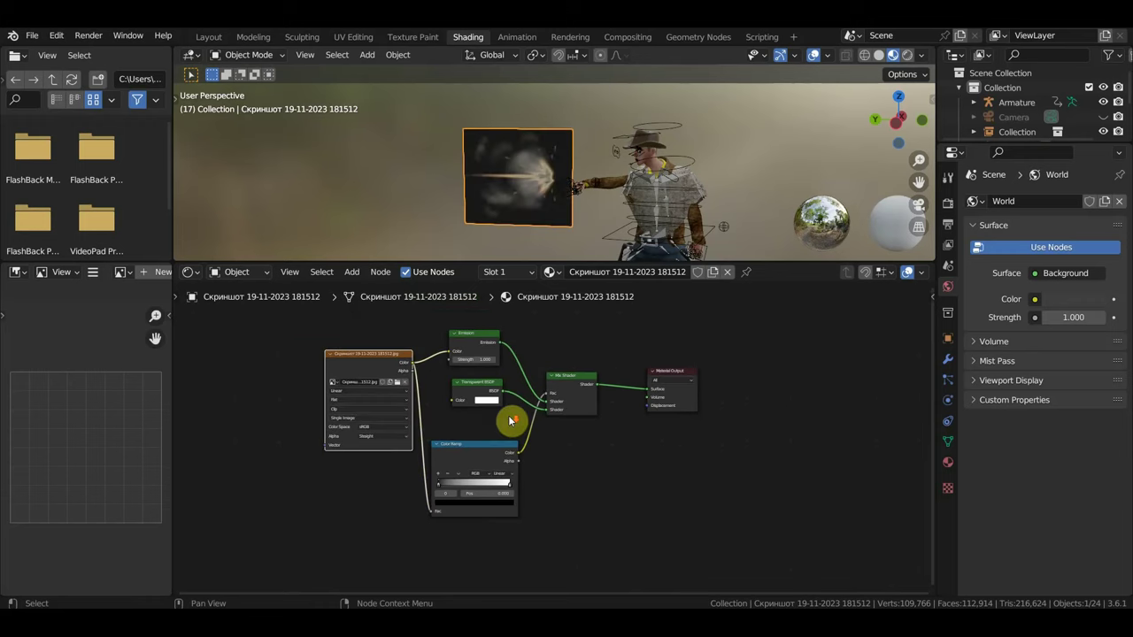
{"action": "scroll", "coordinate": [508, 415], "scroll_direction": "up", "scroll_amount": 2}
{"action": "scroll", "coordinate": [590, 451], "scroll_direction": "up", "scroll_amount": 2}
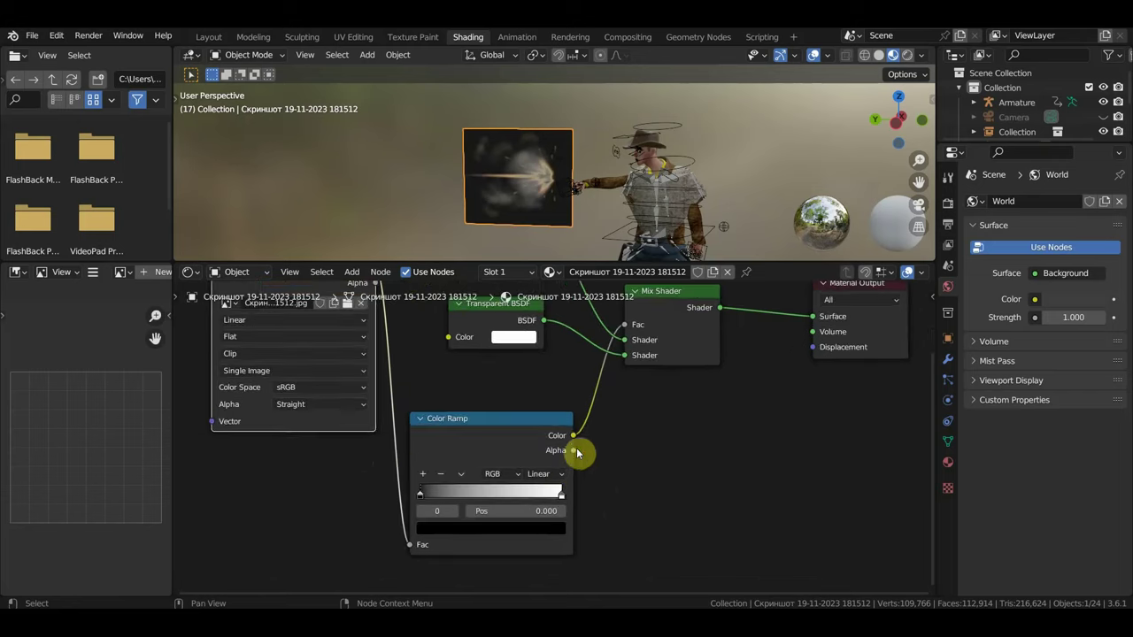
Step: Recolour the Color Ramp stops so it runs from white to black
{"action": "left_click", "coordinate": [564, 500]}
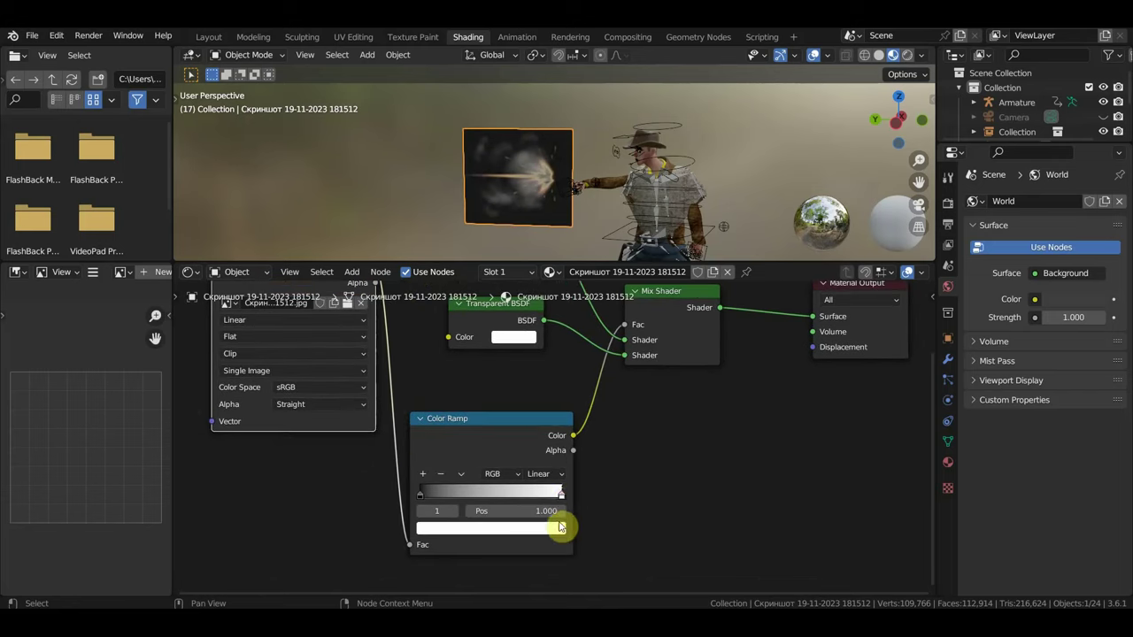
{"action": "left_click", "coordinate": [555, 529]}
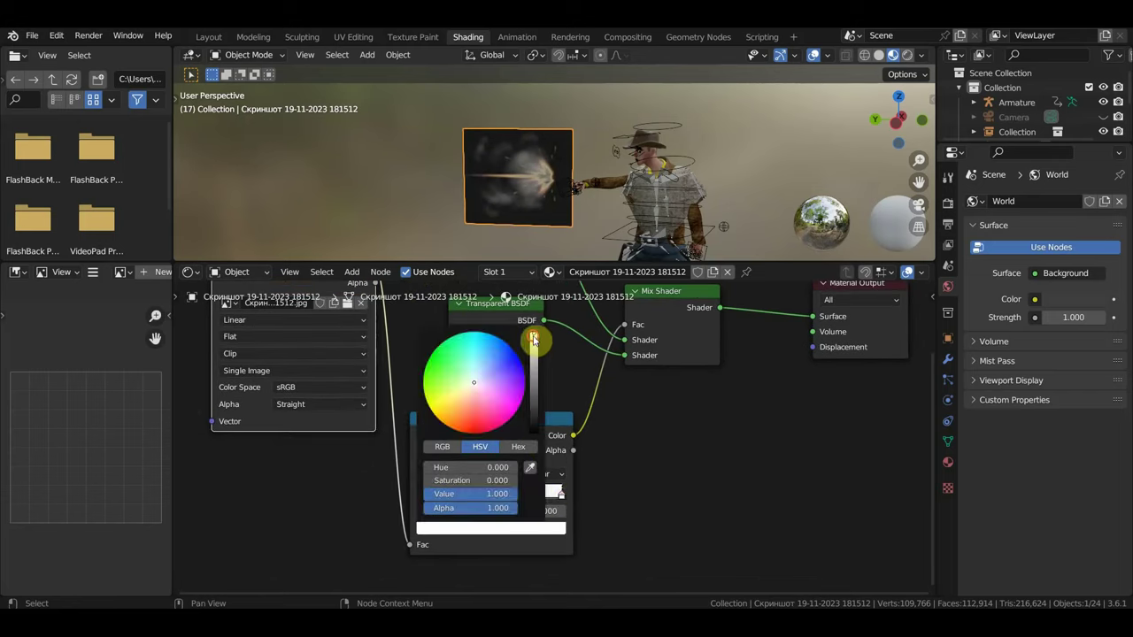
{"action": "left_click_drag", "start_coordinate": [533, 339], "coordinate": [534, 429]}
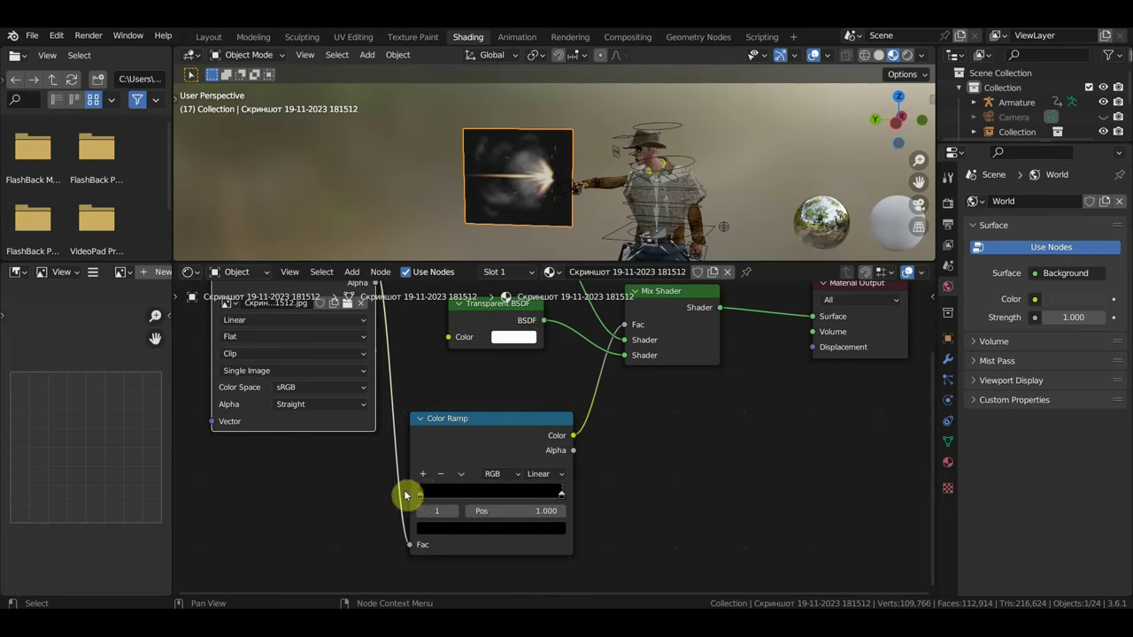
{"action": "left_click", "coordinate": [472, 529]}
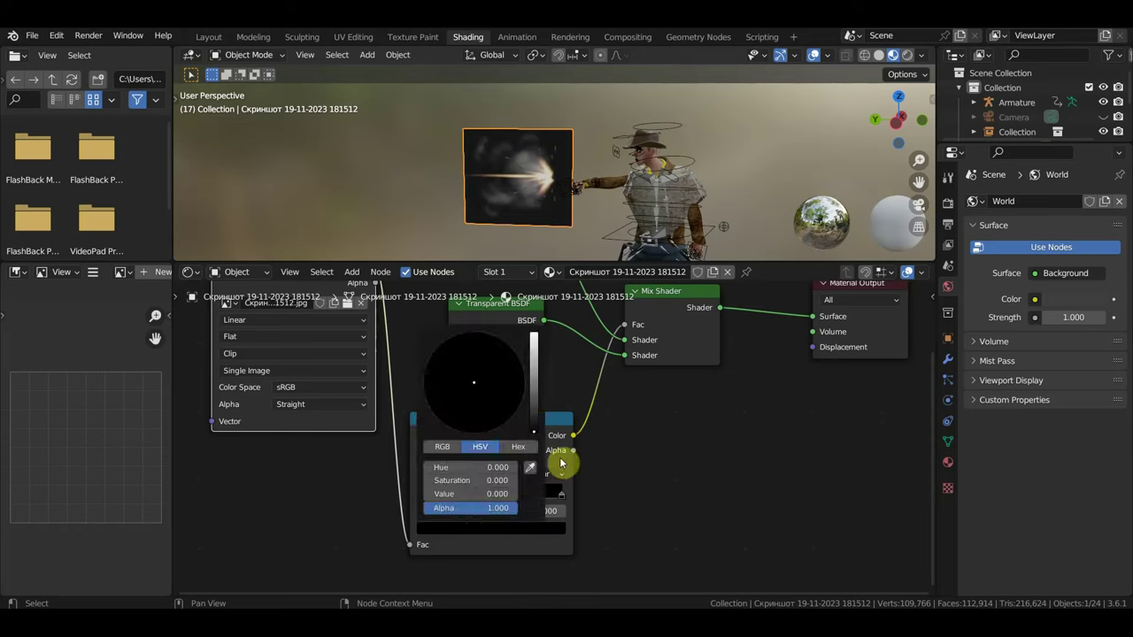
{"action": "left_click_drag", "start_coordinate": [534, 431], "coordinate": [534, 334]}
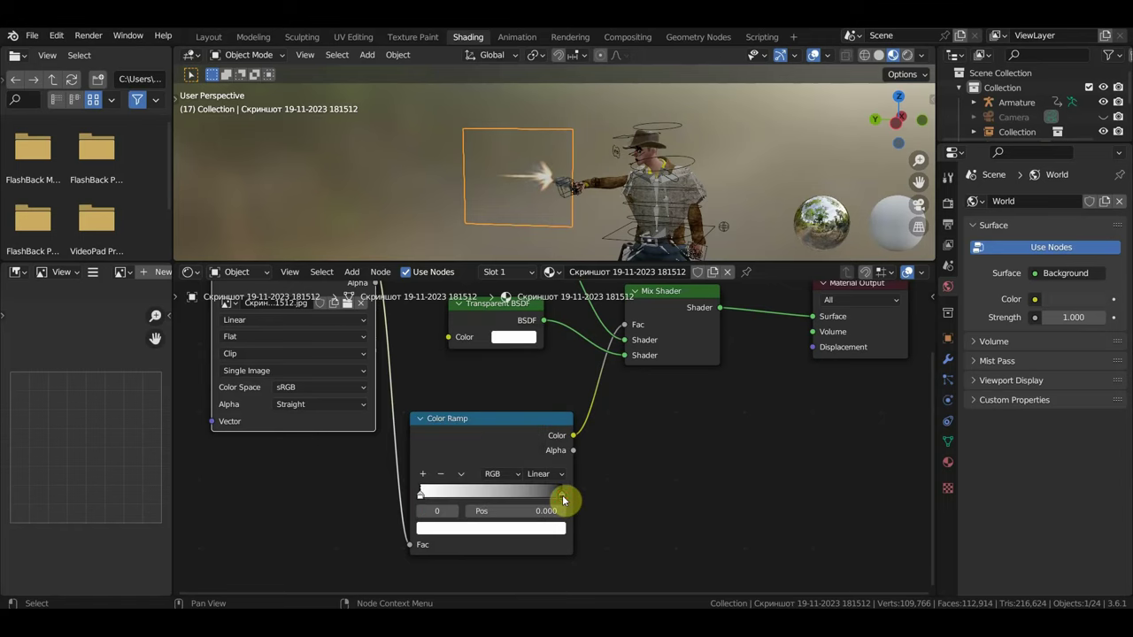
Step: Drag the black stop to position 0.207 and check the flash in the viewport
{"action": "left_click_drag", "start_coordinate": [563, 501], "coordinate": [428, 501]}
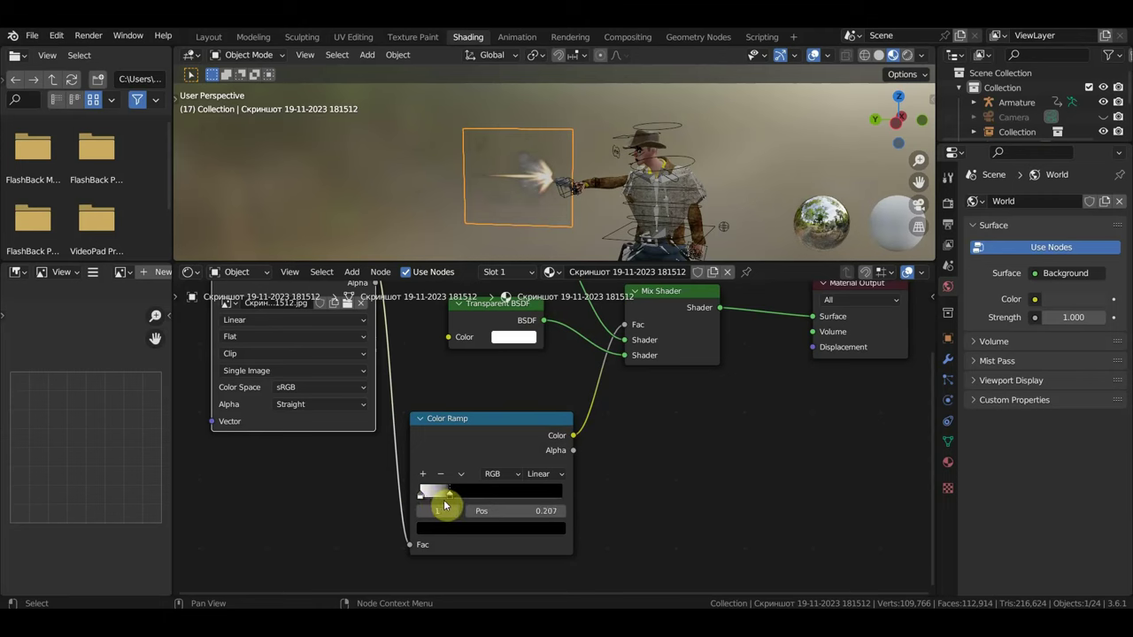
{"action": "scroll", "coordinate": [437, 197], "scroll_direction": "up", "scroll_amount": 5}
{"action": "middle_click_drag", "start_coordinate": [446, 197], "coordinate": [483, 201]}
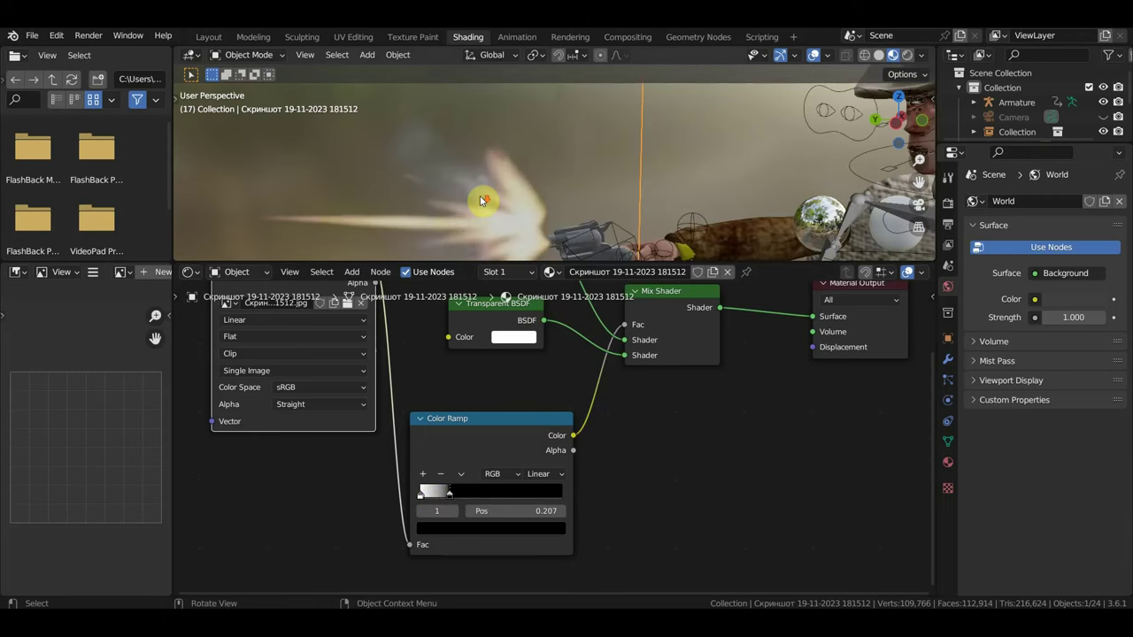
{"action": "scroll", "coordinate": [478, 196], "scroll_direction": "down", "scroll_amount": 5}
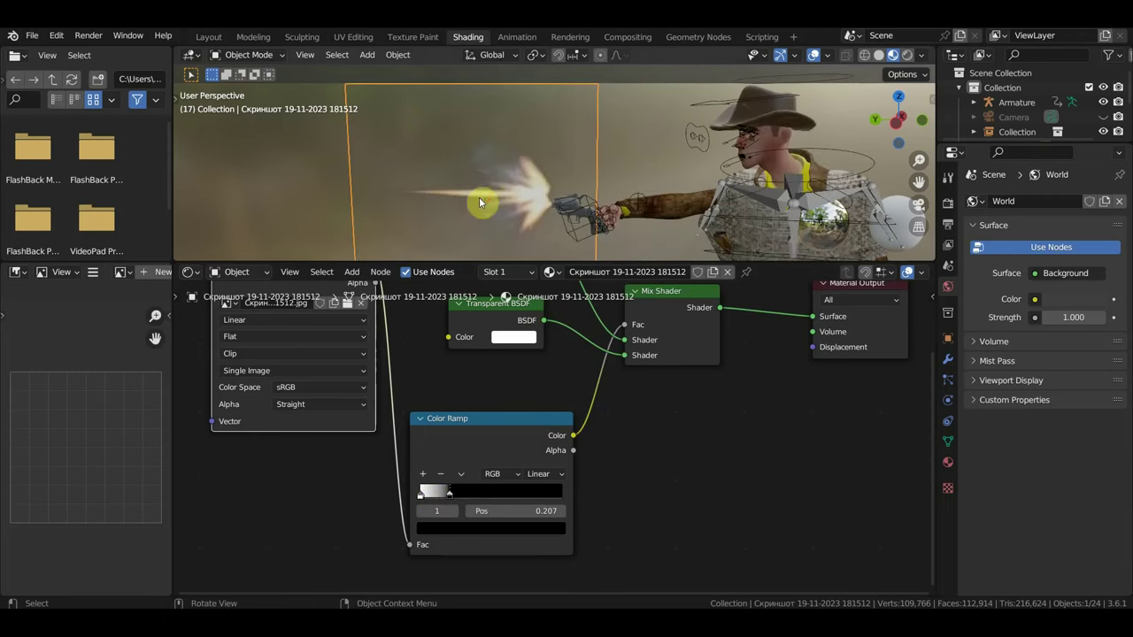
Step: In the Layout workspace, make a first move of the flash plane, then view the scene from the top in orthographic
{"action": "left_click", "coordinate": [208, 38]}
{"action": "mouse_move", "coordinate": [548, 241]}
{"action": "middle_mouse_down"}
{"action": "mouse_move", "coordinate": [568, 274]}
{"action": "mouse_move", "coordinate": [506, 290]}
{"action": "mouse_move", "coordinate": [508, 363]}
{"action": "mouse_move", "coordinate": [518, 387]}
{"action": "mouse_move", "coordinate": [607, 413]}
{"action": "middle_mouse_up"}
{"action": "key", "text": "g"}
{"action": "left_click", "coordinate": [509, 308]}
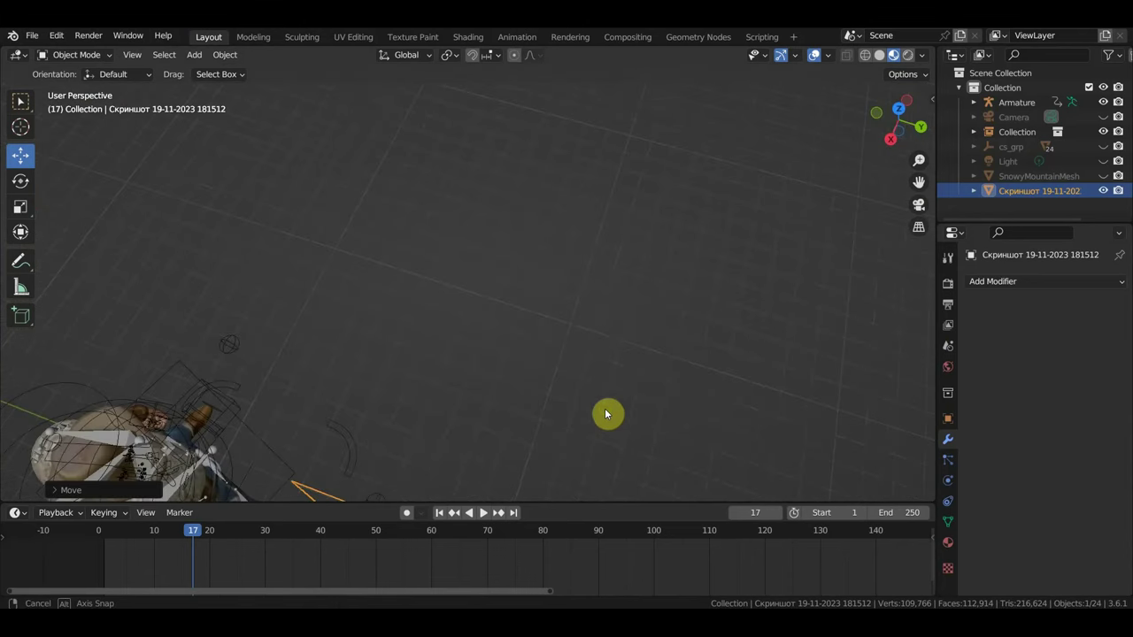
{"action": "key", "text": "KP_5"}
{"action": "key", "text": "KP_7"}
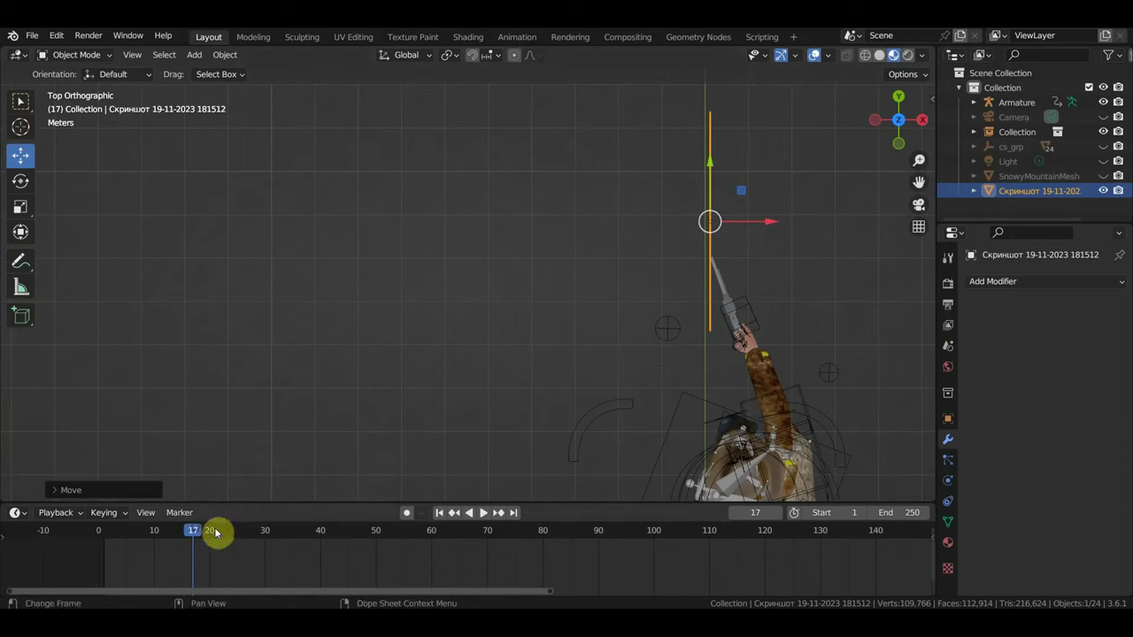
Step: Go back to frame 22 where the gun fires, and move and shrink the flash plane near the muzzle
{"action": "key", "text": "space"}
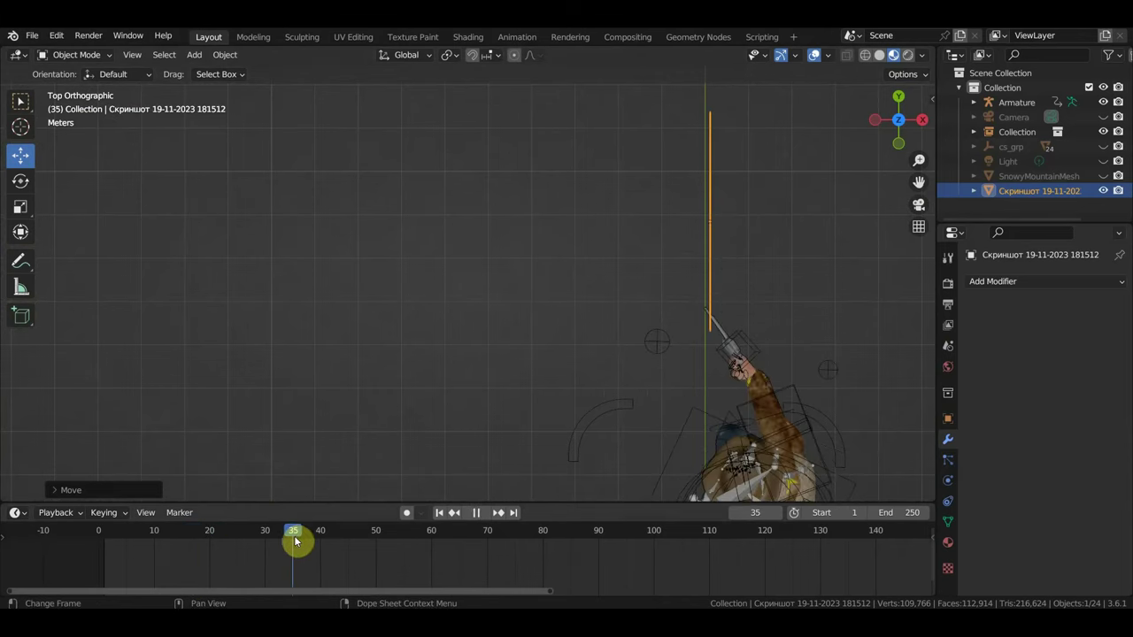
{"action": "left_click_drag", "start_coordinate": [295, 540], "coordinate": [221, 535]}
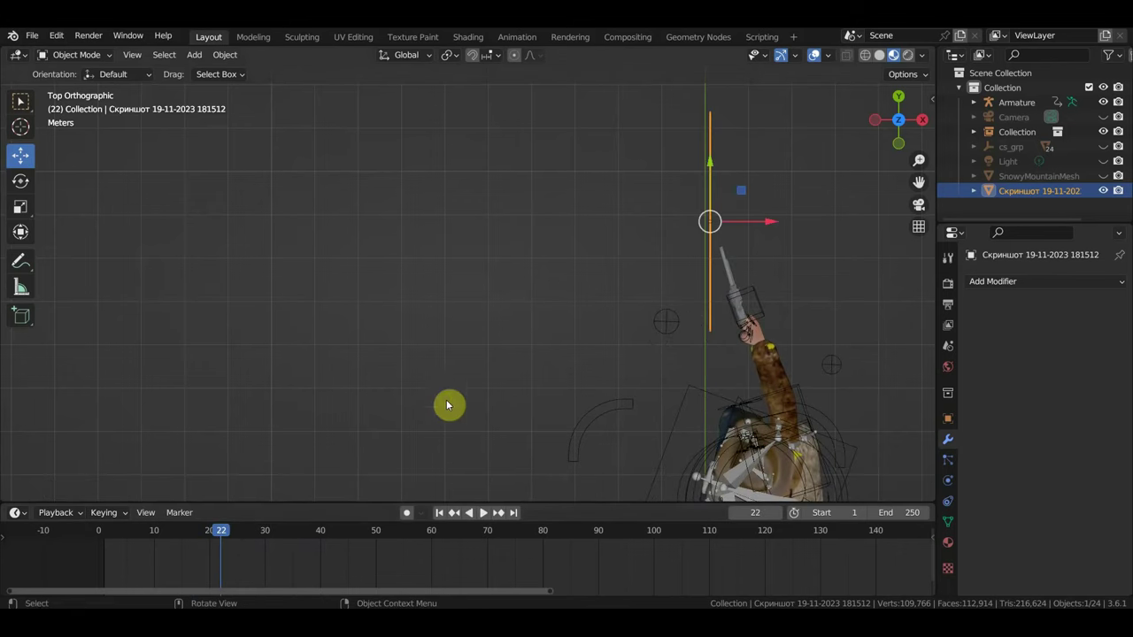
{"action": "middle_click_drag", "start_coordinate": [447, 405], "coordinate": [460, 271]}
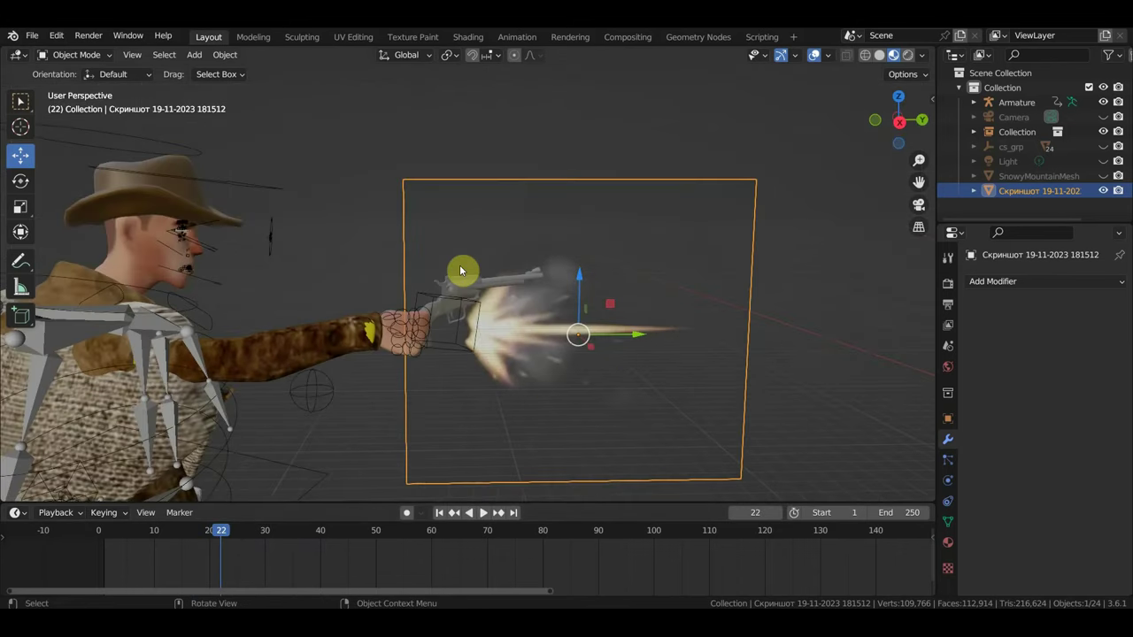
{"action": "key", "text": "g"}
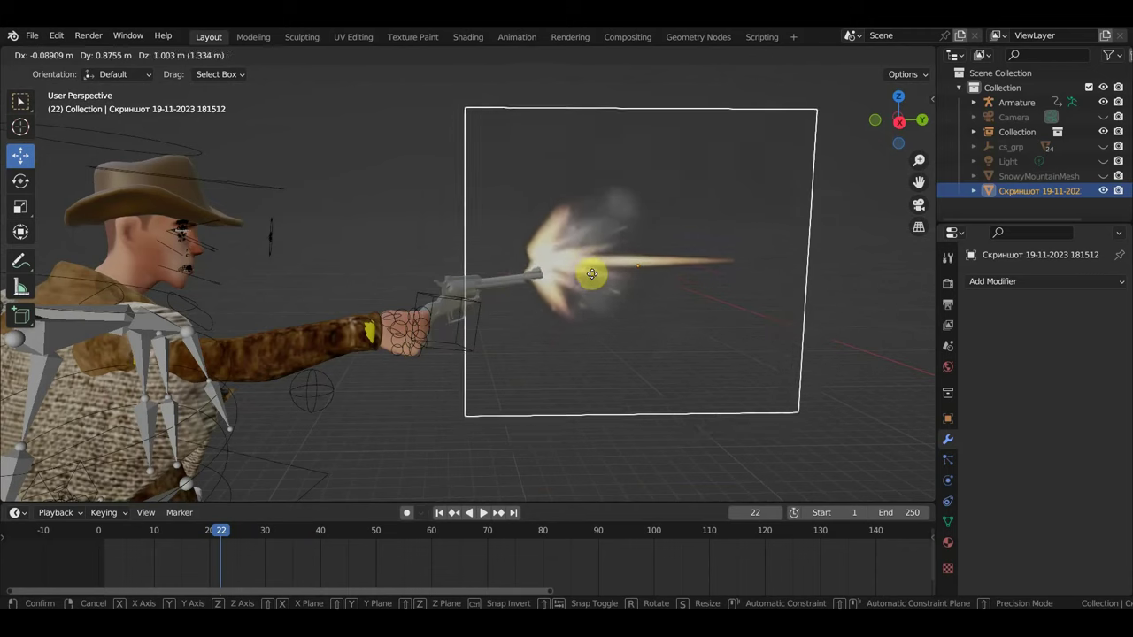
{"action": "left_click", "coordinate": [598, 289]}
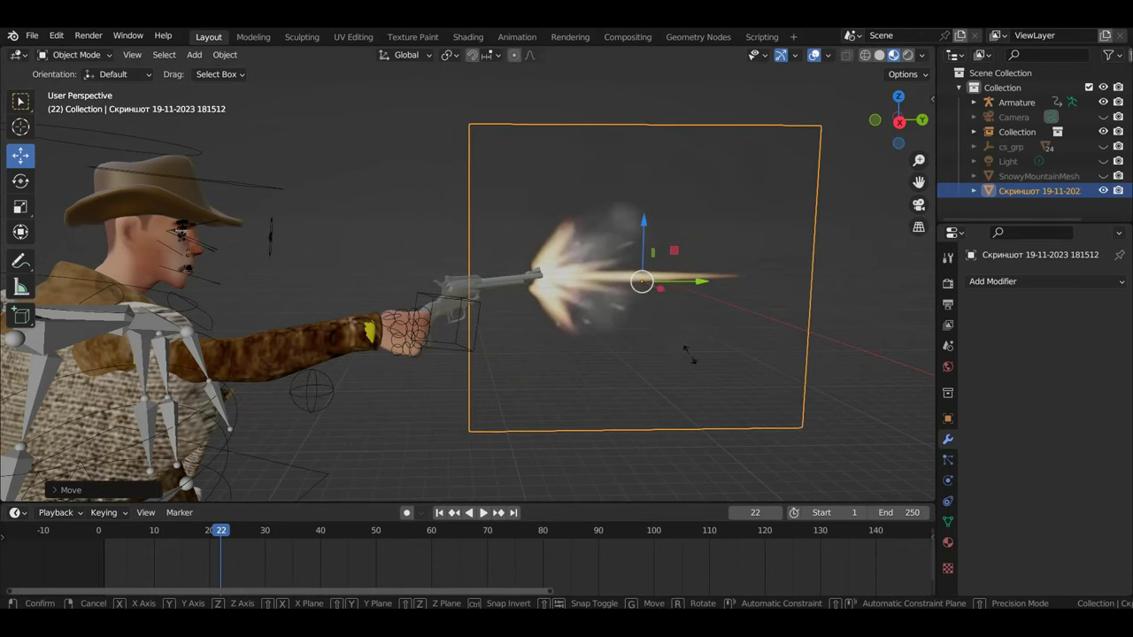
{"action": "key", "text": "s"}
{"action": "left_click", "coordinate": [660, 345]}
Step: Refine the flash plane's position, sliding it along X and nudging it onto the muzzle
{"action": "mouse_move", "coordinate": [630, 352]}
{"action": "middle_mouse_down"}
{"action": "mouse_move", "coordinate": [617, 351]}
{"action": "mouse_move", "coordinate": [655, 356]}
{"action": "mouse_move", "coordinate": [531, 369]}
{"action": "mouse_move", "coordinate": [255, 312]}
{"action": "middle_mouse_up"}
{"action": "key", "text": "g"}
{"action": "left_click", "coordinate": [620, 340]}
{"action": "key", "text": "g"}
{"action": "key", "text": "x"}
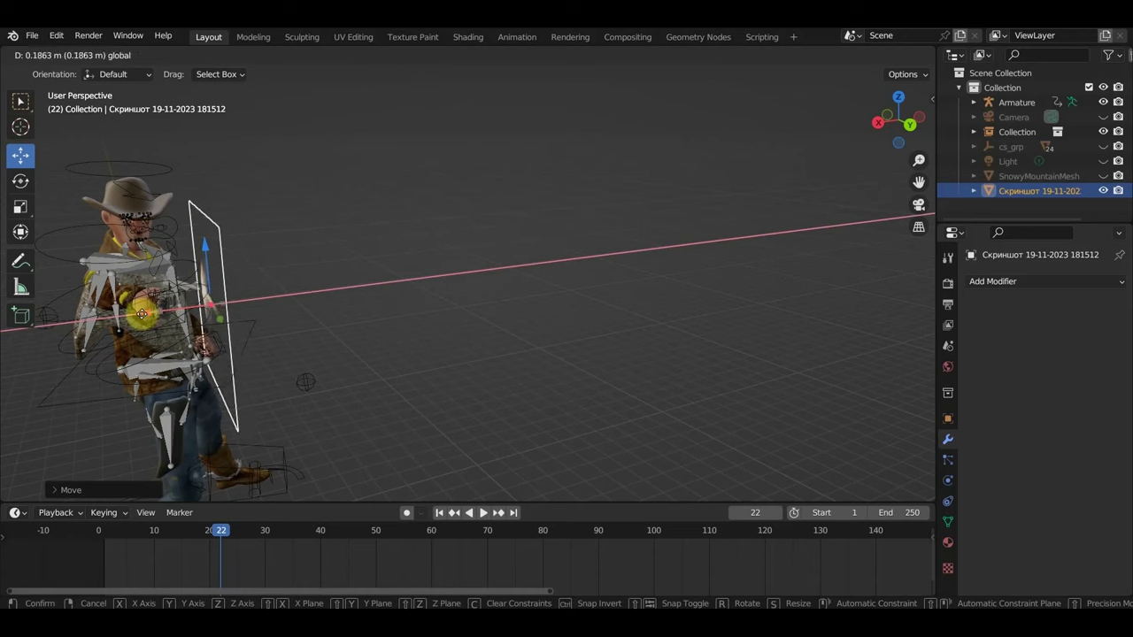
{"action": "left_click", "coordinate": [230, 316]}
{"action": "mouse_move", "coordinate": [235, 321]}
{"action": "middle_mouse_down"}
{"action": "mouse_move", "coordinate": [324, 321]}
{"action": "mouse_move", "coordinate": [336, 302]}
{"action": "middle_mouse_up"}
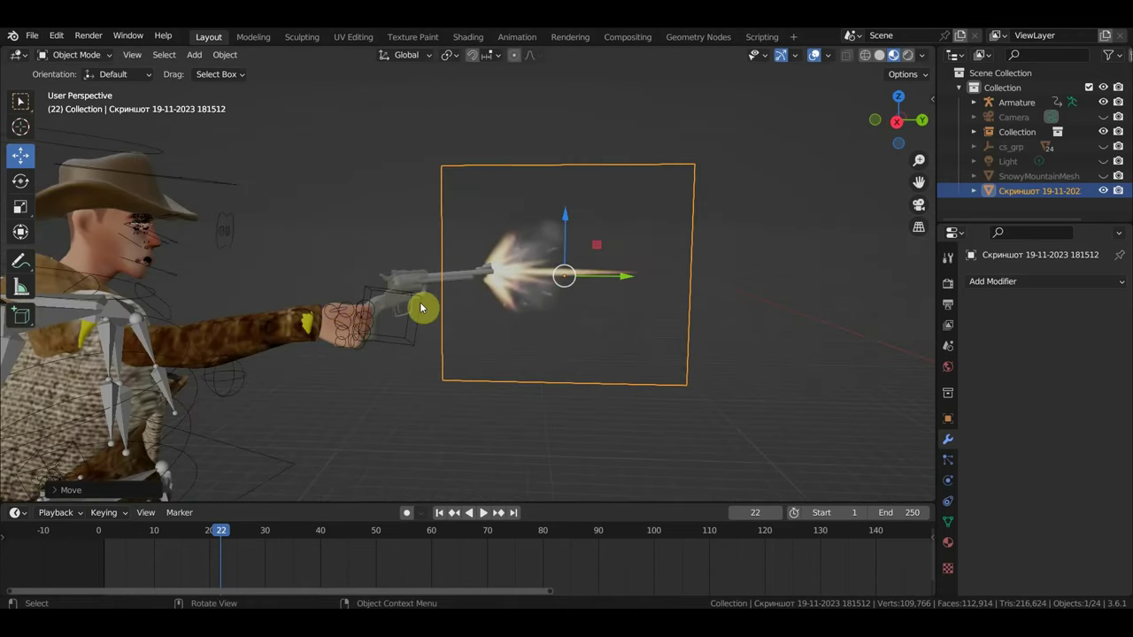
{"action": "key", "text": "g"}
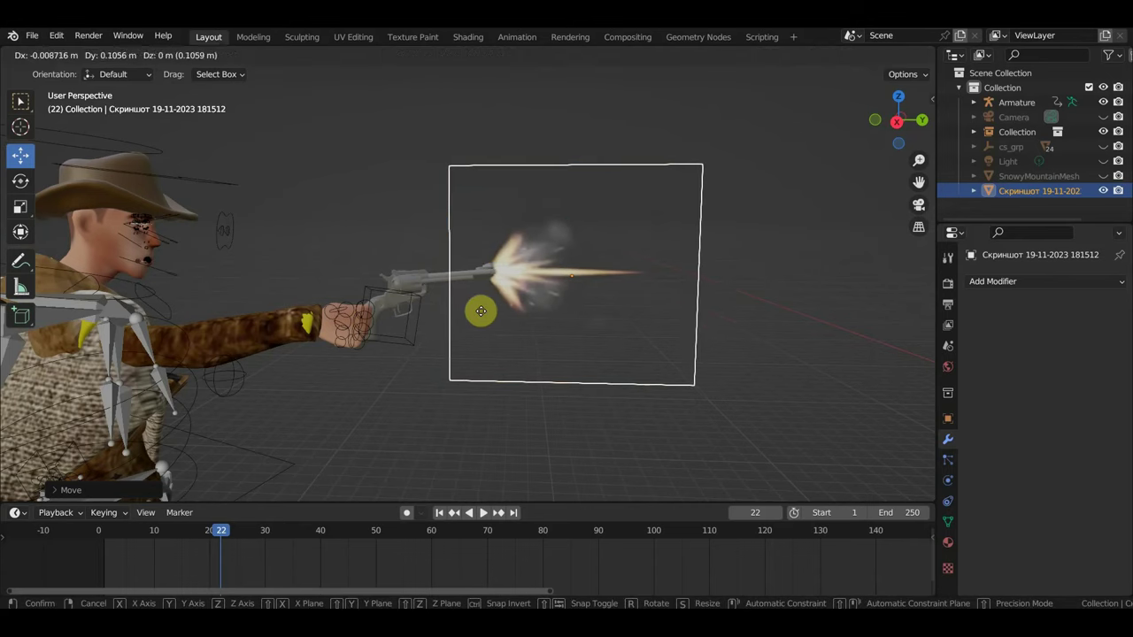
{"action": "left_click", "coordinate": [478, 316]}
Step: View the cowboy and flash together, selecting the cowboy collection instance and then the flash image plane
{"action": "scroll", "coordinate": [496, 306], "scroll_direction": "up", "scroll_amount": 5}
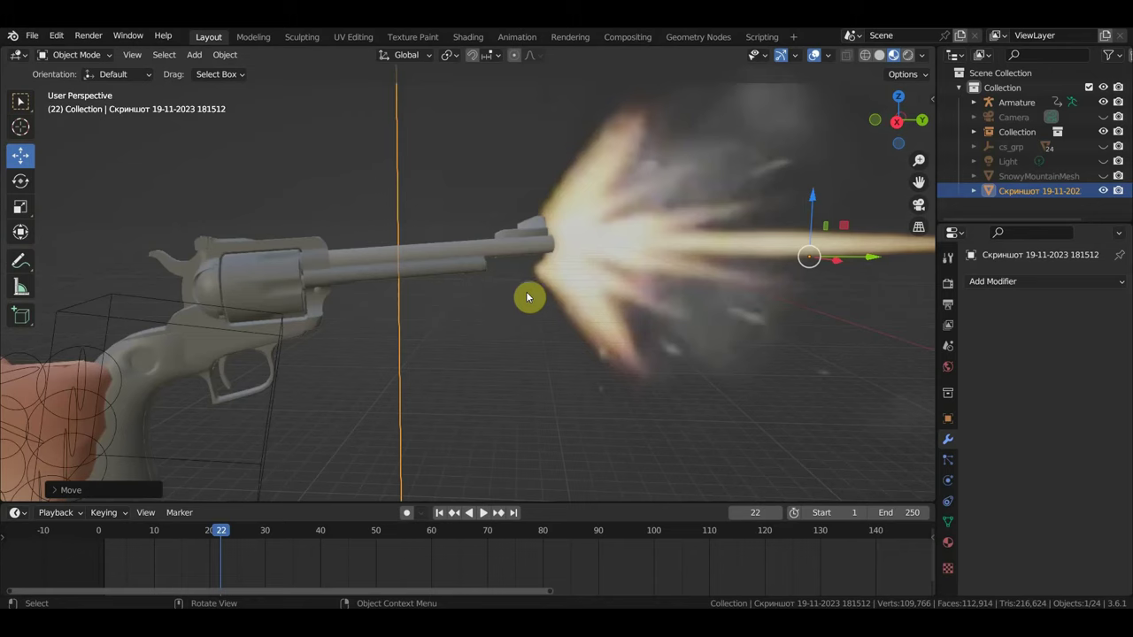
{"action": "scroll", "coordinate": [527, 296], "scroll_direction": "down", "scroll_amount": 5}
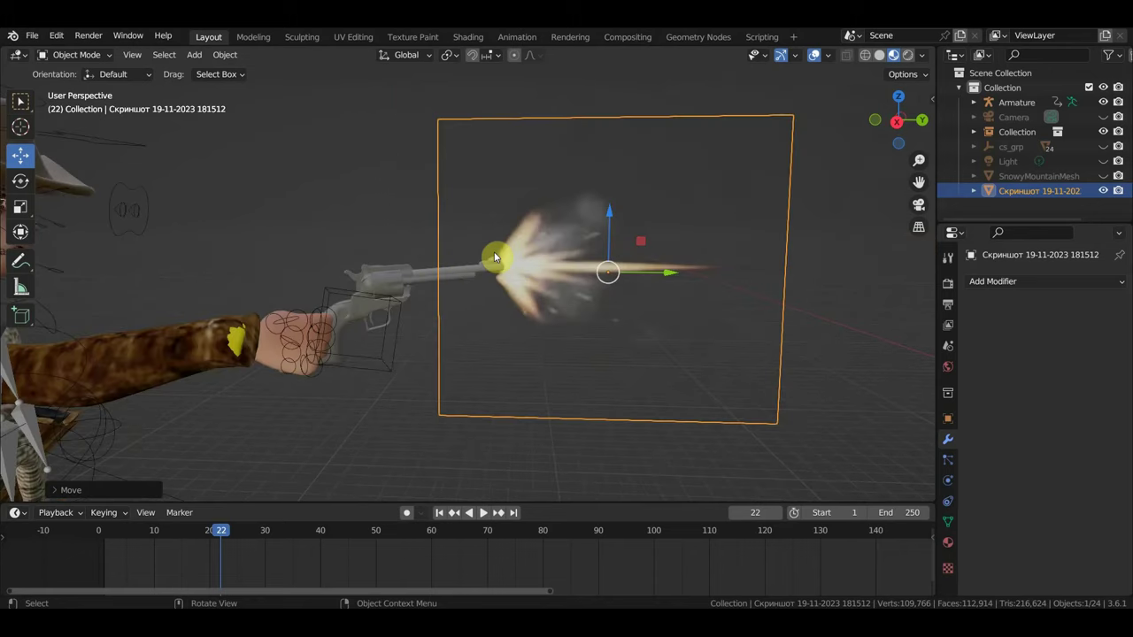
{"action": "middle_click_drag", "start_coordinate": [413, 328], "coordinate": [517, 316]}
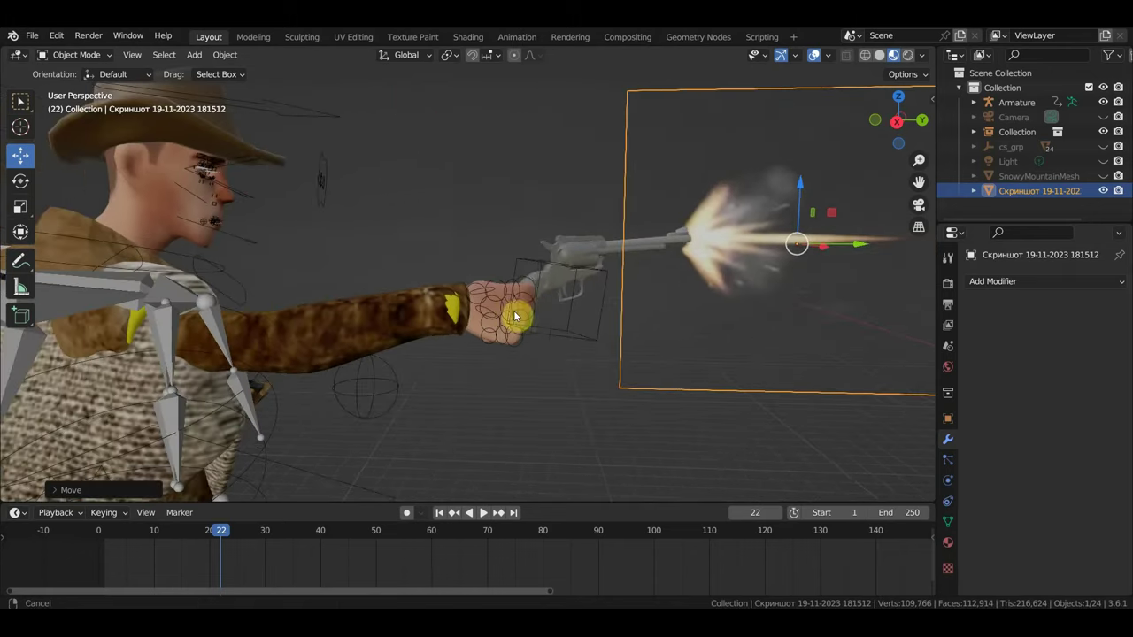
{"action": "left_click", "coordinate": [538, 267]}
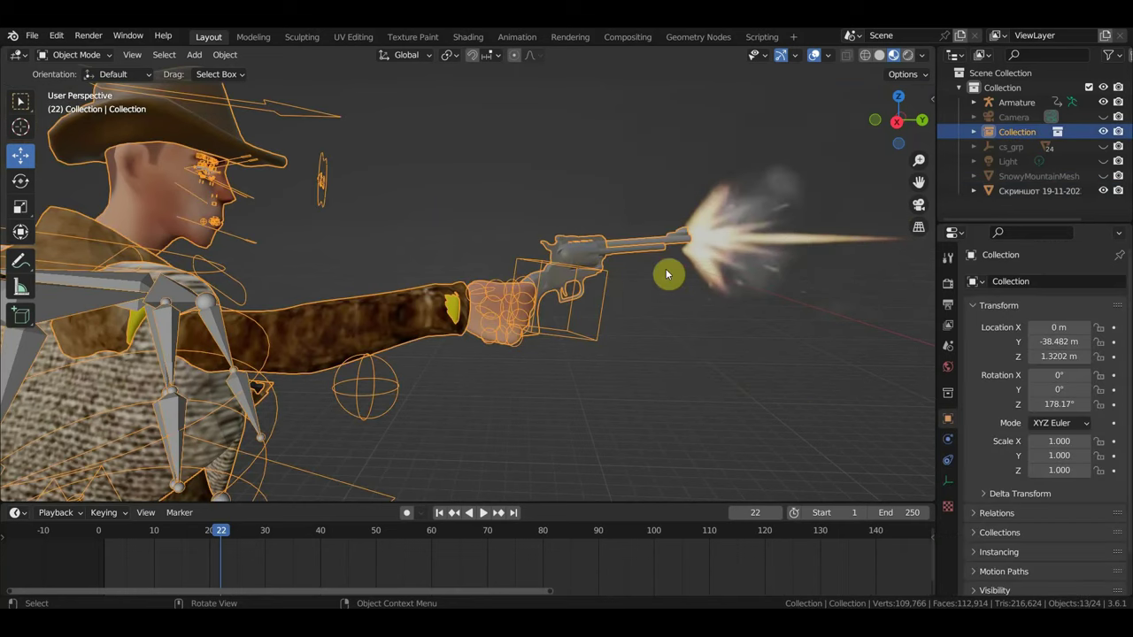
{"action": "middle_click_drag", "start_coordinate": [647, 283], "coordinate": [637, 282]}
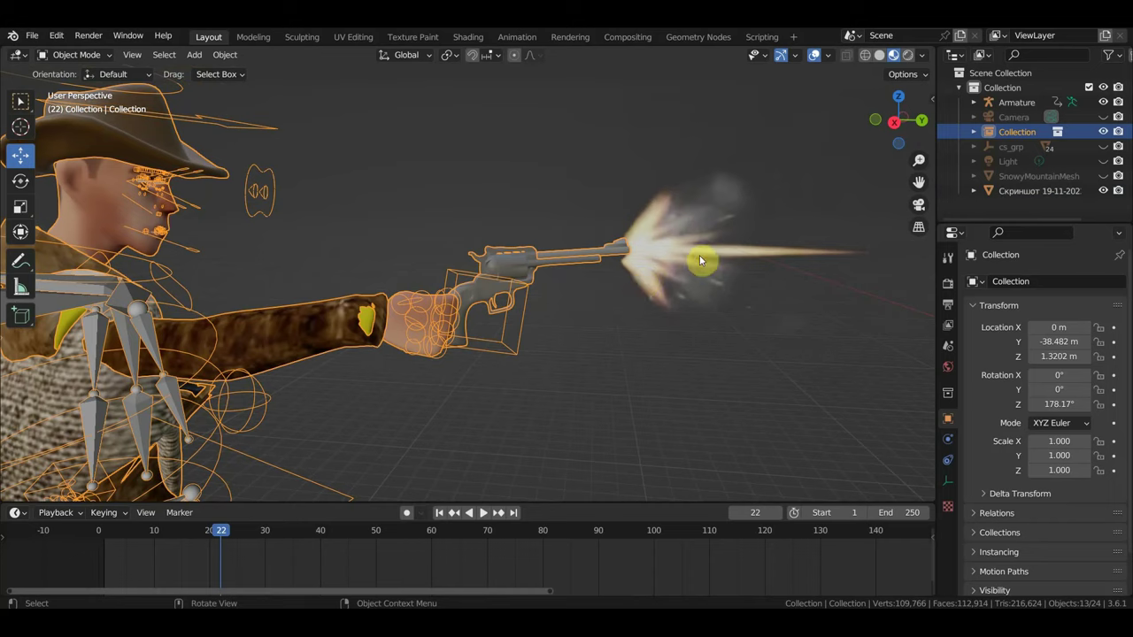
{"action": "left_click", "coordinate": [698, 260]}
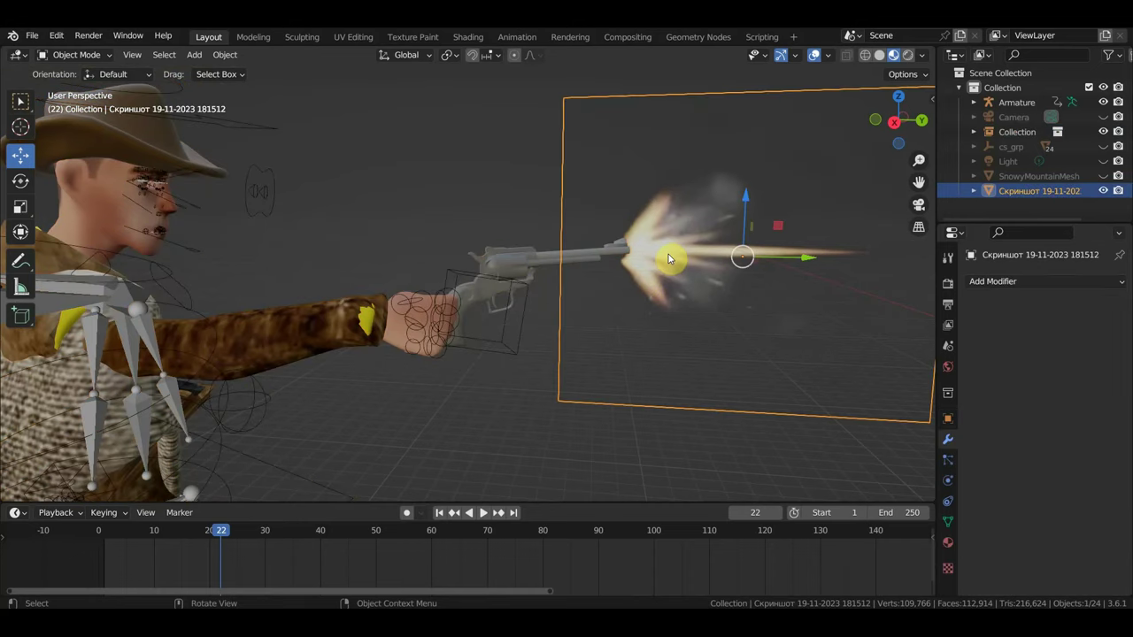
Step: Delete the flash image plane and save бандит3.blend
{"action": "key", "text": "Delete"}
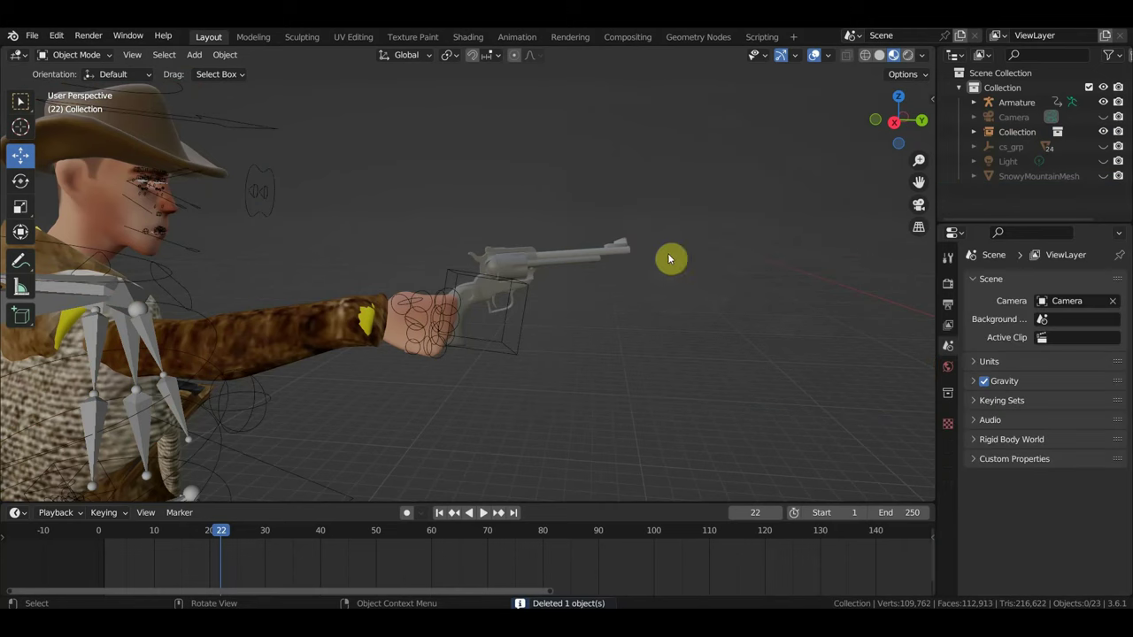
{"action": "left_click", "coordinate": [31, 35]}
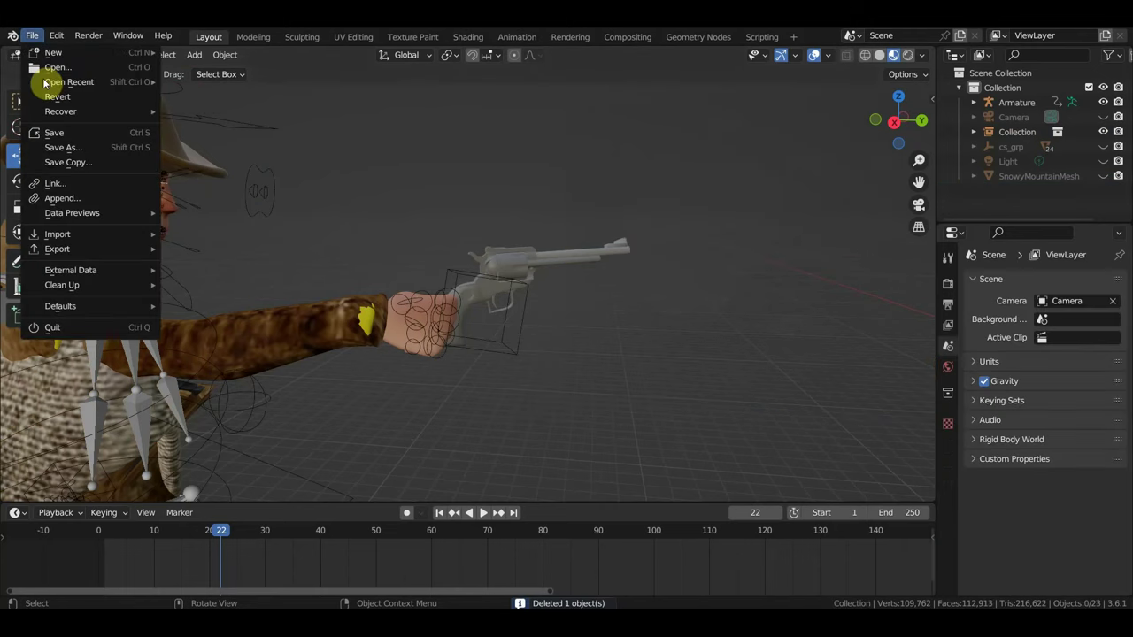
{"action": "left_click", "coordinate": [62, 133]}
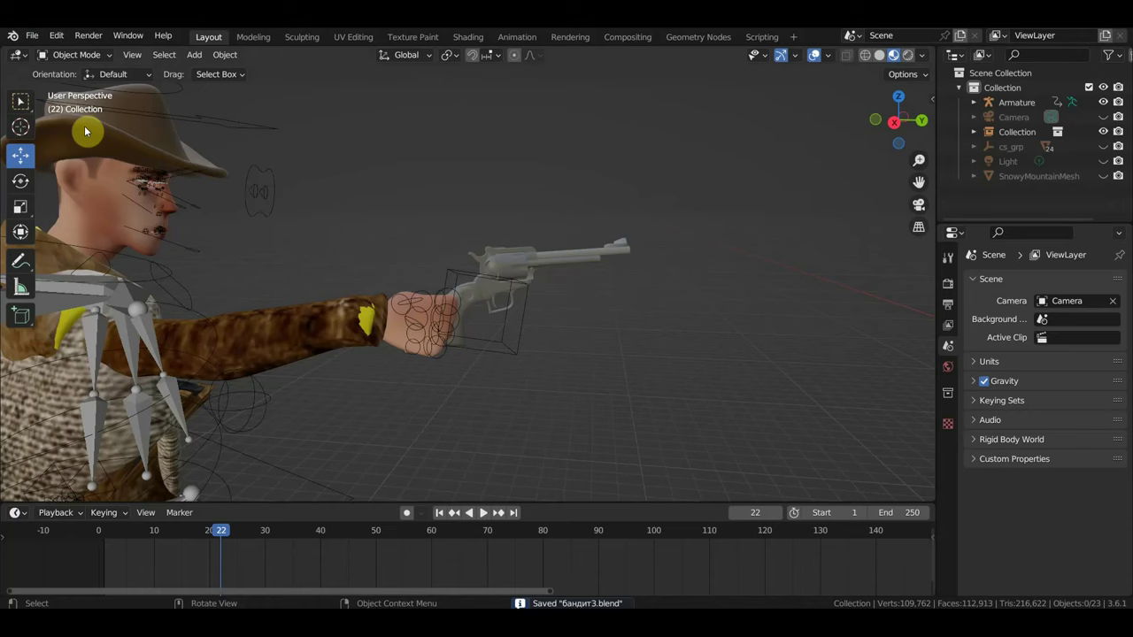
Step: Open the revolver-shooting cowboy .blend from the Desktop's герой запада folder
{"action": "left_click", "coordinate": [32, 36]}
{"action": "left_click", "coordinate": [57, 68]}
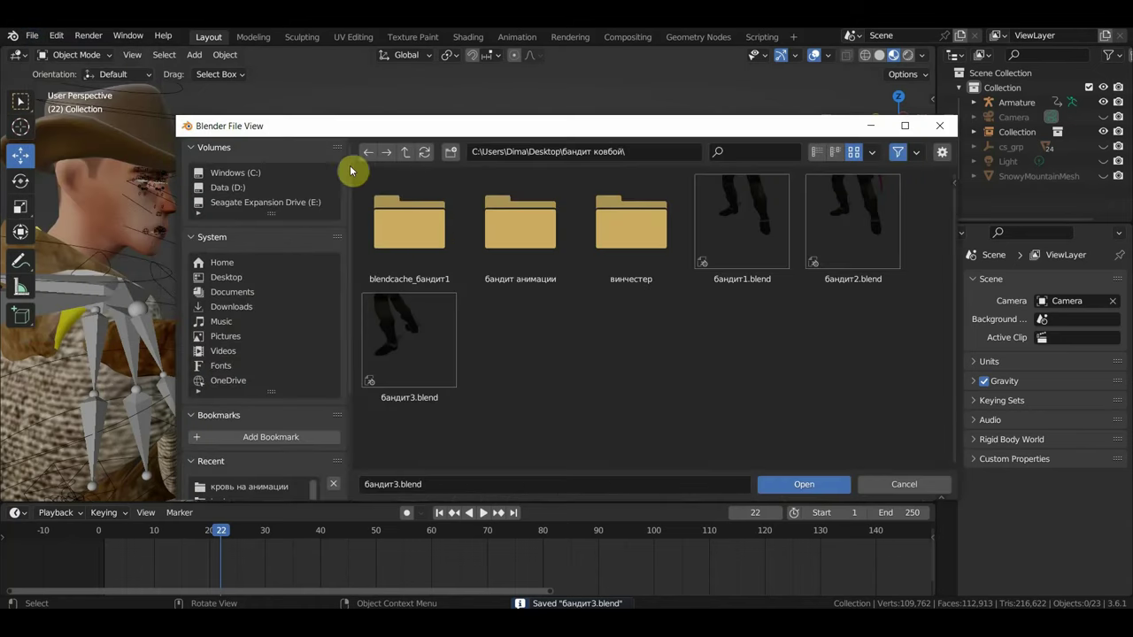
{"action": "left_click", "coordinate": [236, 278]}
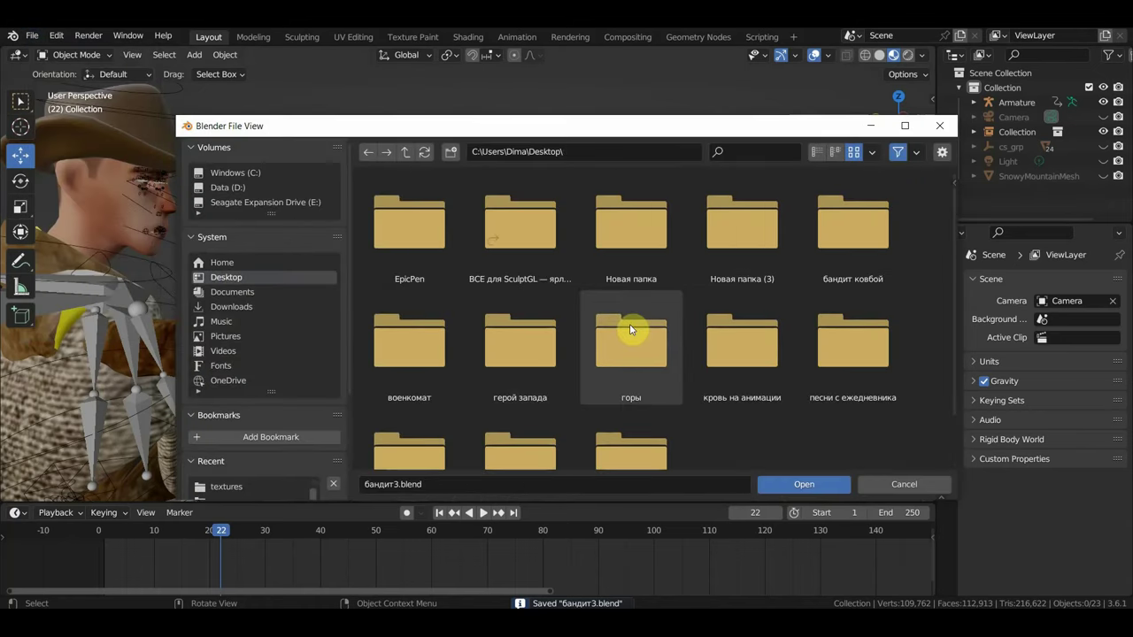
{"action": "double_click", "coordinate": [520, 354]}
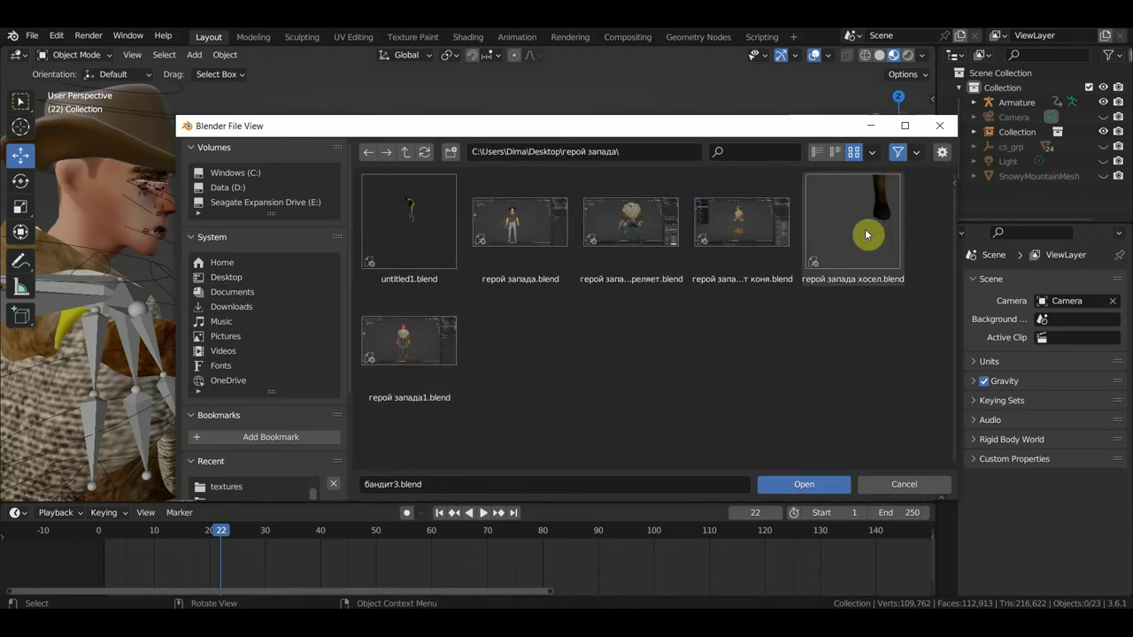
{"action": "double_click", "coordinate": [632, 233]}
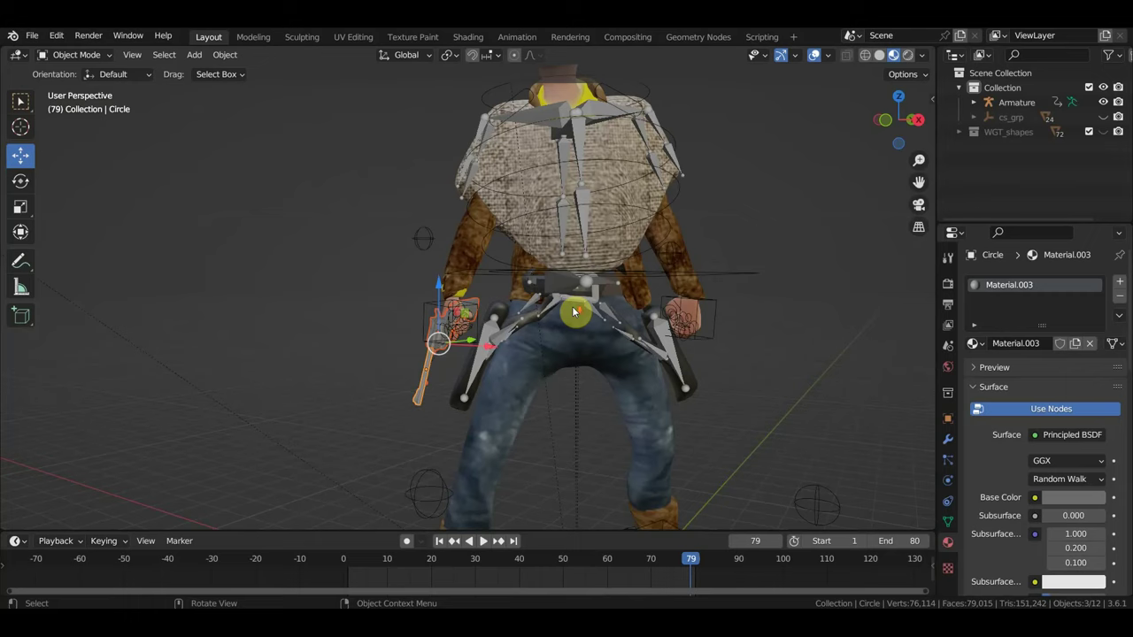
{"action": "mouse_move", "coordinate": [573, 308]}
{"action": "middle_mouse_down"}
{"action": "mouse_move", "coordinate": [820, 318]}
{"action": "mouse_move", "coordinate": [741, 325]}
{"action": "mouse_move", "coordinate": [577, 309]}
{"action": "middle_mouse_up"}
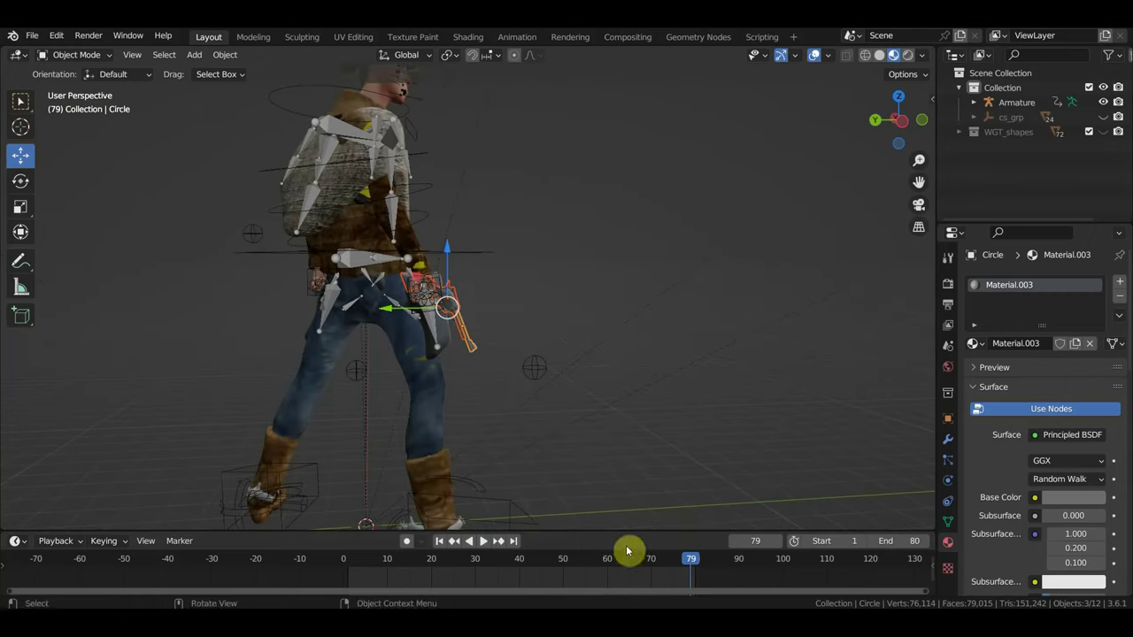
Step: Play the cowboy animation, stop at frame 30 with his revolver arm raised, and zoom in on the gun
{"action": "left_click", "coordinate": [689, 559]}
{"action": "key", "text": "space"}
{"action": "left_click_drag", "start_coordinate": [560, 565], "coordinate": [478, 563]}
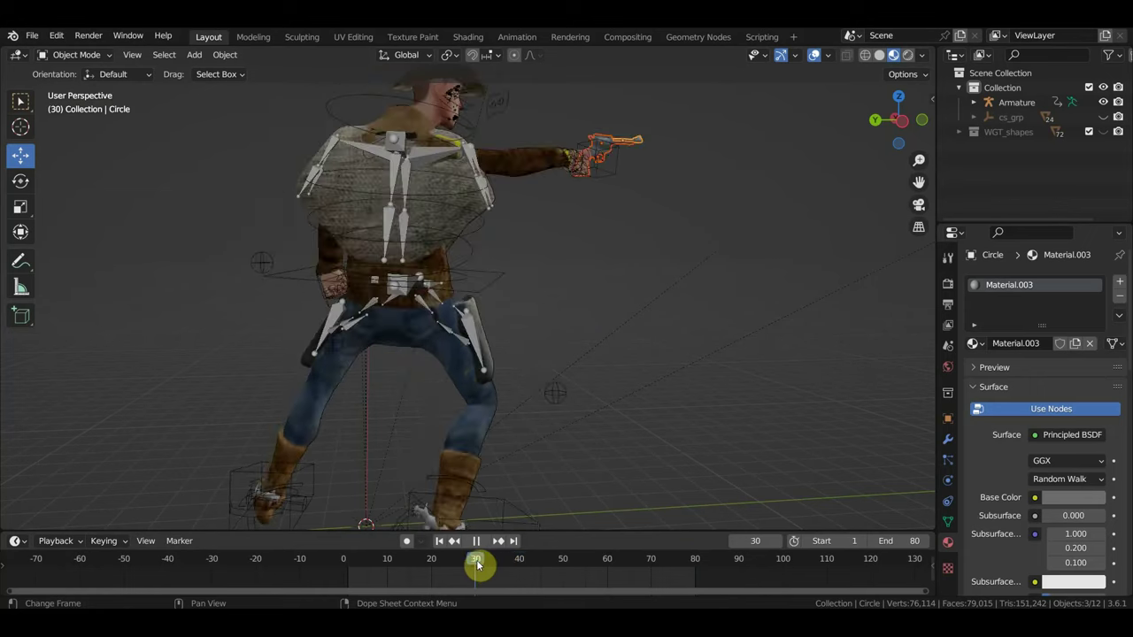
{"action": "left_click", "coordinate": [483, 541]}
{"action": "mouse_move", "coordinate": [567, 407]}
{"action": "middle_mouse_down"}
{"action": "mouse_move", "coordinate": [620, 363]}
{"action": "mouse_move", "coordinate": [587, 377]}
{"action": "mouse_move", "coordinate": [675, 331]}
{"action": "mouse_move", "coordinate": [572, 393]}
{"action": "middle_mouse_up"}
{"action": "scroll", "coordinate": [580, 376], "scroll_direction": "up", "scroll_amount": 3}
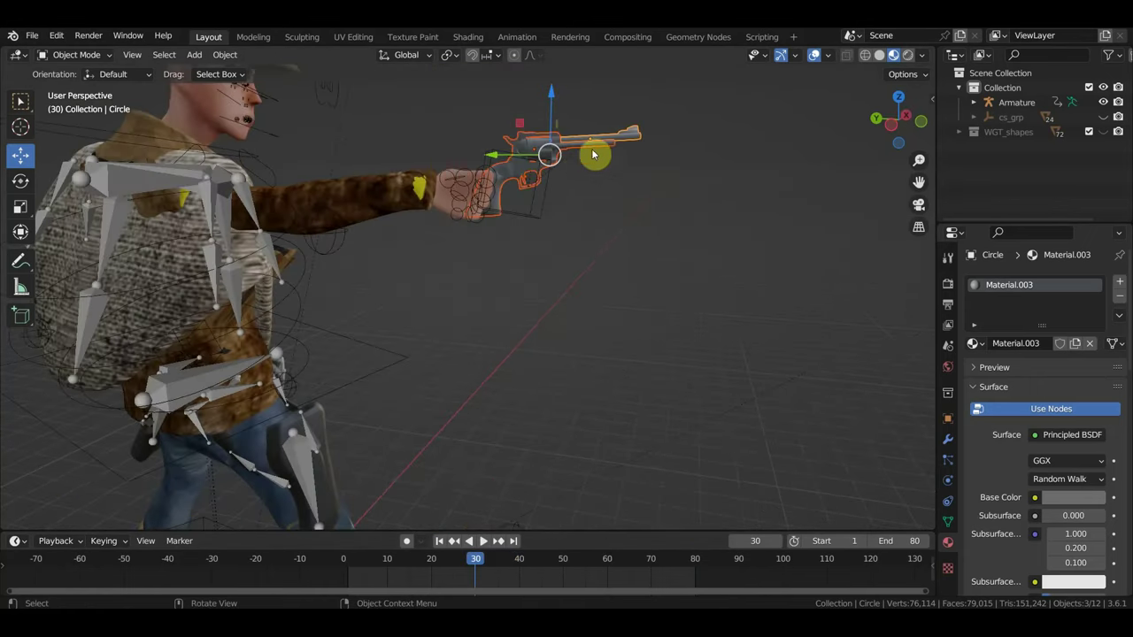
Step: Select the revolver and slide it forward 0.37 m along Y in the cowboy's hand
{"action": "left_click", "coordinate": [535, 162], "text": "shift"}
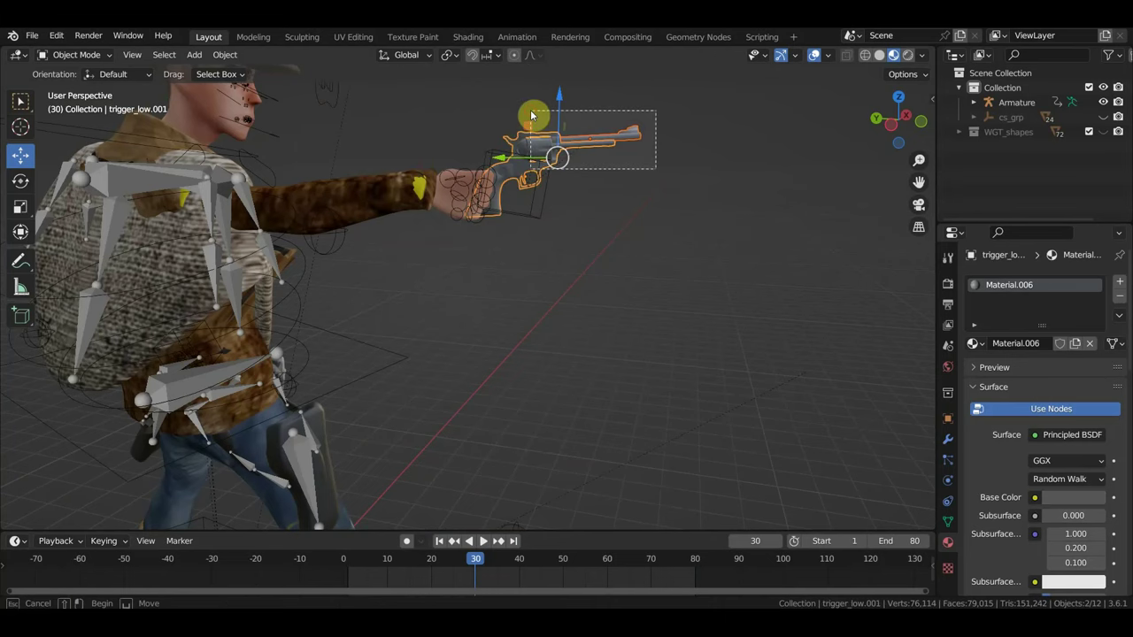
{"action": "left_click", "coordinate": [536, 113], "text": "shift"}
{"action": "scroll", "coordinate": [575, 195], "scroll_direction": "up", "scroll_amount": 2}
{"action": "scroll", "coordinate": [558, 223], "scroll_direction": "up", "scroll_amount": 3, "text": "shift"}
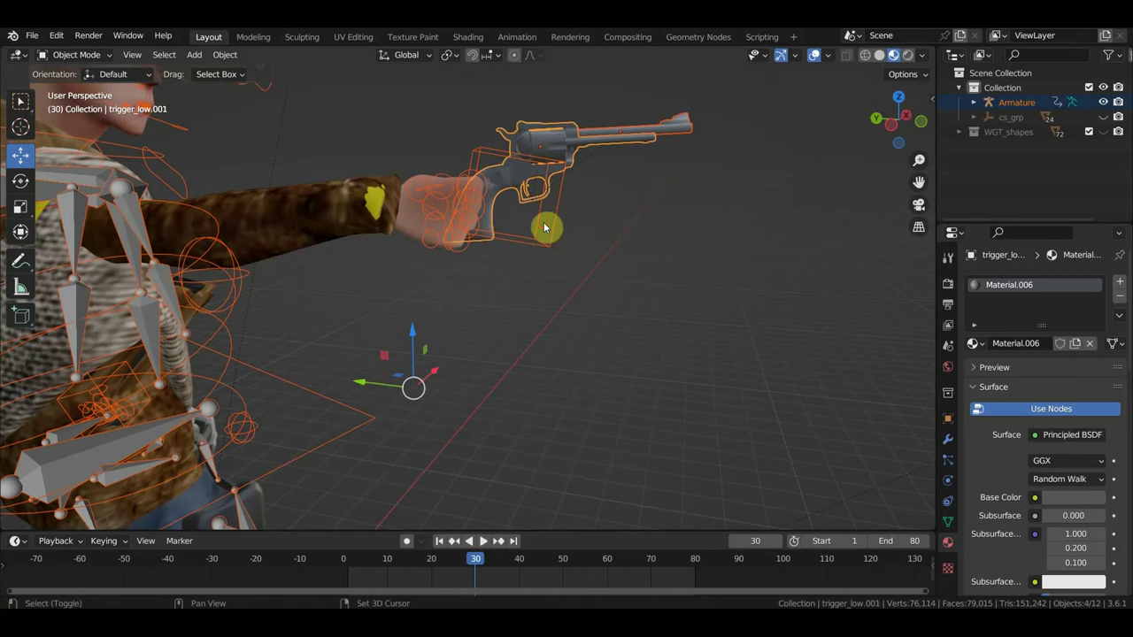
{"action": "left_click", "coordinate": [553, 230]}
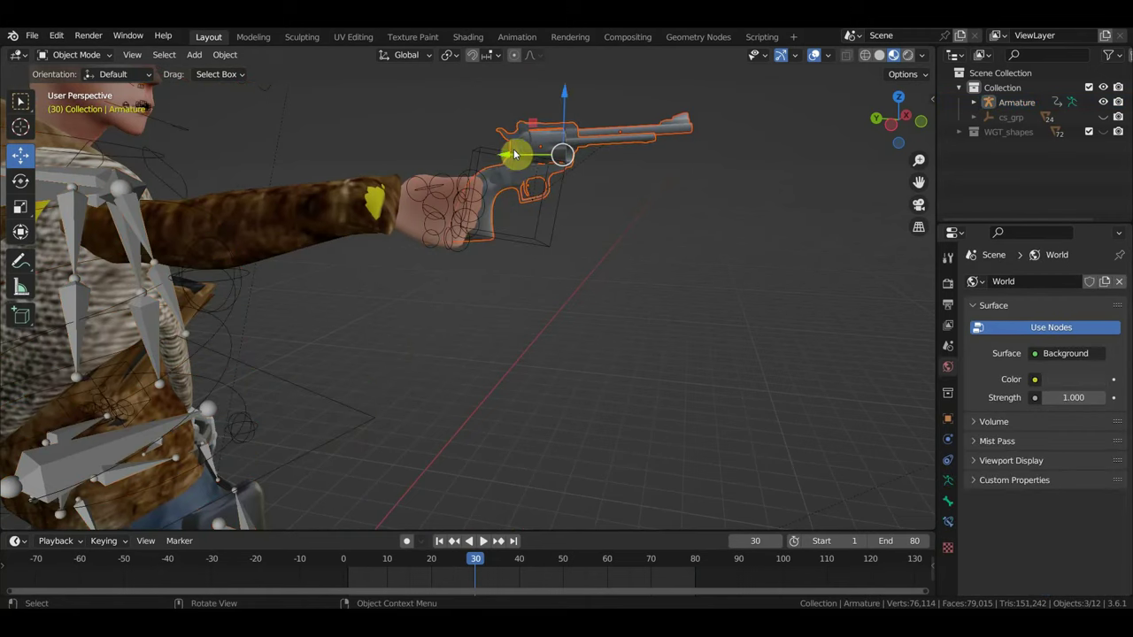
{"action": "left_click_drag", "start_coordinate": [516, 152], "coordinate": [464, 160]}
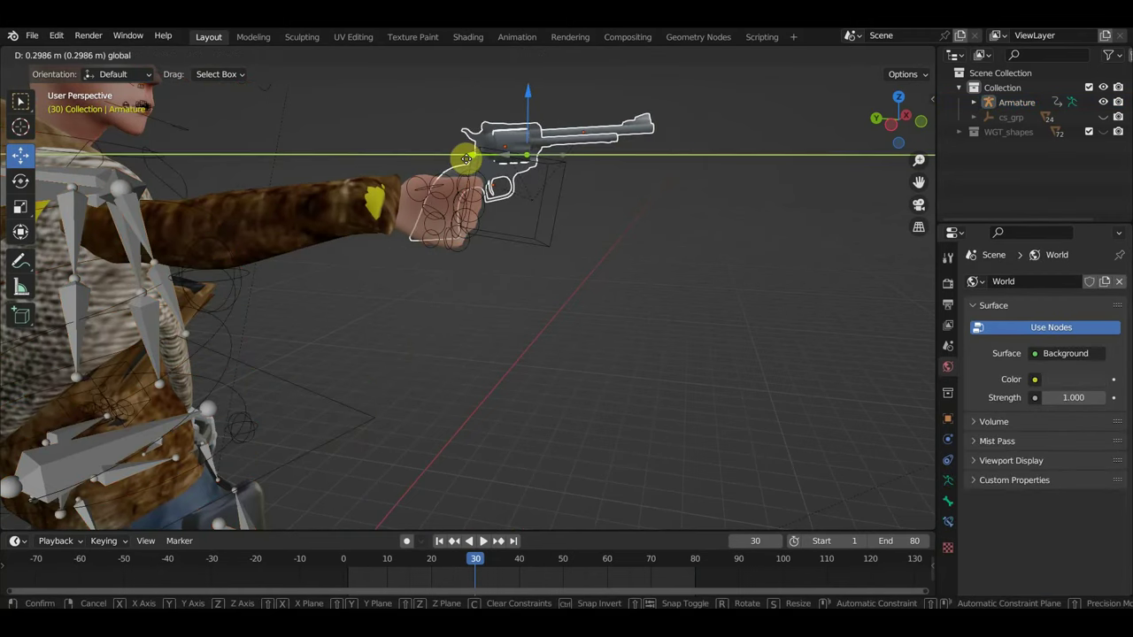
{"action": "left_click_drag", "start_coordinate": [460, 160], "coordinate": [455, 158]}
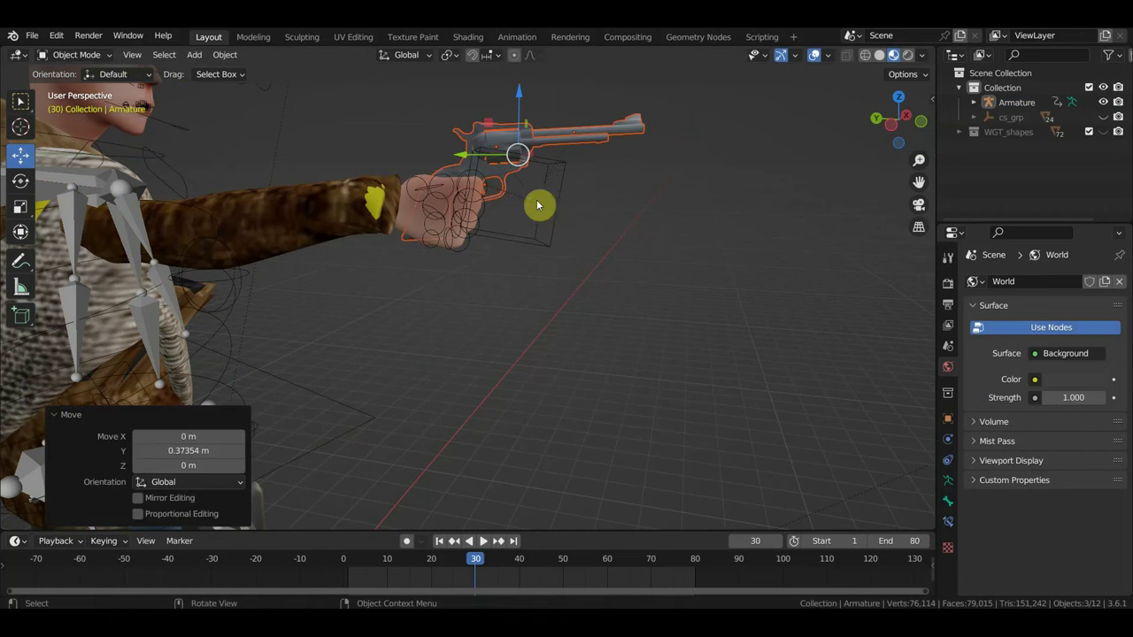
Step: Nudge the cowboy's rig slightly and rotate it 7.6° to re-aim the gun arm
{"action": "middle_click_drag", "start_coordinate": [590, 227], "coordinate": [430, 235]}
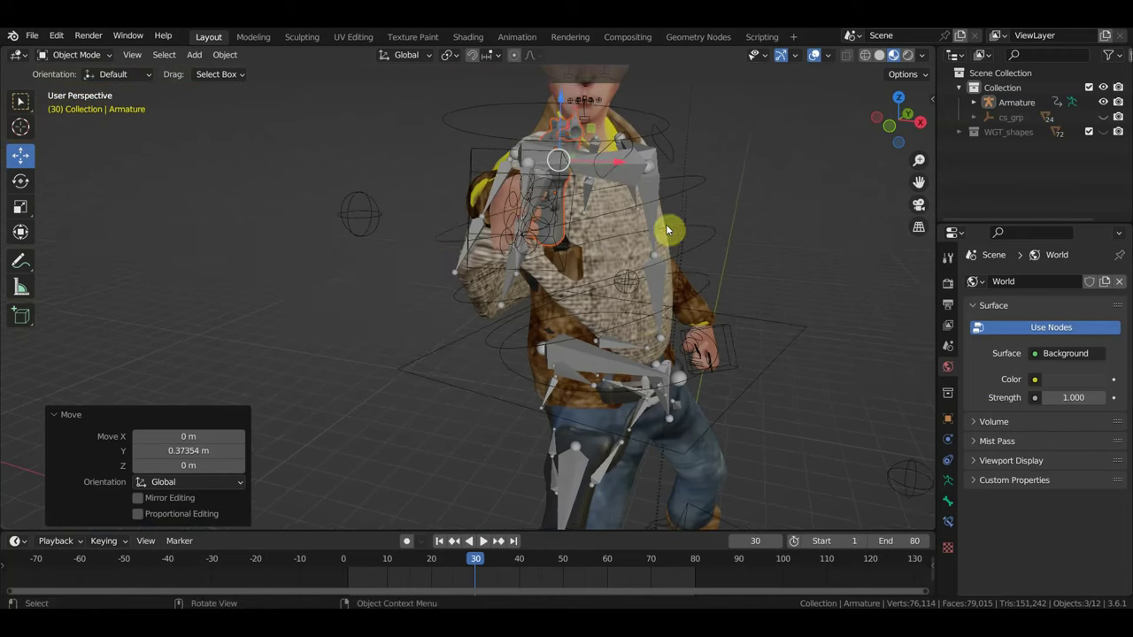
{"action": "key", "text": "g"}
{"action": "left_click", "coordinate": [724, 259]}
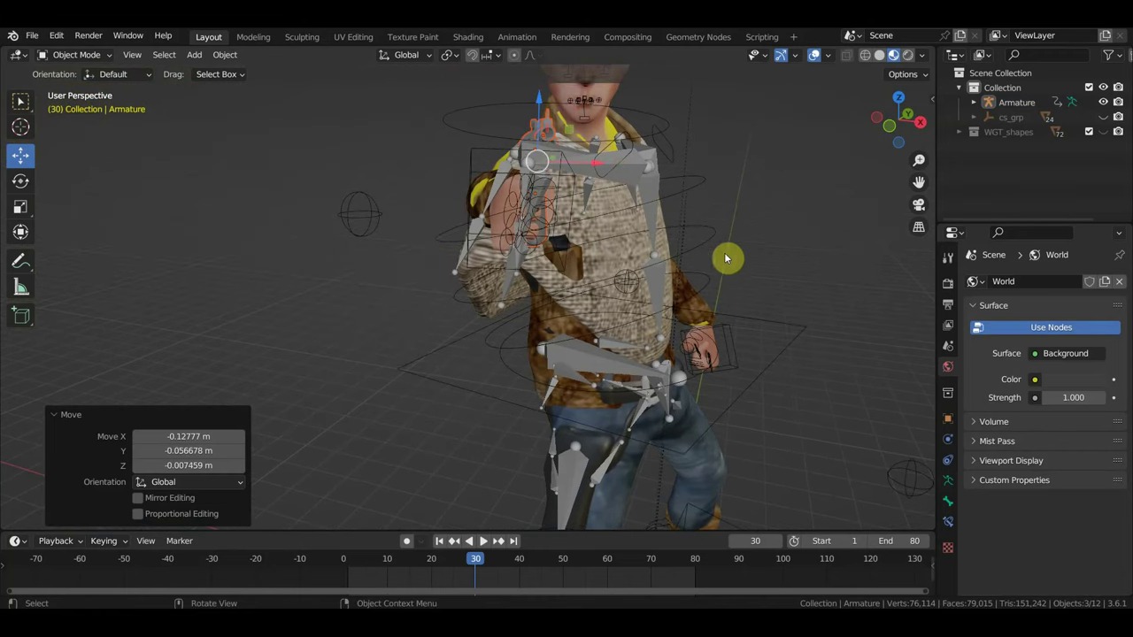
{"action": "key", "text": "r"}
{"action": "left_click", "coordinate": [766, 307]}
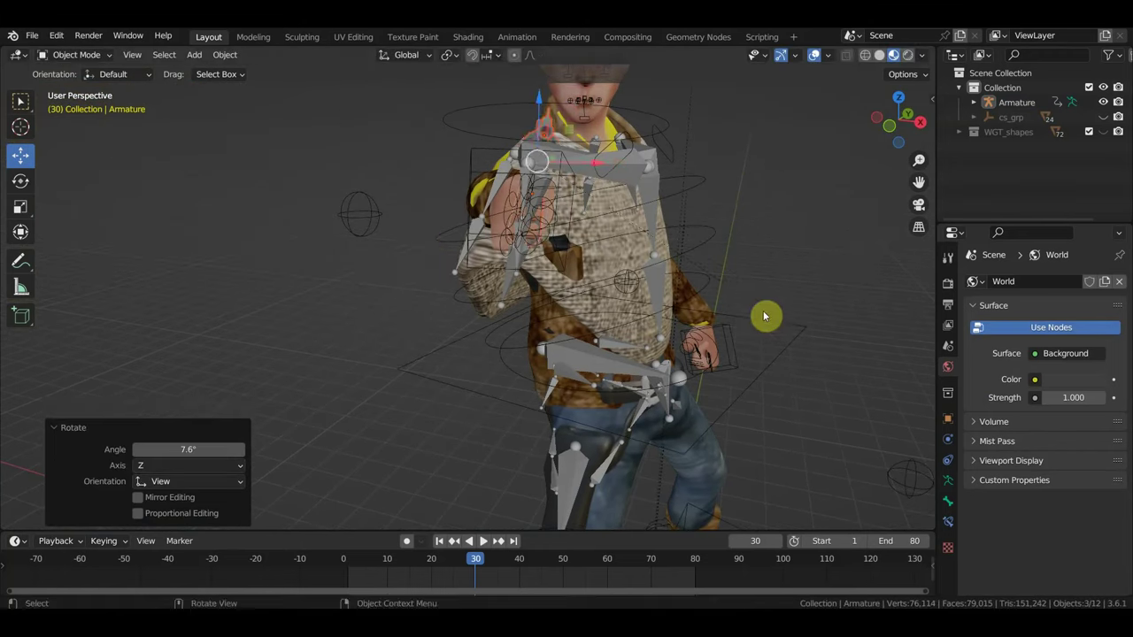
{"action": "mouse_move", "coordinate": [763, 311]}
{"action": "middle_mouse_down"}
{"action": "mouse_move", "coordinate": [767, 289]}
{"action": "mouse_move", "coordinate": [857, 284]}
{"action": "middle_mouse_up"}
{"action": "middle_click_drag", "start_coordinate": [736, 261], "coordinate": [725, 262]}
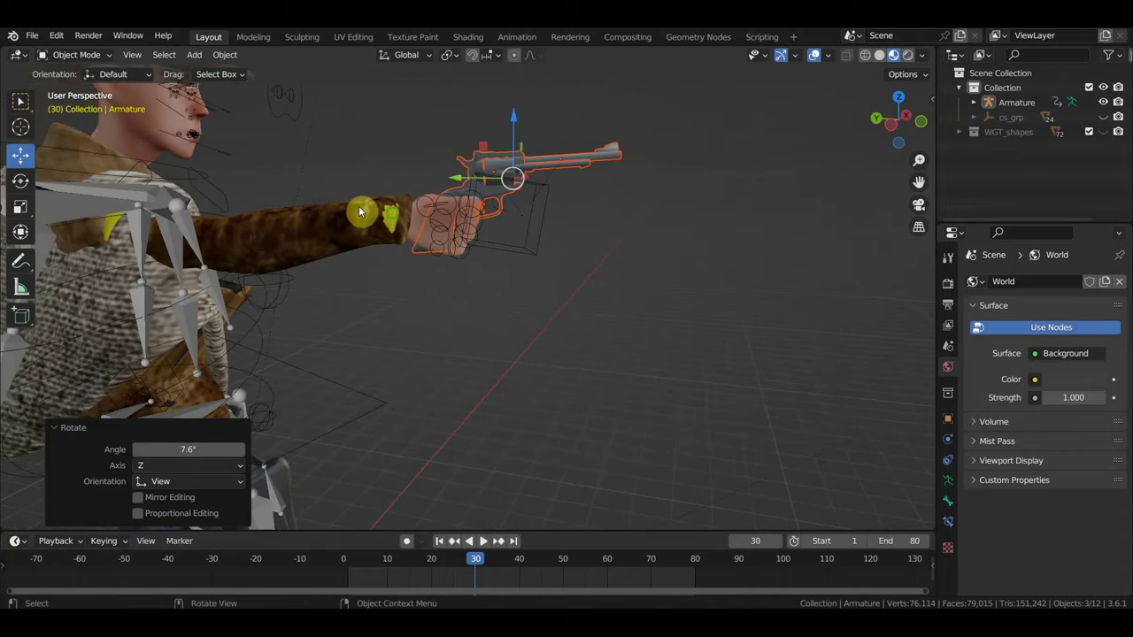
{"action": "mouse_move", "coordinate": [358, 210]}
{"action": "middle_mouse_down"}
{"action": "mouse_move", "coordinate": [503, 225]}
{"action": "mouse_move", "coordinate": [512, 241]}
{"action": "middle_mouse_up"}
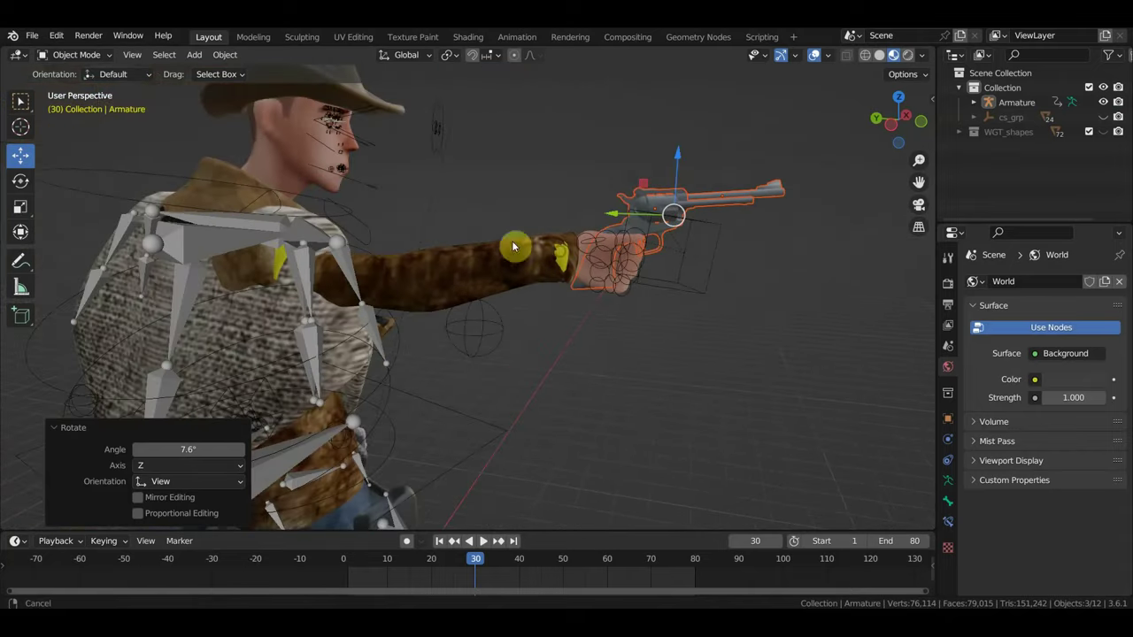
{"action": "left_click", "coordinate": [40, 42]}
Step: Save the file and import the muzzle-flash screenshot from Desktop > кровь на анимации via Images as Planes
{"action": "left_click", "coordinate": [71, 139]}
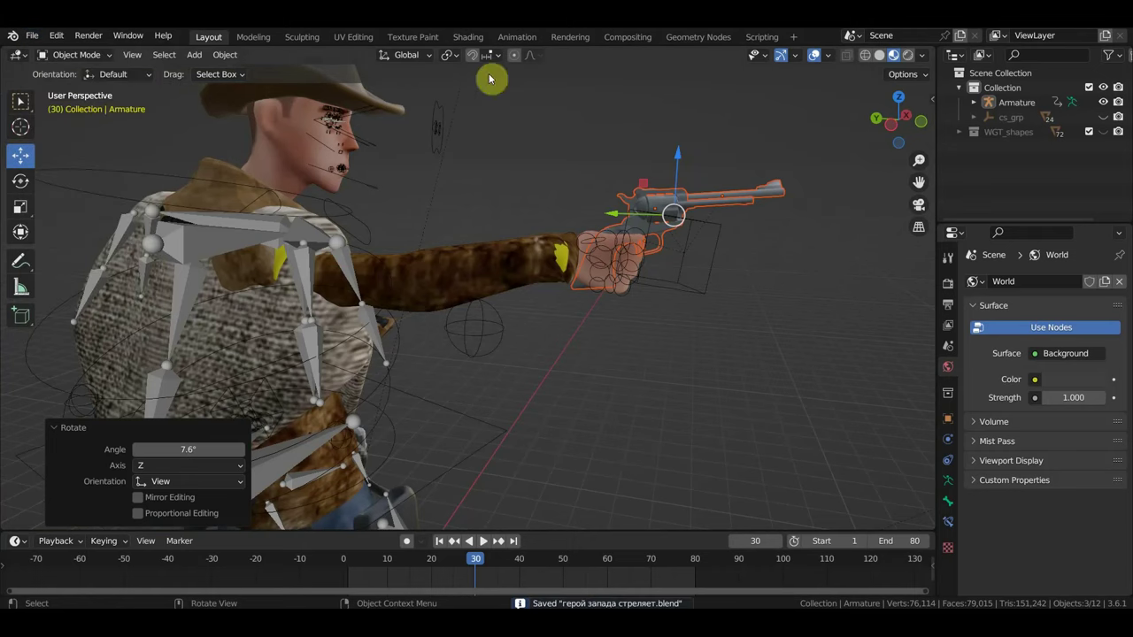
{"action": "left_click", "coordinate": [194, 54]}
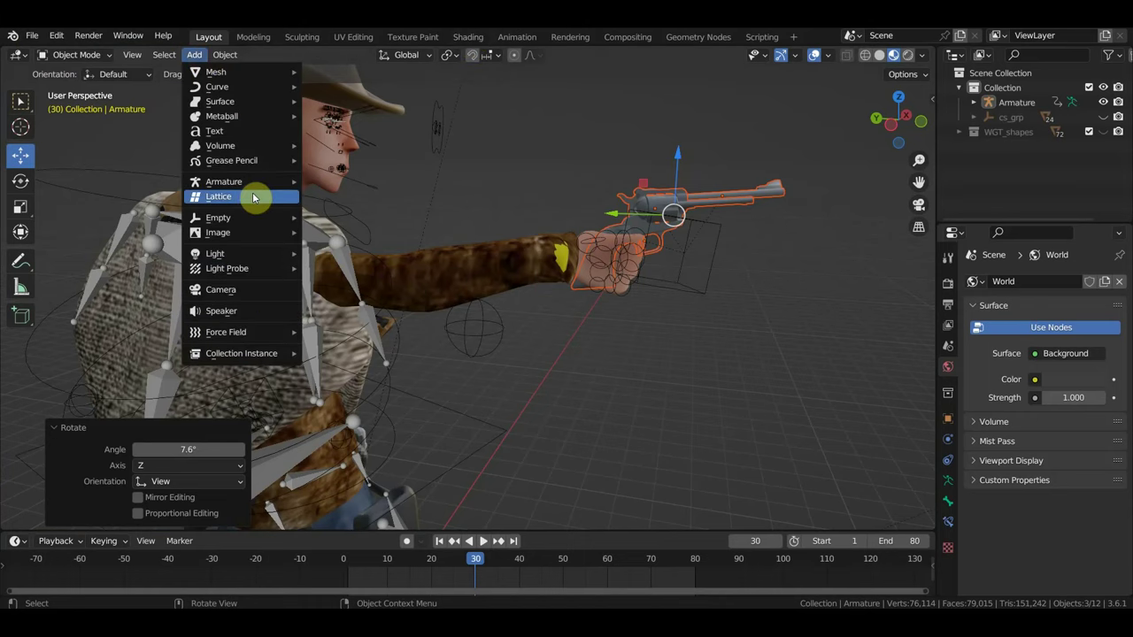
{"action": "mouse_move", "coordinate": [218, 232]}
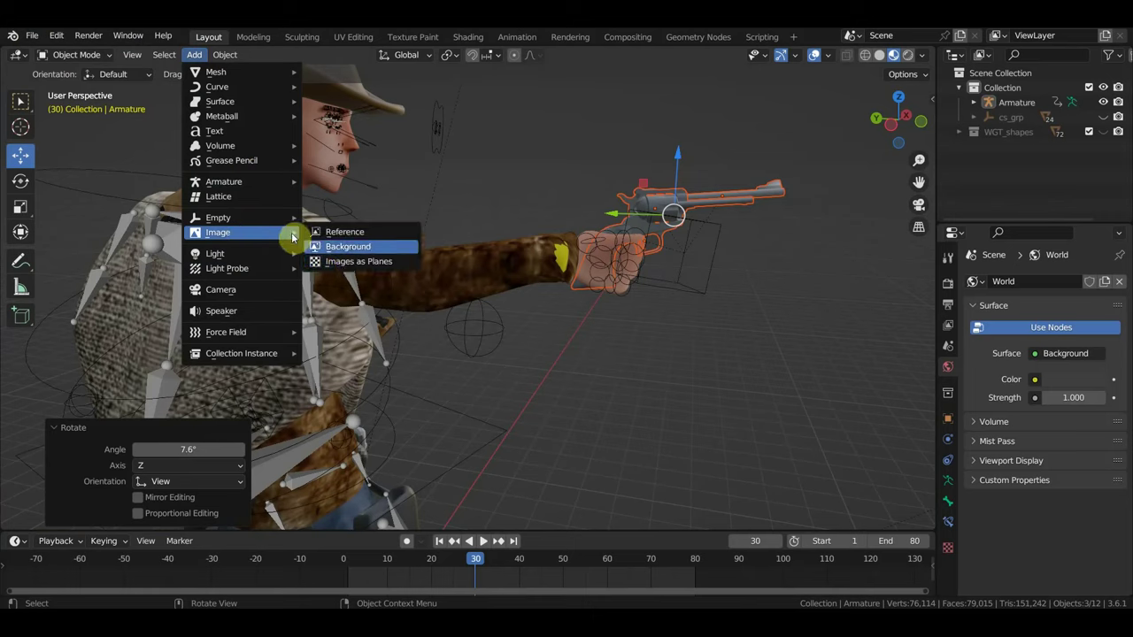
{"action": "left_click", "coordinate": [359, 261]}
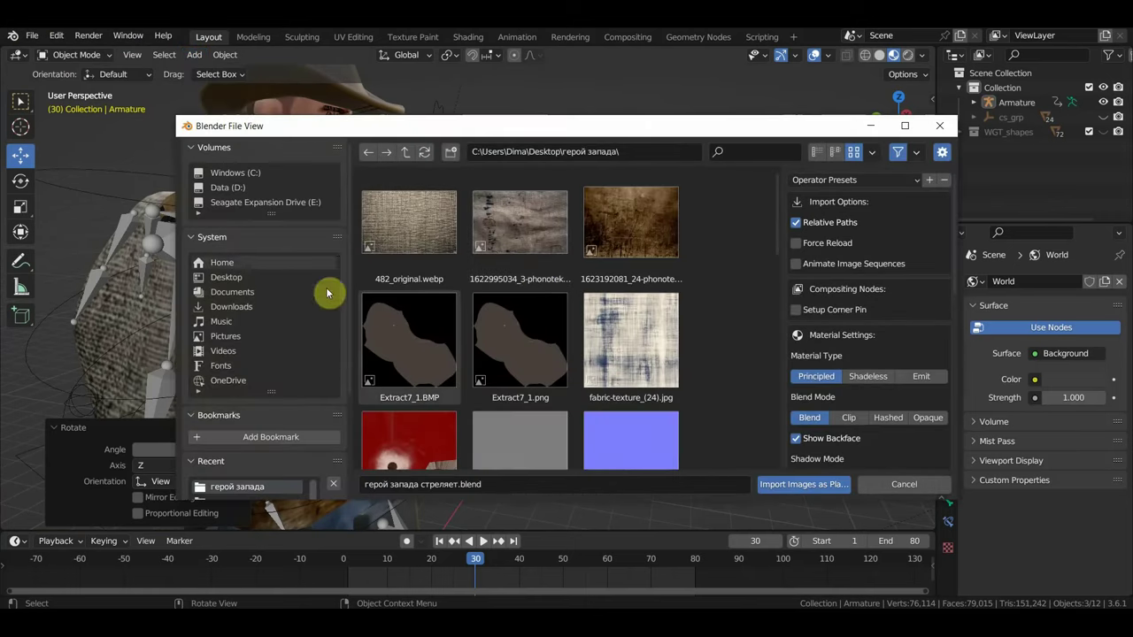
{"action": "left_click", "coordinate": [265, 278]}
{"action": "scroll", "coordinate": [589, 328], "scroll_direction": "down", "scroll_amount": 2}
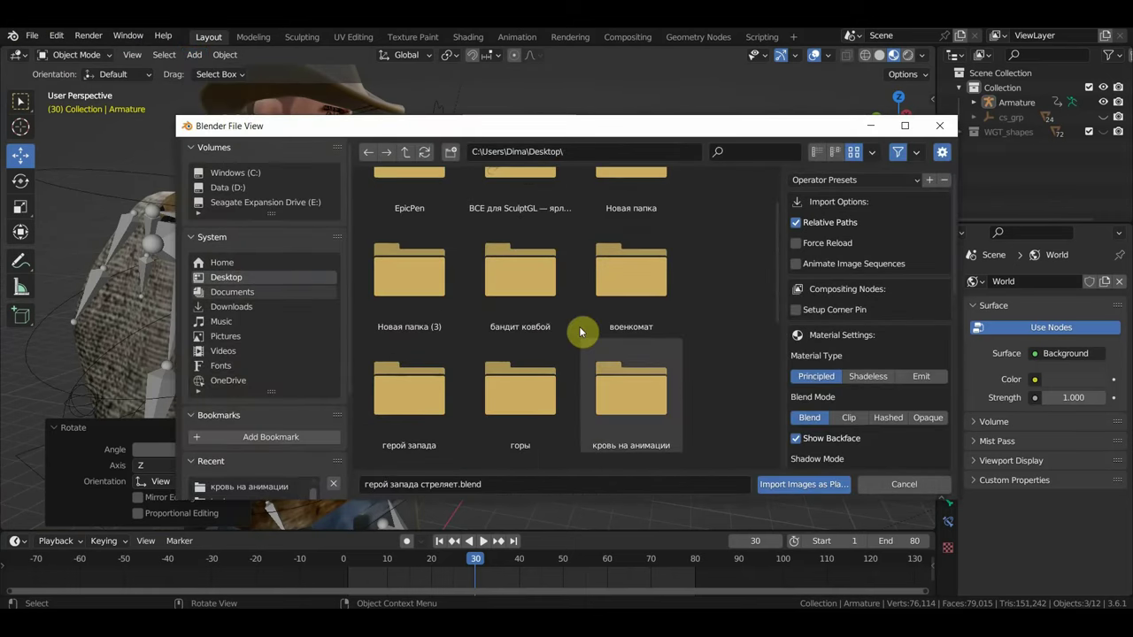
{"action": "scroll", "coordinate": [620, 371], "scroll_direction": "down", "scroll_amount": 2}
{"action": "scroll", "coordinate": [634, 334], "scroll_direction": "down", "scroll_amount": 1}
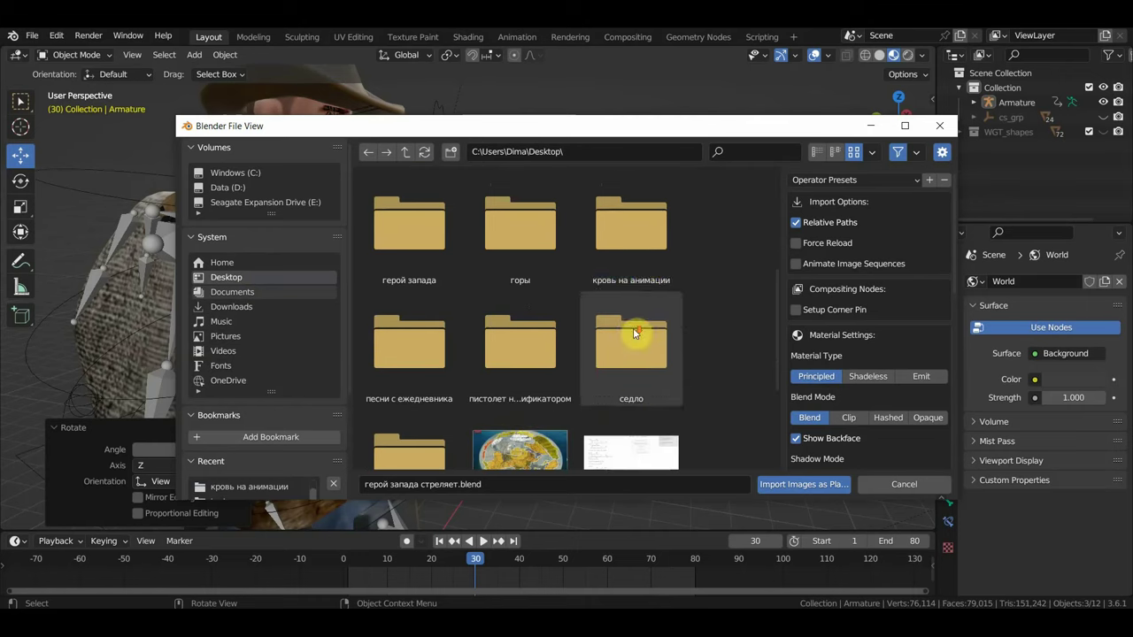
{"action": "double_click", "coordinate": [644, 270]}
{"action": "scroll", "coordinate": [524, 358], "scroll_direction": "down", "scroll_amount": 1}
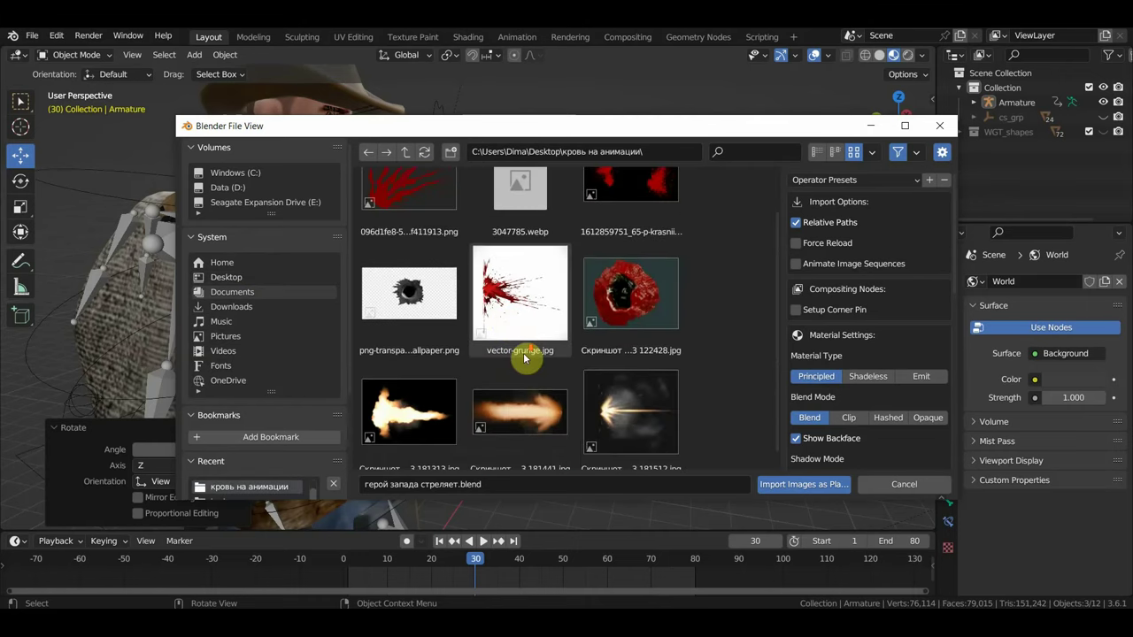
{"action": "double_click", "coordinate": [624, 409]}
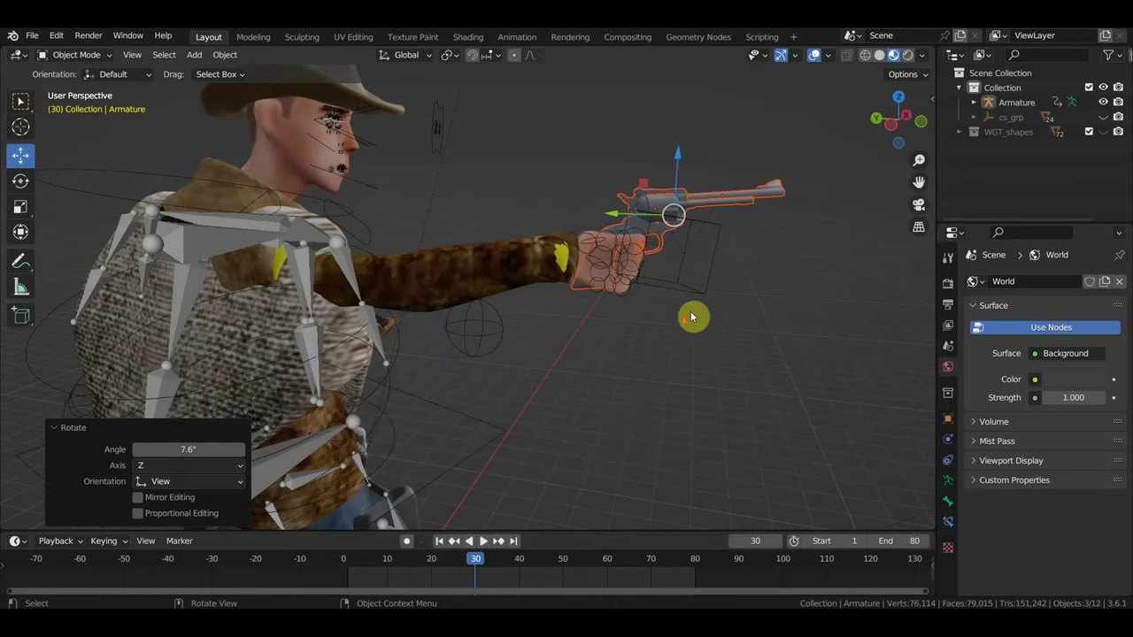
Step: Scale the image plane to 4.554, rotate it 88.1° in front view, and raise it to gun height
{"action": "key", "text": "KP_3"}
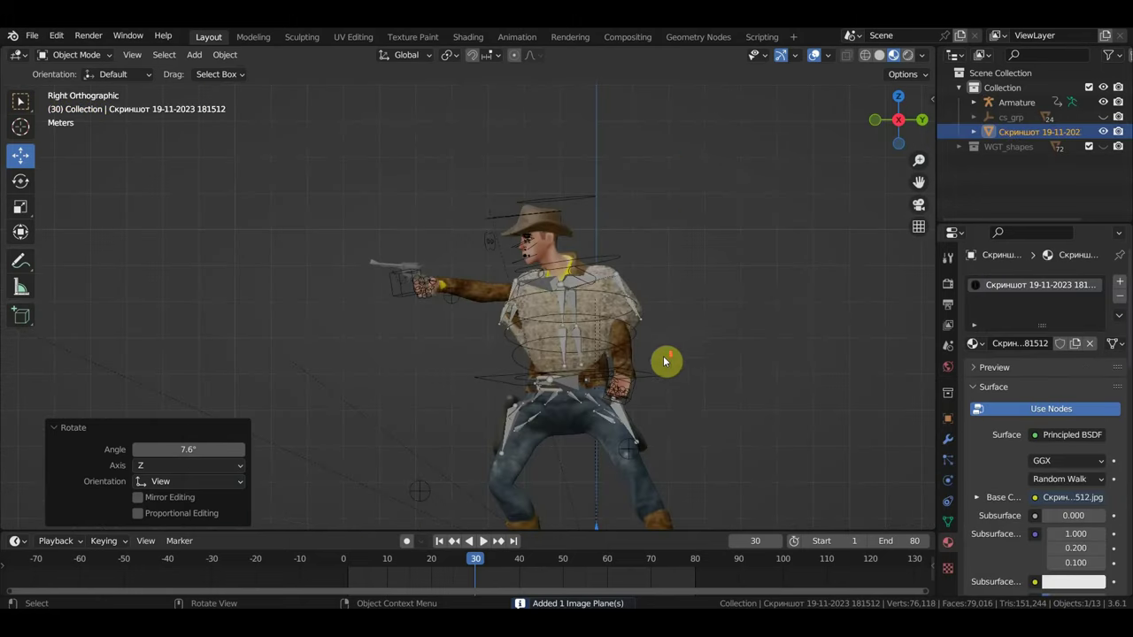
{"action": "scroll", "coordinate": [660, 367], "scroll_direction": "down", "scroll_amount": 5}
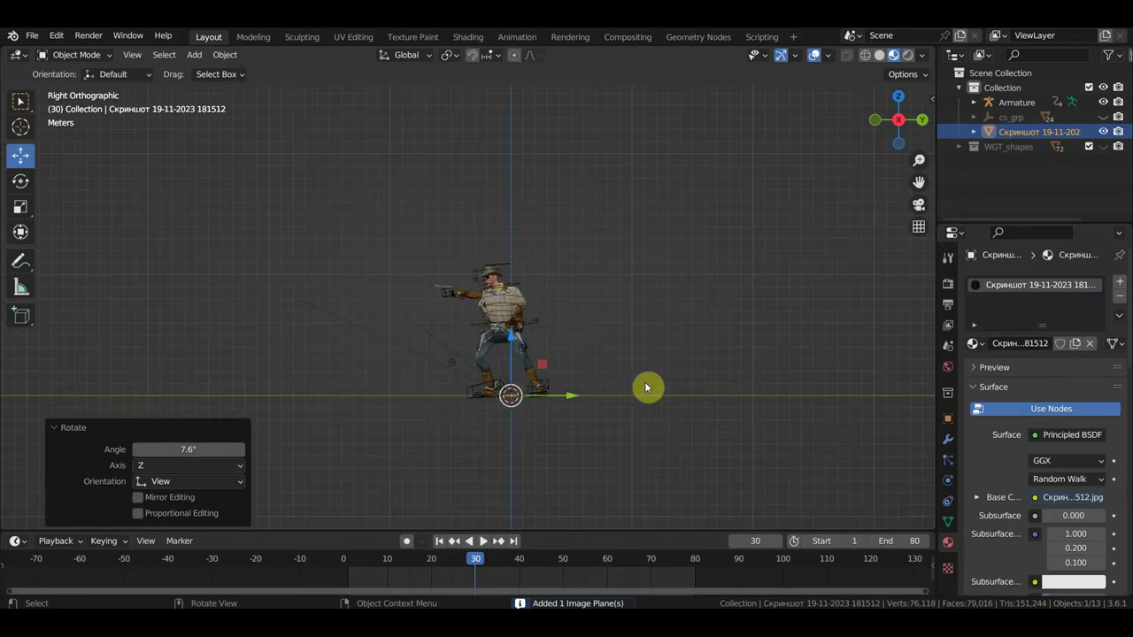
{"action": "key", "text": "s"}
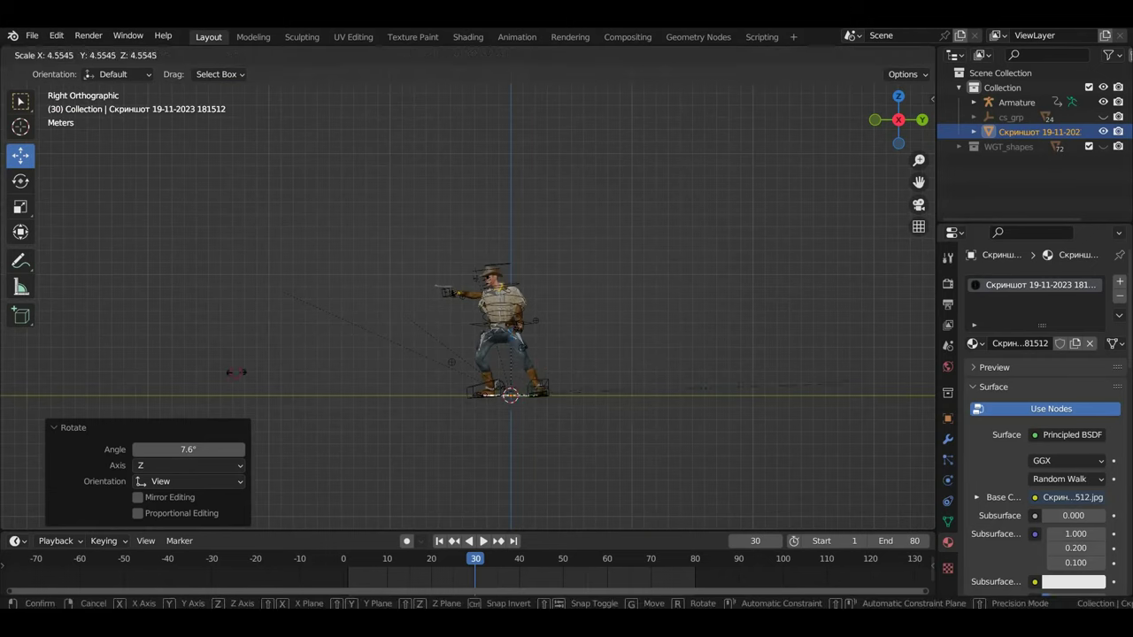
{"action": "left_click", "coordinate": [237, 372]}
{"action": "key", "text": "KP_1"}
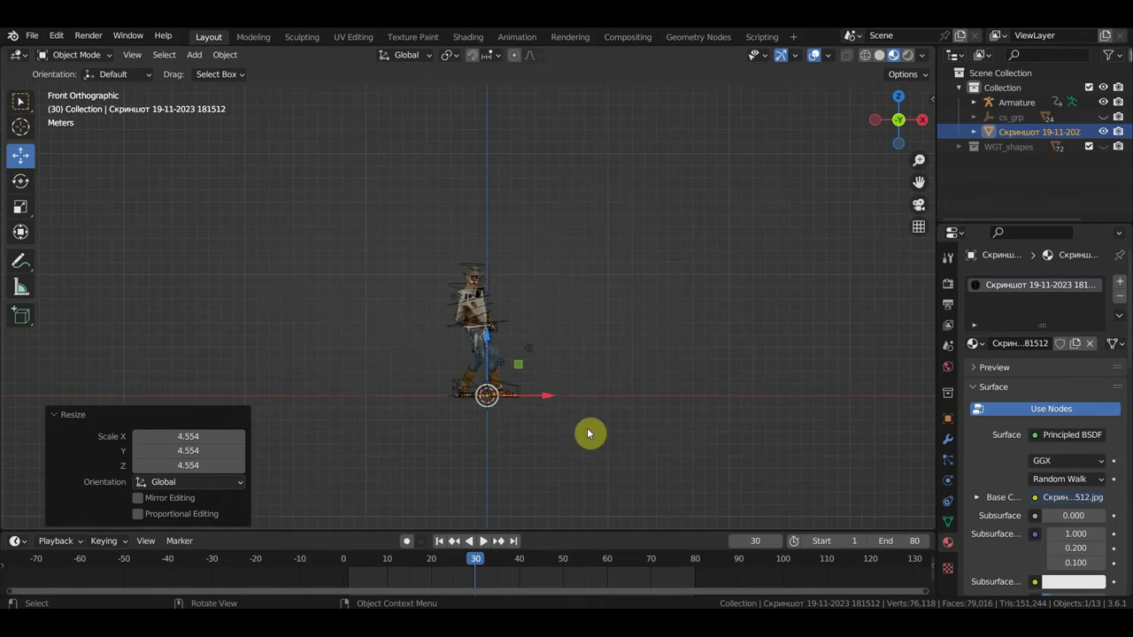
{"action": "key", "text": "r"}
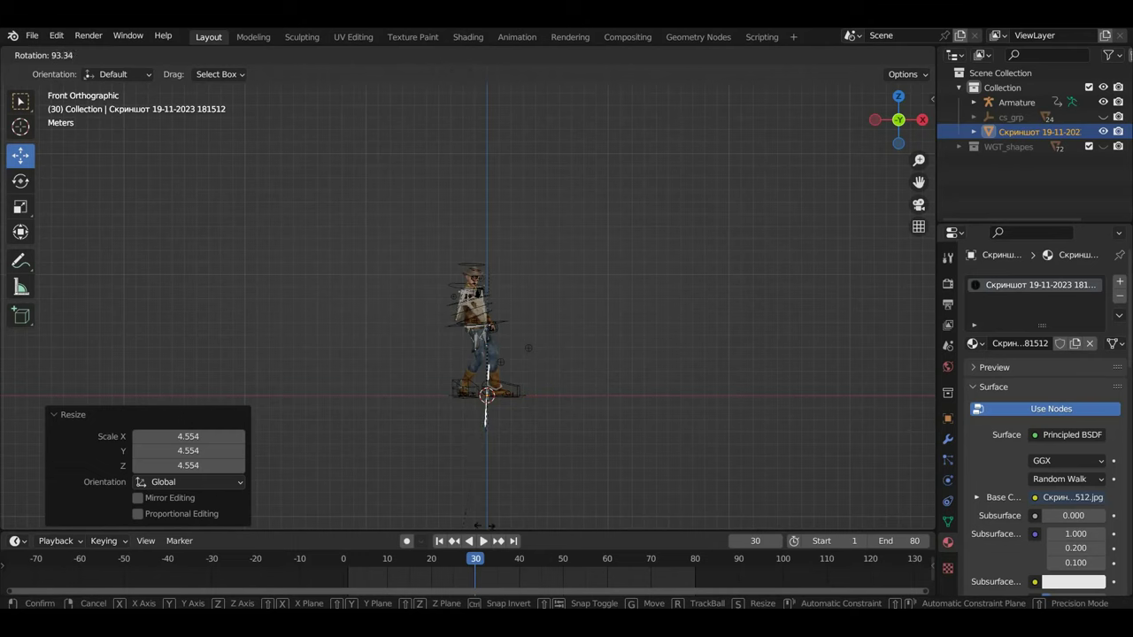
{"action": "left_click", "coordinate": [494, 524]}
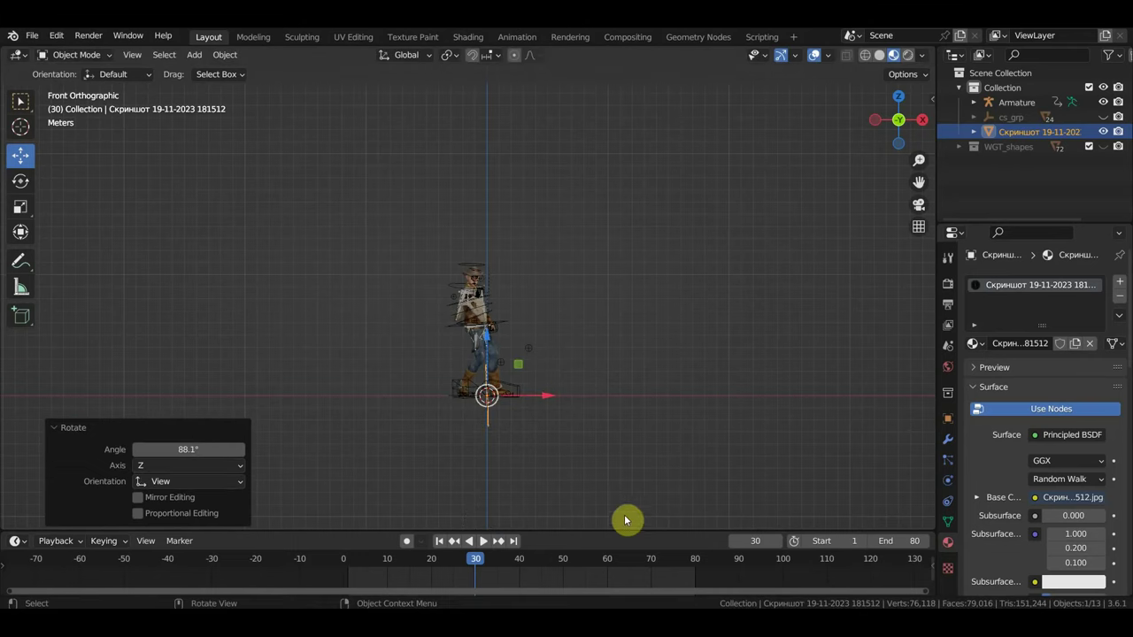
{"action": "key", "text": "g"}
{"action": "left_click", "coordinate": [627, 406]}
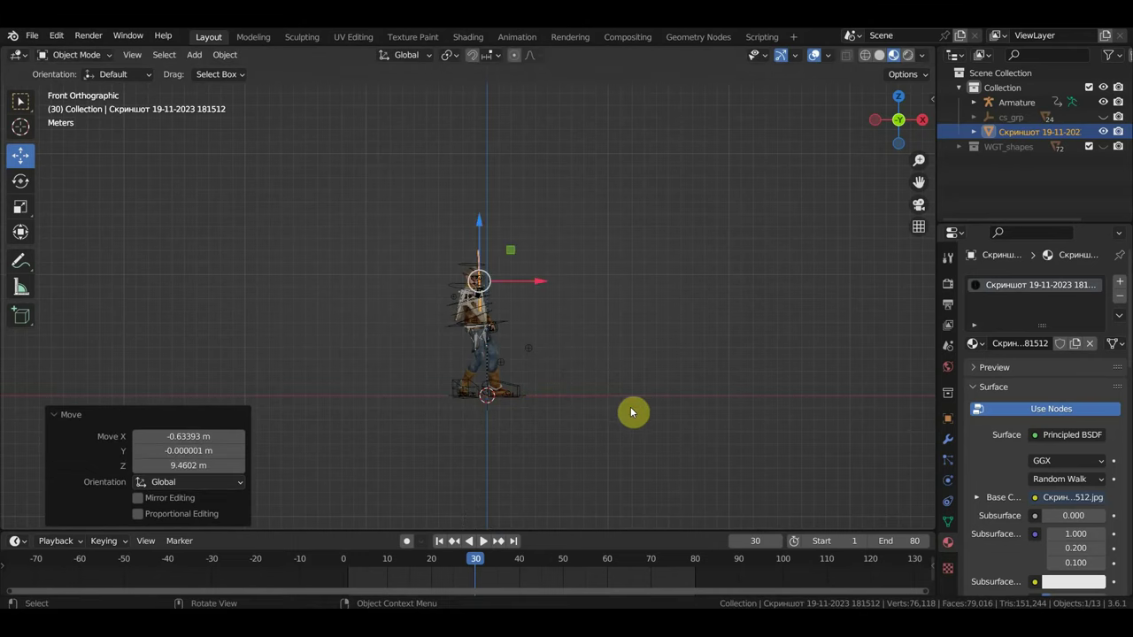
Step: In side view, turn the plane 91.6° to face sideways and drop it in front of the revolver
{"action": "key", "text": "KP_3"}
{"action": "scroll", "coordinate": [587, 425], "scroll_direction": "up", "scroll_amount": 4}
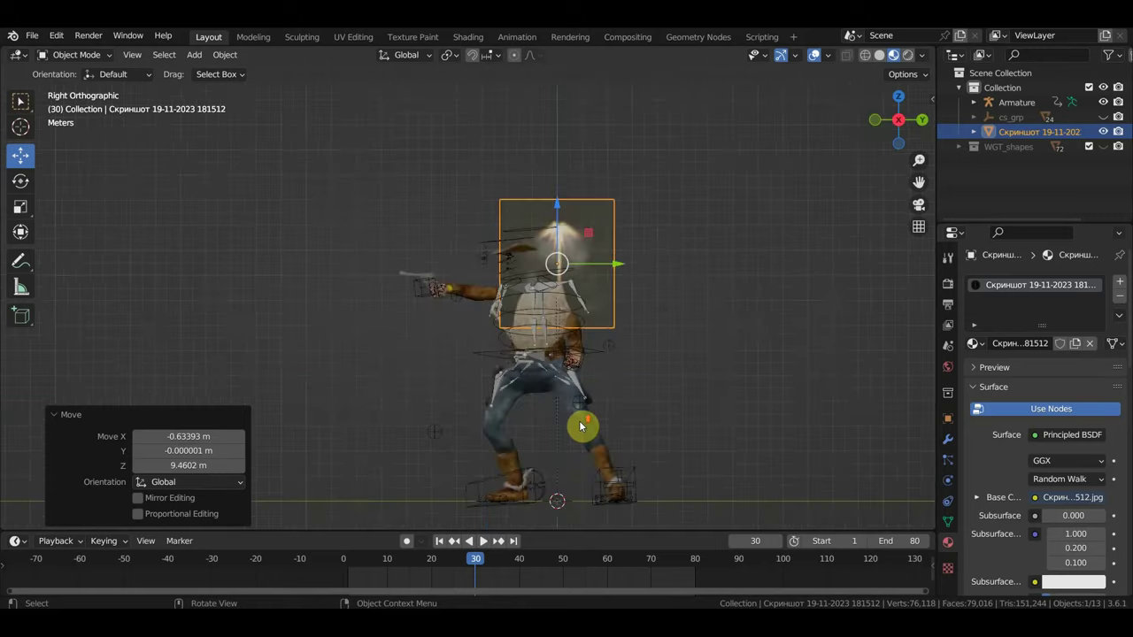
{"action": "scroll", "coordinate": [587, 430], "scroll_direction": "up", "scroll_amount": 1}
{"action": "scroll", "coordinate": [561, 450], "scroll_direction": "up", "scroll_amount": 2}
{"action": "key", "text": "r"}
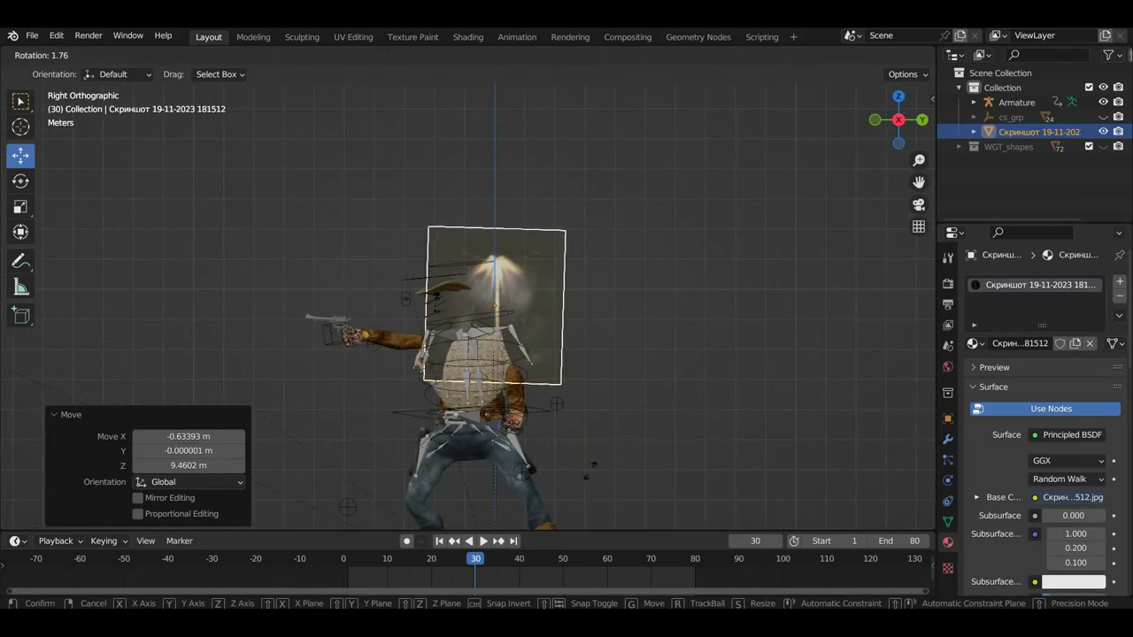
{"action": "left_click", "coordinate": [370, 502]}
{"action": "key", "text": "g"}
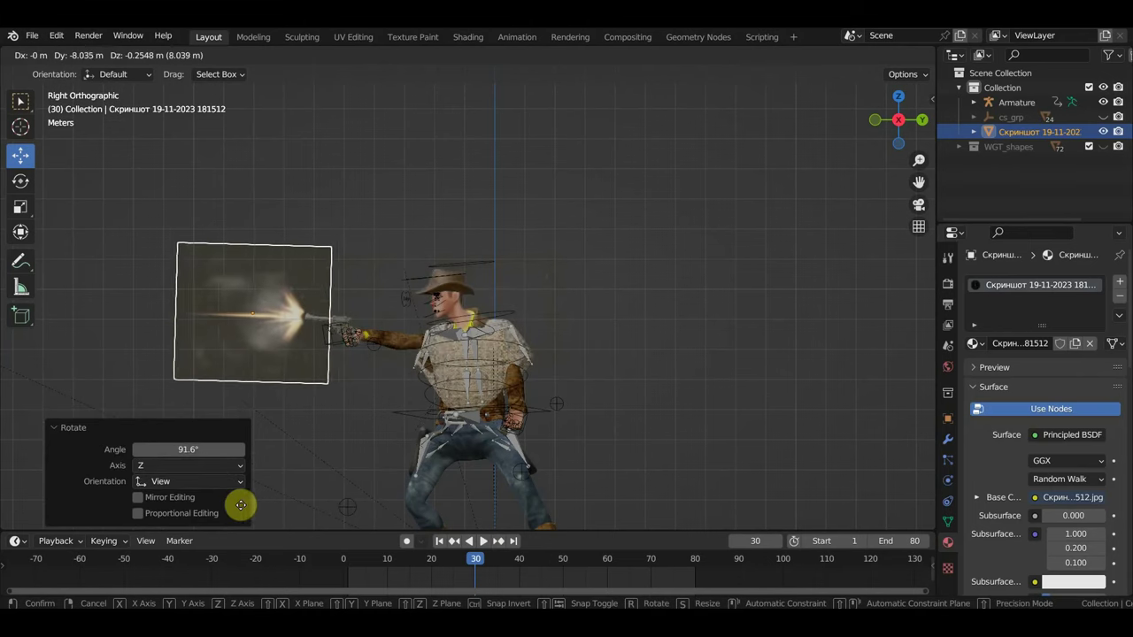
{"action": "left_click", "coordinate": [261, 513]}
Step: Line the flash up with the muzzle, then also select the trigger_low.001 gun part
{"action": "mouse_move", "coordinate": [260, 514]}
{"action": "middle_mouse_down"}
{"action": "mouse_move", "coordinate": [612, 514]}
{"action": "mouse_move", "coordinate": [344, 511]}
{"action": "mouse_move", "coordinate": [498, 486]}
{"action": "mouse_move", "coordinate": [572, 456]}
{"action": "middle_mouse_up"}
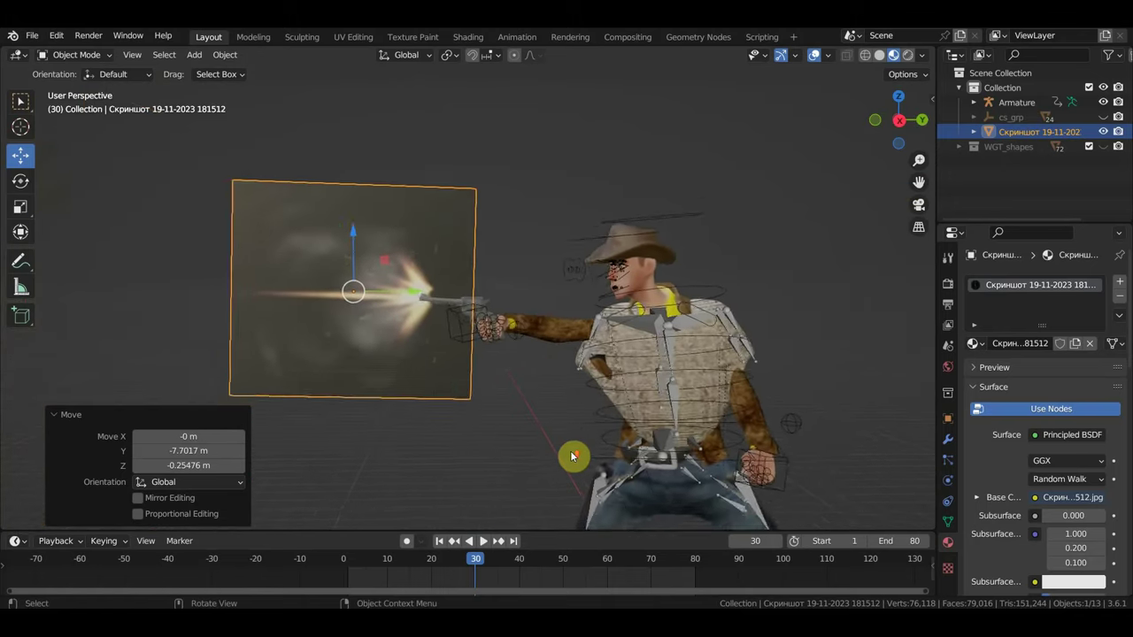
{"action": "scroll", "coordinate": [571, 455], "scroll_direction": "up", "scroll_amount": 1}
{"action": "key", "text": "KP_3"}
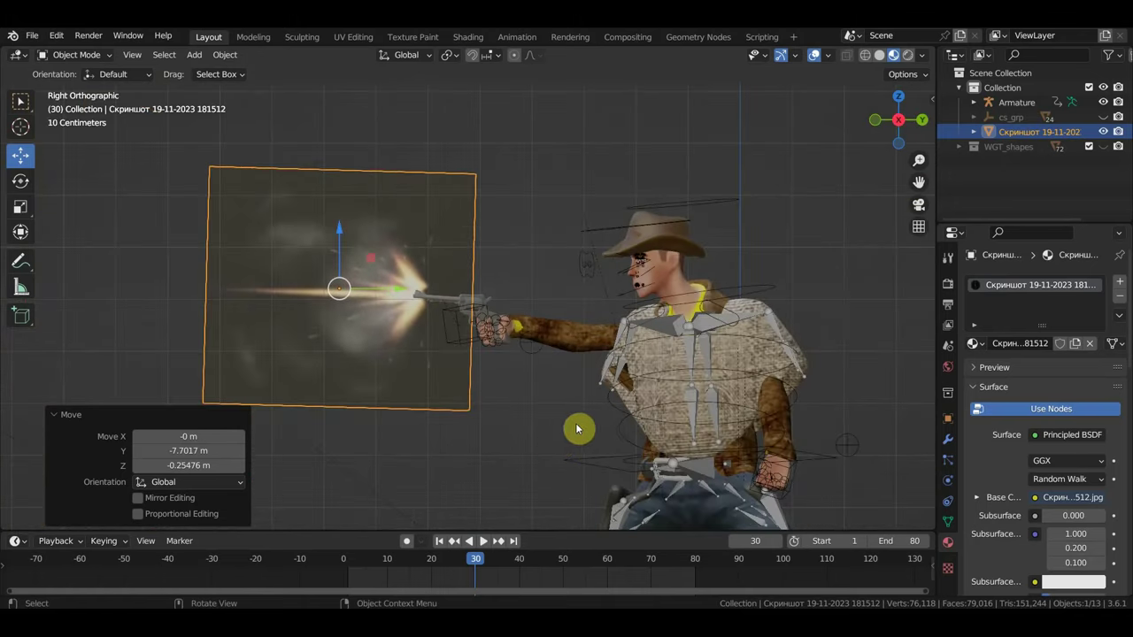
{"action": "key", "text": "g"}
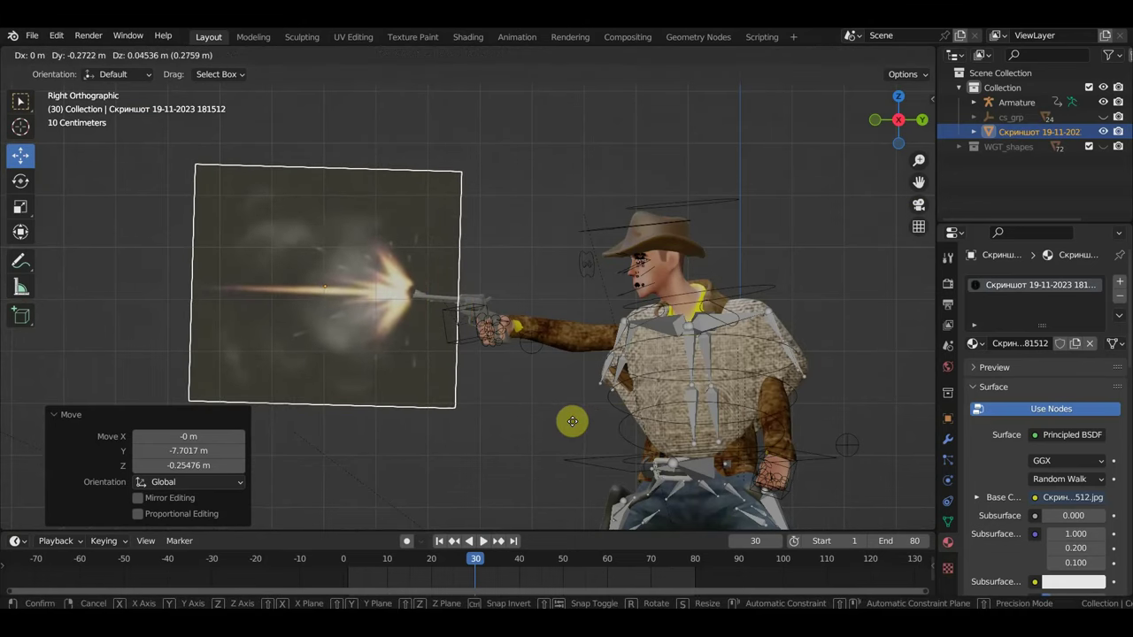
{"action": "left_click", "coordinate": [573, 424]}
{"action": "scroll", "coordinate": [396, 317], "scroll_direction": "up", "scroll_amount": 2}
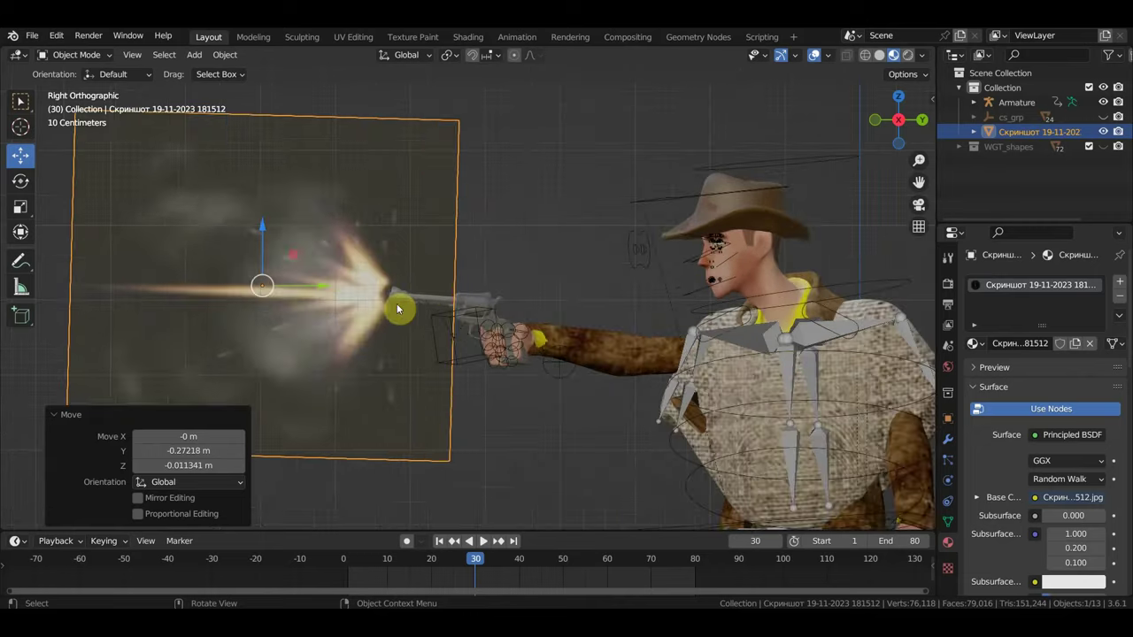
{"action": "left_click", "coordinate": [472, 299], "text": "shift"}
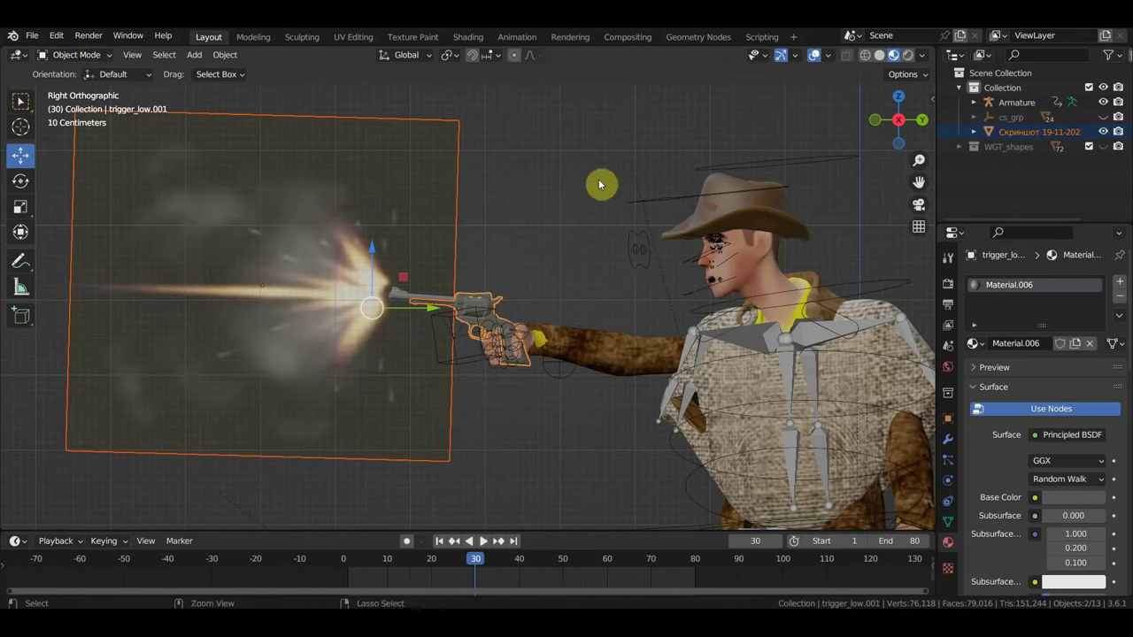
Step: Parent the flash plane to trigger_low.001 with Keep Transform and check playback, stopping at frame 26
{"action": "key", "text": "ctrl+p"}
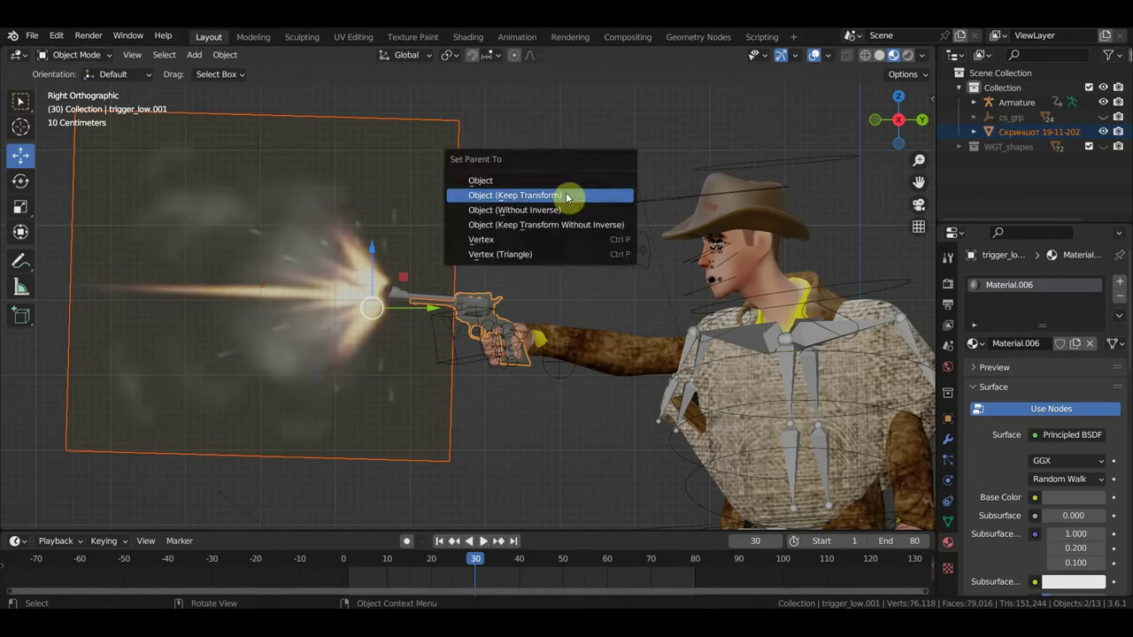
{"action": "left_click", "coordinate": [556, 196]}
{"action": "key", "text": "space"}
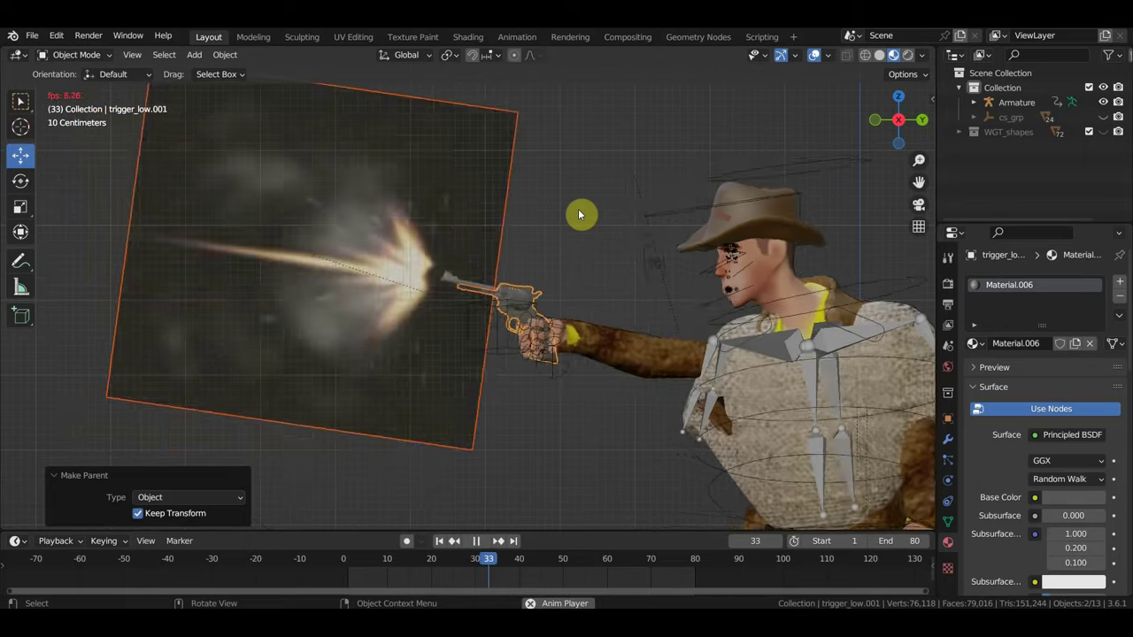
{"action": "scroll", "coordinate": [570, 270], "scroll_direction": "down", "scroll_amount": 3}
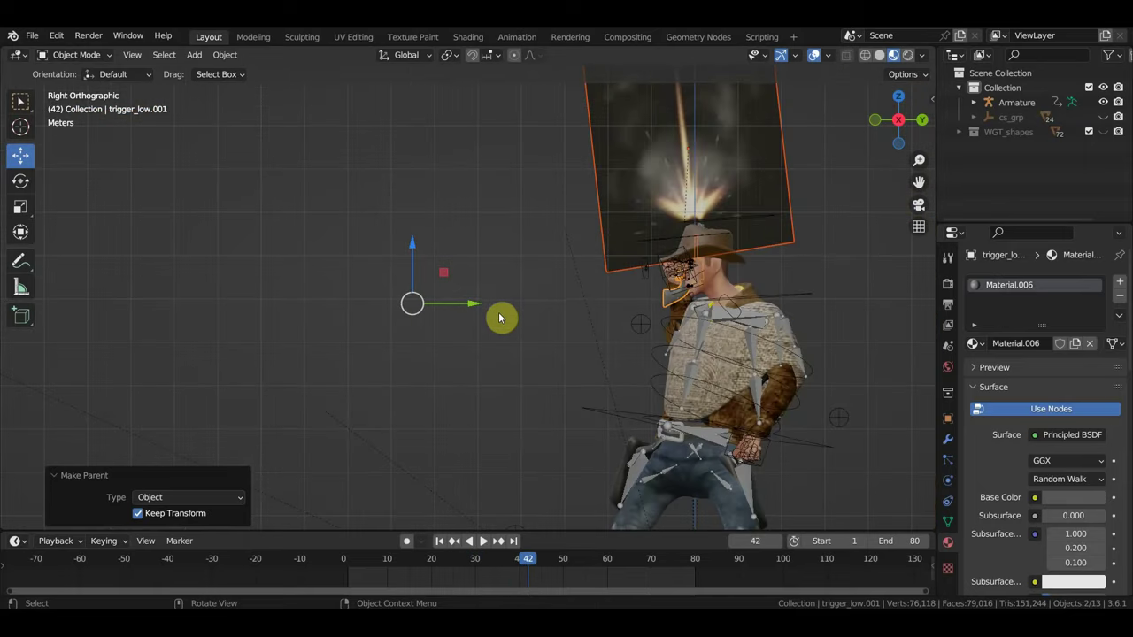
{"action": "key", "text": "space"}
{"action": "left_click_drag", "start_coordinate": [526, 561], "coordinate": [460, 563]}
{"action": "key", "text": "space"}
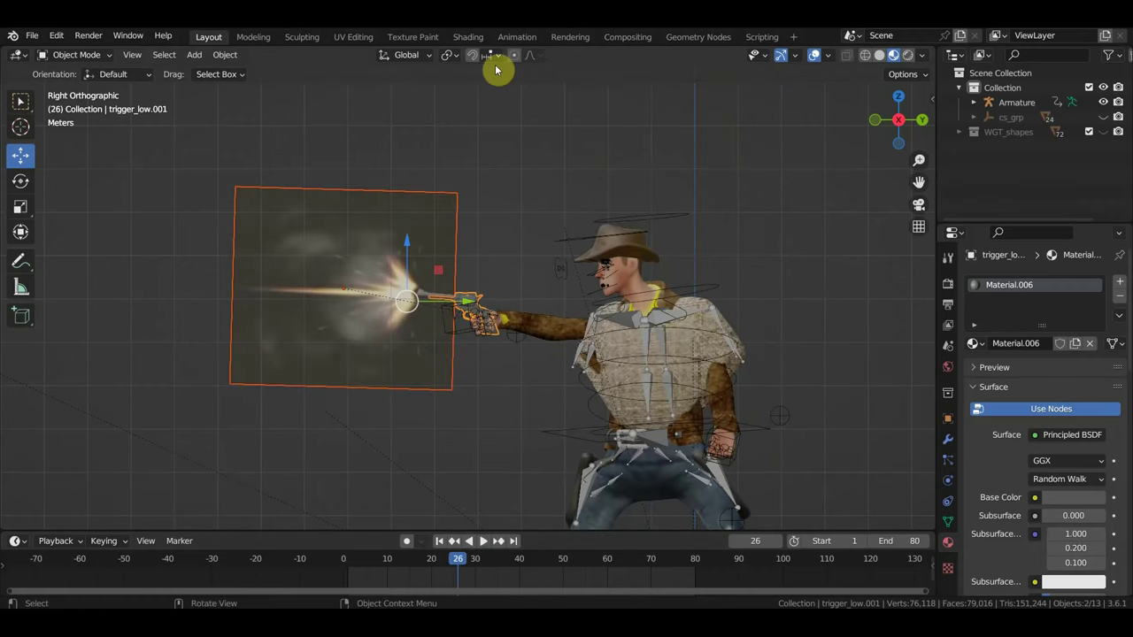
{"action": "left_click", "coordinate": [470, 39]}
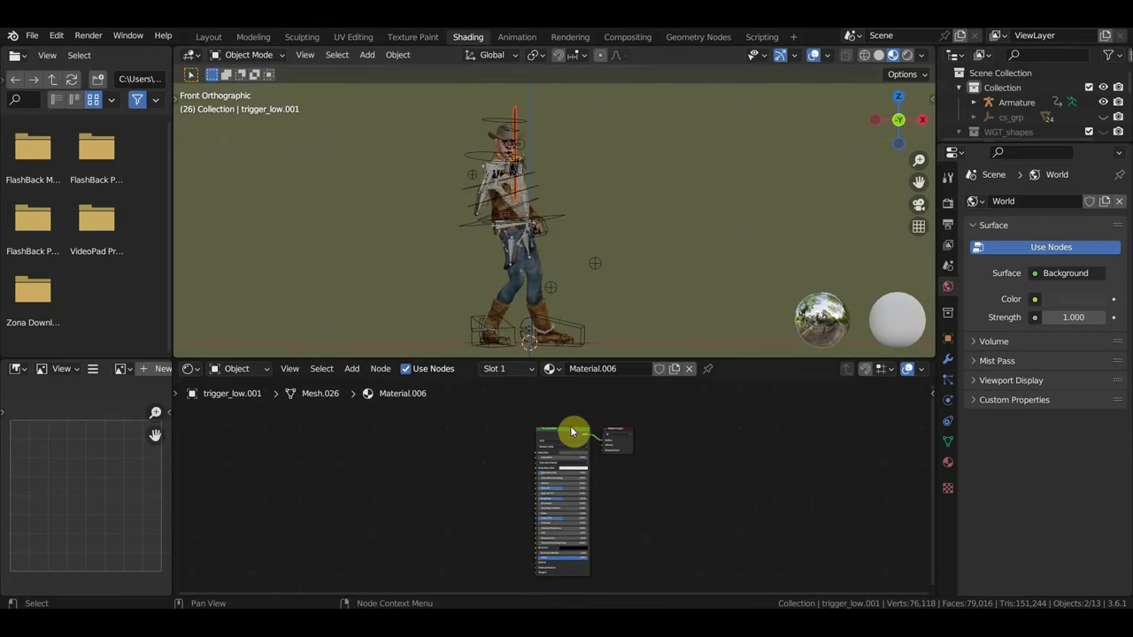
Step: Select the muzzle-flash plane, delete its Principled BSDF node, and shift Material Output right
{"action": "mouse_move", "coordinate": [546, 266]}
{"action": "middle_mouse_down"}
{"action": "mouse_move", "coordinate": [506, 316]}
{"action": "mouse_move", "coordinate": [372, 140]}
{"action": "middle_mouse_up"}
{"action": "left_click", "coordinate": [373, 140]}
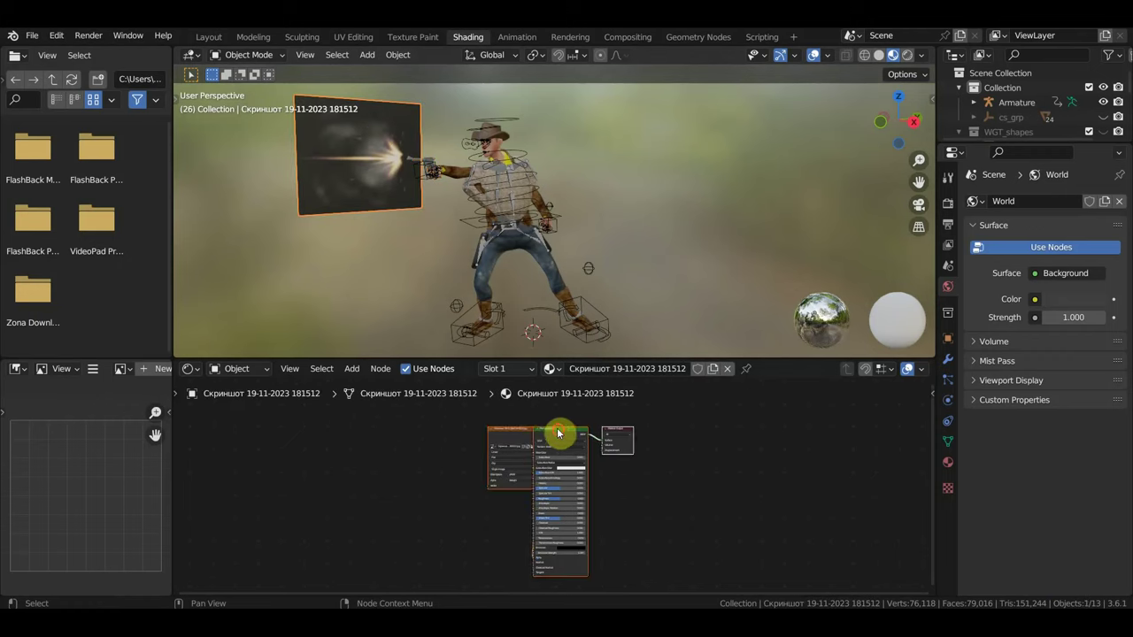
{"action": "key", "text": "x"}
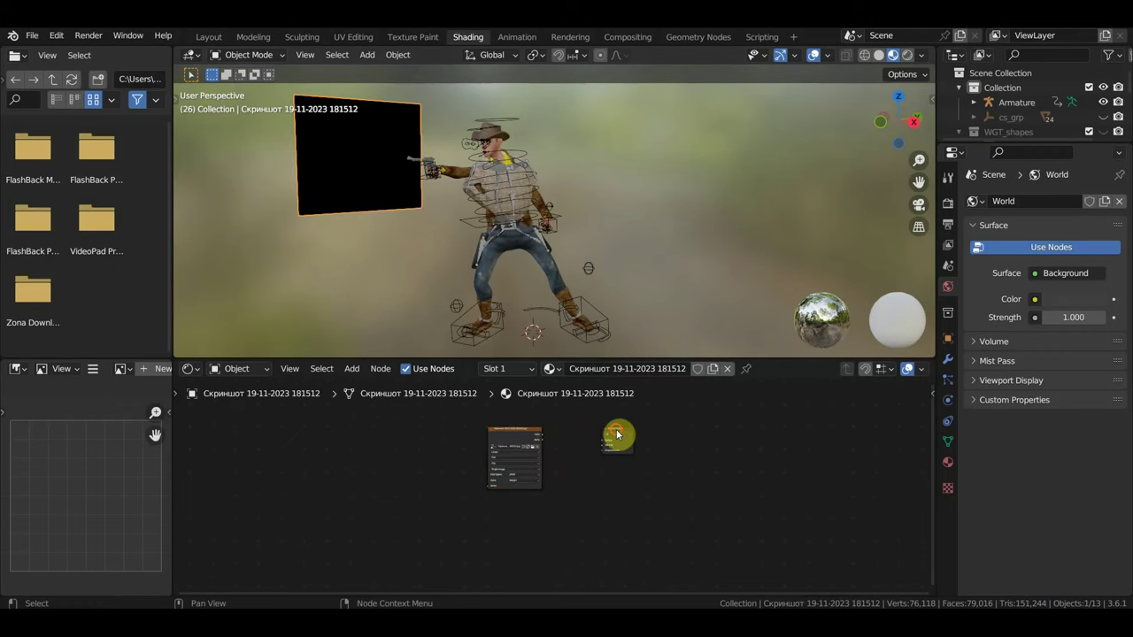
{"action": "left_click_drag", "start_coordinate": [617, 435], "coordinate": [667, 435]}
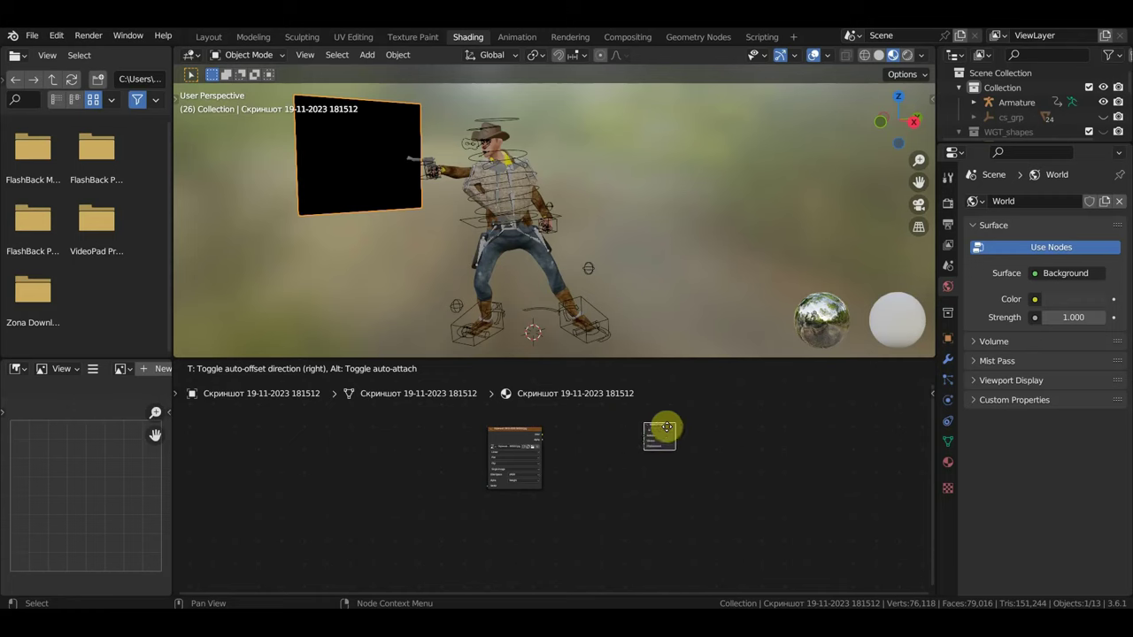
Step: Add a Mix Shader node in front of the Material Output
{"action": "left_click", "coordinate": [363, 369]}
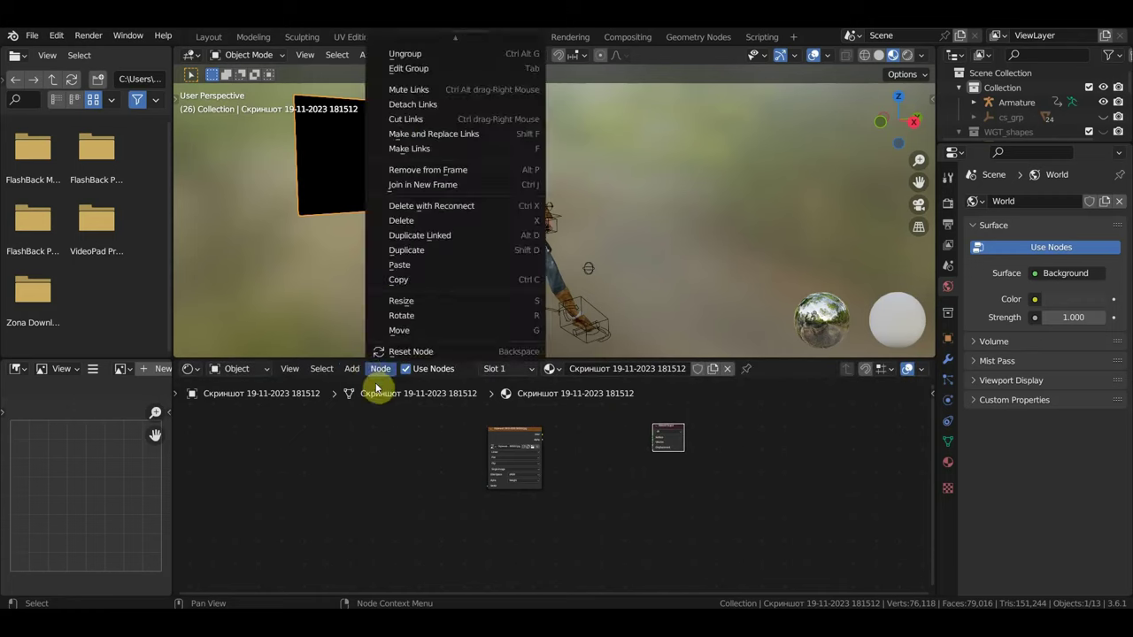
{"action": "left_click", "coordinate": [373, 386]}
{"action": "type", "text": "s"}
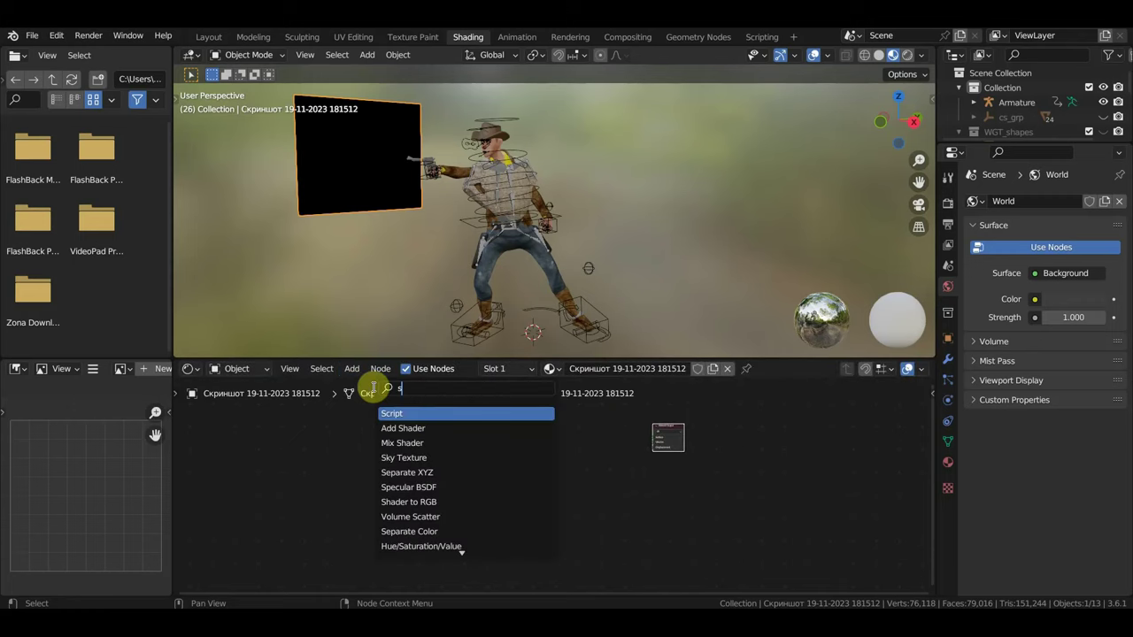
{"action": "type", "text": "h"}
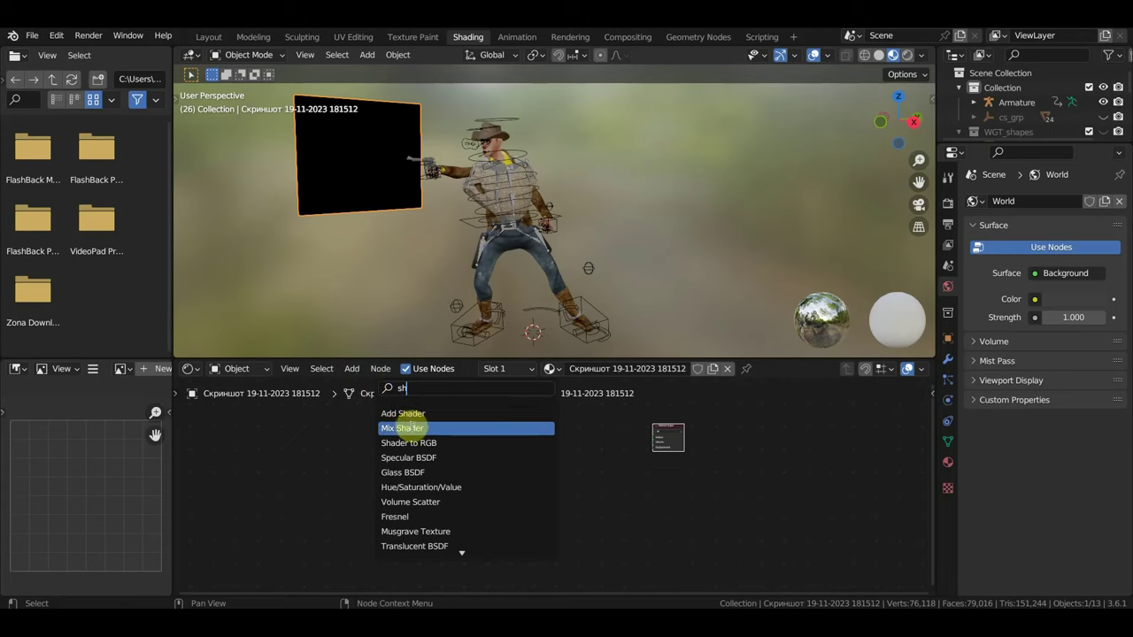
{"action": "left_click", "coordinate": [410, 428]}
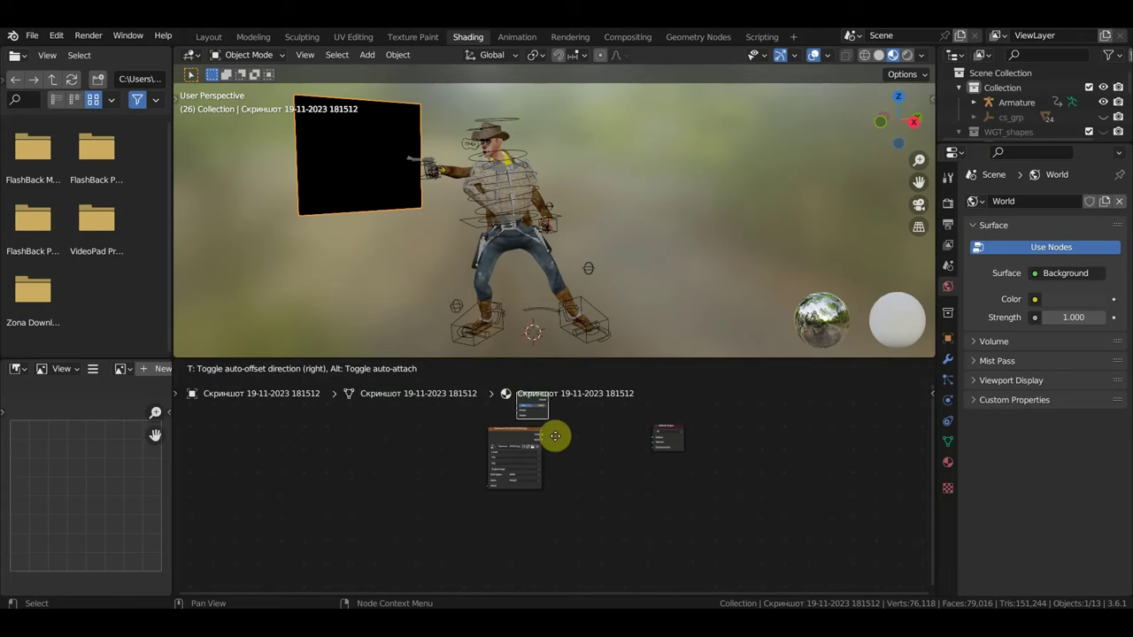
{"action": "left_click", "coordinate": [646, 470]}
{"action": "scroll", "coordinate": [608, 465], "scroll_direction": "up", "scroll_amount": 2}
{"action": "scroll", "coordinate": [594, 458], "scroll_direction": "up", "scroll_amount": 2}
{"action": "scroll", "coordinate": [501, 505], "scroll_direction": "up", "scroll_amount": 2}
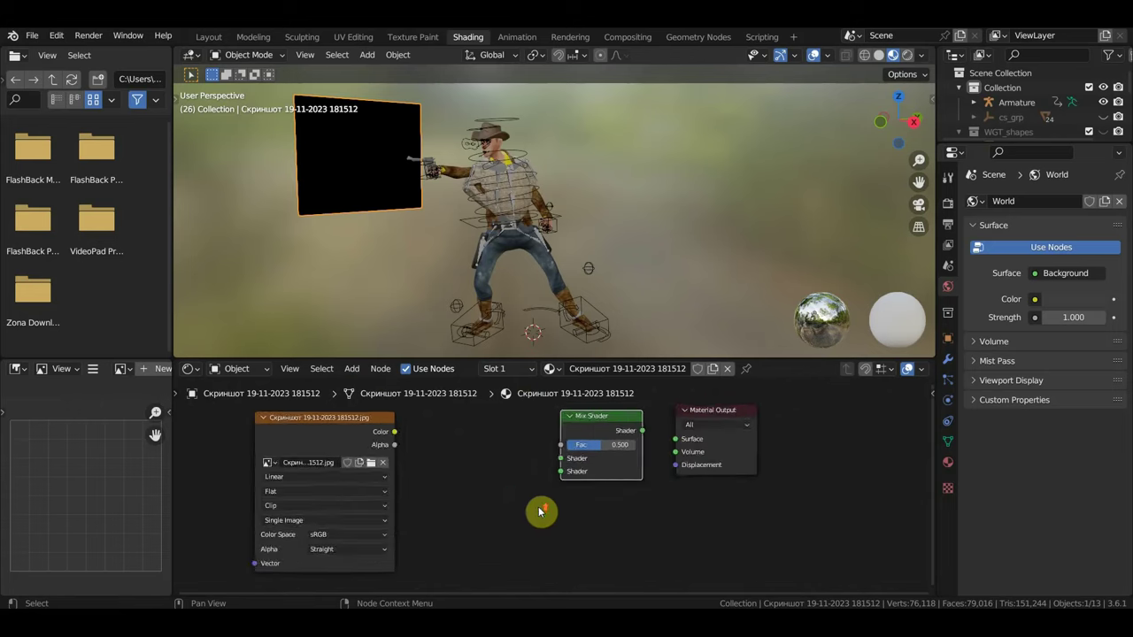
{"action": "middle_click_drag", "start_coordinate": [549, 506], "coordinate": [572, 529]}
{"action": "scroll", "coordinate": [572, 529], "scroll_direction": "down", "scroll_amount": 1}
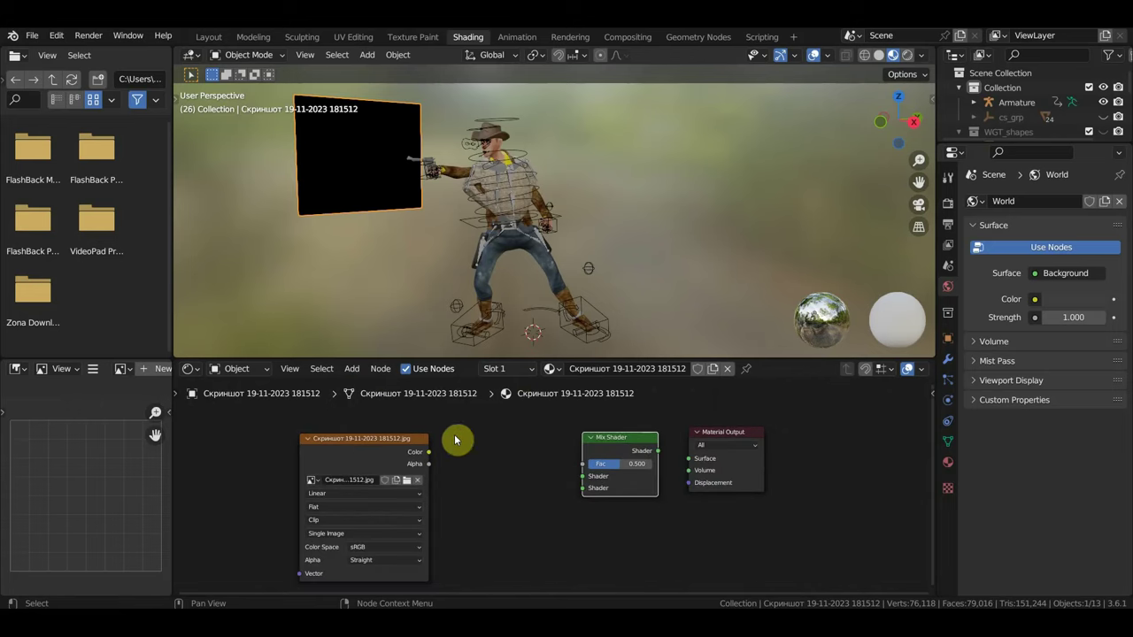
Step: Add an Emission node and a Transparent BSDF node beside the Mix Shader
{"action": "left_click", "coordinate": [354, 376]}
{"action": "left_click", "coordinate": [367, 387]}
{"action": "type", "text": "e"}
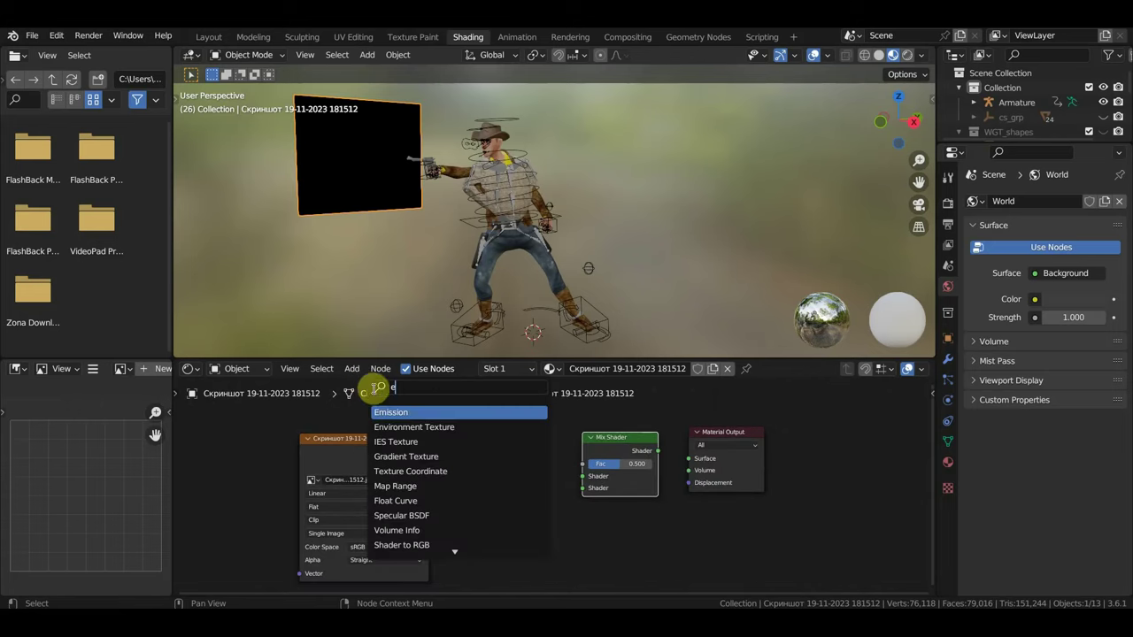
{"action": "left_click", "coordinate": [409, 412]}
{"action": "left_click", "coordinate": [521, 443]}
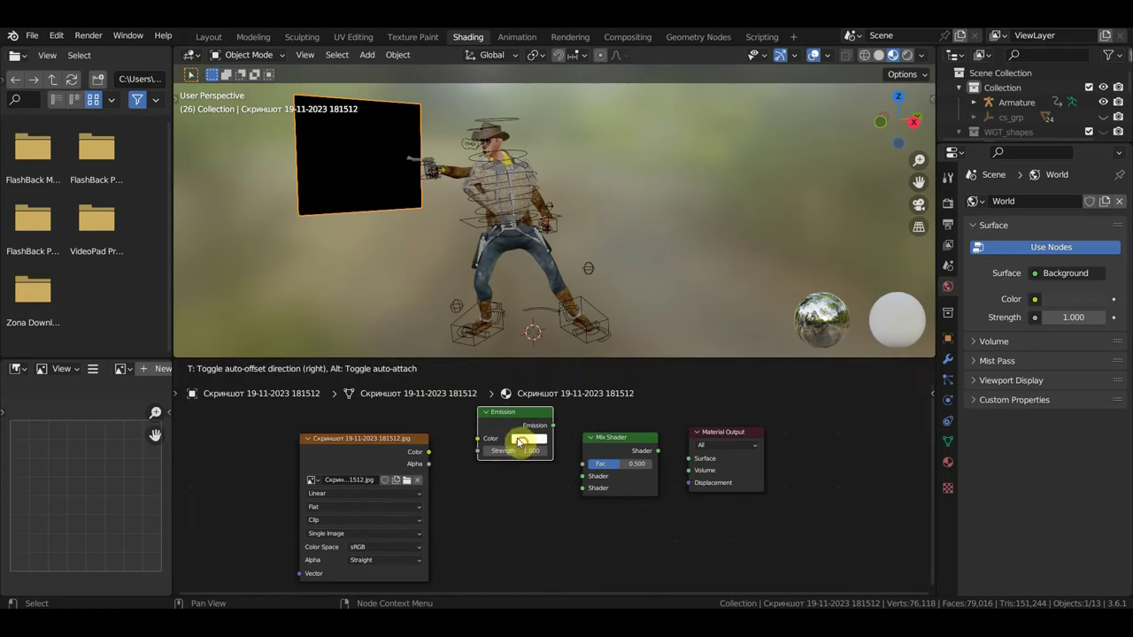
{"action": "left_click", "coordinate": [354, 372]}
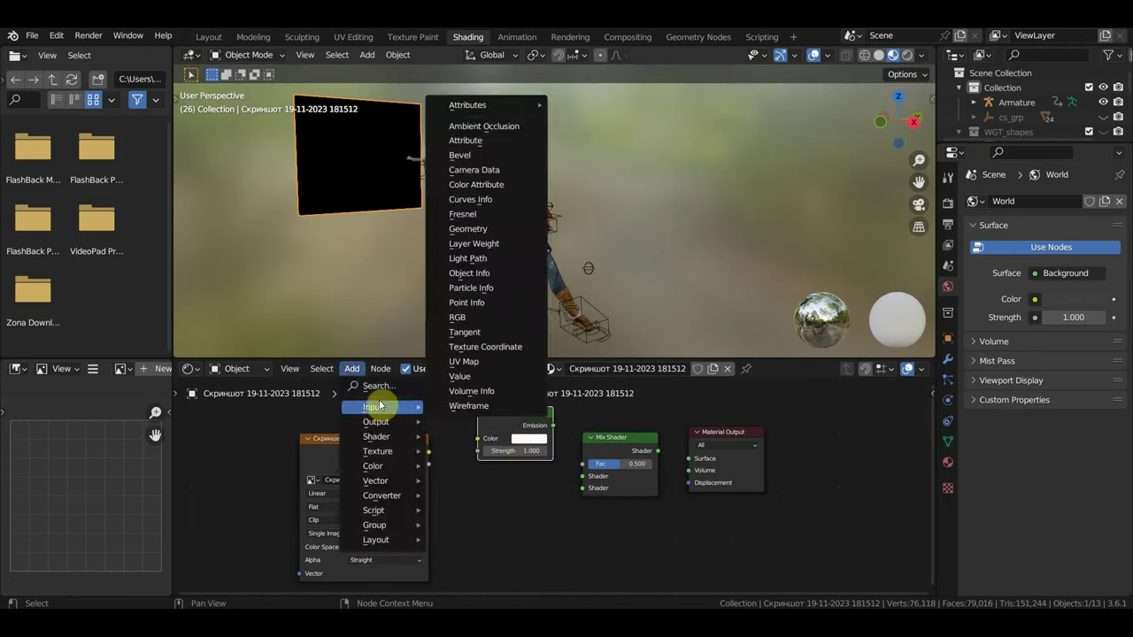
{"action": "left_click", "coordinate": [376, 386]}
{"action": "type", "text": "tr"}
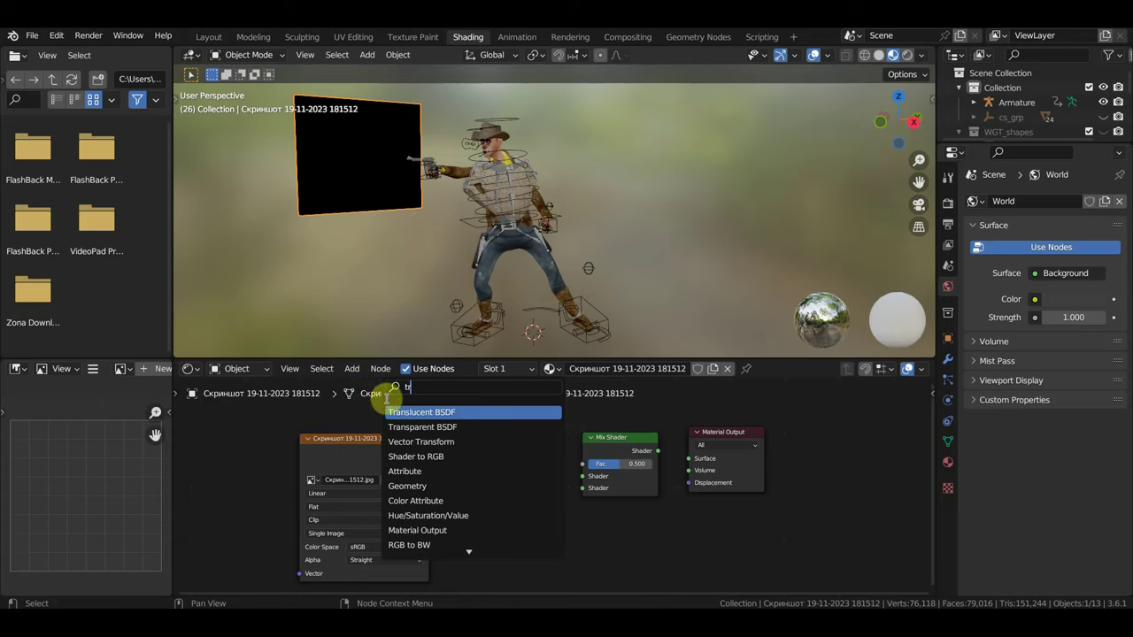
{"action": "left_click", "coordinate": [403, 427]}
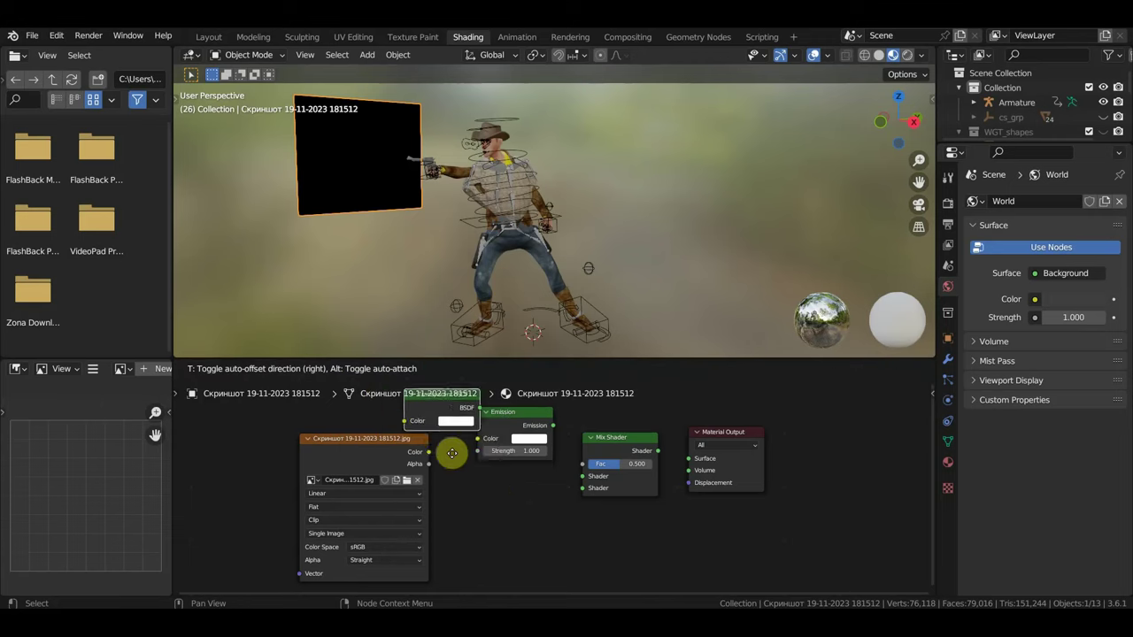
{"action": "left_click", "coordinate": [520, 525]}
Step: Add a Color Ramp node below the other shader nodes
{"action": "left_click", "coordinate": [351, 369]}
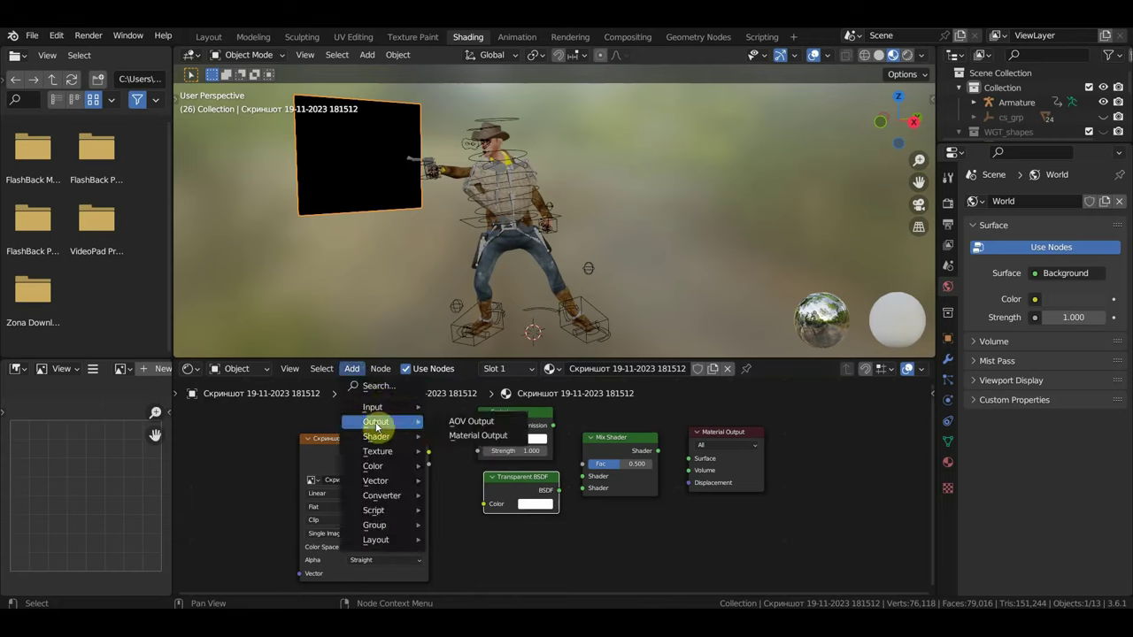
{"action": "left_click", "coordinate": [381, 387]}
{"action": "type", "text": "c"}
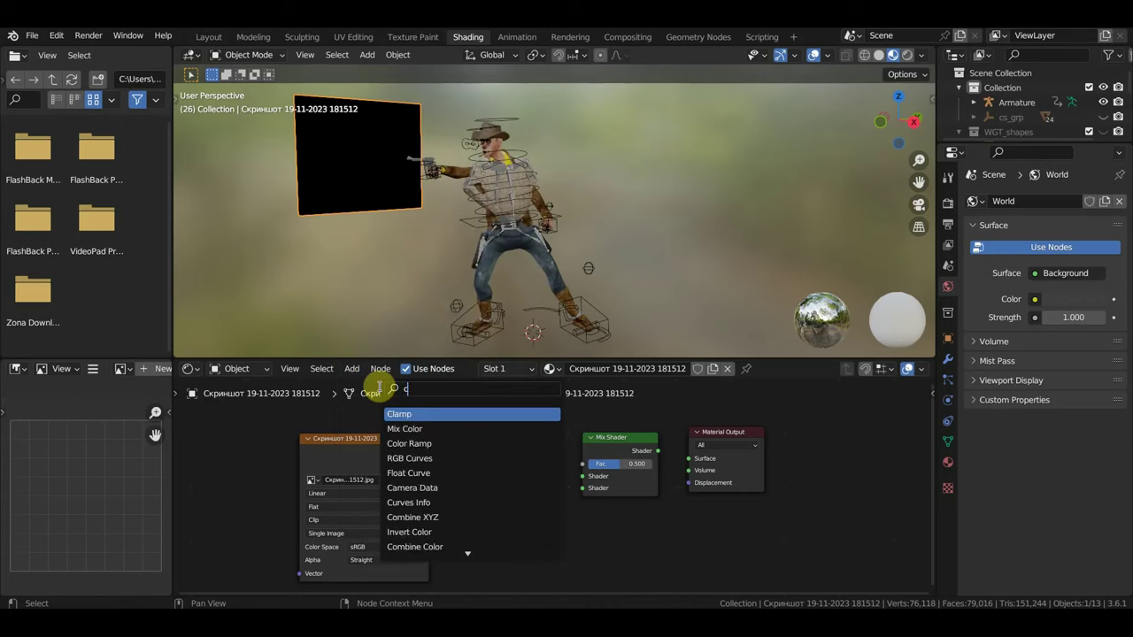
{"action": "type", "text": "ol"}
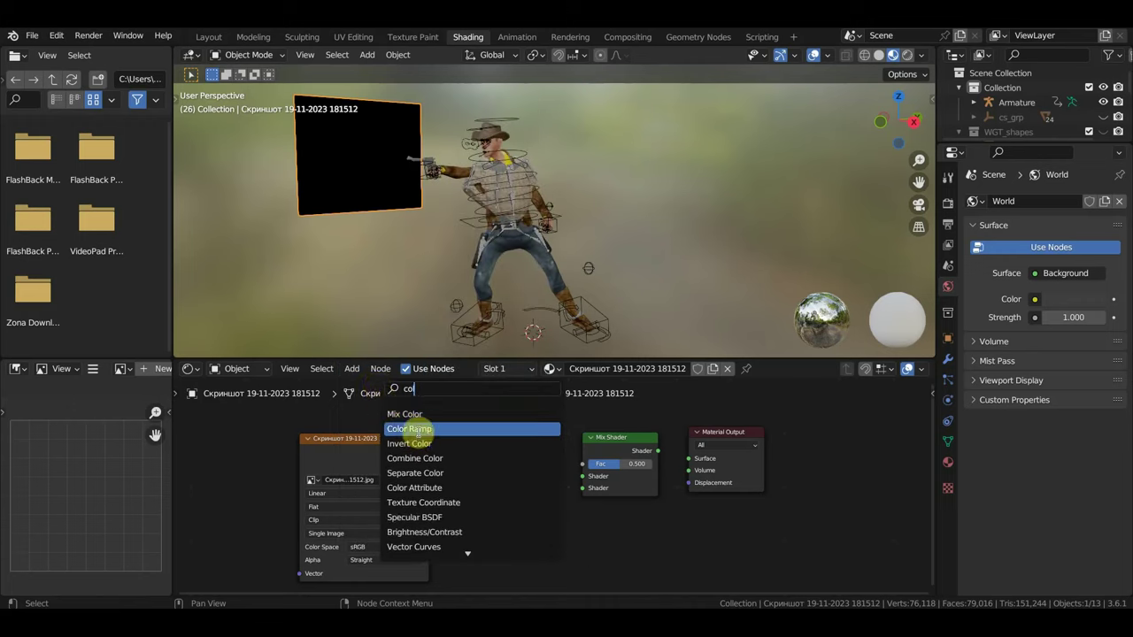
{"action": "left_click", "coordinate": [418, 431]}
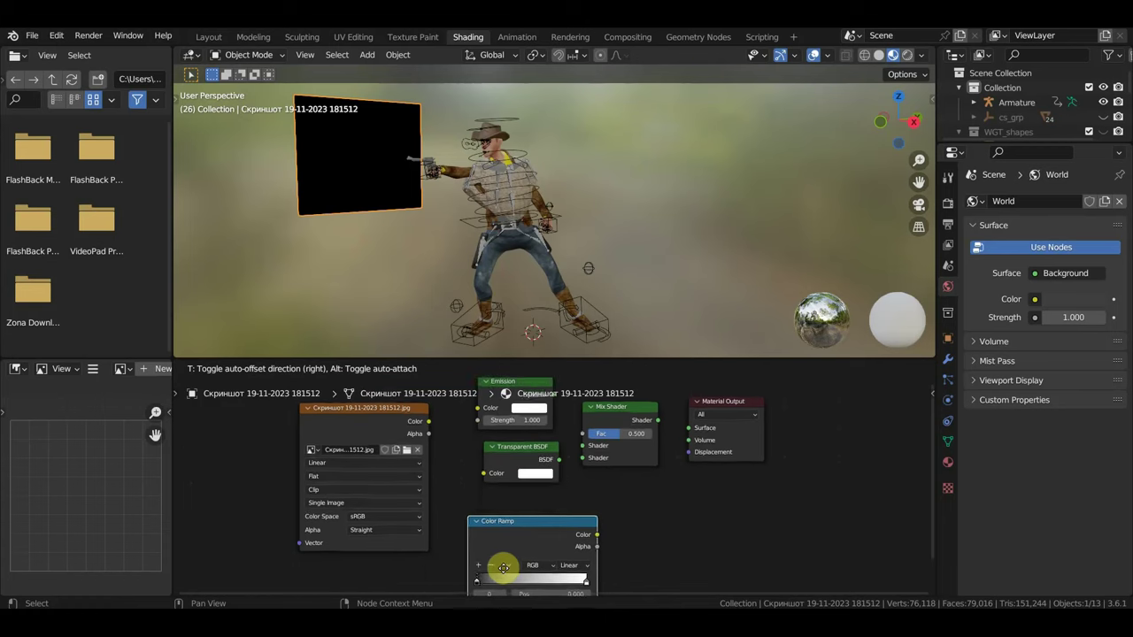
{"action": "left_click", "coordinate": [501, 547]}
{"action": "scroll", "coordinate": [631, 487], "scroll_direction": "up", "scroll_amount": 1}
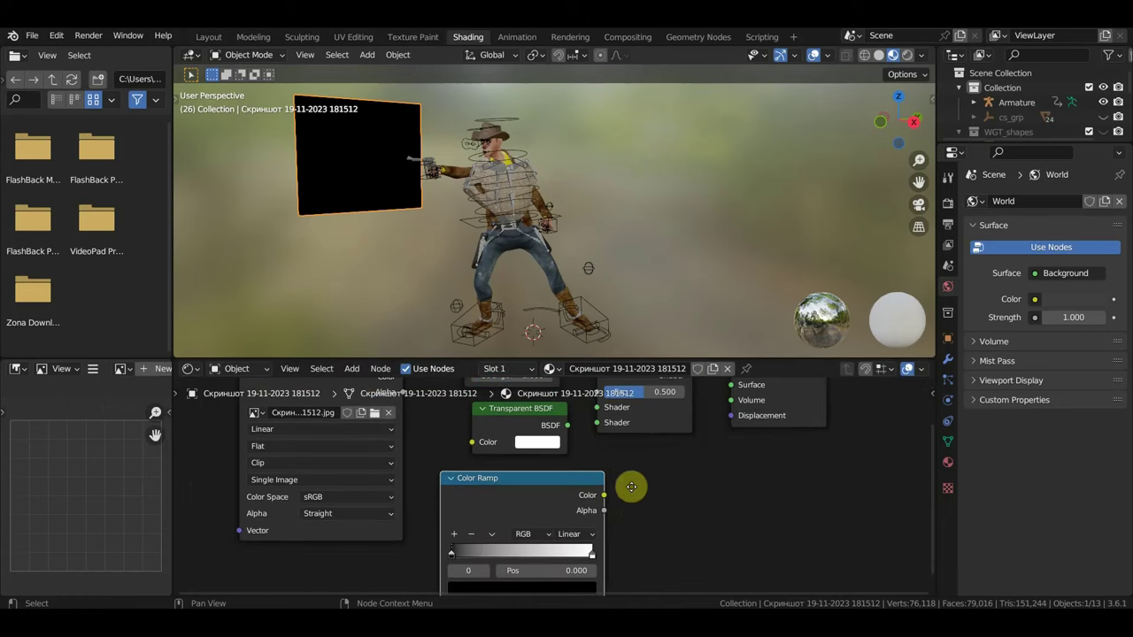
{"action": "scroll", "coordinate": [631, 487], "scroll_direction": "down", "scroll_amount": 2}
{"action": "scroll", "coordinate": [797, 469], "scroll_direction": "down", "scroll_amount": 1}
Step: Wire Transparent BSDF and Emission into the Mix Shader, image via Color Ramp to Fac, Mix to Surface
{"action": "mouse_move", "coordinate": [763, 460]}
{"action": "left_mouse_down"}
{"action": "mouse_move", "coordinate": [626, 416]}
{"action": "mouse_move", "coordinate": [671, 395]}
{"action": "left_mouse_up"}
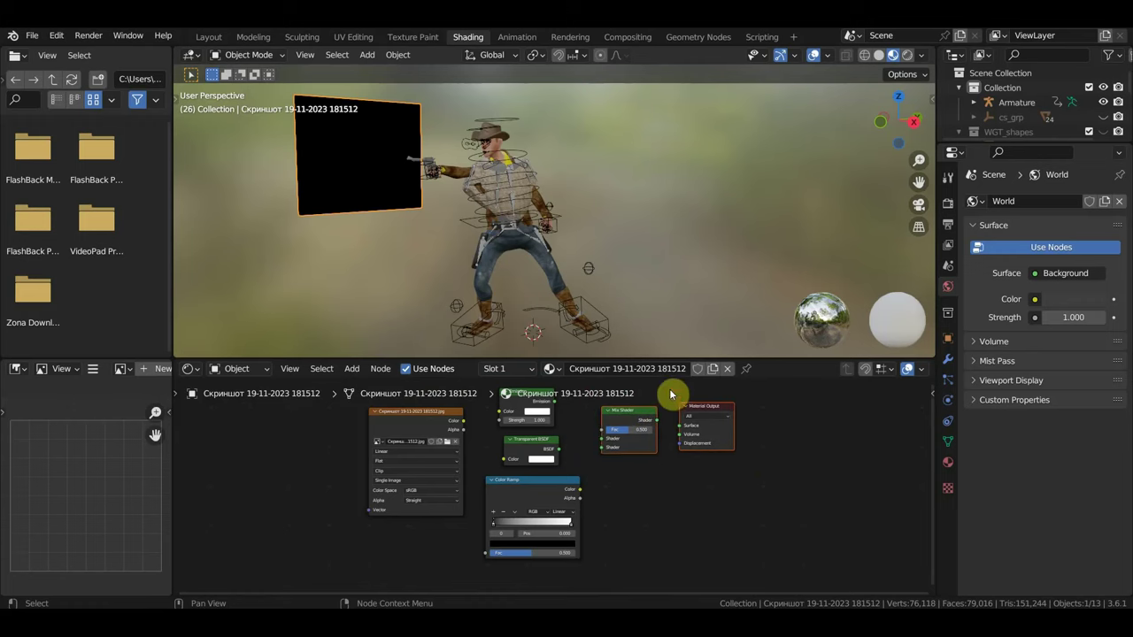
{"action": "left_click_drag", "start_coordinate": [557, 449], "coordinate": [602, 447]}
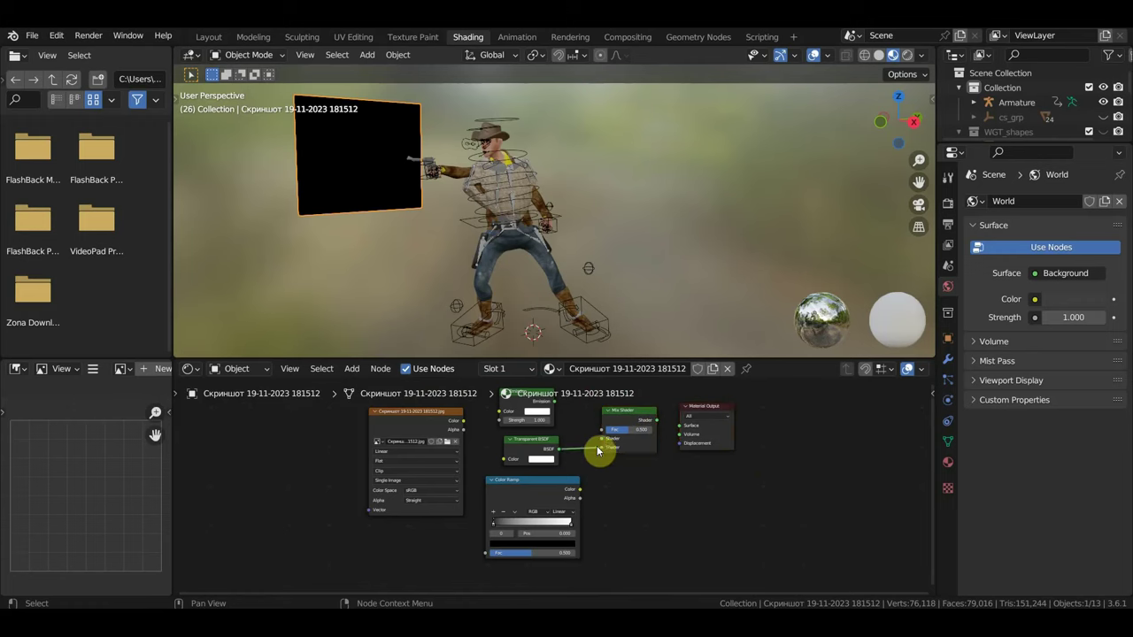
{"action": "left_click_drag", "start_coordinate": [554, 407], "coordinate": [602, 439]}
{"action": "left_click_drag", "start_coordinate": [581, 490], "coordinate": [605, 432]}
{"action": "mouse_move", "coordinate": [462, 422]}
{"action": "left_mouse_down"}
{"action": "mouse_move", "coordinate": [505, 416]}
{"action": "mouse_move", "coordinate": [488, 553]}
{"action": "left_mouse_up"}
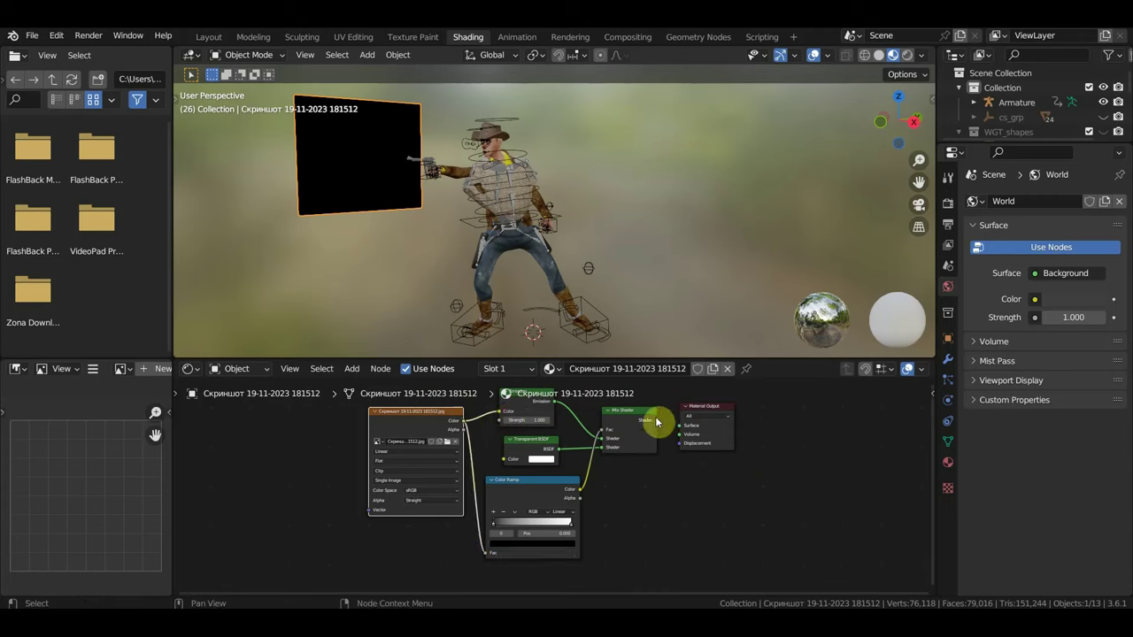
{"action": "left_click_drag", "start_coordinate": [656, 422], "coordinate": [689, 428]}
{"action": "scroll", "coordinate": [579, 480], "scroll_direction": "up", "scroll_amount": 2}
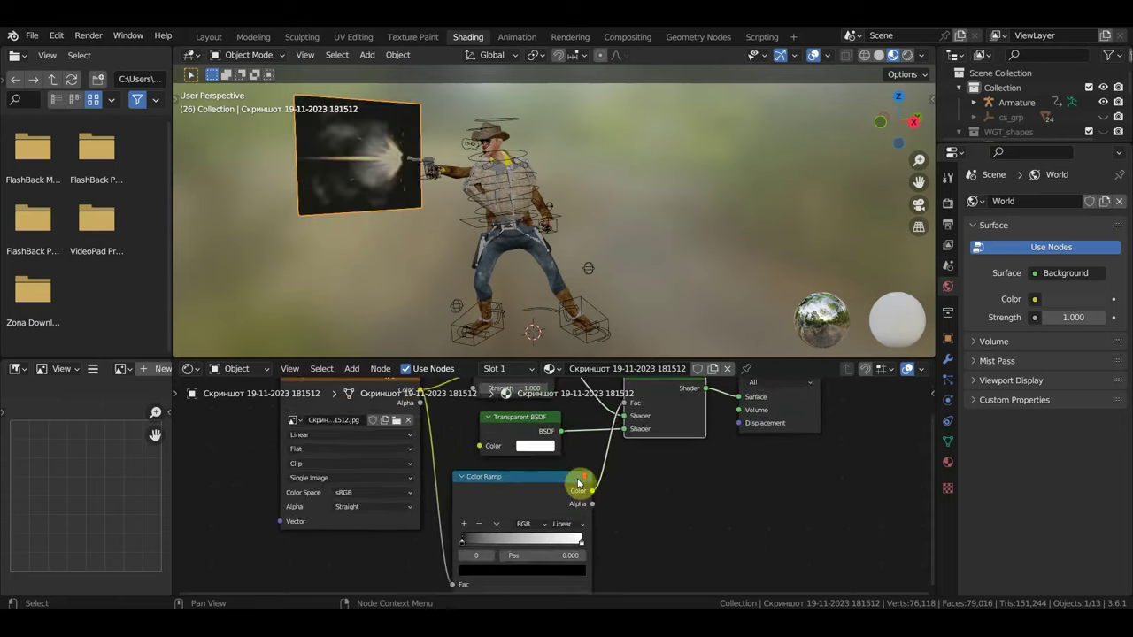
{"action": "scroll", "coordinate": [607, 511], "scroll_direction": "up", "scroll_amount": 2}
Step: Make the Color Ramp's left stop white and right stop black, sliding the black stop to 0.142
{"action": "middle_click_drag", "start_coordinate": [607, 511], "coordinate": [633, 435]}
{"action": "left_click", "coordinate": [607, 497]}
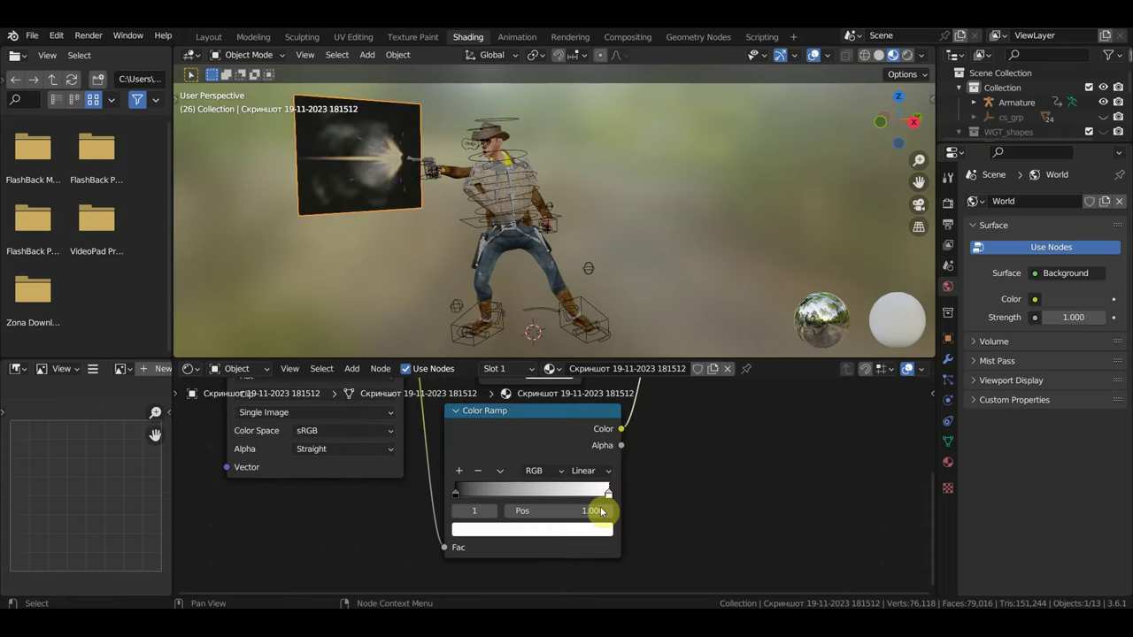
{"action": "left_click", "coordinate": [594, 532]}
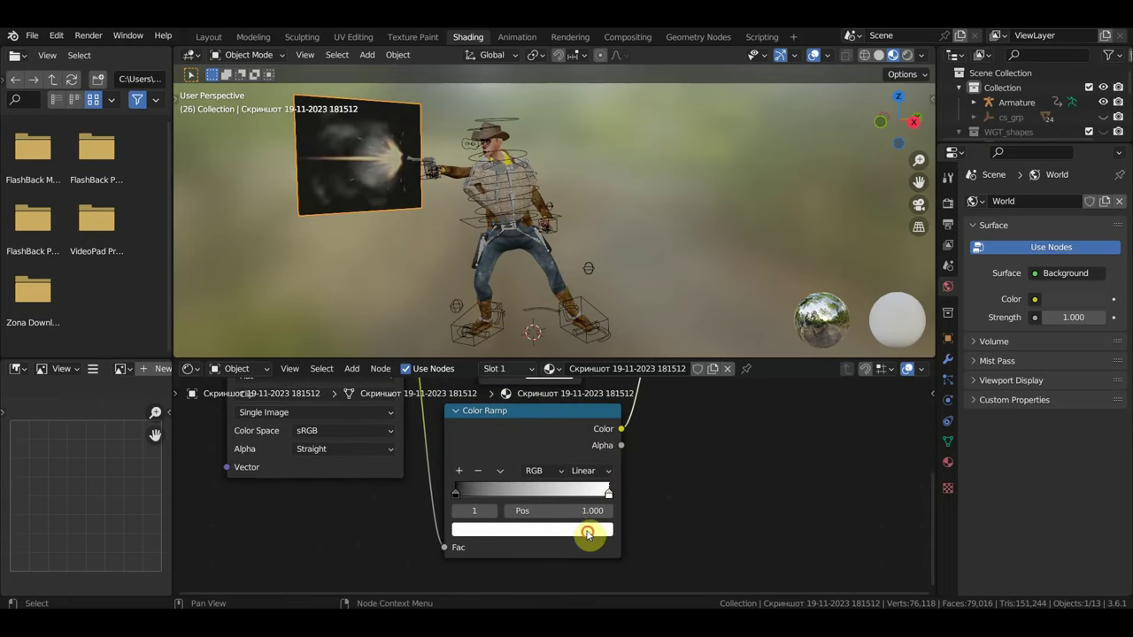
{"action": "left_click", "coordinate": [588, 533]}
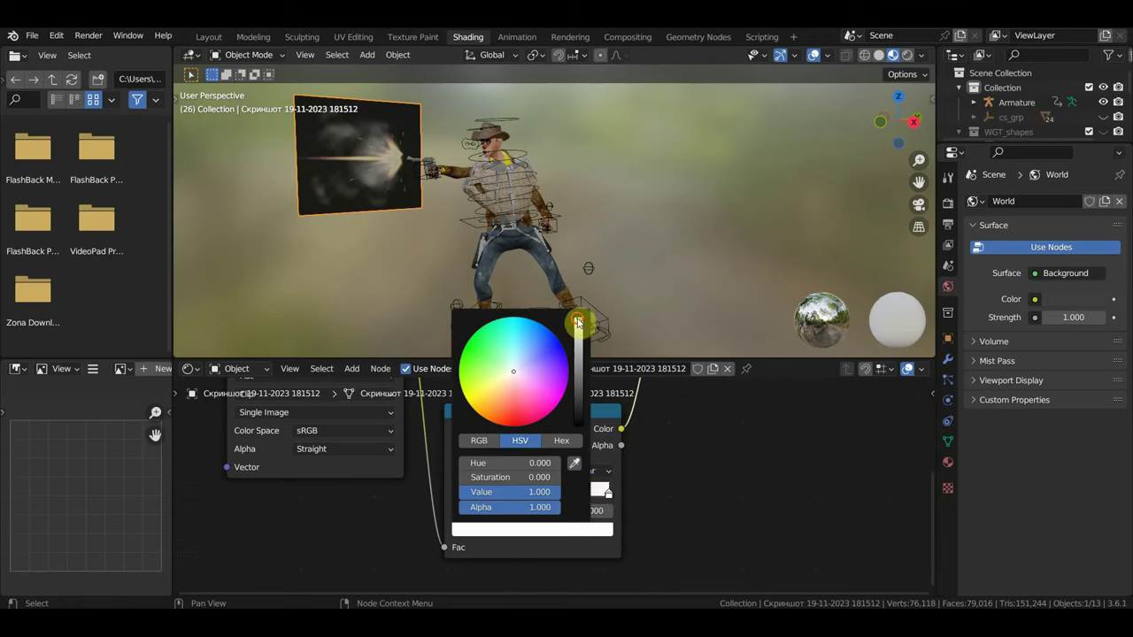
{"action": "left_click_drag", "start_coordinate": [577, 321], "coordinate": [577, 423]}
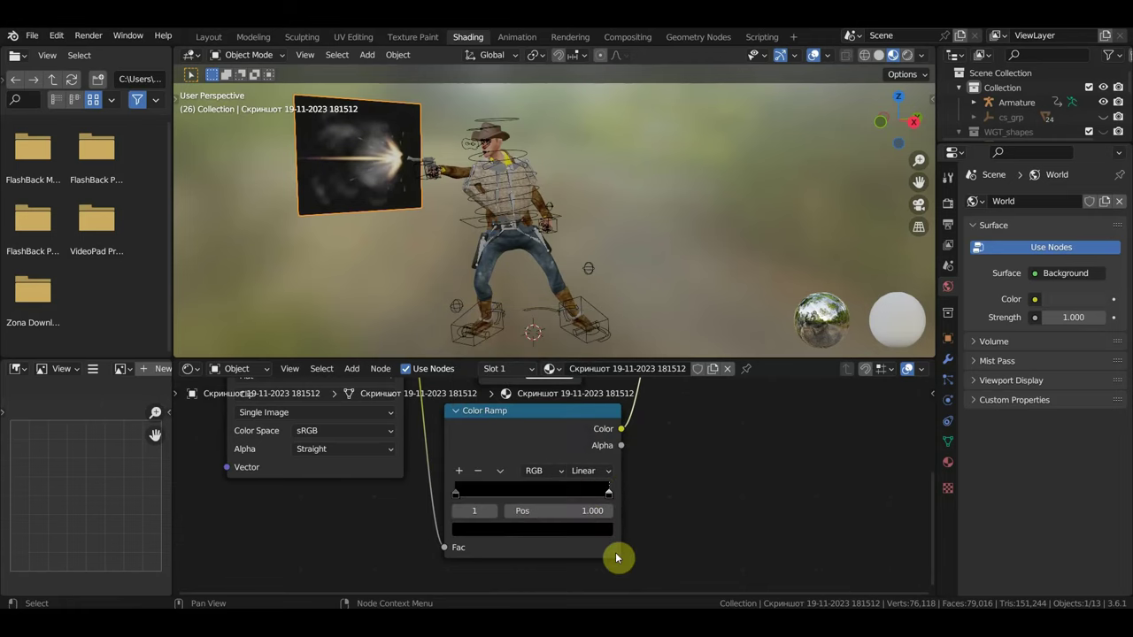
{"action": "left_click", "coordinate": [504, 531]}
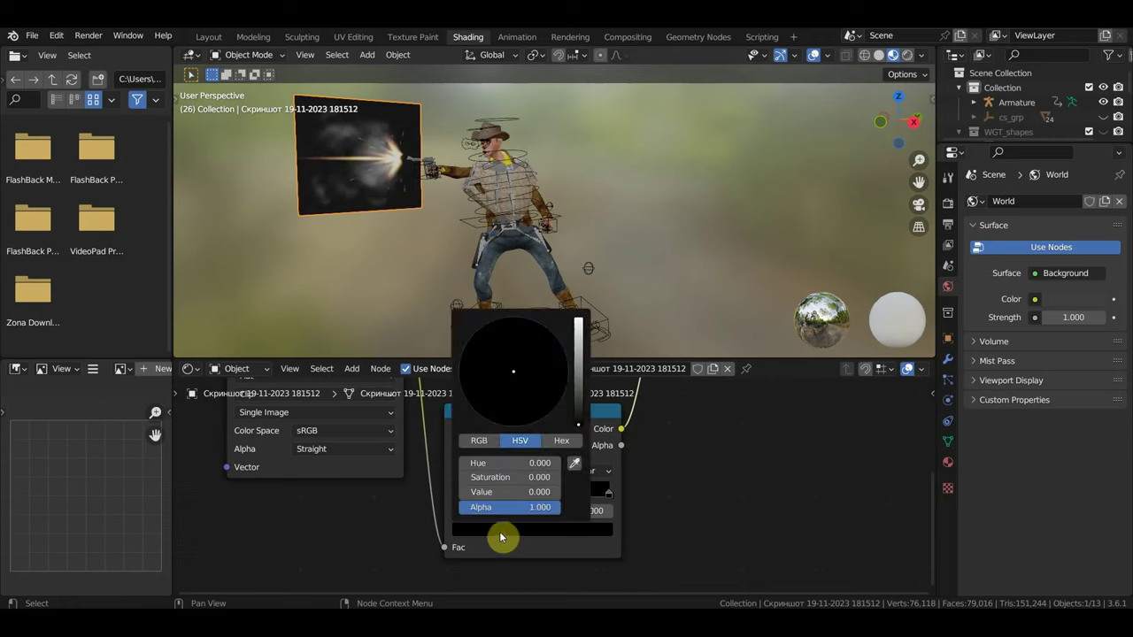
{"action": "left_click_drag", "start_coordinate": [580, 423], "coordinate": [577, 321]}
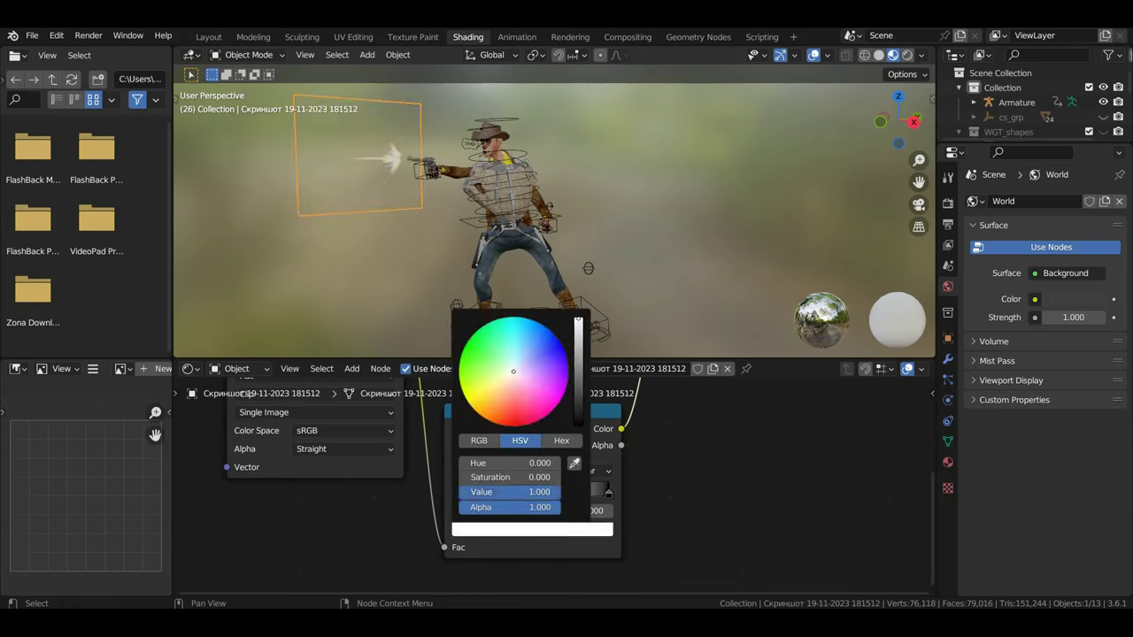
{"action": "left_click_drag", "start_coordinate": [605, 501], "coordinate": [482, 499]}
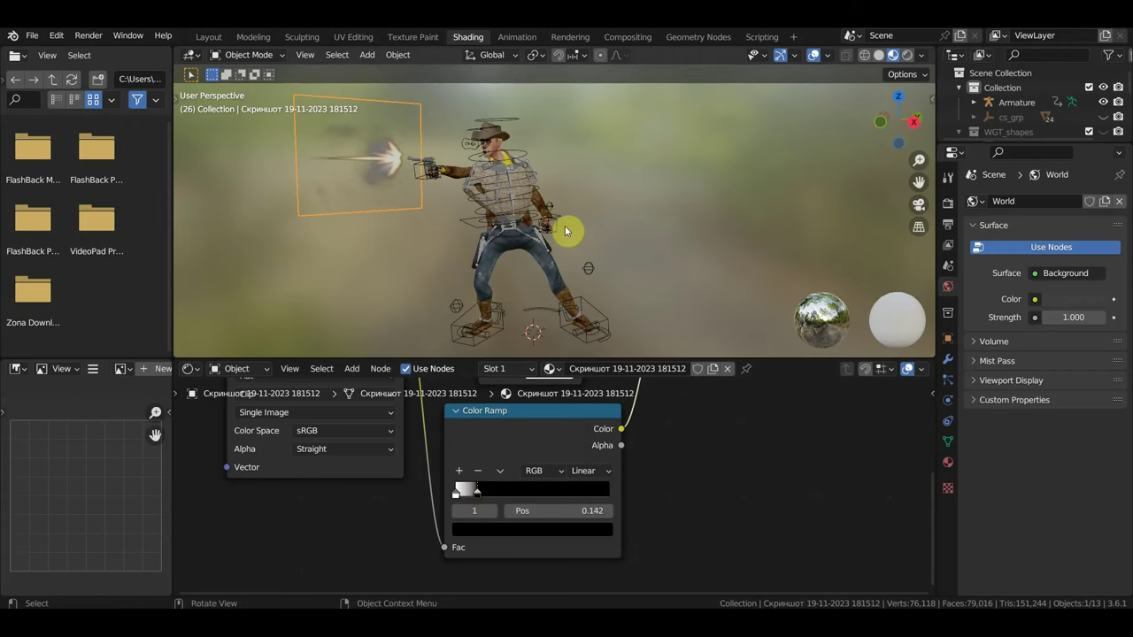
Step: Show the cowboy in Right Ortho view in the Layout workspace, with the timeline at frame 20
{"action": "key", "text": "KP_3"}
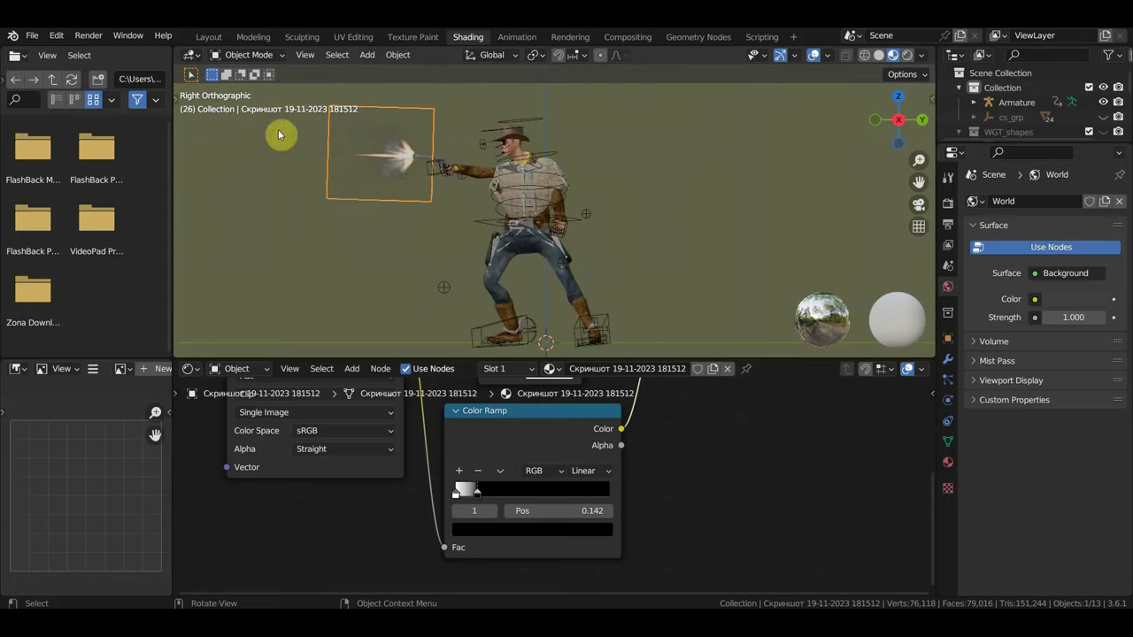
{"action": "left_click", "coordinate": [210, 38]}
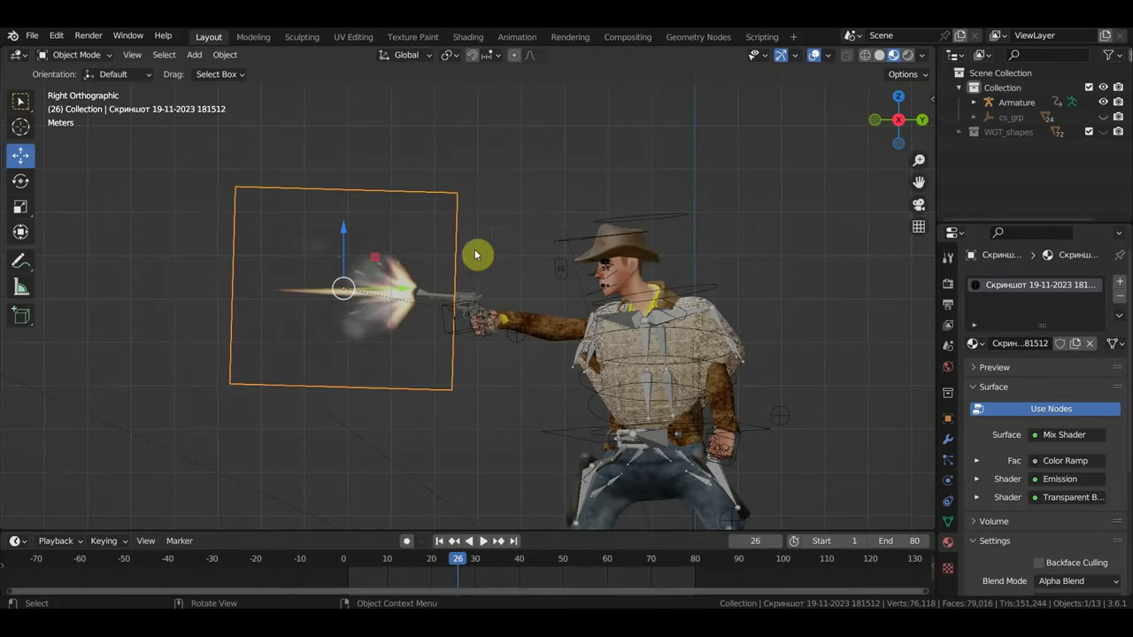
{"action": "middle_click_drag", "start_coordinate": [475, 388], "coordinate": [499, 339], "text": "shift"}
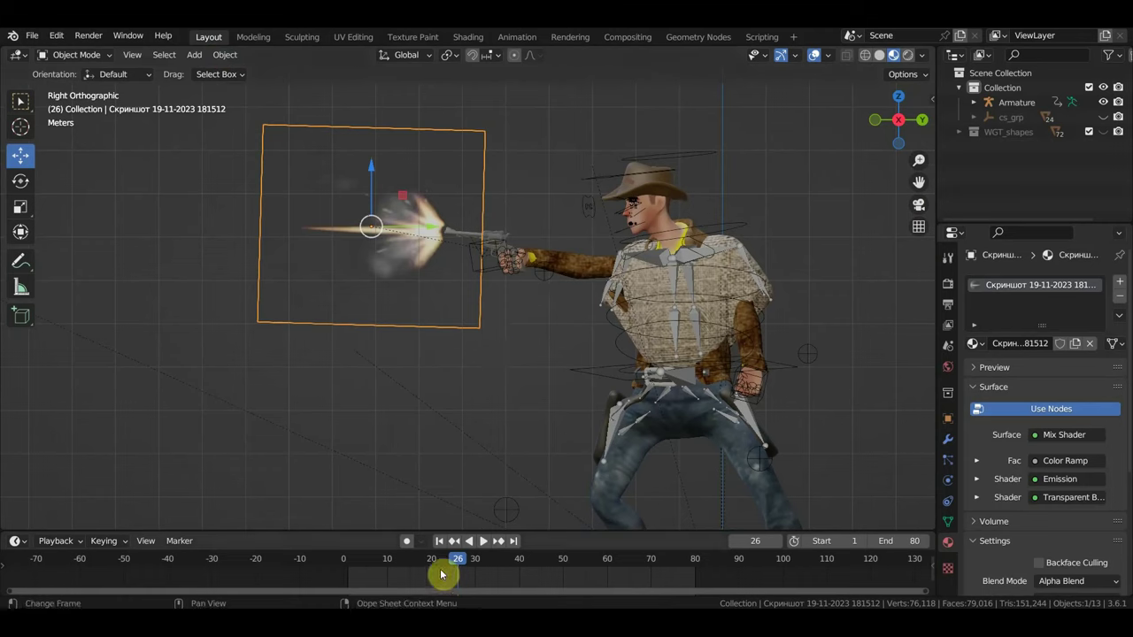
{"action": "left_click", "coordinate": [414, 563]}
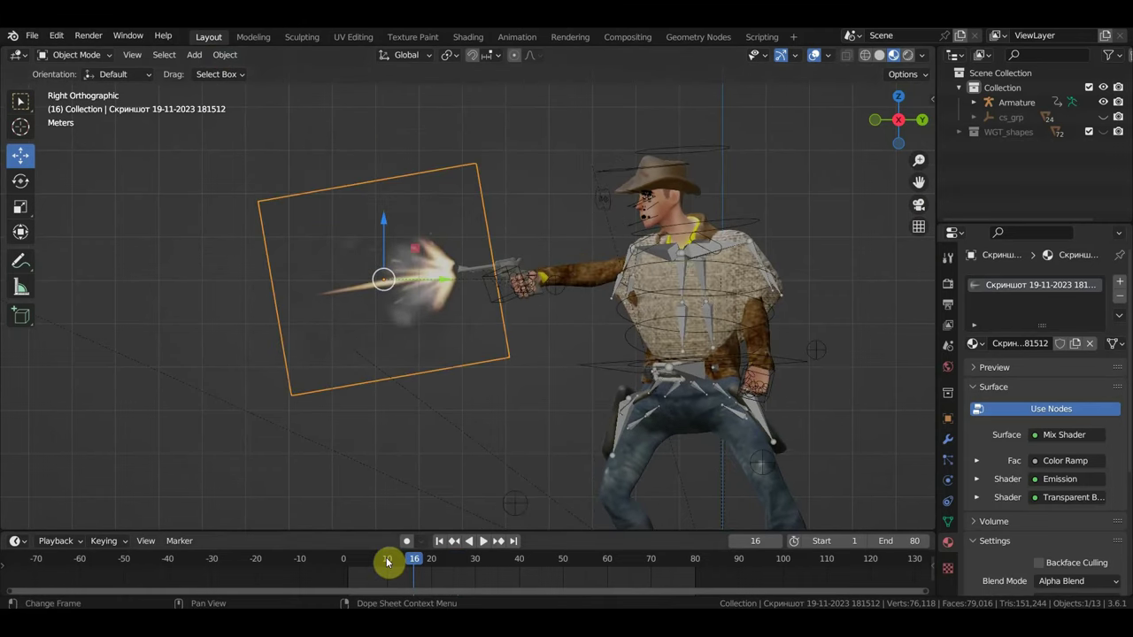
{"action": "left_click", "coordinate": [431, 563]}
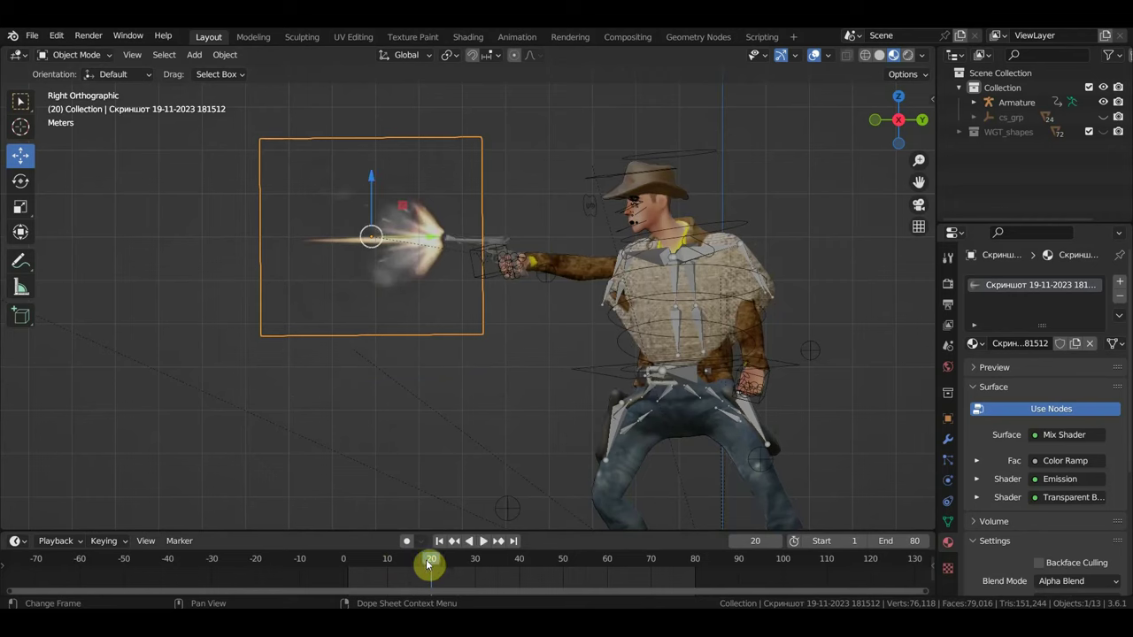
{"action": "mouse_move", "coordinate": [416, 563]}
{"action": "left_mouse_down"}
{"action": "mouse_move", "coordinate": [369, 562]}
{"action": "mouse_move", "coordinate": [433, 567]}
{"action": "left_mouse_up"}
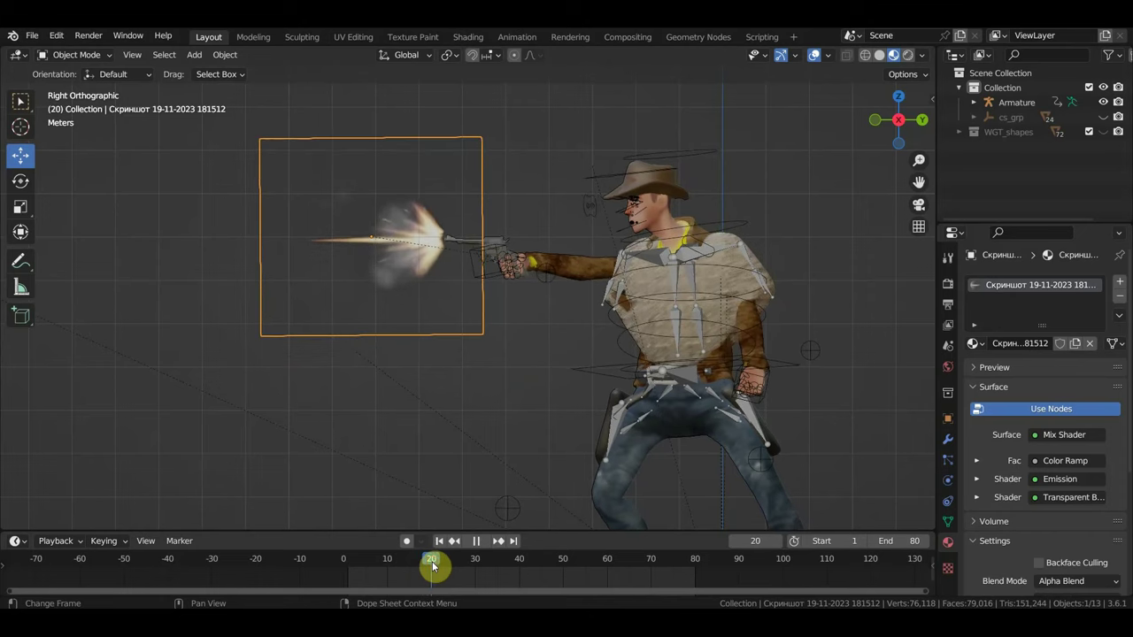
Step: Use the Location, Rotation & Scale keying set and key the flash plane shrunk to almost nothing at frame 20
{"action": "left_click", "coordinate": [115, 541]}
{"action": "left_click", "coordinate": [122, 461]}
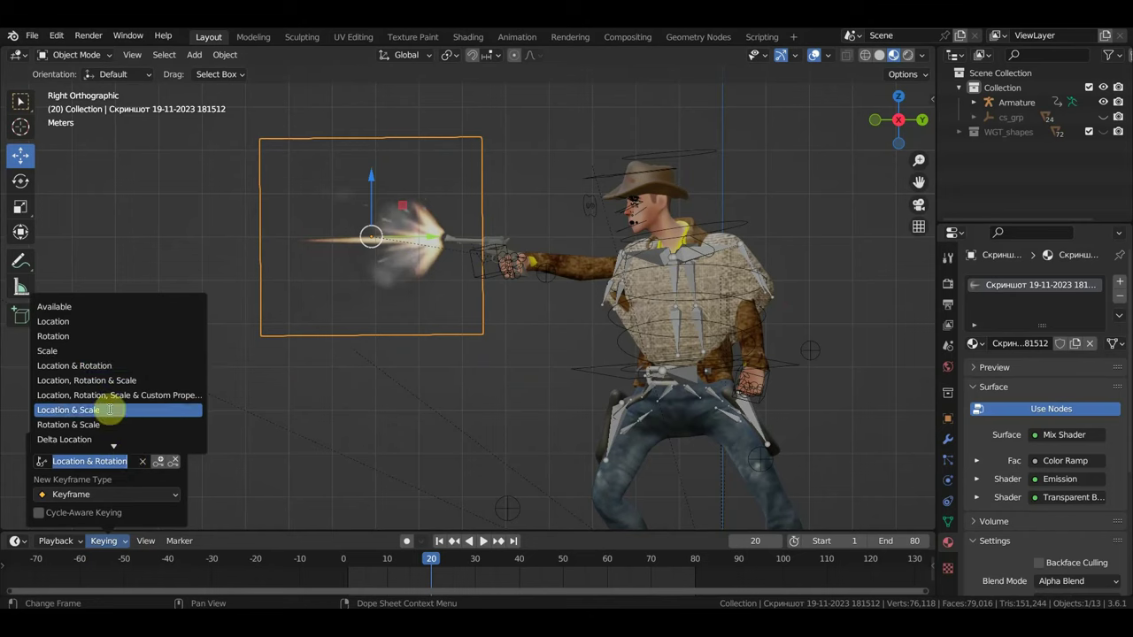
{"action": "left_click", "coordinate": [93, 381]}
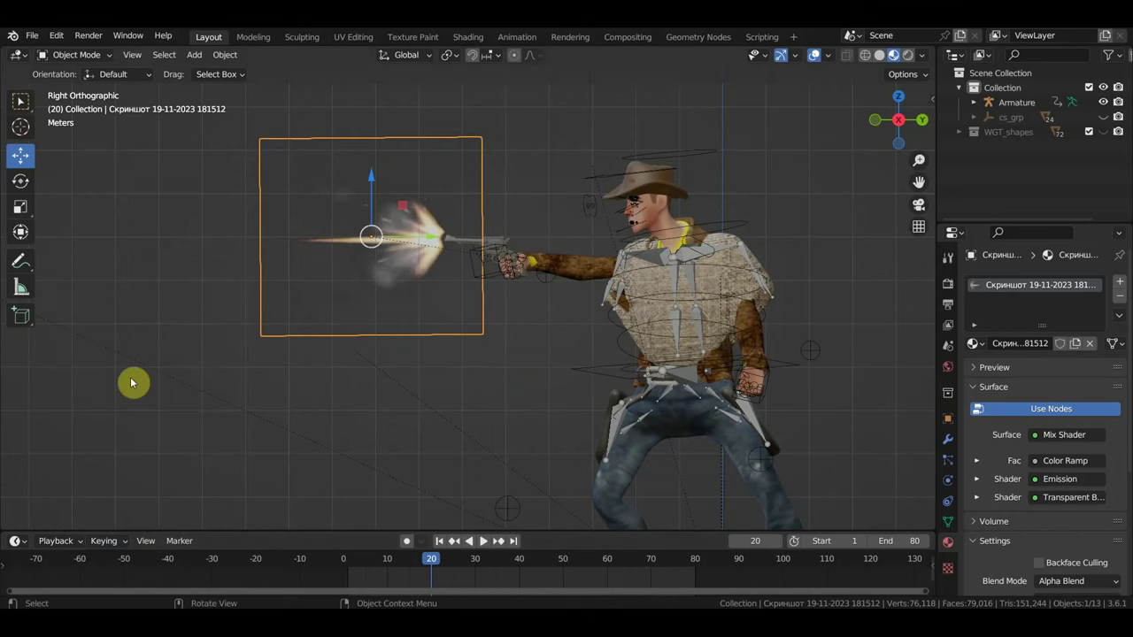
{"action": "key", "text": "s"}
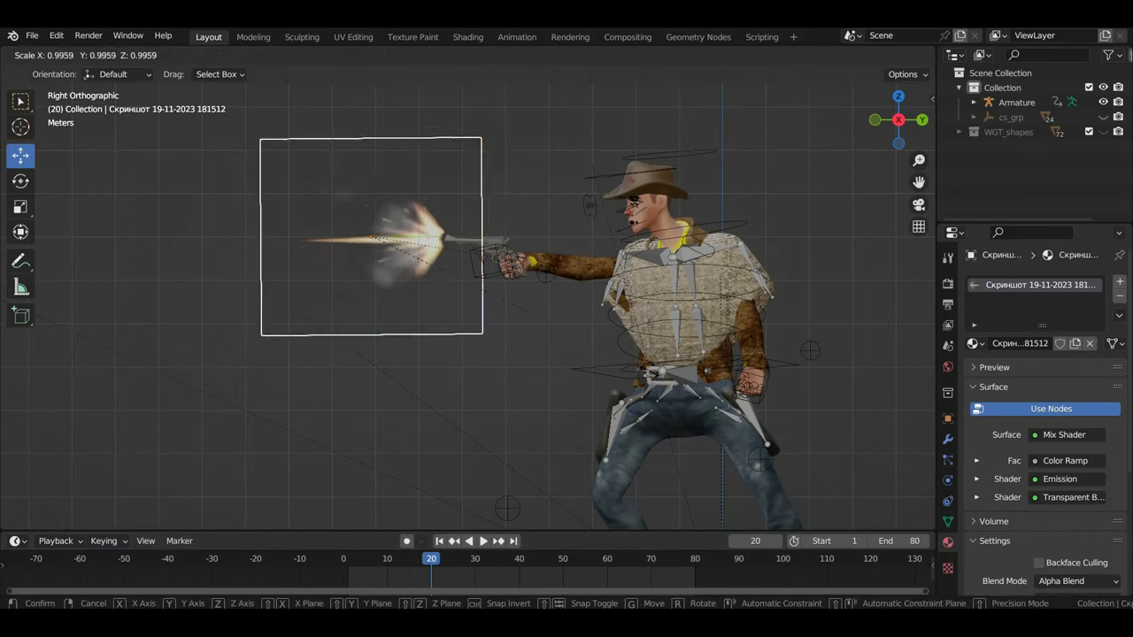
{"action": "left_click", "coordinate": [387, 249]}
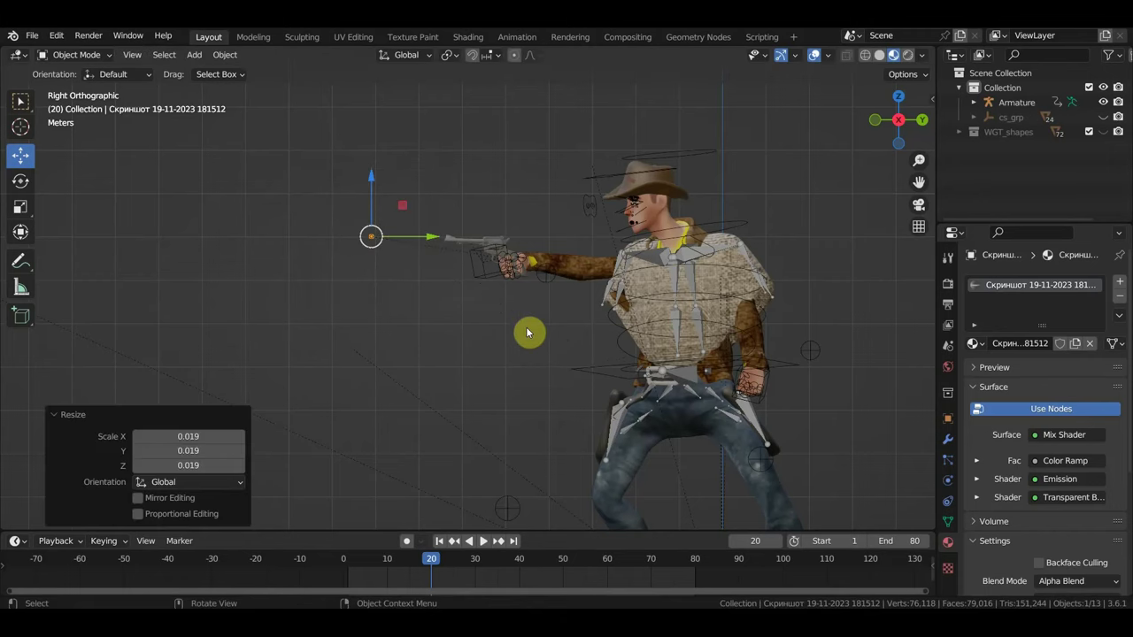
{"action": "key", "text": "s"}
{"action": "left_click", "coordinate": [486, 309]}
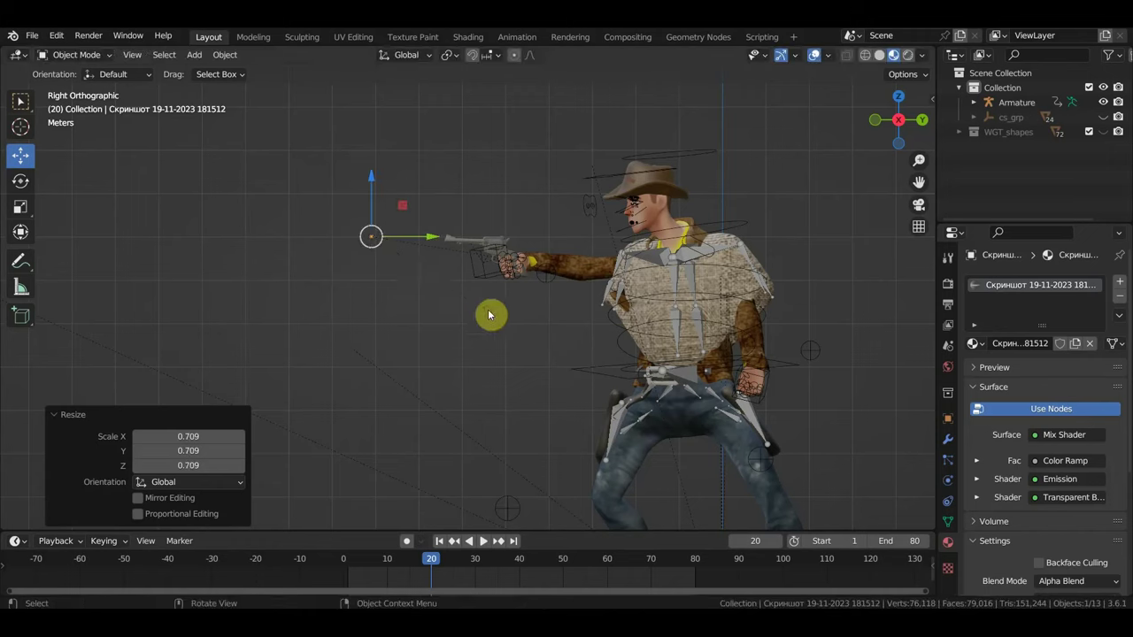
{"action": "key", "text": "s"}
{"action": "left_click", "coordinate": [498, 308]}
{"action": "key", "text": "i"}
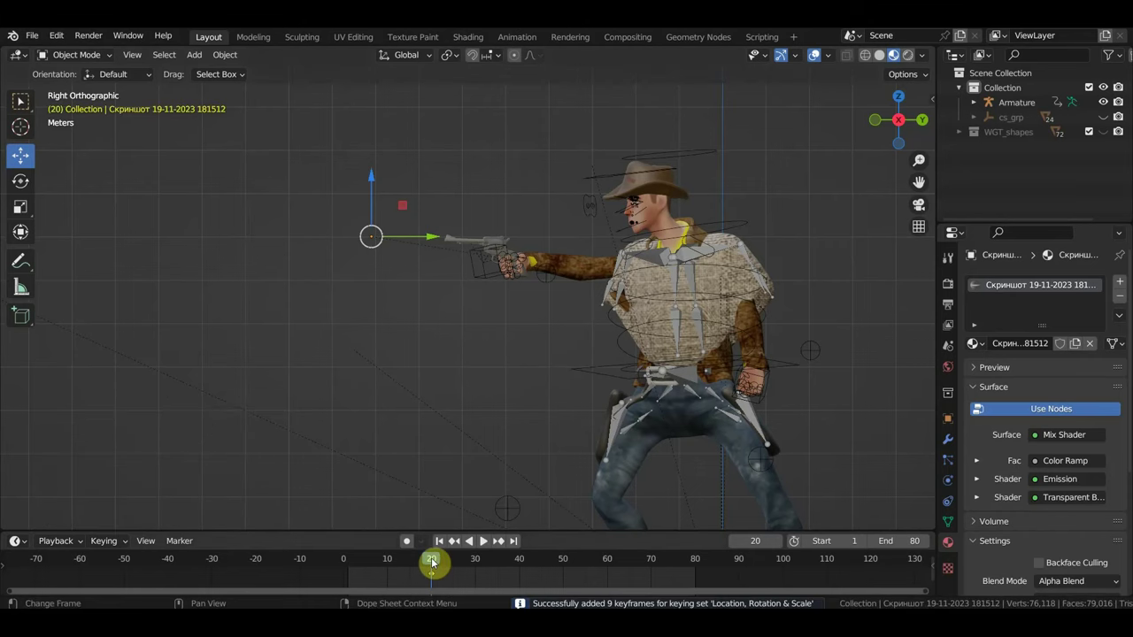
Step: At frame 28, scale the flash plane to full size at the revolver muzzle and keyframe it
{"action": "key", "text": "space"}
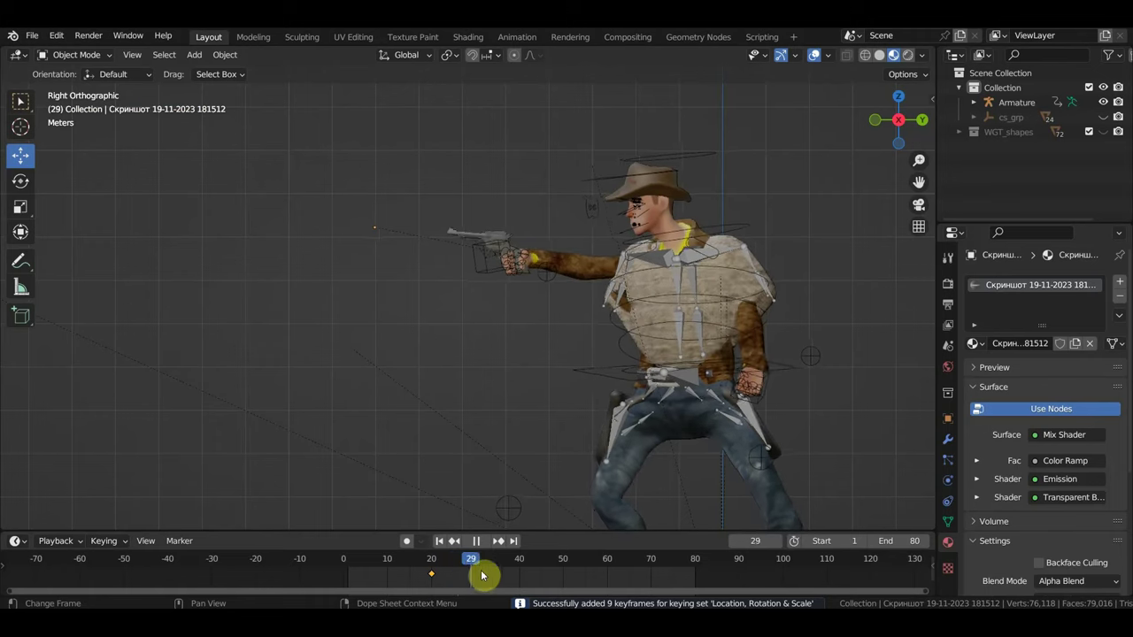
{"action": "left_click_drag", "start_coordinate": [499, 578], "coordinate": [466, 577]}
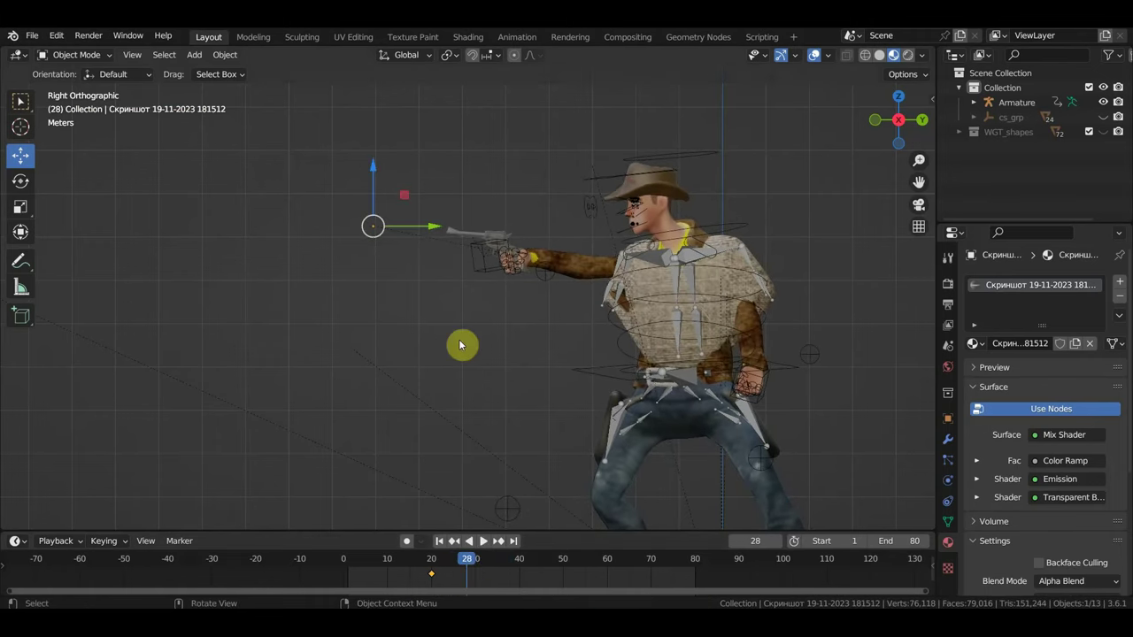
{"action": "key", "text": "s"}
{"action": "left_click", "coordinate": [109, 375]}
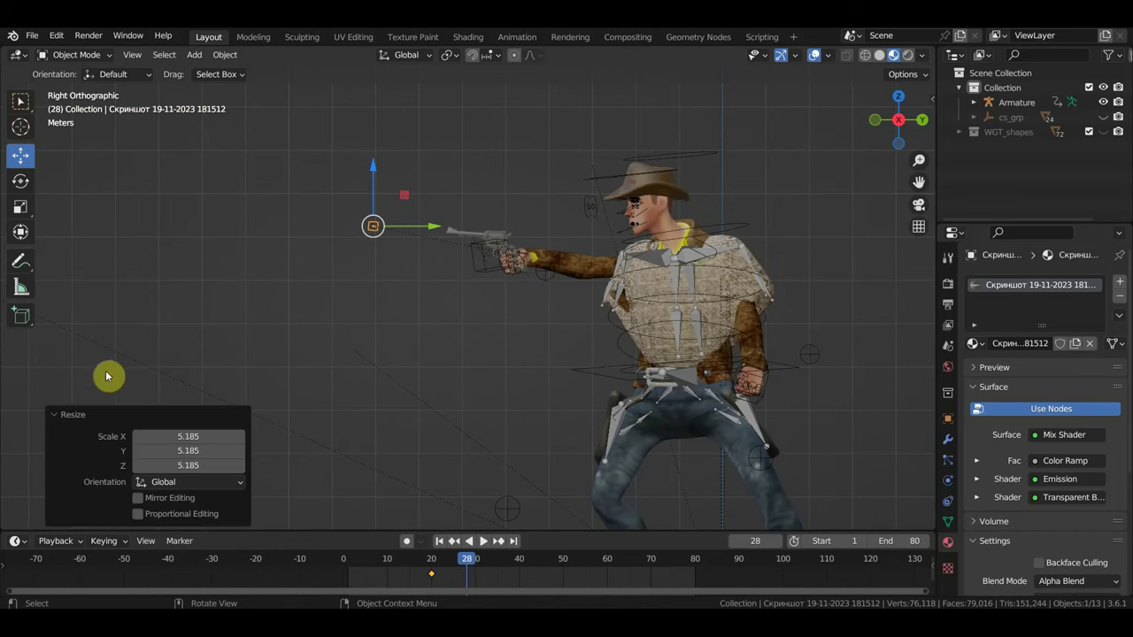
{"action": "key", "text": "s"}
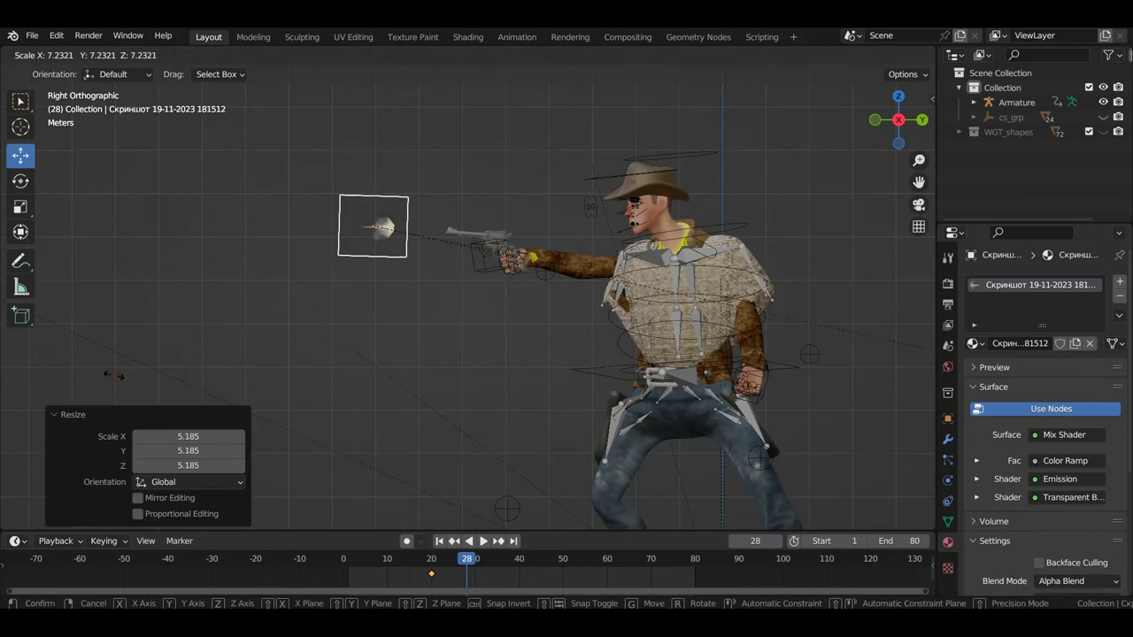
{"action": "left_click", "coordinate": [30, 370]}
{"action": "key", "text": "s"}
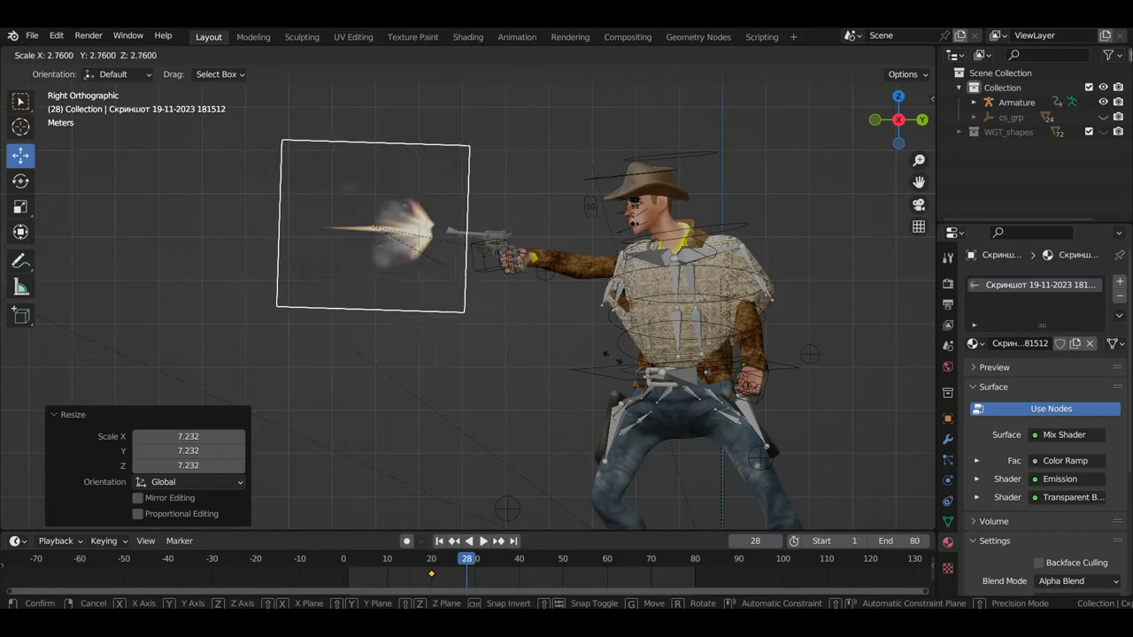
{"action": "left_click", "coordinate": [618, 361]}
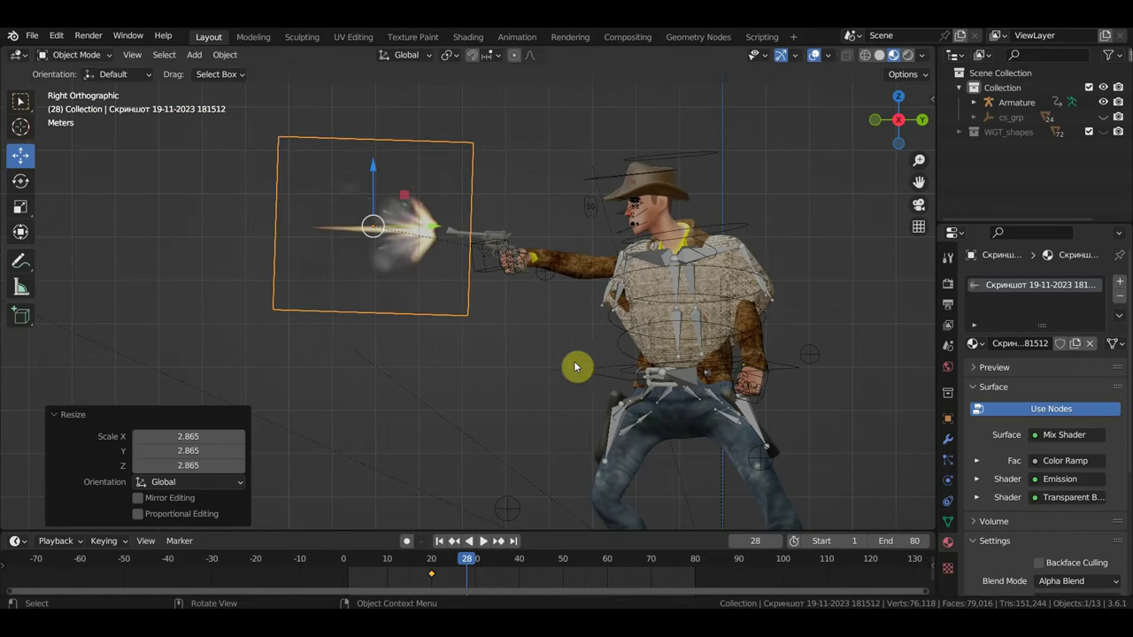
{"action": "key", "text": "s"}
{"action": "left_click", "coordinate": [453, 329]}
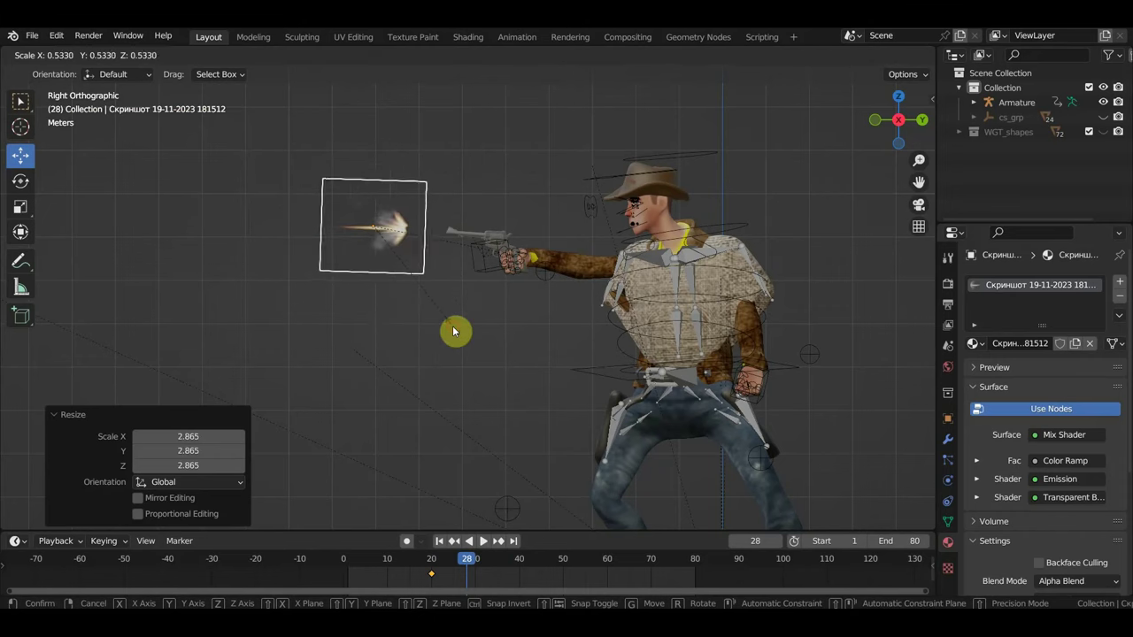
{"action": "key", "text": "g"}
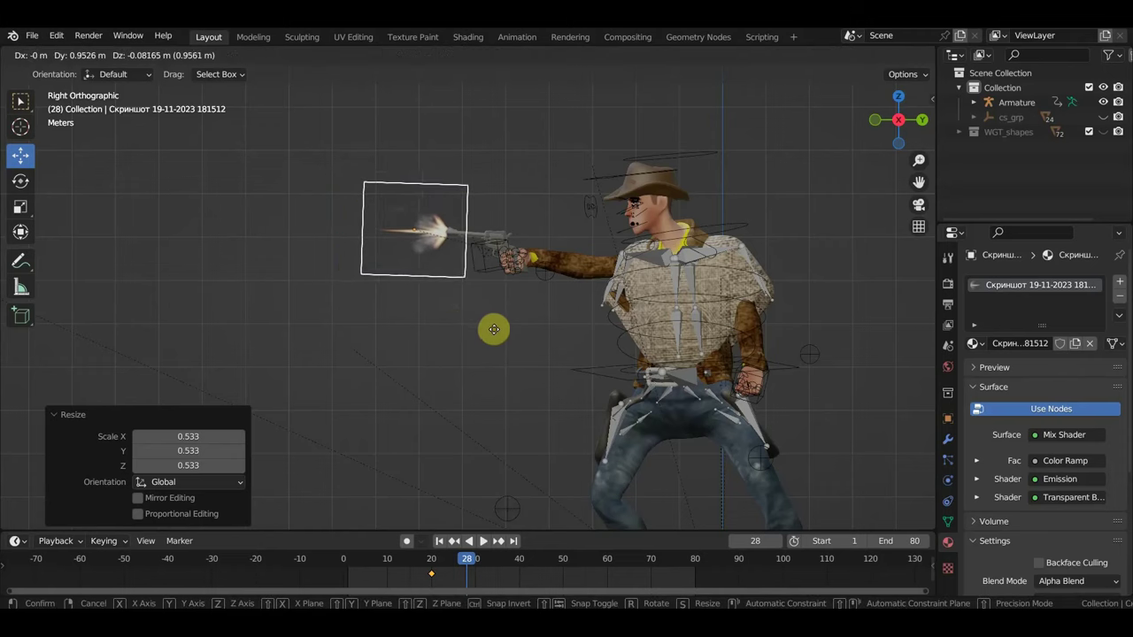
{"action": "left_click", "coordinate": [493, 333]}
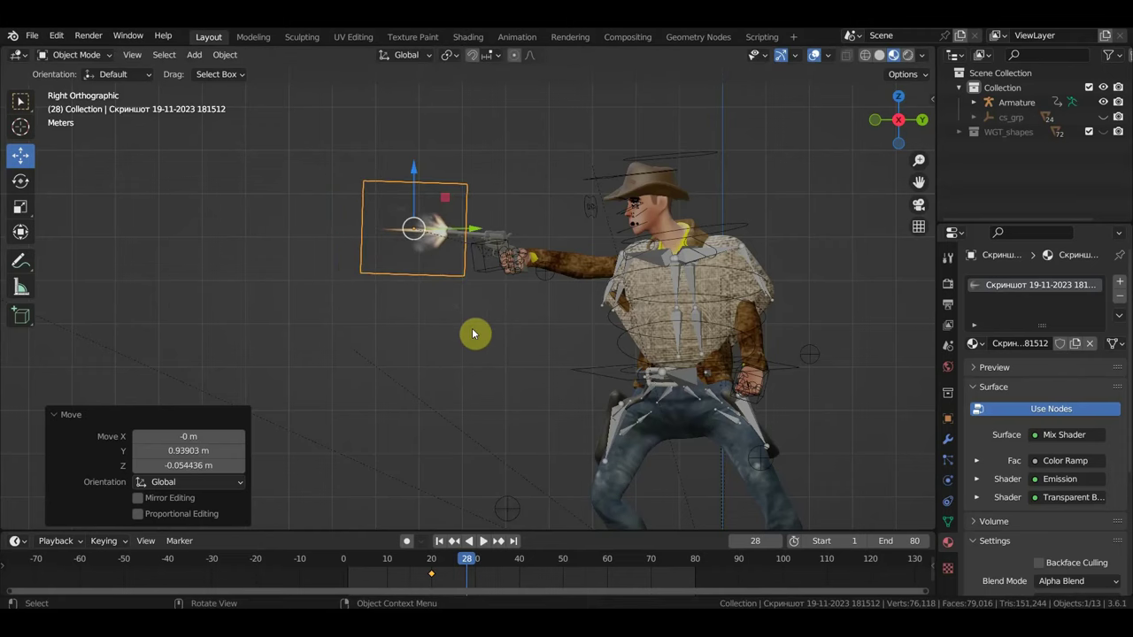
{"action": "key", "text": "i"}
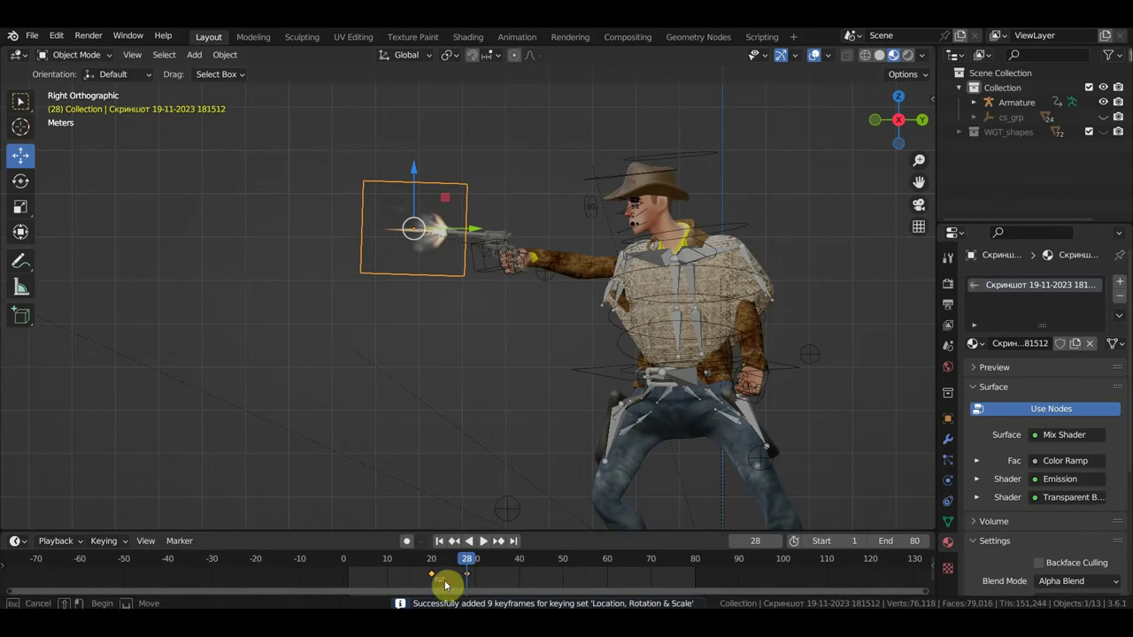
Step: Copy the frame-20 keyframe to frame 32 and play the animation to review the flash
{"action": "mouse_move", "coordinate": [418, 567]}
{"action": "left_mouse_down"}
{"action": "mouse_move", "coordinate": [426, 579]}
{"action": "mouse_move", "coordinate": [464, 576]}
{"action": "left_mouse_up"}
{"action": "left_click", "coordinate": [479, 575]}
{"action": "key", "text": "space"}
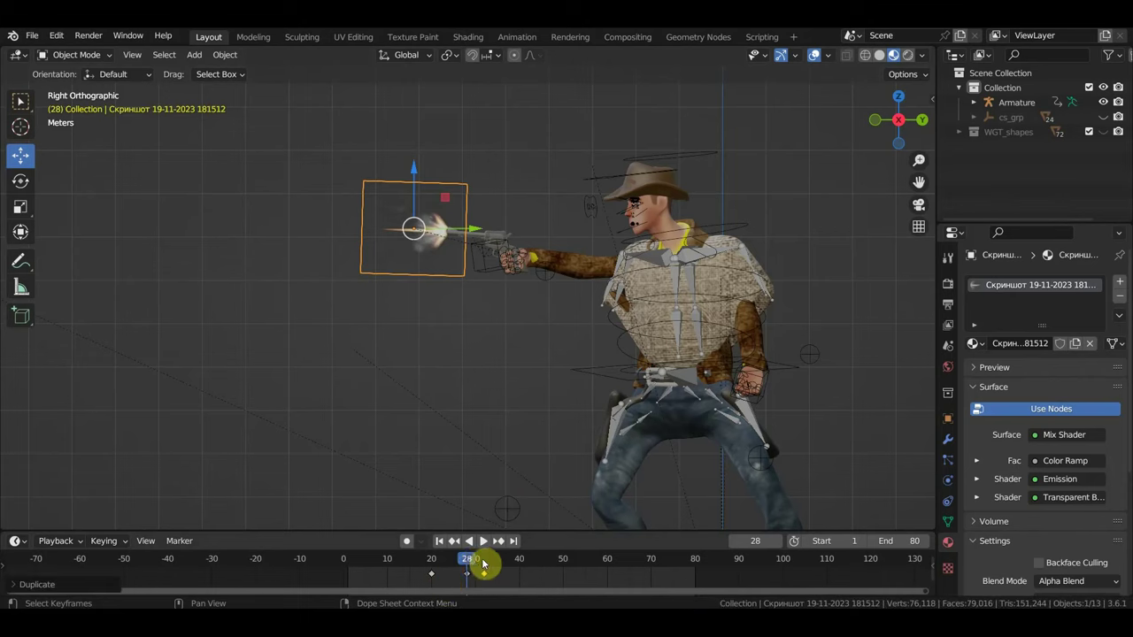
{"action": "mouse_move", "coordinate": [497, 568]}
{"action": "left_mouse_down"}
{"action": "mouse_move", "coordinate": [456, 564]}
{"action": "mouse_move", "coordinate": [467, 570]}
{"action": "mouse_move", "coordinate": [443, 573]}
{"action": "mouse_move", "coordinate": [453, 576]}
{"action": "left_mouse_up"}
{"action": "key", "text": "space"}
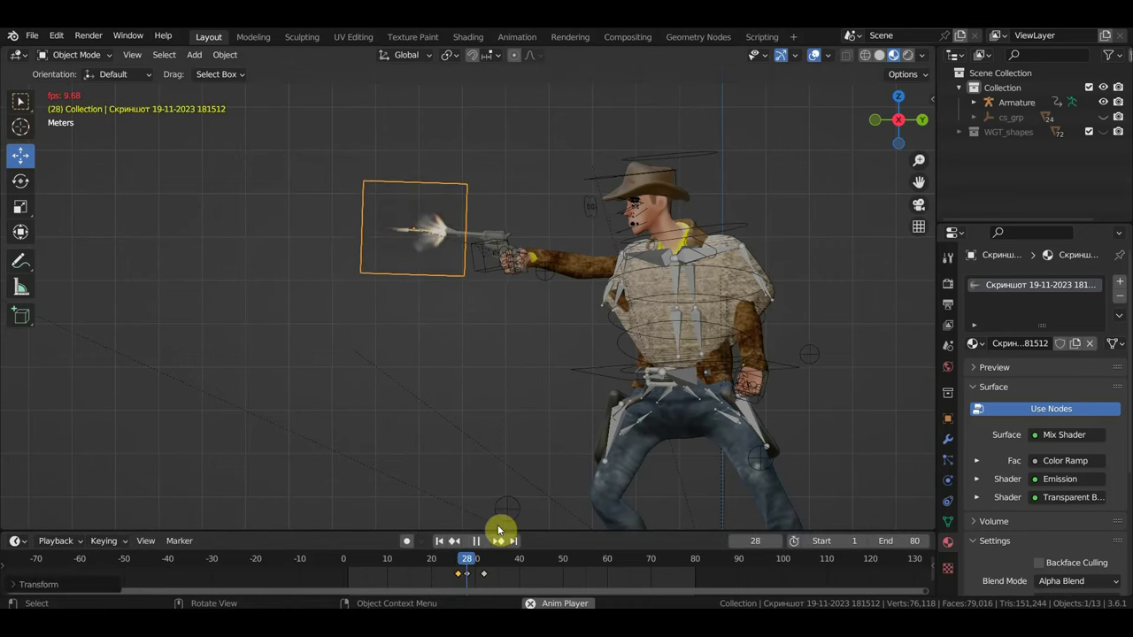
{"action": "key", "text": "space"}
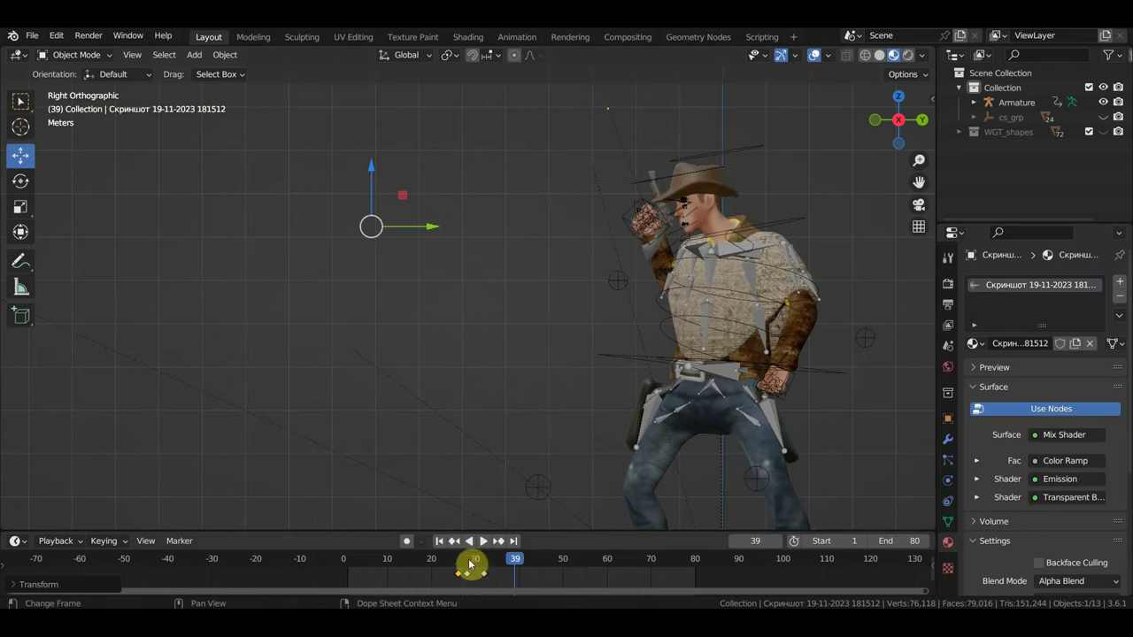
{"action": "left_click", "coordinate": [470, 563]}
{"action": "key", "text": "space"}
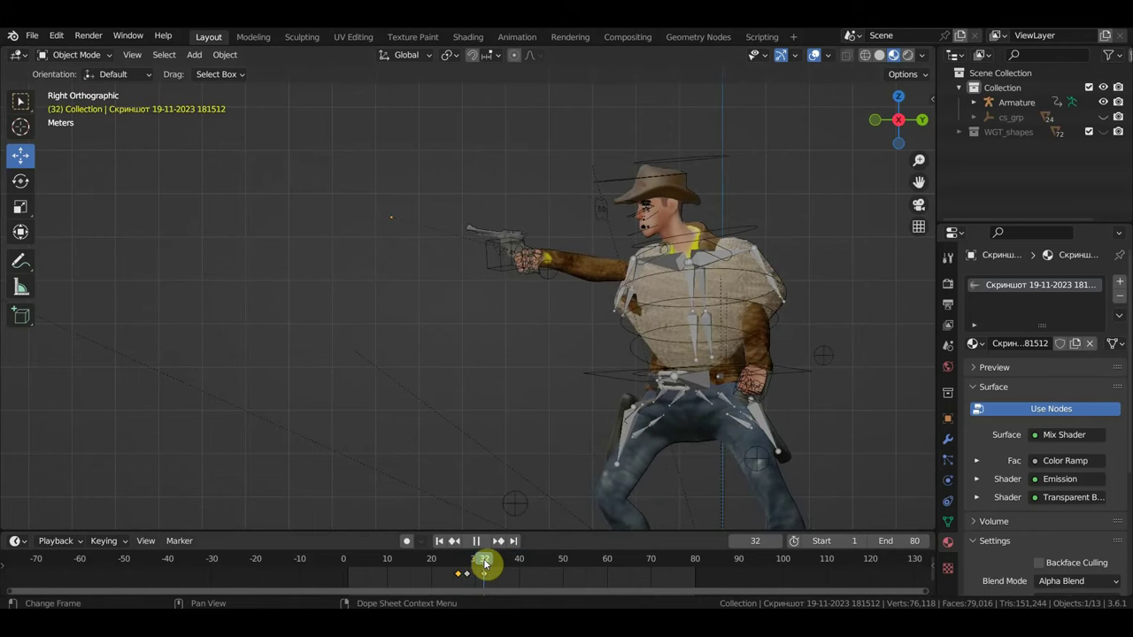
{"action": "key", "text": "space"}
Step: Shift the frame-32 keyframe four frames later and the earlier keyframe three frames later, then check timing
{"action": "left_click", "coordinate": [485, 575]}
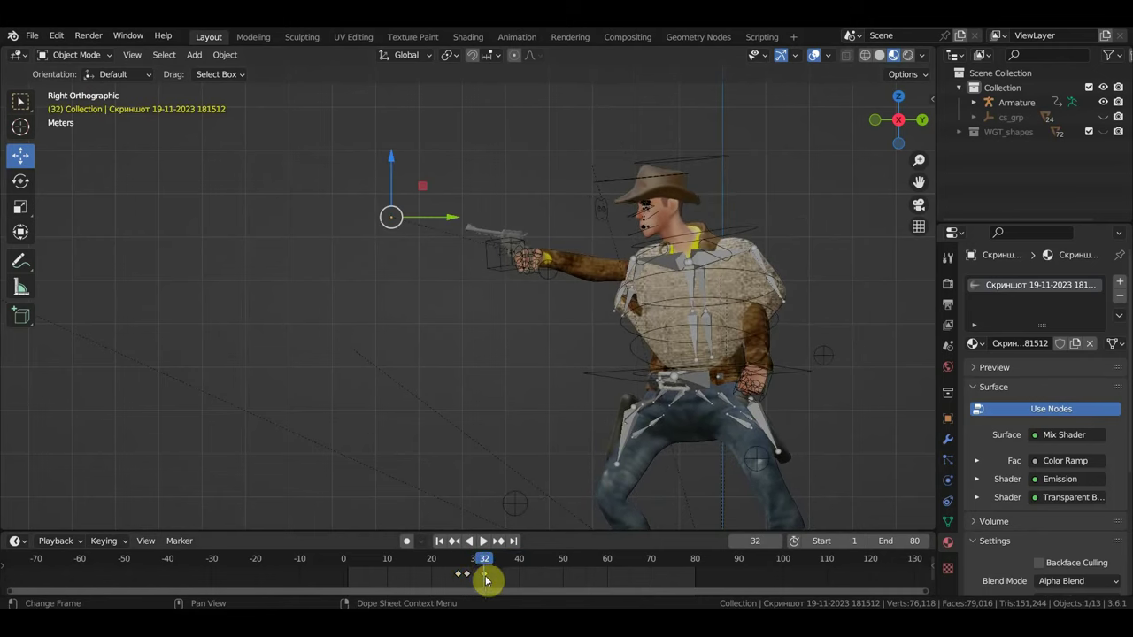
{"action": "left_click_drag", "start_coordinate": [485, 580], "coordinate": [494, 577]}
{"action": "left_click", "coordinate": [464, 570]}
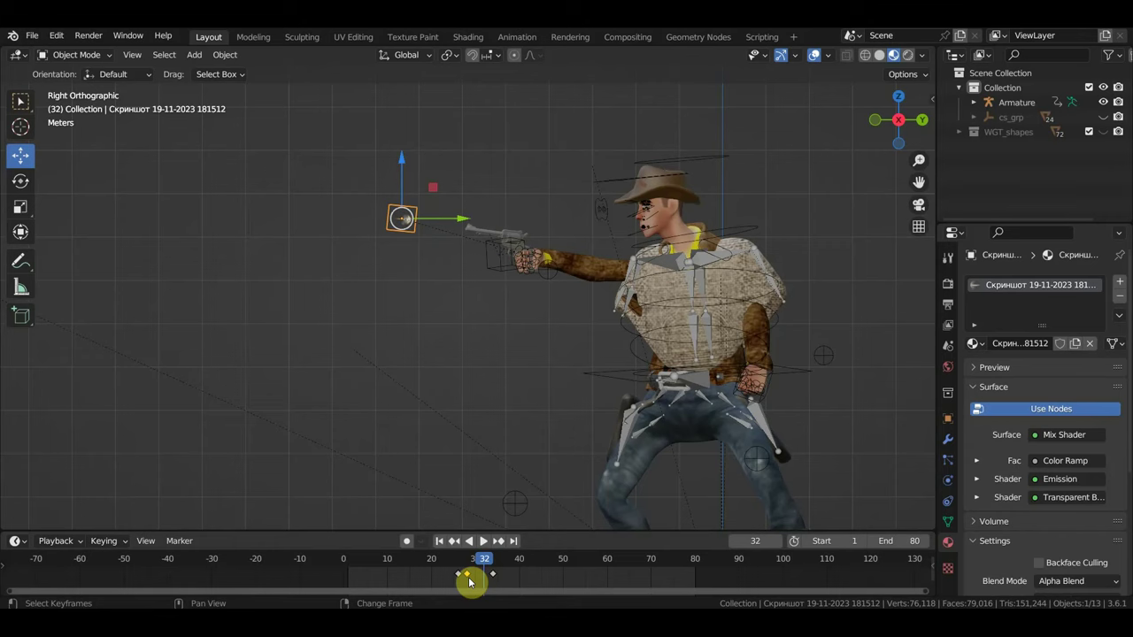
{"action": "mouse_move", "coordinate": [469, 578]}
{"action": "left_mouse_down"}
{"action": "mouse_move", "coordinate": [490, 575]}
{"action": "mouse_move", "coordinate": [444, 558]}
{"action": "left_mouse_up"}
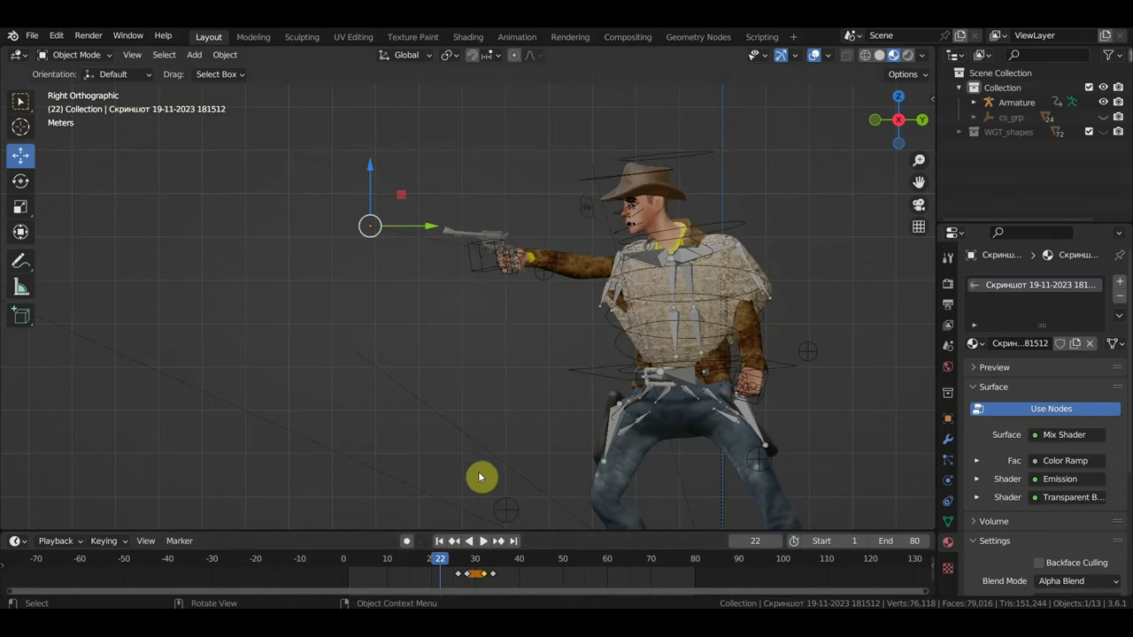
{"action": "key", "text": "space"}
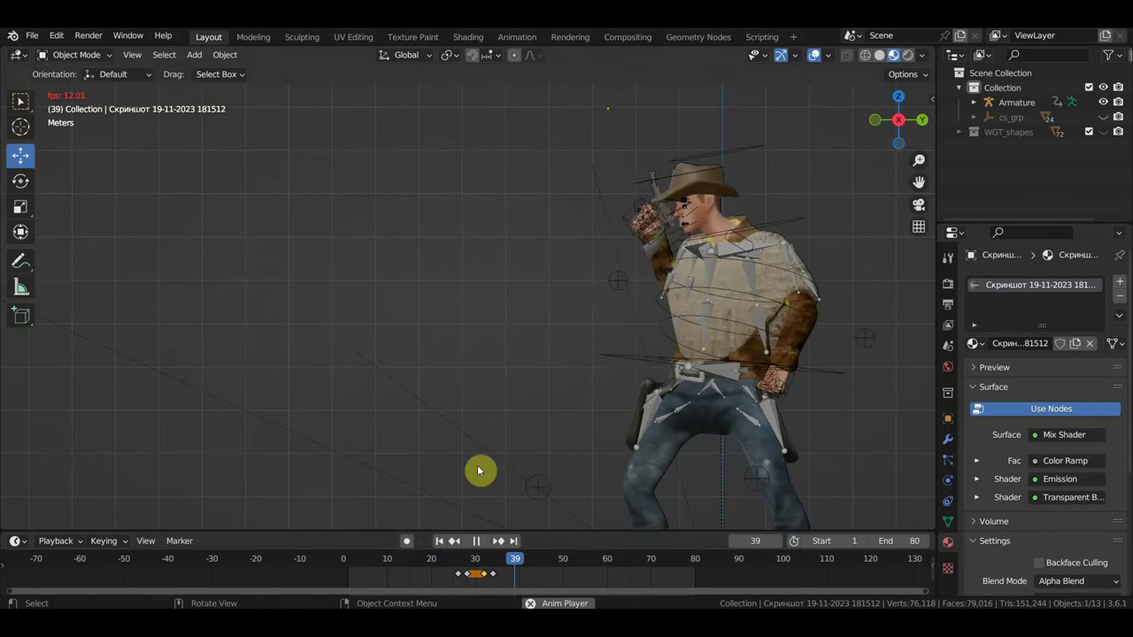
{"action": "key", "text": "space"}
Step: Move the flash to the revolver muzzle at frame 26, key its transform, and enlarge the timeline
{"action": "left_click", "coordinate": [460, 567]}
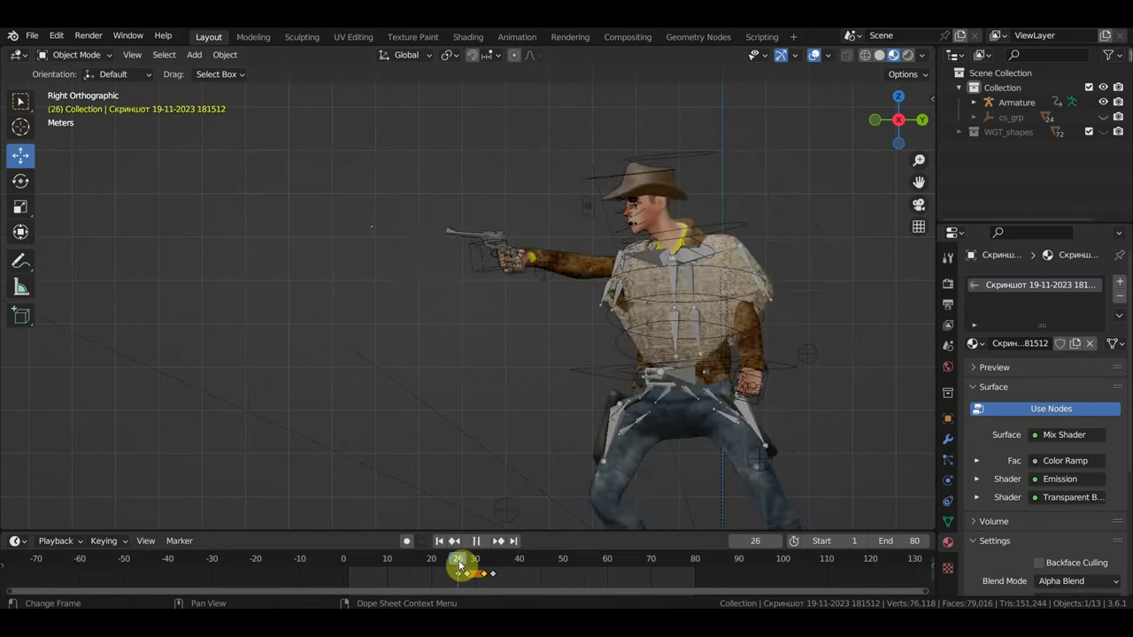
{"action": "key", "text": "space"}
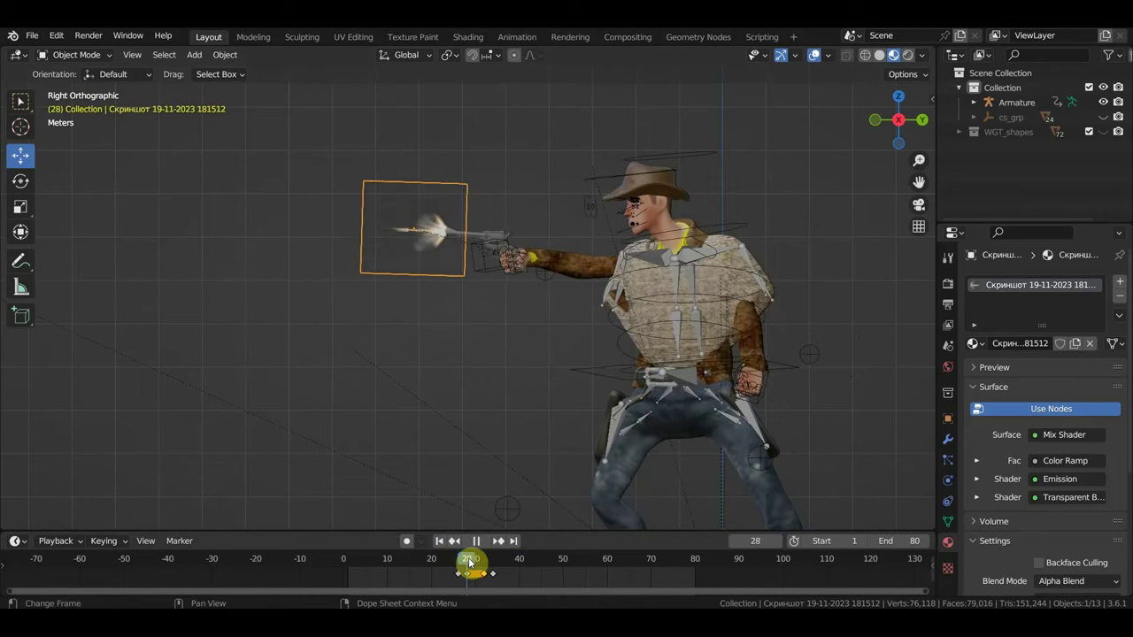
{"action": "left_click_drag", "start_coordinate": [469, 563], "coordinate": [459, 569]}
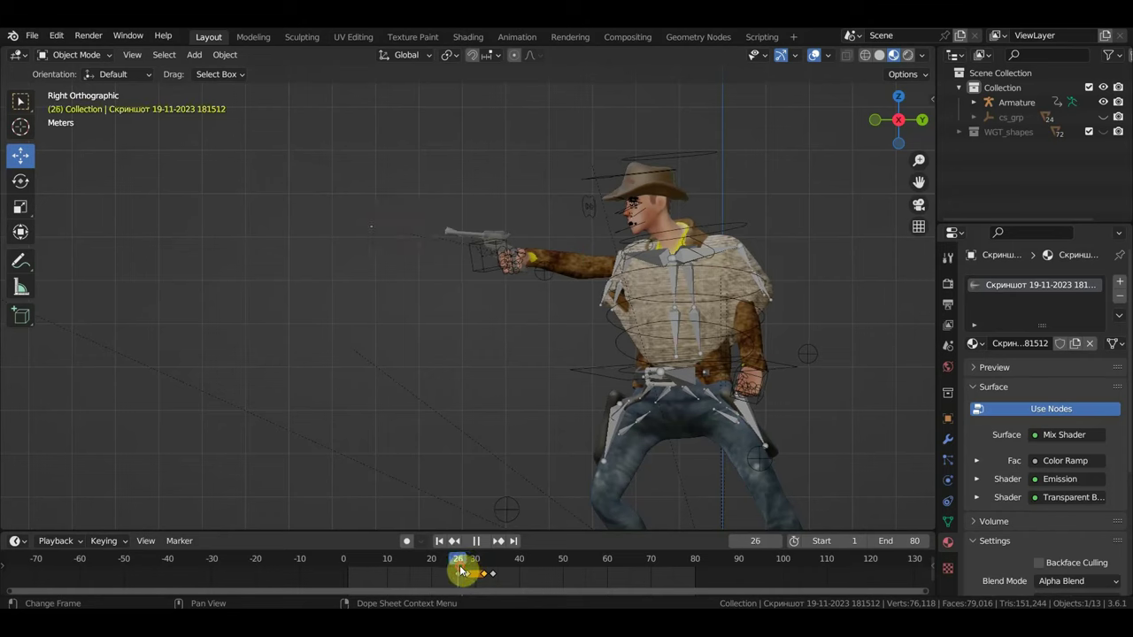
{"action": "left_click_drag", "start_coordinate": [378, 231], "coordinate": [447, 232]}
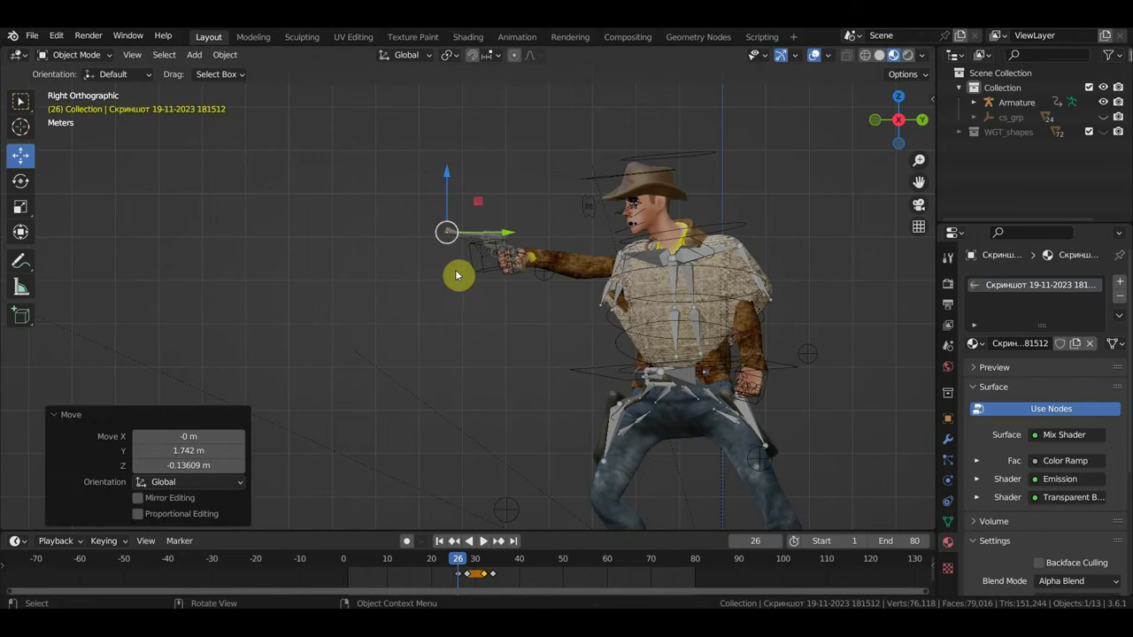
{"action": "key", "text": "i"}
{"action": "scroll", "coordinate": [483, 582], "scroll_direction": "up", "scroll_amount": 2}
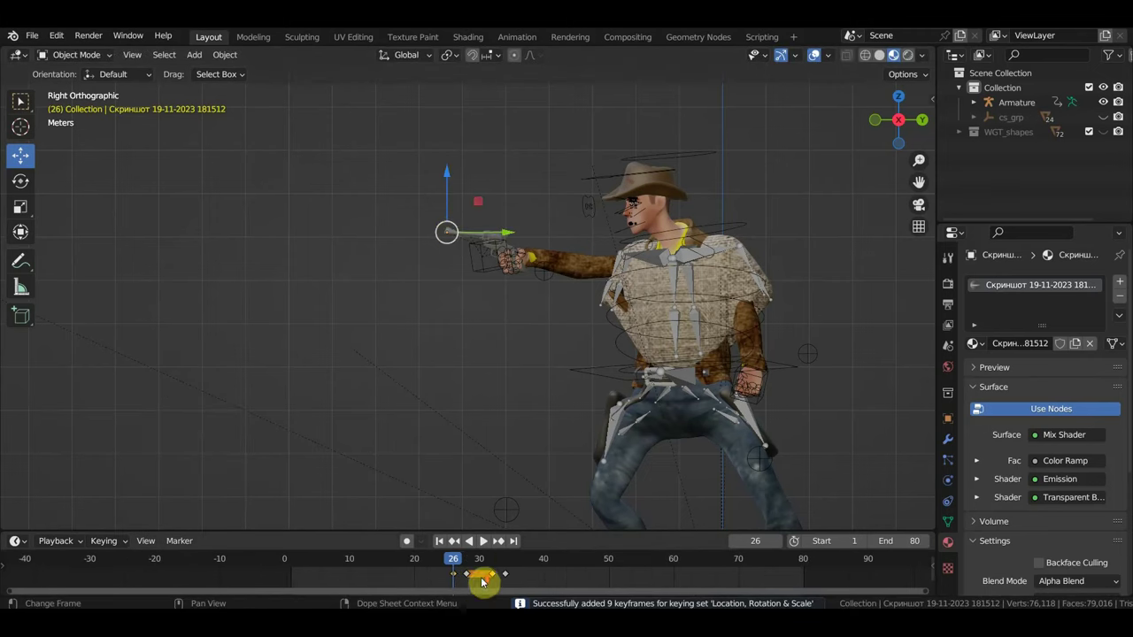
{"action": "left_click_drag", "start_coordinate": [562, 531], "coordinate": [562, 415]}
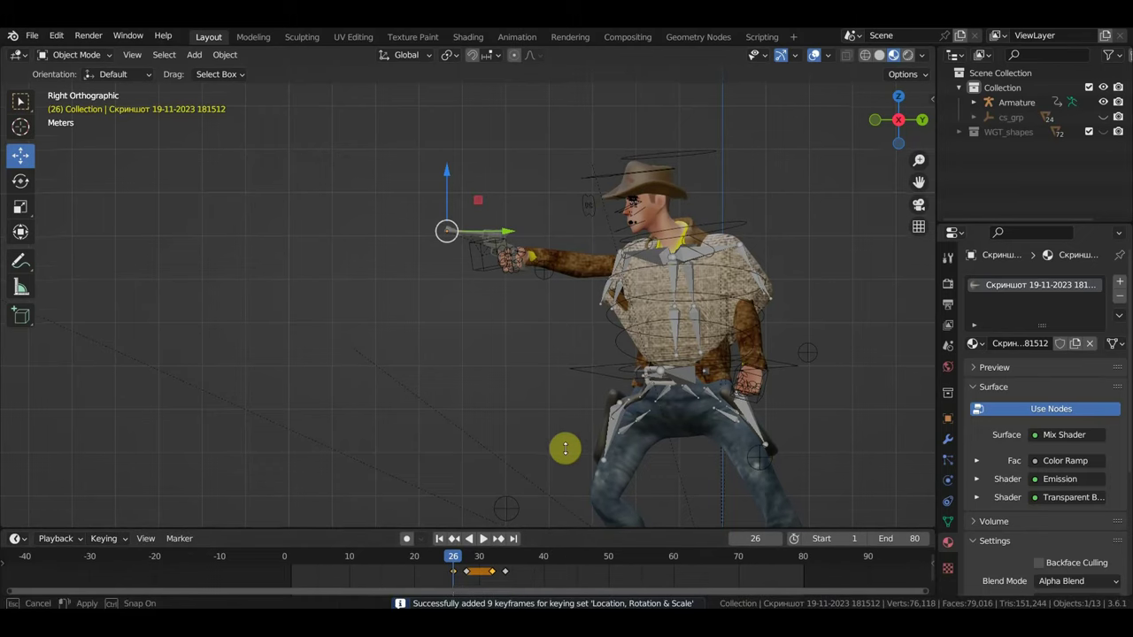
{"action": "scroll", "coordinate": [506, 484], "scroll_direction": "up", "scroll_amount": 3}
Step: Shift the later flash keyframes one frame earlier, leaving keys at frames 28 and 30
{"action": "scroll", "coordinate": [501, 482], "scroll_direction": "up", "scroll_amount": 2}
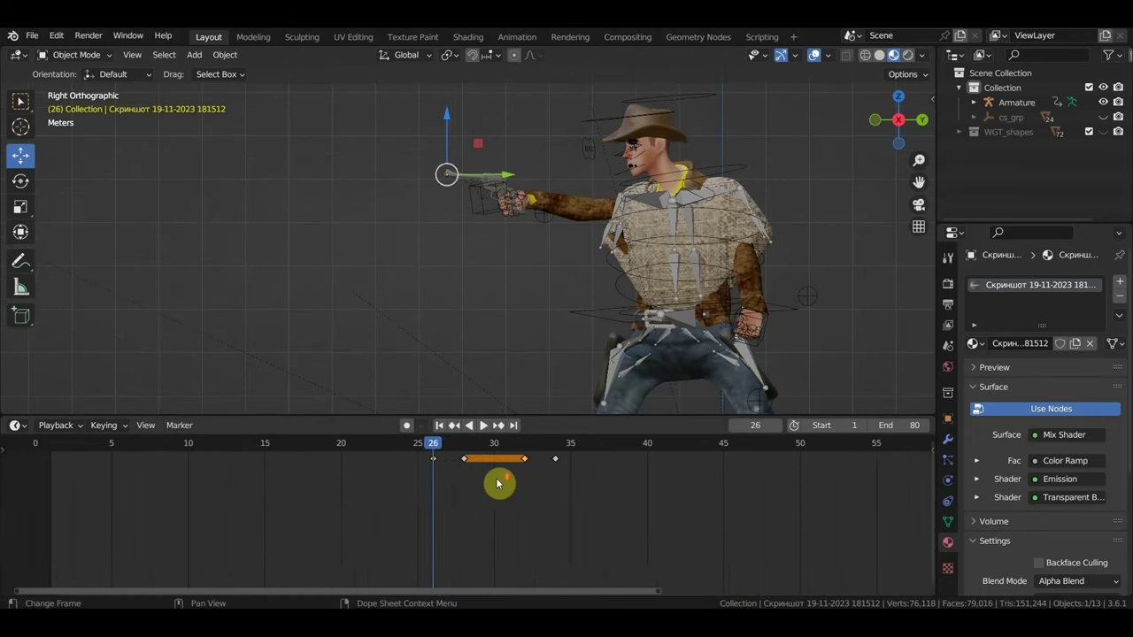
{"action": "scroll", "coordinate": [467, 522], "scroll_direction": "up", "scroll_amount": 2}
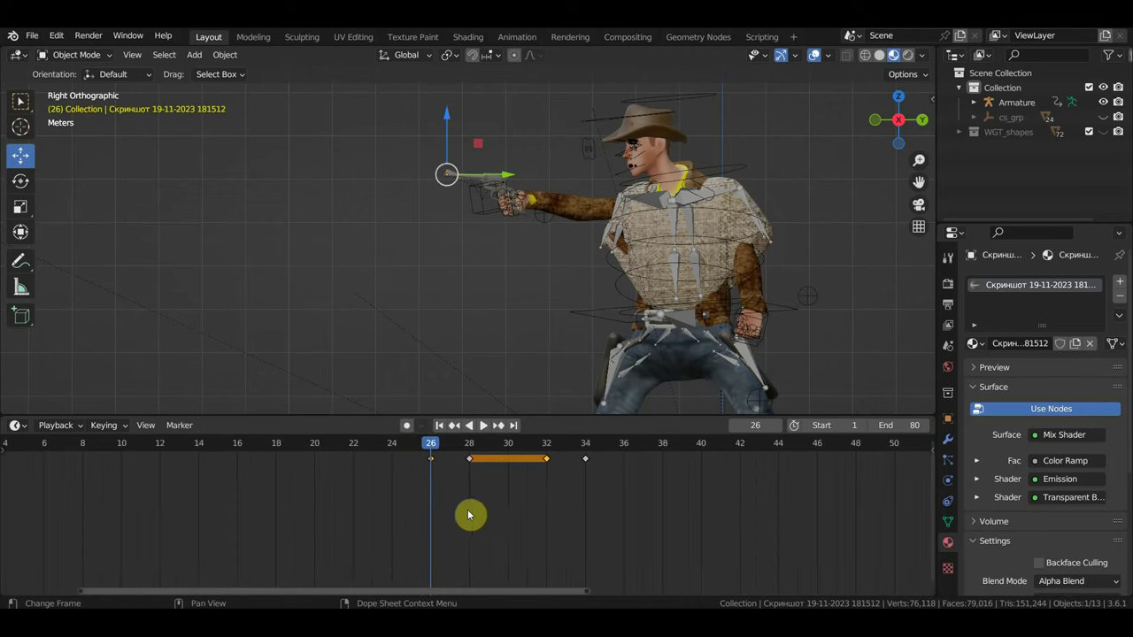
{"action": "key", "text": "space"}
{"action": "left_click_drag", "start_coordinate": [469, 446], "coordinate": [546, 470]}
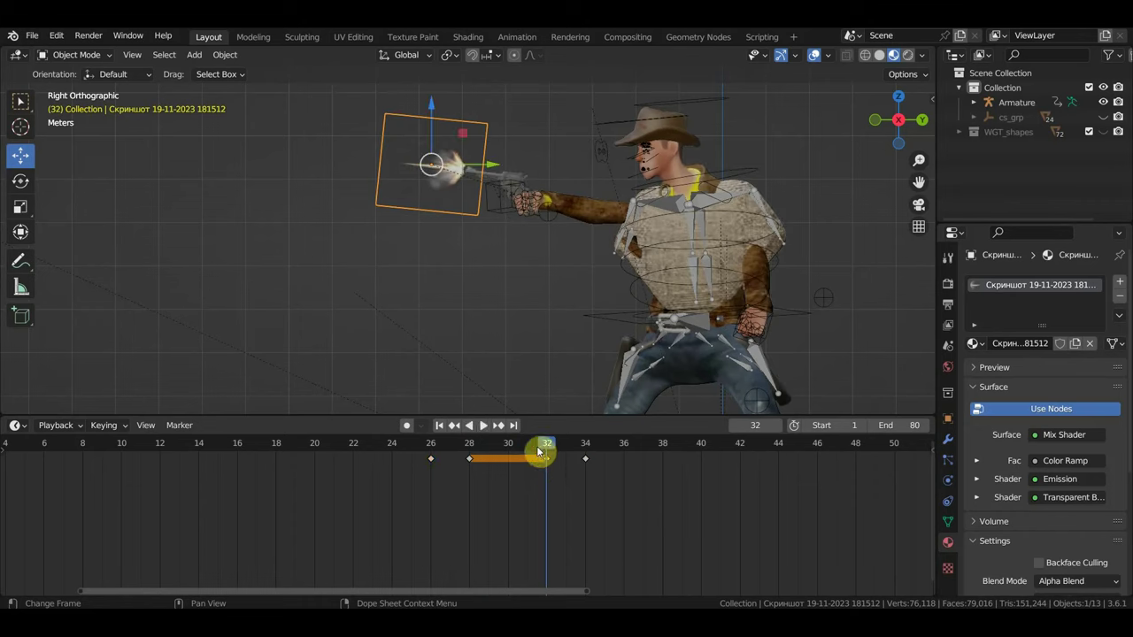
{"action": "left_click_drag", "start_coordinate": [550, 460], "coordinate": [514, 467]}
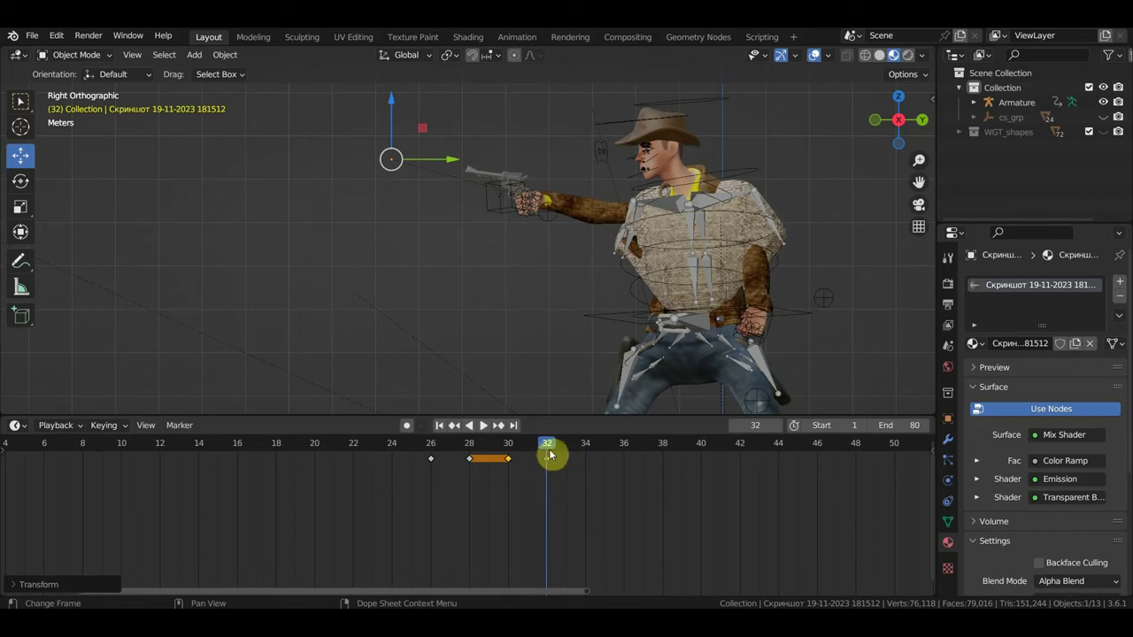
{"action": "left_click", "coordinate": [456, 485]}
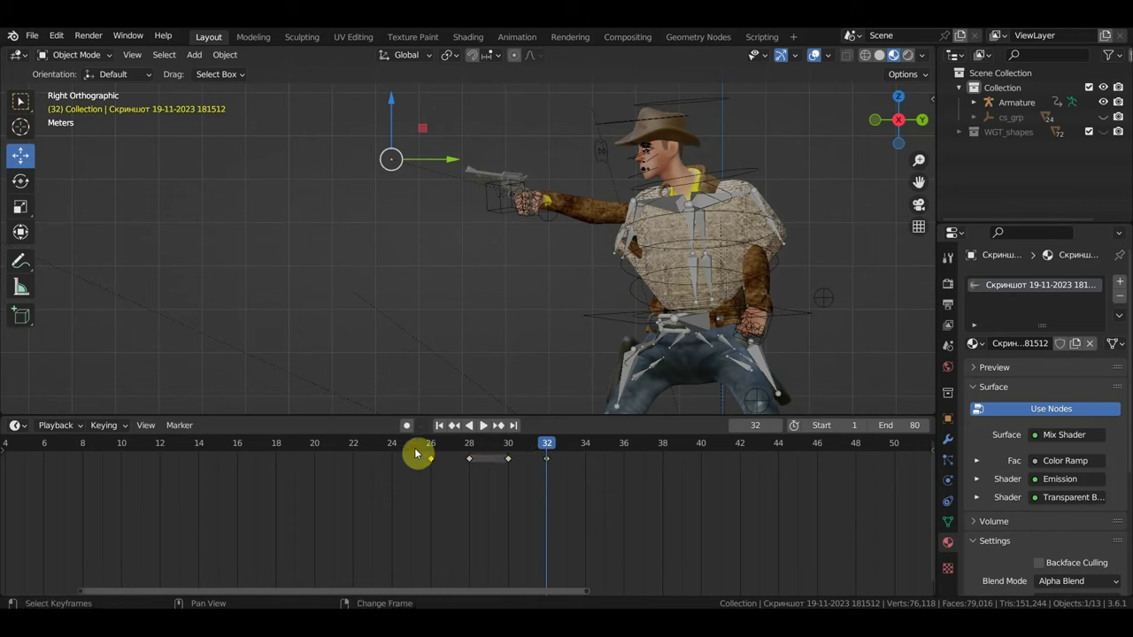
Step: Duplicate the frame-26 keyframe onto frame 32 and replay from frame 26 to watch the flash
{"action": "left_click_drag", "start_coordinate": [416, 453], "coordinate": [549, 464]}
{"action": "left_click", "coordinate": [545, 463]}
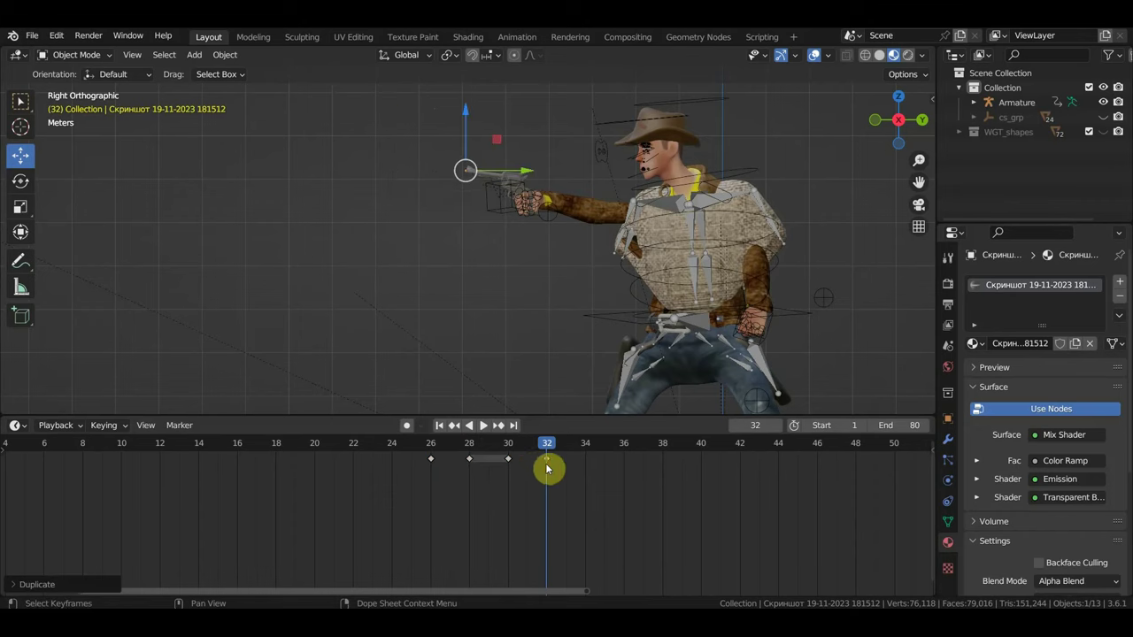
{"action": "left_click", "coordinate": [431, 447]}
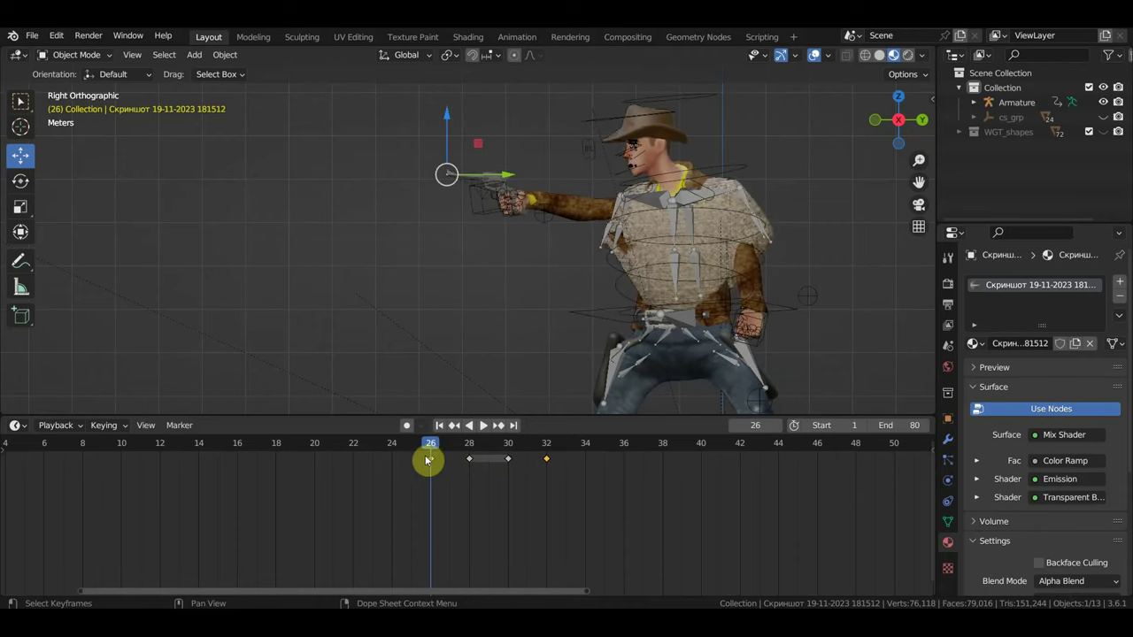
{"action": "key", "text": "space"}
{"action": "key", "text": "space"}
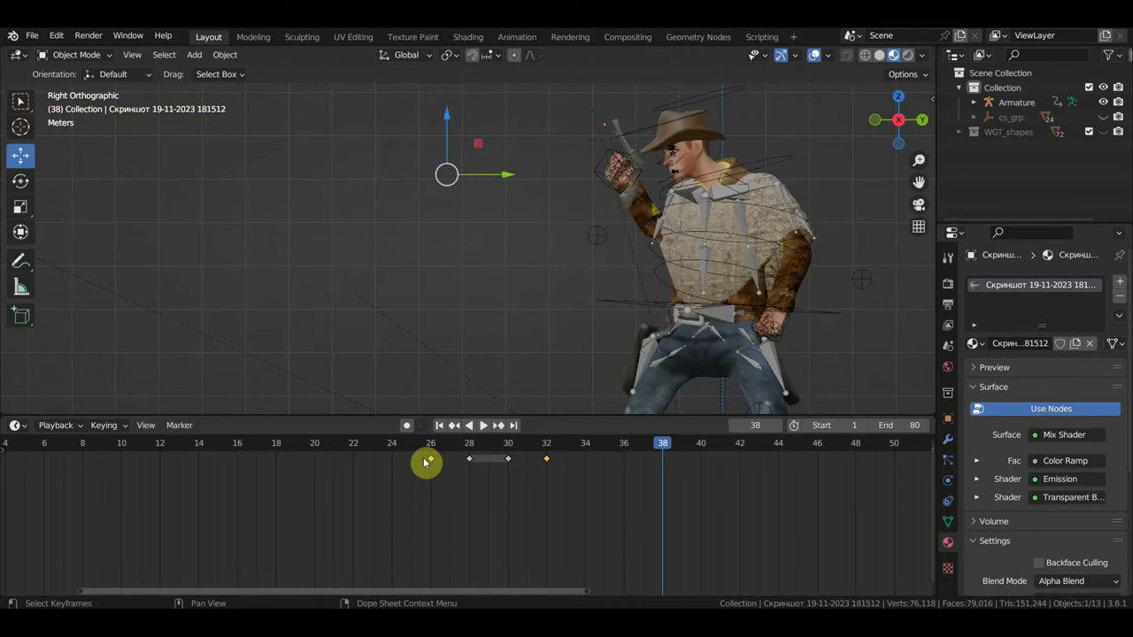
{"action": "left_click", "coordinate": [431, 447]}
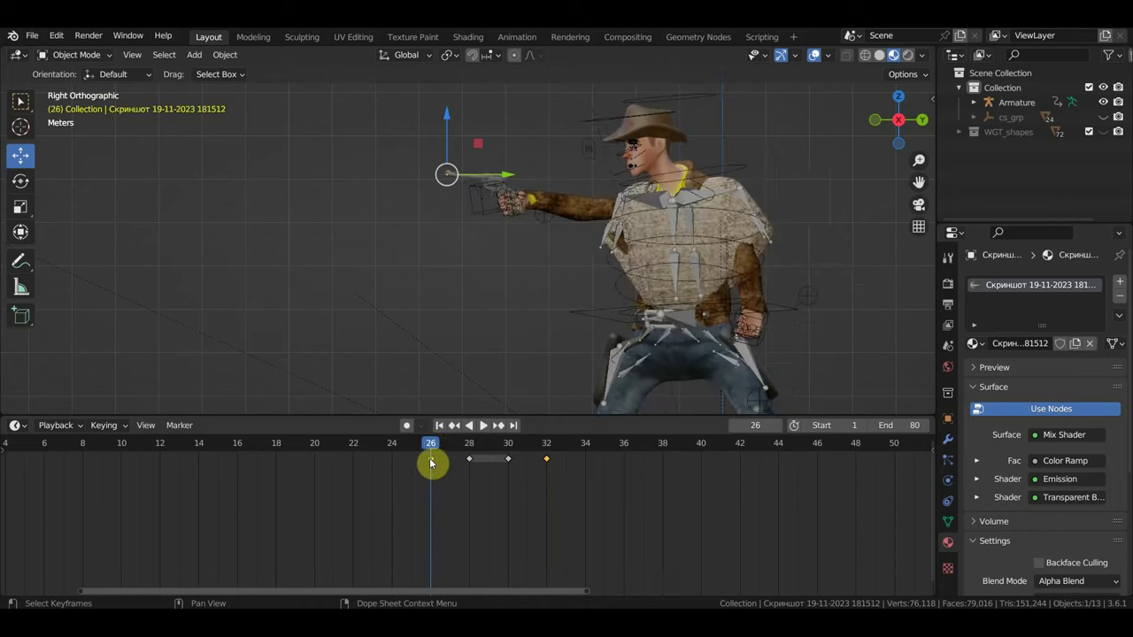
{"action": "key", "text": "space"}
{"action": "key", "text": "space"}
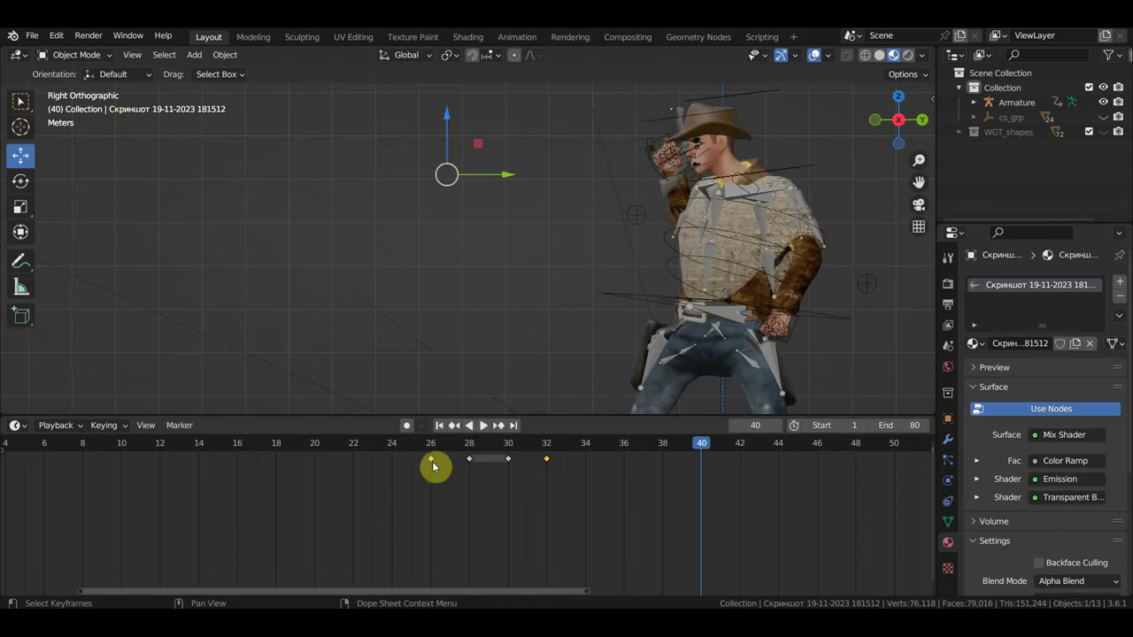
{"action": "mouse_move", "coordinate": [432, 449]}
{"action": "left_mouse_down"}
{"action": "mouse_move", "coordinate": [546, 468]}
{"action": "mouse_move", "coordinate": [434, 466]}
{"action": "mouse_move", "coordinate": [536, 480]}
{"action": "mouse_move", "coordinate": [451, 466]}
{"action": "left_mouse_up"}
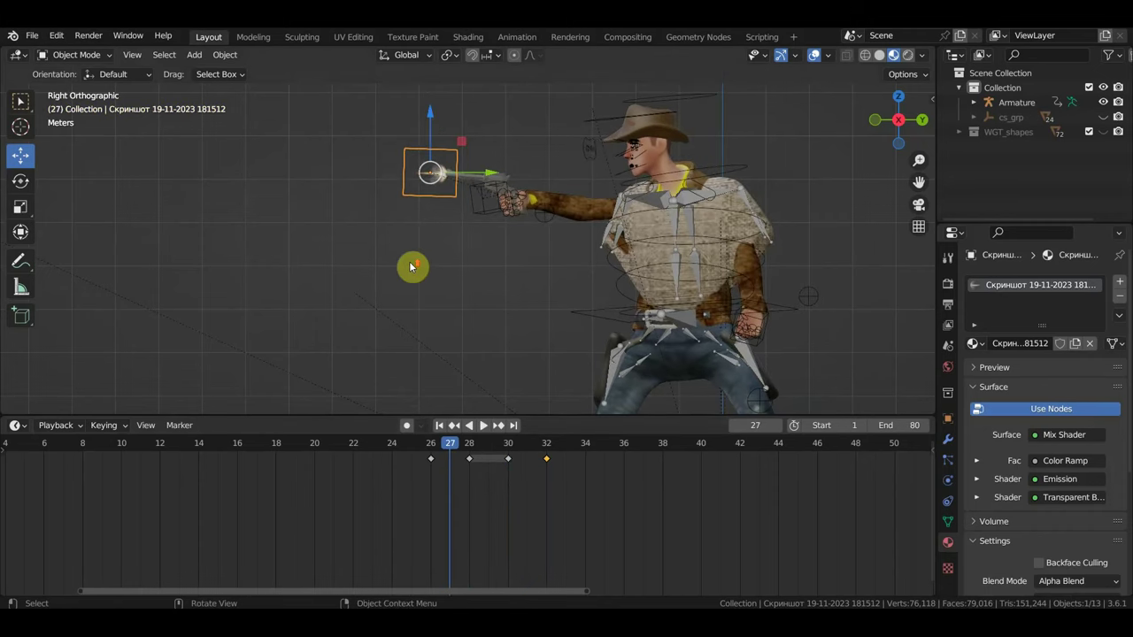
Step: Slide the flash plane 0.2503 m along X in front of the muzzle and keyframe it at frame 27
{"action": "scroll", "coordinate": [416, 264], "scroll_direction": "up", "scroll_amount": 1}
{"action": "scroll", "coordinate": [520, 239], "scroll_direction": "up", "scroll_amount": 2}
{"action": "scroll", "coordinate": [520, 271], "scroll_direction": "up", "scroll_amount": 3}
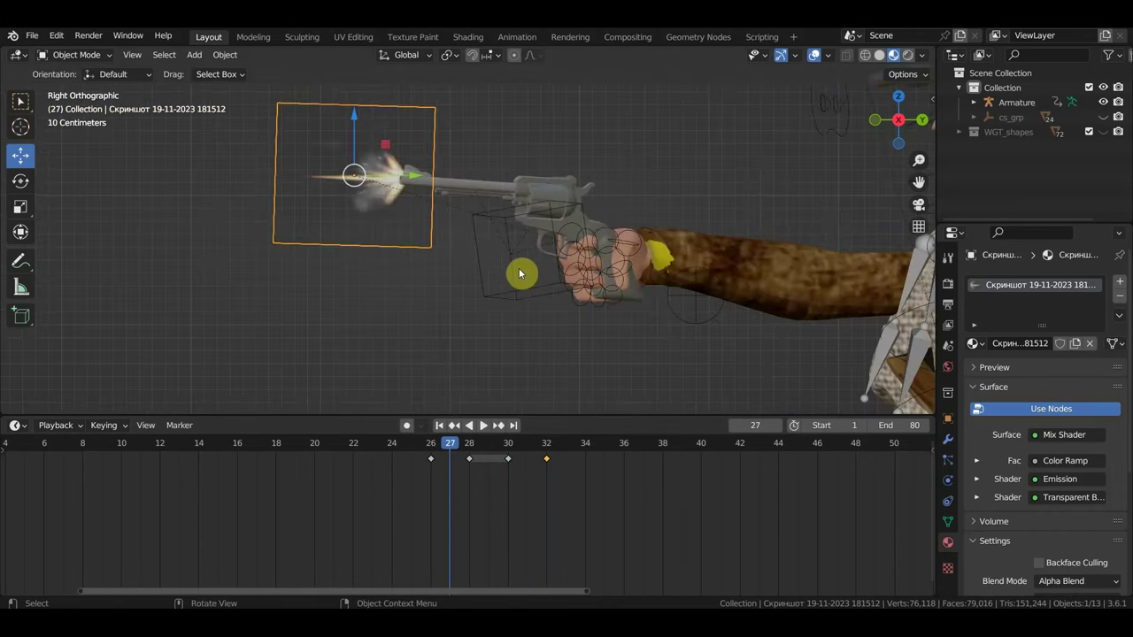
{"action": "mouse_move", "coordinate": [521, 273]}
{"action": "middle_mouse_down"}
{"action": "mouse_move", "coordinate": [637, 308]}
{"action": "mouse_move", "coordinate": [616, 284]}
{"action": "middle_mouse_up"}
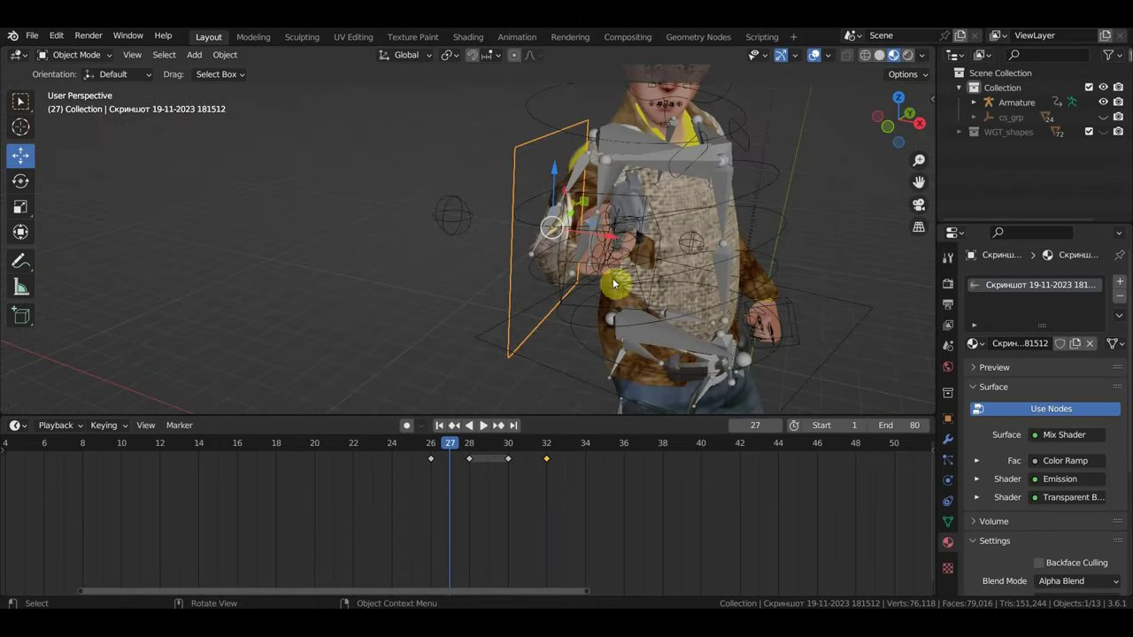
{"action": "key", "text": "g"}
{"action": "key", "text": "x"}
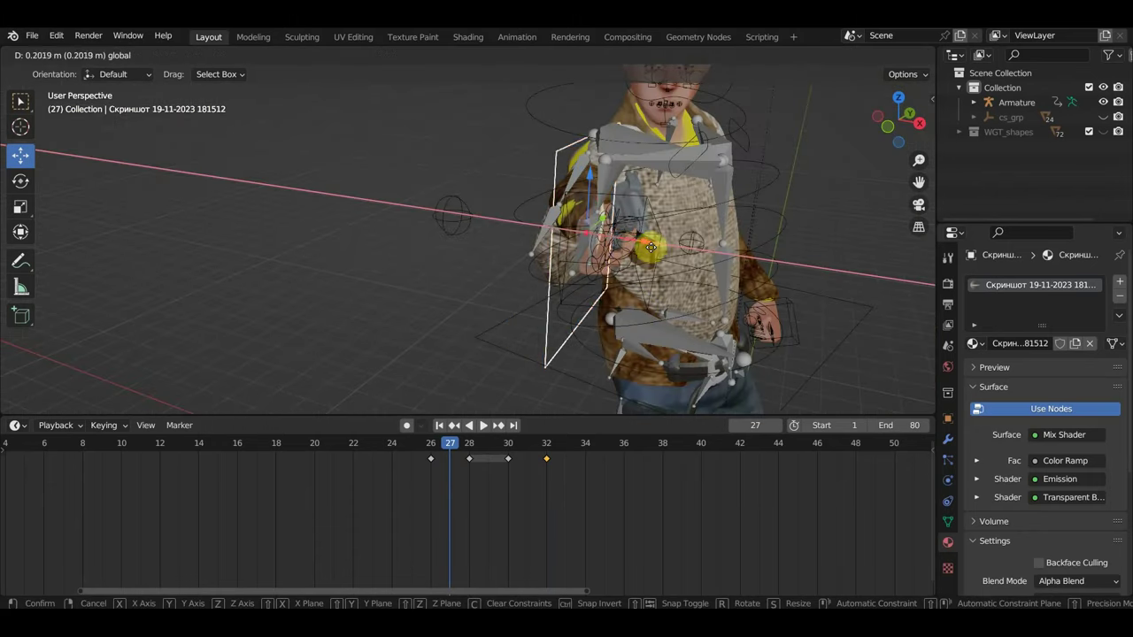
{"action": "left_click", "coordinate": [615, 277]}
{"action": "scroll", "coordinate": [614, 277], "scroll_direction": "up", "scroll_amount": 2}
{"action": "middle_click_drag", "start_coordinate": [614, 277], "coordinate": [576, 324]}
{"action": "key", "text": "g"}
{"action": "key", "text": "x"}
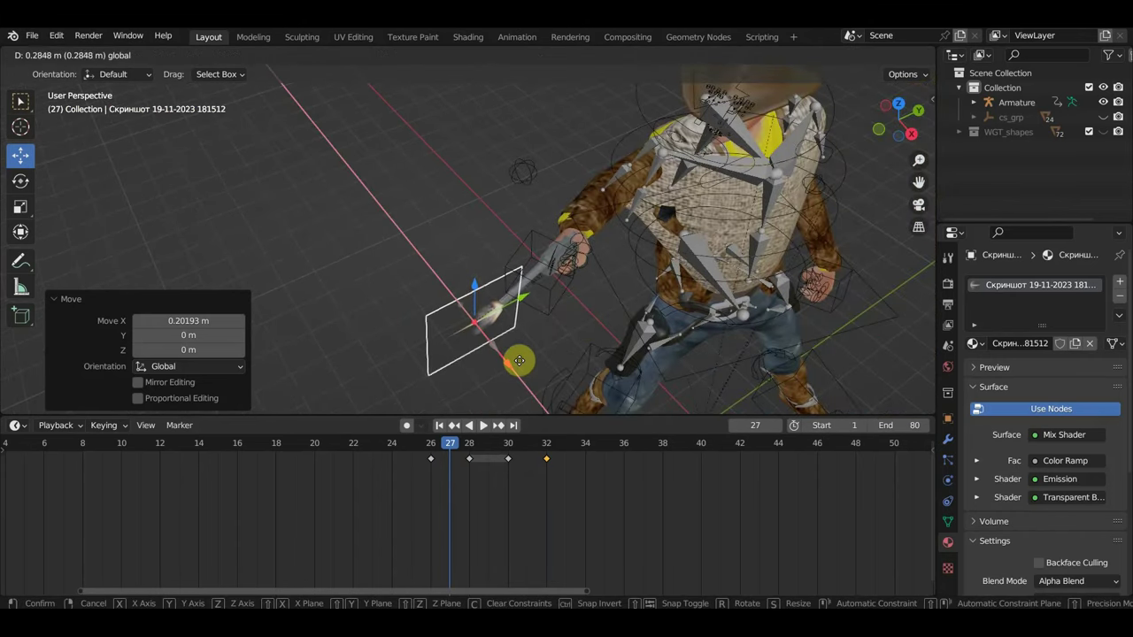
{"action": "left_click", "coordinate": [513, 360]}
{"action": "mouse_move", "coordinate": [514, 360]}
{"action": "middle_mouse_down"}
{"action": "mouse_move", "coordinate": [435, 316]}
{"action": "mouse_move", "coordinate": [431, 278]}
{"action": "middle_mouse_up"}
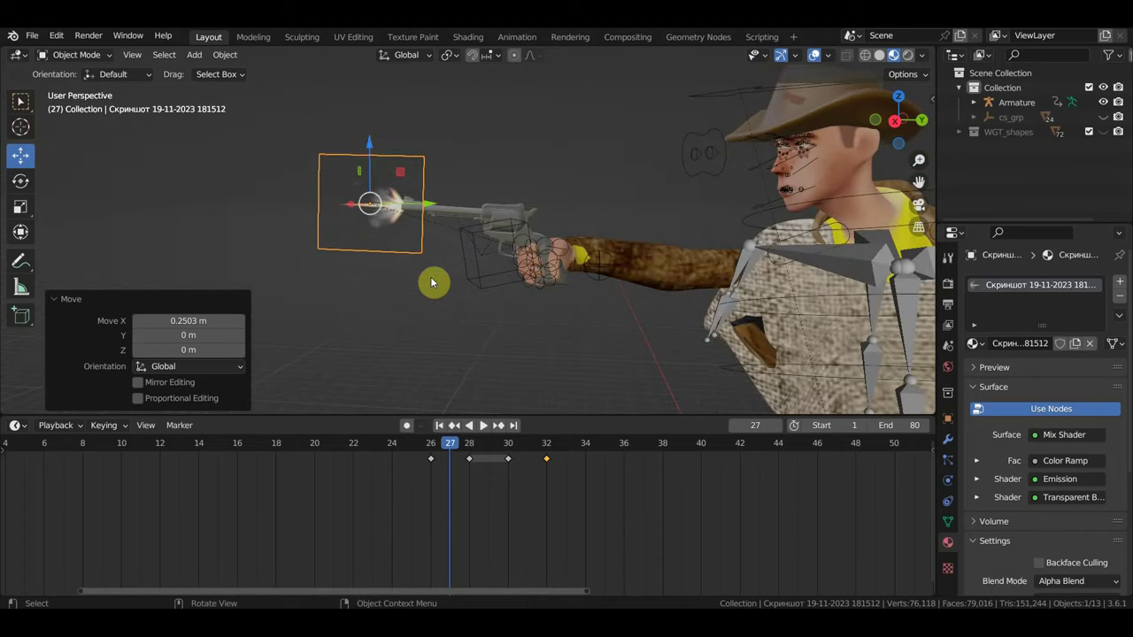
{"action": "key", "text": "i"}
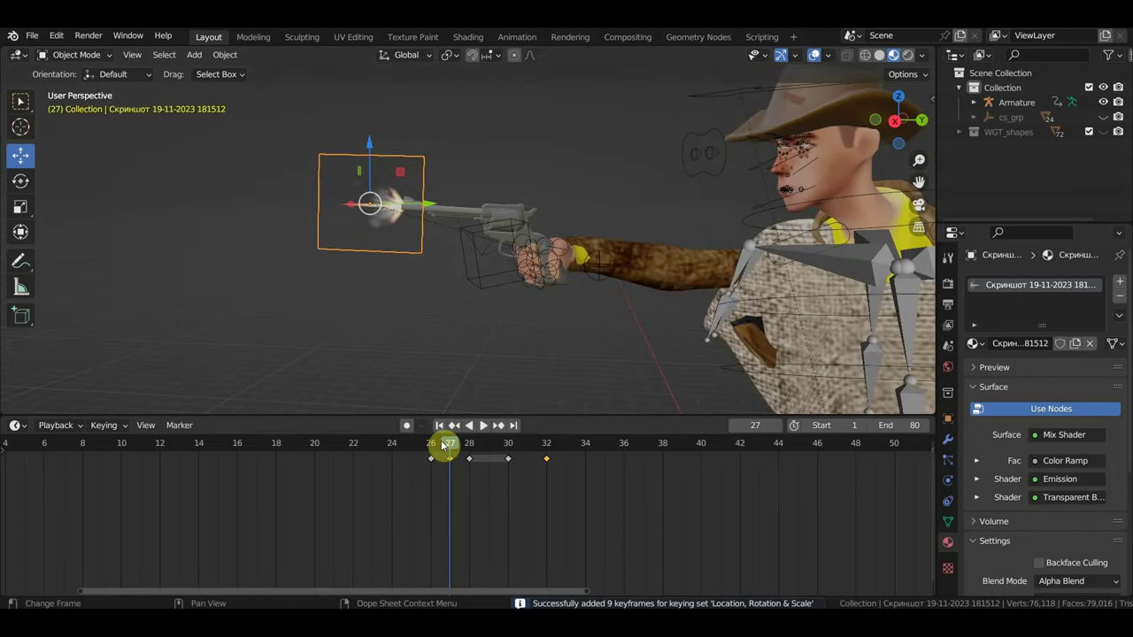
Step: Shift the plane along X at frame 26, re-key it there, then check frame 28
{"action": "left_click", "coordinate": [431, 450]}
{"action": "middle_click_drag", "start_coordinate": [468, 284], "coordinate": [586, 333]}
{"action": "left_click_drag", "start_coordinate": [566, 271], "coordinate": [614, 286]}
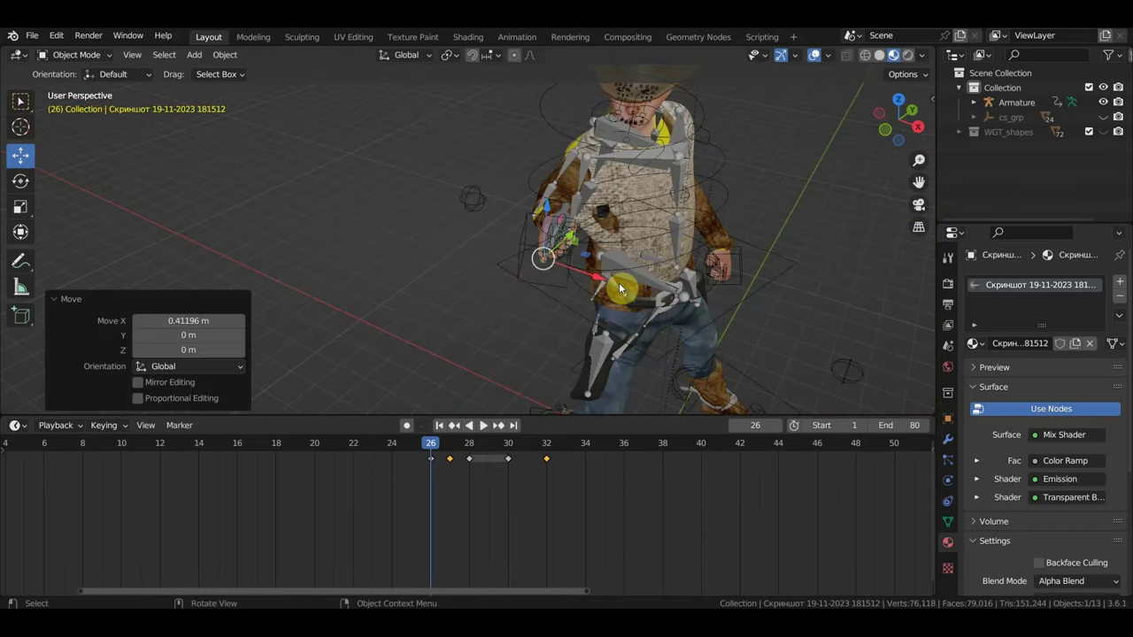
{"action": "key", "text": "i"}
{"action": "left_click", "coordinate": [469, 448]}
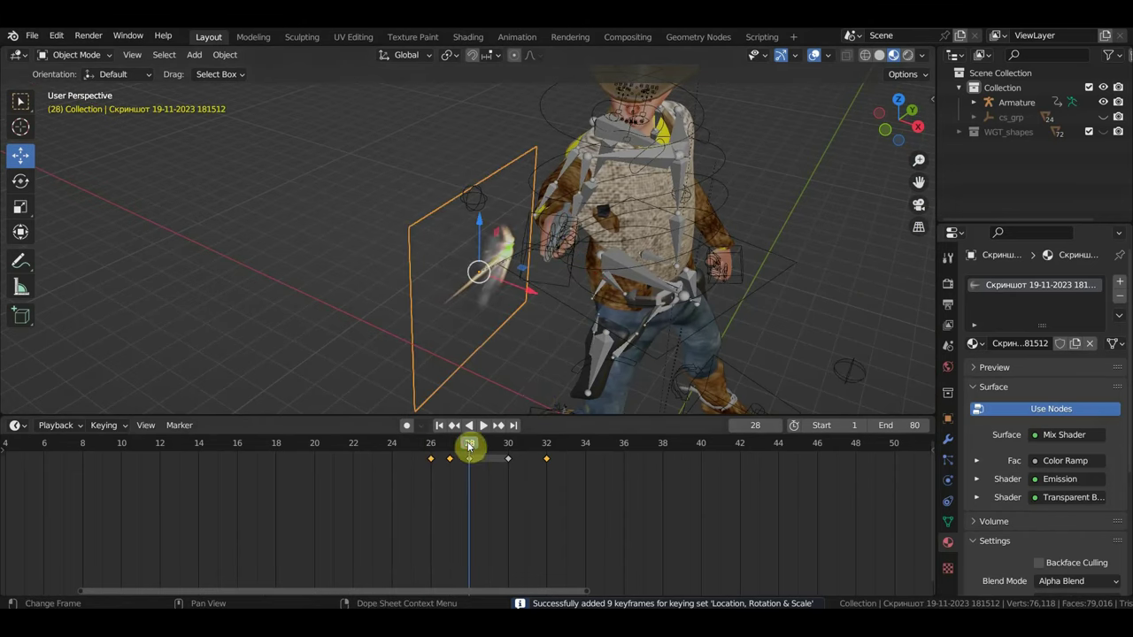
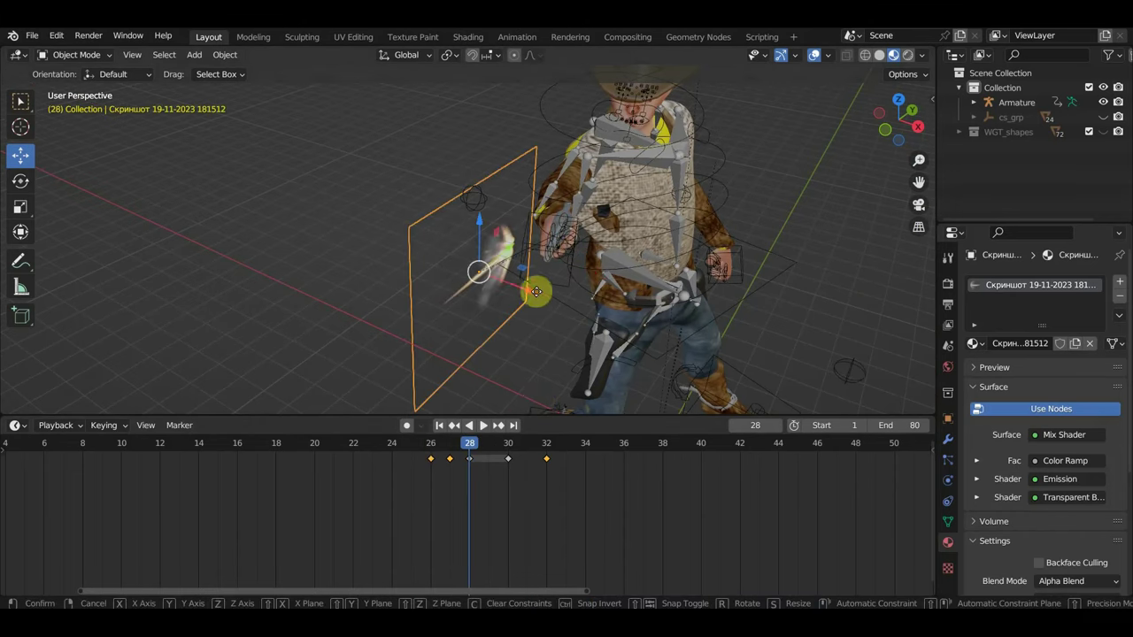
Step: Keyframe the flash plane after sliding it along X, and duplicate its keys two and six frames later
{"action": "left_click_drag", "start_coordinate": [536, 289], "coordinate": [576, 304]}
{"action": "key", "text": "i"}
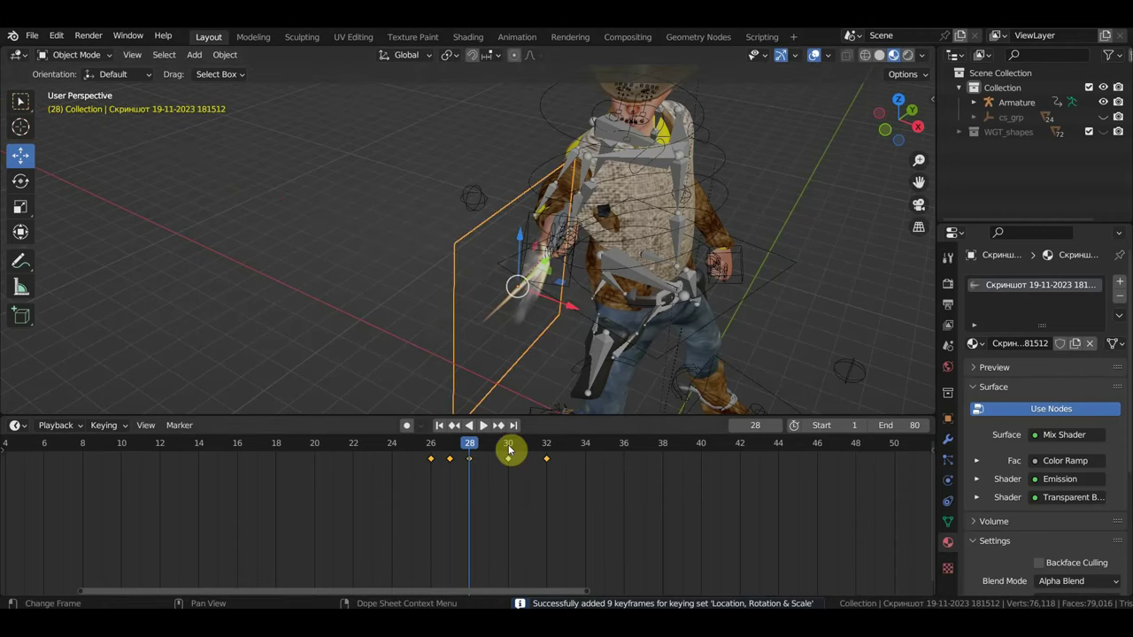
{"action": "left_click", "coordinate": [464, 455]}
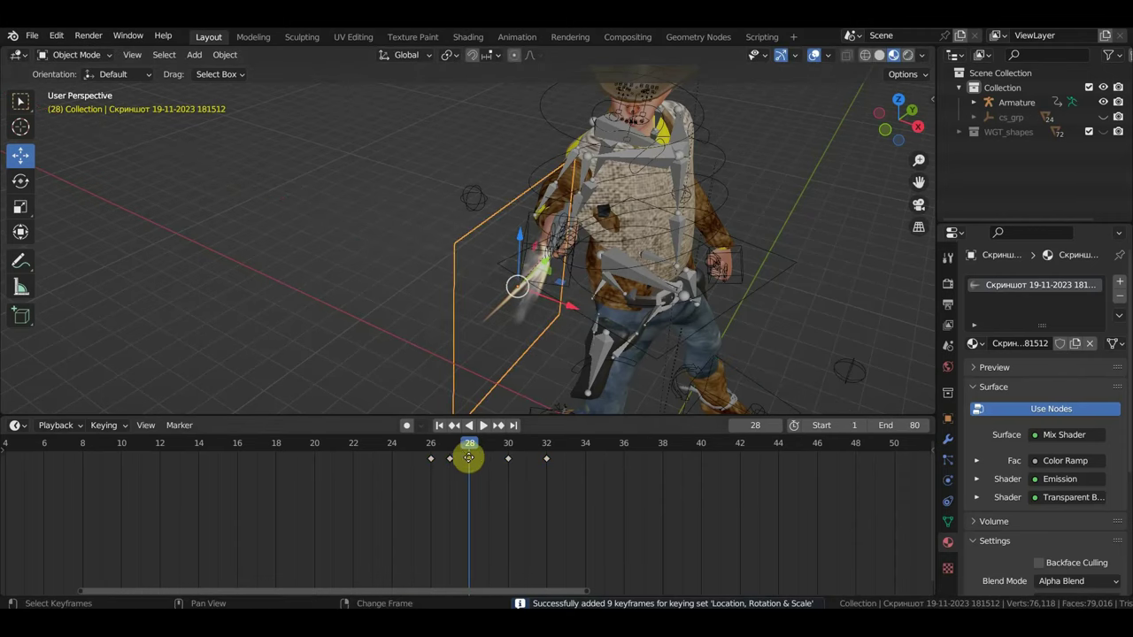
{"action": "left_click_drag", "start_coordinate": [468, 456], "coordinate": [540, 460]}
{"action": "left_click", "coordinate": [507, 461]}
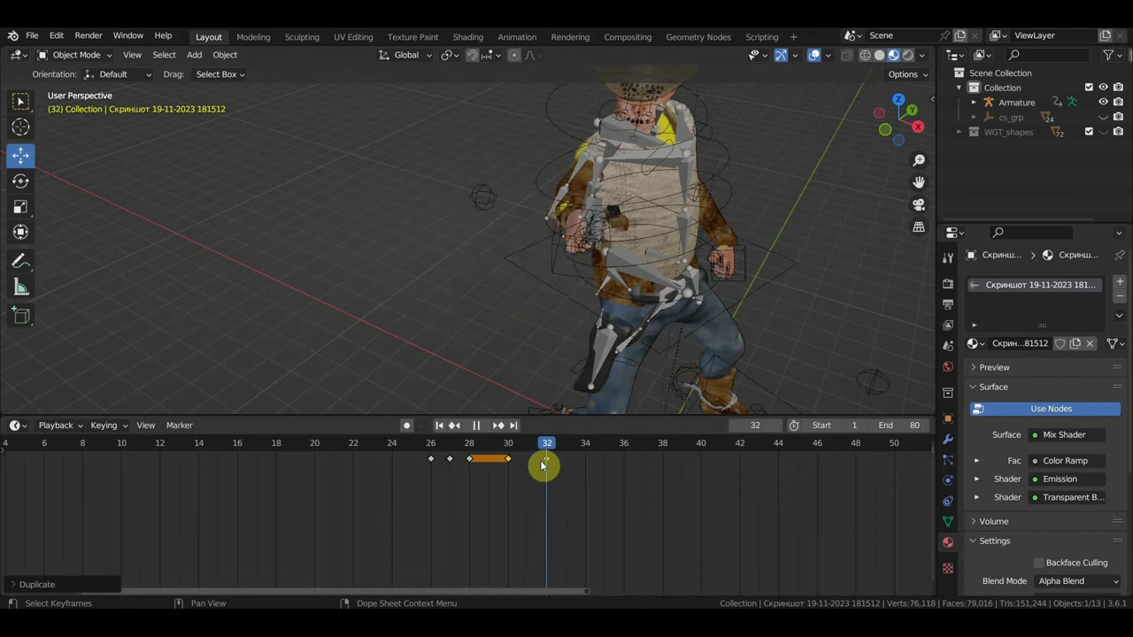
{"action": "left_click", "coordinate": [422, 454]}
{"action": "left_click_drag", "start_coordinate": [431, 461], "coordinate": [544, 474]}
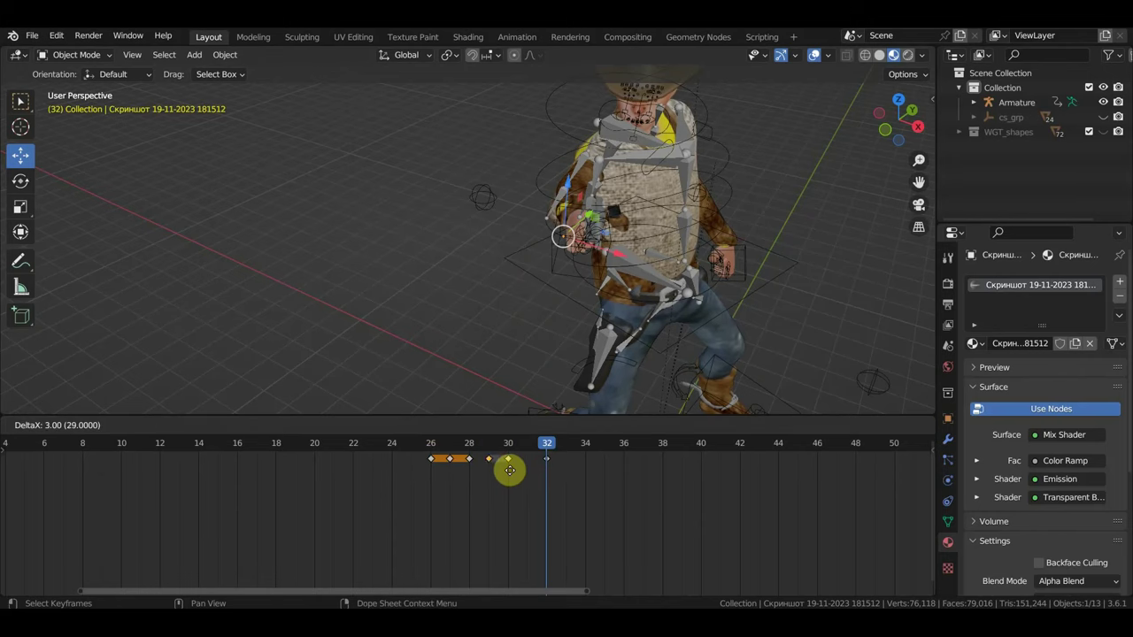
{"action": "left_click", "coordinate": [548, 478]}
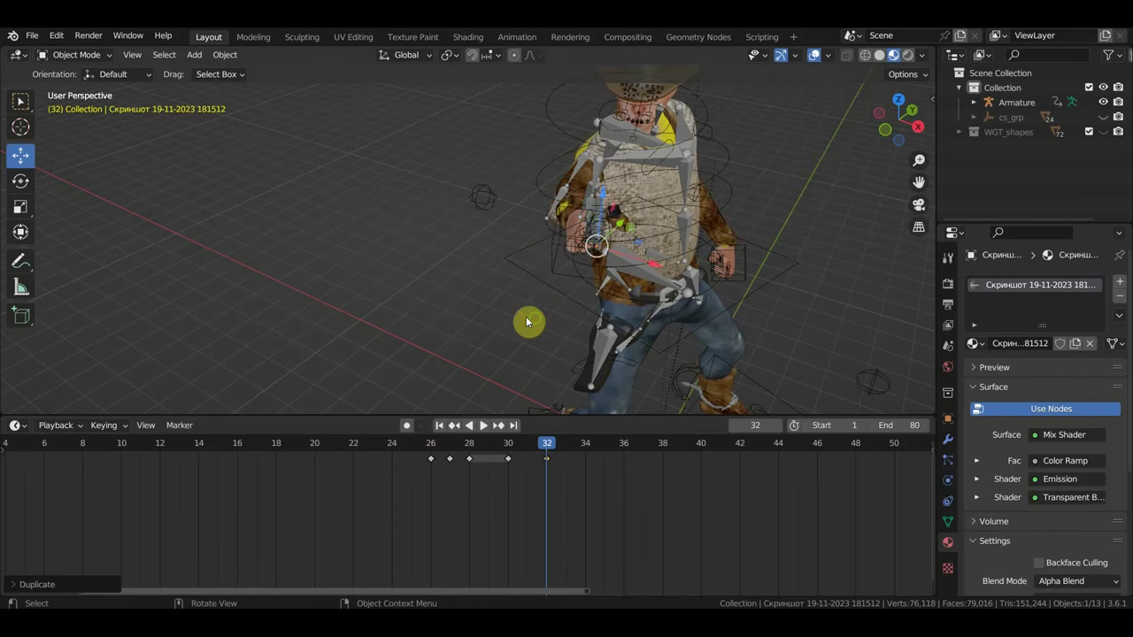
Step: Preview the muzzle-flash animation from a side orthographic view
{"action": "scroll", "coordinate": [526, 316], "scroll_direction": "up", "scroll_amount": 3}
{"action": "middle_click_drag", "start_coordinate": [525, 316], "coordinate": [430, 286]}
{"action": "key", "text": "space"}
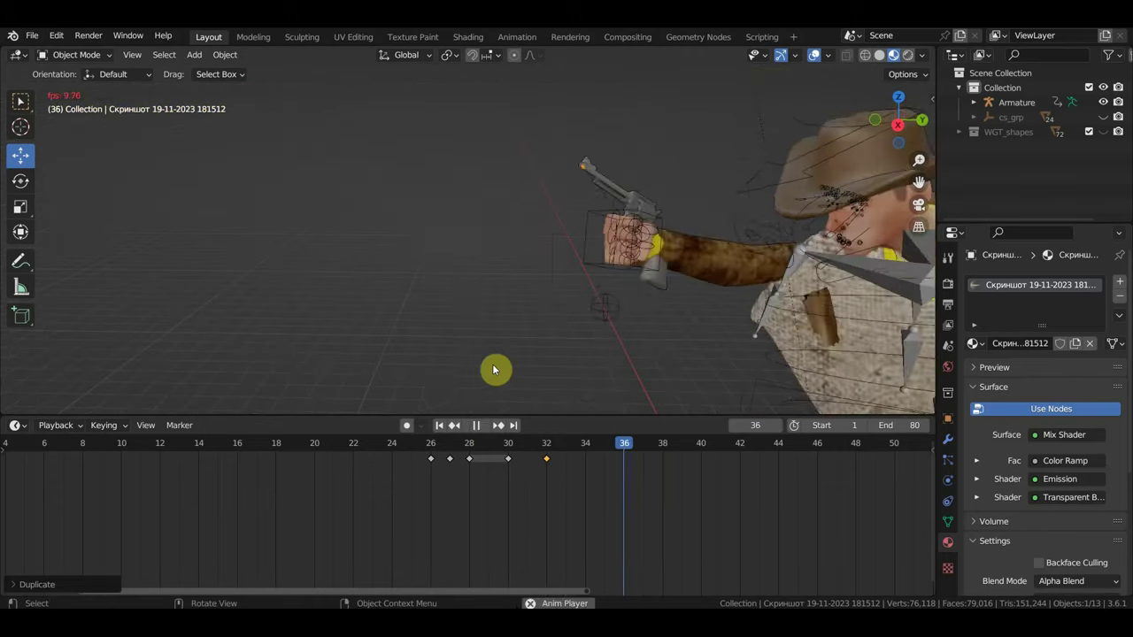
{"action": "key", "text": "space"}
{"action": "key", "text": "KP_3"}
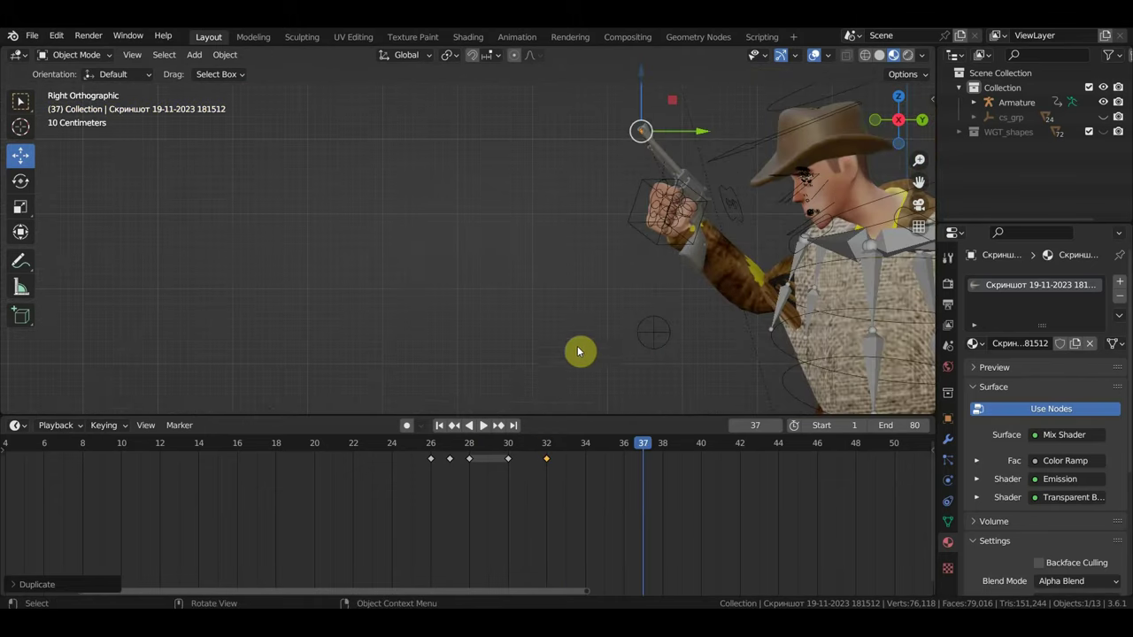
{"action": "mouse_move", "coordinate": [425, 445]}
{"action": "left_mouse_down"}
{"action": "mouse_move", "coordinate": [621, 485]}
{"action": "mouse_move", "coordinate": [545, 479]}
{"action": "left_mouse_up"}
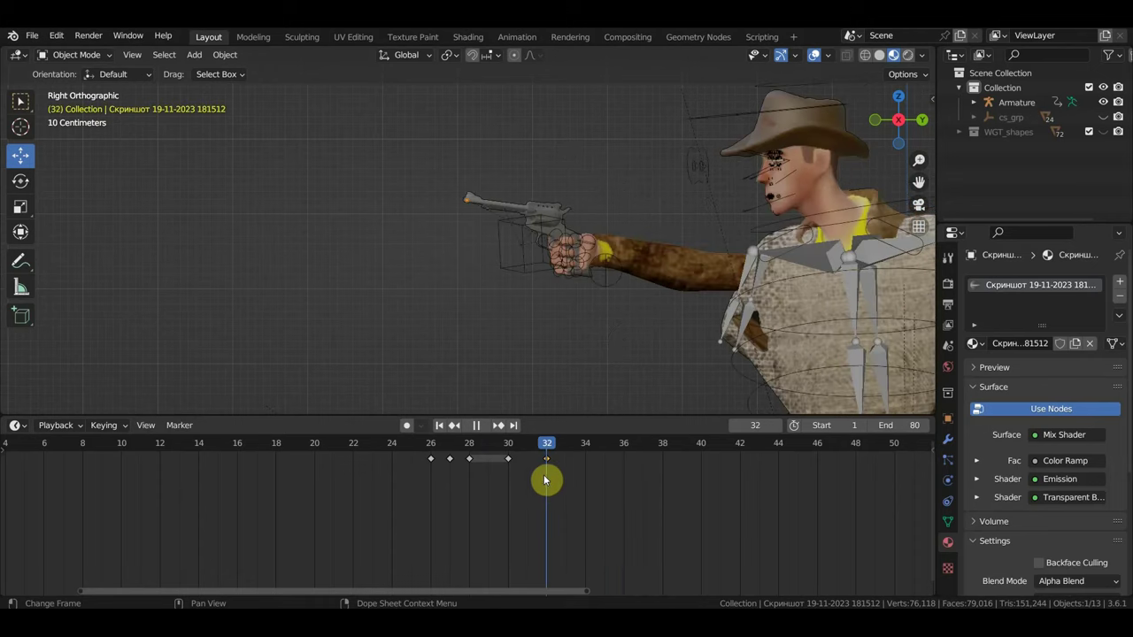
Step: Move the early flash keyframes 2 frames later and check the flash timing between frames 25 and 36
{"action": "left_click_drag", "start_coordinate": [623, 486], "coordinate": [431, 449]}
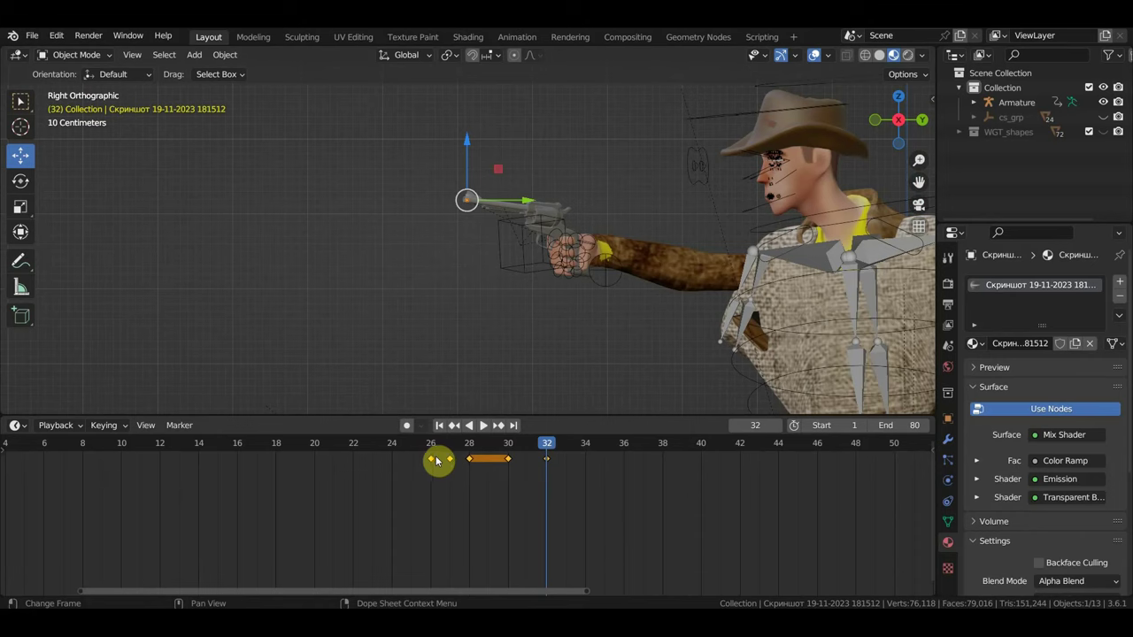
{"action": "left_click_drag", "start_coordinate": [436, 461], "coordinate": [476, 466]}
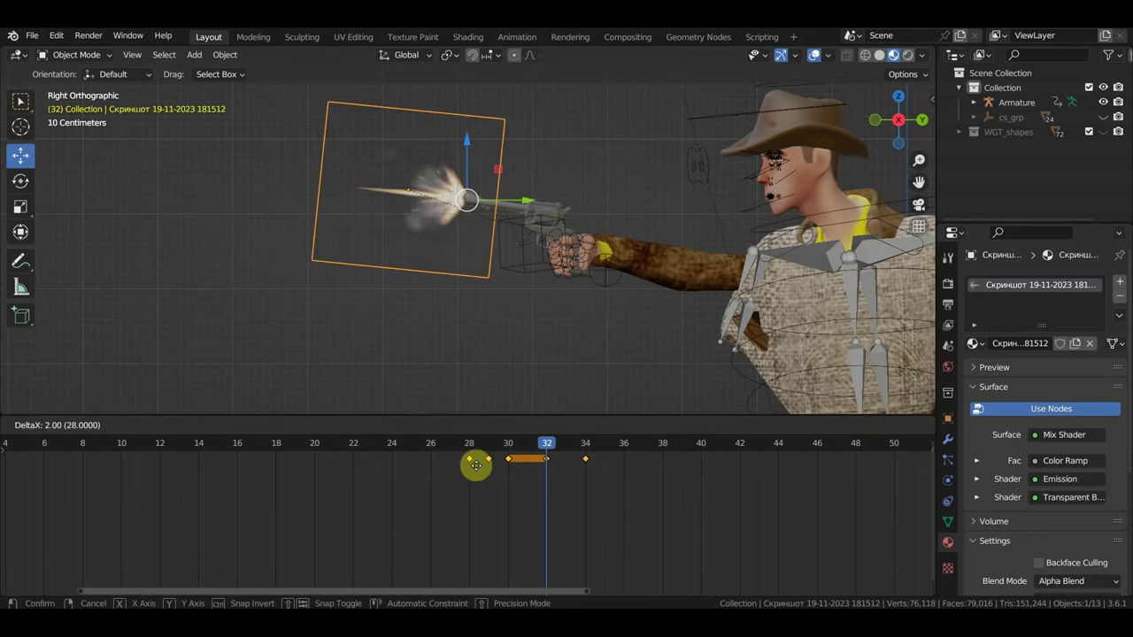
{"action": "left_click", "coordinate": [490, 470]}
{"action": "key", "text": "space"}
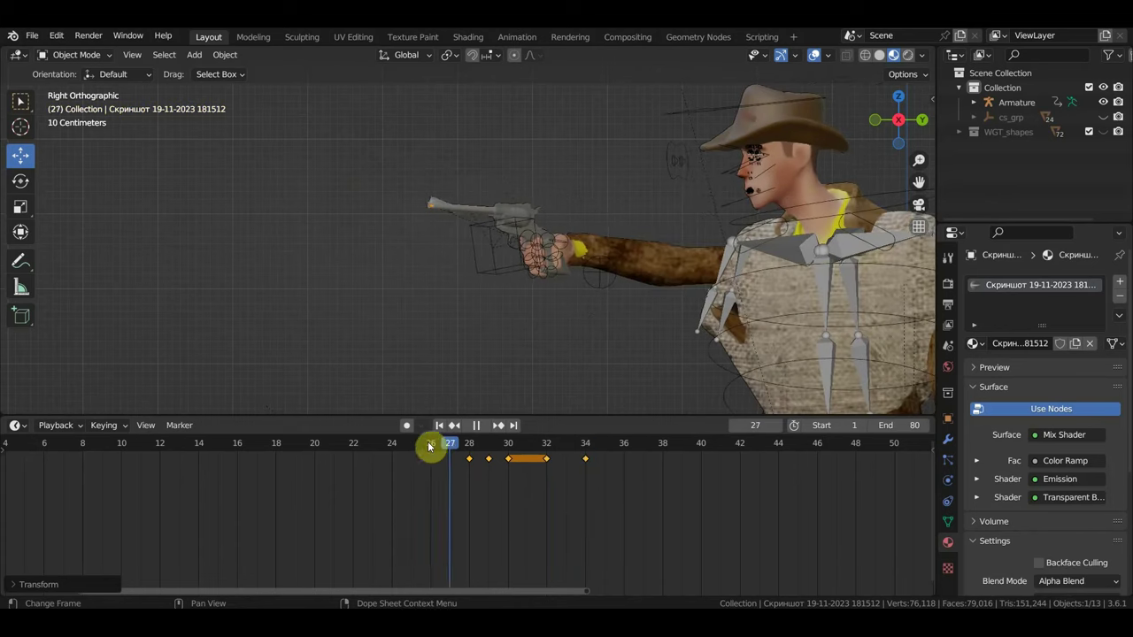
{"action": "left_click_drag", "start_coordinate": [594, 449], "coordinate": [403, 448]}
{"action": "left_click_drag", "start_coordinate": [511, 457], "coordinate": [624, 473]}
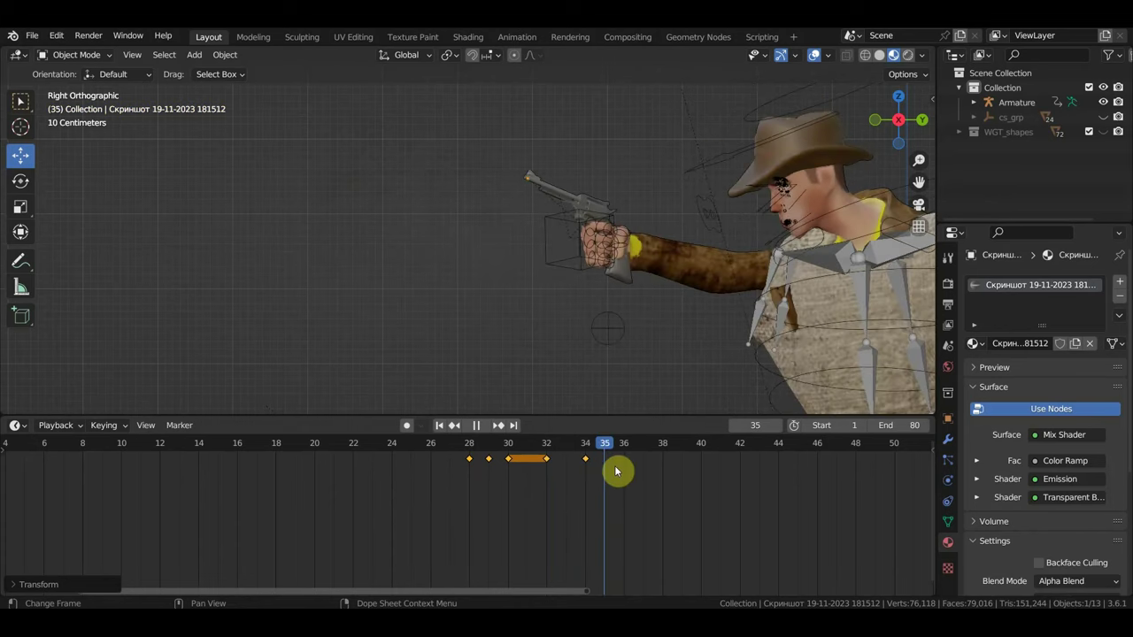
Step: Select the revolver's trigger and body and move the gun upward
{"action": "key", "text": "space"}
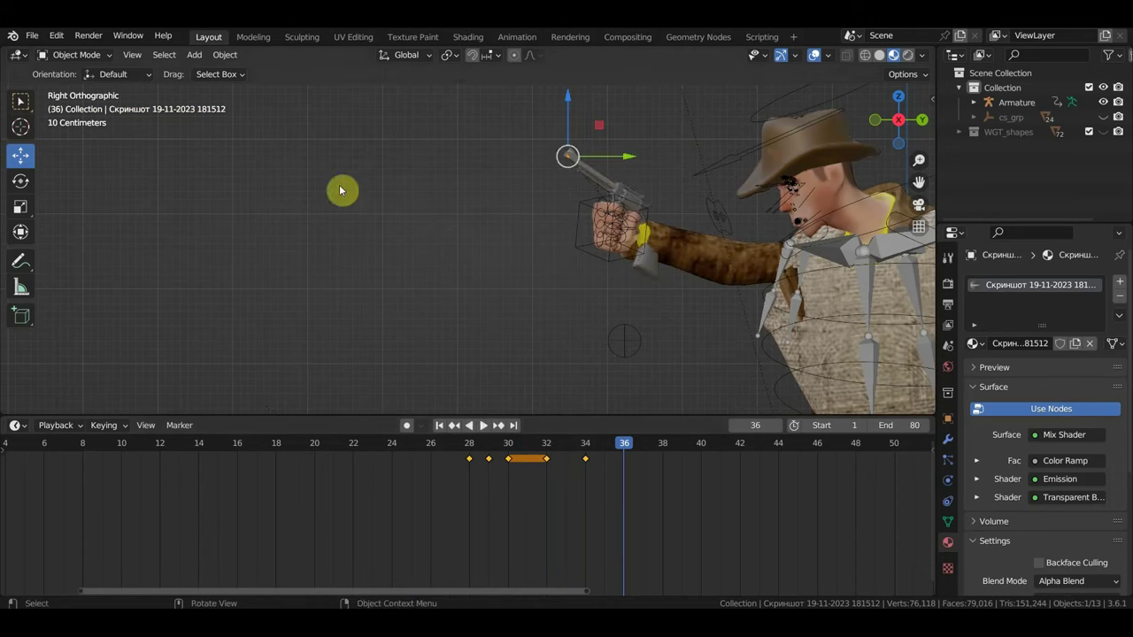
{"action": "middle_click_drag", "start_coordinate": [605, 228], "coordinate": [448, 246], "text": "shift"}
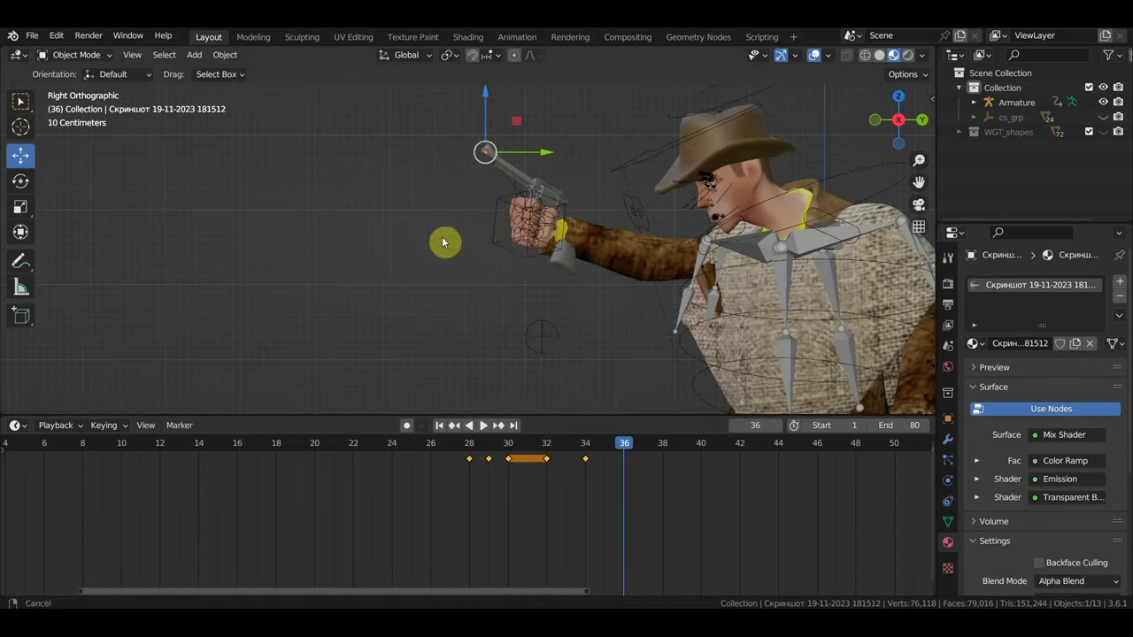
{"action": "scroll", "coordinate": [449, 246], "scroll_direction": "up", "scroll_amount": 2}
{"action": "left_click", "coordinate": [495, 162]}
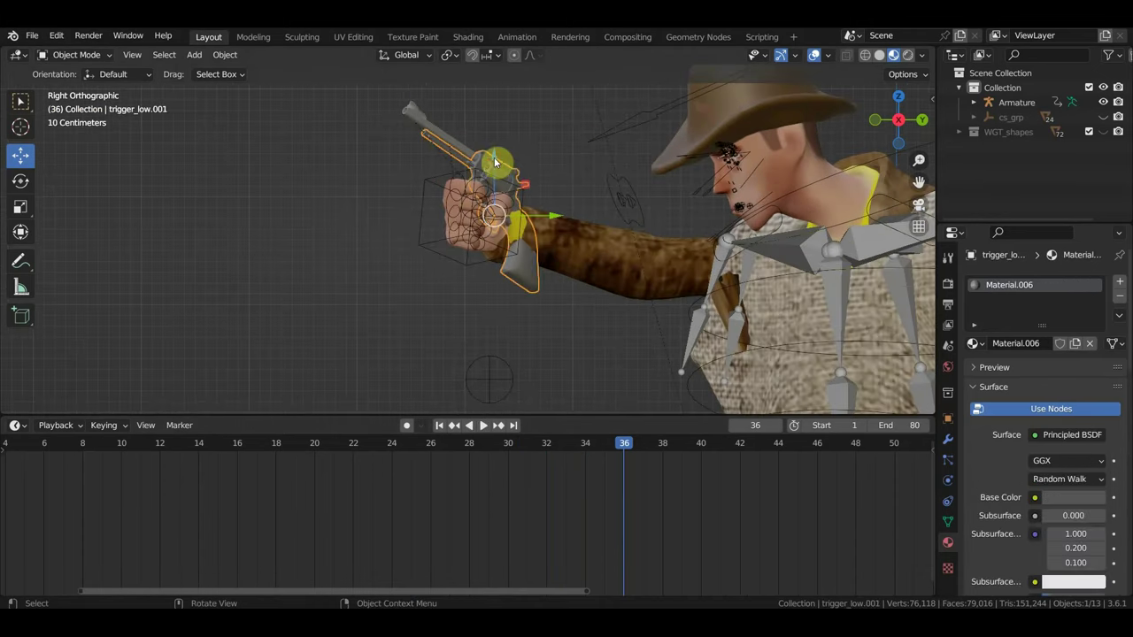
{"action": "middle_click_drag", "start_coordinate": [495, 162], "coordinate": [455, 150]}
{"action": "left_click", "coordinate": [450, 144], "text": "shift"}
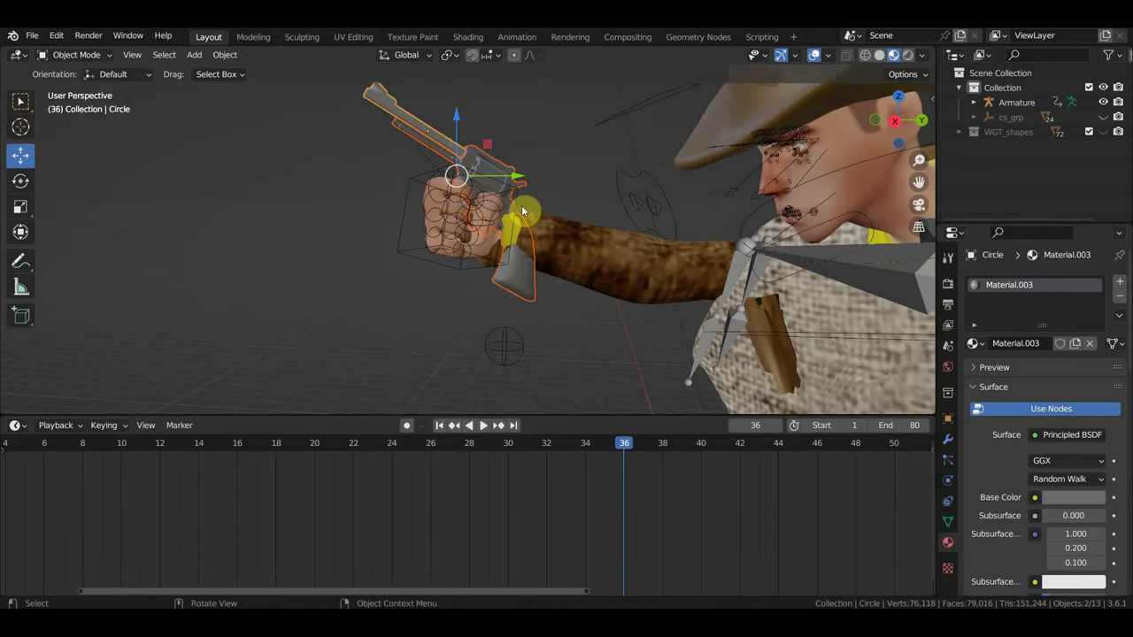
{"action": "middle_click_drag", "start_coordinate": [531, 250], "coordinate": [512, 241]}
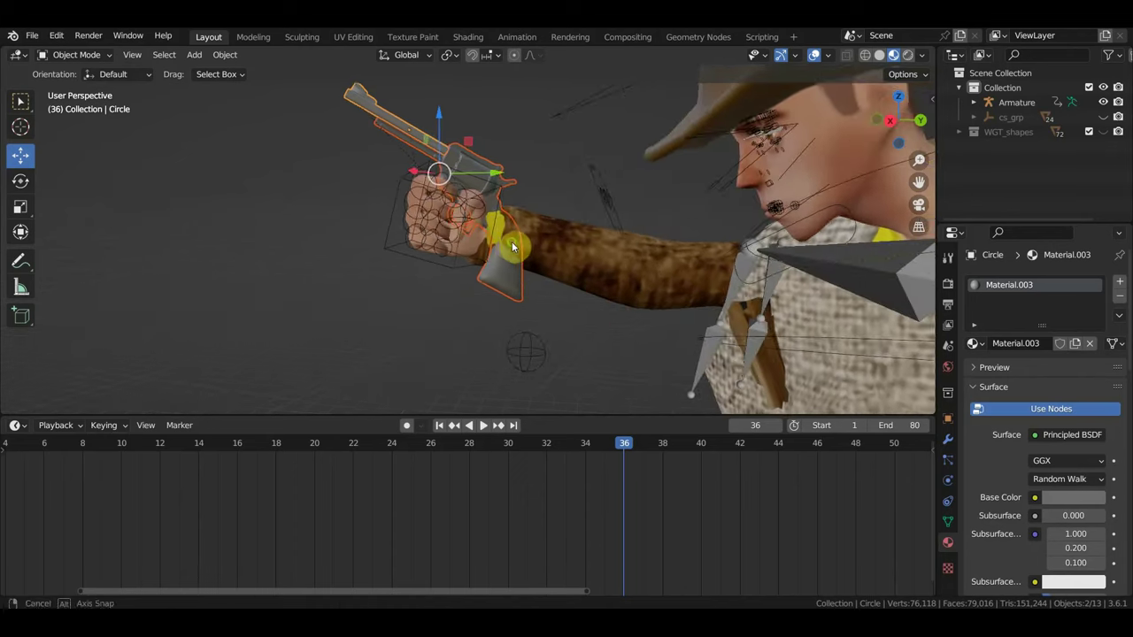
{"action": "key", "text": "g"}
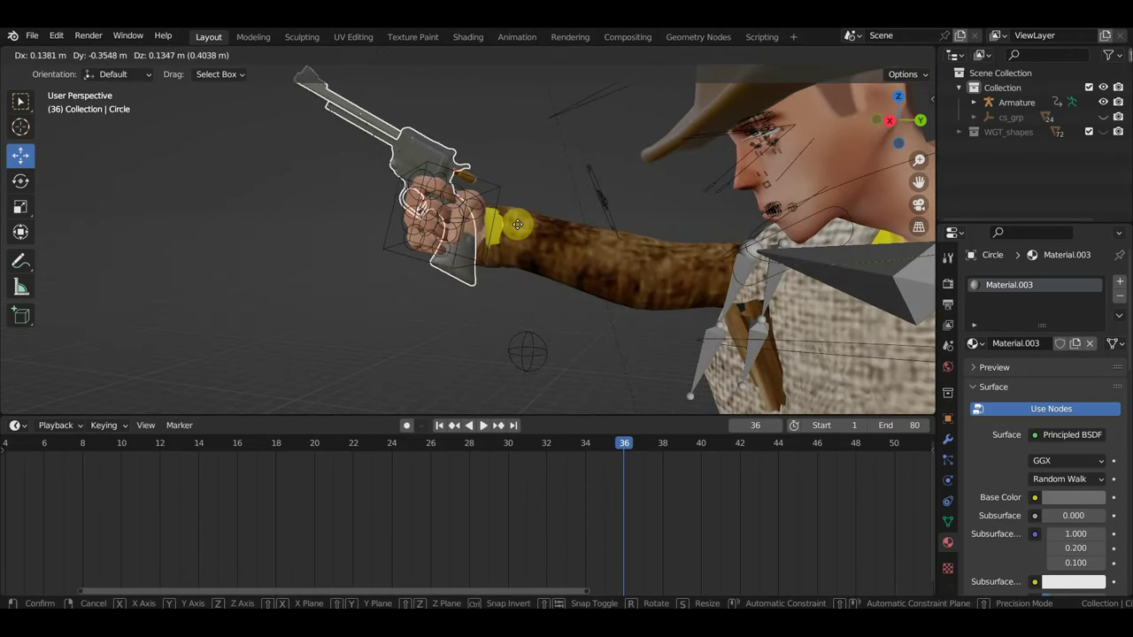
{"action": "left_click", "coordinate": [517, 218]}
Step: Tilt the revolver up 16.9° into recoil and settle its final frame-36 position
{"action": "mouse_move", "coordinate": [507, 237]}
{"action": "middle_mouse_down"}
{"action": "mouse_move", "coordinate": [345, 323]}
{"action": "mouse_move", "coordinate": [519, 253]}
{"action": "mouse_move", "coordinate": [309, 151]}
{"action": "mouse_move", "coordinate": [652, 257]}
{"action": "middle_mouse_up"}
{"action": "key", "text": "g"}
{"action": "left_click", "coordinate": [529, 250]}
{"action": "key", "text": "r"}
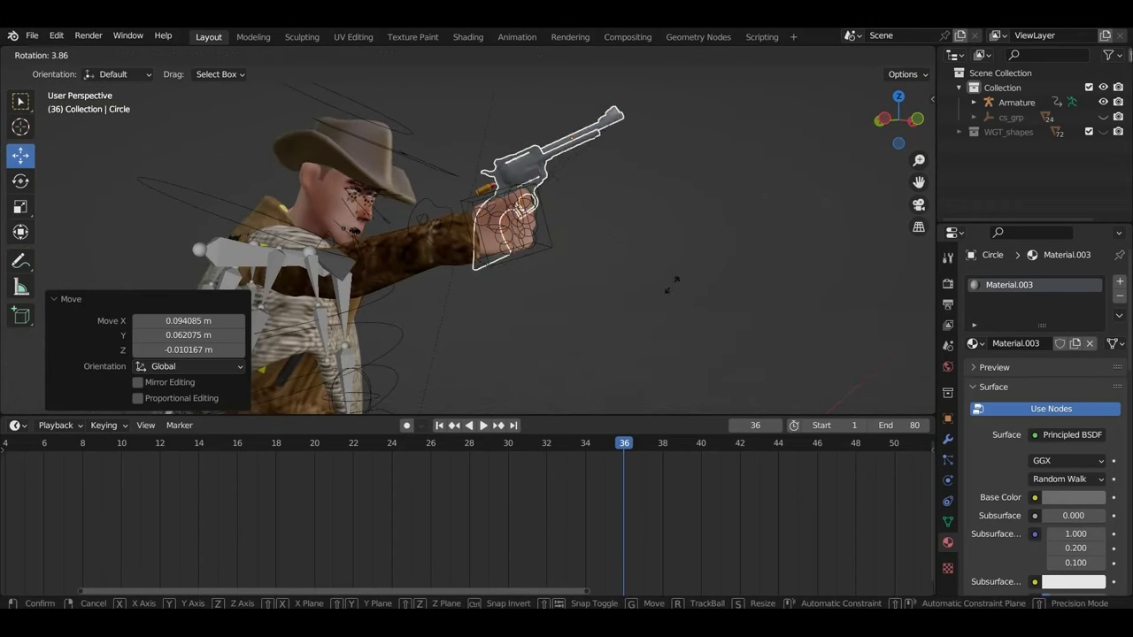
{"action": "left_click", "coordinate": [659, 317]}
{"action": "key", "text": "g"}
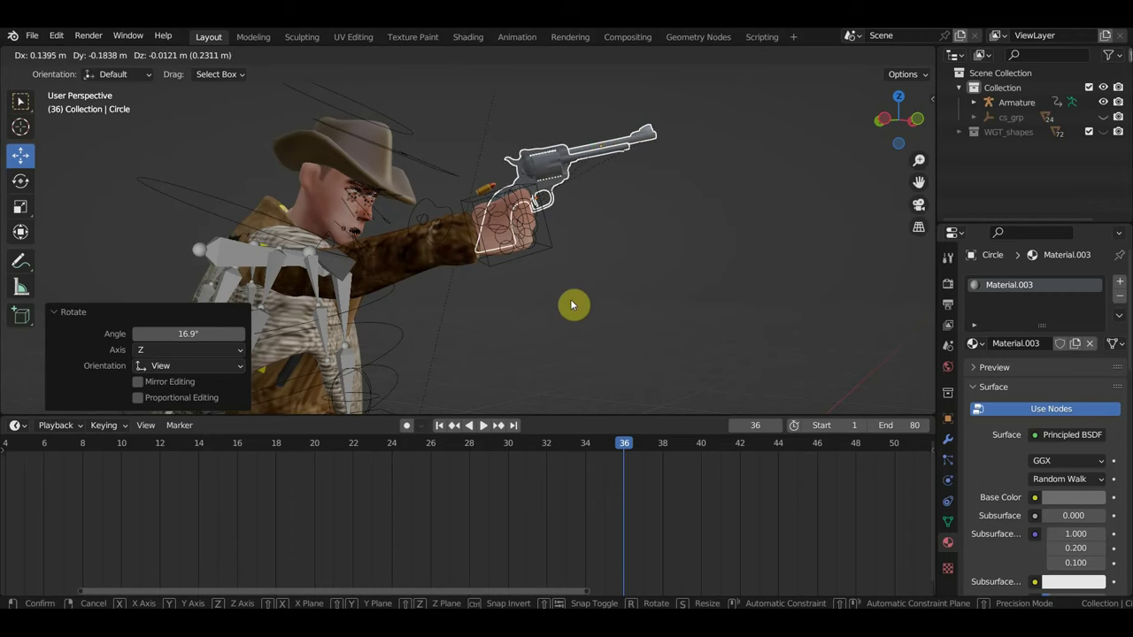
{"action": "left_click", "coordinate": [570, 304]}
{"action": "mouse_move", "coordinate": [552, 305]}
{"action": "middle_mouse_down"}
{"action": "mouse_move", "coordinate": [524, 308]}
{"action": "mouse_move", "coordinate": [544, 316]}
{"action": "middle_mouse_up"}
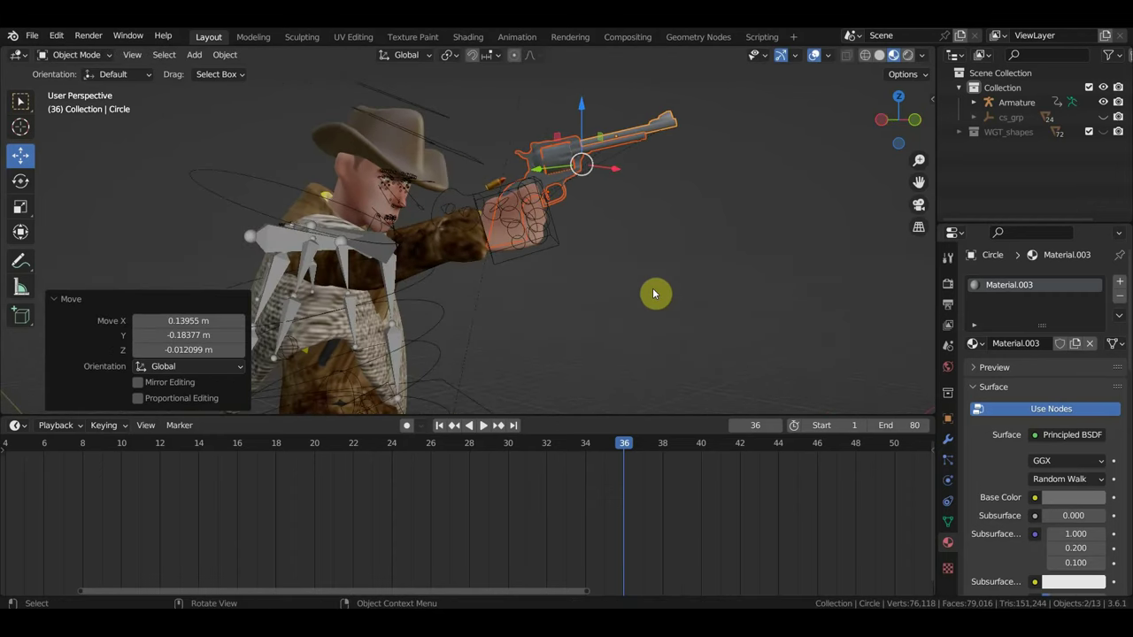
{"action": "key", "text": "g"}
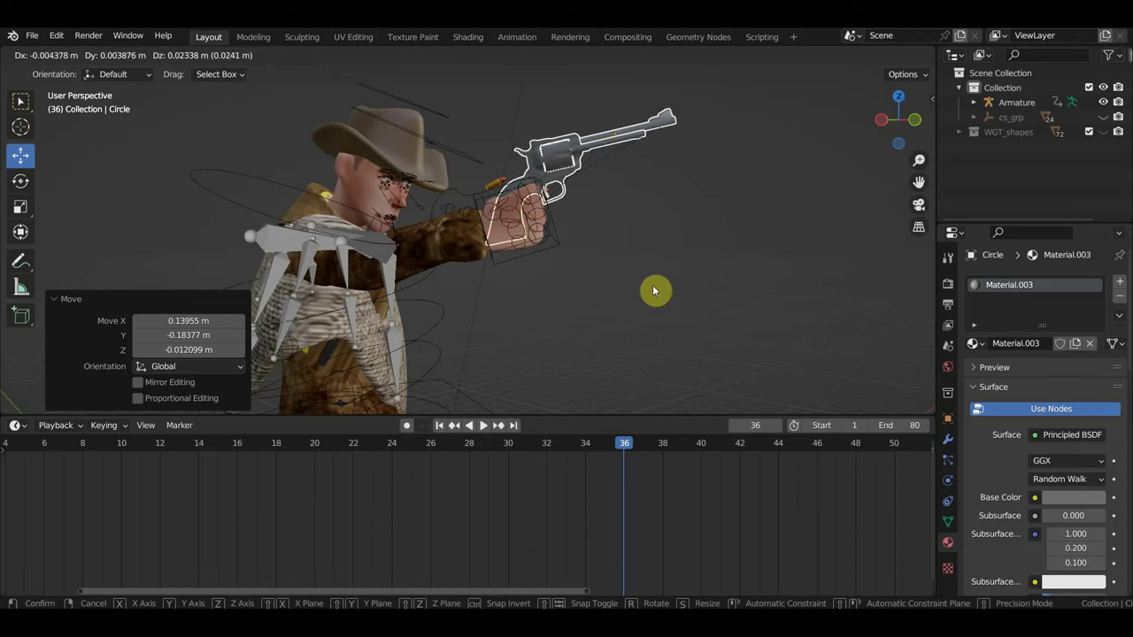
{"action": "left_click", "coordinate": [653, 290]}
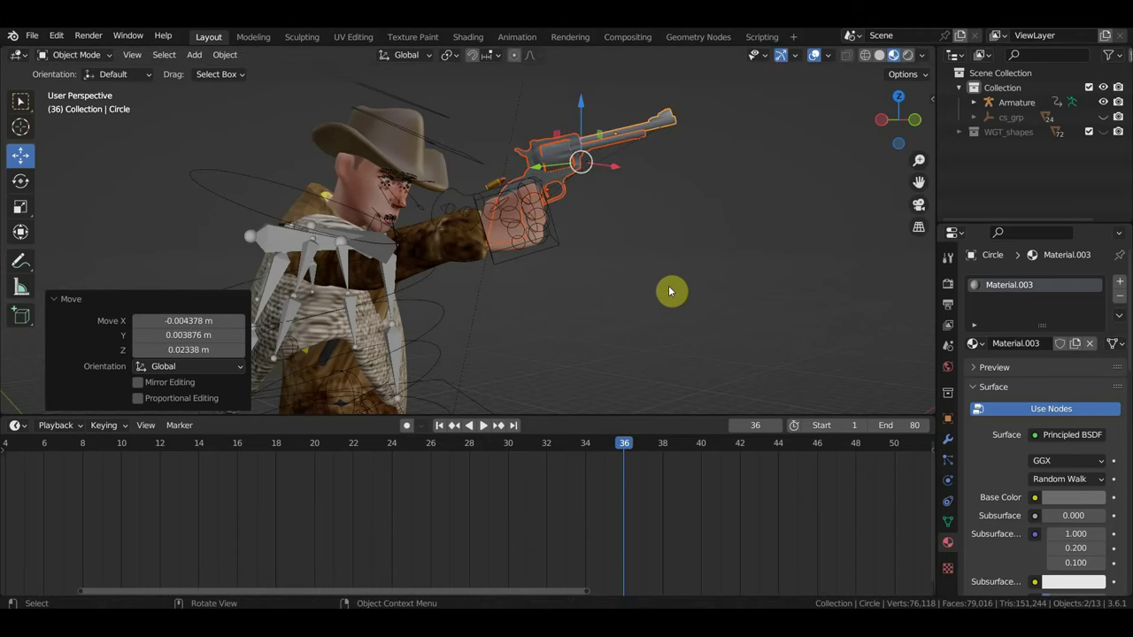
Step: Key the recoil pose at frame 36, then lower the gun level and key it at frame 34
{"action": "key", "text": "i"}
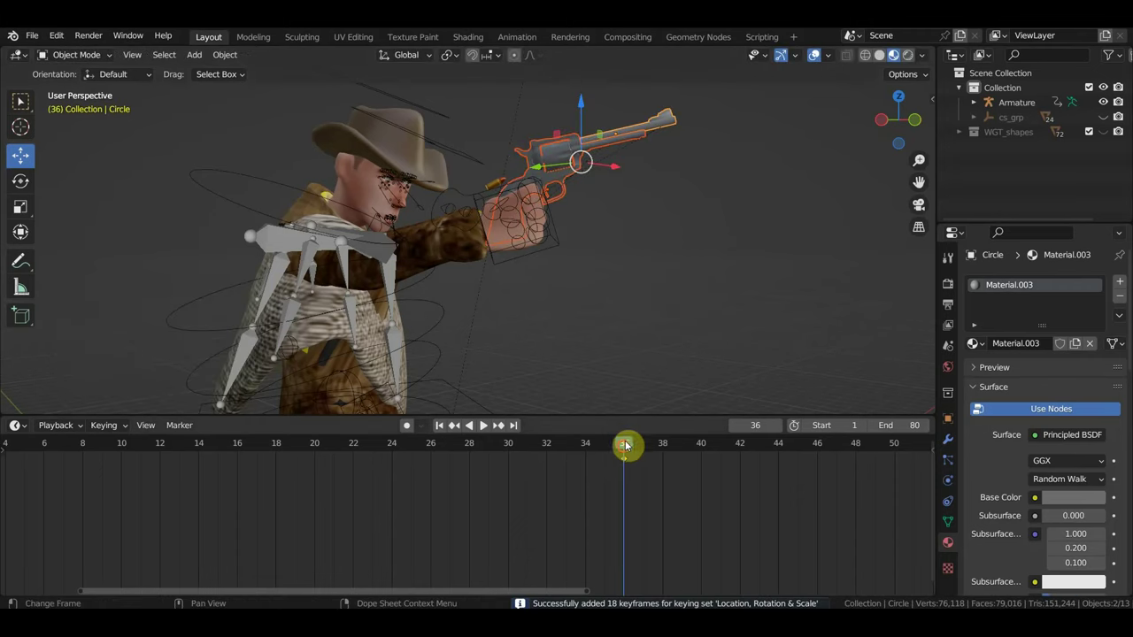
{"action": "left_click_drag", "start_coordinate": [625, 445], "coordinate": [592, 453]}
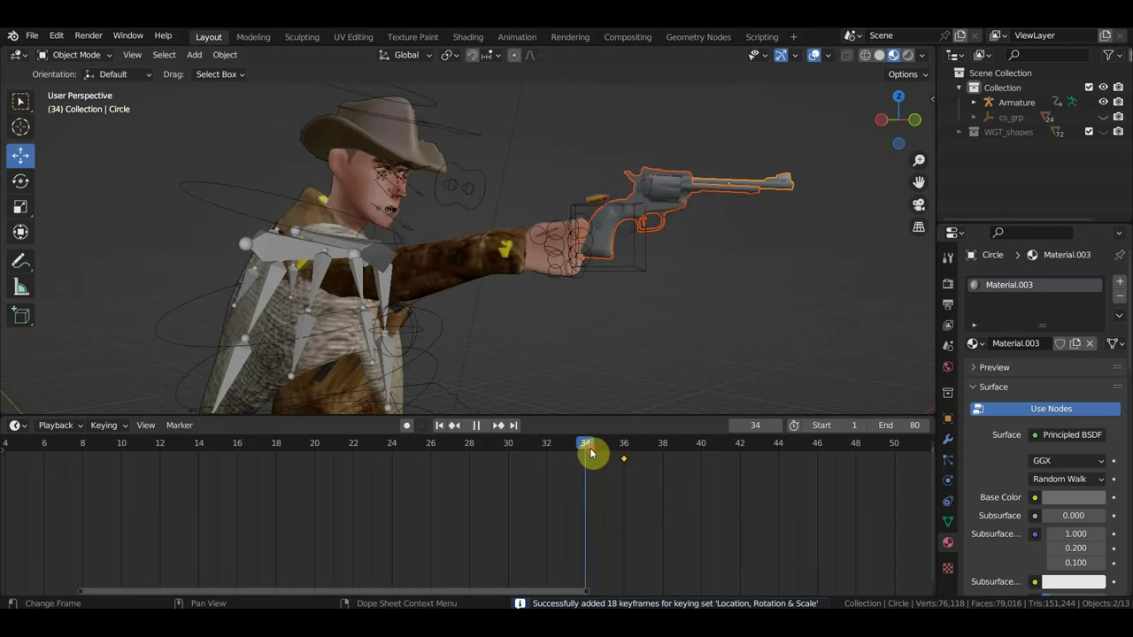
{"action": "key", "text": "g"}
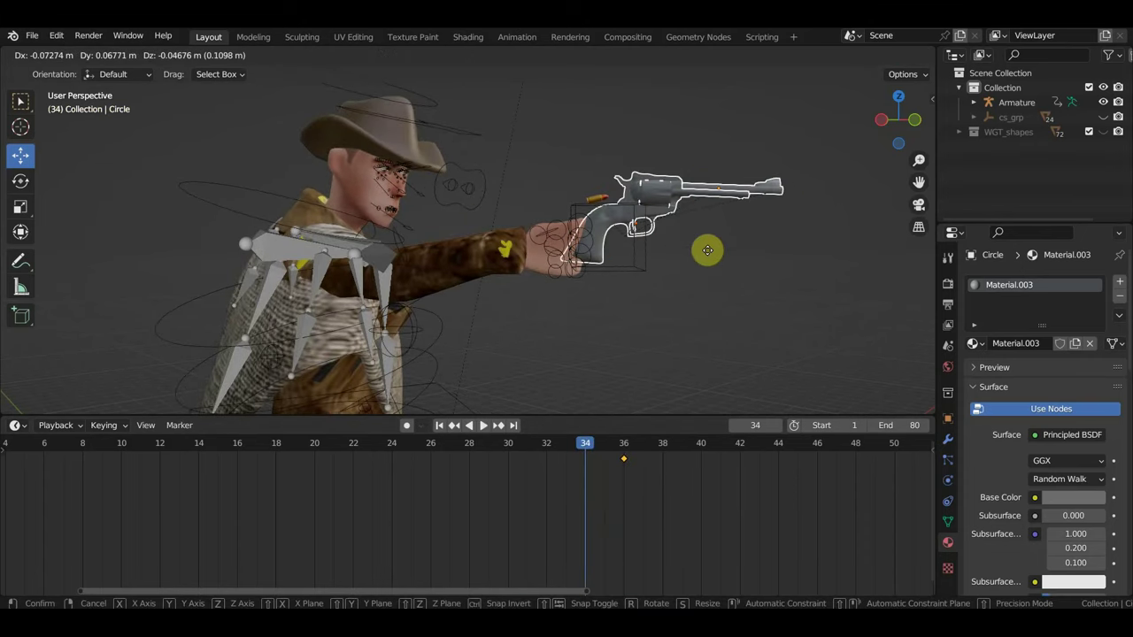
{"action": "left_click", "coordinate": [670, 256]}
{"action": "mouse_move", "coordinate": [670, 255]}
{"action": "middle_mouse_down"}
{"action": "mouse_move", "coordinate": [627, 283]}
{"action": "mouse_move", "coordinate": [514, 306]}
{"action": "mouse_move", "coordinate": [498, 285]}
{"action": "mouse_move", "coordinate": [747, 290]}
{"action": "middle_mouse_up"}
{"action": "key", "text": "g"}
{"action": "left_click", "coordinate": [590, 283]}
{"action": "key", "text": "i"}
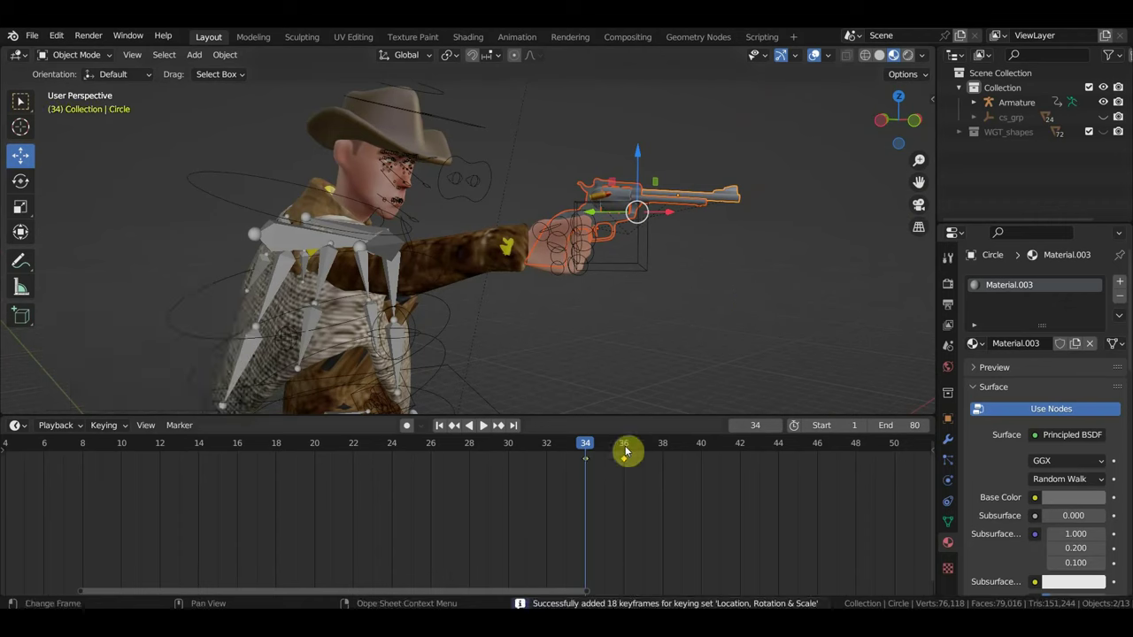
Step: Compare the frame-36 recoil pose and scrub back through the firing frames
{"action": "left_click_drag", "start_coordinate": [607, 448], "coordinate": [679, 455]}
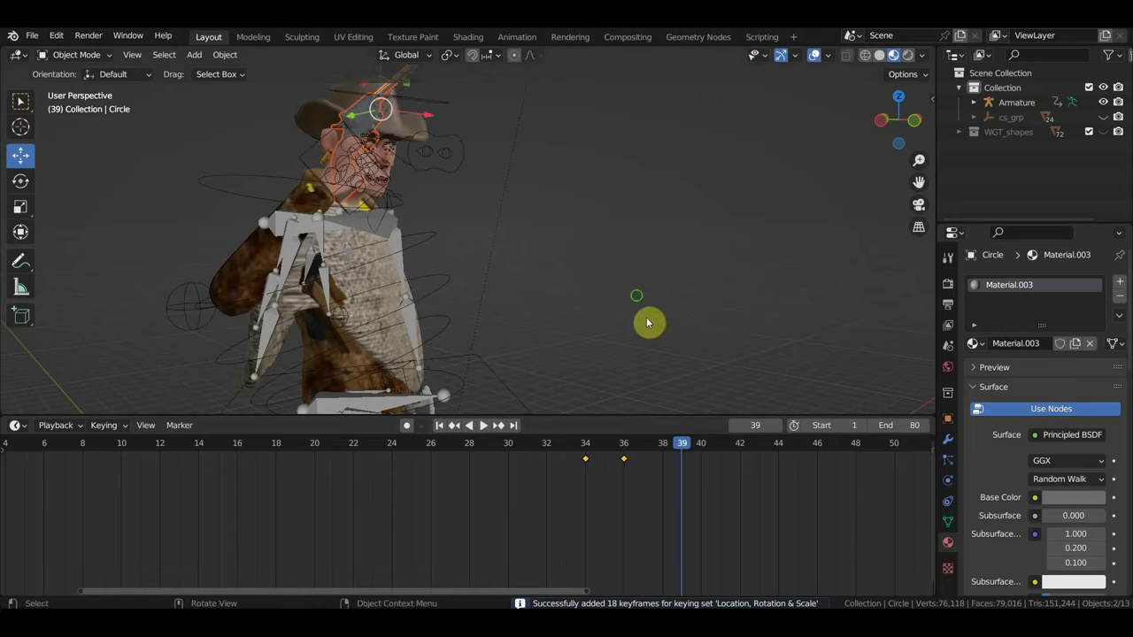
{"action": "mouse_move", "coordinate": [647, 321]}
{"action": "middle_mouse_down"}
{"action": "mouse_move", "coordinate": [715, 326]}
{"action": "mouse_move", "coordinate": [652, 308]}
{"action": "middle_mouse_up"}
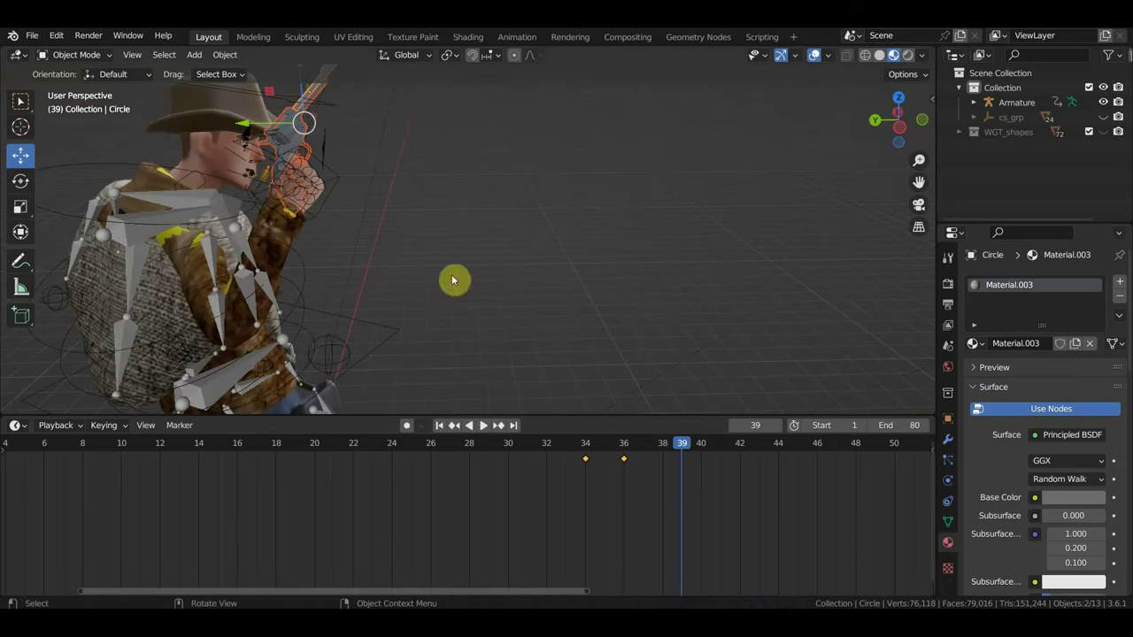
{"action": "mouse_move", "coordinate": [680, 451]}
{"action": "left_mouse_down"}
{"action": "mouse_move", "coordinate": [480, 446]}
{"action": "mouse_move", "coordinate": [519, 447]}
{"action": "left_mouse_up"}
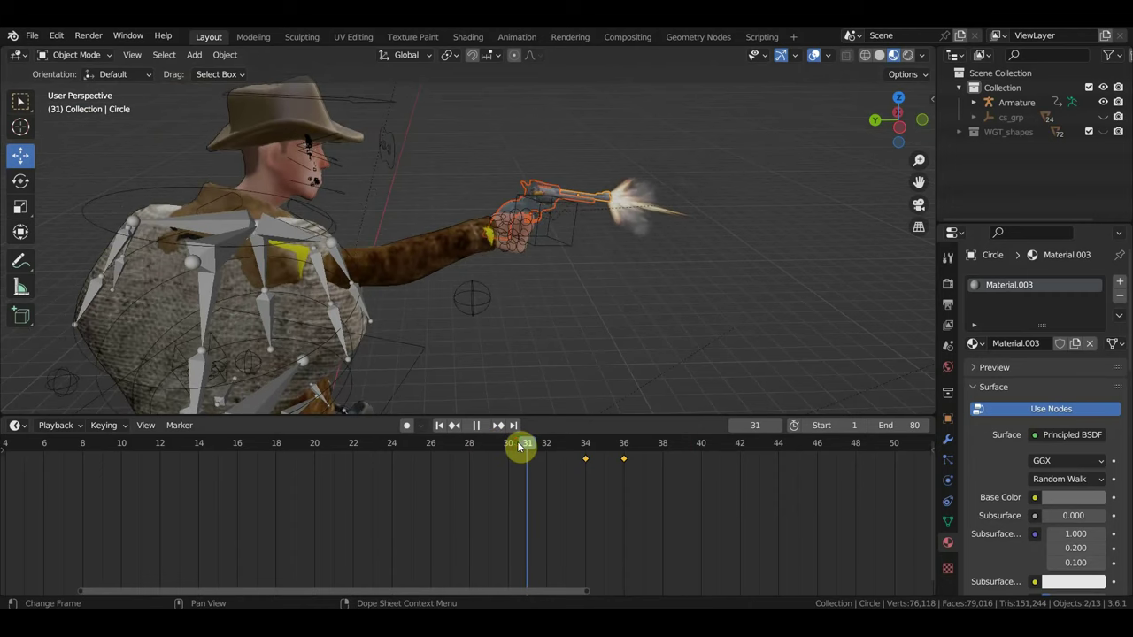
Step: In Right Ortho view, rotate the gun 13.7° and raise it toward the arm
{"action": "middle_click_drag", "start_coordinate": [567, 346], "coordinate": [569, 330]}
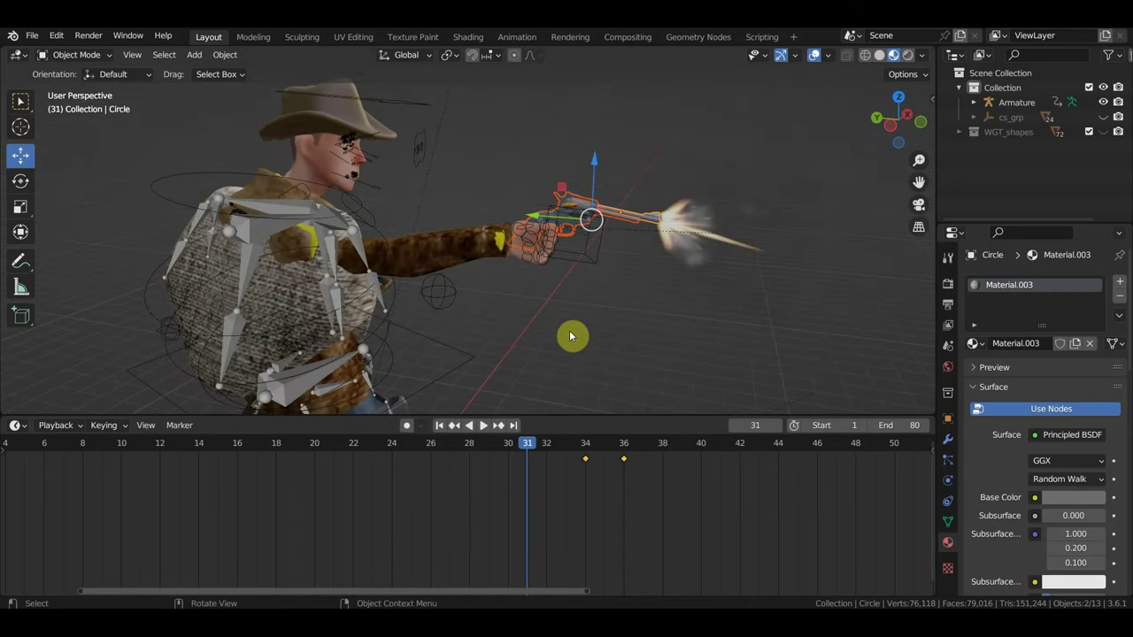
{"action": "key", "text": "KP_3"}
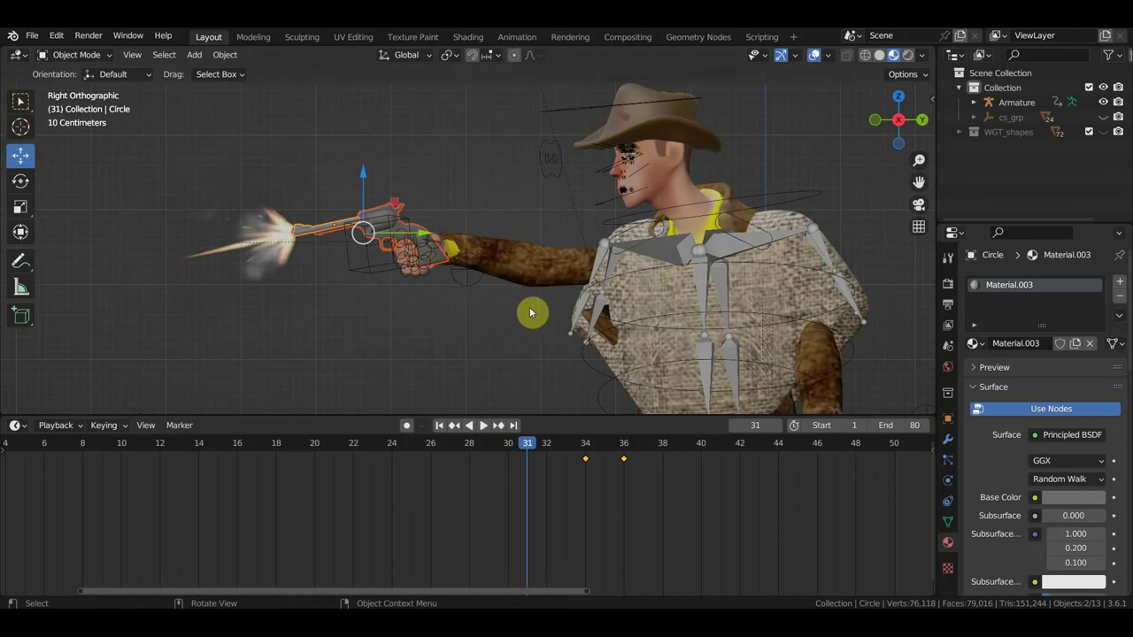
{"action": "key", "text": "r"}
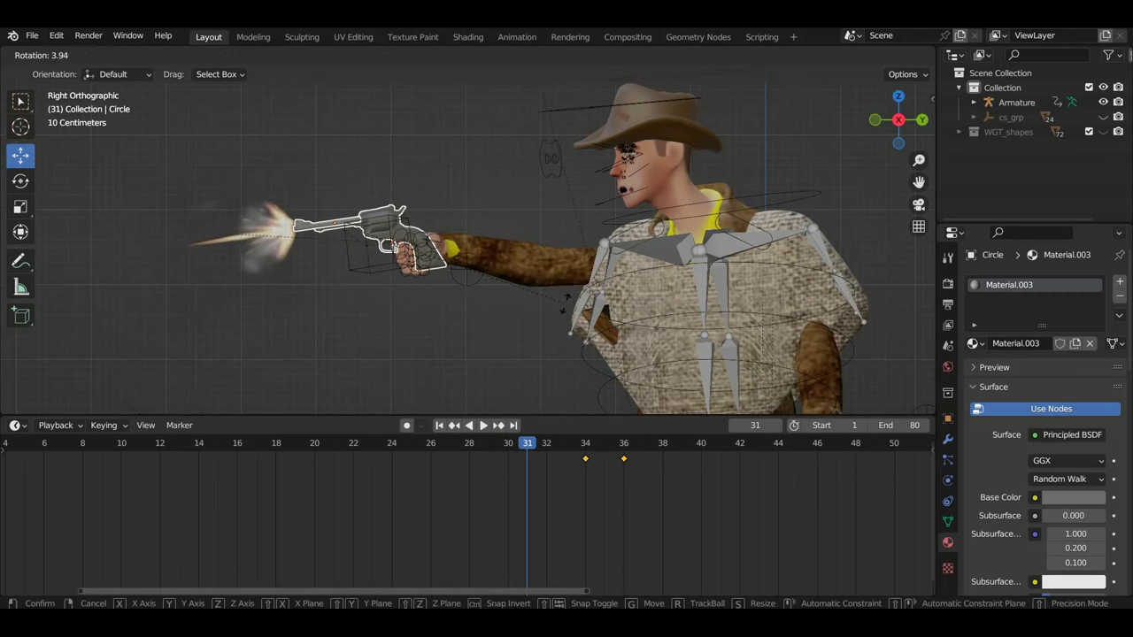
{"action": "left_click", "coordinate": [552, 340]}
{"action": "key", "text": "g"}
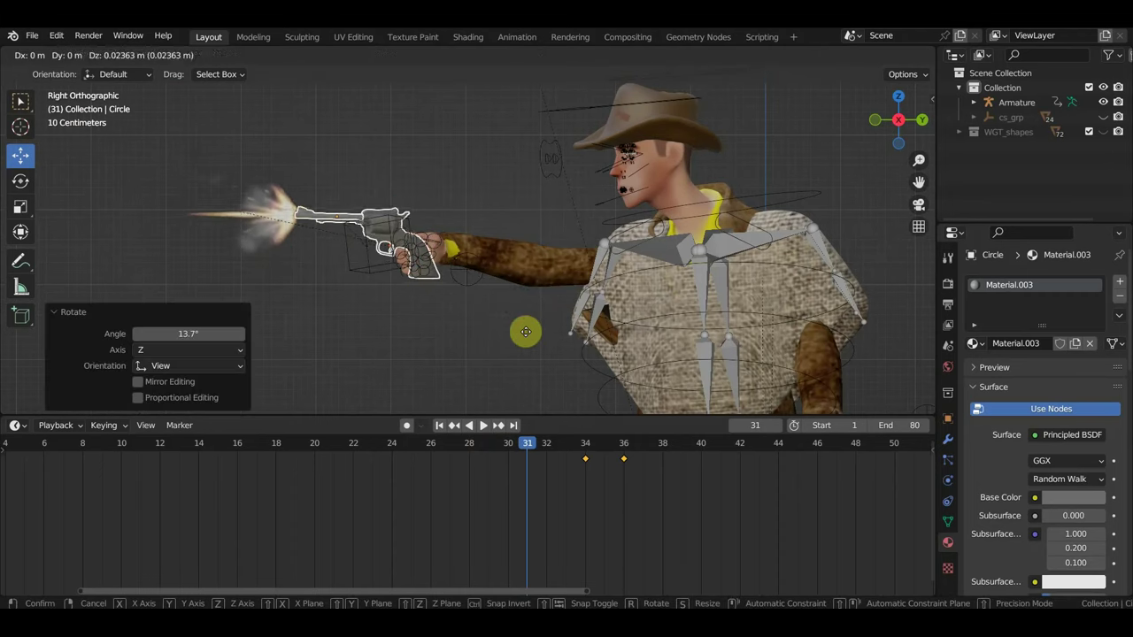
{"action": "left_click", "coordinate": [526, 331]}
{"action": "scroll", "coordinate": [524, 334], "scroll_direction": "up", "scroll_amount": 3}
{"action": "middle_click_drag", "start_coordinate": [523, 333], "coordinate": [683, 341]}
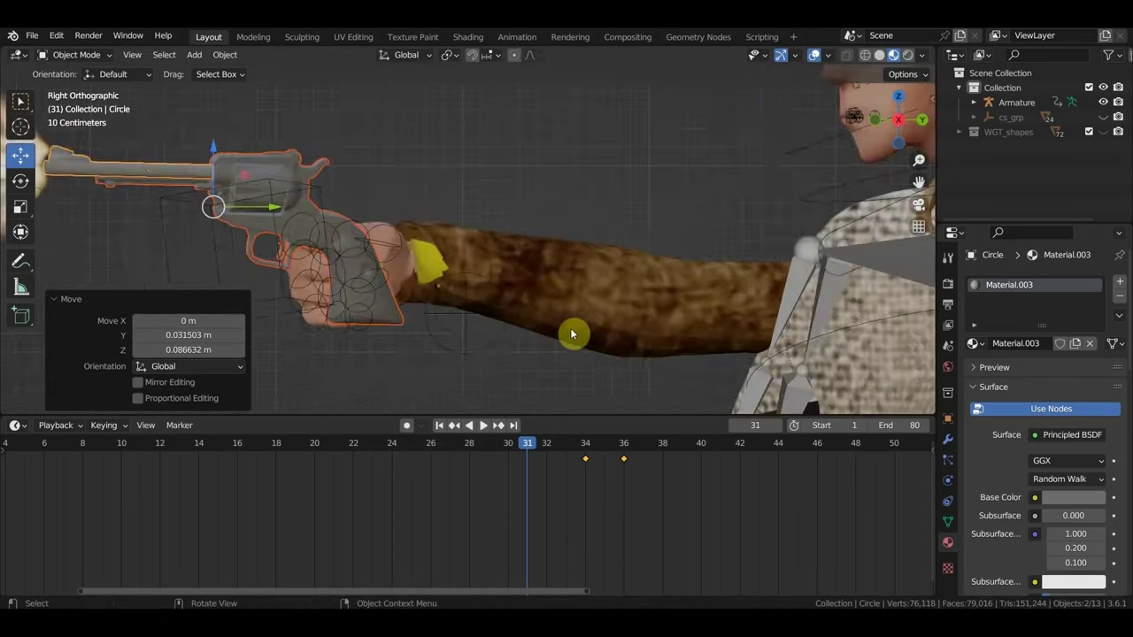
Step: Fit the revolver into the cowboy's hand and keyframe its location, rotation and scale at frame 31
{"action": "key", "text": "g"}
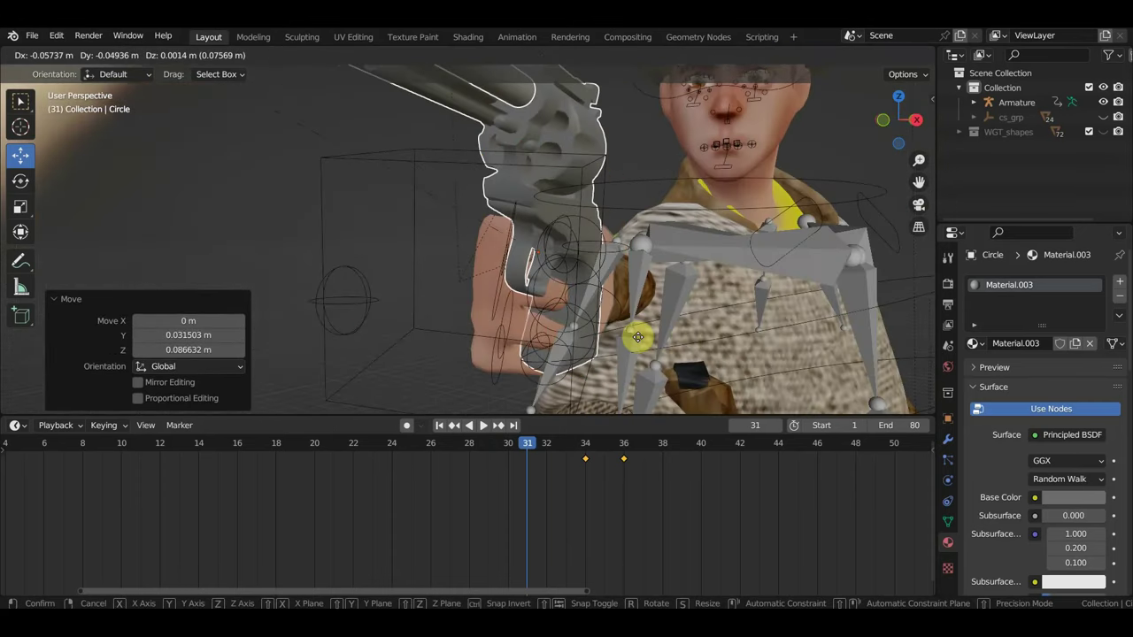
{"action": "left_click", "coordinate": [624, 336]}
{"action": "mouse_move", "coordinate": [619, 337]}
{"action": "middle_mouse_down"}
{"action": "mouse_move", "coordinate": [526, 350]}
{"action": "mouse_move", "coordinate": [508, 341]}
{"action": "mouse_move", "coordinate": [741, 325]}
{"action": "mouse_move", "coordinate": [582, 331]}
{"action": "mouse_move", "coordinate": [572, 341]}
{"action": "middle_mouse_up"}
{"action": "key", "text": "g"}
{"action": "left_click", "coordinate": [529, 348]}
{"action": "key", "text": "g"}
{"action": "left_click", "coordinate": [706, 326]}
{"action": "key", "text": "g"}
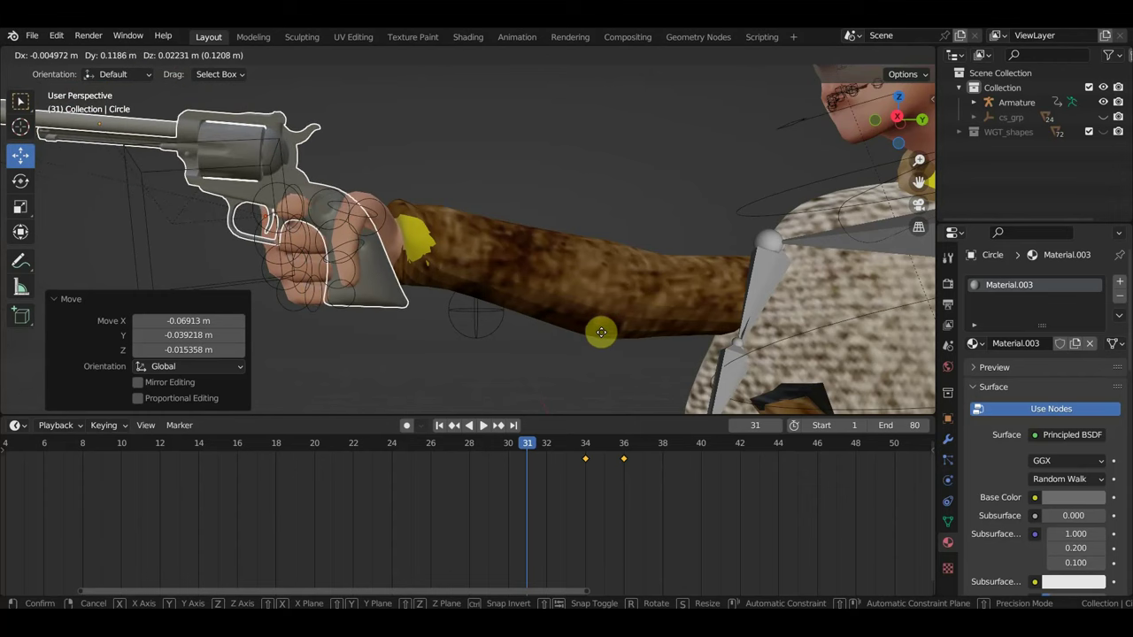
{"action": "left_click", "coordinate": [602, 331]}
{"action": "mouse_move", "coordinate": [604, 331]}
{"action": "middle_mouse_down"}
{"action": "mouse_move", "coordinate": [647, 335]}
{"action": "mouse_move", "coordinate": [482, 259]}
{"action": "mouse_move", "coordinate": [423, 266]}
{"action": "mouse_move", "coordinate": [431, 276]}
{"action": "middle_mouse_up"}
{"action": "key", "text": "i"}
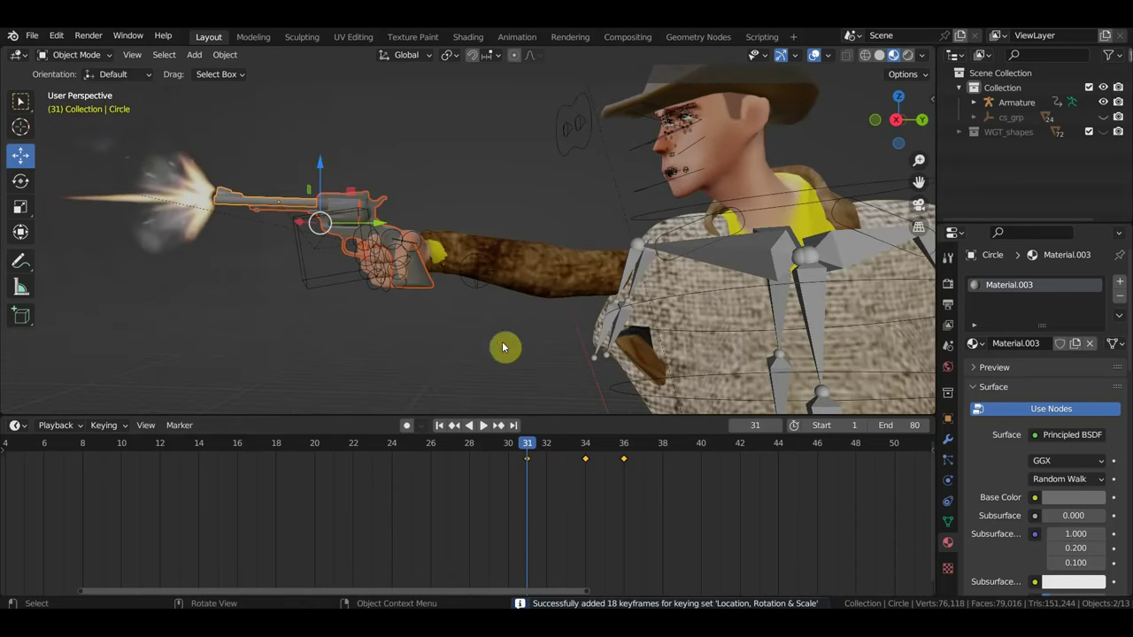
{"action": "mouse_move", "coordinate": [556, 452]}
{"action": "left_mouse_down"}
{"action": "mouse_move", "coordinate": [617, 475]}
{"action": "mouse_move", "coordinate": [553, 469]}
{"action": "mouse_move", "coordinate": [617, 483]}
{"action": "mouse_move", "coordinate": [607, 484]}
{"action": "left_mouse_up"}
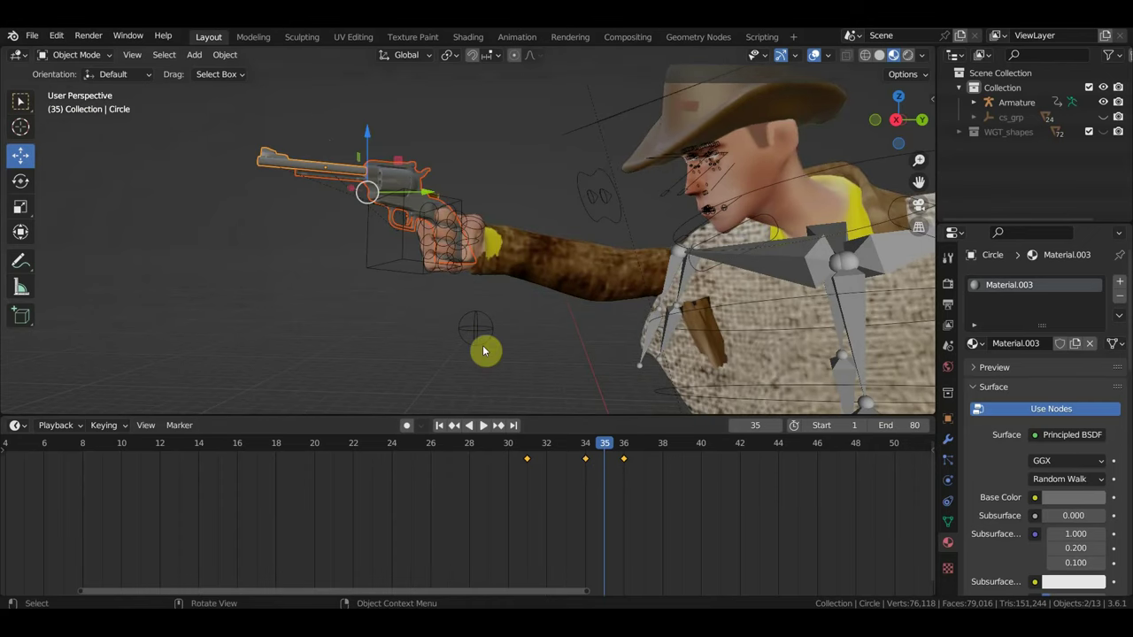
Step: Shift the gun slightly and keyframe it at frame 35
{"action": "mouse_move", "coordinate": [482, 351]}
{"action": "middle_mouse_down"}
{"action": "mouse_move", "coordinate": [466, 354]}
{"action": "mouse_move", "coordinate": [462, 338]}
{"action": "middle_mouse_up"}
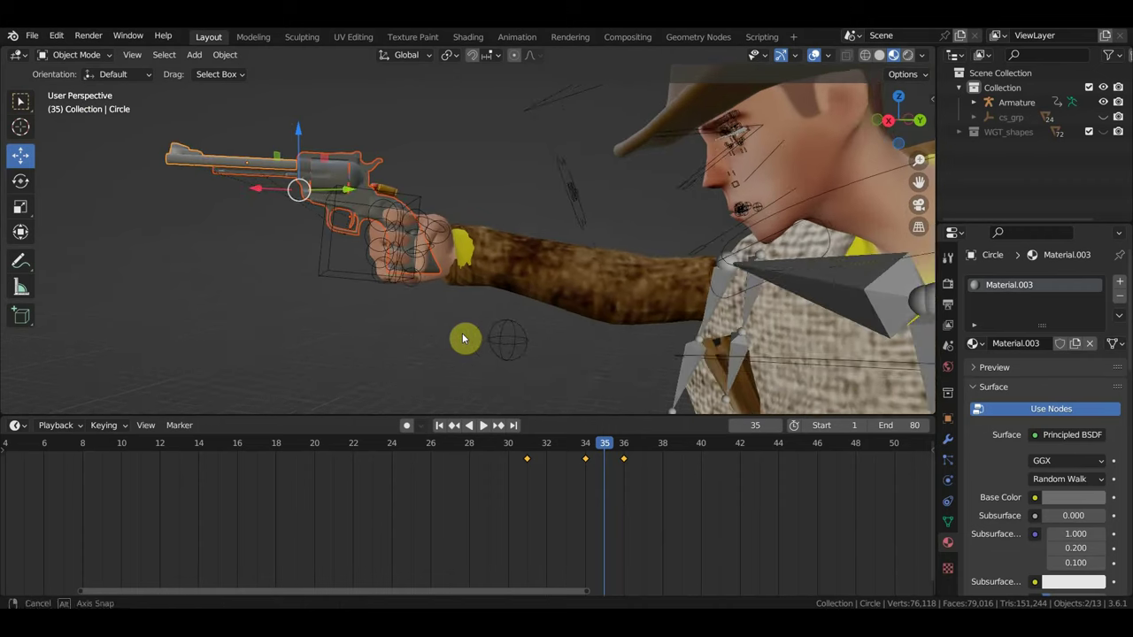
{"action": "key", "text": "g"}
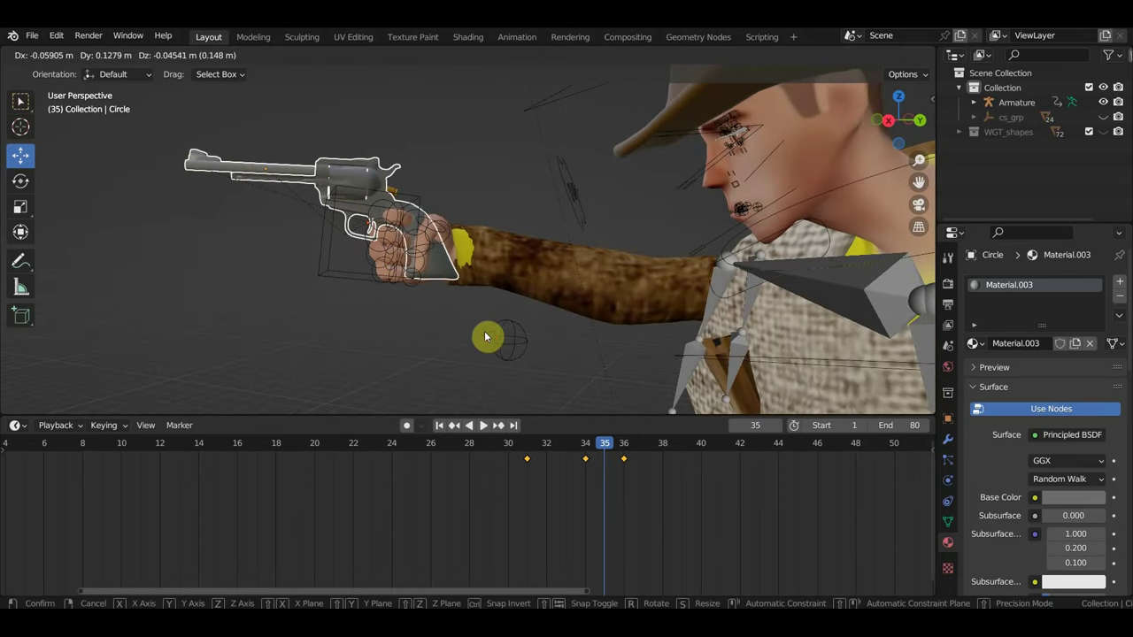
{"action": "left_click", "coordinate": [493, 342]}
{"action": "key", "text": "i"}
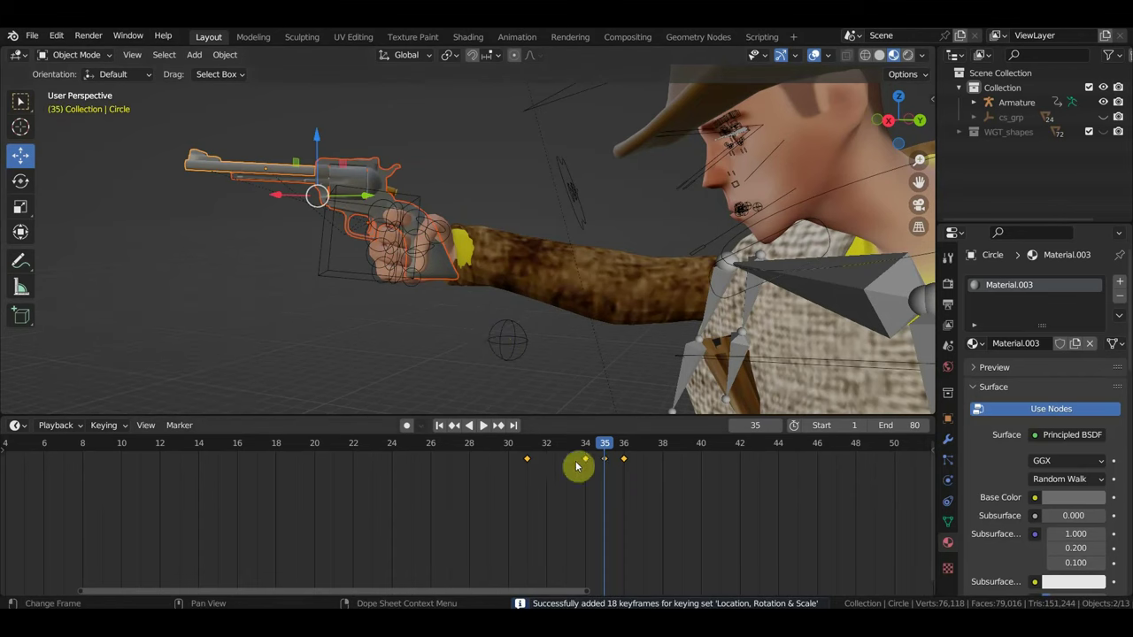
Step: Play back the firing motion, stop at frame 41, and step back through the frames
{"action": "left_click_drag", "start_coordinate": [604, 455], "coordinate": [569, 458]}
{"action": "key", "text": "space"}
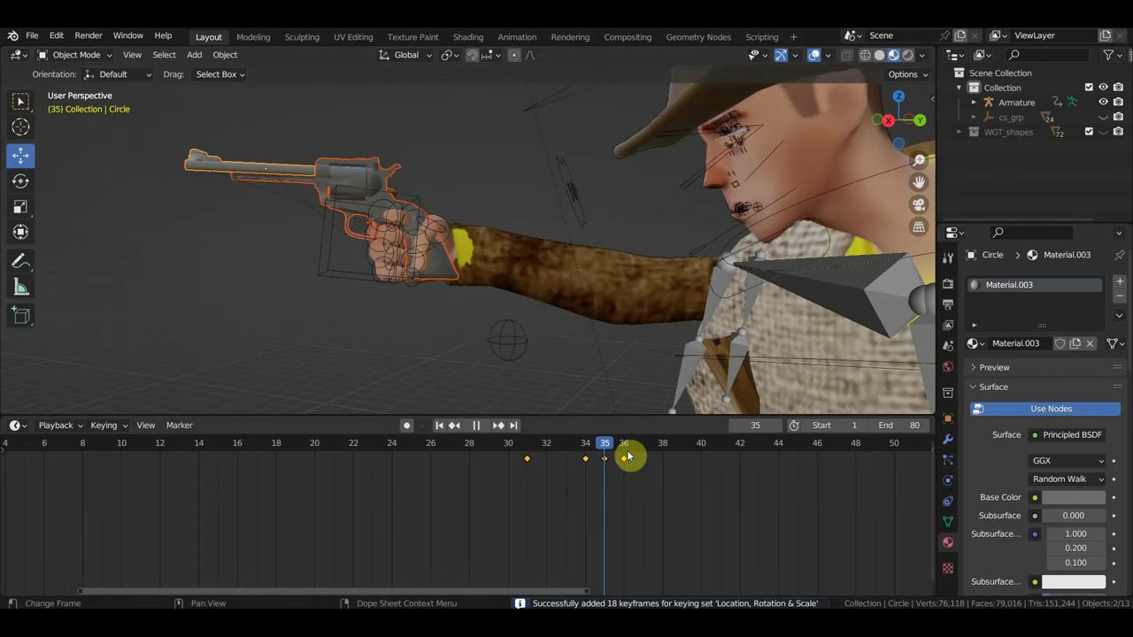
{"action": "left_click", "coordinate": [719, 461]}
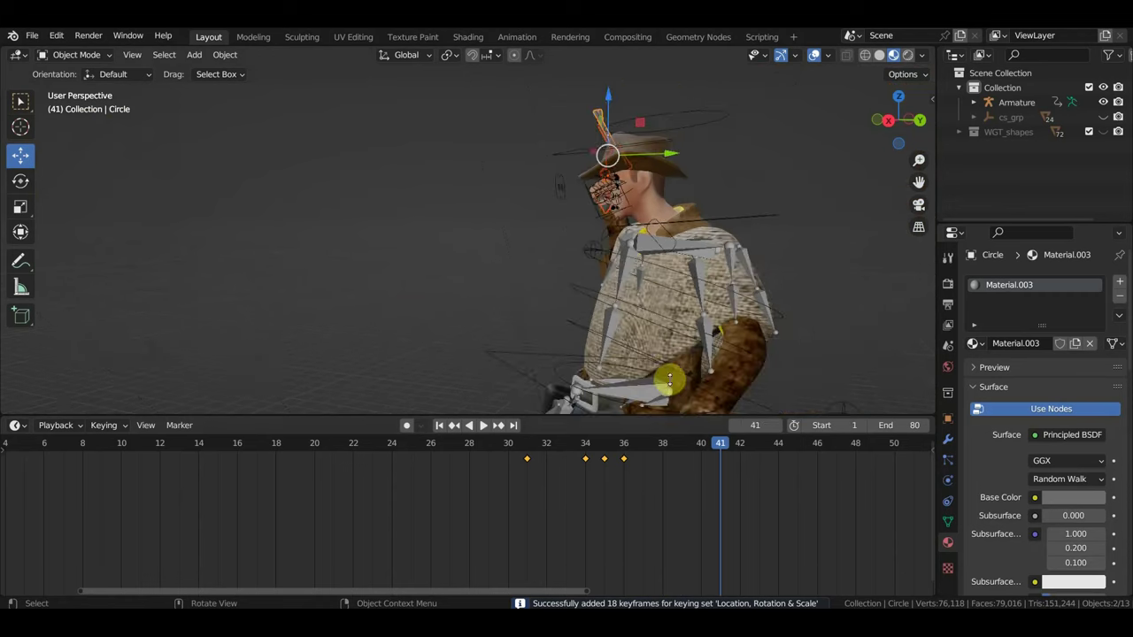
{"action": "mouse_move", "coordinate": [760, 452]}
{"action": "left_mouse_down"}
{"action": "mouse_move", "coordinate": [442, 472]}
{"action": "mouse_move", "coordinate": [85, 447]}
{"action": "left_mouse_up"}
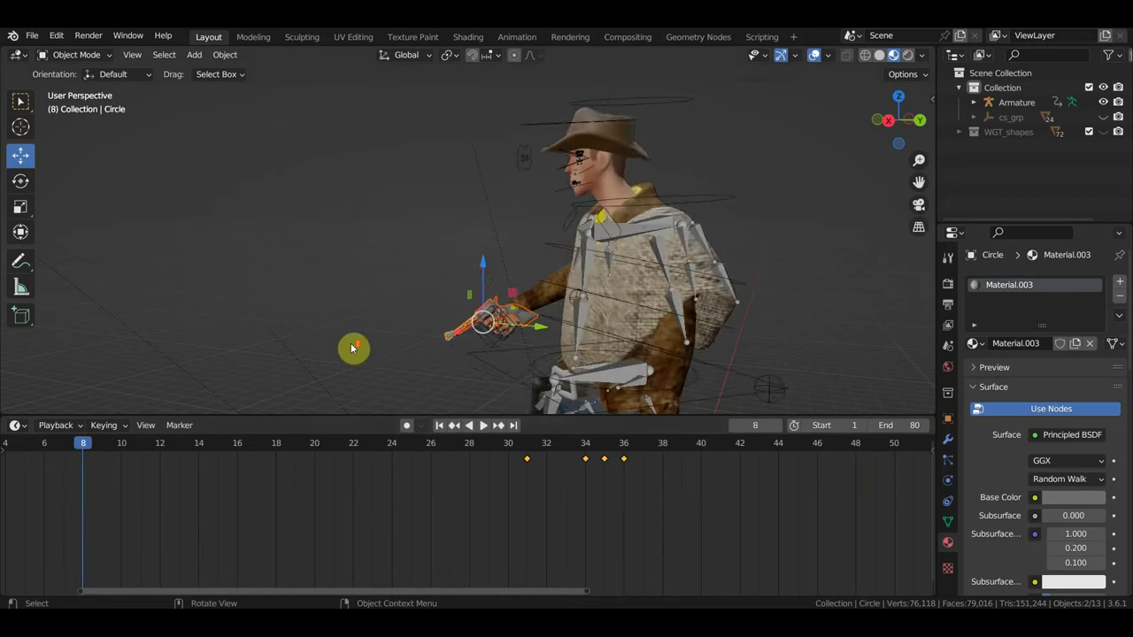
Step: Lower the revolver beside the cowboy's leg and keyframe that starting pose at frame 8
{"action": "mouse_move", "coordinate": [354, 346]}
{"action": "middle_mouse_down", "text": "ctrl"}
{"action": "mouse_move", "coordinate": [459, 227]}
{"action": "mouse_move", "coordinate": [518, 240]}
{"action": "middle_mouse_up", "text": "ctrl"}
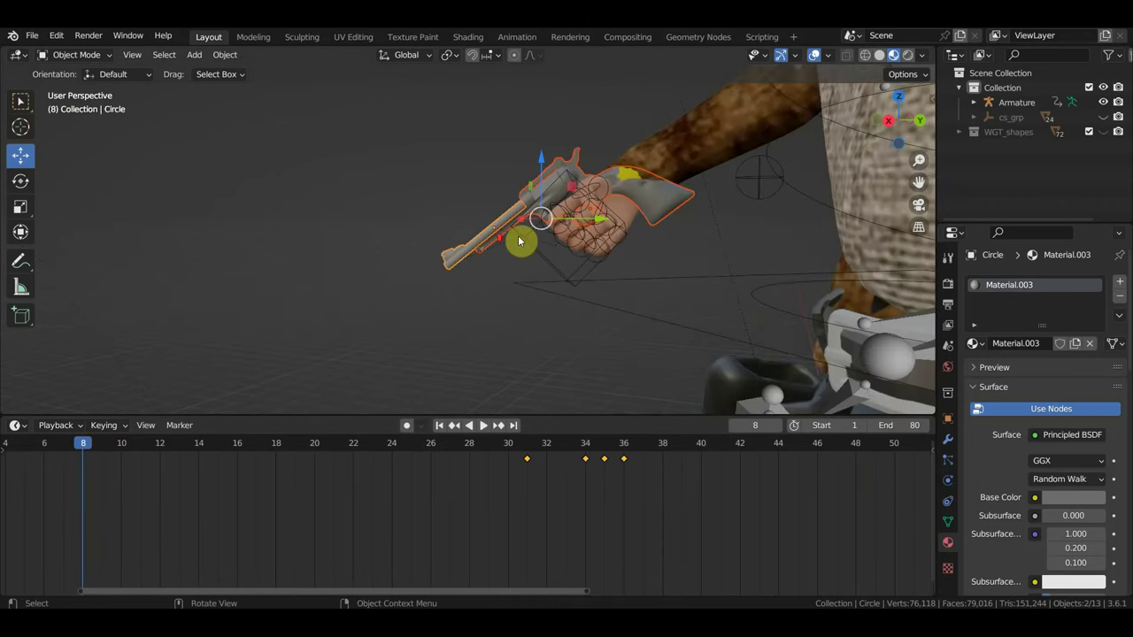
{"action": "left_click_drag", "start_coordinate": [695, 210], "coordinate": [673, 227]}
{"action": "mouse_move", "coordinate": [675, 230]}
{"action": "middle_mouse_down"}
{"action": "mouse_move", "coordinate": [837, 236]}
{"action": "mouse_move", "coordinate": [805, 227]}
{"action": "mouse_move", "coordinate": [938, 245]}
{"action": "mouse_move", "coordinate": [8, 248]}
{"action": "mouse_move", "coordinate": [856, 282]}
{"action": "mouse_move", "coordinate": [825, 296]}
{"action": "middle_mouse_up"}
{"action": "key", "text": "g"}
{"action": "left_click", "coordinate": [802, 232]}
{"action": "key", "text": "g"}
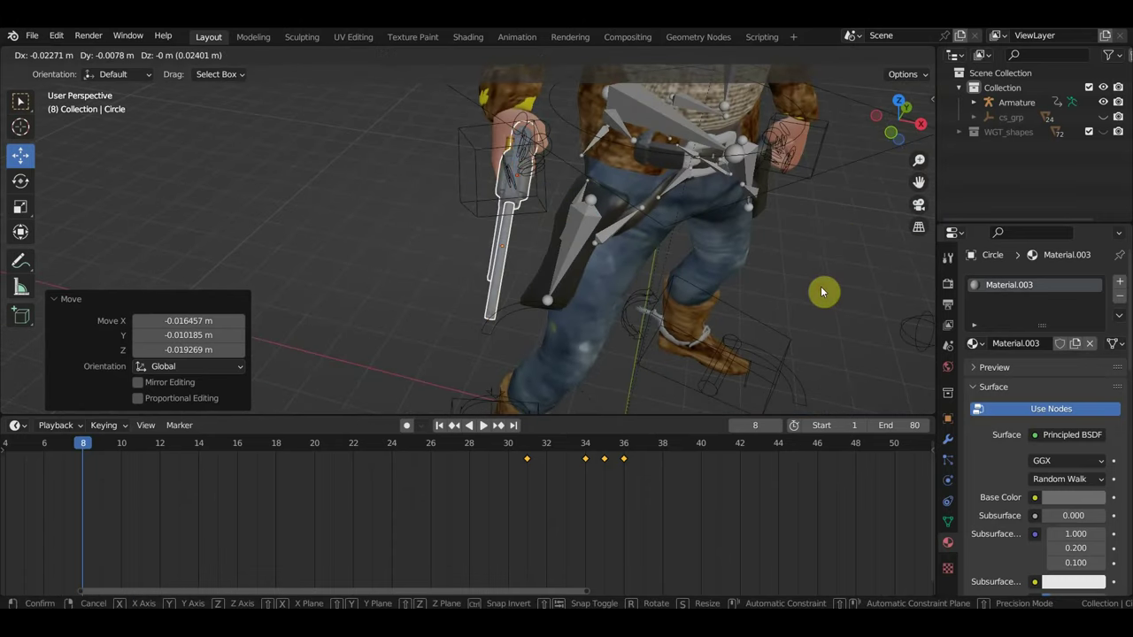
{"action": "left_click", "coordinate": [822, 292]}
{"action": "key", "text": "KP_Decimal"}
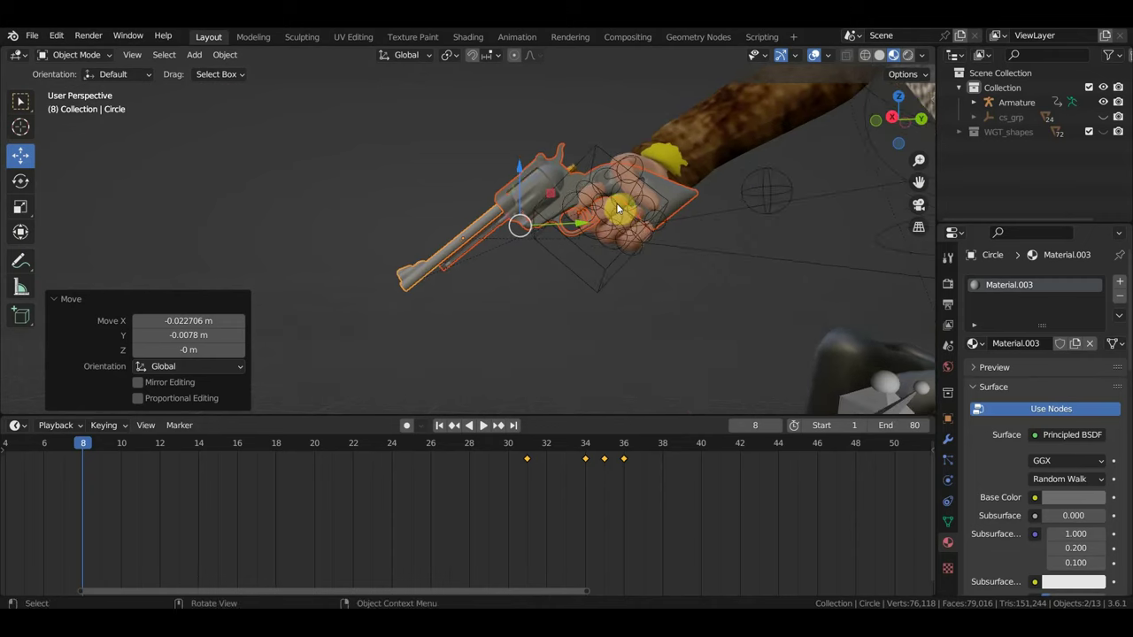
{"action": "key", "text": "i"}
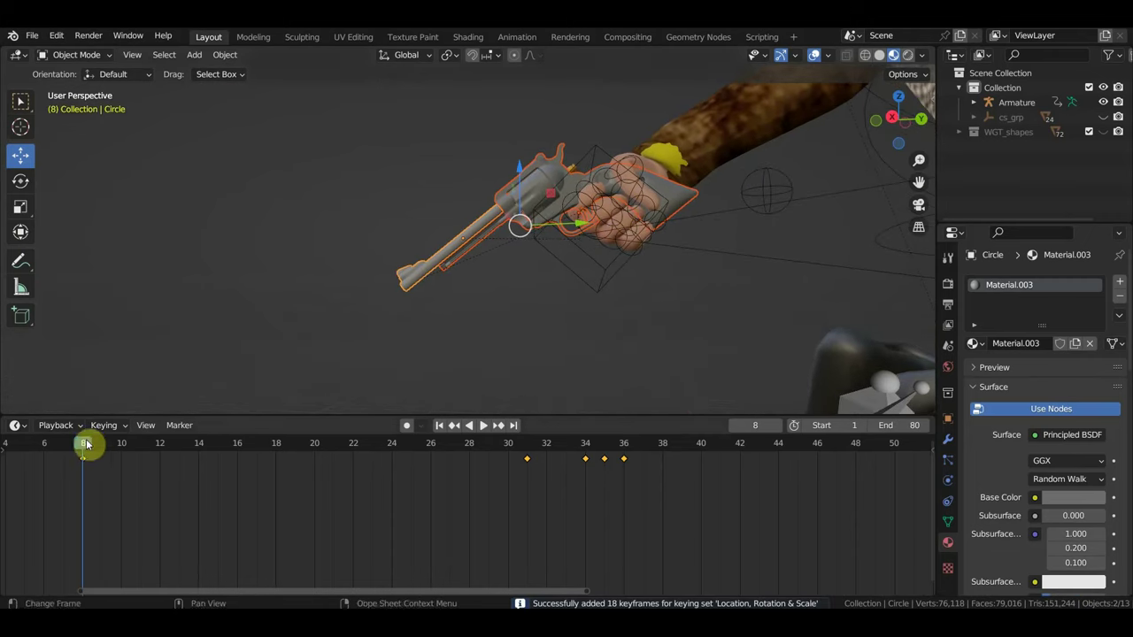
{"action": "left_click_drag", "start_coordinate": [151, 454], "coordinate": [256, 455]}
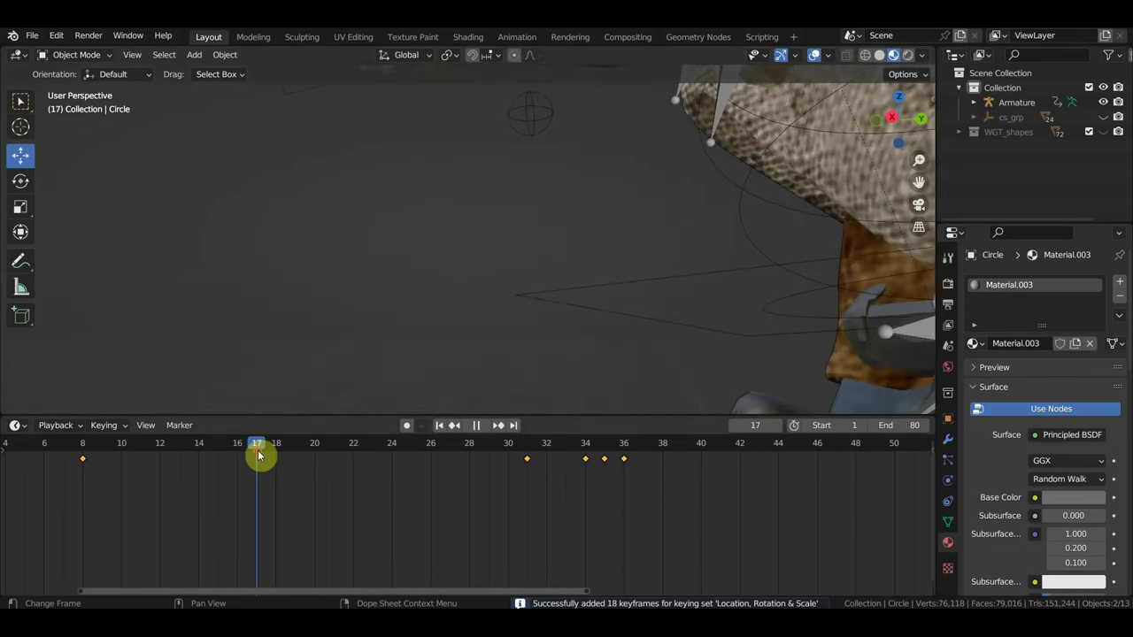
Step: Preview the raise-and-fire motion, checking frames 28, 30 and 8
{"action": "scroll", "coordinate": [447, 310], "scroll_direction": "down", "scroll_amount": 3}
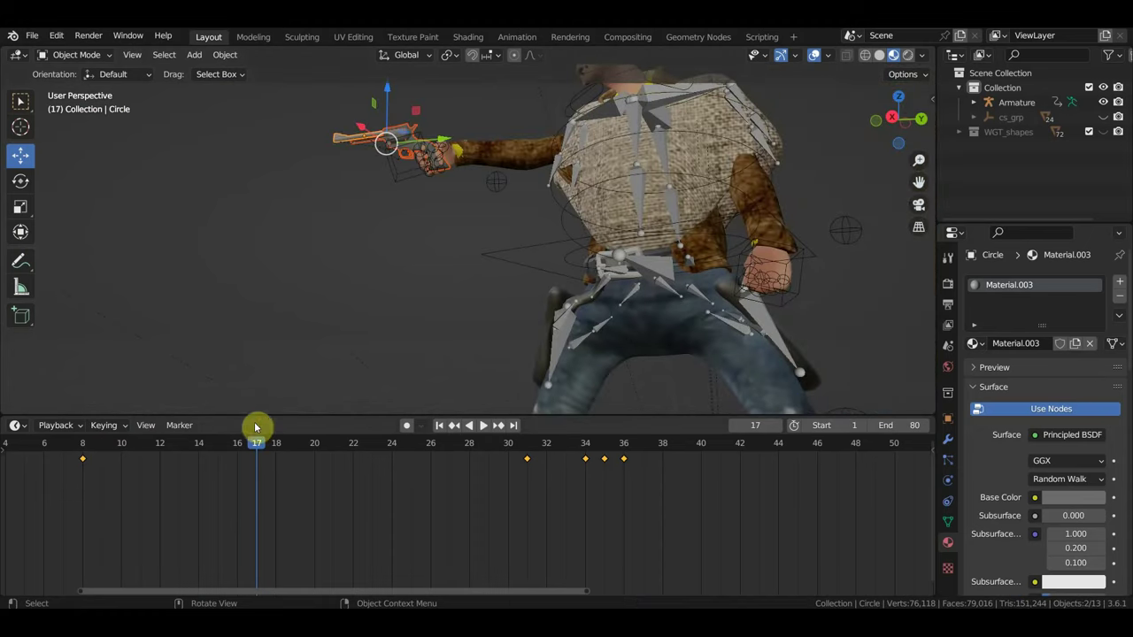
{"action": "key", "text": "space"}
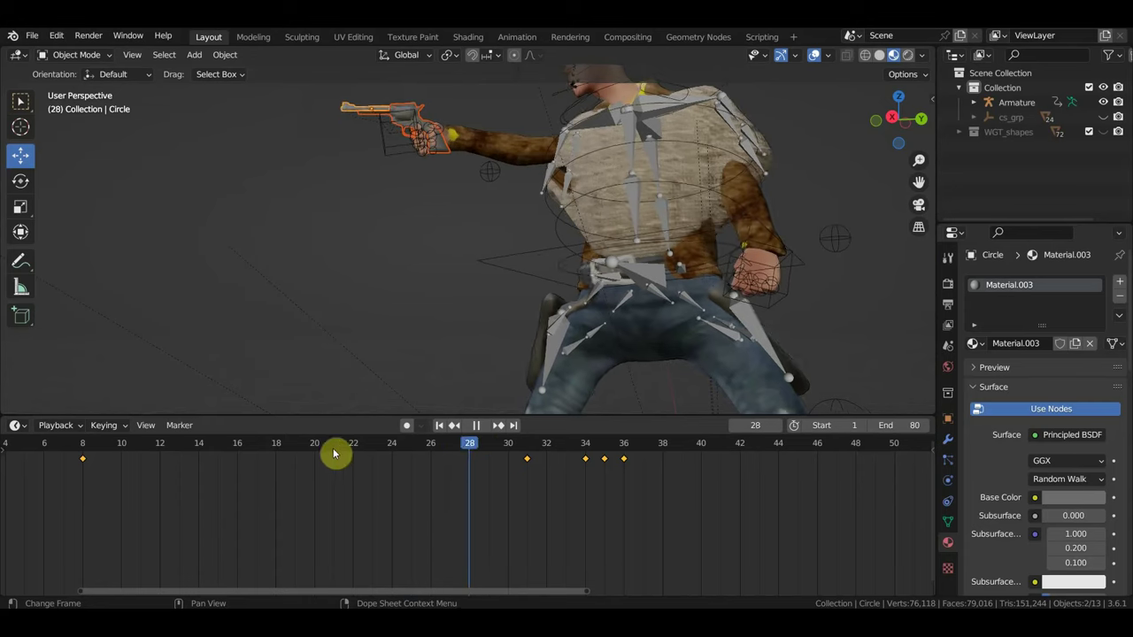
{"action": "left_click_drag", "start_coordinate": [210, 460], "coordinate": [177, 460]}
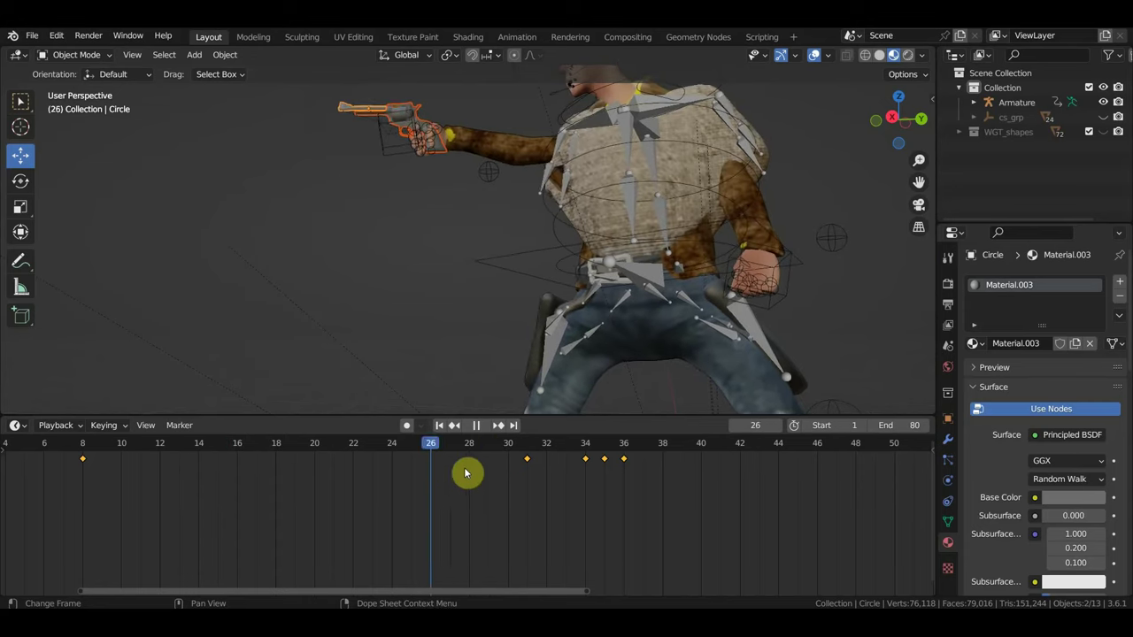
{"action": "left_click", "coordinate": [469, 475]}
{"action": "left_click_drag", "start_coordinate": [470, 475], "coordinate": [527, 484]}
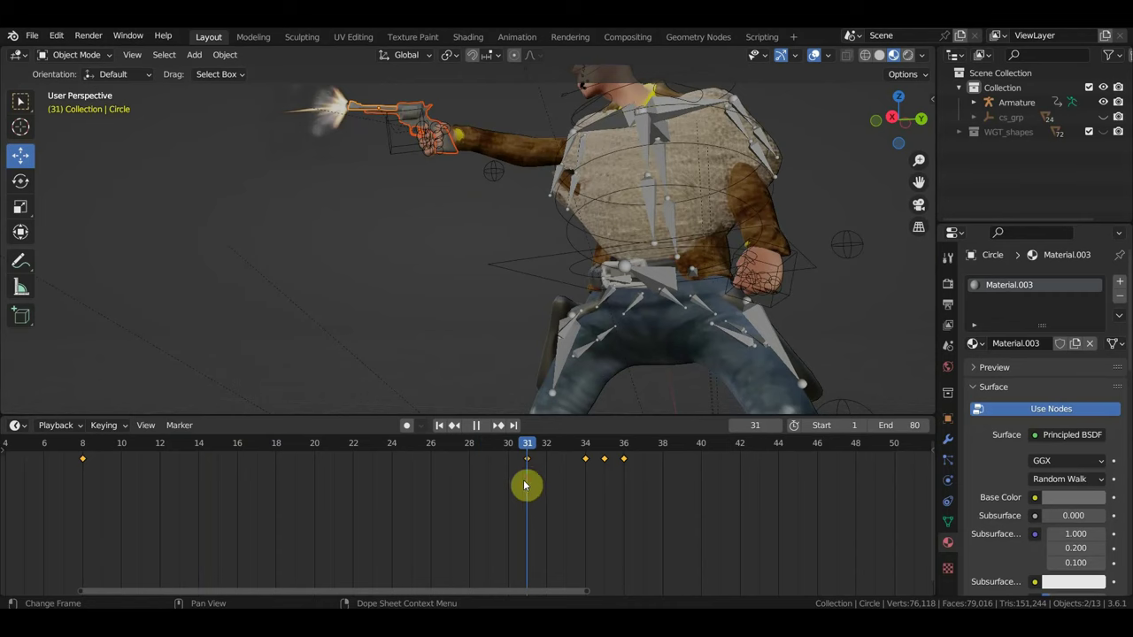
{"action": "left_click", "coordinate": [85, 447]}
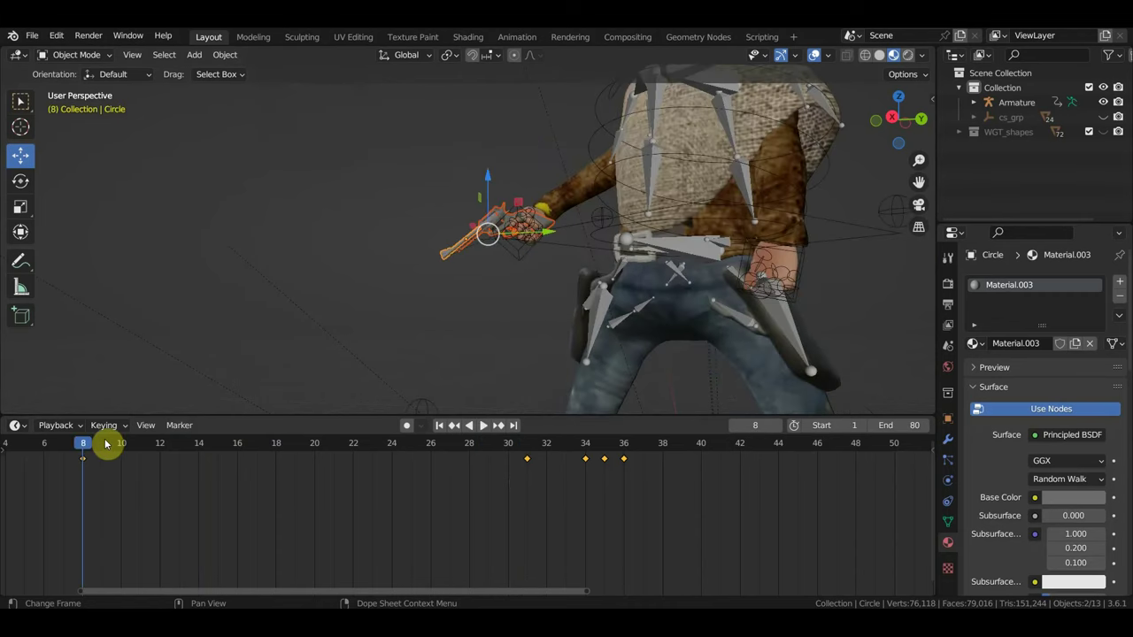
{"action": "scroll", "coordinate": [519, 324], "scroll_direction": "up", "scroll_amount": 5}
{"action": "middle_click_drag", "start_coordinate": [574, 318], "coordinate": [465, 296]}
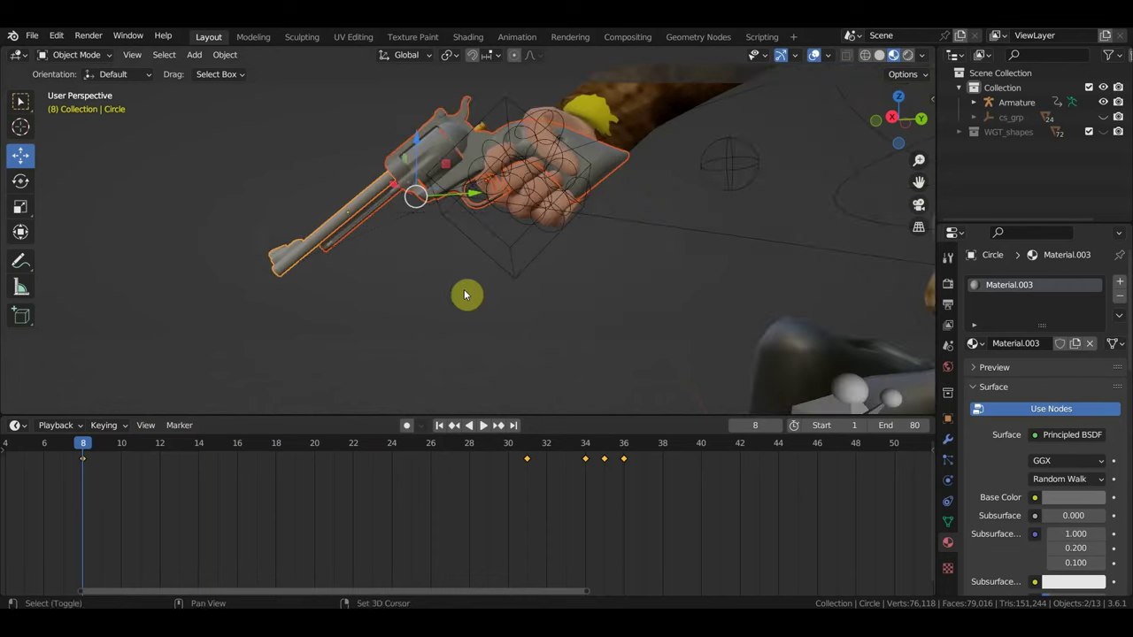
Step: At frame 31, nudge the gun 0.034 m along Y and re-key it
{"action": "left_click", "coordinate": [526, 445]}
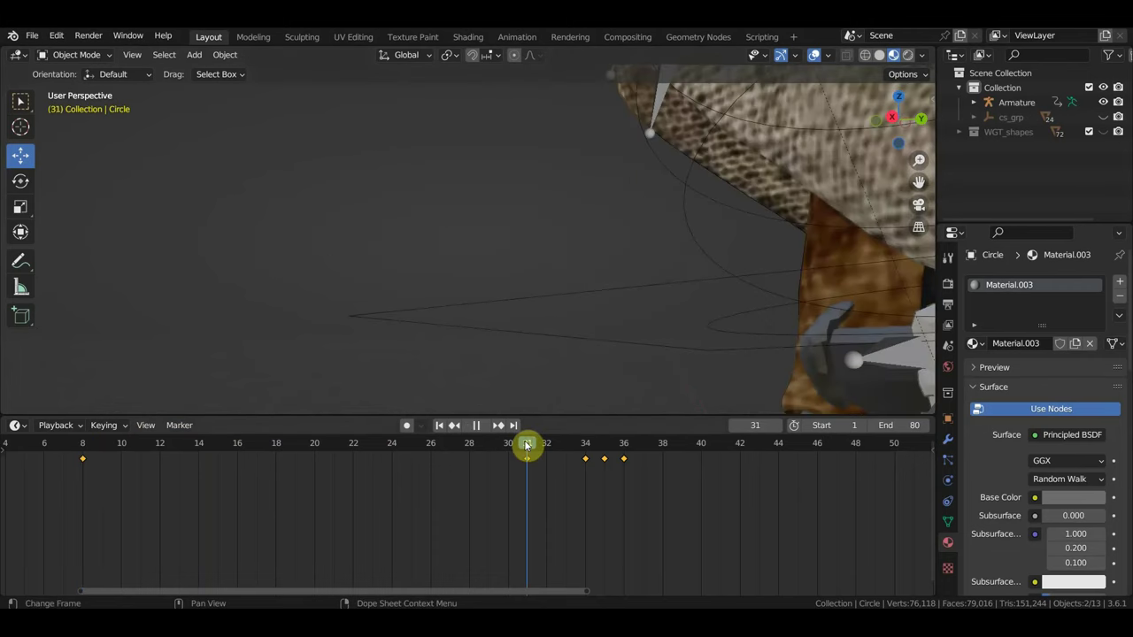
{"action": "scroll", "coordinate": [647, 353], "scroll_direction": "down", "scroll_amount": 5}
{"action": "mouse_move", "coordinate": [640, 337]}
{"action": "middle_mouse_down"}
{"action": "mouse_move", "coordinate": [630, 278]}
{"action": "mouse_move", "coordinate": [558, 369]}
{"action": "middle_mouse_up"}
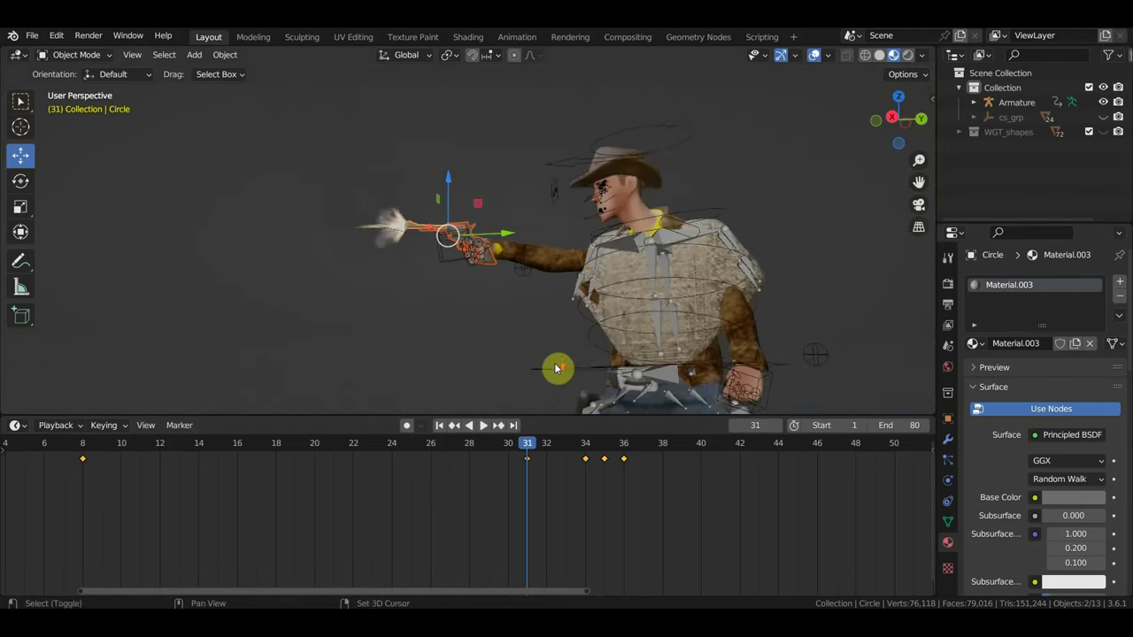
{"action": "scroll", "coordinate": [555, 366], "scroll_direction": "up", "scroll_amount": 5}
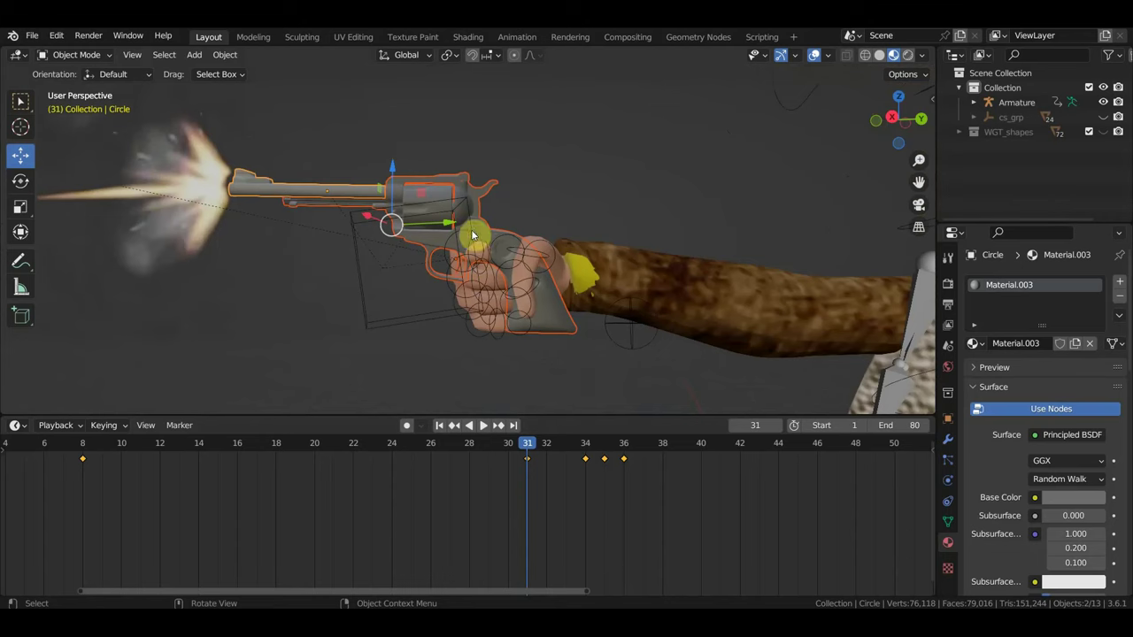
{"action": "left_click_drag", "start_coordinate": [447, 221], "coordinate": [447, 227]}
{"action": "key", "text": "i"}
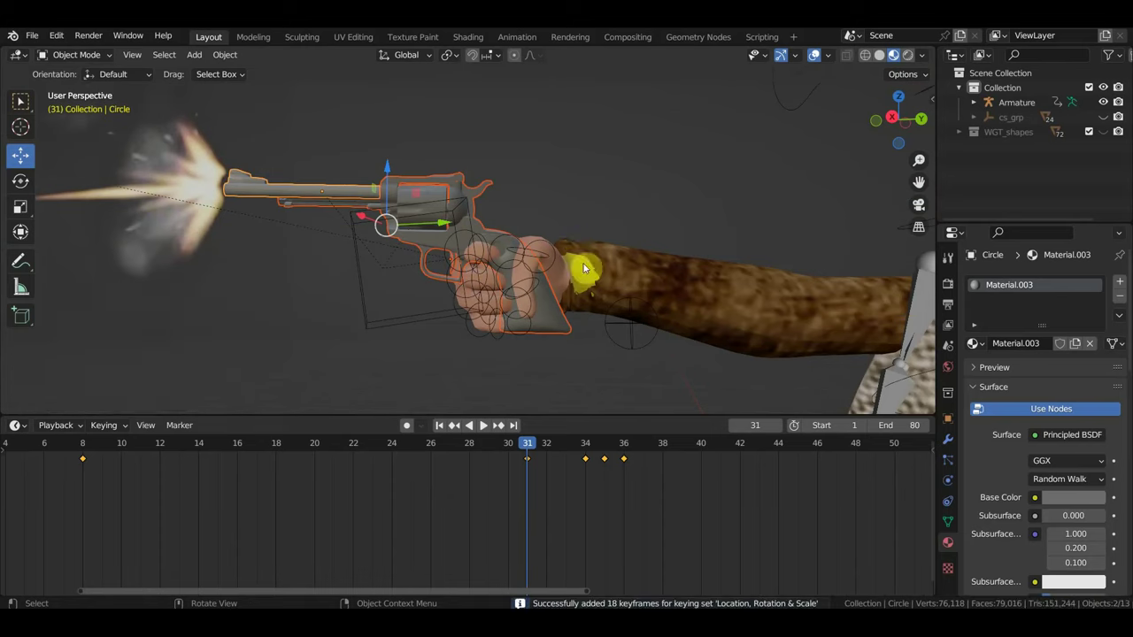
{"action": "left_click_drag", "start_coordinate": [500, 449], "coordinate": [302, 449]}
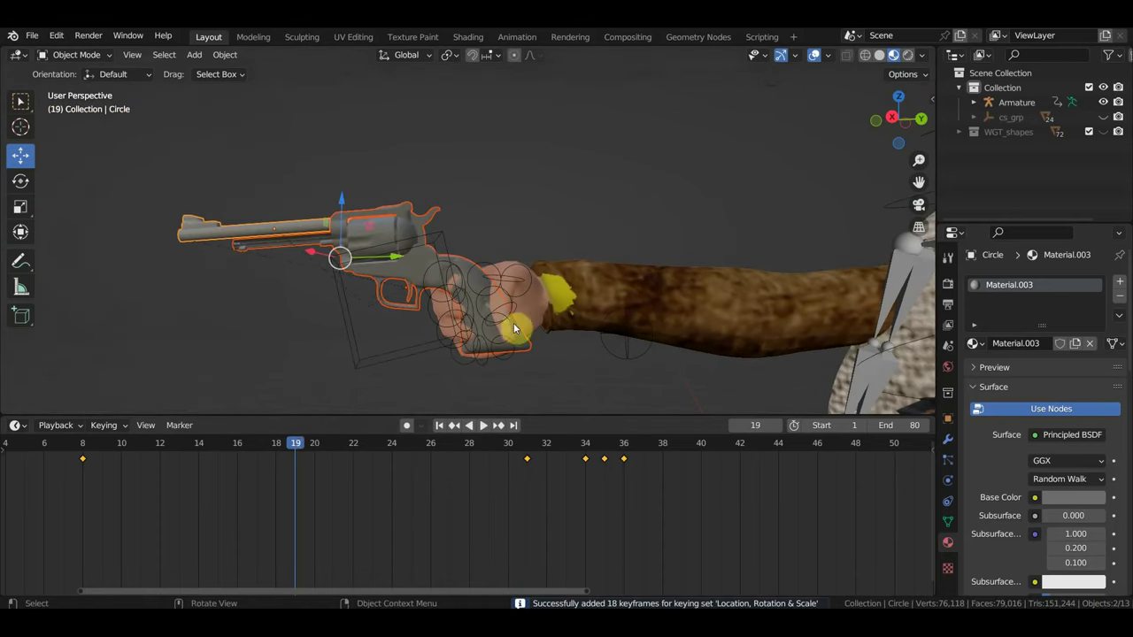
Step: Shift the revolver and hand about 0.056 m along X and key the pose at frame 19
{"action": "key", "text": "g"}
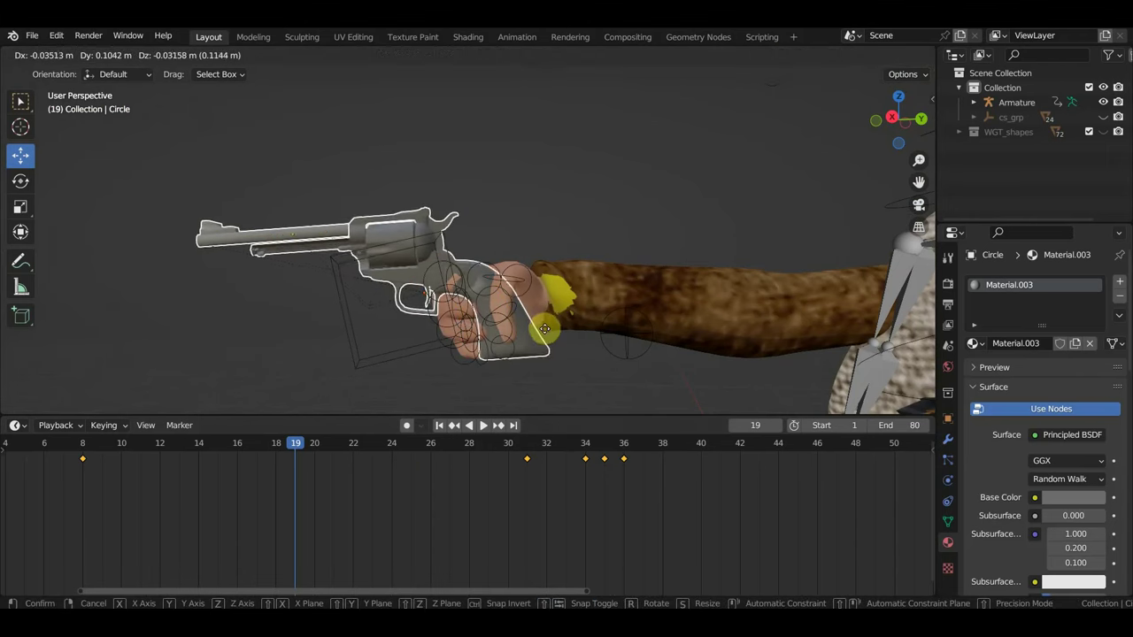
{"action": "left_click", "coordinate": [550, 325]}
{"action": "mouse_move", "coordinate": [620, 323]}
{"action": "middle_mouse_down"}
{"action": "mouse_move", "coordinate": [741, 316]}
{"action": "mouse_move", "coordinate": [619, 354]}
{"action": "mouse_move", "coordinate": [514, 357]}
{"action": "middle_mouse_up"}
{"action": "key", "text": "g"}
{"action": "left_click", "coordinate": [708, 331]}
{"action": "scroll", "coordinate": [566, 352], "scroll_direction": "up", "scroll_amount": 5}
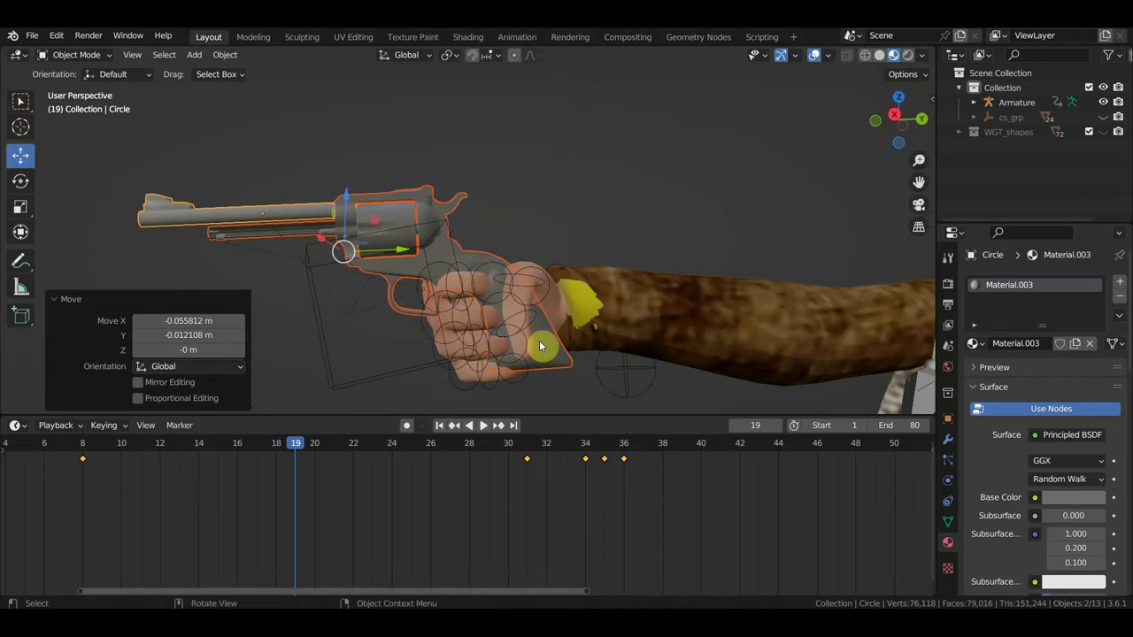
{"action": "key", "text": "i"}
Step: Play back the motion, step back to frame 14, then jump to frame 35
{"action": "key", "text": "space"}
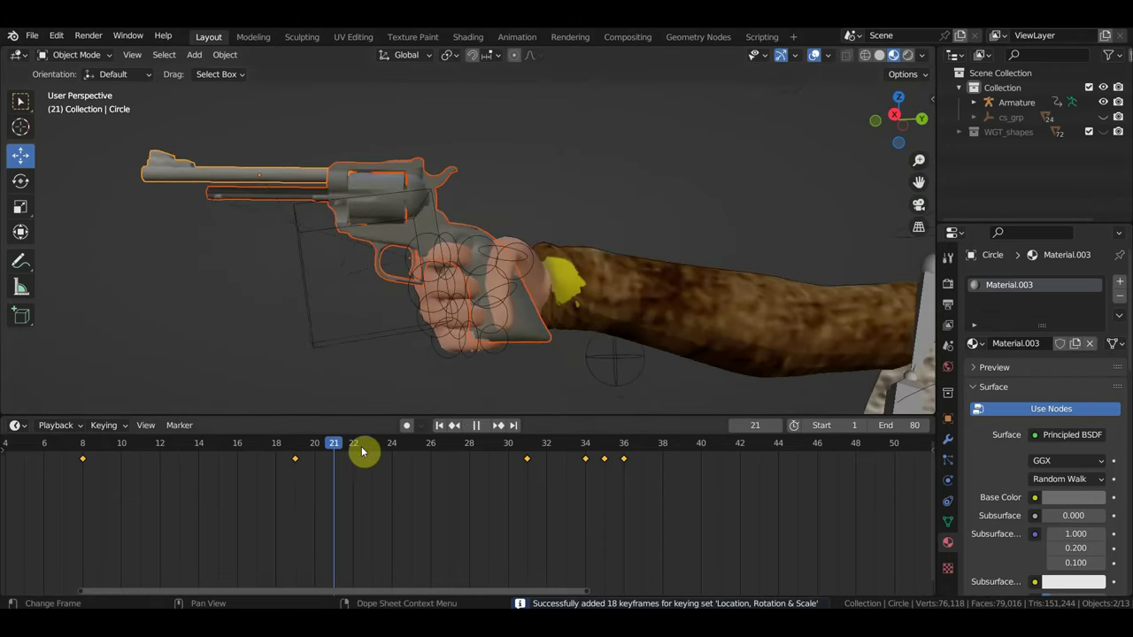
{"action": "mouse_move", "coordinate": [481, 475]}
{"action": "left_mouse_down"}
{"action": "mouse_move", "coordinate": [513, 478]}
{"action": "mouse_move", "coordinate": [220, 465]}
{"action": "mouse_move", "coordinate": [339, 468]}
{"action": "left_mouse_up"}
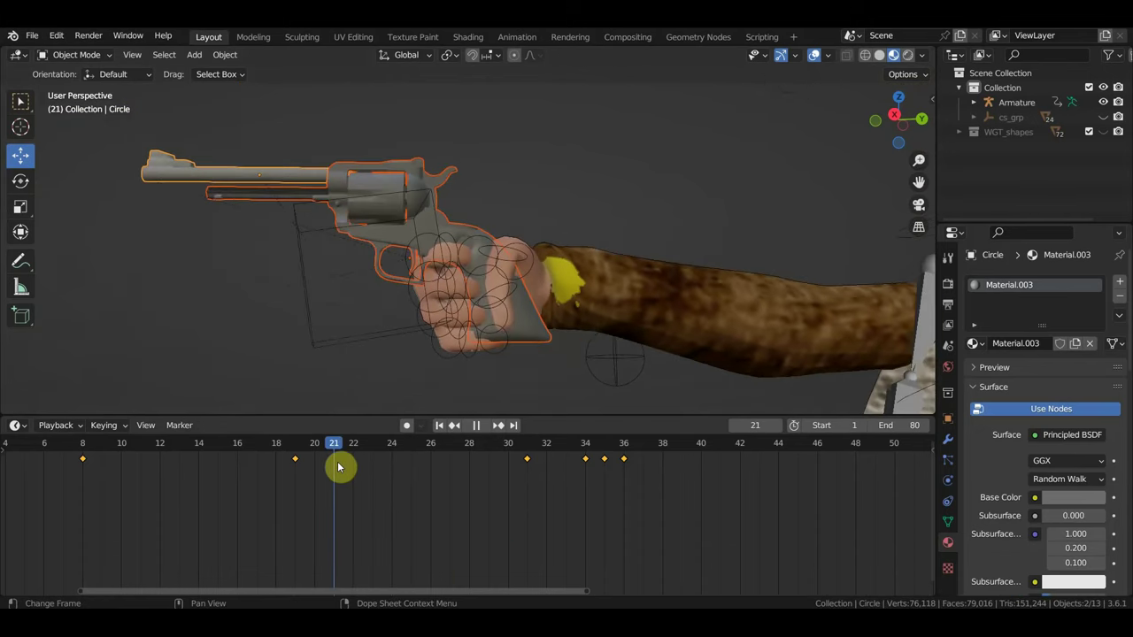
{"action": "mouse_move", "coordinate": [381, 336]}
{"action": "middle_mouse_down"}
{"action": "mouse_move", "coordinate": [412, 304]}
{"action": "mouse_move", "coordinate": [529, 273]}
{"action": "mouse_move", "coordinate": [480, 319]}
{"action": "mouse_move", "coordinate": [460, 372]}
{"action": "middle_mouse_up"}
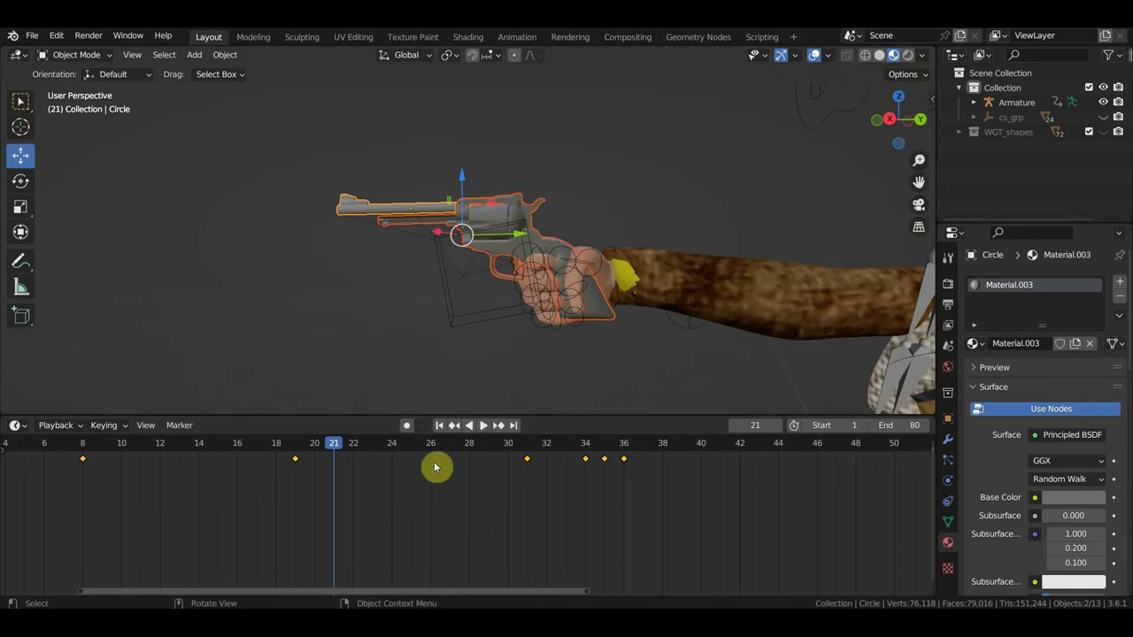
{"action": "left_click", "coordinate": [602, 454]}
{"action": "mouse_move", "coordinate": [639, 357]}
{"action": "middle_mouse_down"}
{"action": "mouse_move", "coordinate": [628, 329]}
{"action": "mouse_move", "coordinate": [678, 316]}
{"action": "mouse_move", "coordinate": [640, 298]}
{"action": "mouse_move", "coordinate": [588, 403]}
{"action": "middle_mouse_up"}
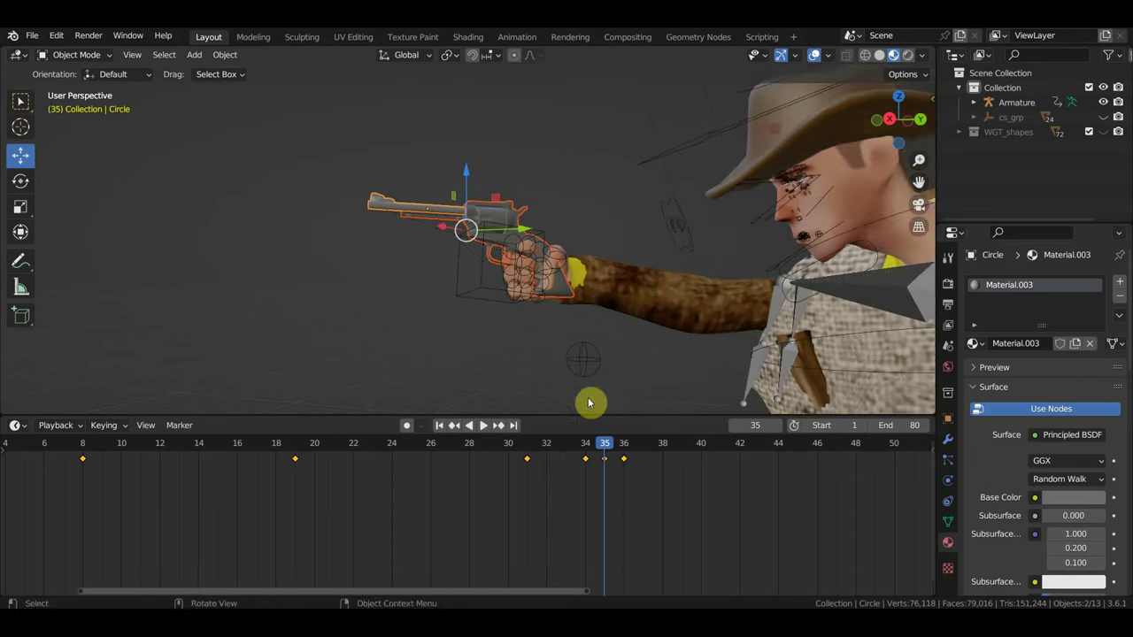
Step: Select the bullet inside the cylinder using wireframe view, then return to Solid shading
{"action": "left_click", "coordinate": [866, 55]}
{"action": "scroll", "coordinate": [664, 203], "scroll_direction": "up", "scroll_amount": 3}
{"action": "scroll", "coordinate": [620, 212], "scroll_direction": "up", "scroll_amount": 3}
{"action": "middle_click_drag", "start_coordinate": [620, 211], "coordinate": [576, 240]}
{"action": "left_click", "coordinate": [555, 238]}
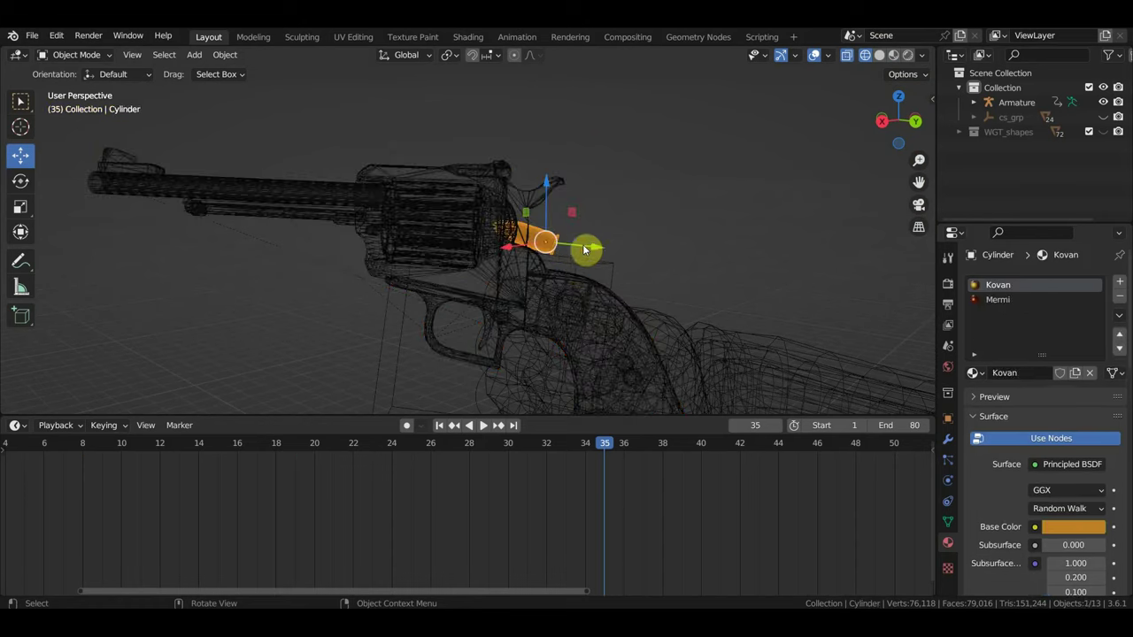
{"action": "left_click", "coordinate": [880, 56]}
{"action": "mouse_move", "coordinate": [662, 276]}
{"action": "middle_mouse_down"}
{"action": "mouse_move", "coordinate": [508, 346]}
{"action": "mouse_move", "coordinate": [554, 355]}
{"action": "middle_mouse_up"}
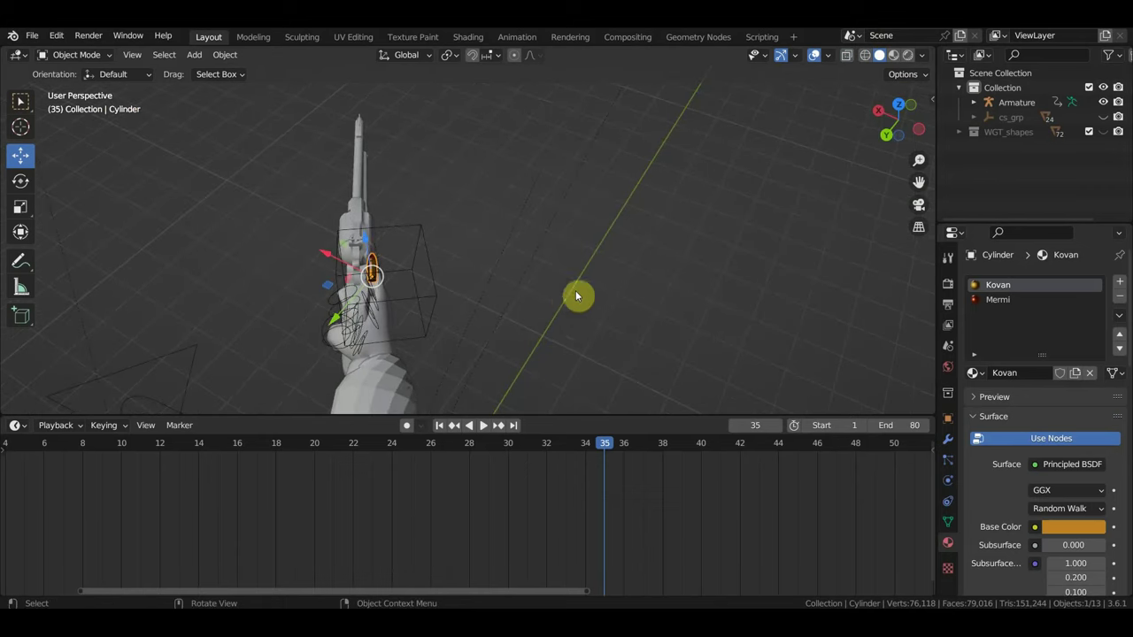
Step: Seat the bullet in the chamber, tilted -14.7°, and keyframe it at frame 35
{"action": "key", "text": "g"}
{"action": "left_click", "coordinate": [550, 302]}
{"action": "mouse_move", "coordinate": [551, 302]}
{"action": "middle_mouse_down"}
{"action": "mouse_move", "coordinate": [626, 293]}
{"action": "mouse_move", "coordinate": [733, 241]}
{"action": "middle_mouse_up"}
{"action": "middle_click_drag", "start_coordinate": [681, 263], "coordinate": [689, 248]}
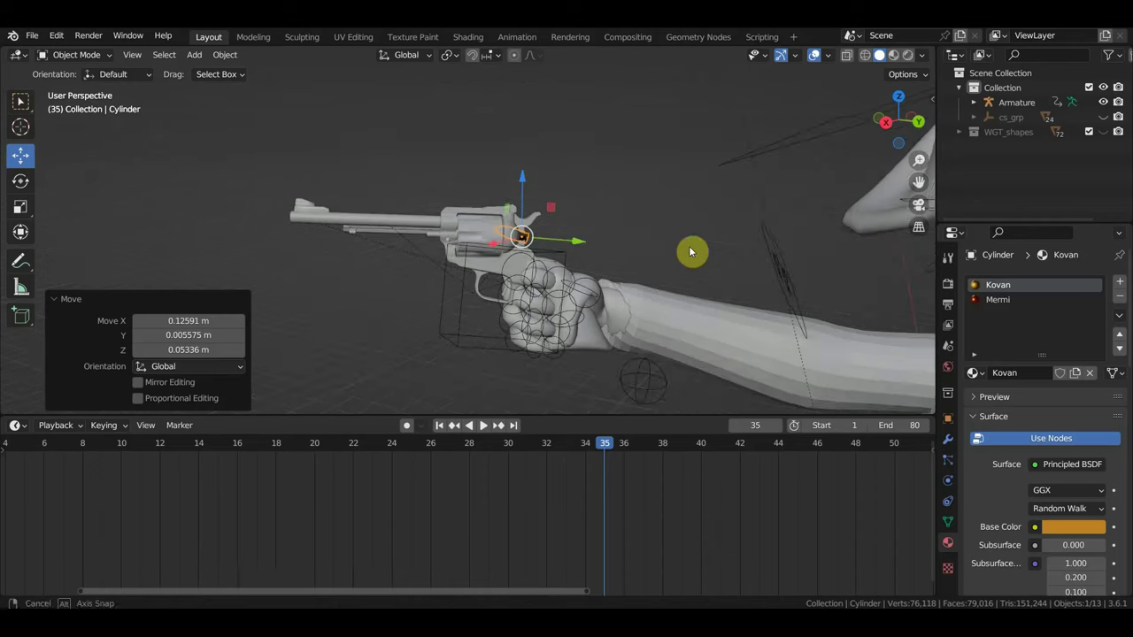
{"action": "key", "text": "r"}
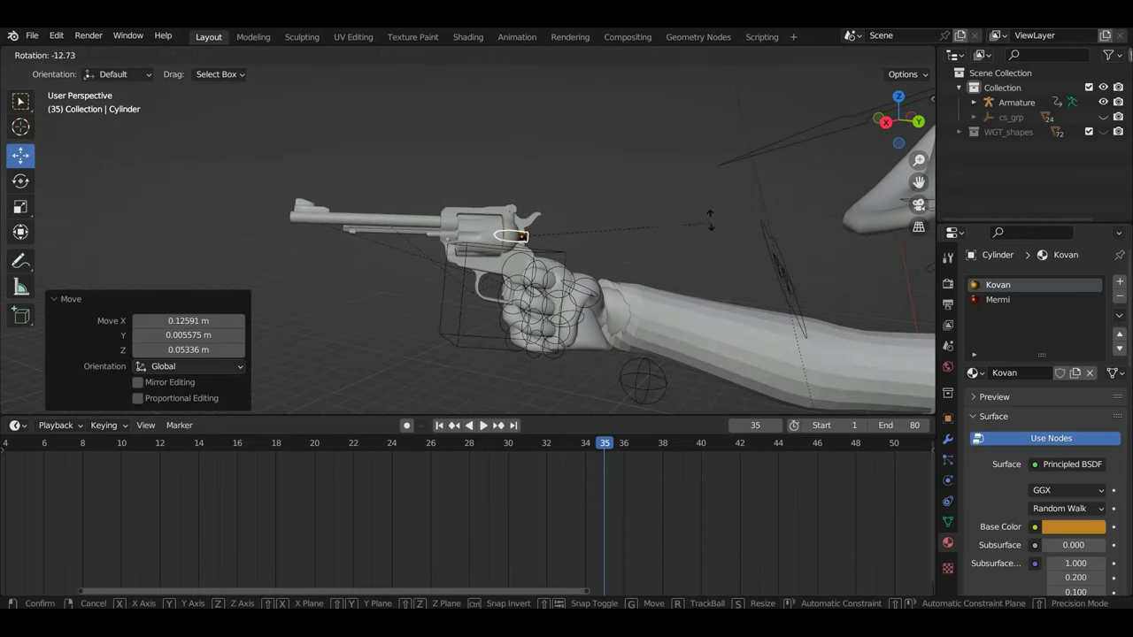
{"action": "left_click", "coordinate": [707, 223]}
{"action": "key", "text": "g"}
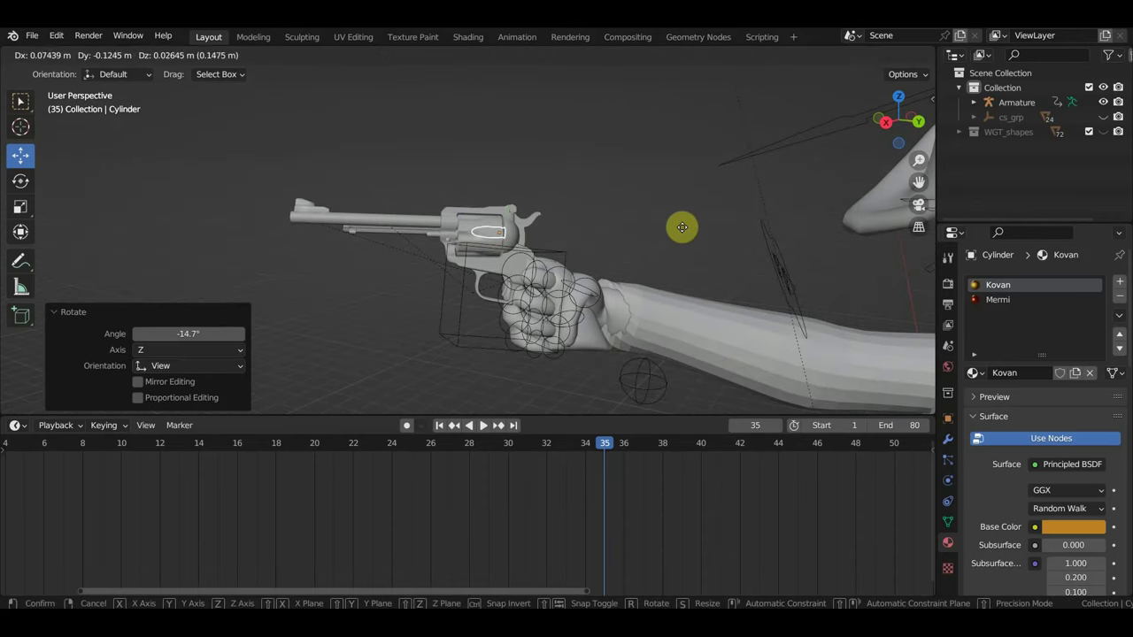
{"action": "left_click", "coordinate": [679, 229]}
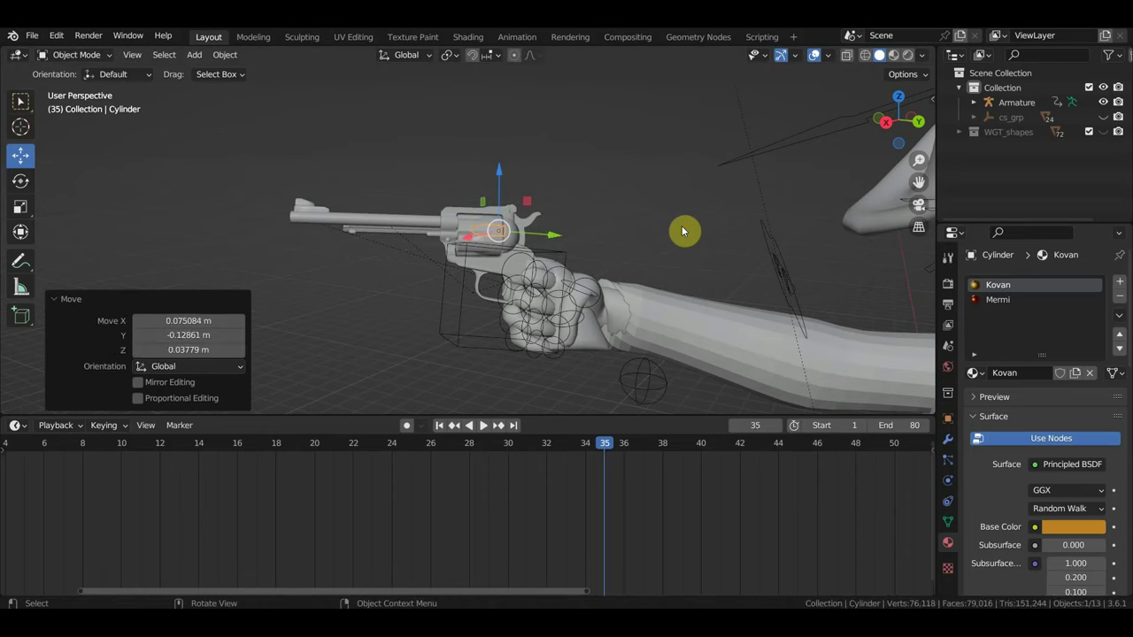
{"action": "key", "text": "i"}
{"action": "scroll", "coordinate": [696, 487], "scroll_direction": "down", "scroll_amount": 2}
Step: Scrub and play the timeline to preview the shot, stopping at frame 31
{"action": "scroll", "coordinate": [690, 496], "scroll_direction": "down", "scroll_amount": 3, "text": "ctrl"}
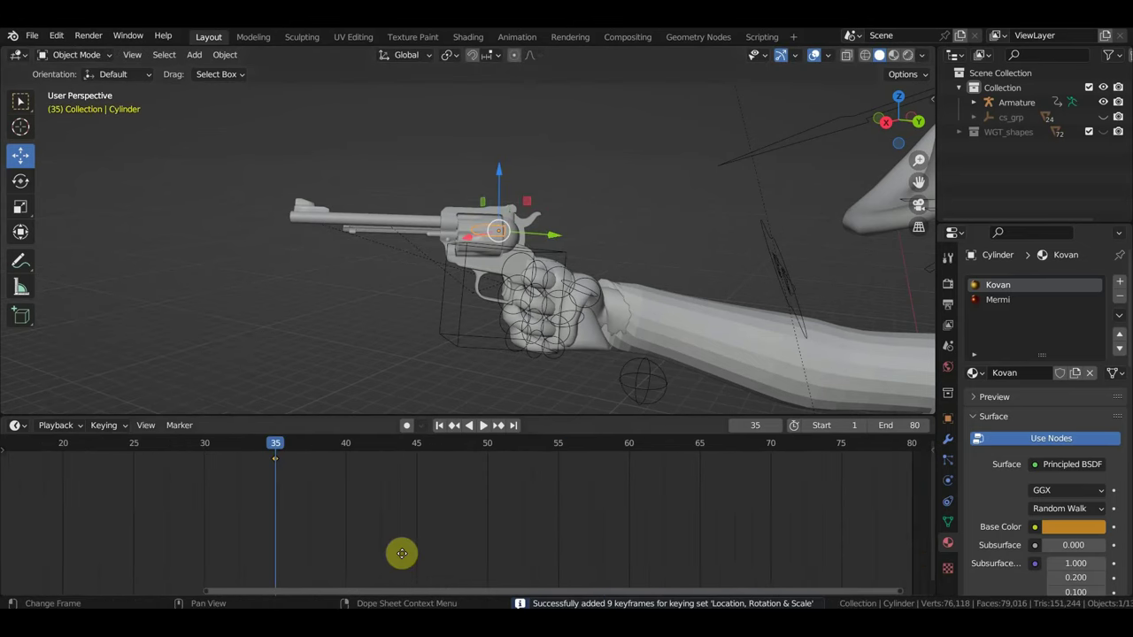
{"action": "mouse_move", "coordinate": [296, 445]}
{"action": "left_mouse_down"}
{"action": "mouse_move", "coordinate": [341, 452]}
{"action": "mouse_move", "coordinate": [319, 452]}
{"action": "left_mouse_up"}
{"action": "mouse_move", "coordinate": [526, 296]}
{"action": "middle_mouse_down"}
{"action": "mouse_move", "coordinate": [633, 261]}
{"action": "mouse_move", "coordinate": [579, 295]}
{"action": "middle_mouse_up"}
{"action": "scroll", "coordinate": [615, 284], "scroll_direction": "up", "scroll_amount": 3}
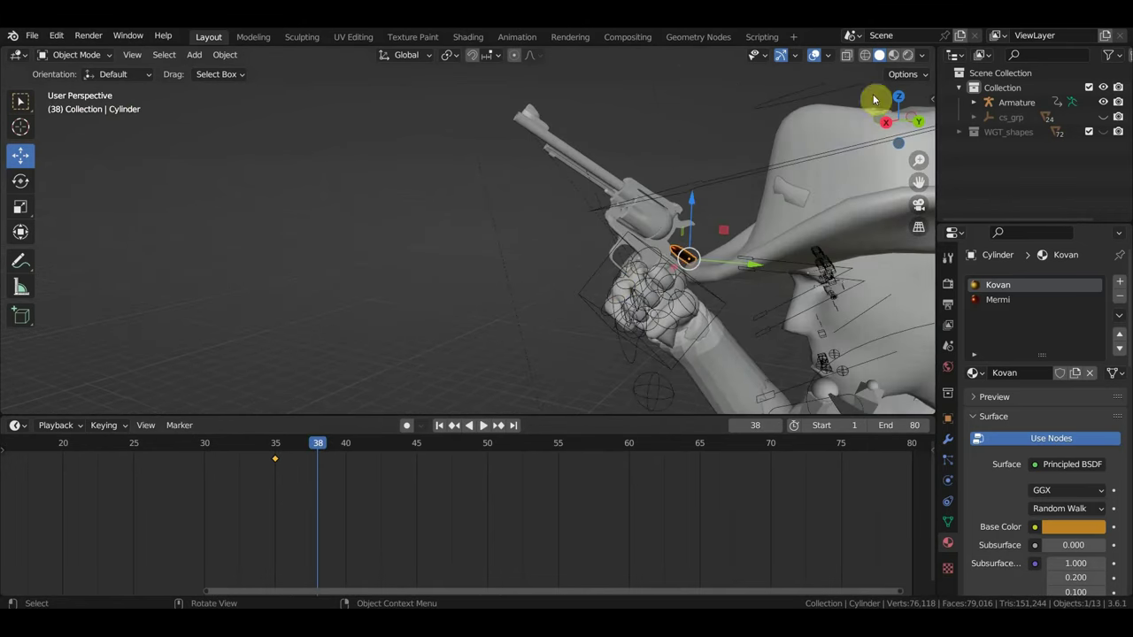
{"action": "scroll", "coordinate": [735, 177], "scroll_direction": "down", "scroll_amount": 4}
{"action": "scroll", "coordinate": [700, 221], "scroll_direction": "down", "scroll_amount": 2}
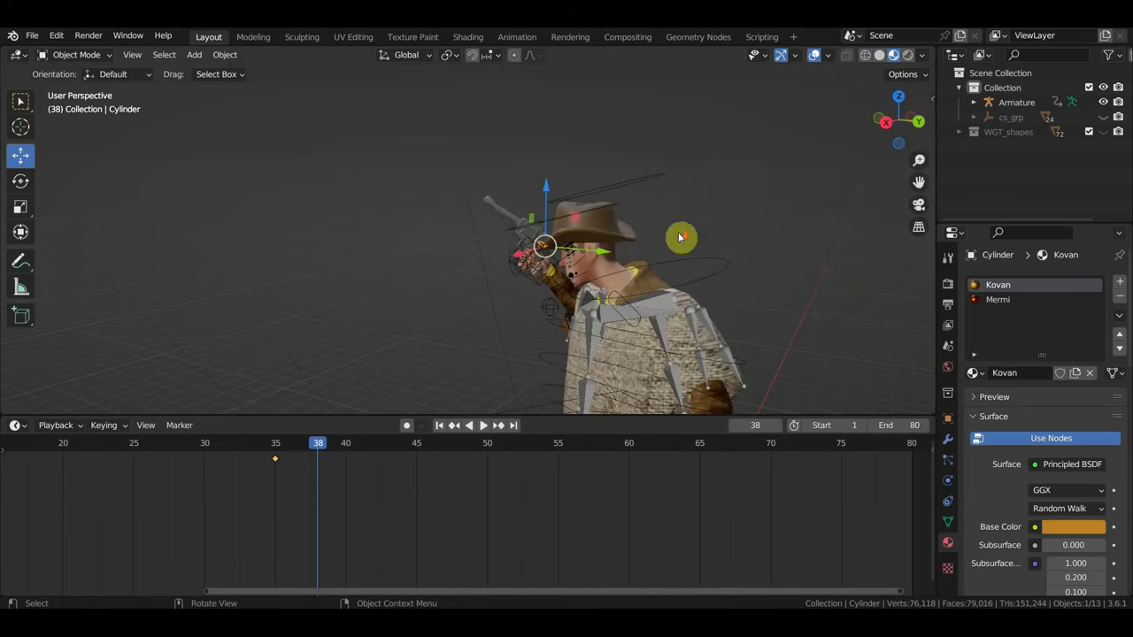
{"action": "left_click_drag", "start_coordinate": [298, 445], "coordinate": [260, 441]}
{"action": "key", "text": "space"}
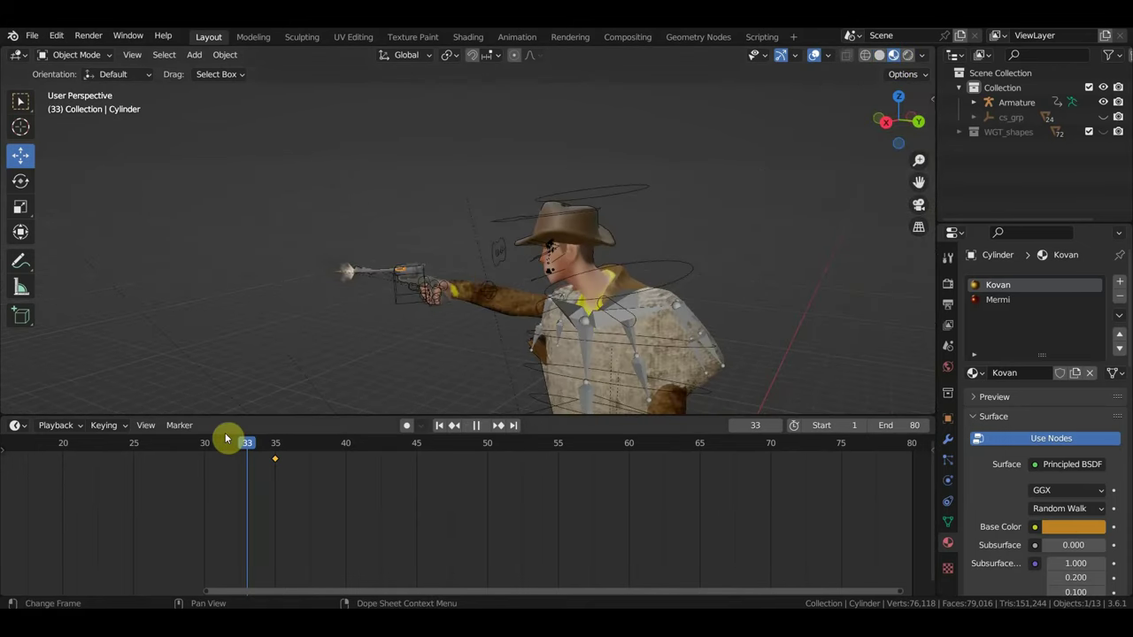
{"action": "left_click", "coordinate": [217, 441]}
{"action": "key", "text": "space"}
Step: In Right view, rotate the bullet 9.54° and move it just in front of the muzzle flash
{"action": "key", "text": "KP_3"}
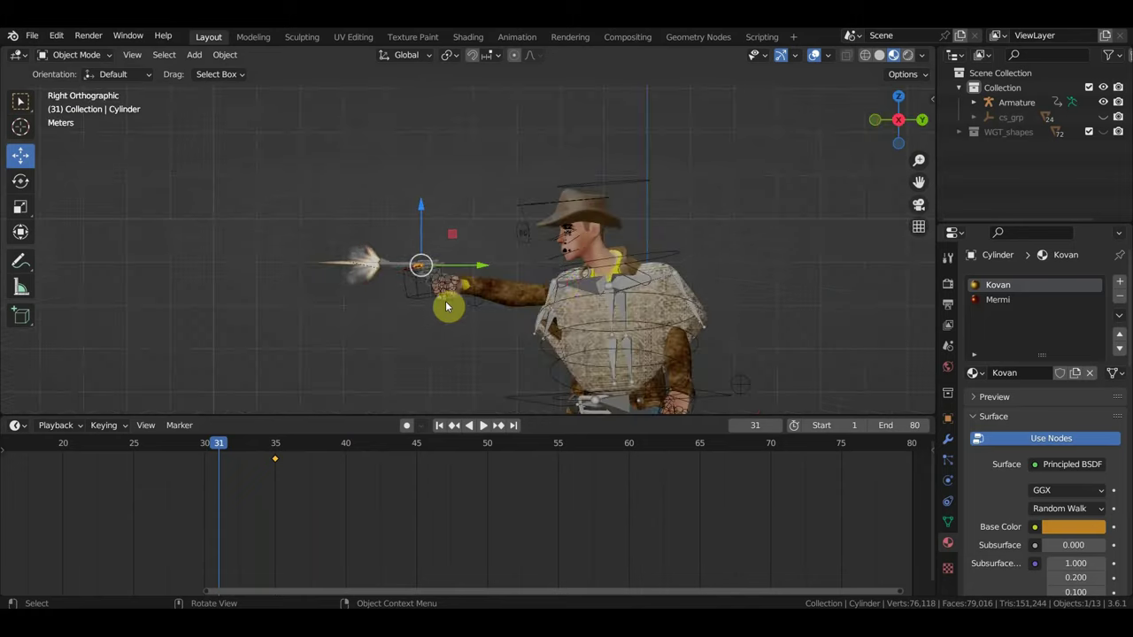
{"action": "scroll", "coordinate": [619, 266], "scroll_direction": "up", "scroll_amount": 3}
{"action": "middle_click_drag", "start_coordinate": [694, 233], "coordinate": [796, 203], "text": "shift"}
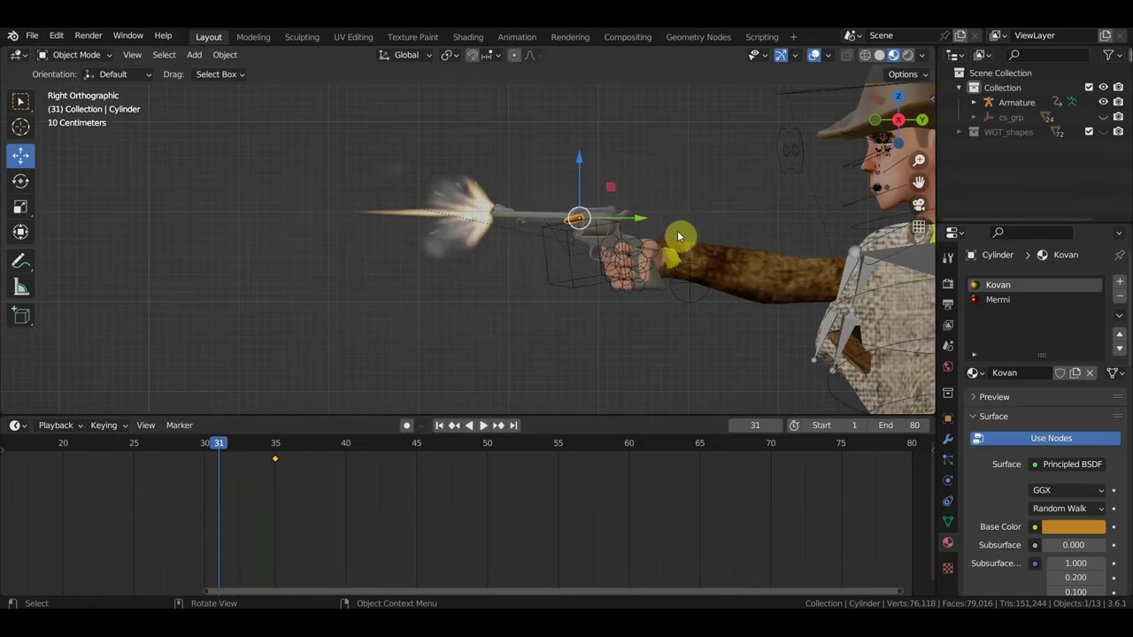
{"action": "key", "text": "r"}
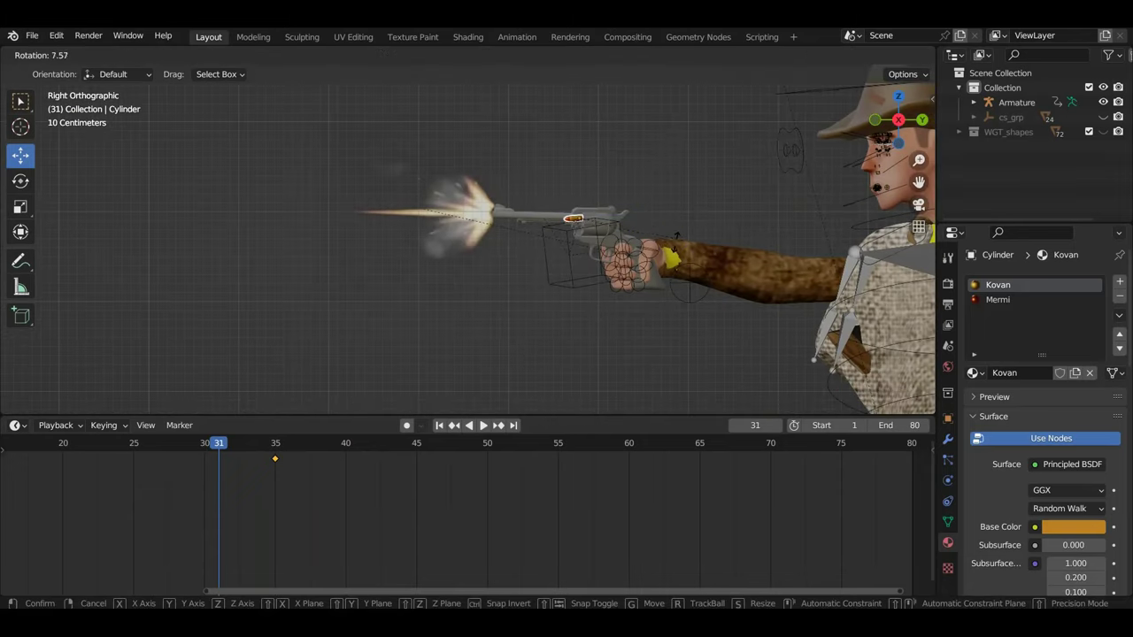
{"action": "left_click", "coordinate": [674, 252]}
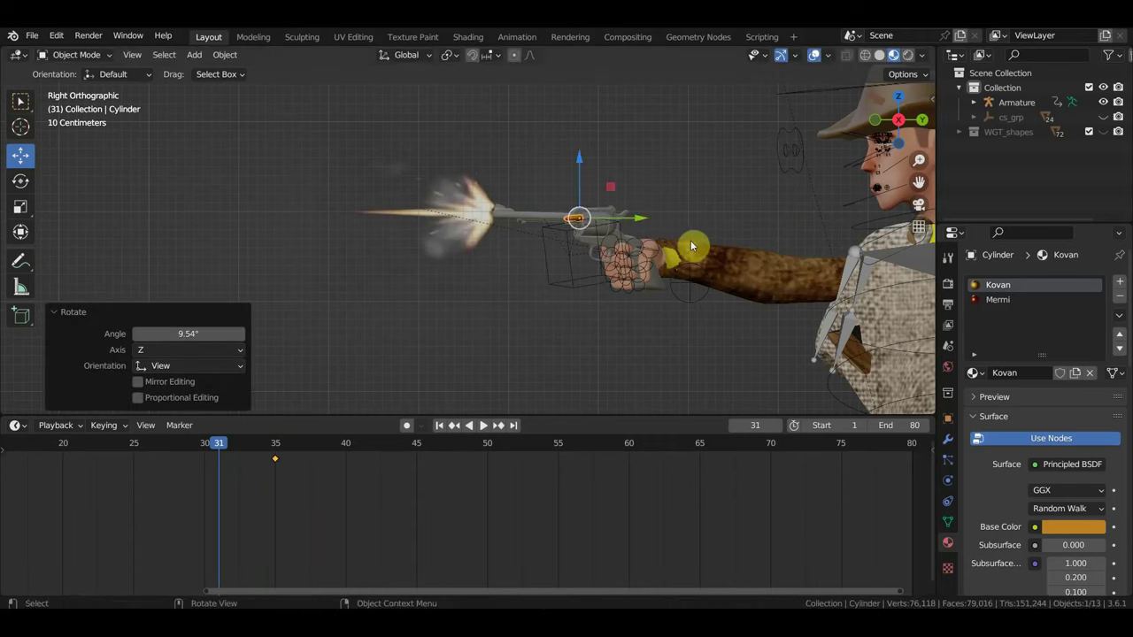
{"action": "key", "text": "g"}
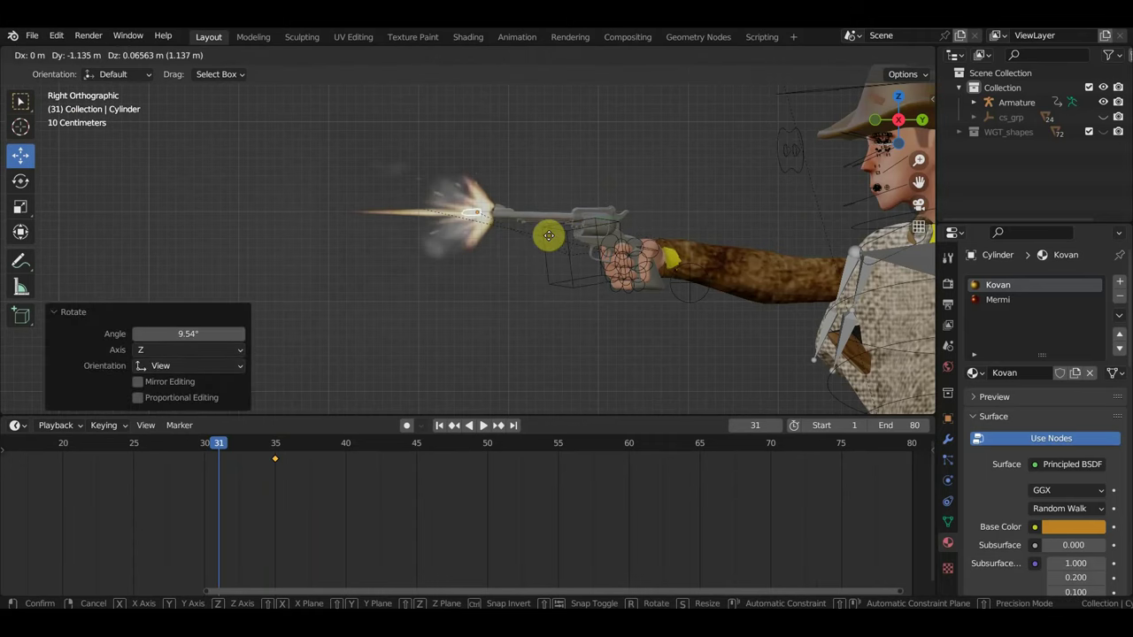
{"action": "left_click", "coordinate": [490, 239]}
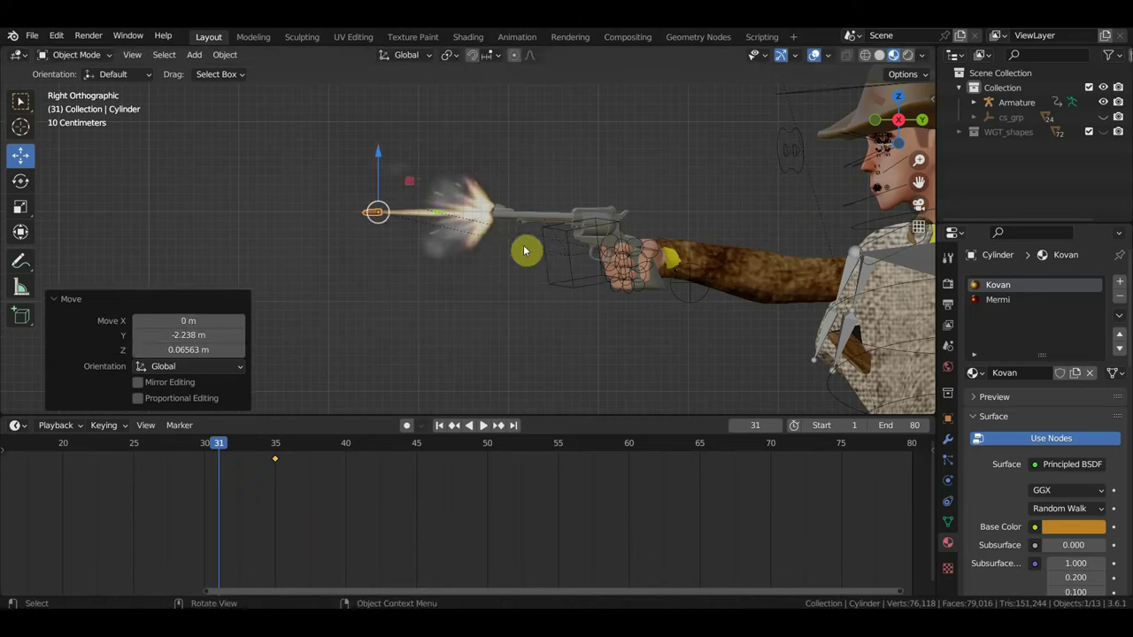
Step: Nudge the bullet along X and keyframe it at frame 31
{"action": "middle_click_drag", "start_coordinate": [526, 250], "coordinate": [610, 292]}
{"action": "key", "text": "g"}
{"action": "key", "text": "x"}
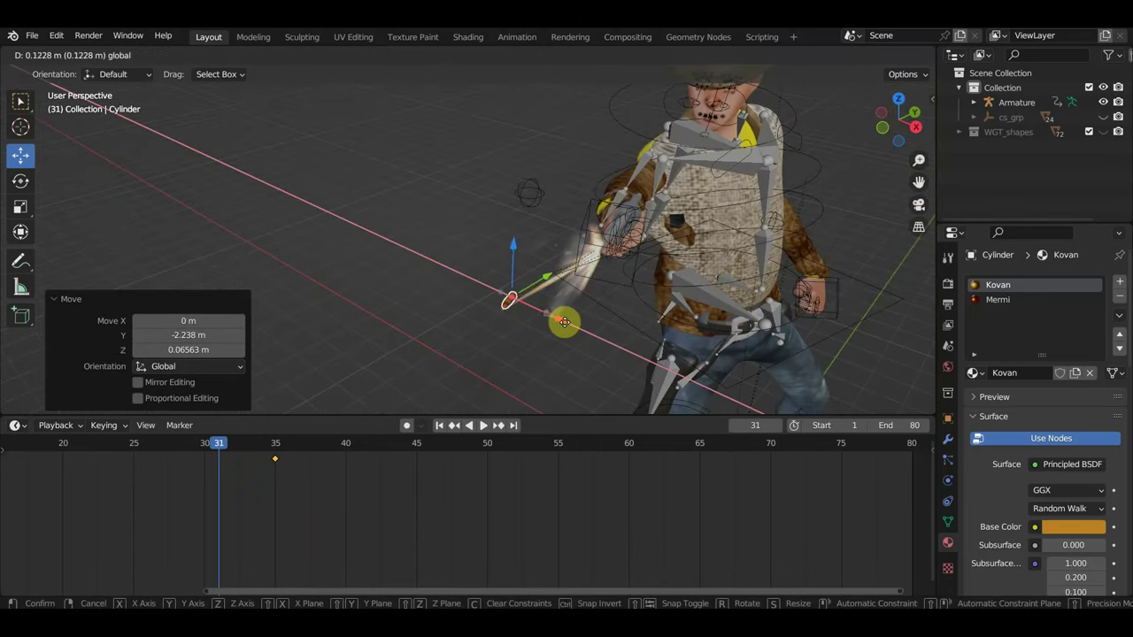
{"action": "left_click", "coordinate": [574, 328]}
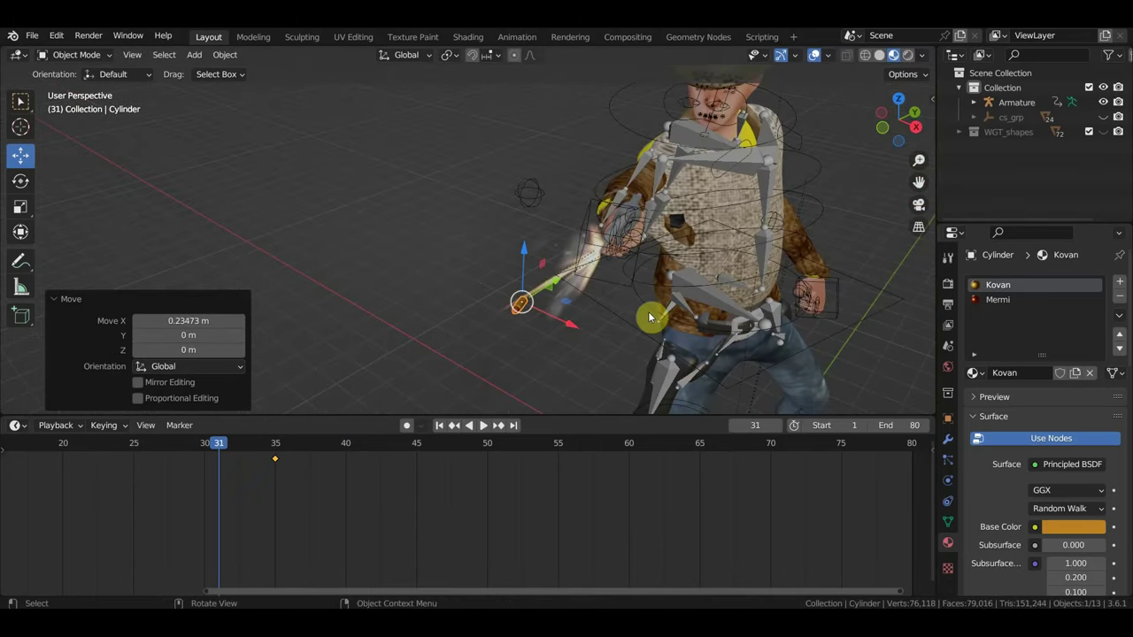
{"action": "key", "text": "i"}
Step: Zoom in around the gun and hand and go back to frame 27
{"action": "scroll", "coordinate": [649, 319], "scroll_direction": "up", "scroll_amount": 5}
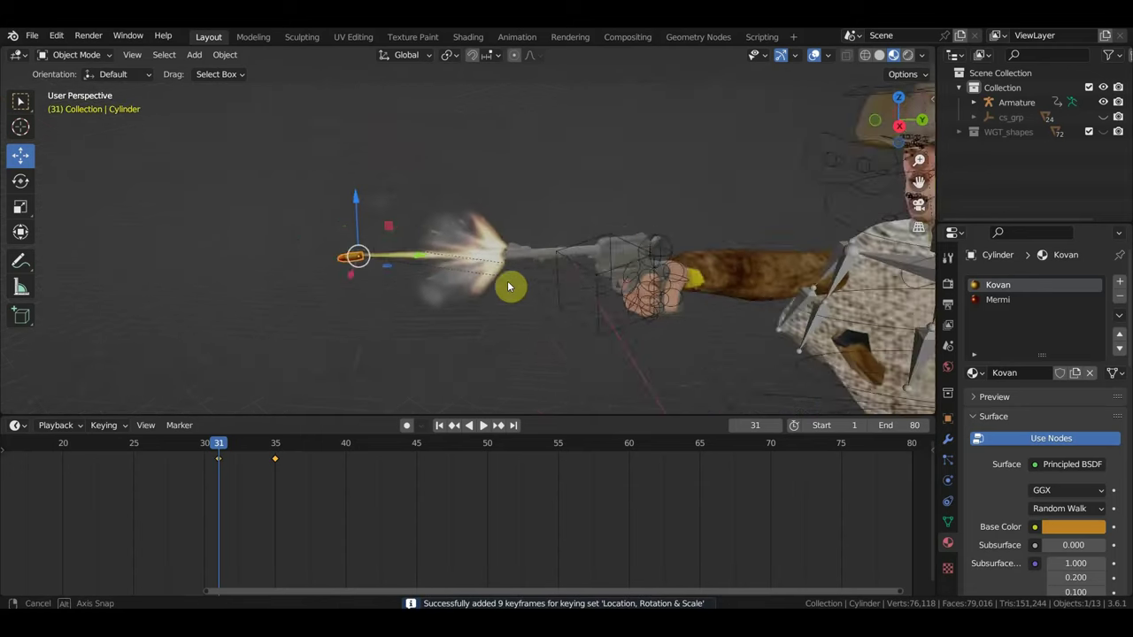
{"action": "middle_click_drag", "start_coordinate": [508, 283], "coordinate": [468, 256]}
{"action": "scroll", "coordinate": [467, 256], "scroll_direction": "up", "scroll_amount": 1}
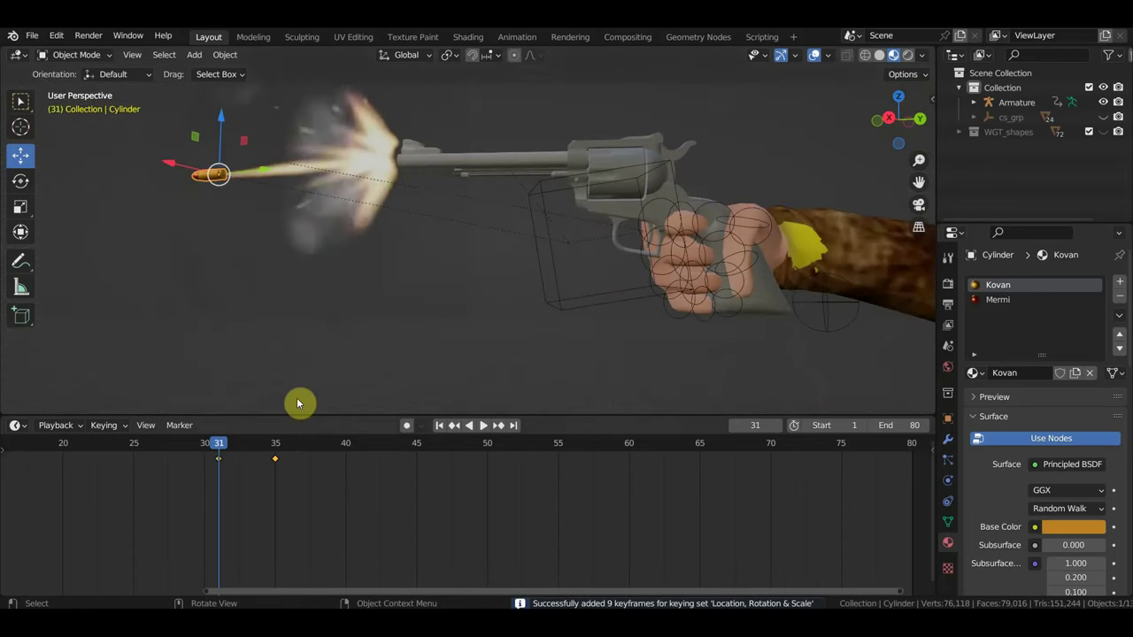
{"action": "mouse_move", "coordinate": [209, 450]}
{"action": "left_mouse_down"}
{"action": "mouse_move", "coordinate": [104, 445]}
{"action": "mouse_move", "coordinate": [205, 463]}
{"action": "mouse_move", "coordinate": [178, 467]}
{"action": "left_mouse_up"}
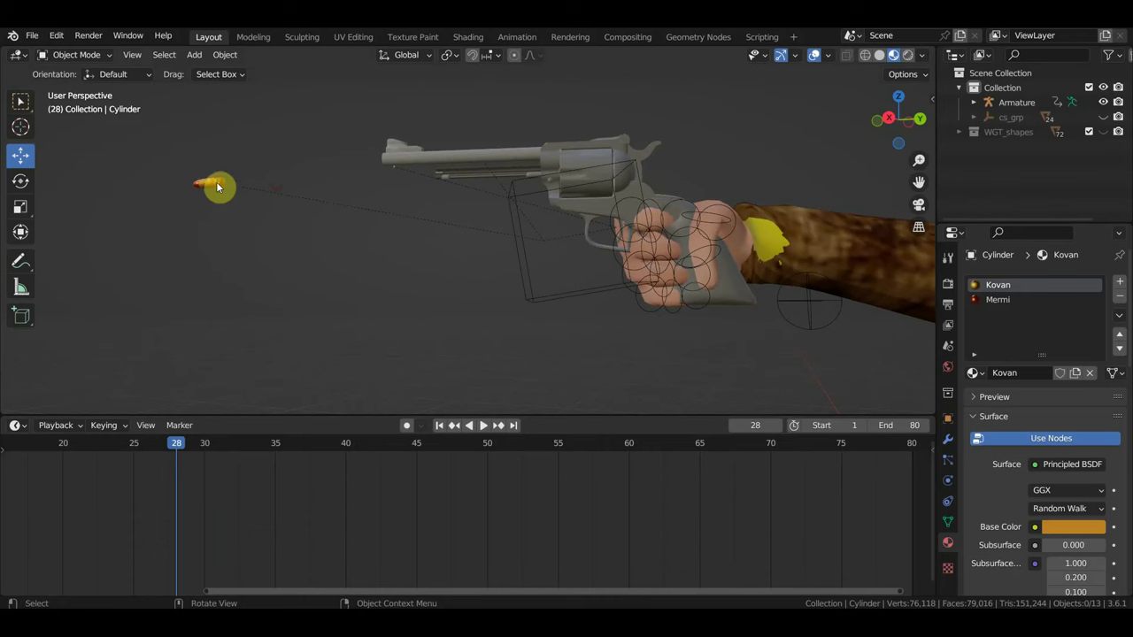
Step: Move the bullet back into the revolver's cylinder and keyframe its location, rotation and scale at frame 28
{"action": "left_click_drag", "start_coordinate": [269, 184], "coordinate": [571, 183]}
{"action": "mouse_move", "coordinate": [571, 182]}
{"action": "middle_mouse_down"}
{"action": "mouse_move", "coordinate": [700, 243]}
{"action": "mouse_move", "coordinate": [682, 240]}
{"action": "mouse_move", "coordinate": [753, 301]}
{"action": "mouse_move", "coordinate": [742, 257]}
{"action": "middle_mouse_up"}
{"action": "left_click_drag", "start_coordinate": [742, 257], "coordinate": [708, 252]}
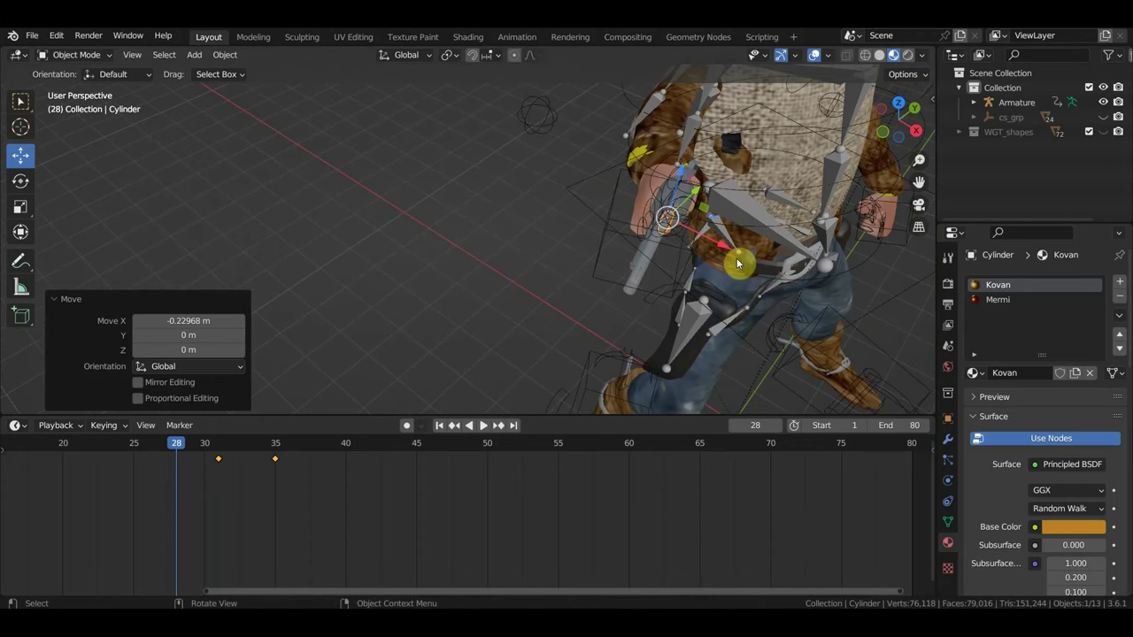
{"action": "key", "text": "KP_7"}
{"action": "scroll", "coordinate": [751, 204], "scroll_direction": "up", "scroll_amount": 2}
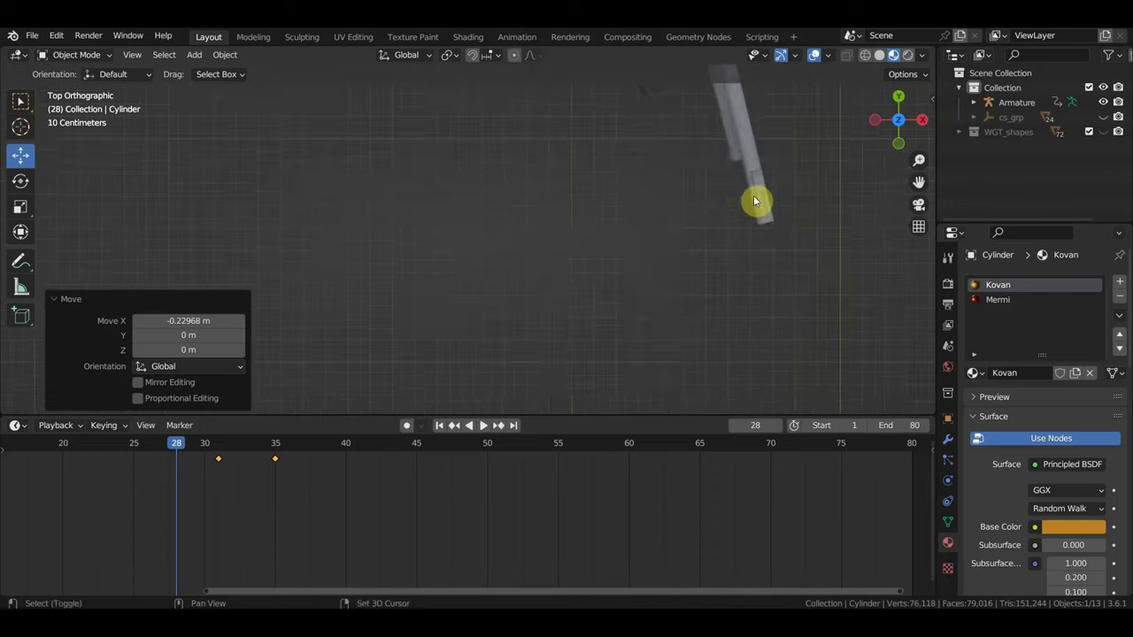
{"action": "middle_click_drag", "start_coordinate": [753, 203], "coordinate": [563, 306], "text": "shift"}
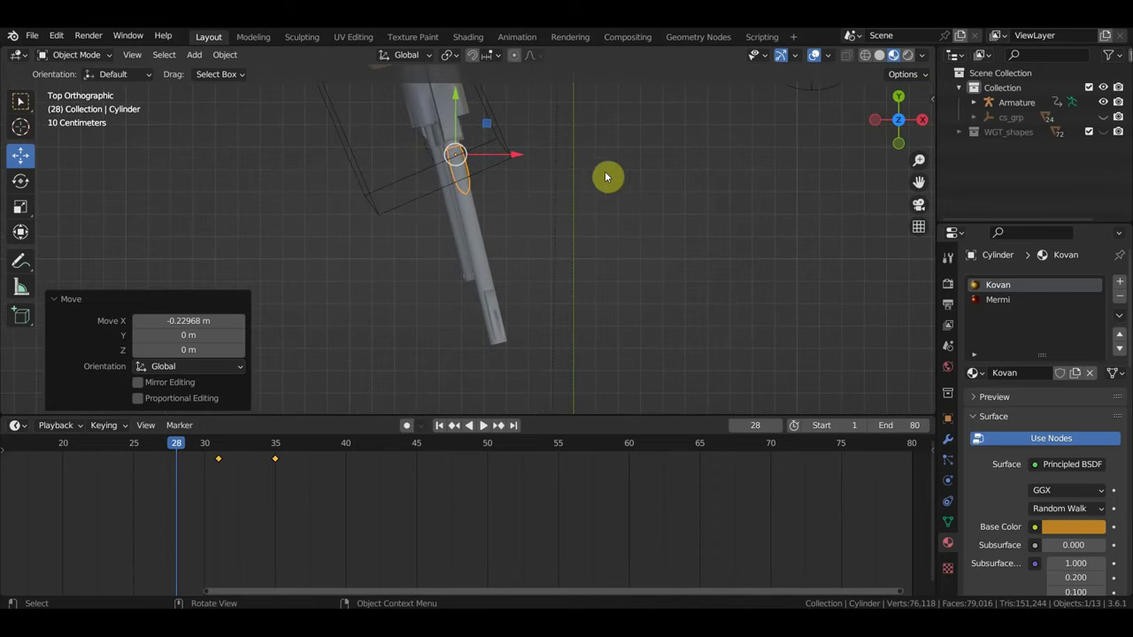
{"action": "key", "text": "g"}
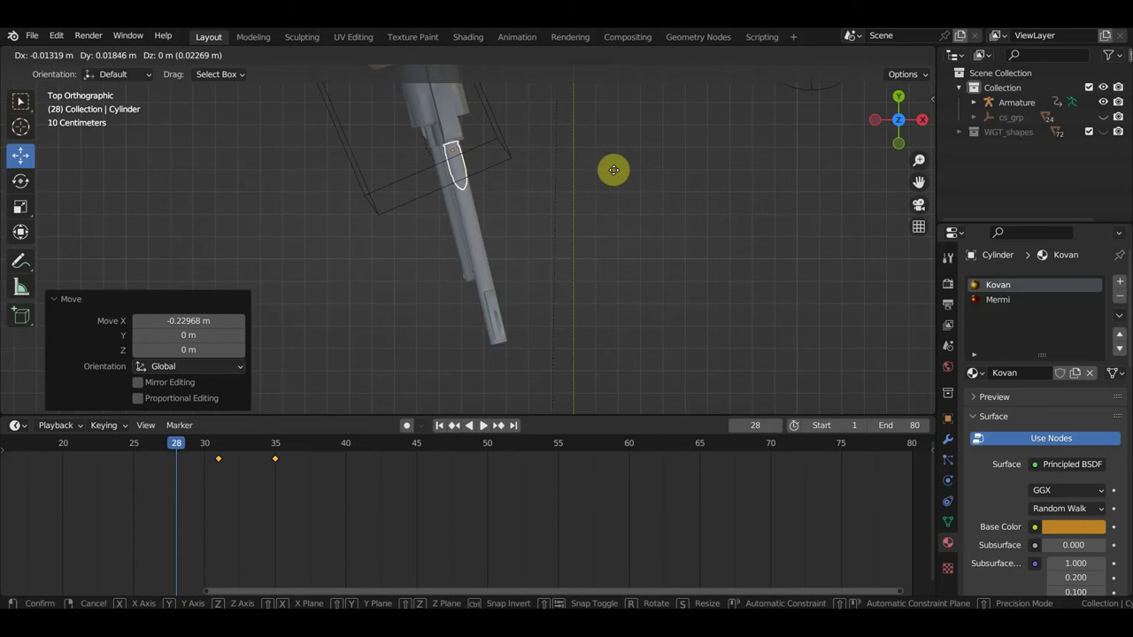
{"action": "left_click", "coordinate": [609, 169]}
{"action": "key", "text": "i"}
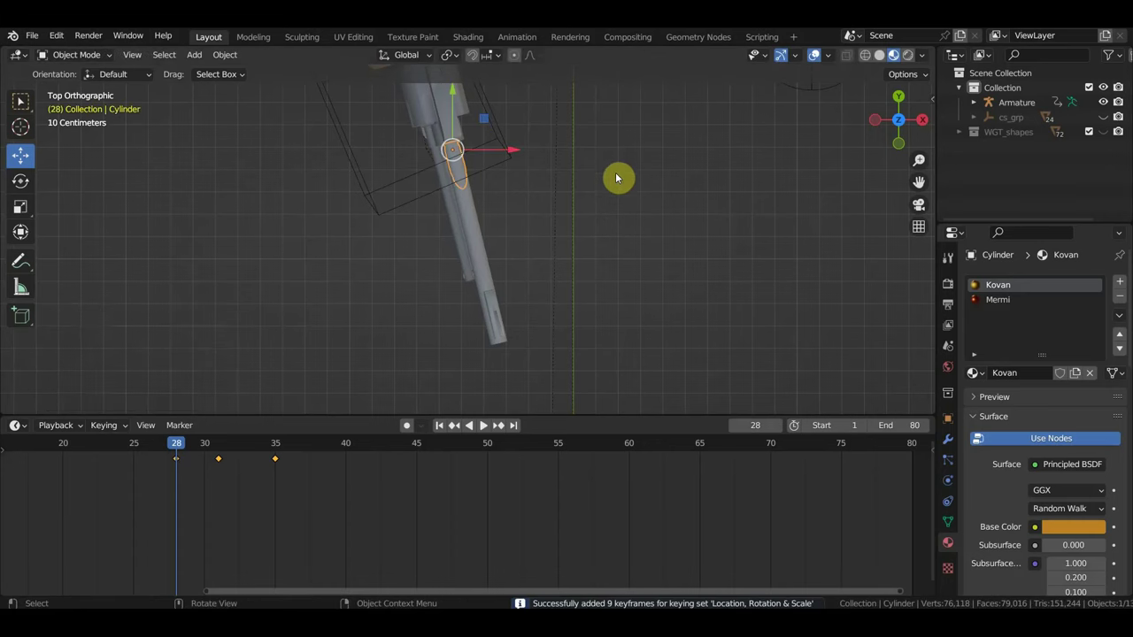
{"action": "middle_click_drag", "start_coordinate": [539, 220], "coordinate": [409, 402]}
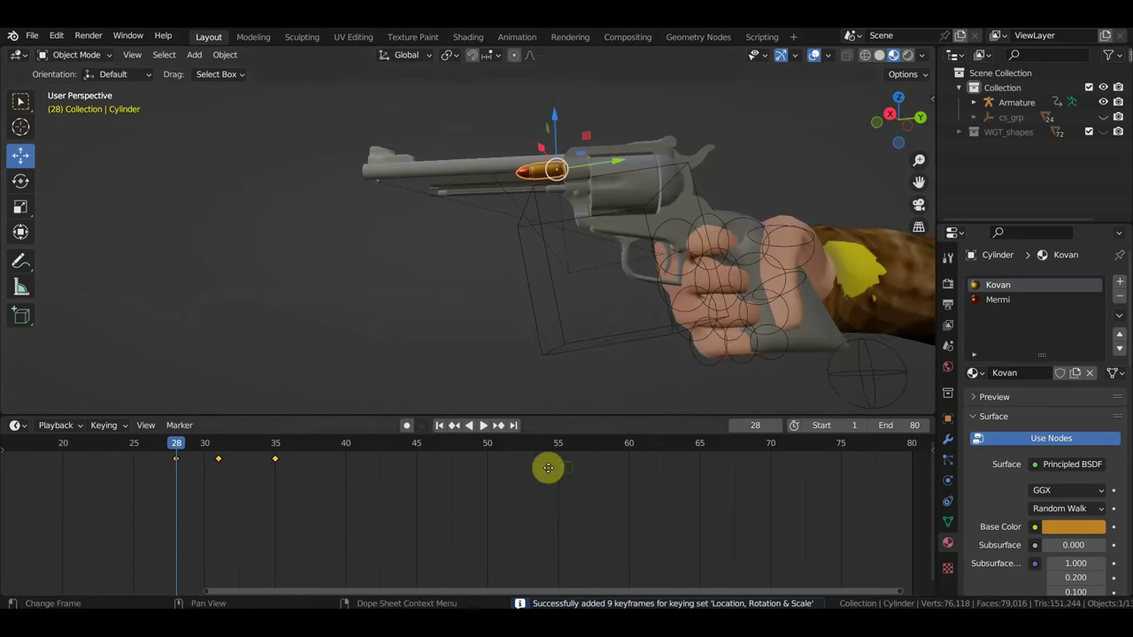
Step: Nudge the bullet into place inside the gun with three successive moves
{"action": "middle_click_drag", "start_coordinate": [547, 466], "coordinate": [732, 457]}
{"action": "middle_click_drag", "start_coordinate": [666, 342], "coordinate": [858, 324]}
{"action": "middle_click_drag", "start_coordinate": [714, 361], "coordinate": [498, 356]}
{"action": "key", "text": "g"}
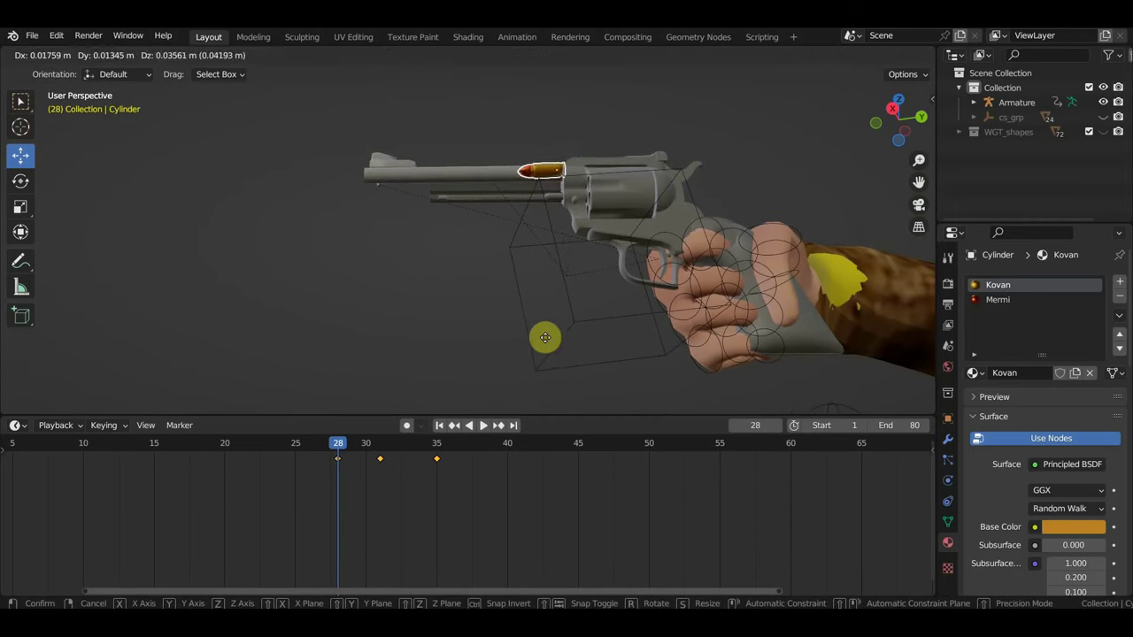
{"action": "left_click", "coordinate": [567, 336]}
{"action": "mouse_move", "coordinate": [644, 369]}
{"action": "middle_mouse_down"}
{"action": "mouse_move", "coordinate": [713, 417]}
{"action": "mouse_move", "coordinate": [722, 60]}
{"action": "middle_mouse_up"}
{"action": "key", "text": "g"}
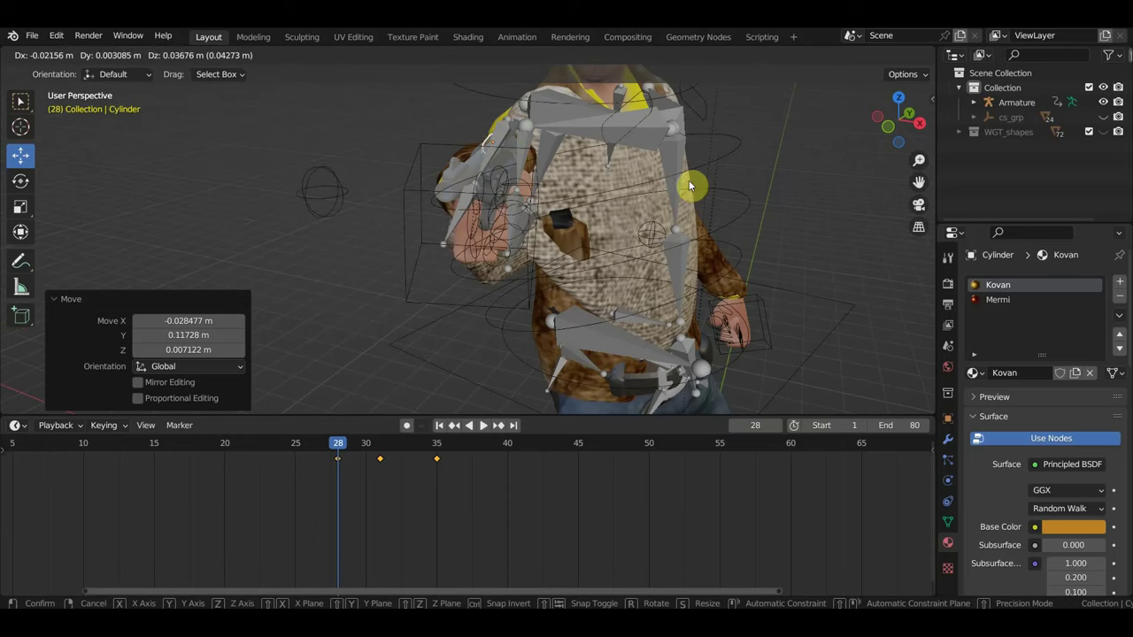
{"action": "left_click", "coordinate": [689, 186]}
{"action": "mouse_move", "coordinate": [749, 207]}
{"action": "middle_mouse_down"}
{"action": "mouse_move", "coordinate": [850, 218]}
{"action": "mouse_move", "coordinate": [676, 275]}
{"action": "mouse_move", "coordinate": [679, 261]}
{"action": "middle_mouse_up"}
{"action": "key", "text": "g"}
{"action": "left_click", "coordinate": [699, 261]}
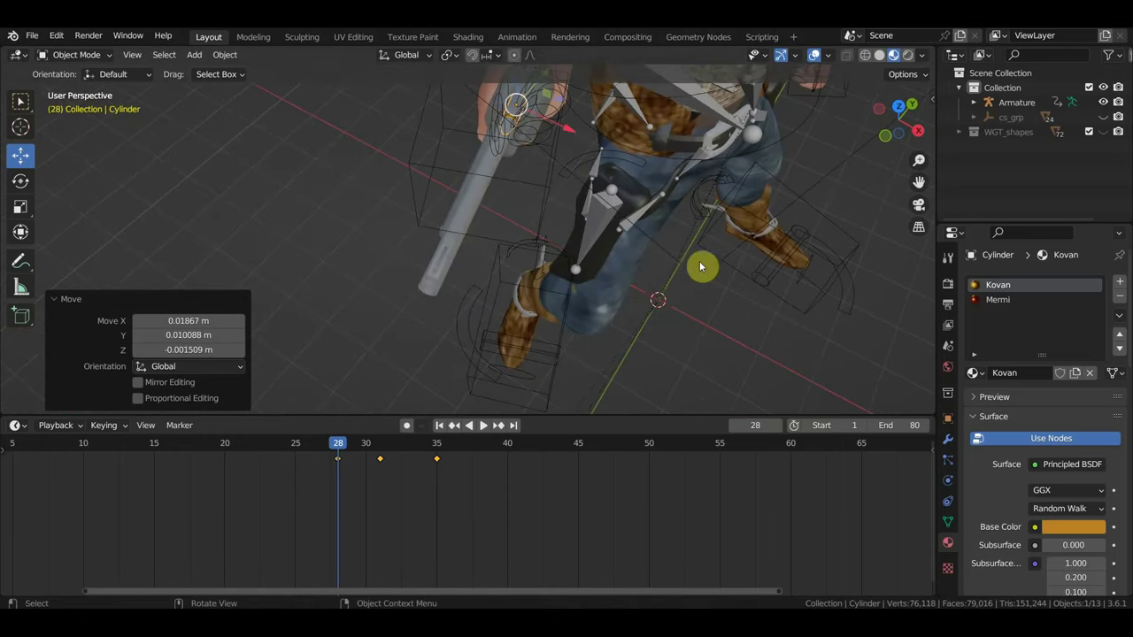
Step: Scale the bullet to 0.865 and re-keyframe it at frame 28
{"action": "key", "text": "s"}
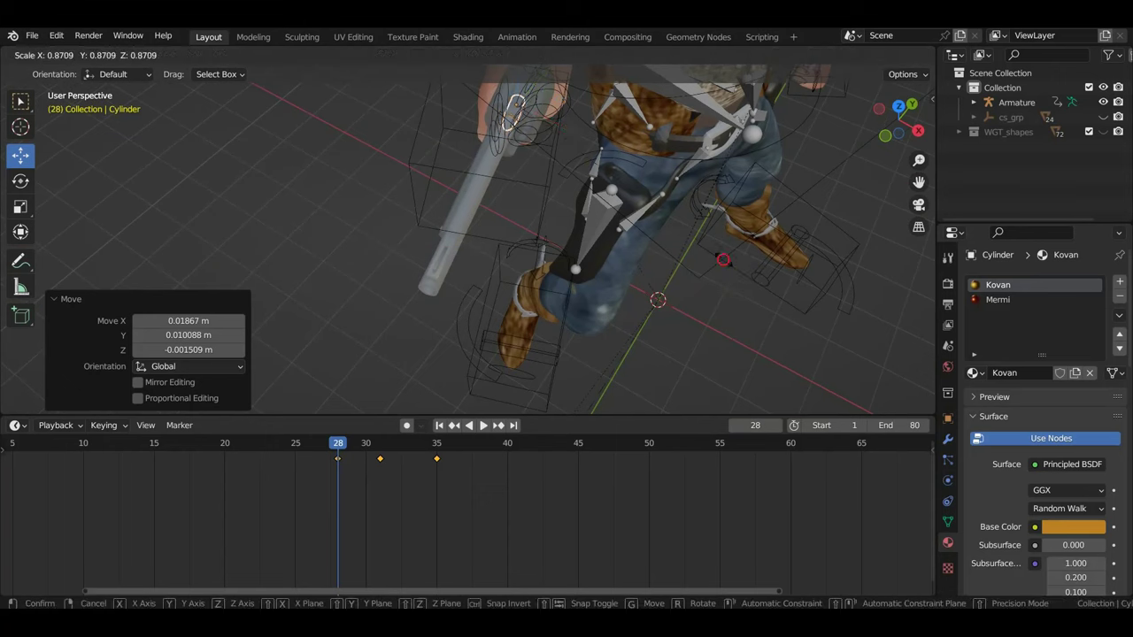
{"action": "key", "text": "Return"}
{"action": "key", "text": "KP_Decimal"}
{"action": "middle_click_drag", "start_coordinate": [542, 134], "coordinate": [758, 184]}
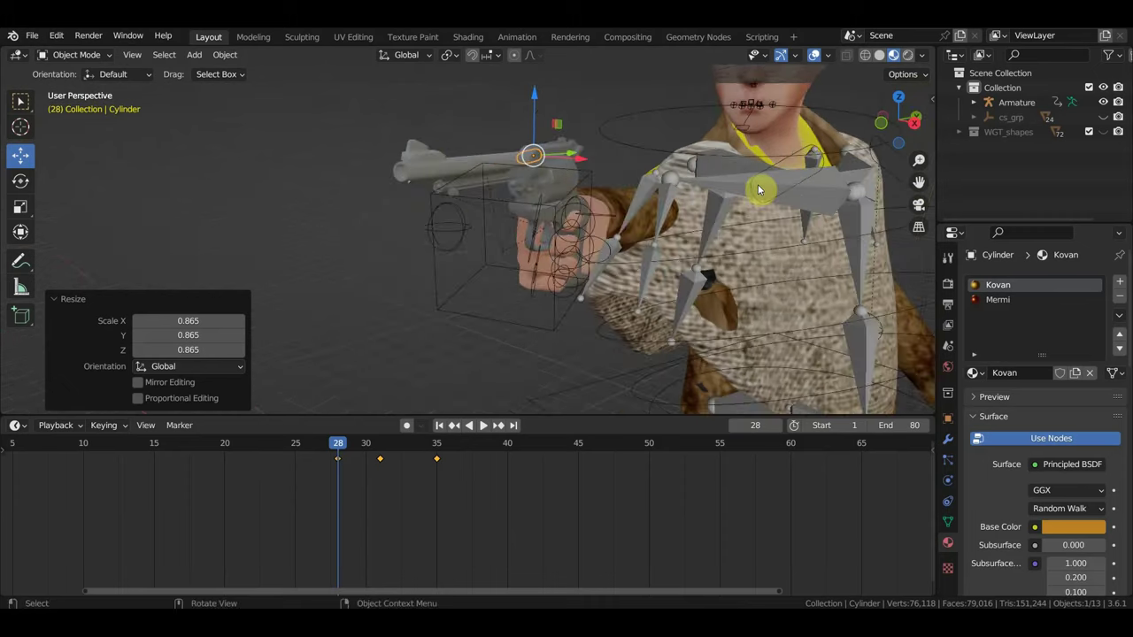
{"action": "key", "text": "i"}
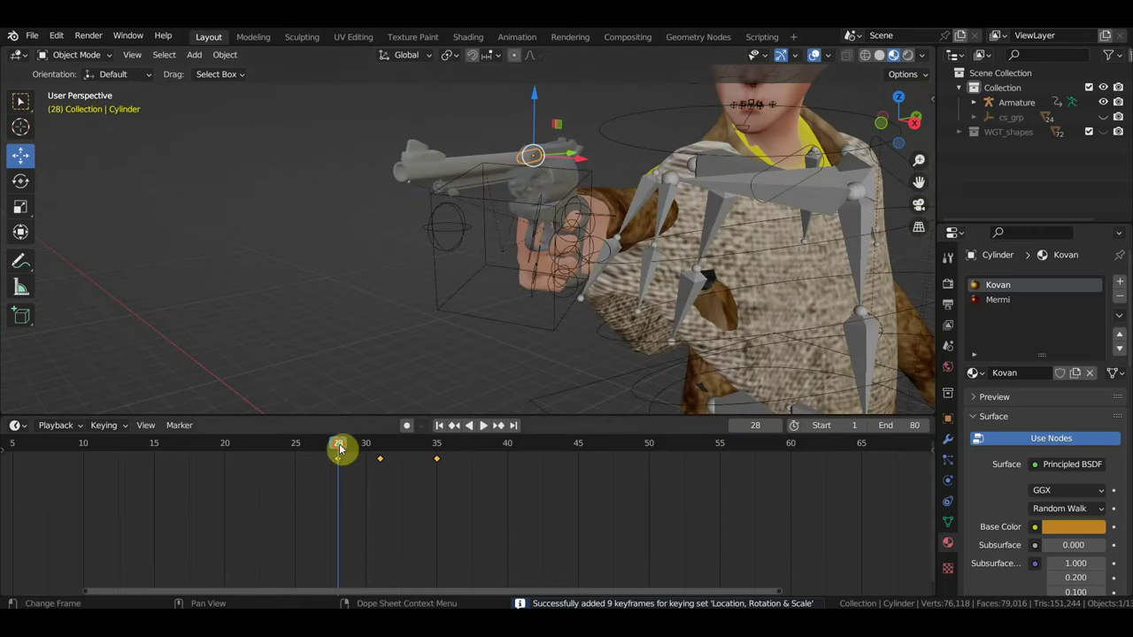
Step: At frame 29, rotate the bullet 3.47°, place it at the muzzle and keyframe it
{"action": "left_click_drag", "start_coordinate": [348, 444], "coordinate": [366, 445]}
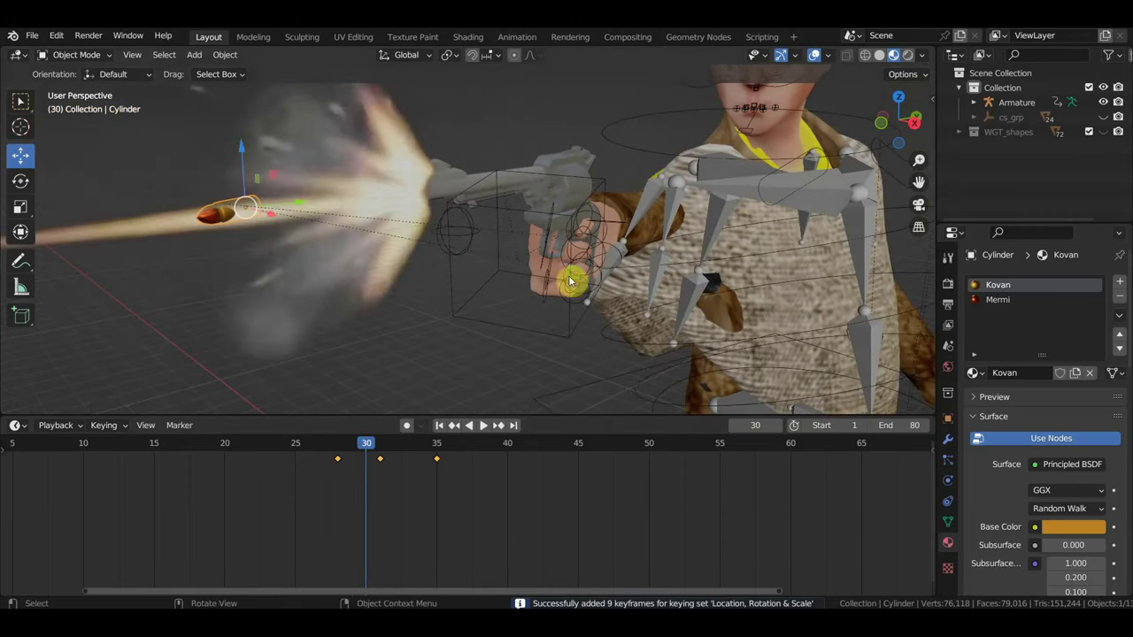
{"action": "middle_click_drag", "start_coordinate": [571, 278], "coordinate": [505, 286]}
{"action": "left_click_drag", "start_coordinate": [411, 443], "coordinate": [358, 449]}
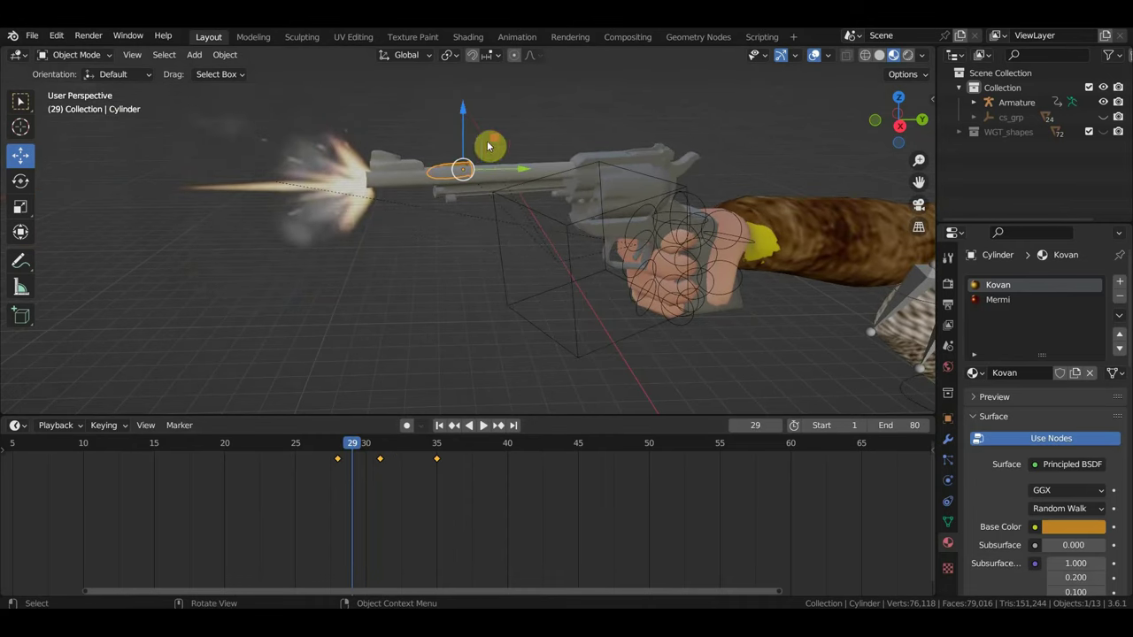
{"action": "middle_click_drag", "start_coordinate": [524, 170], "coordinate": [582, 207]}
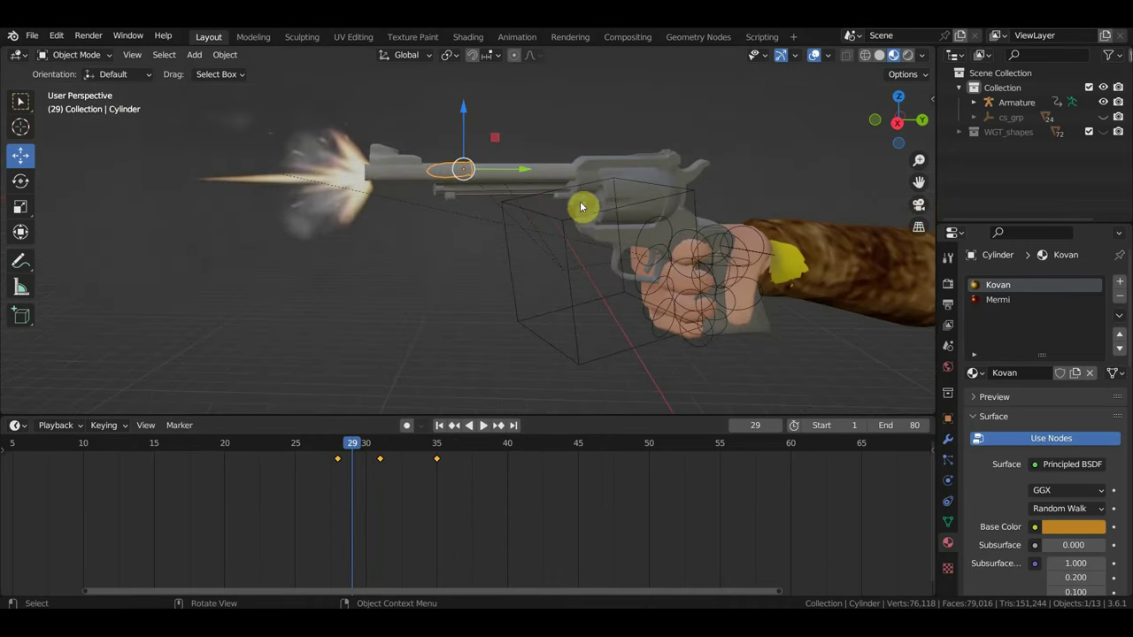
{"action": "key", "text": "r"}
{"action": "left_click", "coordinate": [605, 225]}
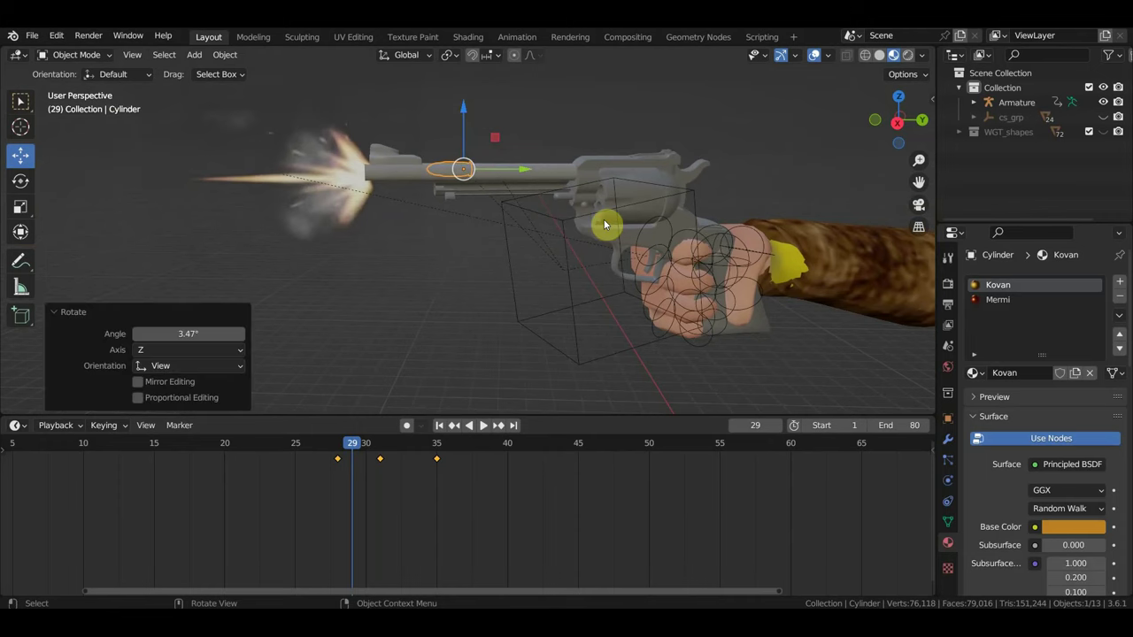
{"action": "key", "text": "g"}
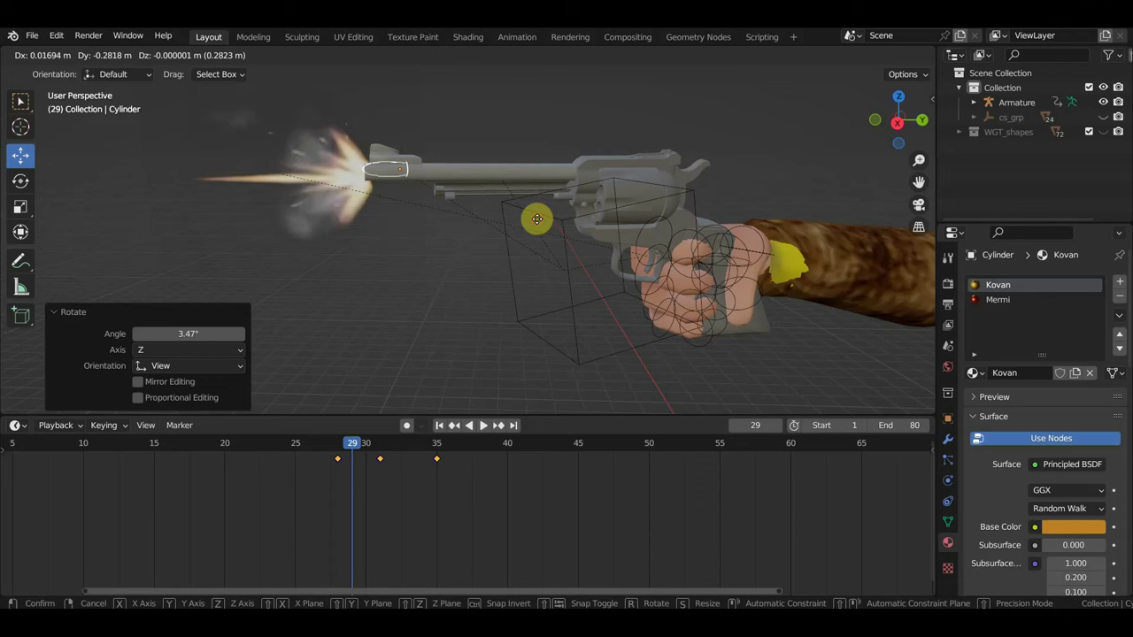
{"action": "left_click", "coordinate": [538, 219]}
{"action": "key", "text": "i"}
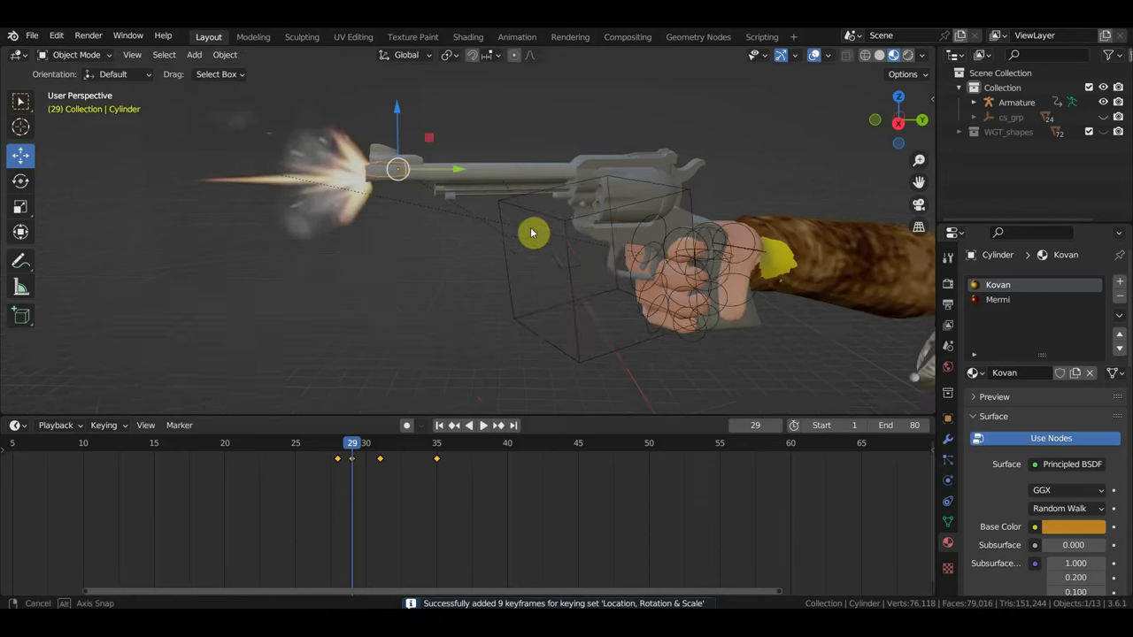
Step: Refine the bullet's position, scale it to 0.843, re-key frame 29 and play back to check
{"action": "middle_click_drag", "start_coordinate": [536, 228], "coordinate": [660, 309]}
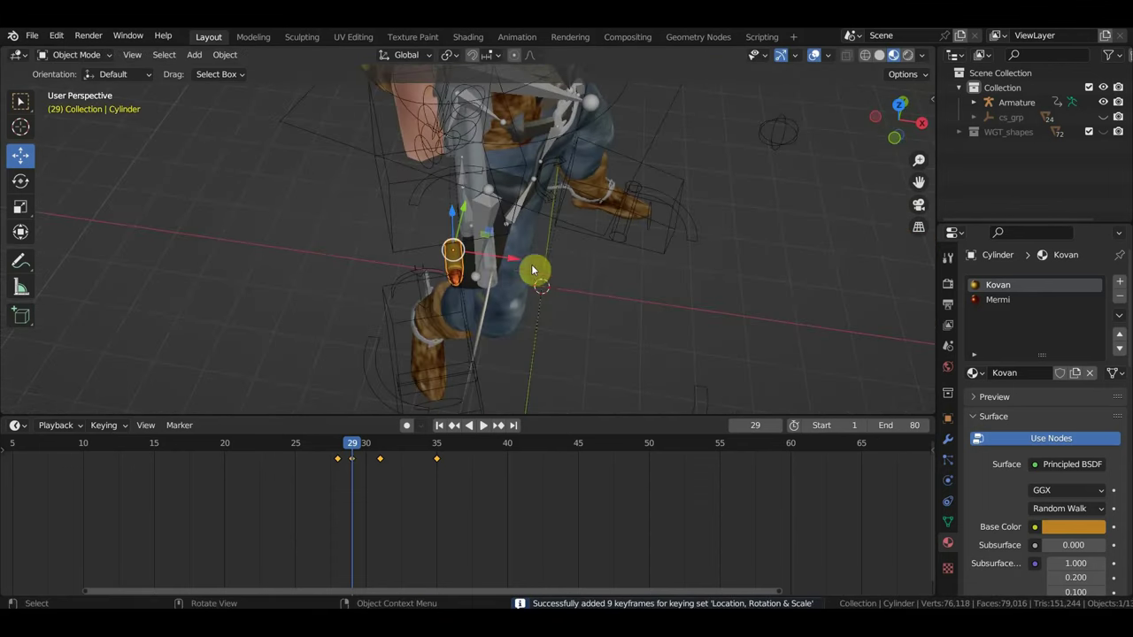
{"action": "left_click_drag", "start_coordinate": [519, 260], "coordinate": [549, 256]}
{"action": "key", "text": "KP_Decimal"}
{"action": "mouse_move", "coordinate": [423, 195]}
{"action": "middle_mouse_down"}
{"action": "mouse_move", "coordinate": [399, 181]}
{"action": "mouse_move", "coordinate": [542, 75]}
{"action": "mouse_move", "coordinate": [543, 95]}
{"action": "middle_mouse_up"}
{"action": "scroll", "coordinate": [577, 256], "scroll_direction": "up", "scroll_amount": 2}
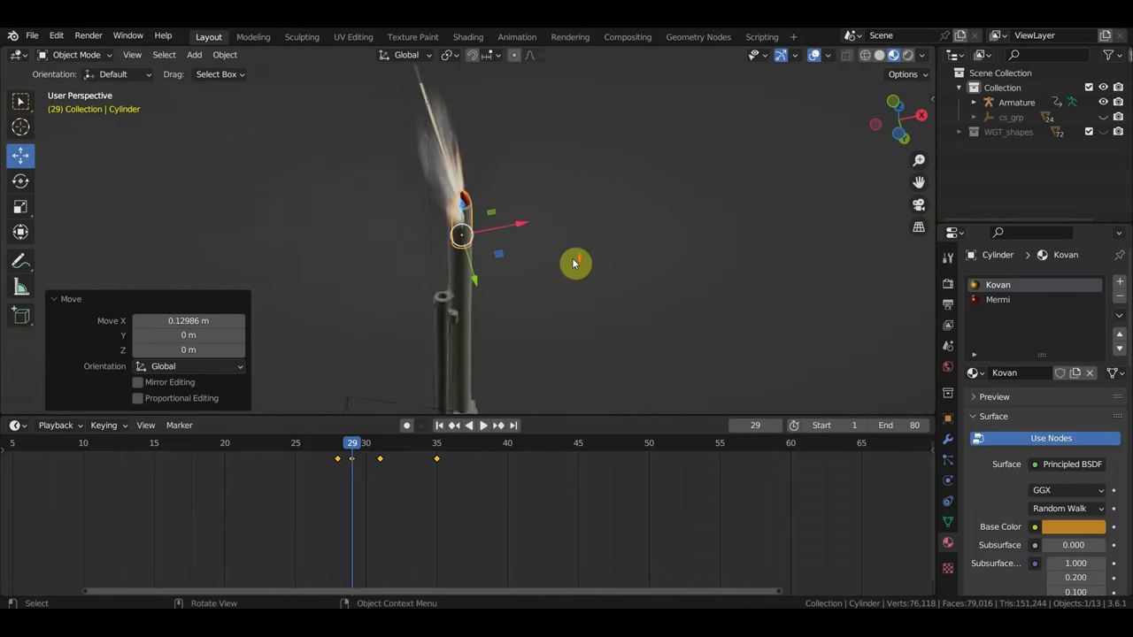
{"action": "scroll", "coordinate": [576, 256], "scroll_direction": "up", "scroll_amount": 2}
{"action": "key", "text": "g"}
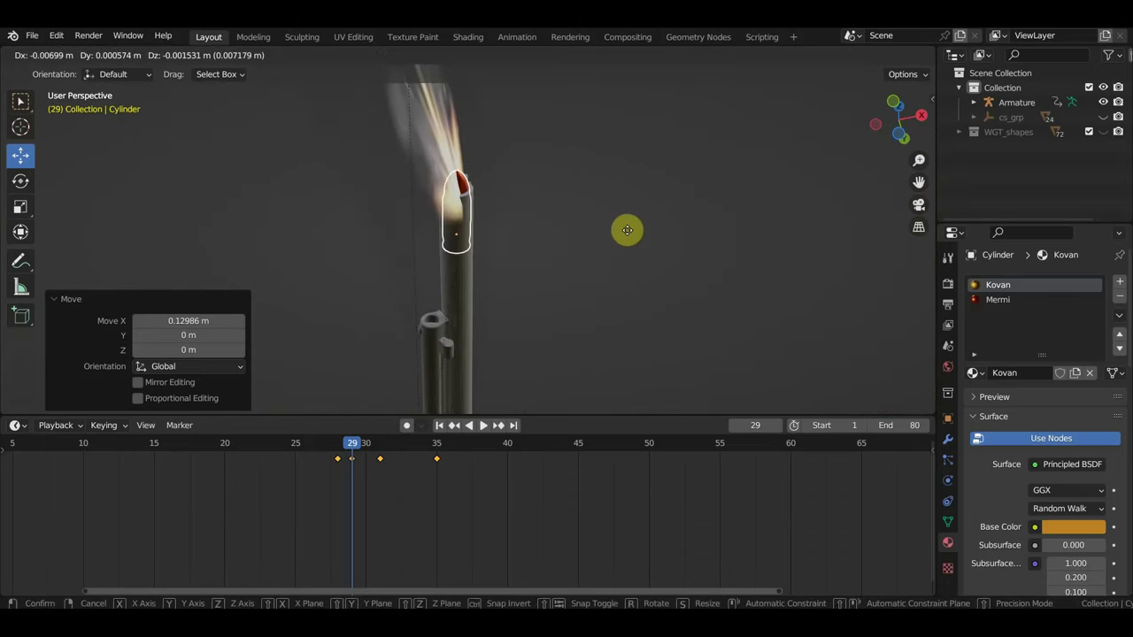
{"action": "left_click", "coordinate": [611, 237]}
{"action": "mouse_move", "coordinate": [581, 258]}
{"action": "middle_mouse_down"}
{"action": "mouse_move", "coordinate": [420, 305]}
{"action": "mouse_move", "coordinate": [488, 281]}
{"action": "middle_mouse_up"}
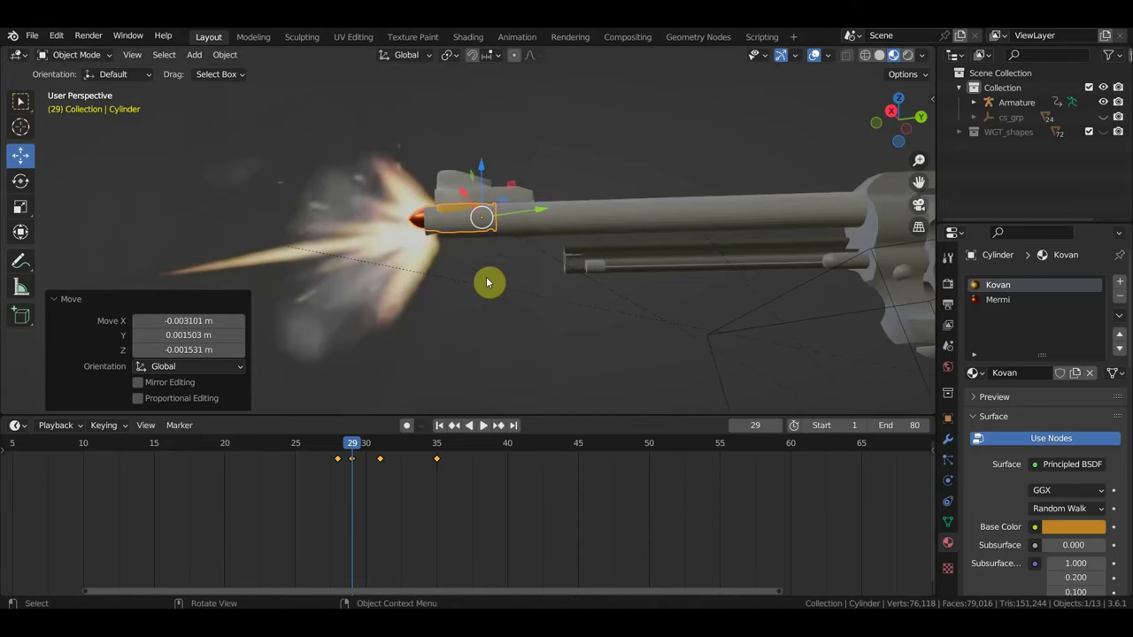
{"action": "key", "text": "s"}
{"action": "left_click", "coordinate": [617, 287]}
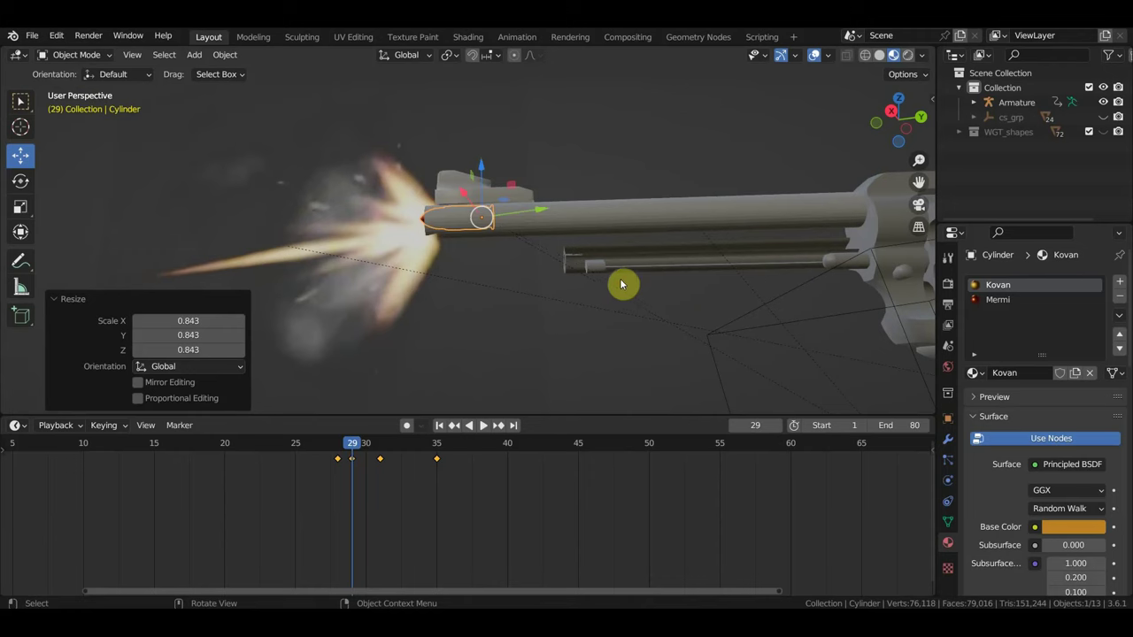
{"action": "key", "text": "i"}
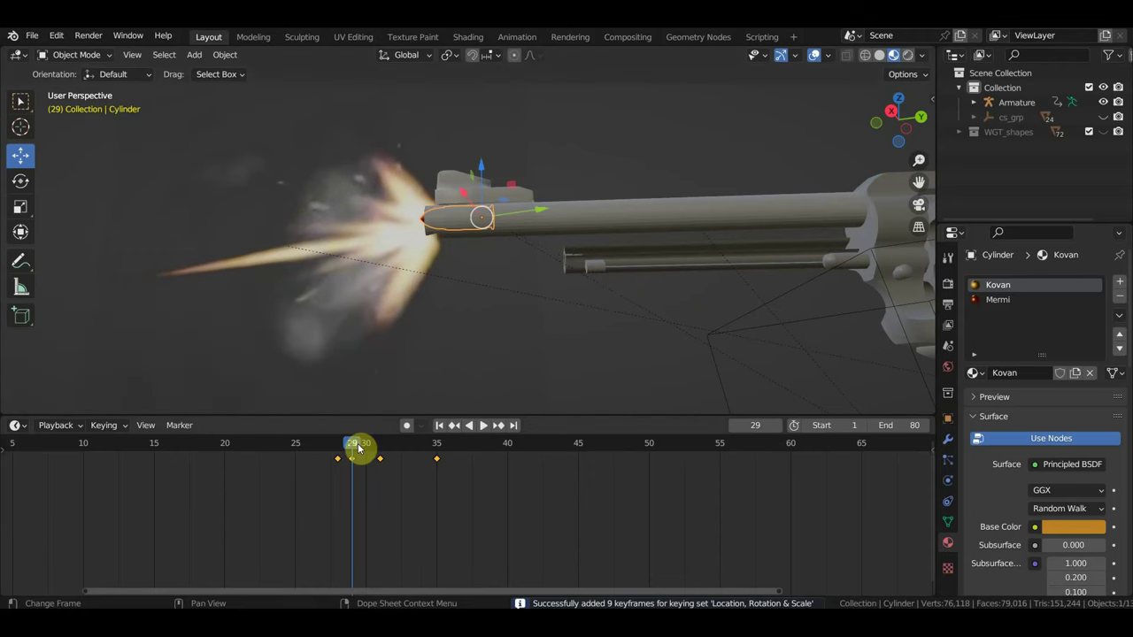
{"action": "key", "text": "space"}
Step: At frame 24, rotate and move the bullet into the cylinder, ending at 3.91°, and keyframe it
{"action": "left_click_drag", "start_coordinate": [373, 452], "coordinate": [279, 440]}
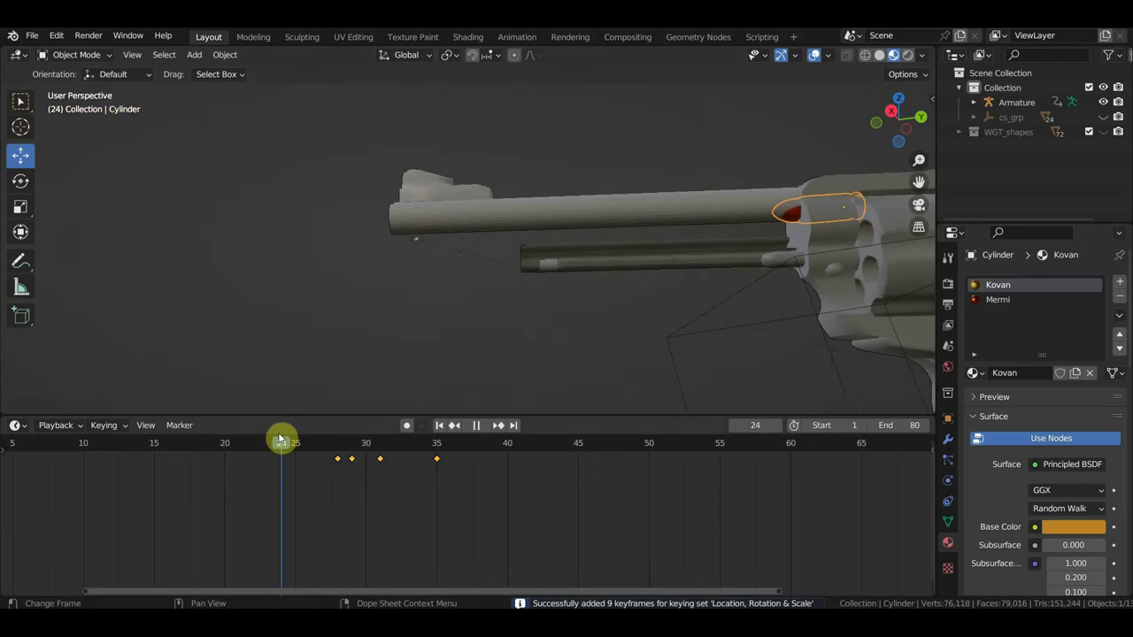
{"action": "mouse_move", "coordinate": [575, 324]}
{"action": "middle_mouse_down"}
{"action": "mouse_move", "coordinate": [397, 346]}
{"action": "mouse_move", "coordinate": [537, 280]}
{"action": "middle_mouse_up"}
{"action": "key", "text": "r"}
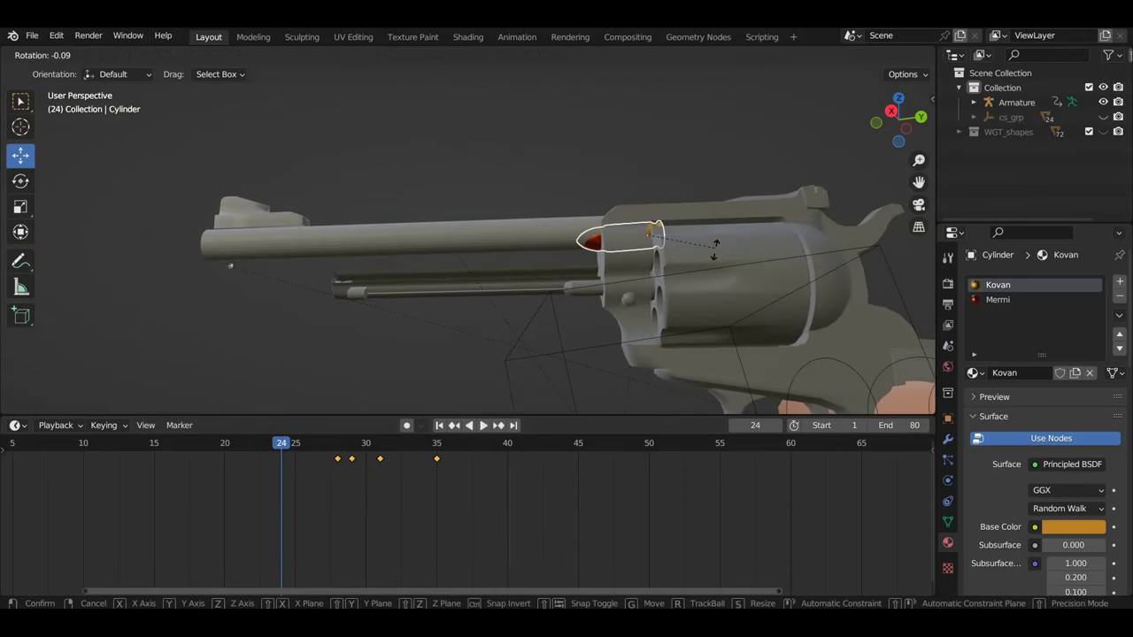
{"action": "left_click", "coordinate": [716, 257]}
{"action": "mouse_move", "coordinate": [743, 274]}
{"action": "middle_mouse_down"}
{"action": "mouse_move", "coordinate": [784, 369]}
{"action": "mouse_move", "coordinate": [692, 283]}
{"action": "mouse_move", "coordinate": [738, 316]}
{"action": "mouse_move", "coordinate": [789, 380]}
{"action": "mouse_move", "coordinate": [751, 313]}
{"action": "mouse_move", "coordinate": [802, 321]}
{"action": "mouse_move", "coordinate": [718, 297]}
{"action": "middle_mouse_up"}
{"action": "key", "text": "g"}
{"action": "left_click", "coordinate": [681, 285]}
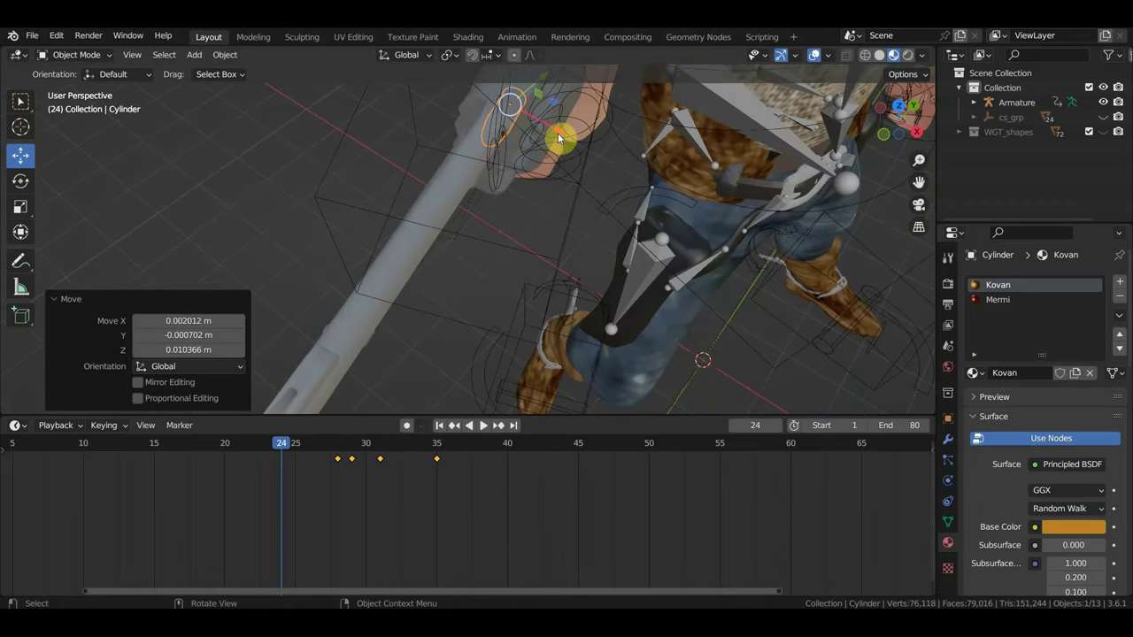
{"action": "left_click_drag", "start_coordinate": [557, 132], "coordinate": [550, 135]}
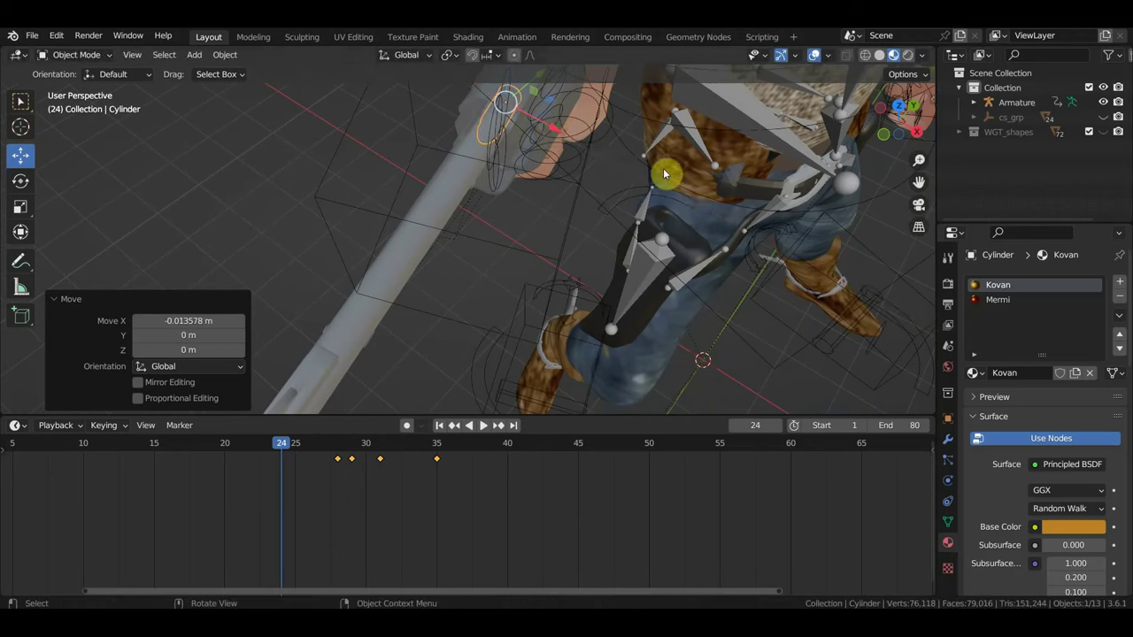
{"action": "key", "text": "r"}
{"action": "left_click", "coordinate": [690, 205]}
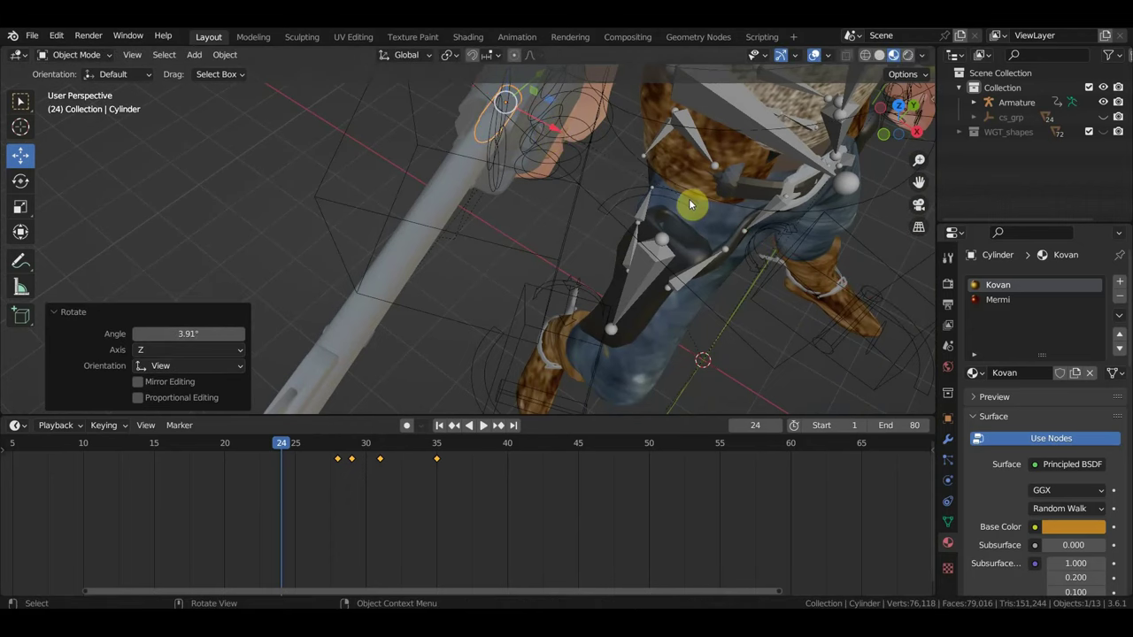
{"action": "key", "text": "i"}
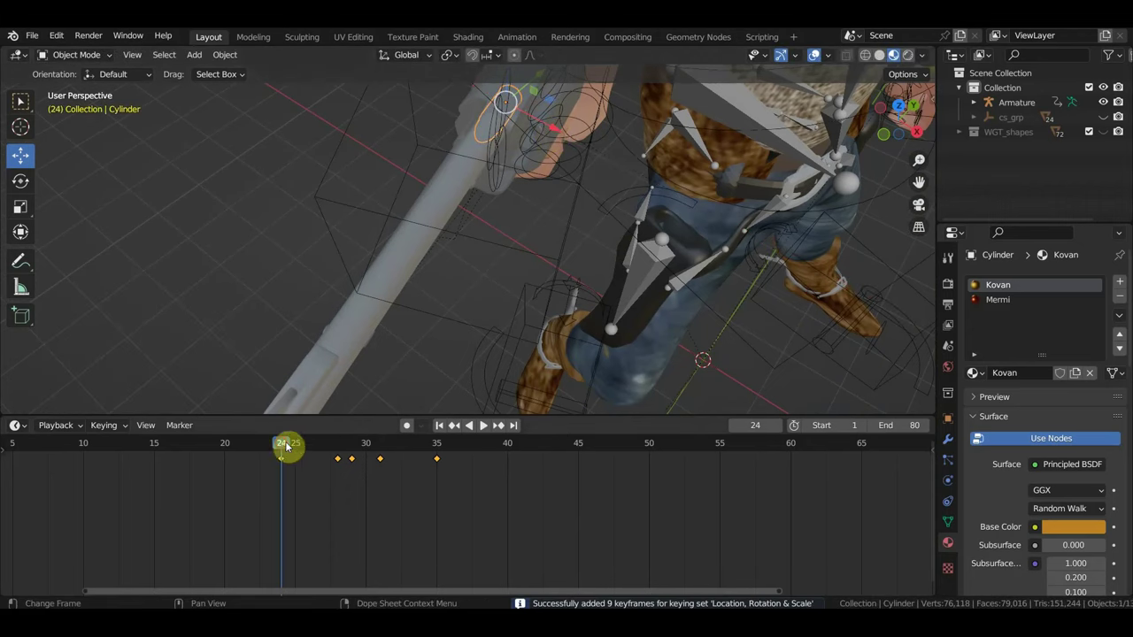
Step: At frame 26, slide the bullet about 0.432 m along the barrel and centre it vertically
{"action": "key", "text": "space"}
{"action": "mouse_move", "coordinate": [333, 455]}
{"action": "left_mouse_down"}
{"action": "mouse_move", "coordinate": [357, 458]}
{"action": "mouse_move", "coordinate": [314, 458]}
{"action": "left_mouse_up"}
{"action": "key", "text": "space"}
{"action": "key", "text": "KP_Decimal"}
{"action": "mouse_move", "coordinate": [301, 321]}
{"action": "middle_mouse_down"}
{"action": "mouse_move", "coordinate": [270, 272]}
{"action": "mouse_move", "coordinate": [511, 297]}
{"action": "middle_mouse_up"}
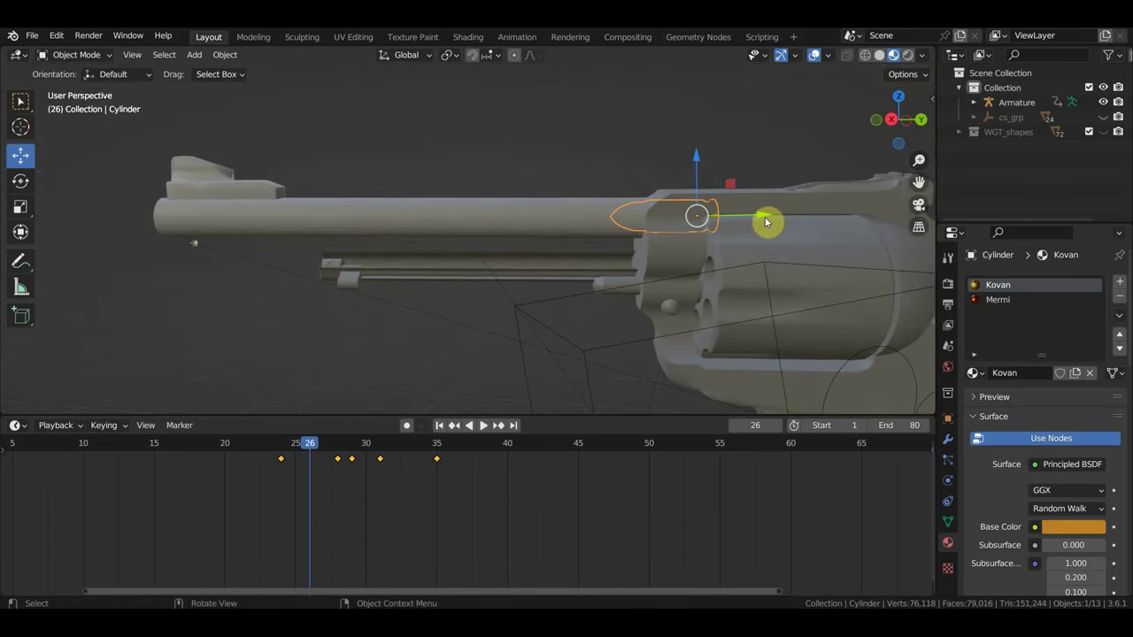
{"action": "mouse_move", "coordinate": [765, 219]}
{"action": "left_mouse_down"}
{"action": "mouse_move", "coordinate": [542, 230]}
{"action": "mouse_move", "coordinate": [519, 213]}
{"action": "left_mouse_up"}
{"action": "left_click_drag", "start_coordinate": [470, 169], "coordinate": [470, 159]}
Step: Key the bullet at frame 26 and add a Cast modifier to the barrel object Circle
{"action": "key", "text": "i"}
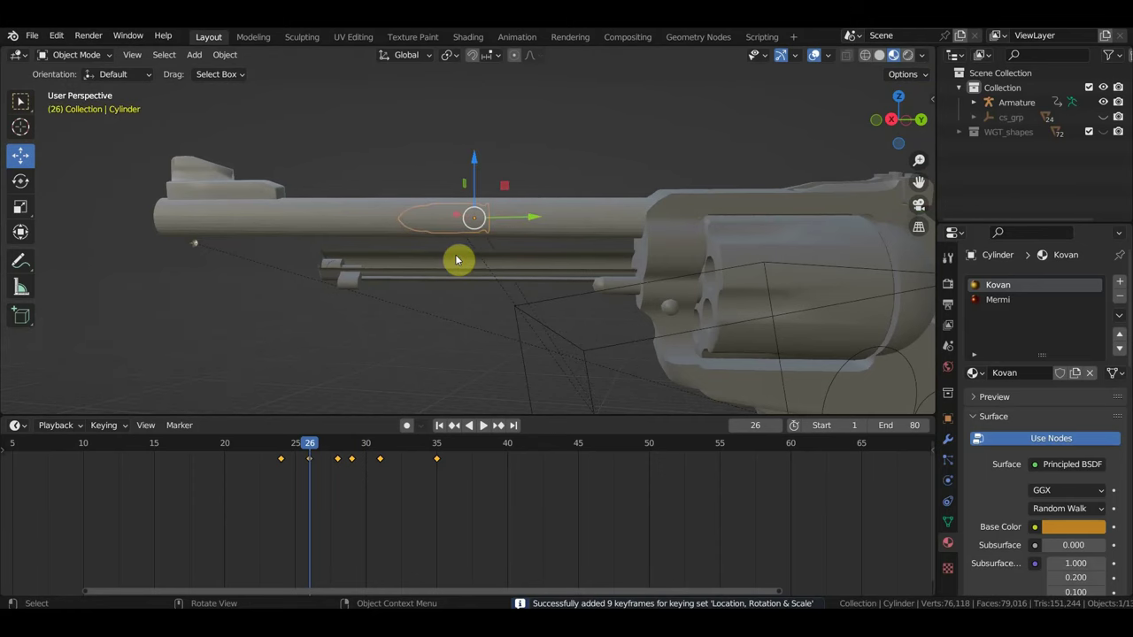
{"action": "left_click", "coordinate": [569, 209]}
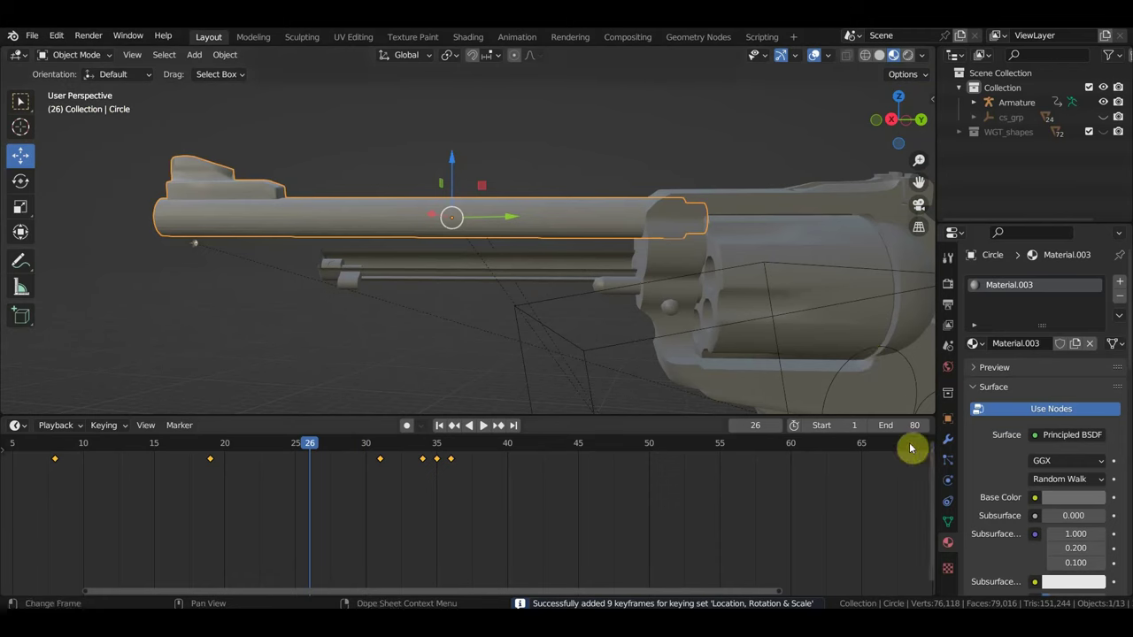
{"action": "left_click", "coordinate": [948, 439]}
{"action": "left_click", "coordinate": [1040, 283]}
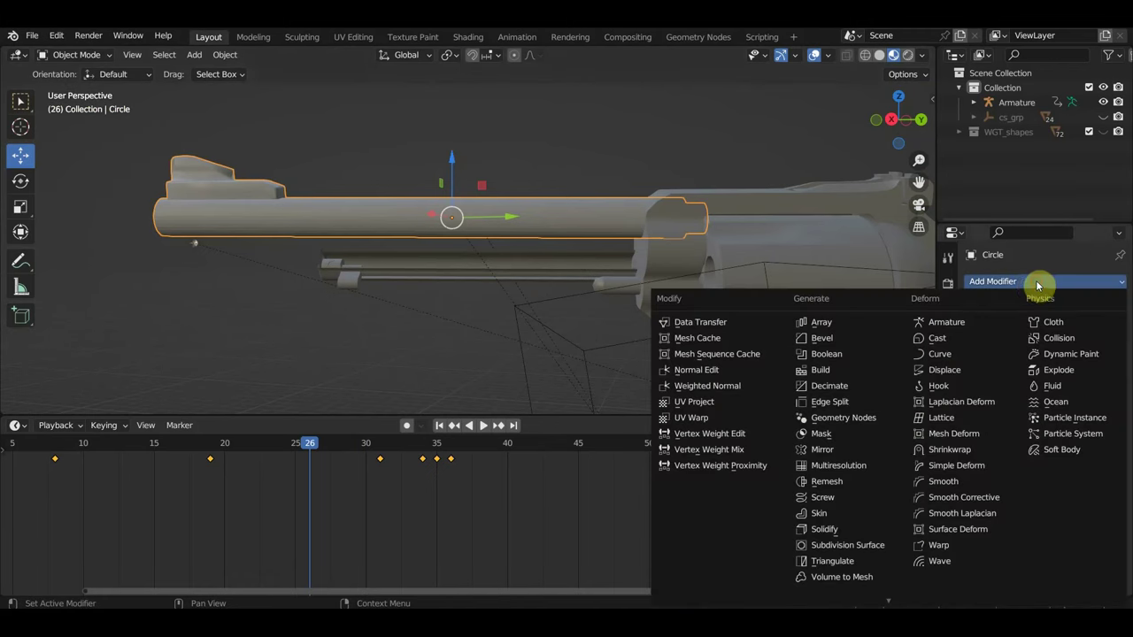
{"action": "left_click", "coordinate": [945, 339]}
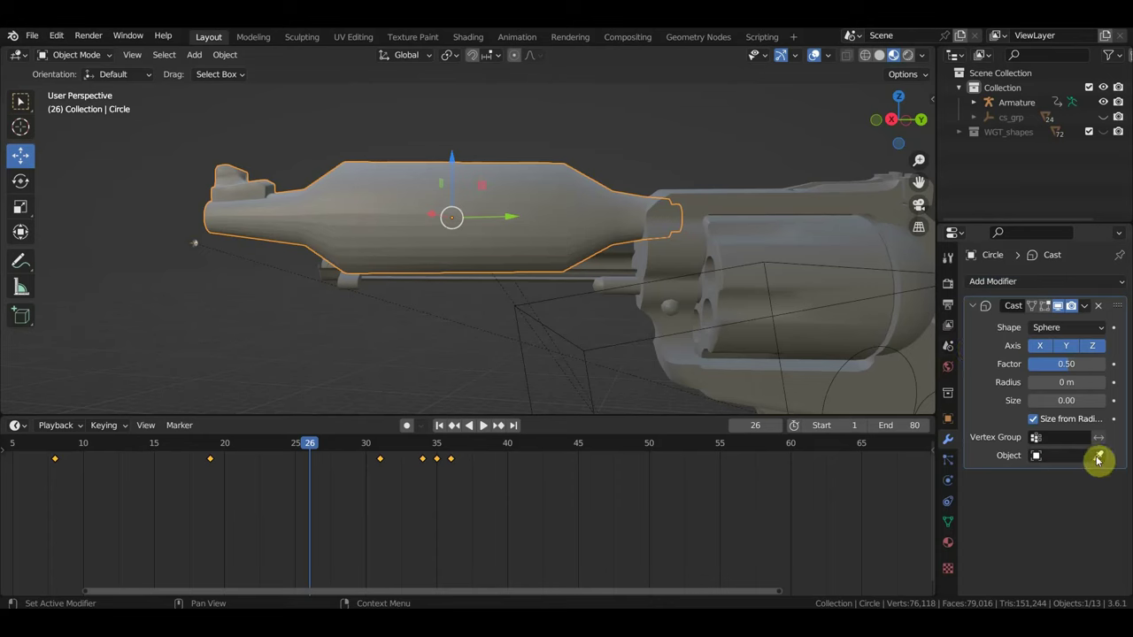
Step: Make the bullet Cylinder the Cast target with Factor -1.74, Use Transform on, and adjust the radius
{"action": "left_click", "coordinate": [1072, 455]}
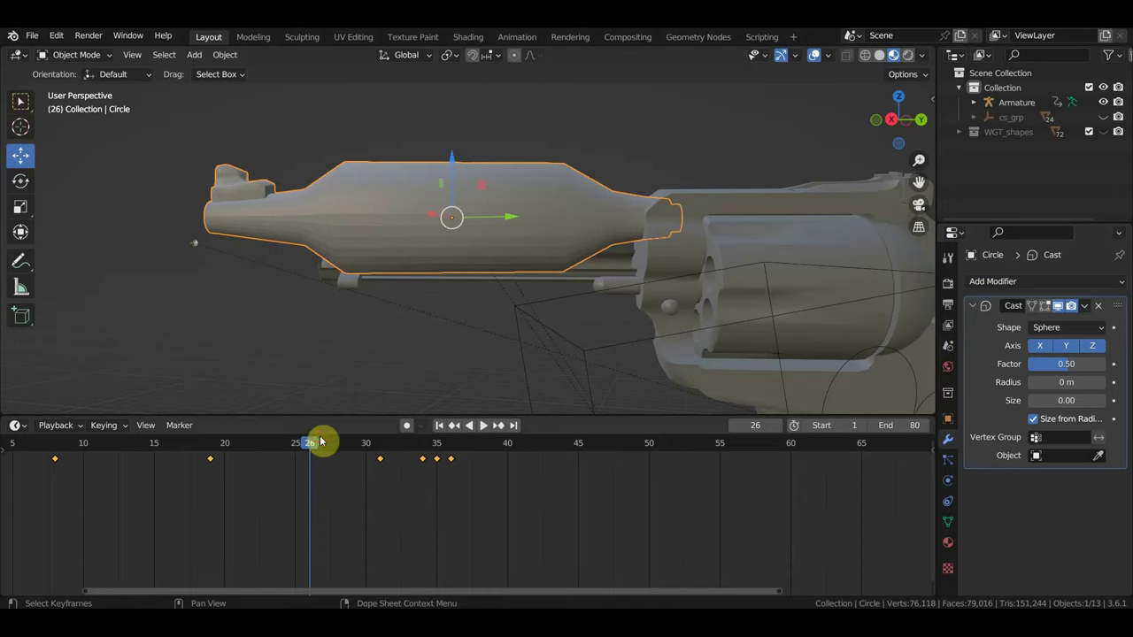
{"action": "mouse_move", "coordinate": [321, 442]}
{"action": "left_mouse_down"}
{"action": "mouse_move", "coordinate": [381, 456]}
{"action": "mouse_move", "coordinate": [348, 459]}
{"action": "left_mouse_up"}
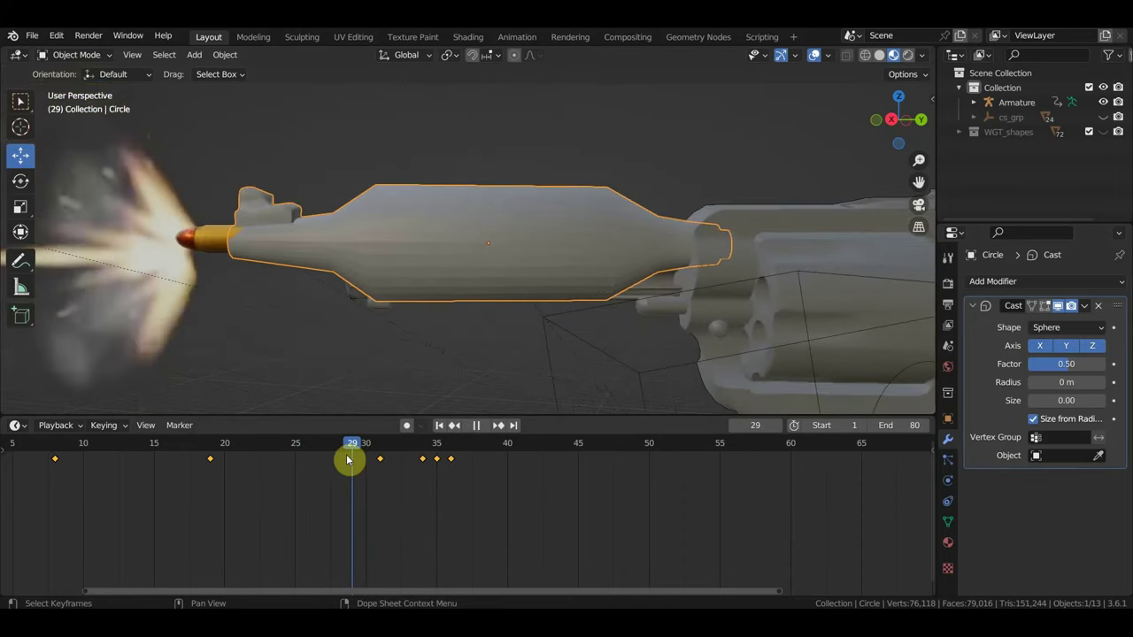
{"action": "left_click", "coordinate": [1098, 457]}
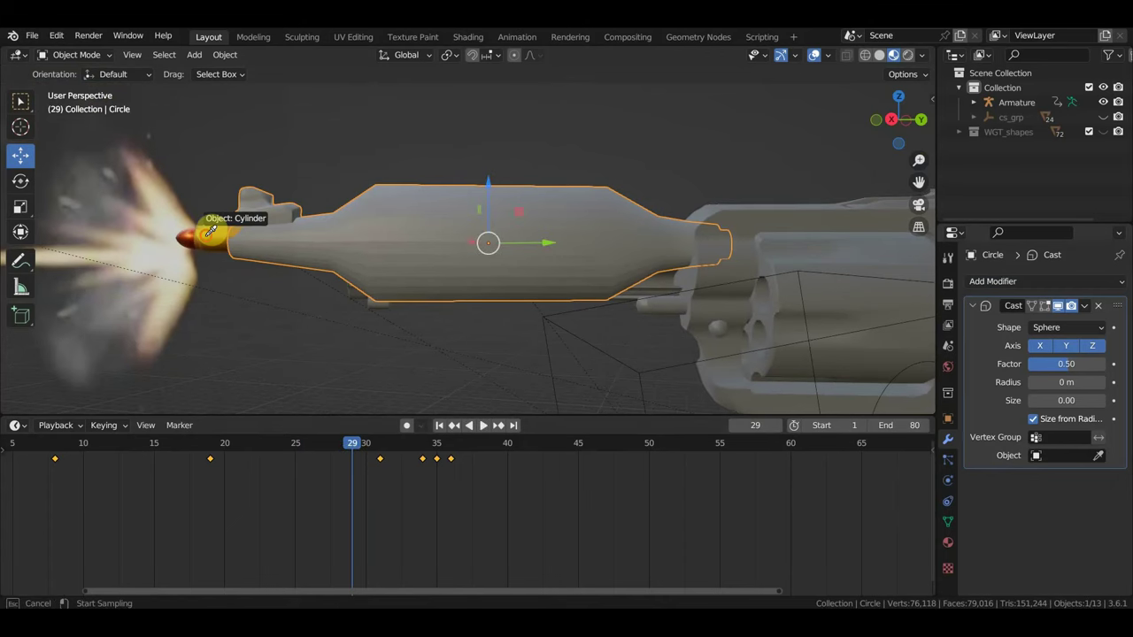
{"action": "left_click", "coordinate": [242, 264]}
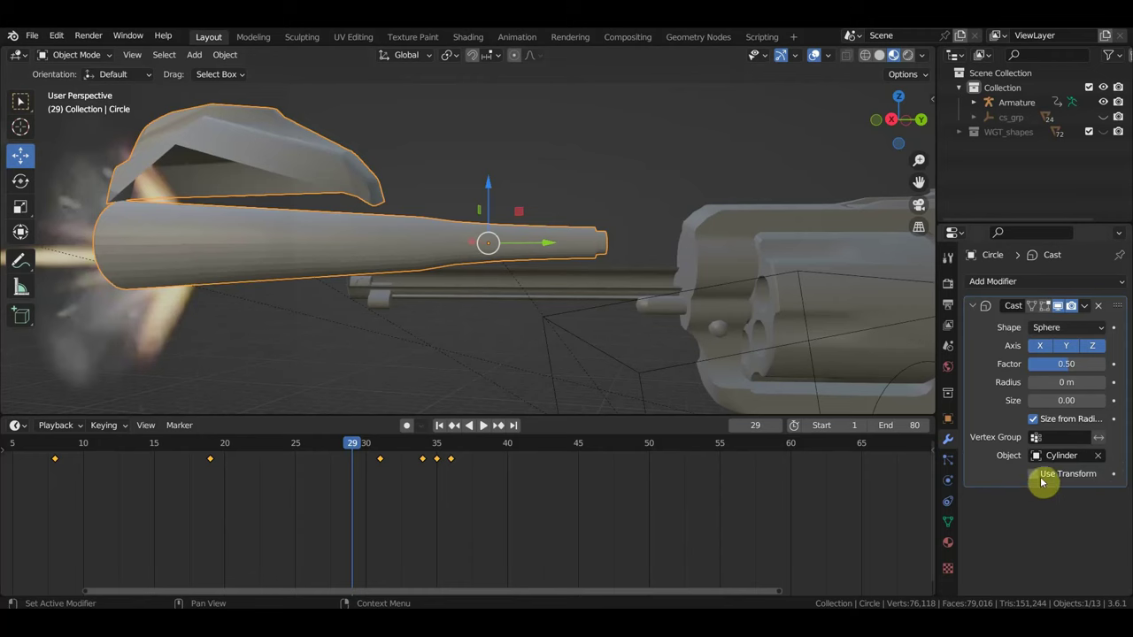
{"action": "left_click", "coordinate": [1033, 475]}
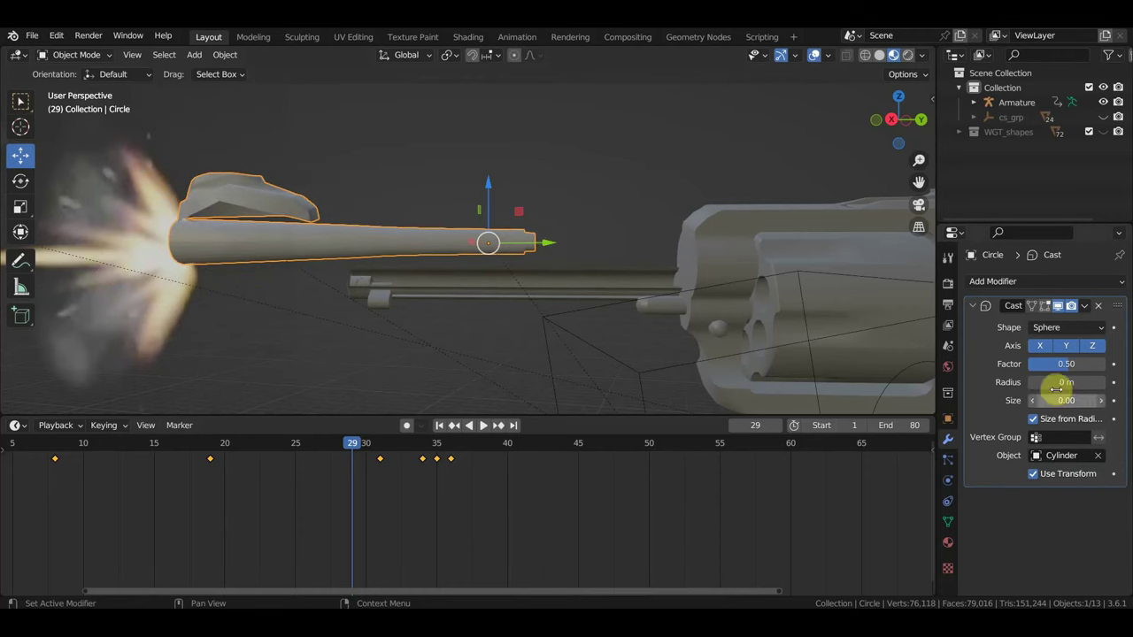
{"action": "left_click_drag", "start_coordinate": [1067, 382], "coordinate": [1076, 382]}
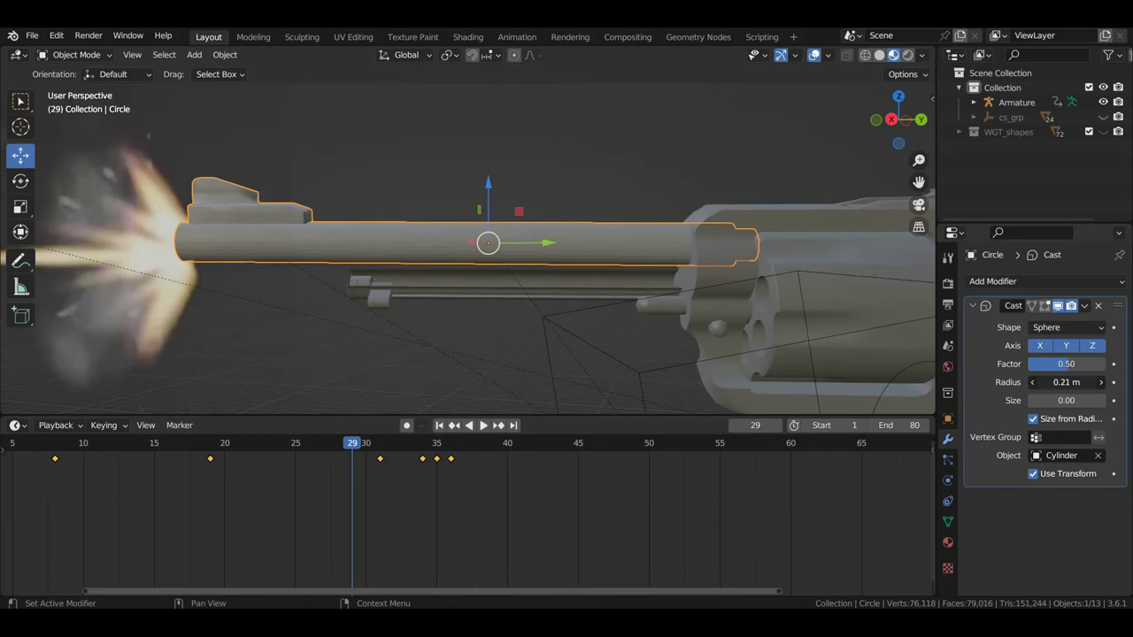
{"action": "left_click_drag", "start_coordinate": [1066, 382], "coordinate": [1064, 373]}
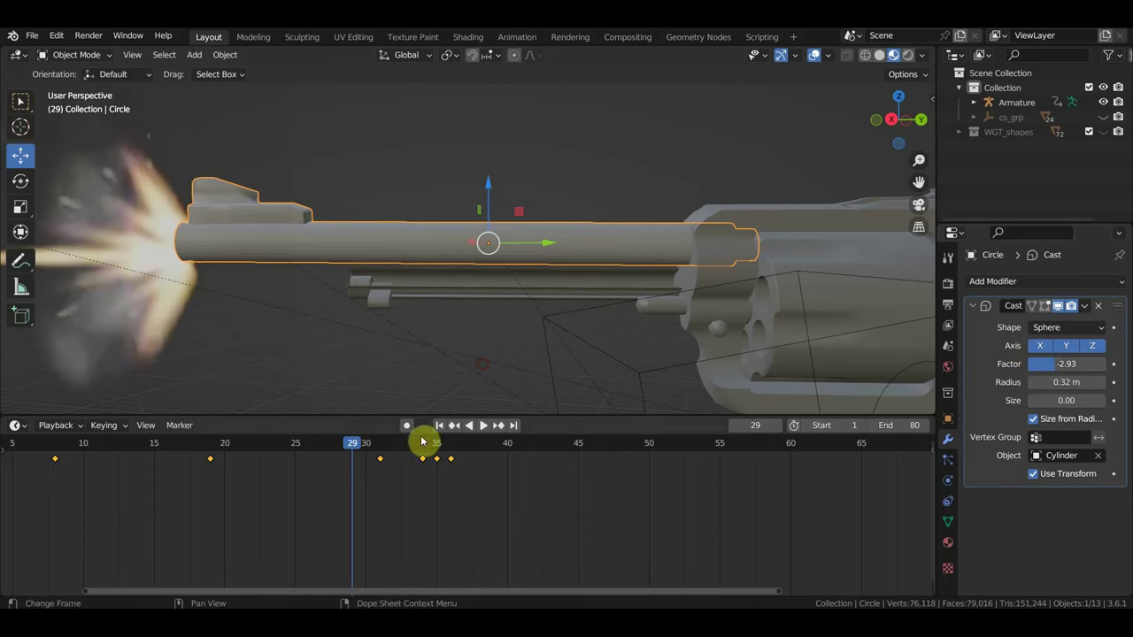
Step: Play back to test the bulge, tweak the radius to 0.86 m and disable Use Transform
{"action": "key", "text": "space"}
{"action": "mouse_move", "coordinate": [371, 454]}
{"action": "left_mouse_down"}
{"action": "mouse_move", "coordinate": [331, 447]}
{"action": "mouse_move", "coordinate": [393, 455]}
{"action": "mouse_move", "coordinate": [345, 449]}
{"action": "left_mouse_up"}
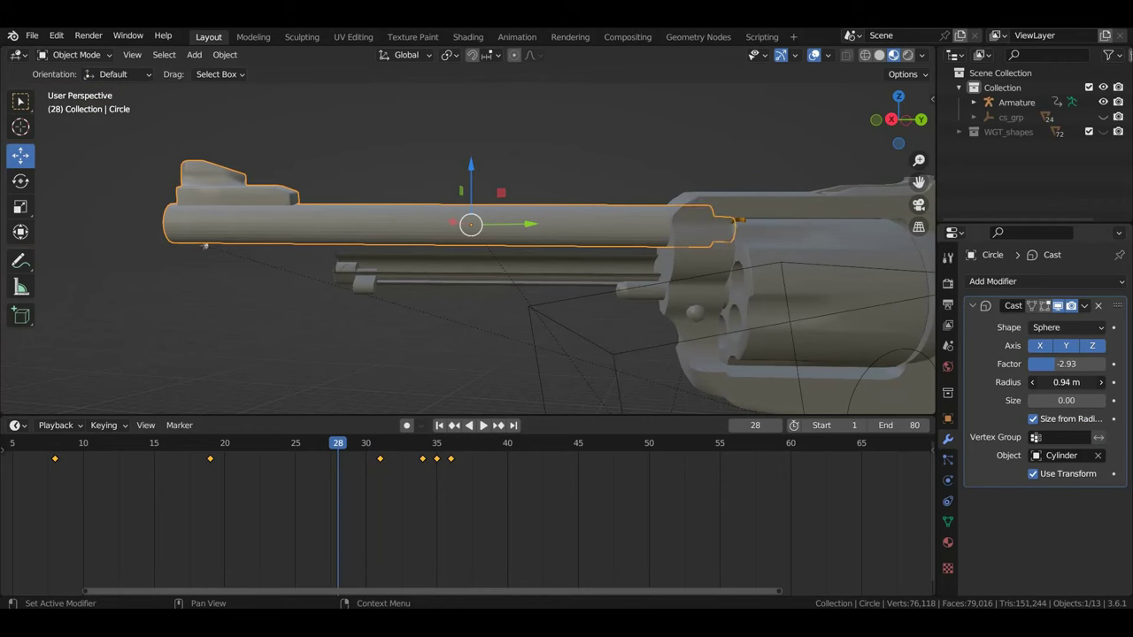
{"action": "left_click_drag", "start_coordinate": [1067, 382], "coordinate": [1065, 379]}
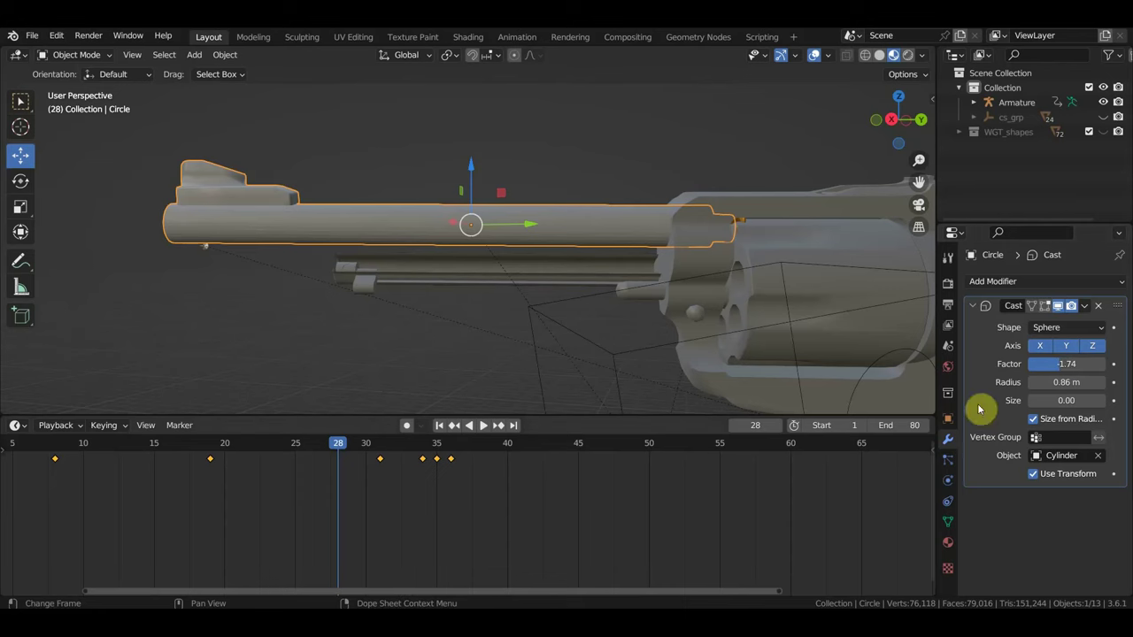
{"action": "key", "text": "space"}
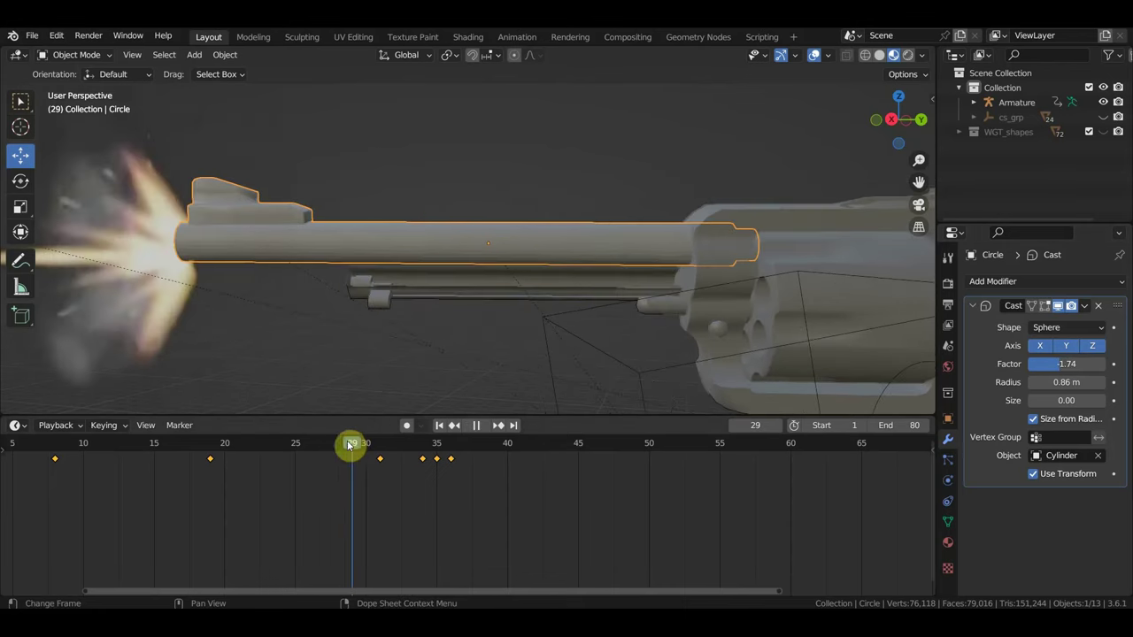
{"action": "mouse_move", "coordinate": [350, 445]}
{"action": "left_mouse_down"}
{"action": "mouse_move", "coordinate": [220, 448]}
{"action": "mouse_move", "coordinate": [268, 450]}
{"action": "left_mouse_up"}
{"action": "key", "text": "space"}
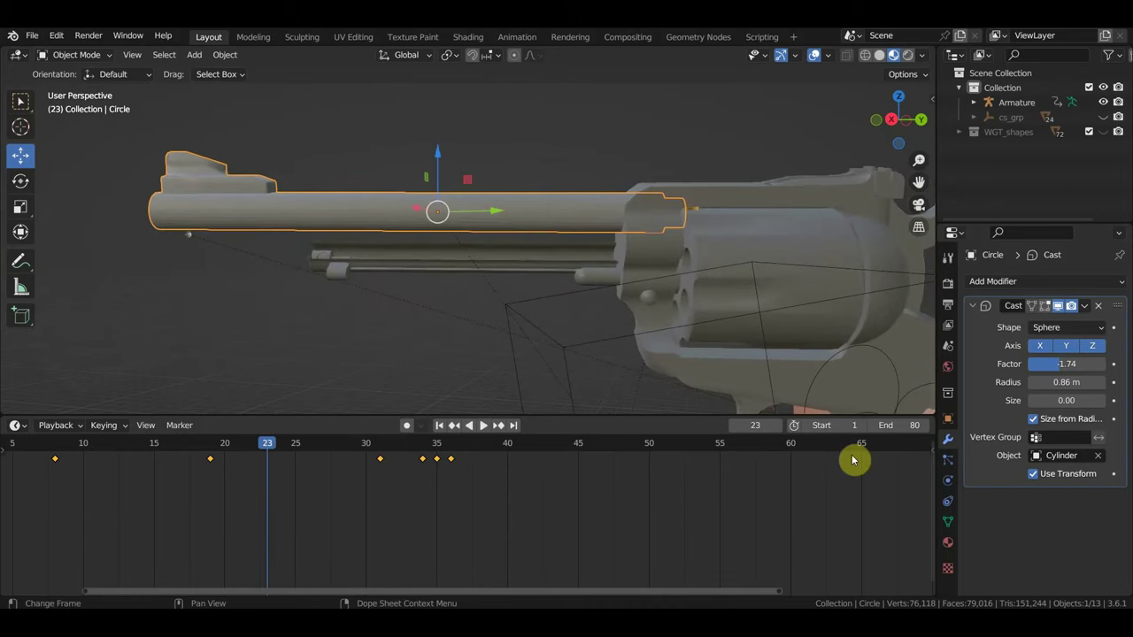
{"action": "left_click", "coordinate": [1033, 473]}
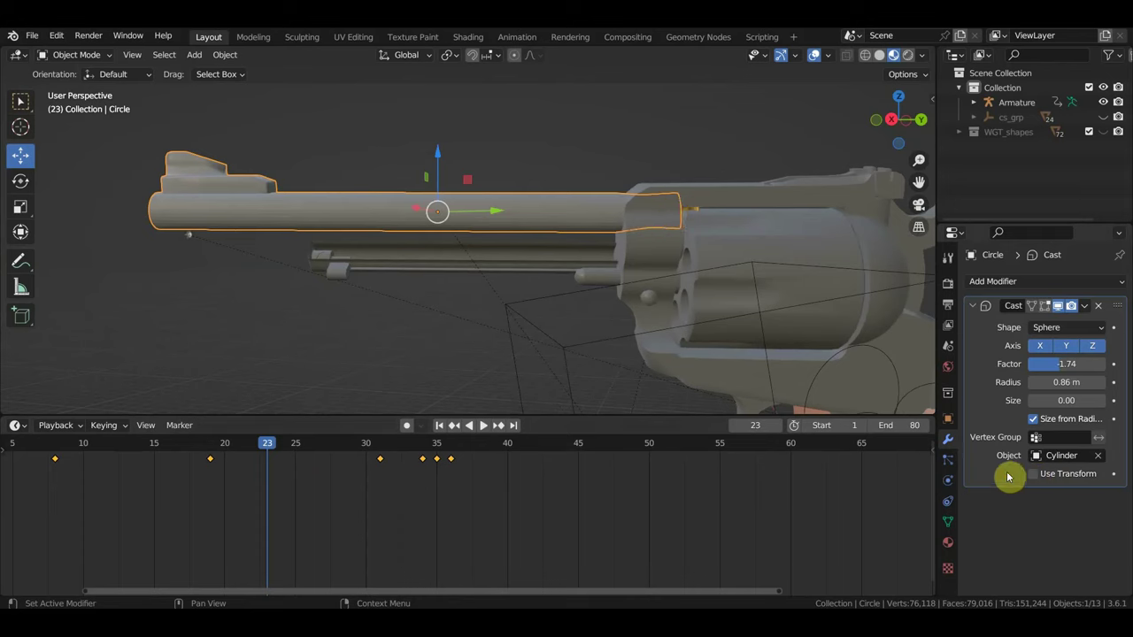
{"action": "key", "text": "space"}
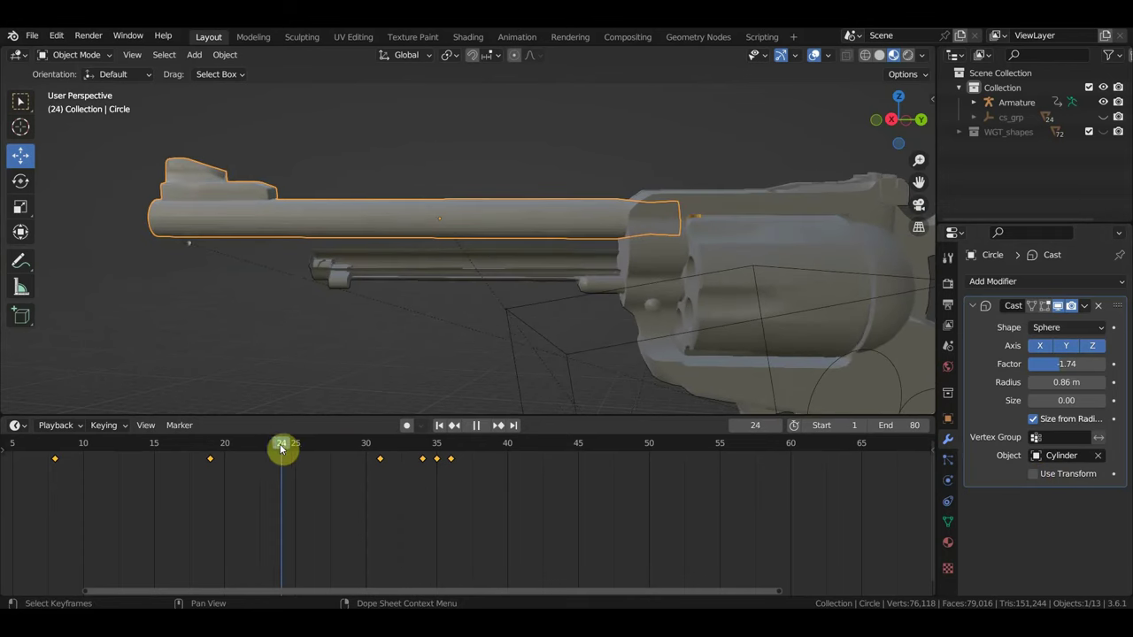
{"action": "mouse_move", "coordinate": [280, 449]}
{"action": "left_mouse_down"}
{"action": "mouse_move", "coordinate": [366, 465]}
{"action": "mouse_move", "coordinate": [336, 460]}
{"action": "left_mouse_up"}
Step: Watch frames 28–30, then raise the Cast radius to 1.4 m with Size from Radius on
{"action": "left_click", "coordinate": [407, 362]}
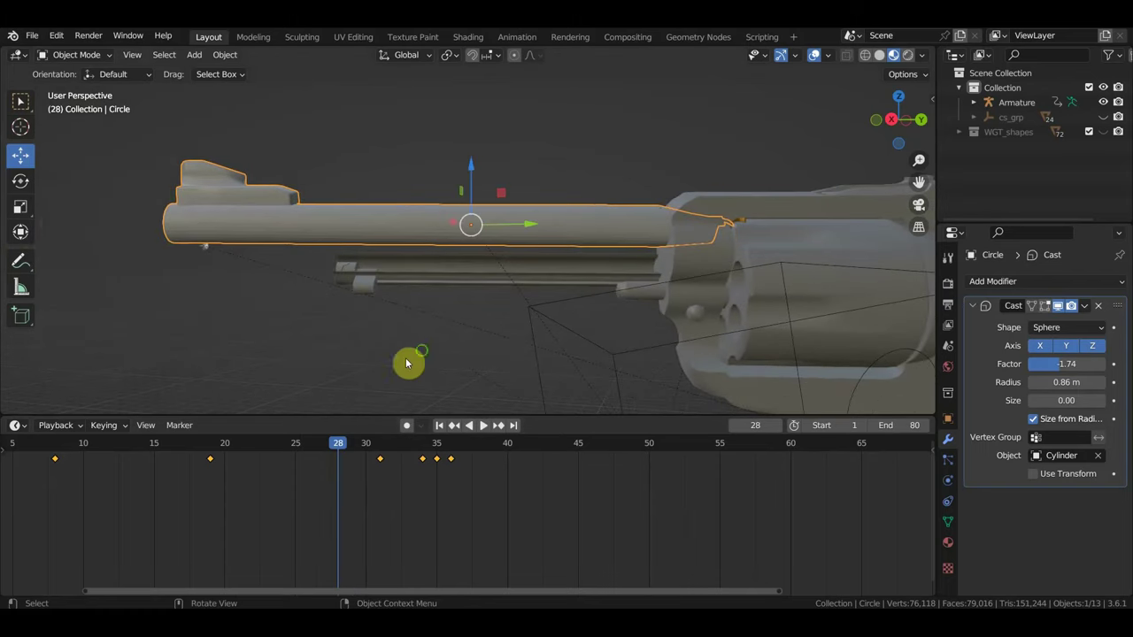
{"action": "middle_click_drag", "start_coordinate": [407, 363], "coordinate": [561, 360]}
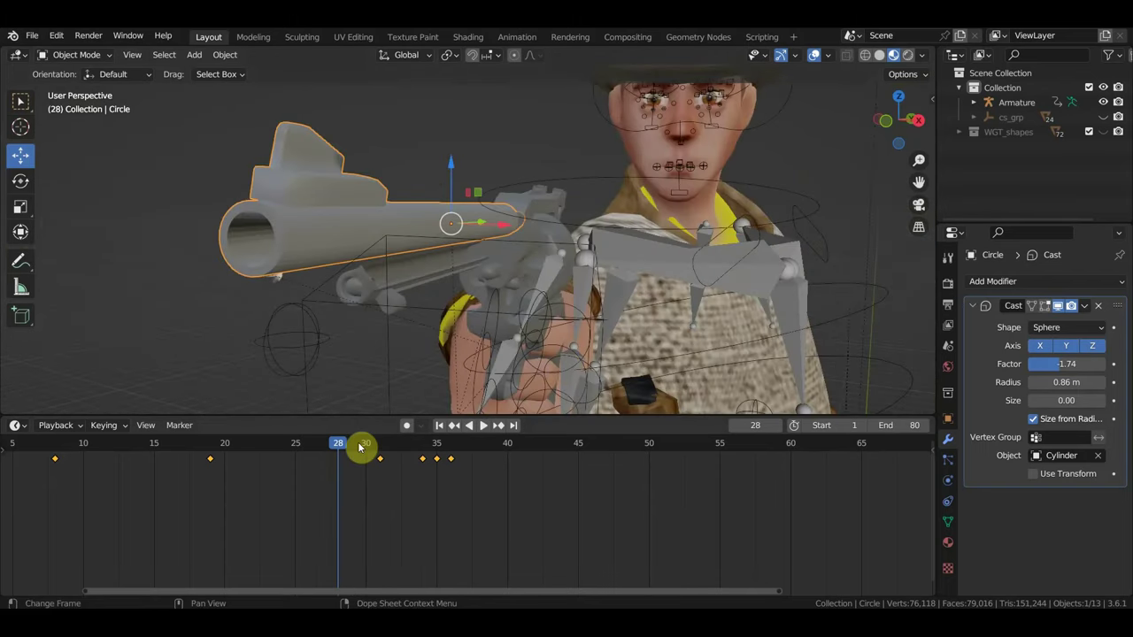
{"action": "left_click_drag", "start_coordinate": [359, 447], "coordinate": [309, 454]}
{"action": "middle_click_drag", "start_coordinate": [458, 378], "coordinate": [354, 387]}
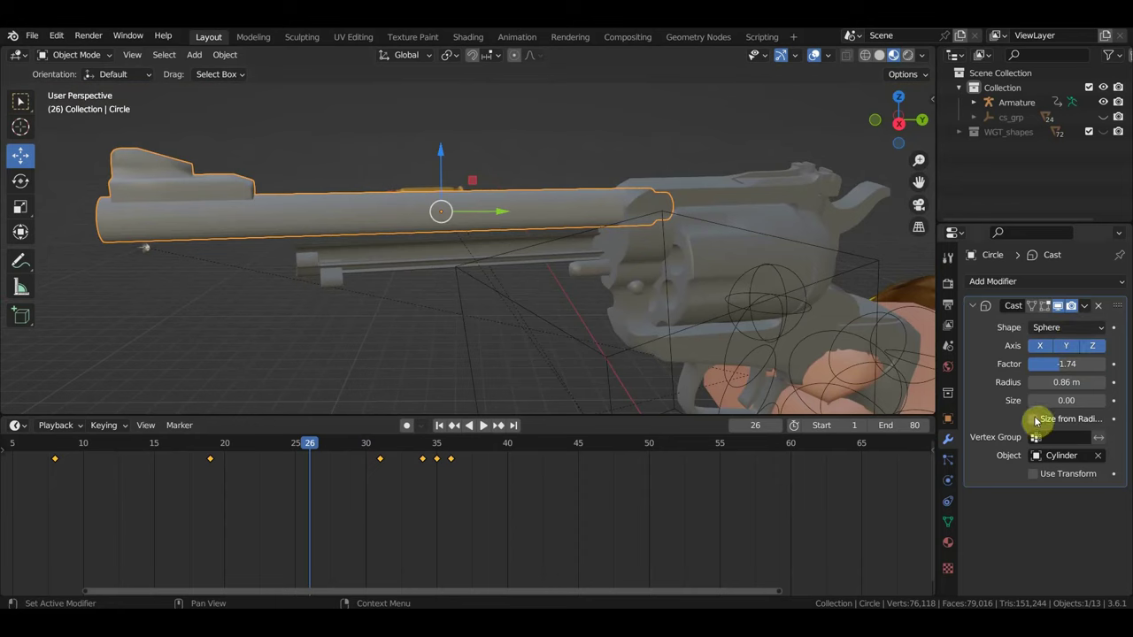
{"action": "left_click_drag", "start_coordinate": [1055, 382], "coordinate": [1089, 383]}
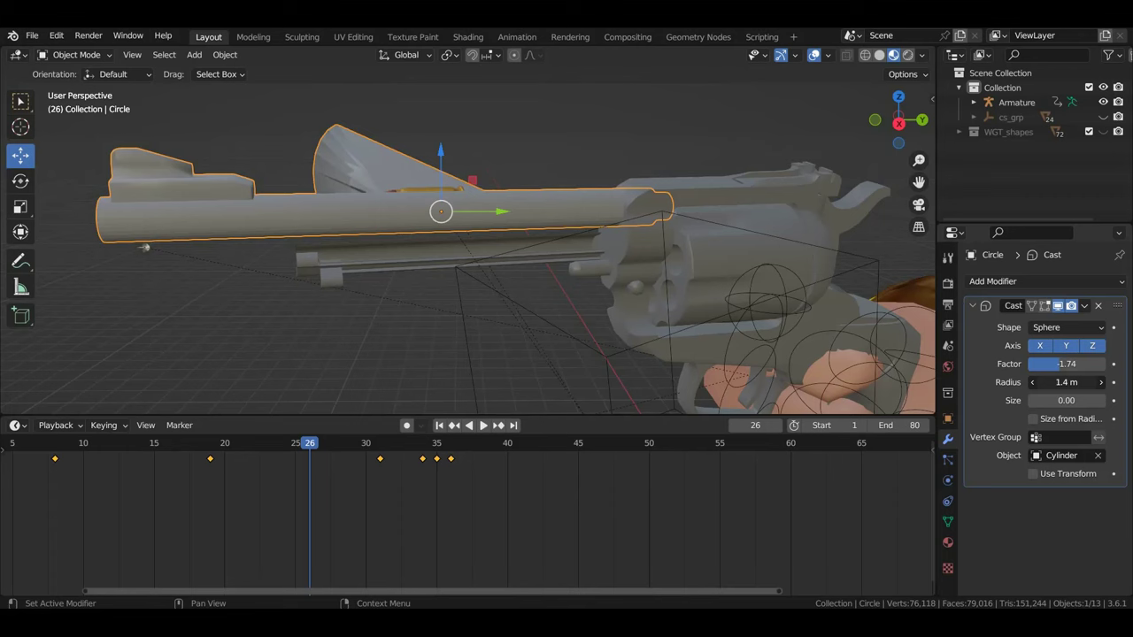
{"action": "left_click", "coordinate": [1033, 419]}
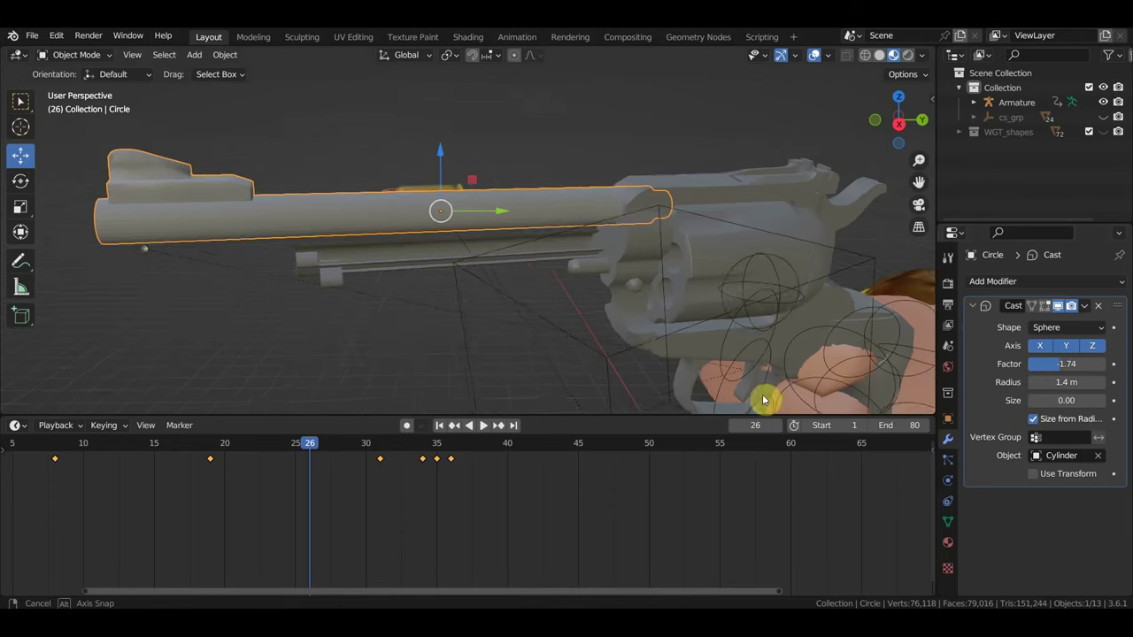
Step: Nudge the bullet Cylinder along X and Z, keyframe it at frame 26, and reselect the barrel
{"action": "middle_click_drag", "start_coordinate": [762, 394], "coordinate": [613, 100]}
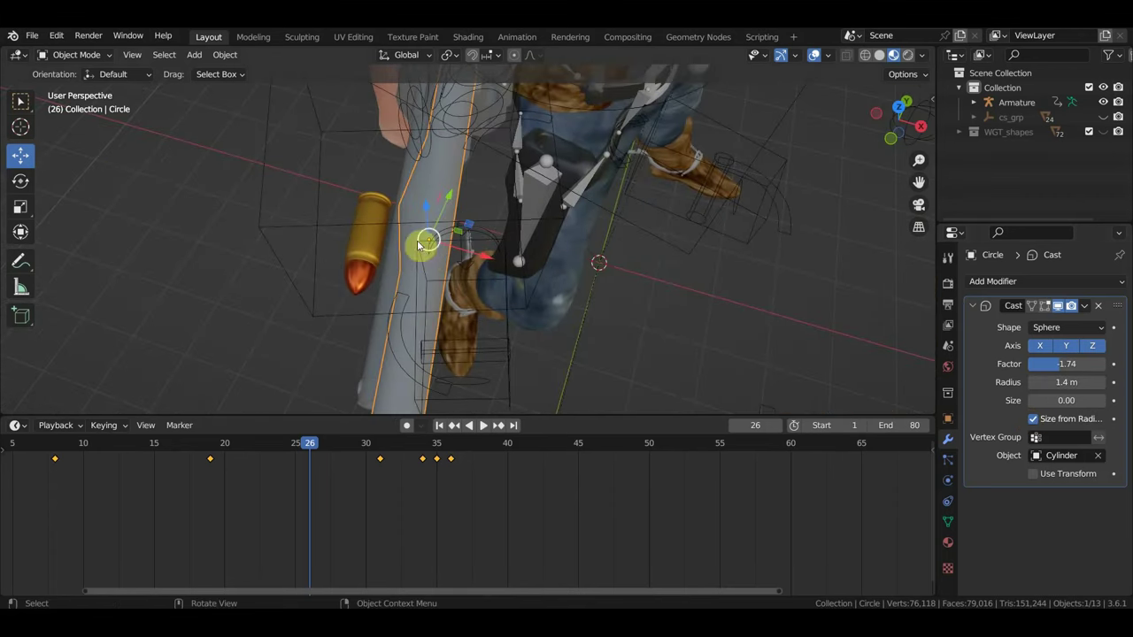
{"action": "left_click", "coordinate": [373, 250]}
{"action": "left_click_drag", "start_coordinate": [427, 234], "coordinate": [491, 243]}
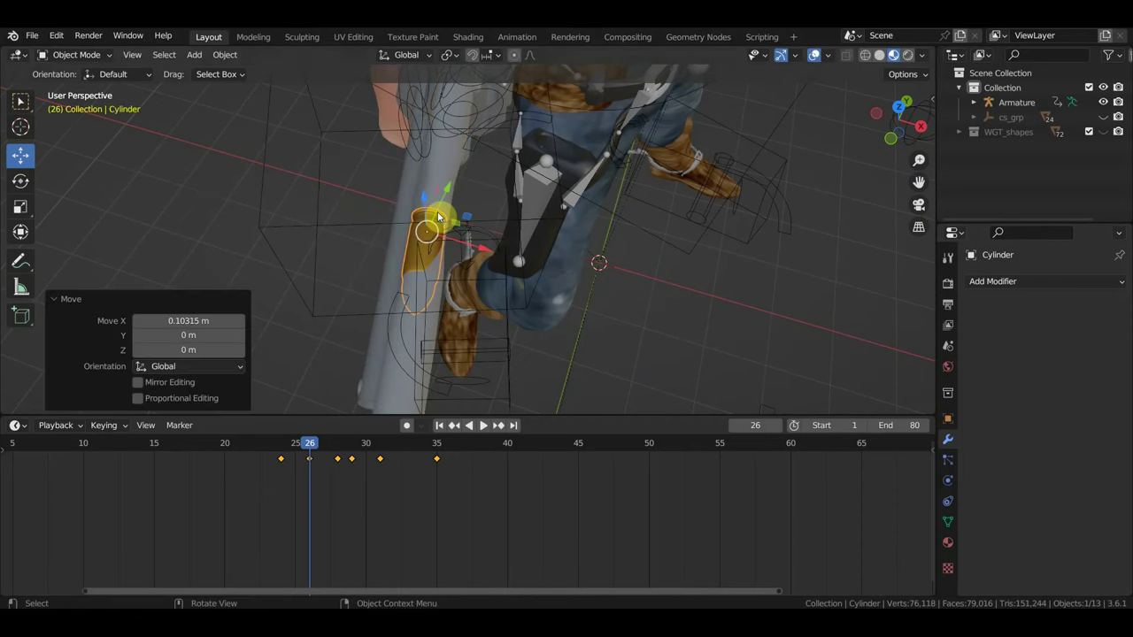
{"action": "middle_click_drag", "start_coordinate": [437, 212], "coordinate": [350, 150]}
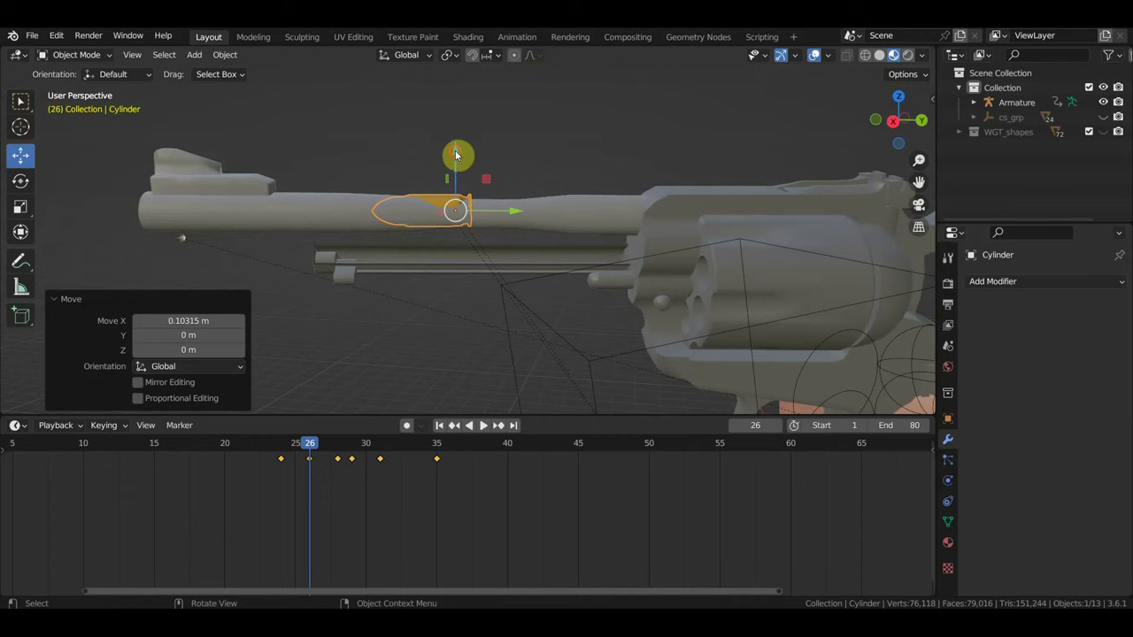
{"action": "left_click_drag", "start_coordinate": [455, 155], "coordinate": [457, 162]}
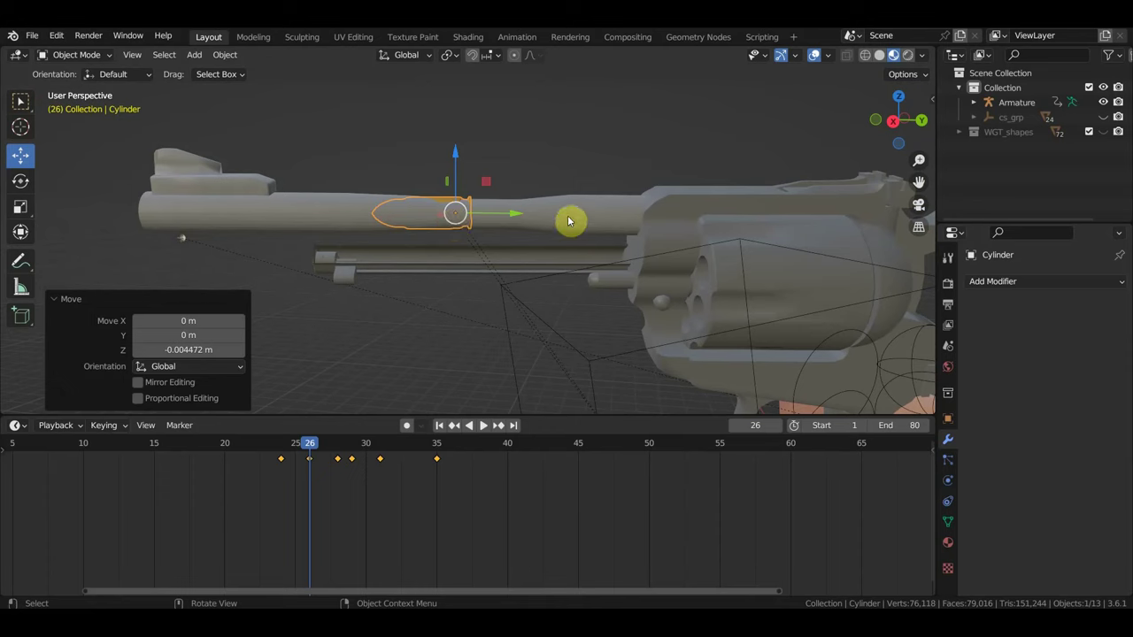
{"action": "key", "text": "i"}
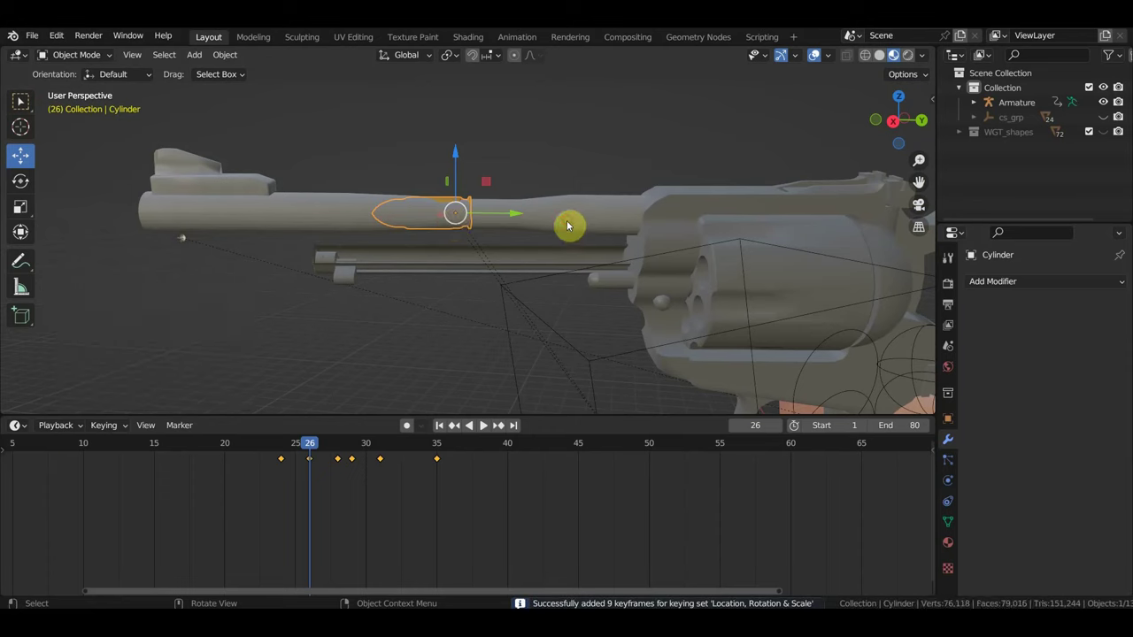
{"action": "left_click", "coordinate": [568, 226]}
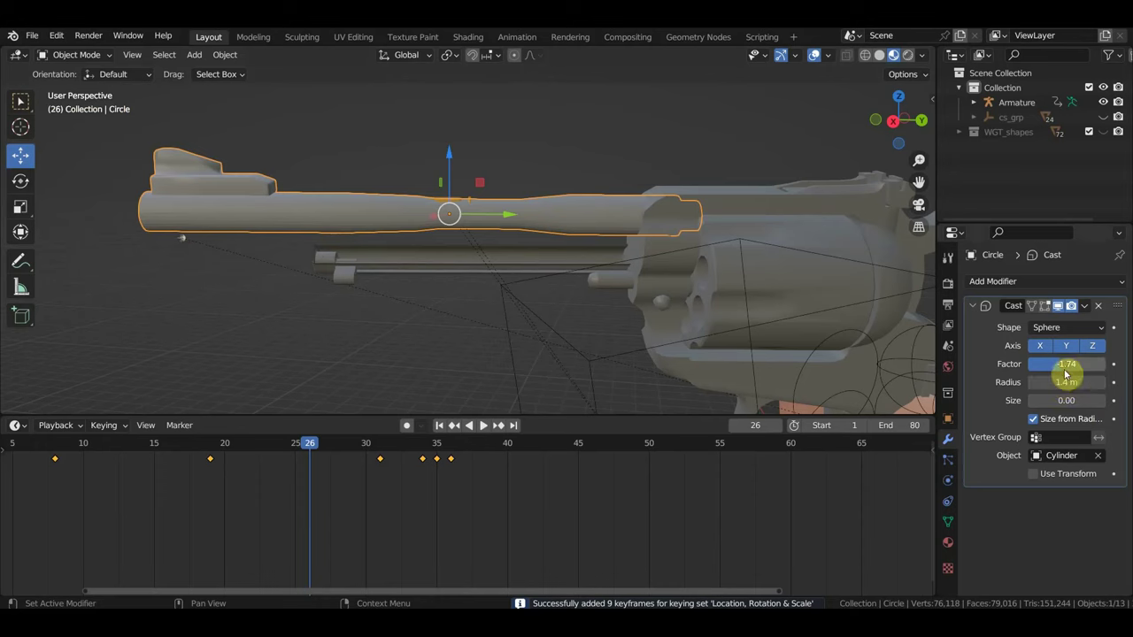
Step: Set the Cast factor to 0.35 and test the Use Transform toggle across frames 27–29
{"action": "mouse_move", "coordinate": [1060, 364]}
{"action": "left_mouse_down"}
{"action": "mouse_move", "coordinate": [1075, 364]}
{"action": "mouse_move", "coordinate": [1073, 382]}
{"action": "mouse_move", "coordinate": [1066, 364]}
{"action": "left_mouse_up"}
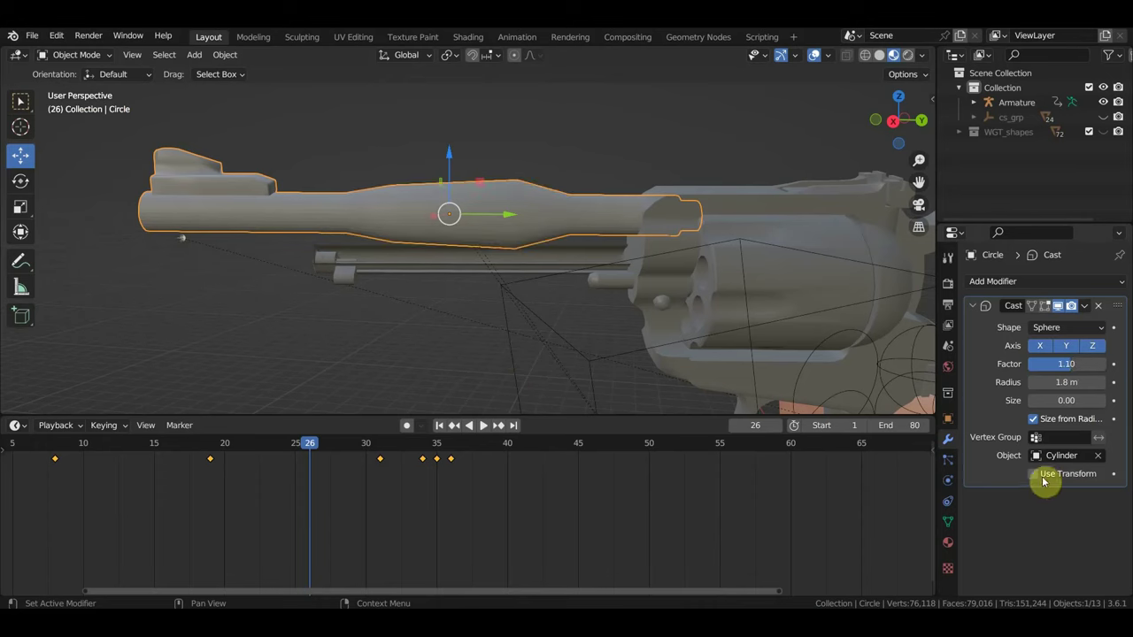
{"action": "left_click", "coordinate": [1033, 475]}
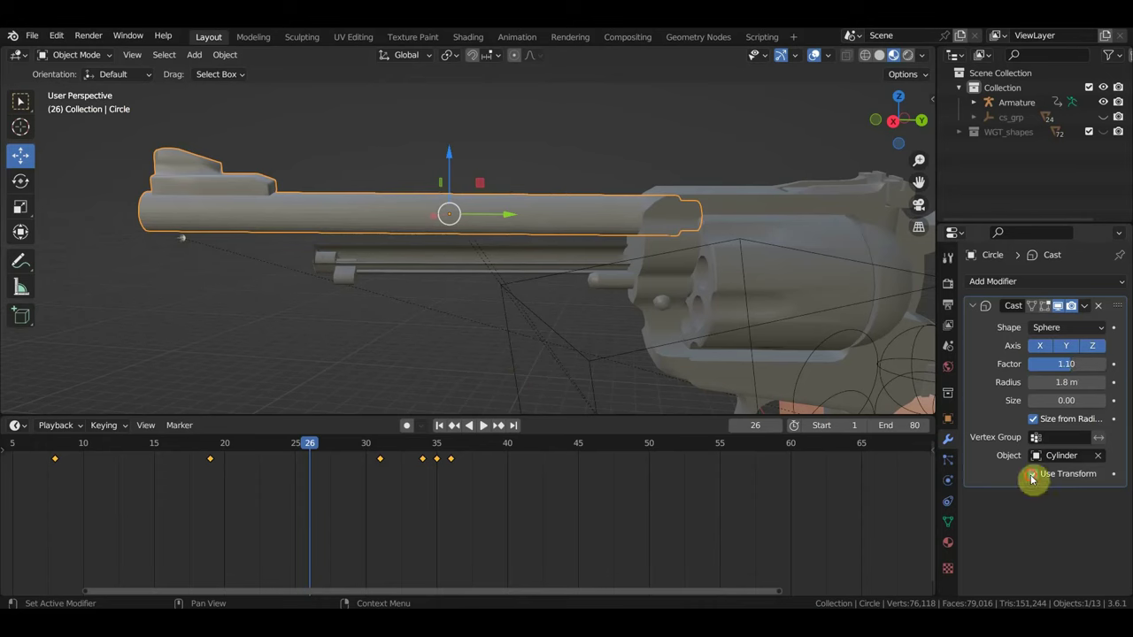
{"action": "left_click", "coordinate": [1032, 475]}
{"action": "key", "text": "space"}
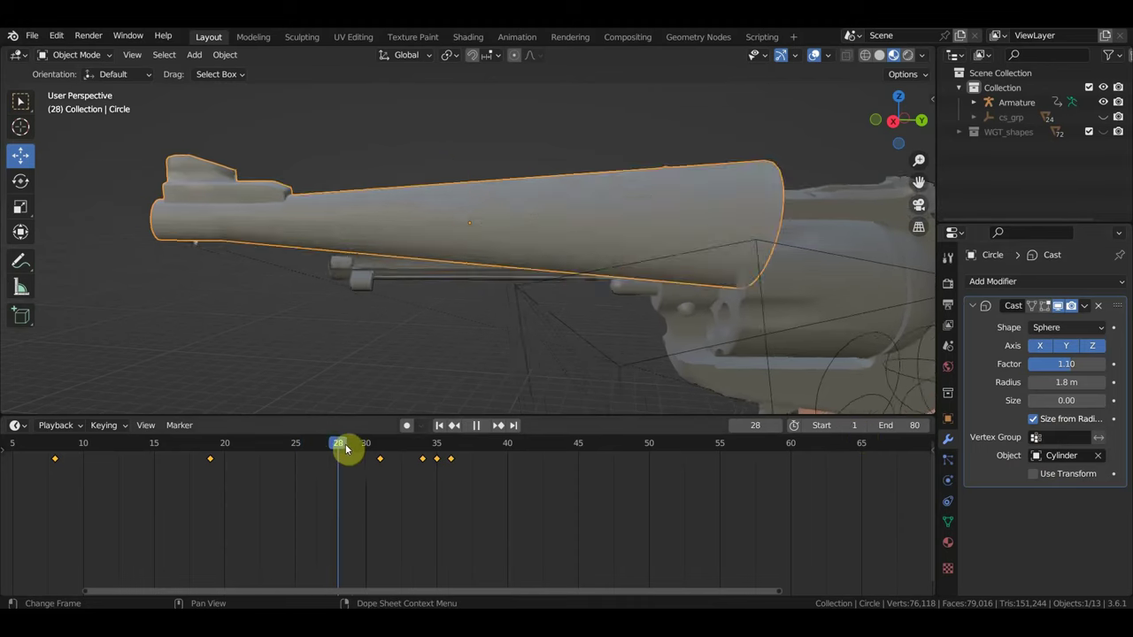
{"action": "left_click_drag", "start_coordinate": [345, 450], "coordinate": [326, 452]}
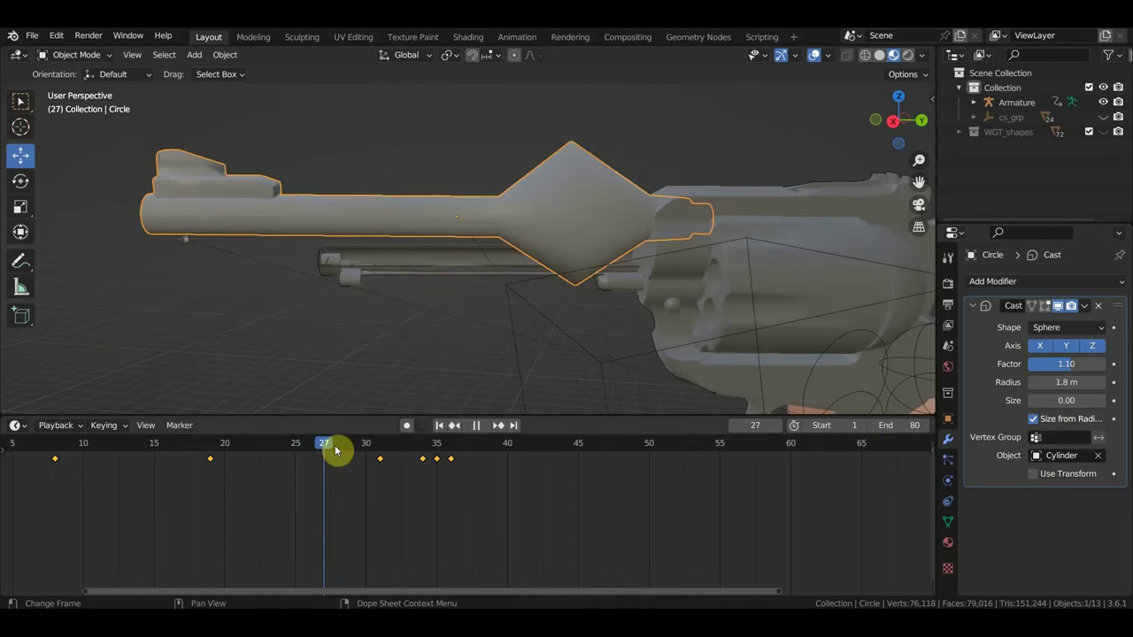
{"action": "left_click", "coordinate": [335, 449]}
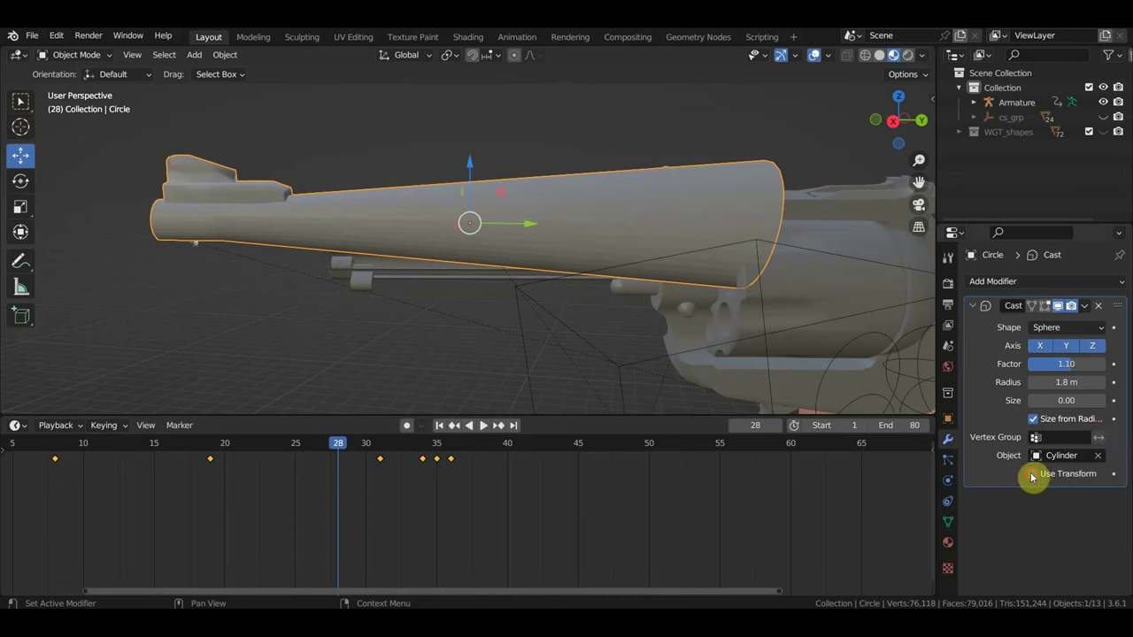
{"action": "left_click", "coordinate": [1032, 473]}
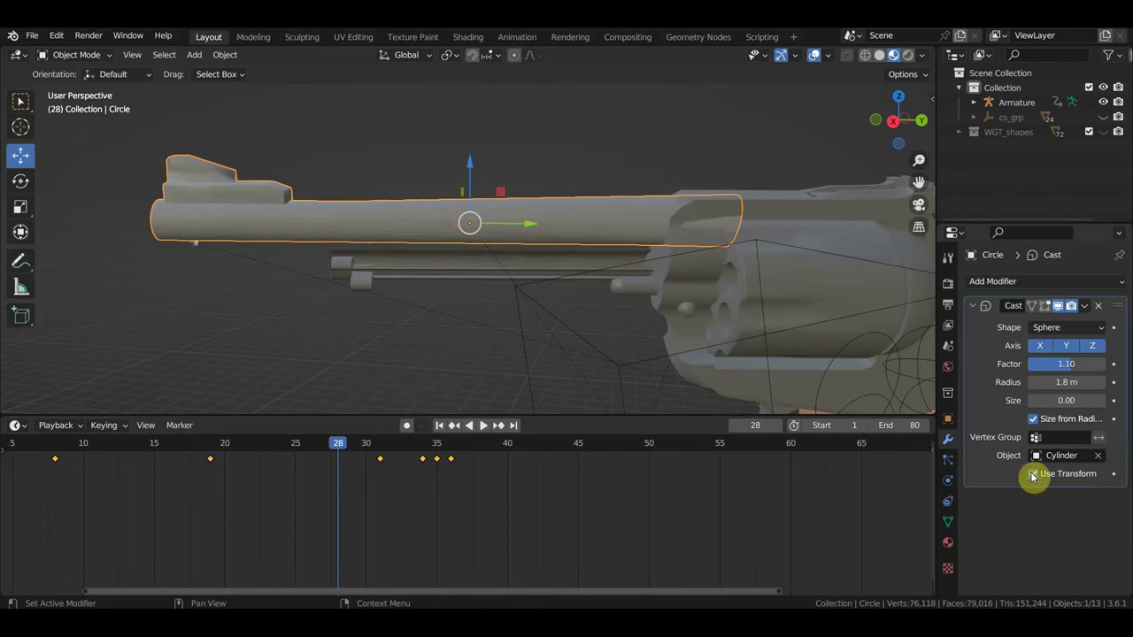
Step: Preview frames 28–30 and switch the Cast's Use Transform off
{"action": "left_click", "coordinate": [361, 450]}
{"action": "key", "text": "space"}
{"action": "left_click_drag", "start_coordinate": [366, 453], "coordinate": [342, 449]}
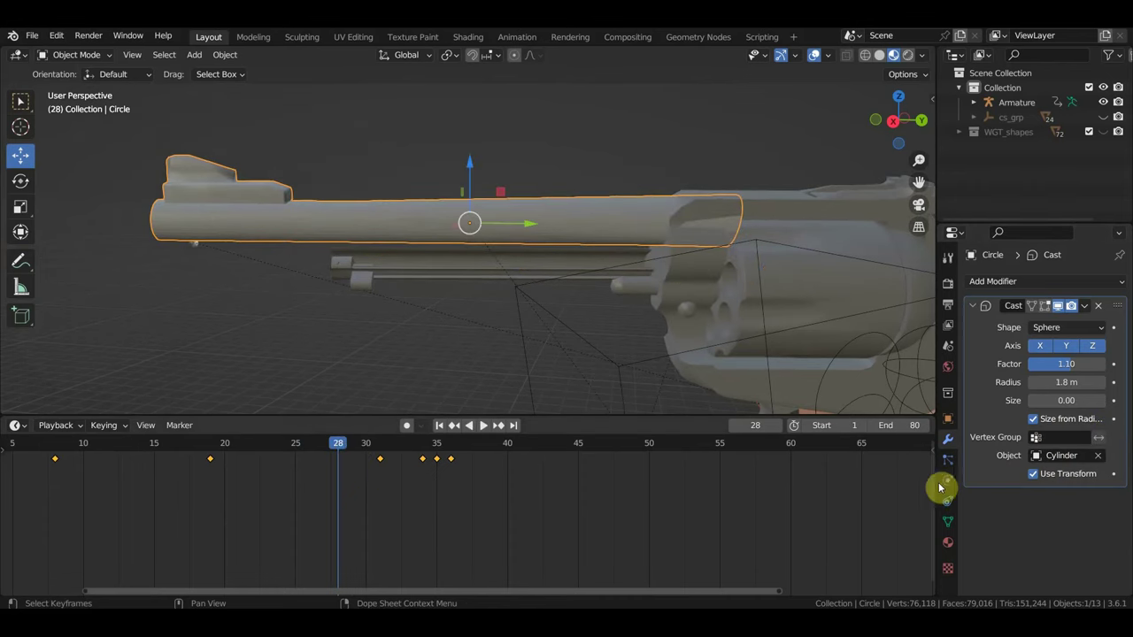
{"action": "left_click", "coordinate": [1039, 476]}
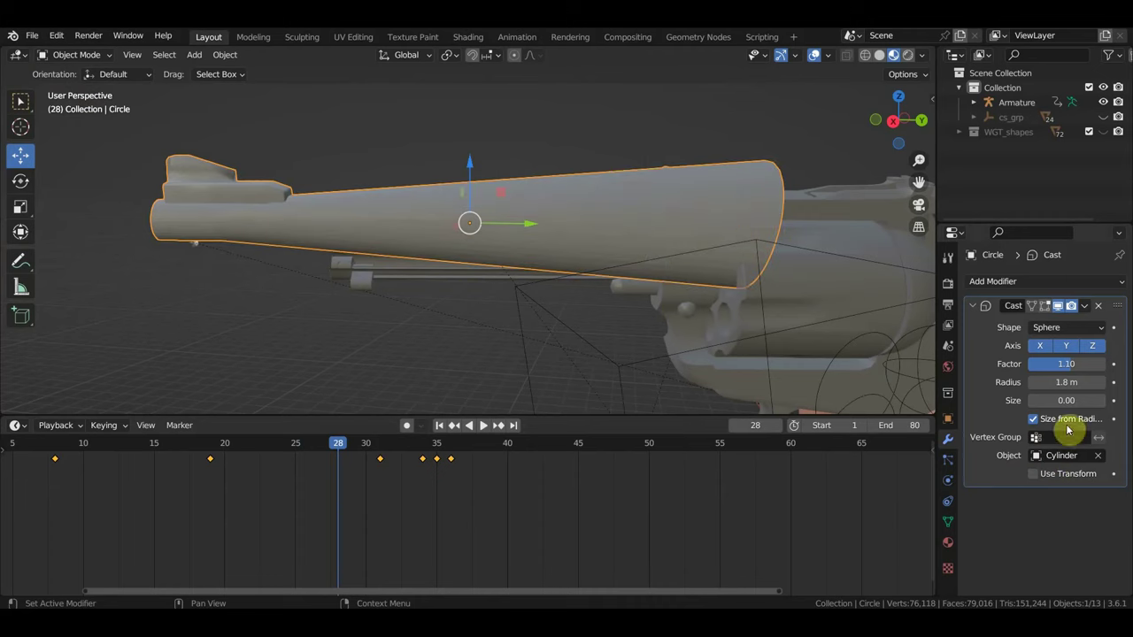
Step: Set the Cast radius to 1.9 m and play the shot to preview the gentle bulge
{"action": "mouse_move", "coordinate": [1066, 383]}
{"action": "left_mouse_down"}
{"action": "mouse_move", "coordinate": [1045, 383]}
{"action": "mouse_move", "coordinate": [1057, 382]}
{"action": "mouse_move", "coordinate": [1049, 364]}
{"action": "left_mouse_up"}
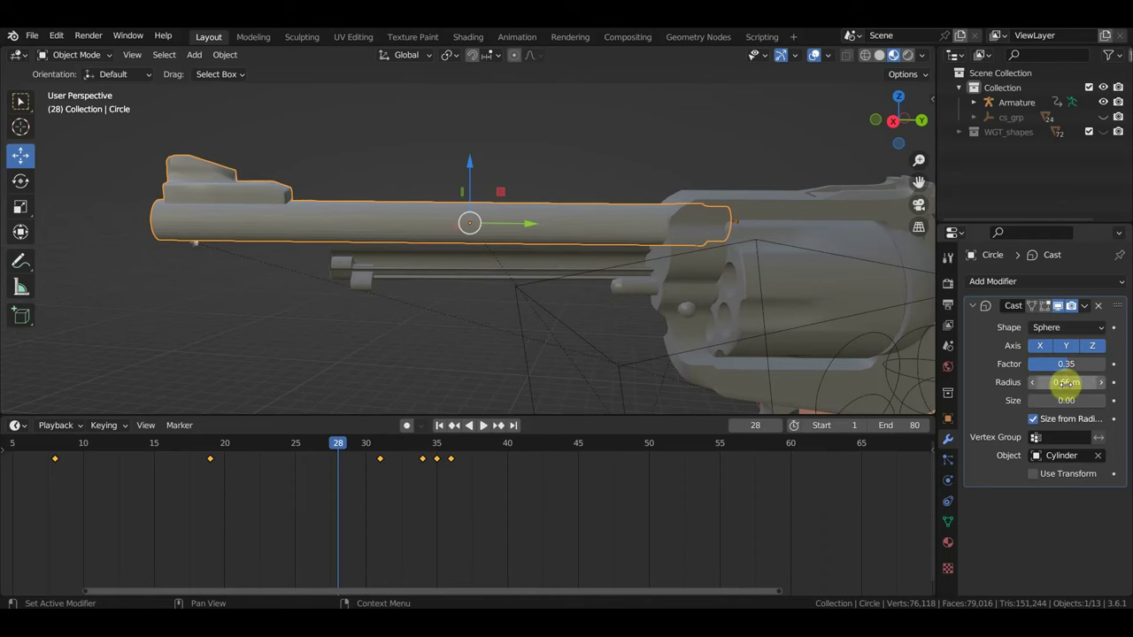
{"action": "left_click_drag", "start_coordinate": [1066, 382], "coordinate": [1084, 382]}
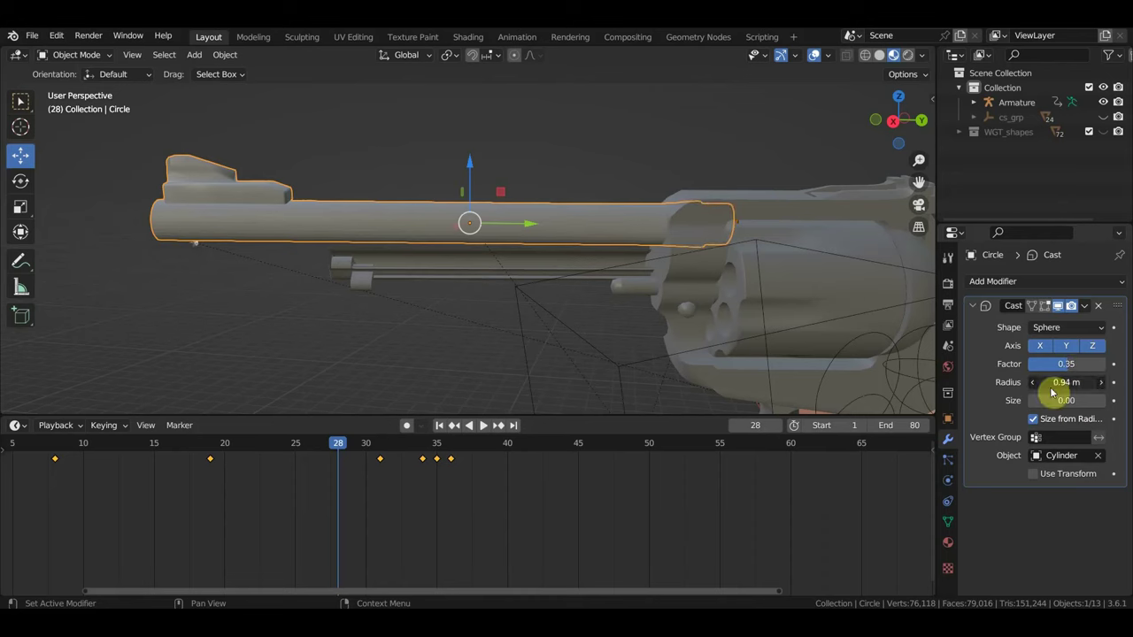
{"action": "mouse_move", "coordinate": [348, 445]}
{"action": "left_mouse_down"}
{"action": "mouse_move", "coordinate": [380, 446]}
{"action": "mouse_move", "coordinate": [260, 438]}
{"action": "mouse_move", "coordinate": [307, 442]}
{"action": "mouse_move", "coordinate": [295, 443]}
{"action": "left_mouse_up"}
{"action": "left_click_drag", "start_coordinate": [1063, 382], "coordinate": [1084, 383]}
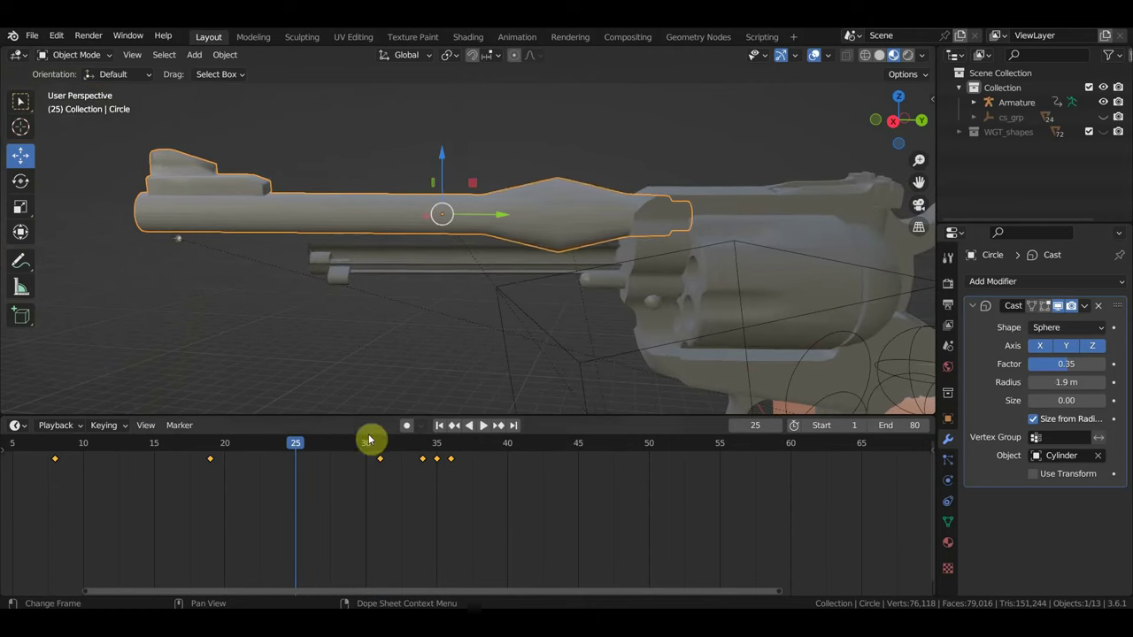
{"action": "key", "text": "space"}
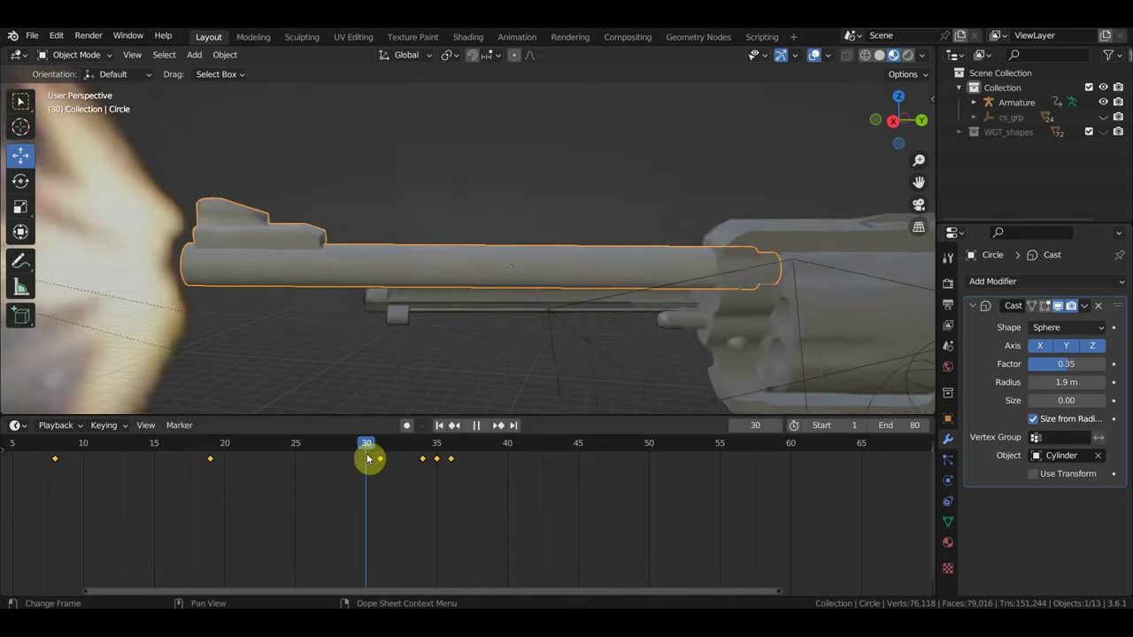
Step: Widen the Cast radius from 2.6 m to 3.9 m around frame 29, then check frame 33
{"action": "mouse_move", "coordinate": [305, 448]}
{"action": "left_mouse_down"}
{"action": "mouse_move", "coordinate": [282, 442]}
{"action": "mouse_move", "coordinate": [392, 450]}
{"action": "mouse_move", "coordinate": [295, 446]}
{"action": "mouse_move", "coordinate": [338, 449]}
{"action": "left_mouse_up"}
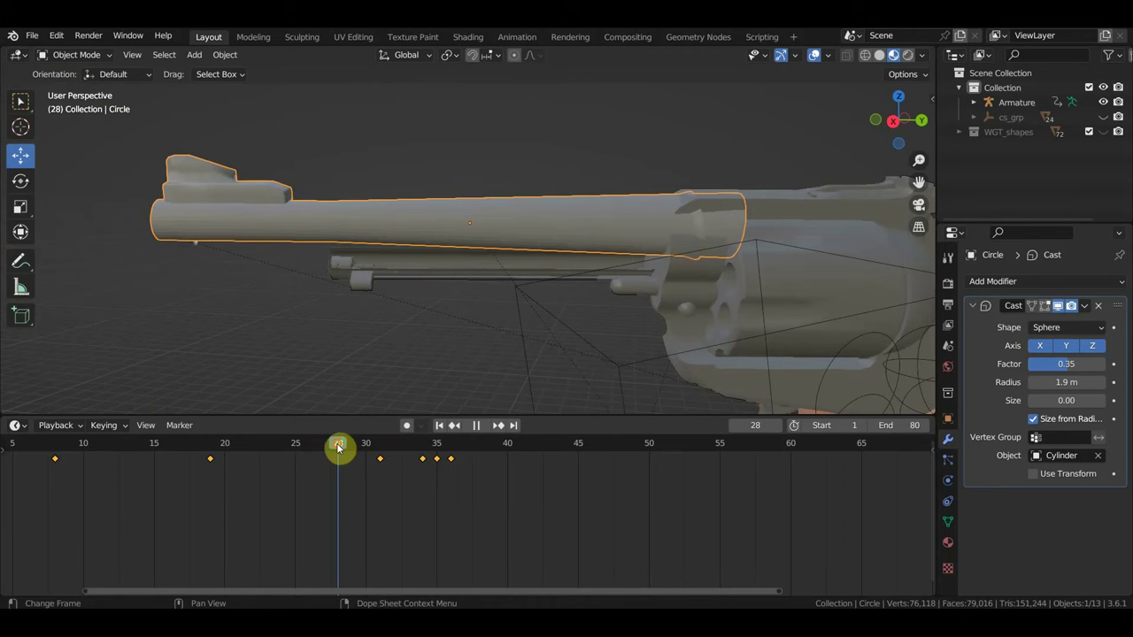
{"action": "mouse_move", "coordinate": [528, 319]}
{"action": "middle_mouse_down"}
{"action": "mouse_move", "coordinate": [715, 366]}
{"action": "mouse_move", "coordinate": [722, 330]}
{"action": "mouse_move", "coordinate": [706, 316]}
{"action": "mouse_move", "coordinate": [694, 308]}
{"action": "mouse_move", "coordinate": [659, 324]}
{"action": "middle_mouse_up"}
{"action": "left_click_drag", "start_coordinate": [351, 445], "coordinate": [354, 445]}
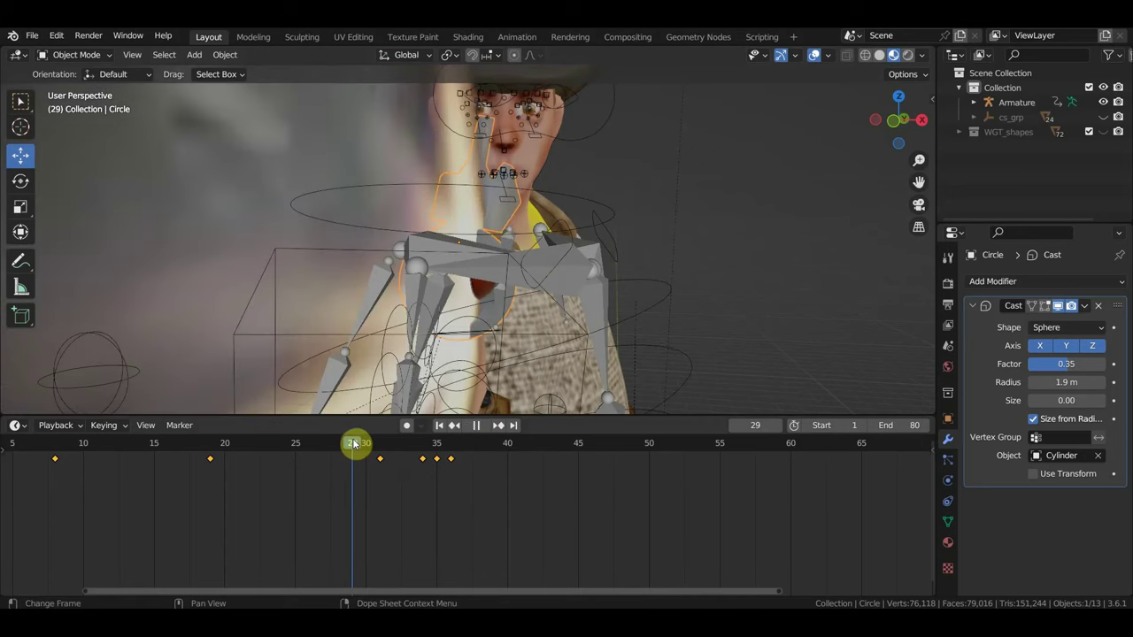
{"action": "middle_click_drag", "start_coordinate": [541, 326], "coordinate": [512, 327]}
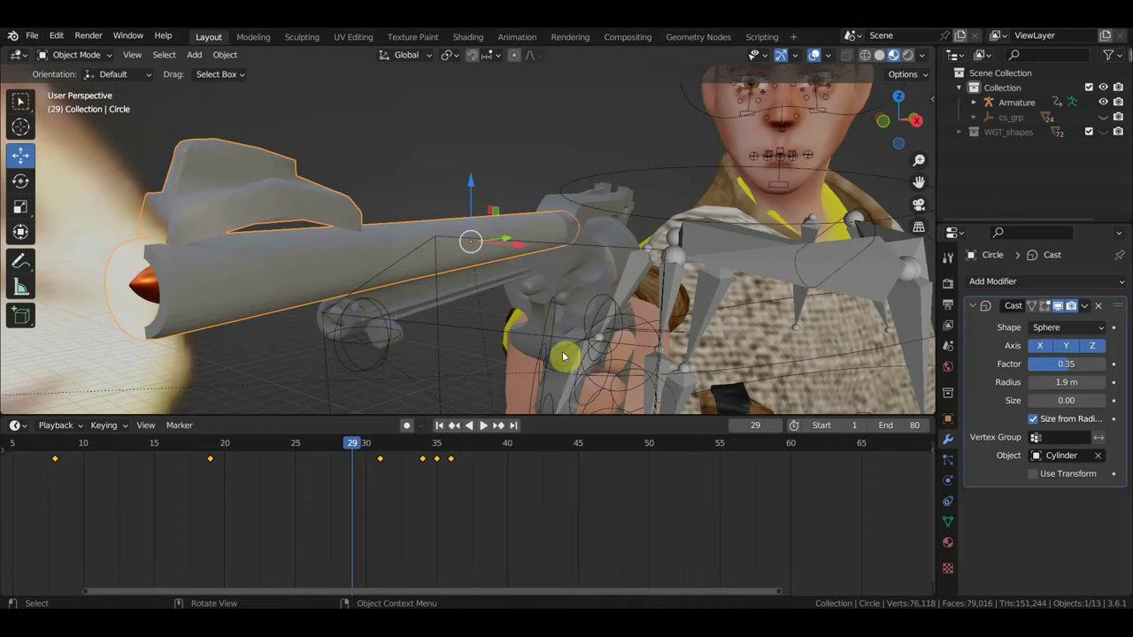
{"action": "mouse_move", "coordinate": [567, 356]}
{"action": "middle_mouse_down"}
{"action": "mouse_move", "coordinate": [453, 339]}
{"action": "mouse_move", "coordinate": [481, 326]}
{"action": "middle_mouse_up"}
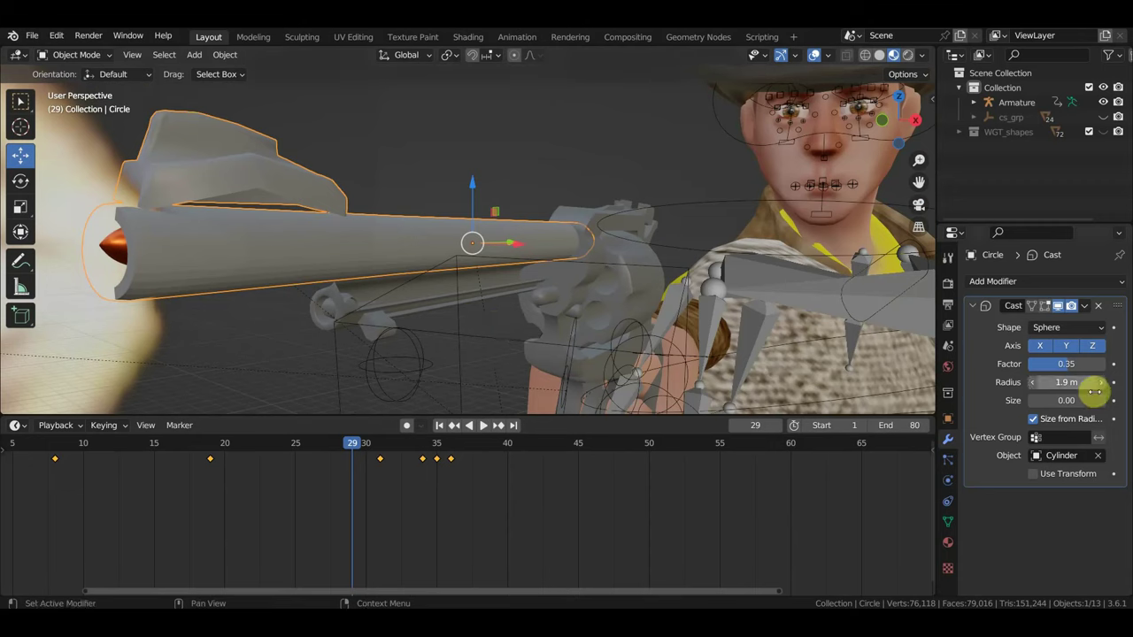
{"action": "mouse_move", "coordinate": [1059, 381]}
{"action": "left_mouse_down"}
{"action": "mouse_move", "coordinate": [1098, 381]}
{"action": "mouse_move", "coordinate": [923, 355]}
{"action": "left_mouse_up"}
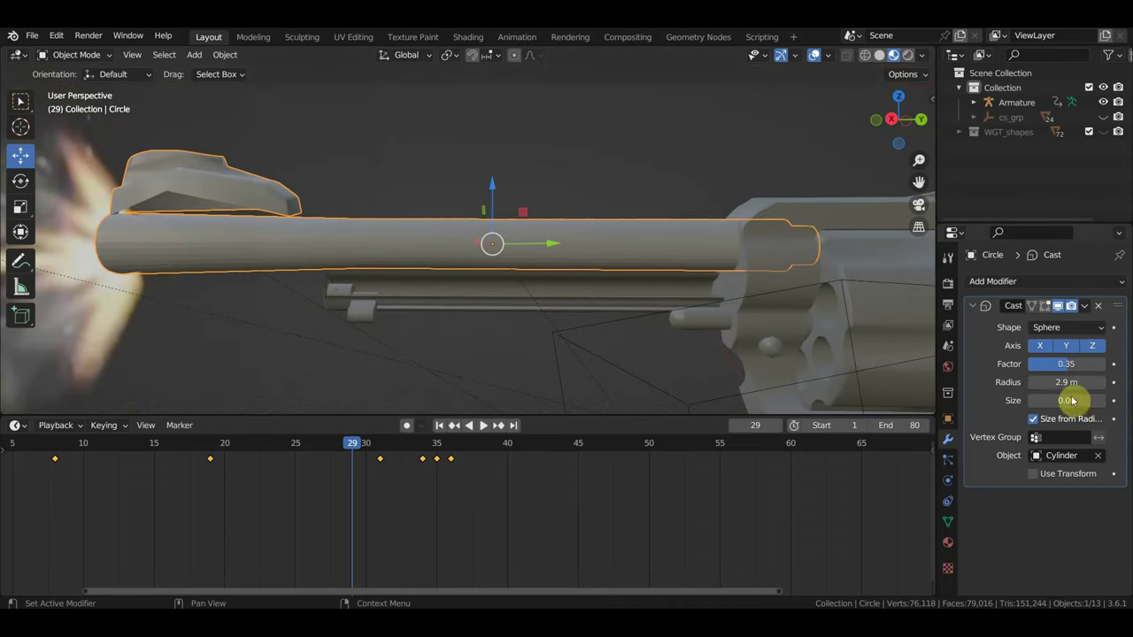
{"action": "left_click_drag", "start_coordinate": [1067, 381], "coordinate": [1102, 382]}
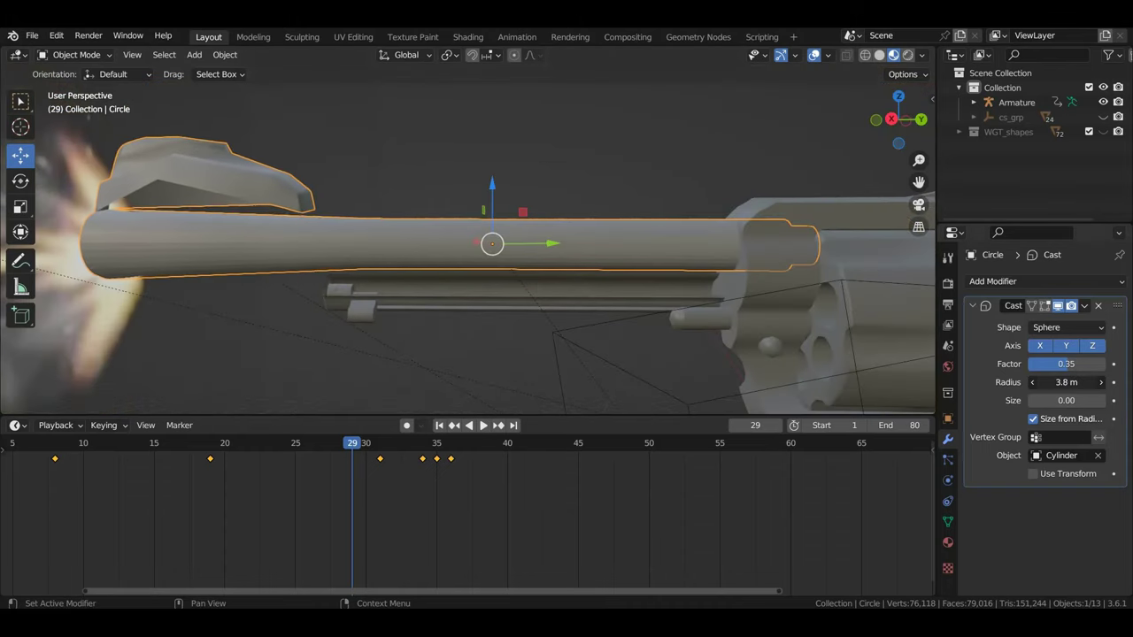
{"action": "left_click_drag", "start_coordinate": [354, 450], "coordinate": [410, 460]}
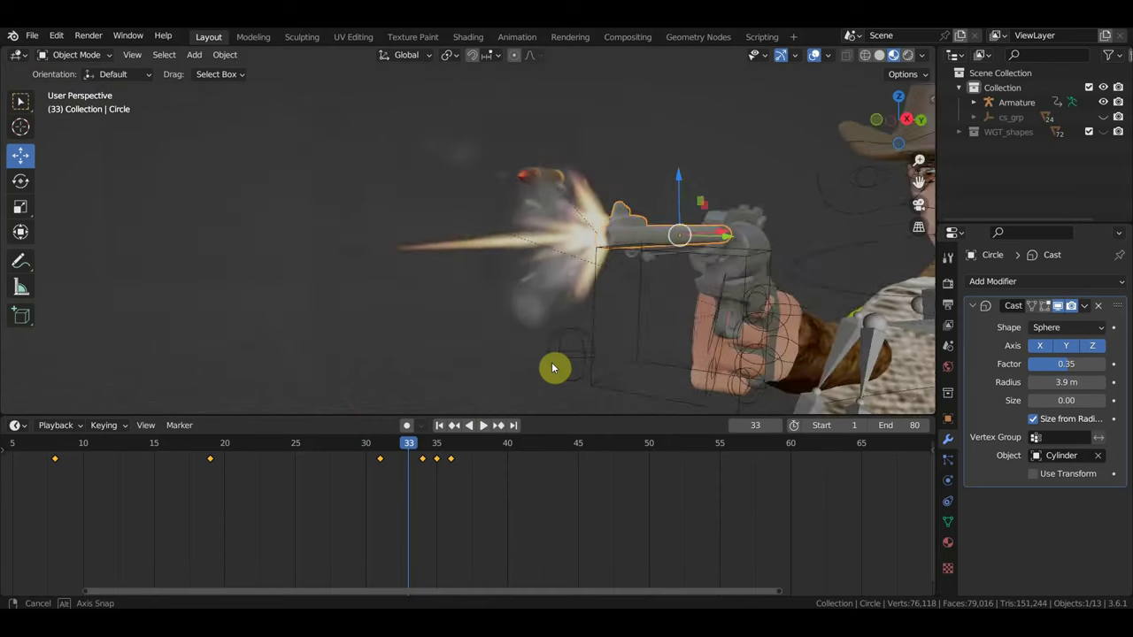
{"action": "left_click", "coordinate": [625, 193]}
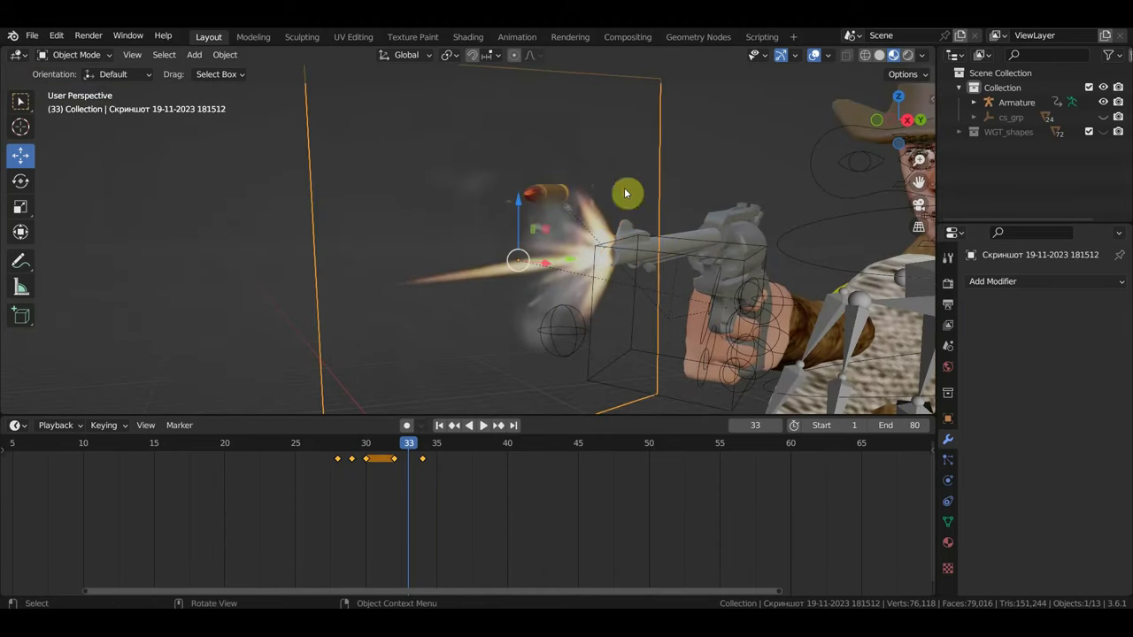
Step: Select the bullet cylinder and make a first move toward the muzzle
{"action": "middle_click_drag", "start_coordinate": [582, 202], "coordinate": [639, 242]}
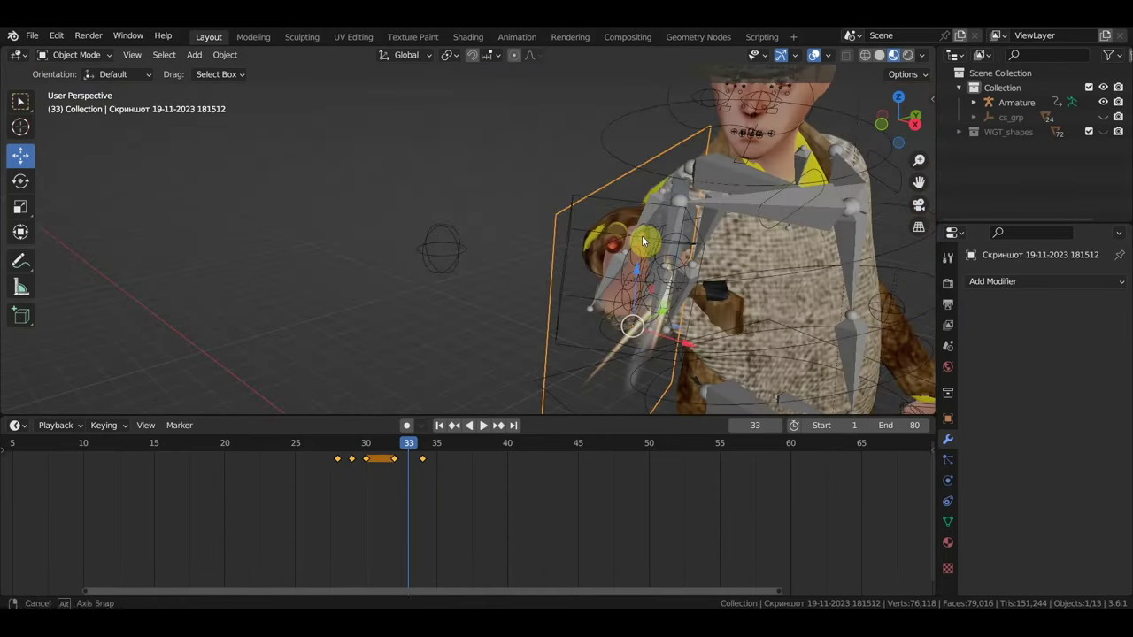
{"action": "left_click", "coordinate": [613, 250]}
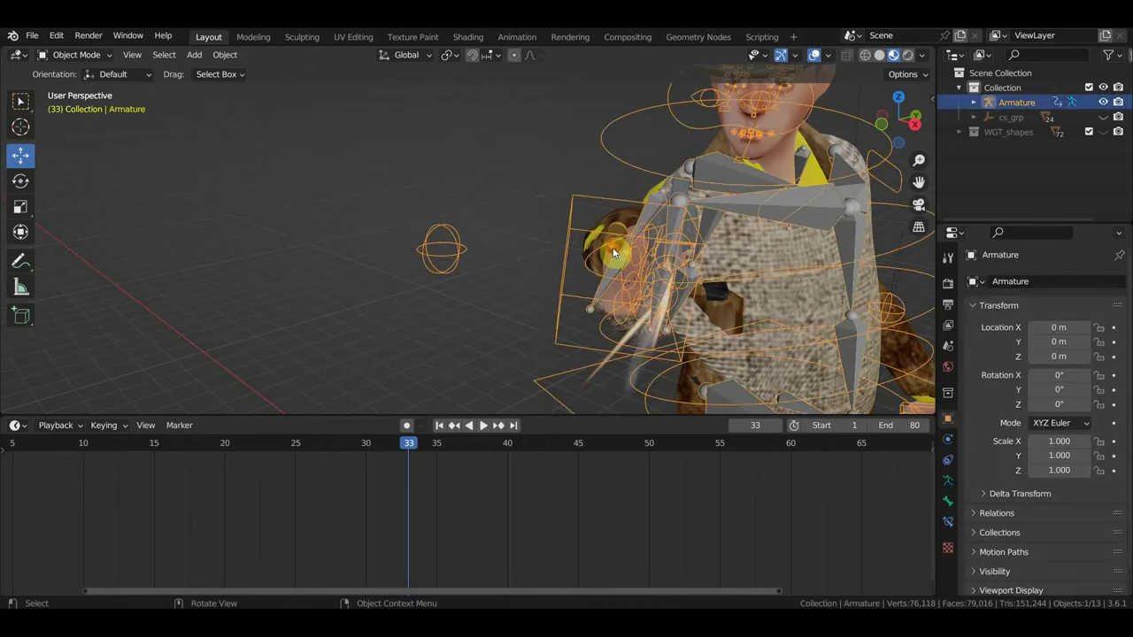
{"action": "left_click", "coordinate": [613, 252]}
{"action": "mouse_move", "coordinate": [622, 251]}
{"action": "middle_mouse_down"}
{"action": "mouse_move", "coordinate": [648, 230]}
{"action": "mouse_move", "coordinate": [634, 196]}
{"action": "mouse_move", "coordinate": [644, 199]}
{"action": "middle_mouse_up"}
{"action": "left_click", "coordinate": [648, 230]}
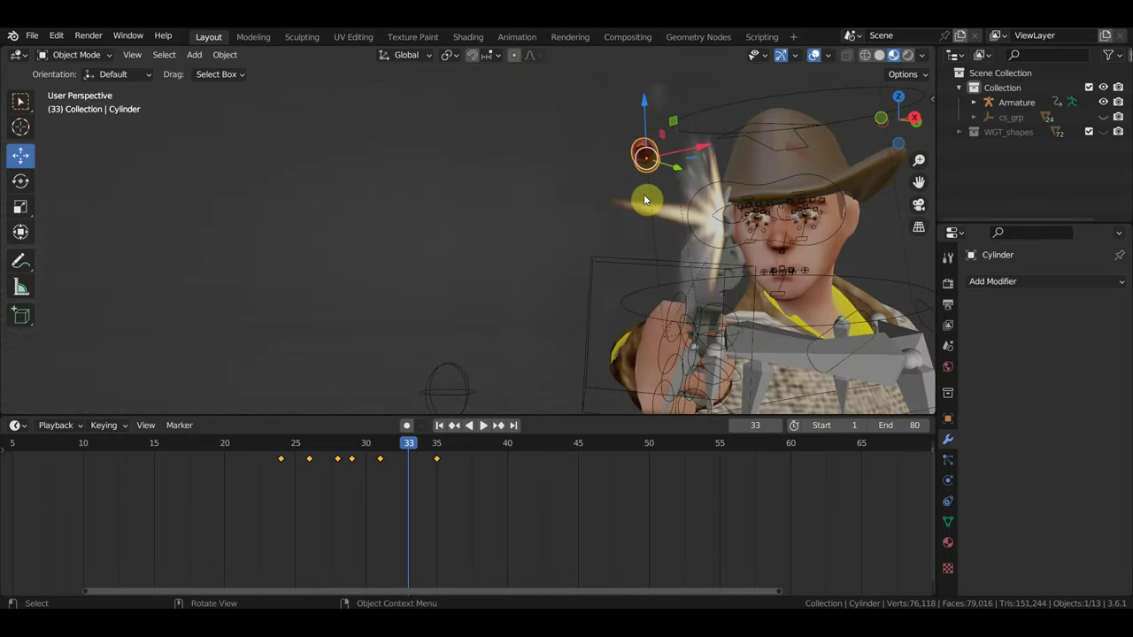
{"action": "key", "text": "g"}
{"action": "left_click", "coordinate": [717, 230]}
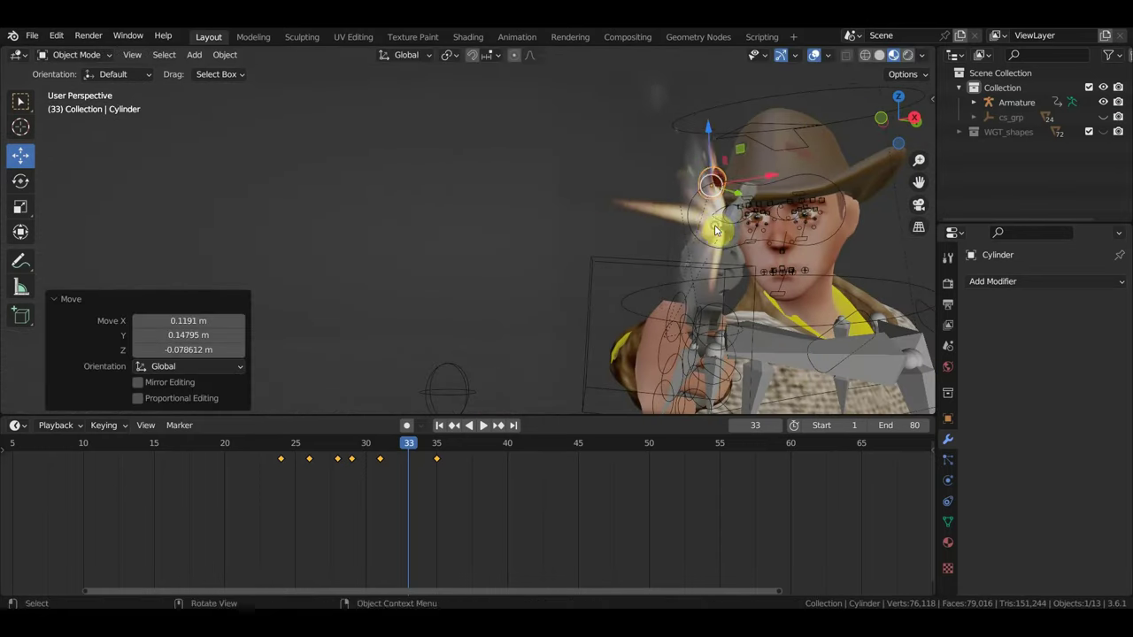
Step: Drop the bullet inside the muzzle and key its location, rotation and scale
{"action": "middle_click_drag", "start_coordinate": [717, 230], "coordinate": [606, 240]}
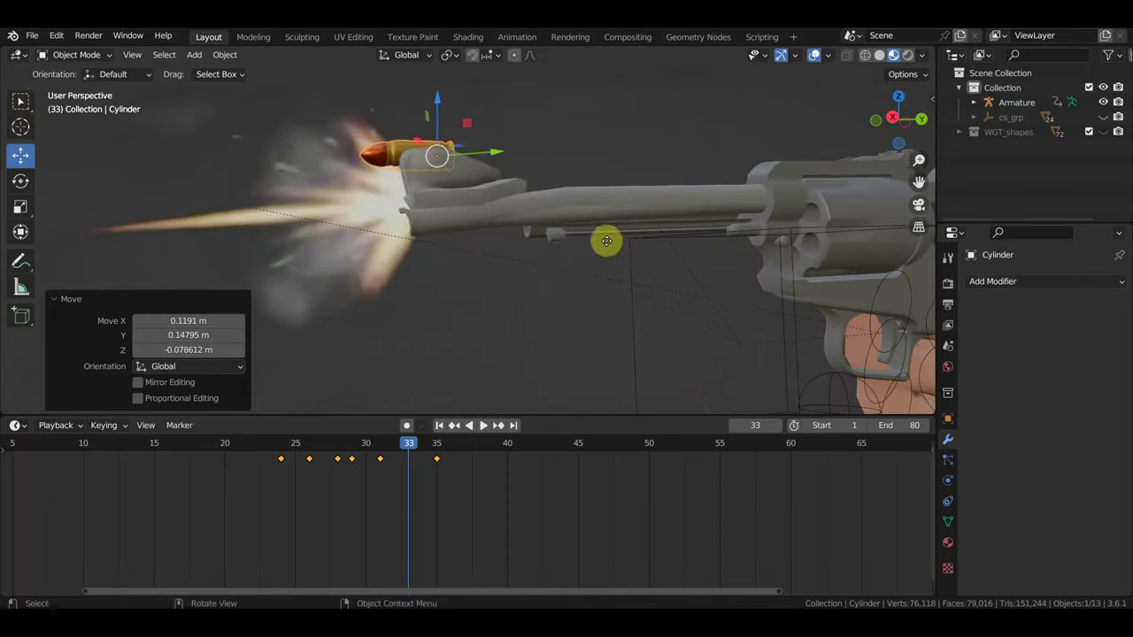
{"action": "key", "text": "g"}
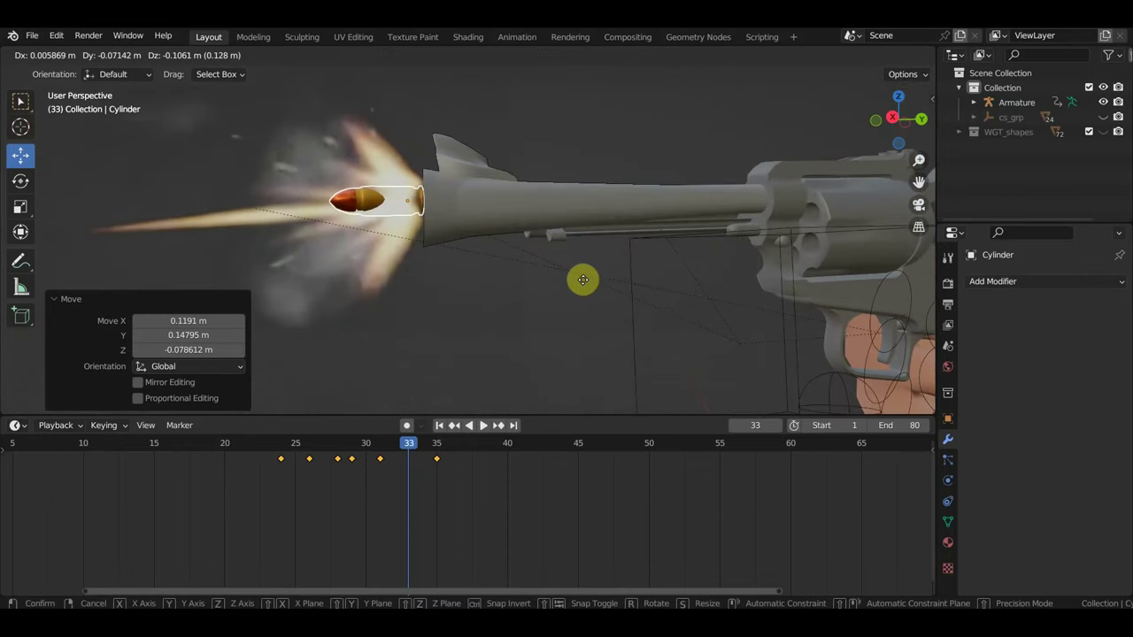
{"action": "left_click", "coordinate": [578, 282]}
{"action": "middle_click_drag", "start_coordinate": [581, 283], "coordinate": [632, 292]}
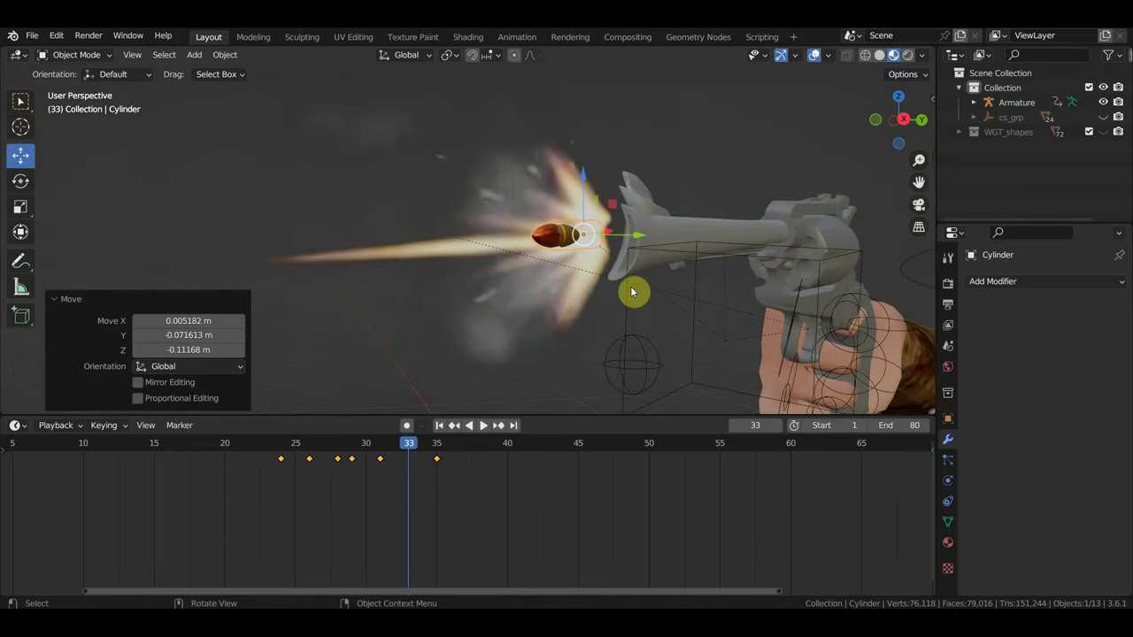
{"action": "key", "text": "i"}
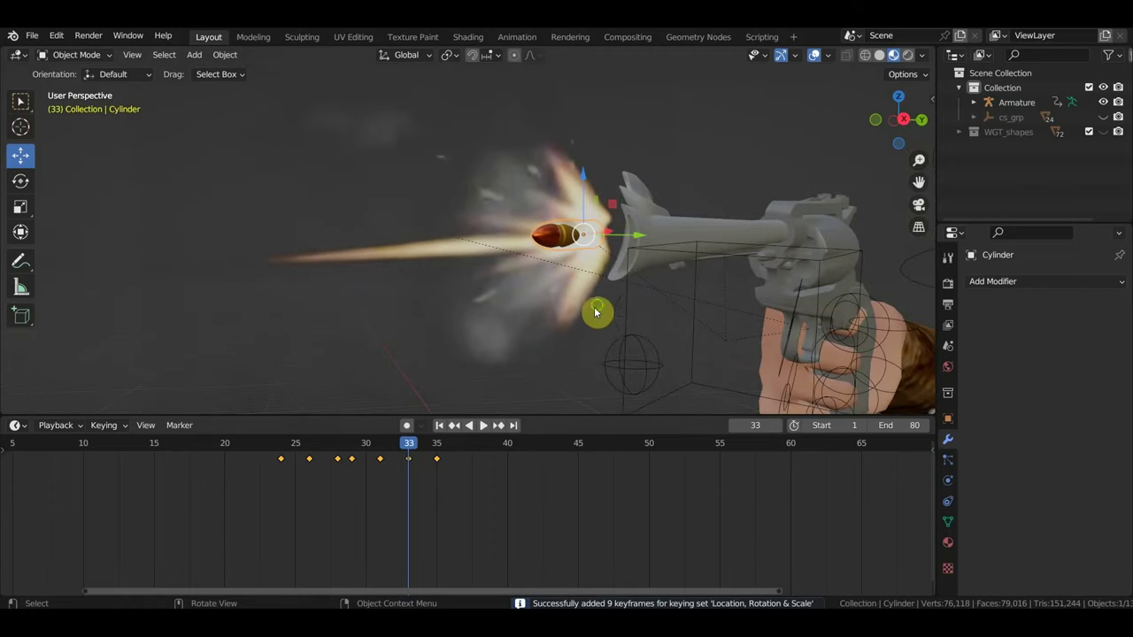
Step: Nudge the bullet just ahead of the muzzle flash and re-key it at frame 33
{"action": "mouse_move", "coordinate": [596, 313]}
{"action": "middle_mouse_down"}
{"action": "mouse_move", "coordinate": [602, 361]}
{"action": "mouse_move", "coordinate": [706, 438]}
{"action": "middle_mouse_up"}
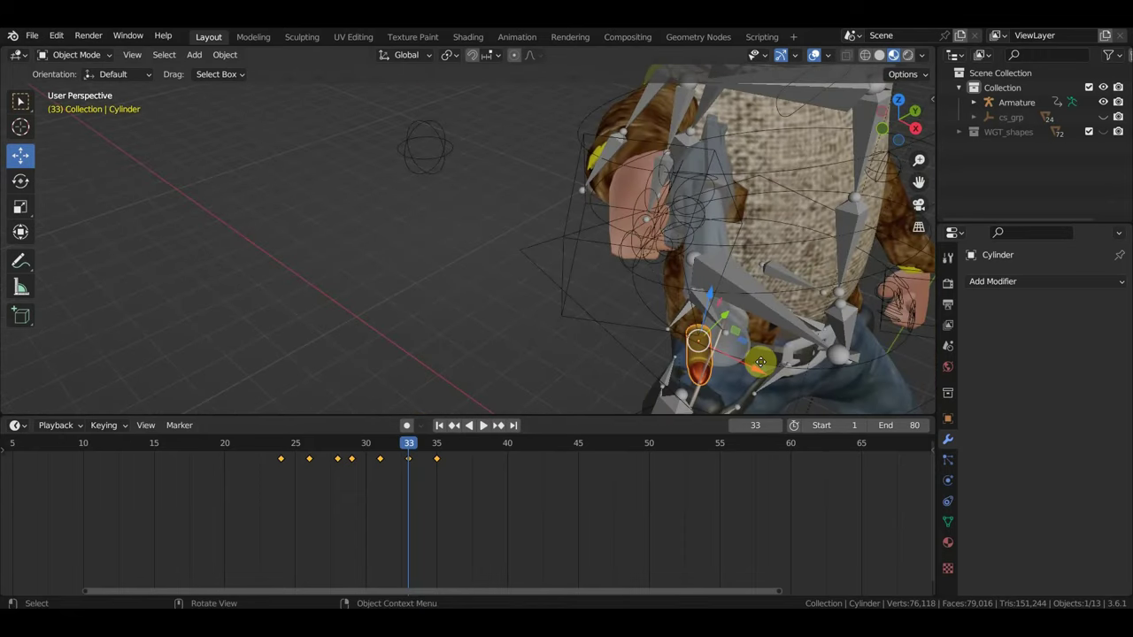
{"action": "key", "text": "g"}
{"action": "left_click", "coordinate": [772, 358]}
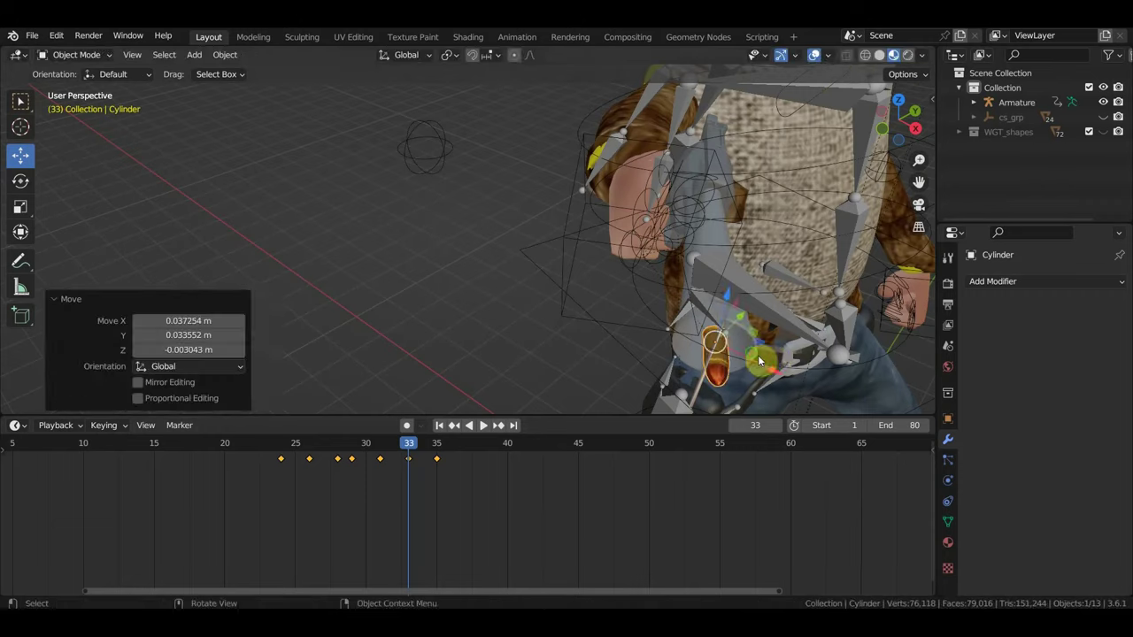
{"action": "middle_click_drag", "start_coordinate": [772, 358], "coordinate": [691, 294]}
{"action": "key", "text": "i"}
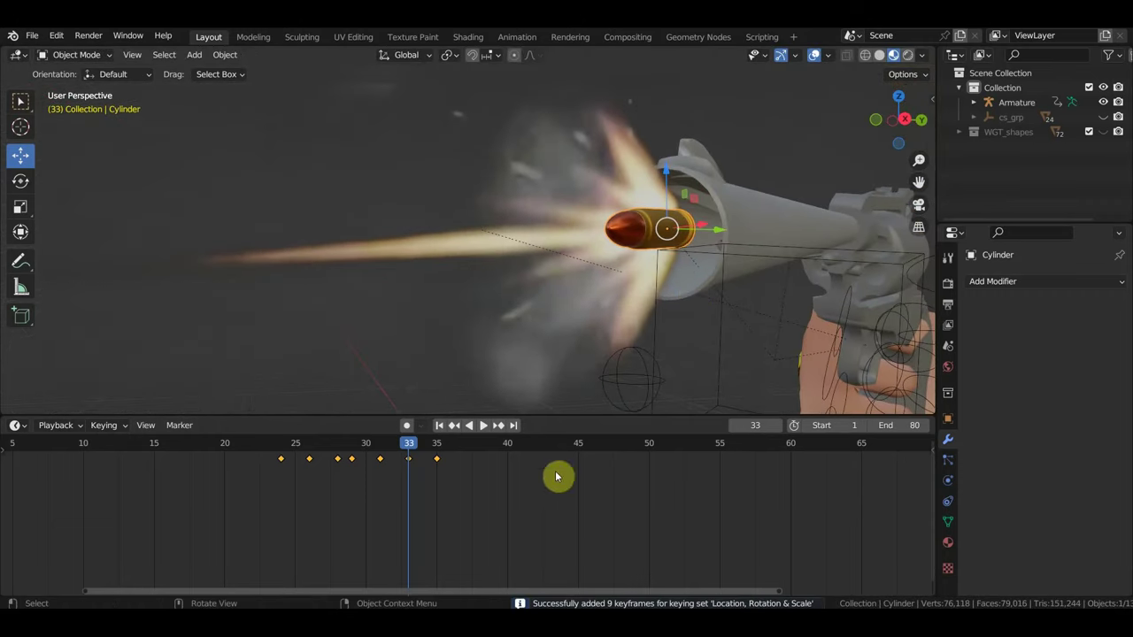
{"action": "left_click_drag", "start_coordinate": [405, 444], "coordinate": [381, 447]}
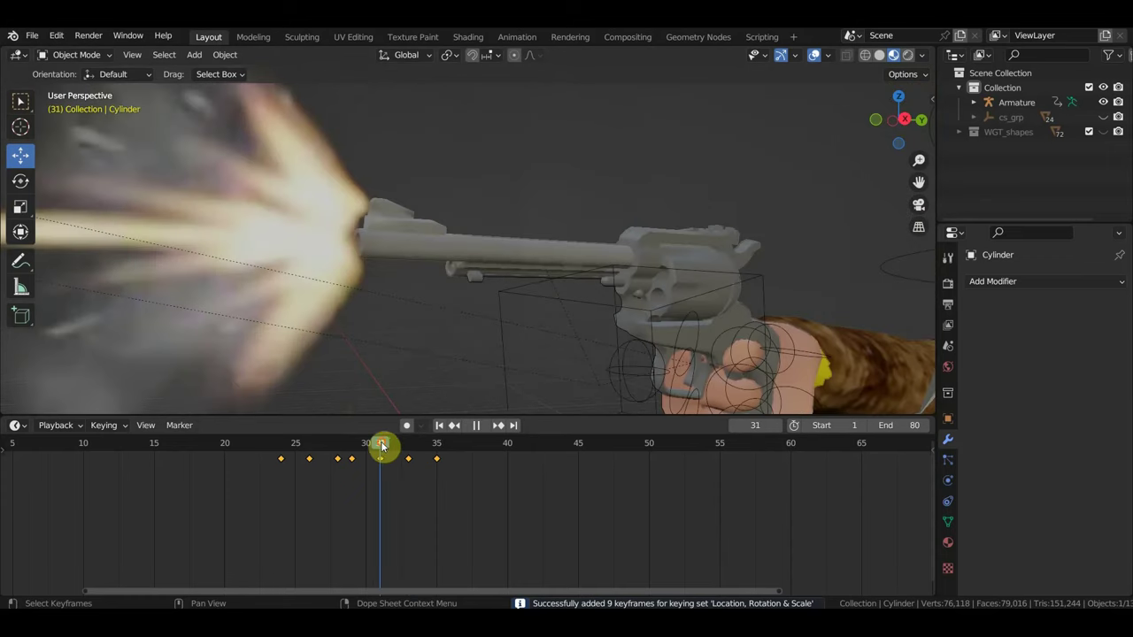
Step: Deselect all keys and drag the bullet's frame-33 keyframe to frame 40, then scrub to check
{"action": "mouse_move", "coordinate": [556, 328]}
{"action": "middle_mouse_down"}
{"action": "mouse_move", "coordinate": [653, 403]}
{"action": "mouse_move", "coordinate": [553, 363]}
{"action": "middle_mouse_up"}
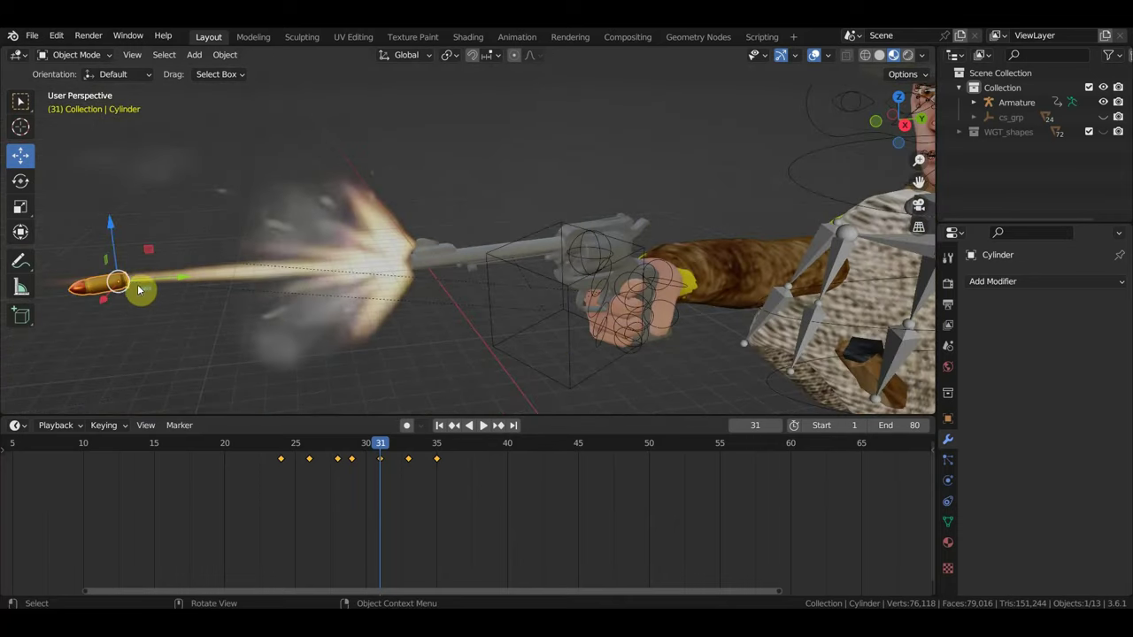
{"action": "left_click", "coordinate": [407, 446]}
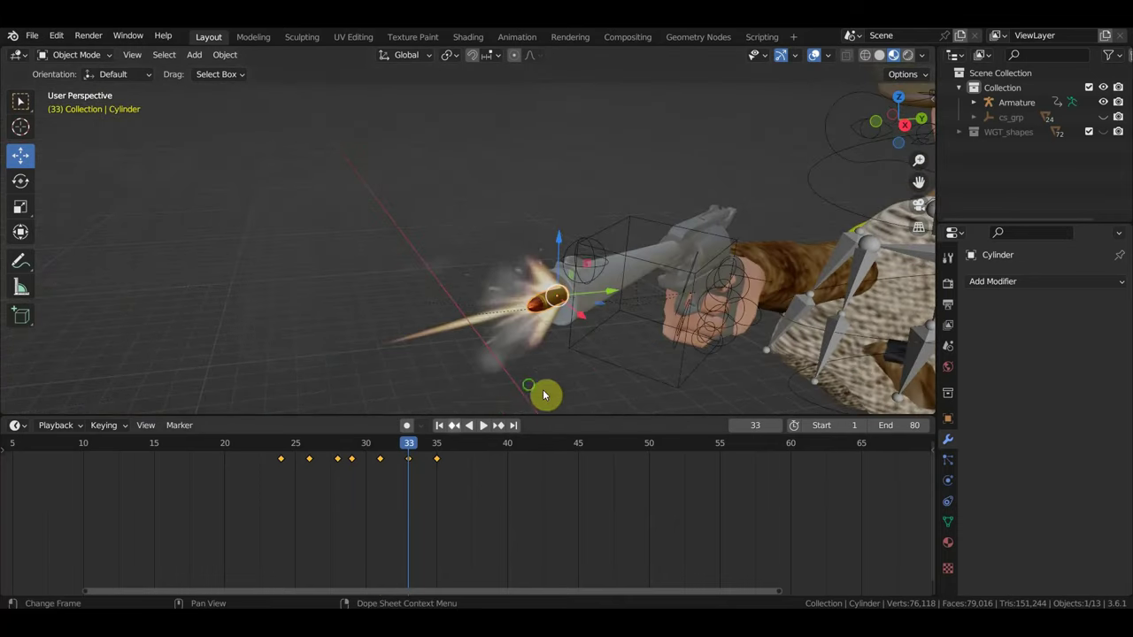
{"action": "mouse_move", "coordinate": [544, 392]}
{"action": "middle_mouse_down"}
{"action": "mouse_move", "coordinate": [496, 377]}
{"action": "mouse_move", "coordinate": [460, 390]}
{"action": "middle_mouse_up"}
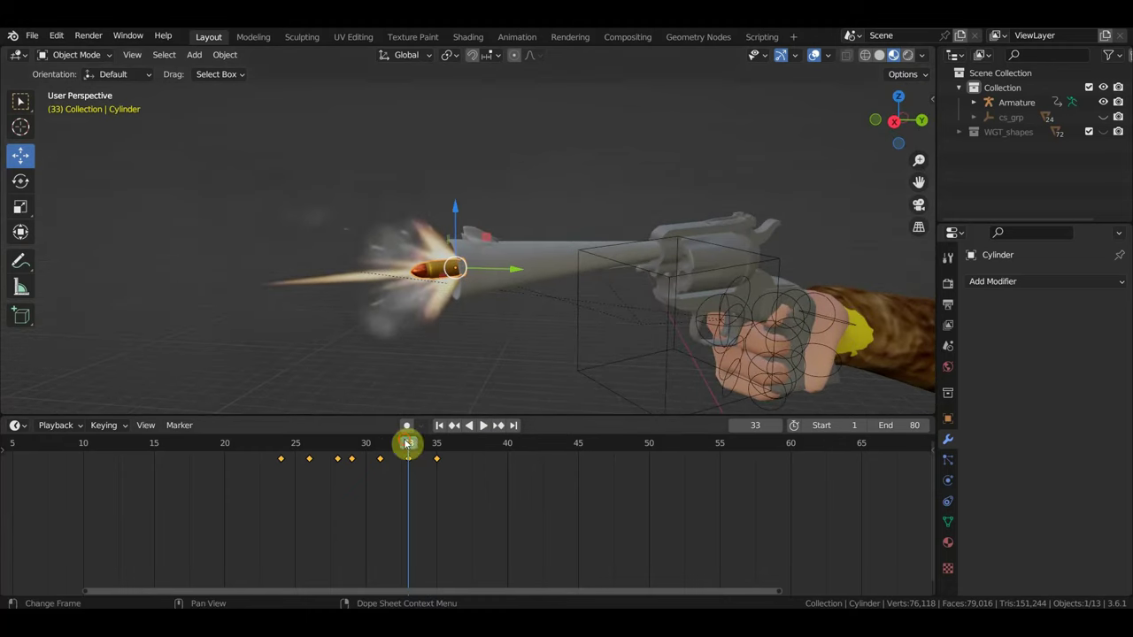
{"action": "mouse_move", "coordinate": [408, 445]}
{"action": "left_mouse_down"}
{"action": "mouse_move", "coordinate": [277, 446]}
{"action": "mouse_move", "coordinate": [354, 455]}
{"action": "mouse_move", "coordinate": [423, 486]}
{"action": "left_mouse_up"}
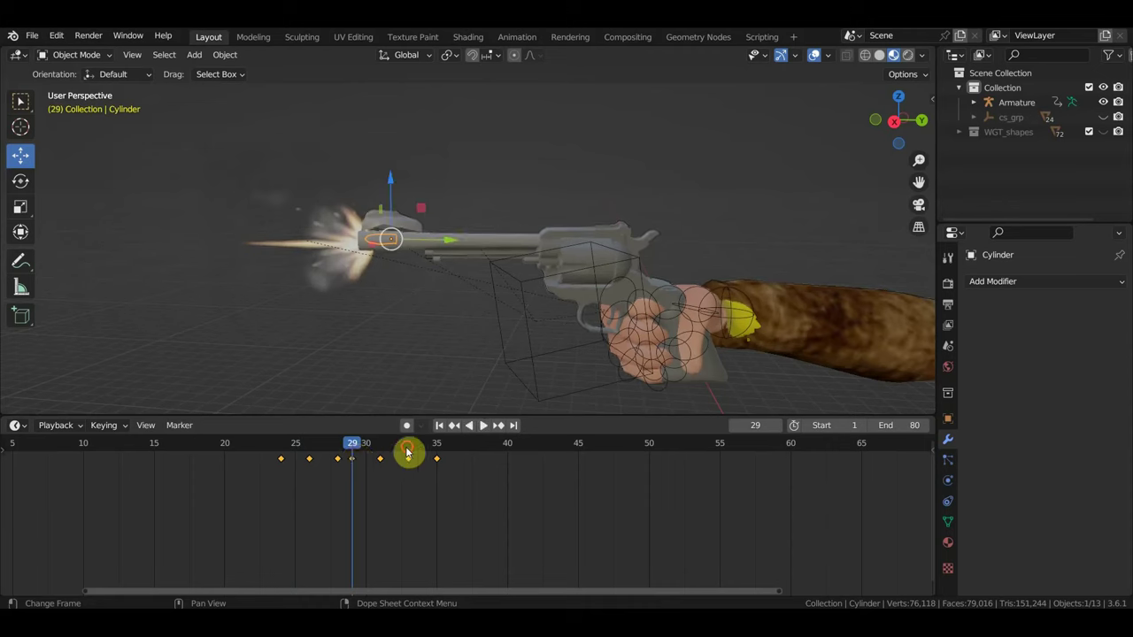
{"action": "left_click", "coordinate": [402, 449]}
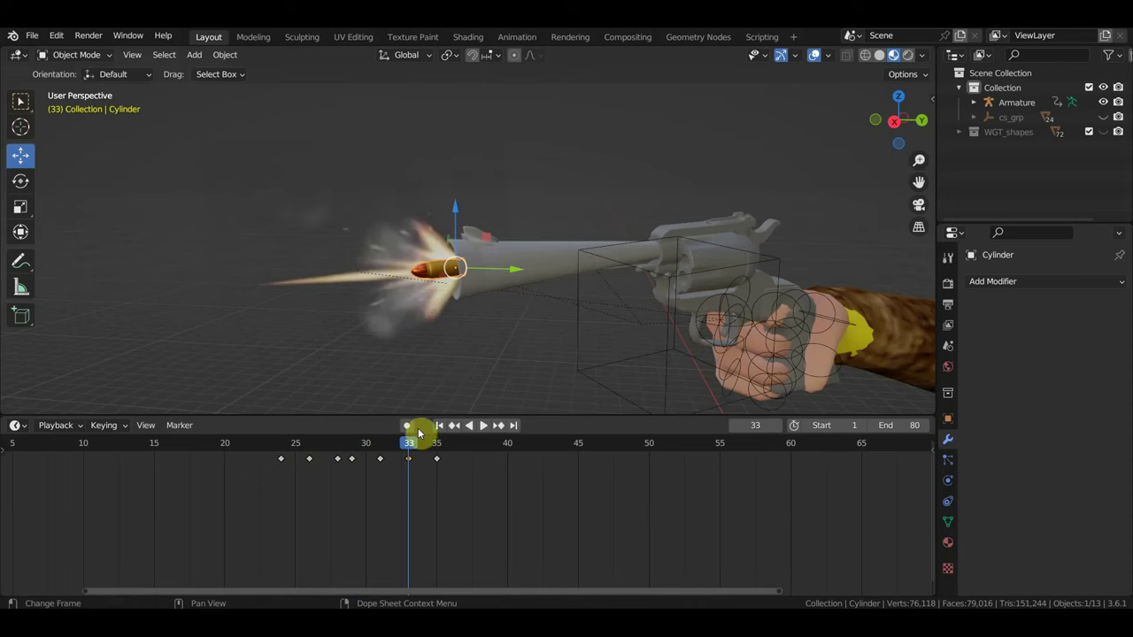
{"action": "mouse_move", "coordinate": [408, 462]}
{"action": "left_mouse_down"}
{"action": "mouse_move", "coordinate": [263, 460]}
{"action": "mouse_move", "coordinate": [507, 466]}
{"action": "left_mouse_up"}
{"action": "mouse_move", "coordinate": [413, 448]}
{"action": "left_mouse_down"}
{"action": "mouse_move", "coordinate": [324, 448]}
{"action": "mouse_move", "coordinate": [362, 453]}
{"action": "left_mouse_up"}
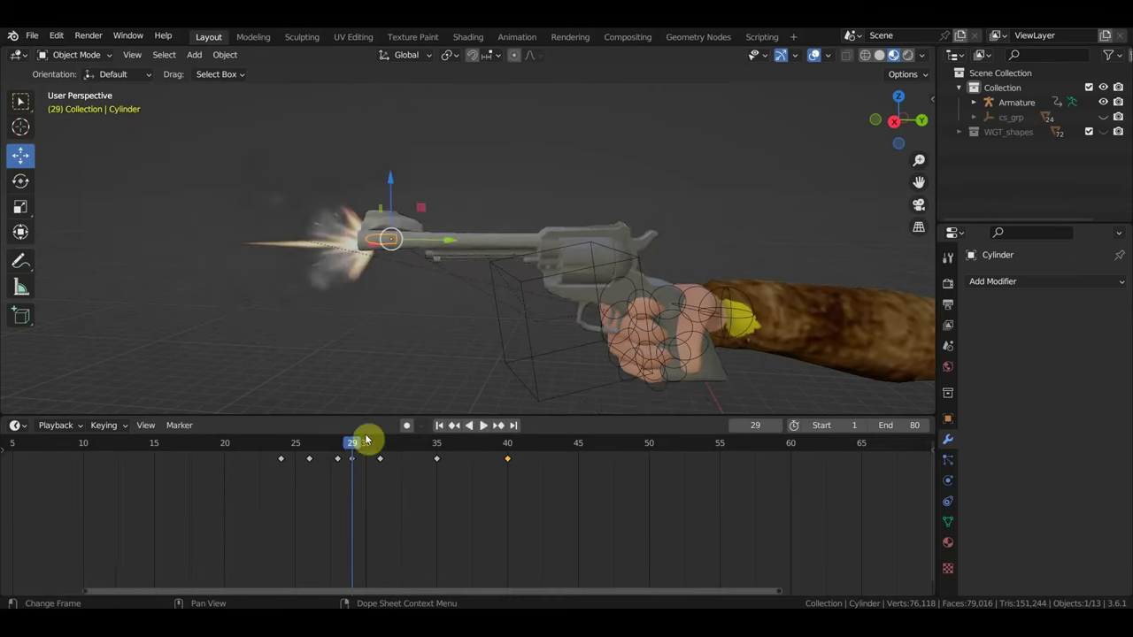
Step: Move the bullet's frame-40 keyframe back to frame 29
{"action": "left_click_drag", "start_coordinate": [450, 240], "coordinate": [434, 243]}
{"action": "left_click_drag", "start_coordinate": [536, 493], "coordinate": [500, 455]}
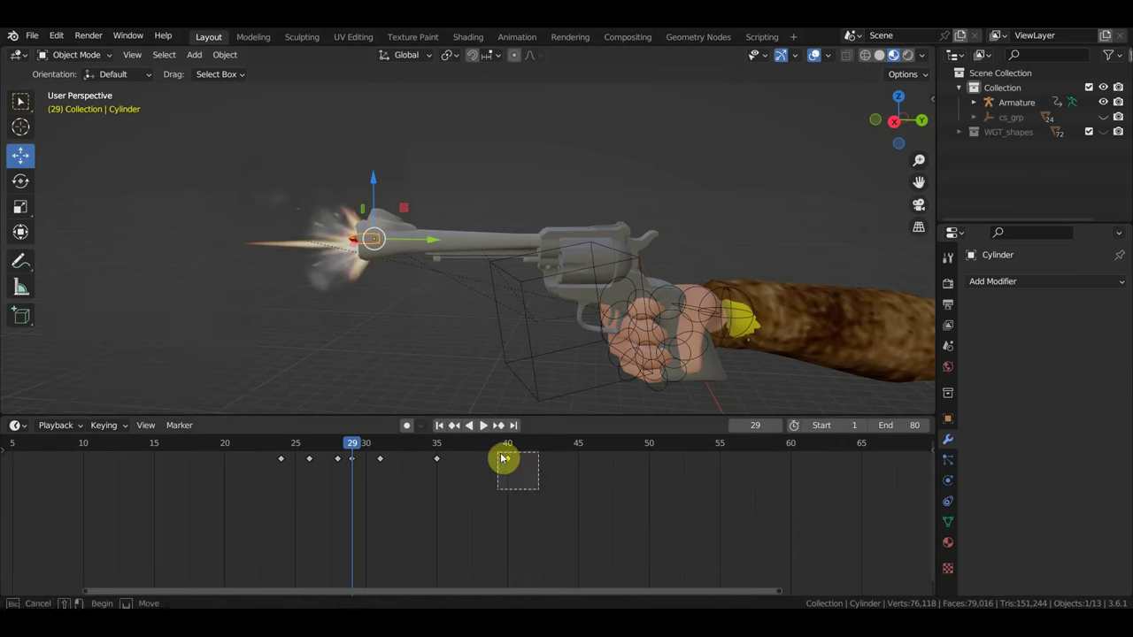
{"action": "key", "text": "g"}
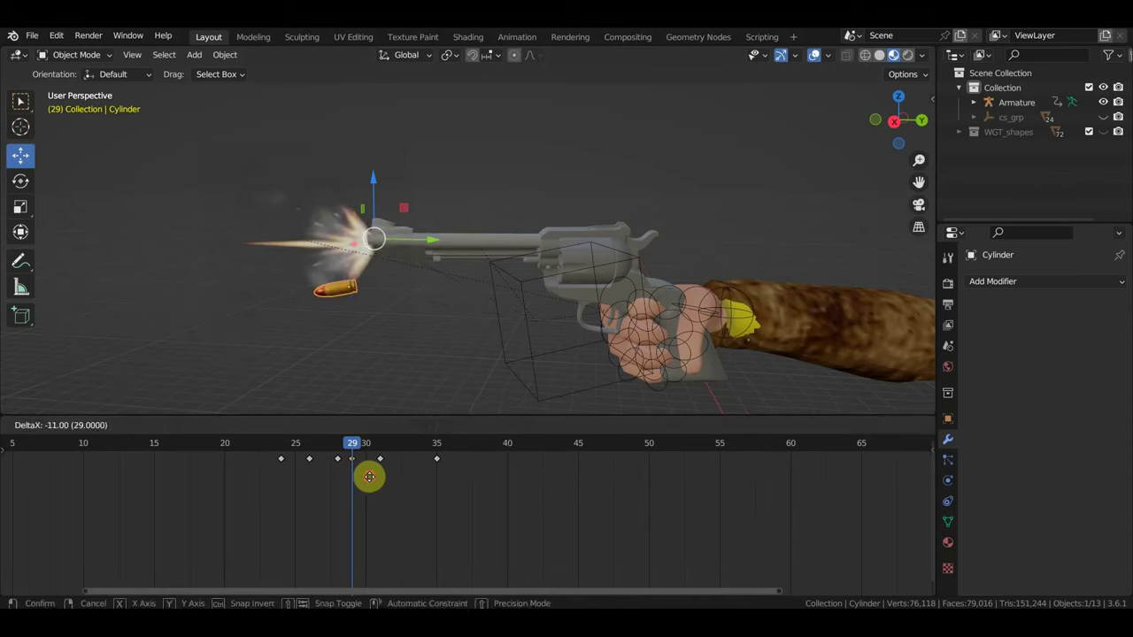
{"action": "left_click", "coordinate": [369, 478]}
Step: Move and rotate the bullet 4.22° in top view so it sits just ahead of the muzzle
{"action": "mouse_move", "coordinate": [417, 314]}
{"action": "middle_mouse_down"}
{"action": "mouse_move", "coordinate": [551, 336]}
{"action": "mouse_move", "coordinate": [445, 372]}
{"action": "mouse_move", "coordinate": [460, 381]}
{"action": "middle_mouse_up"}
{"action": "key", "text": "g"}
{"action": "left_click", "coordinate": [518, 306]}
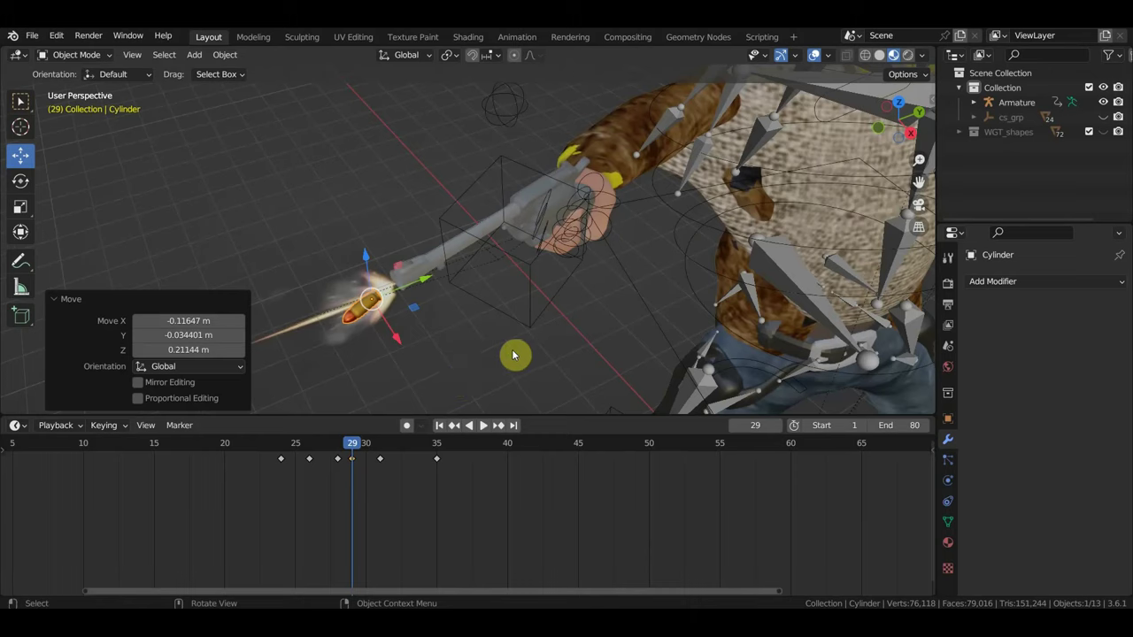
{"action": "key", "text": "KP_7"}
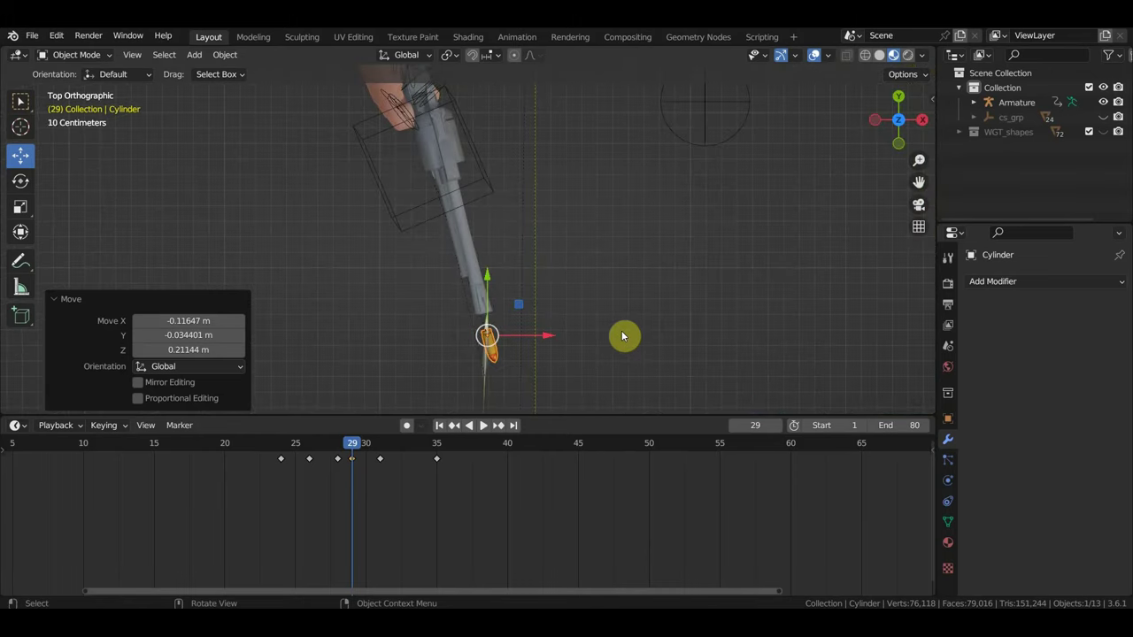
{"action": "key", "text": "r"}
{"action": "left_click", "coordinate": [633, 344]}
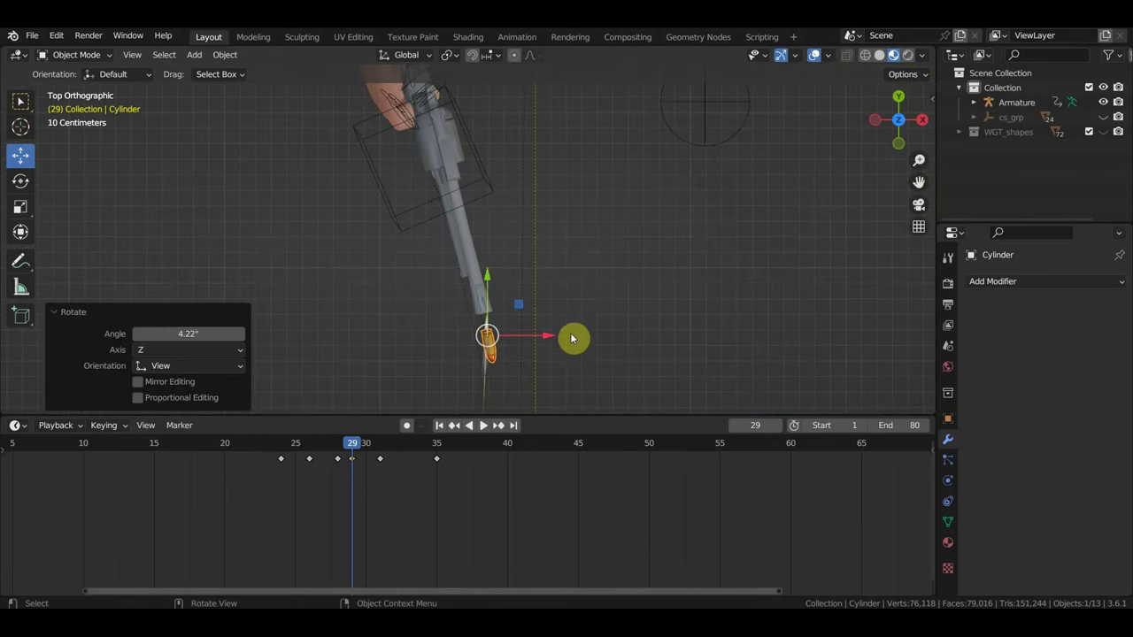
{"action": "key", "text": "g"}
{"action": "left_click", "coordinate": [582, 370]}
{"action": "mouse_move", "coordinate": [575, 365]}
{"action": "middle_mouse_down"}
{"action": "mouse_move", "coordinate": [521, 346]}
{"action": "mouse_move", "coordinate": [385, 256]}
{"action": "mouse_move", "coordinate": [397, 210]}
{"action": "mouse_move", "coordinate": [399, 325]}
{"action": "middle_mouse_up"}
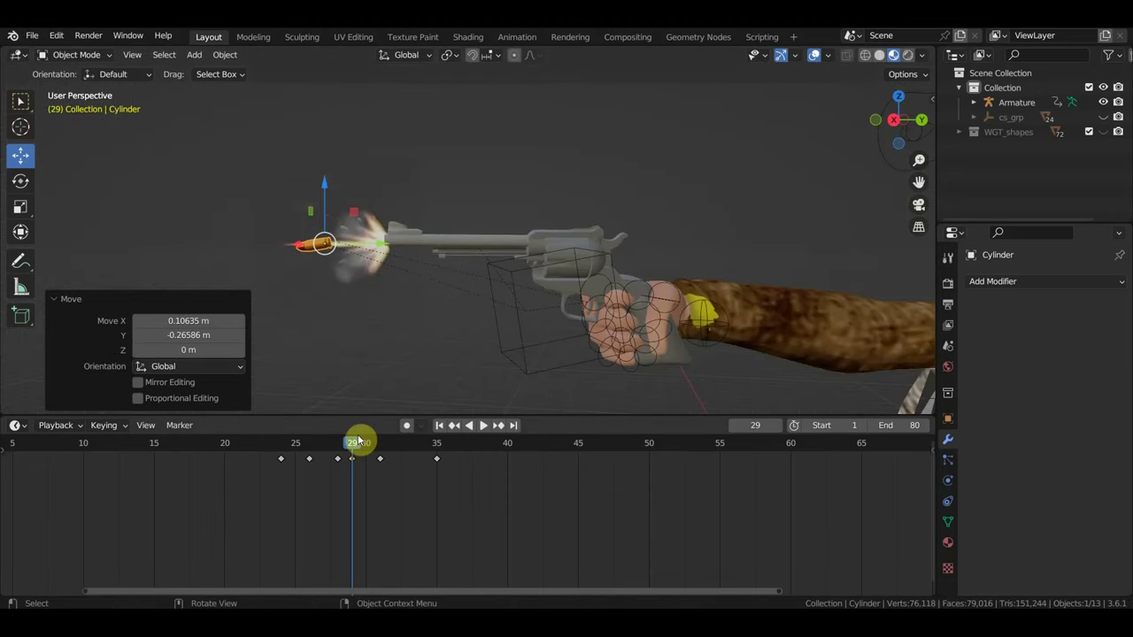
Step: At frame 30, push the bullet forward along X and keyframe it
{"action": "key", "text": "space"}
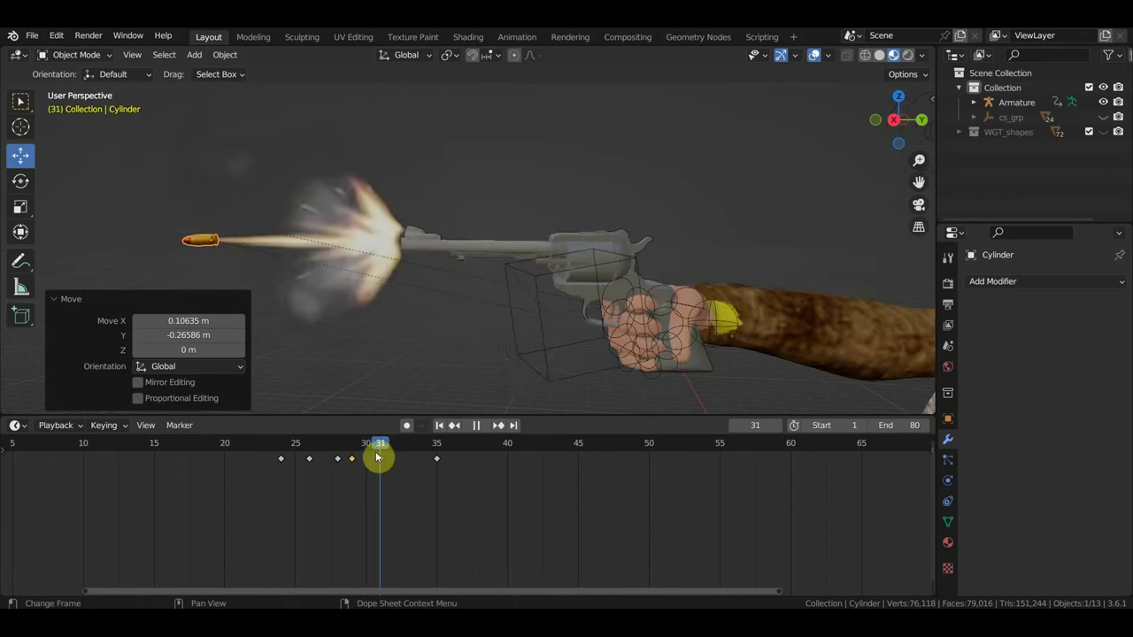
{"action": "key", "text": "space"}
{"action": "left_click", "coordinate": [367, 447]}
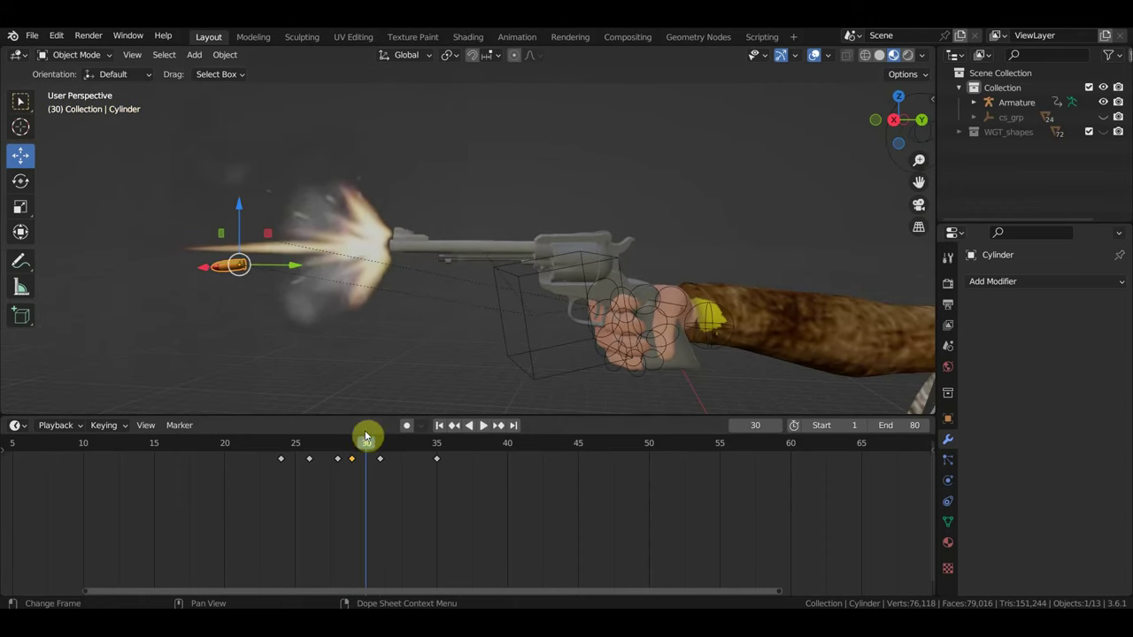
{"action": "key", "text": "g"}
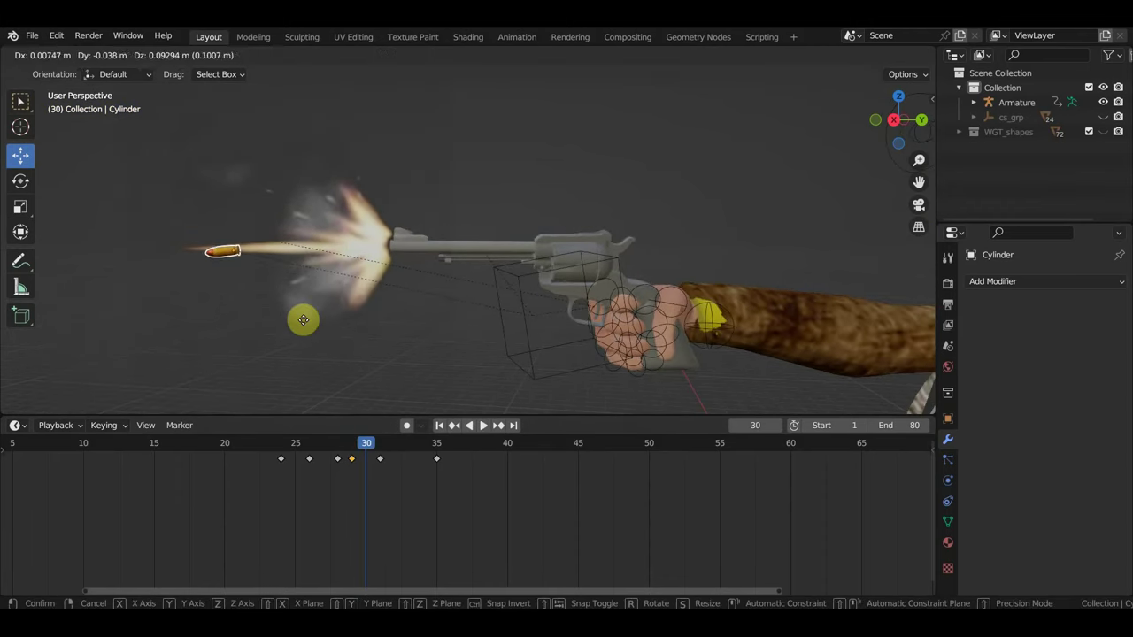
{"action": "left_click", "coordinate": [314, 319]}
{"action": "key", "text": "KP_7"}
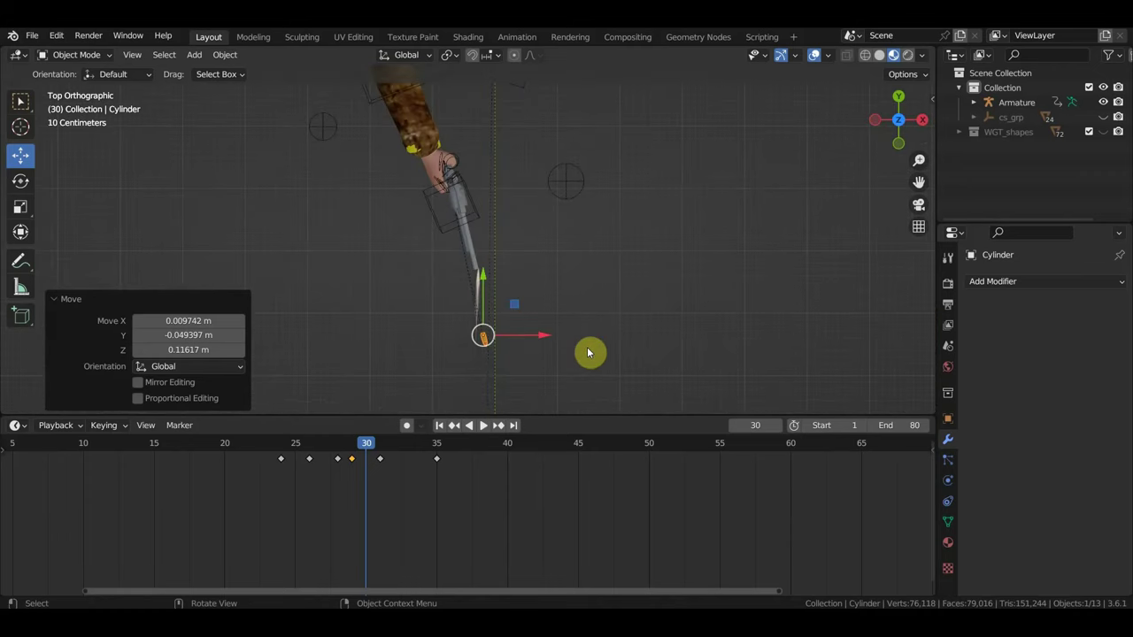
{"action": "key", "text": "g"}
{"action": "key", "text": "x"}
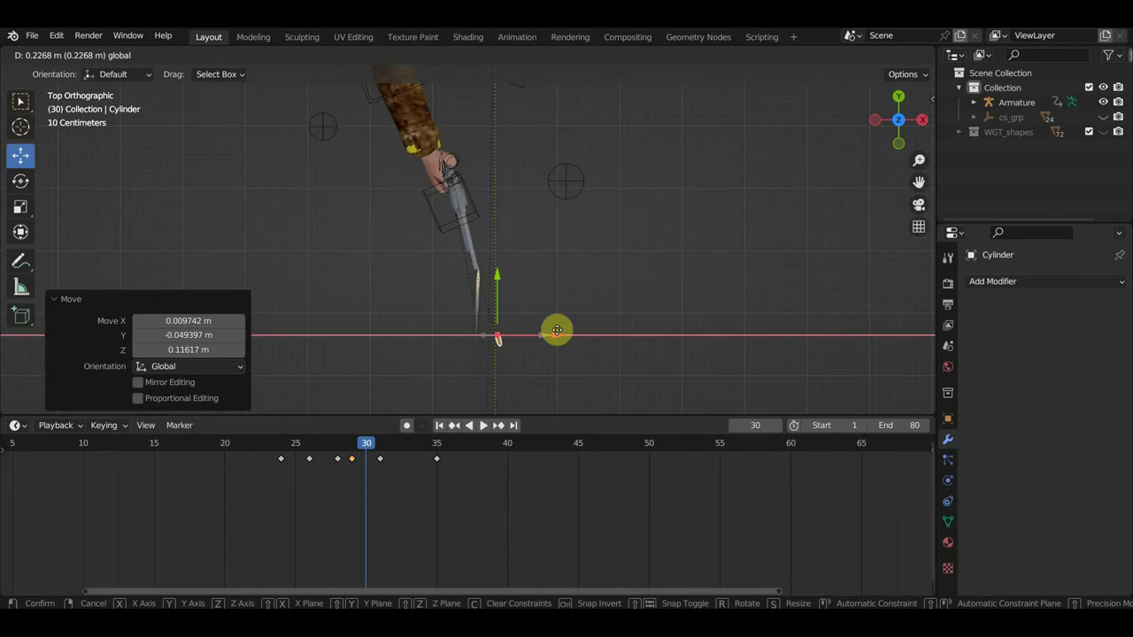
{"action": "left_click", "coordinate": [549, 330]}
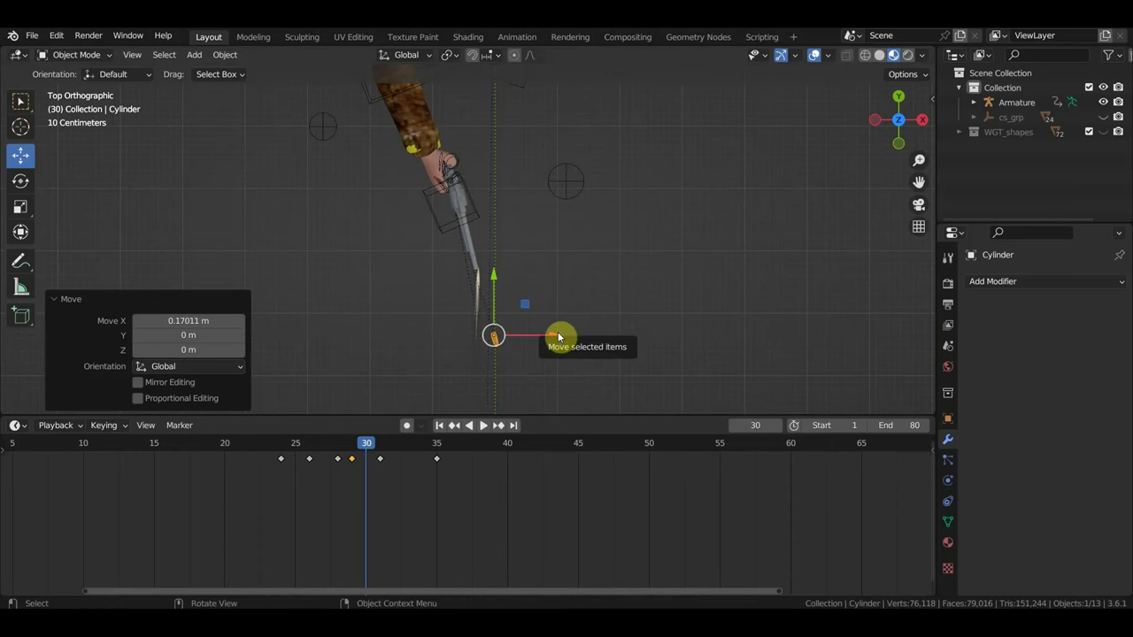
{"action": "key", "text": "i"}
Step: Tilt the bullet 4.32° and adjust its height onto the barrel line, re-keying frame 30
{"action": "mouse_move", "coordinate": [616, 340]}
{"action": "middle_mouse_down"}
{"action": "mouse_move", "coordinate": [505, 329]}
{"action": "mouse_move", "coordinate": [424, 248]}
{"action": "mouse_move", "coordinate": [397, 268]}
{"action": "mouse_move", "coordinate": [342, 257]}
{"action": "middle_mouse_up"}
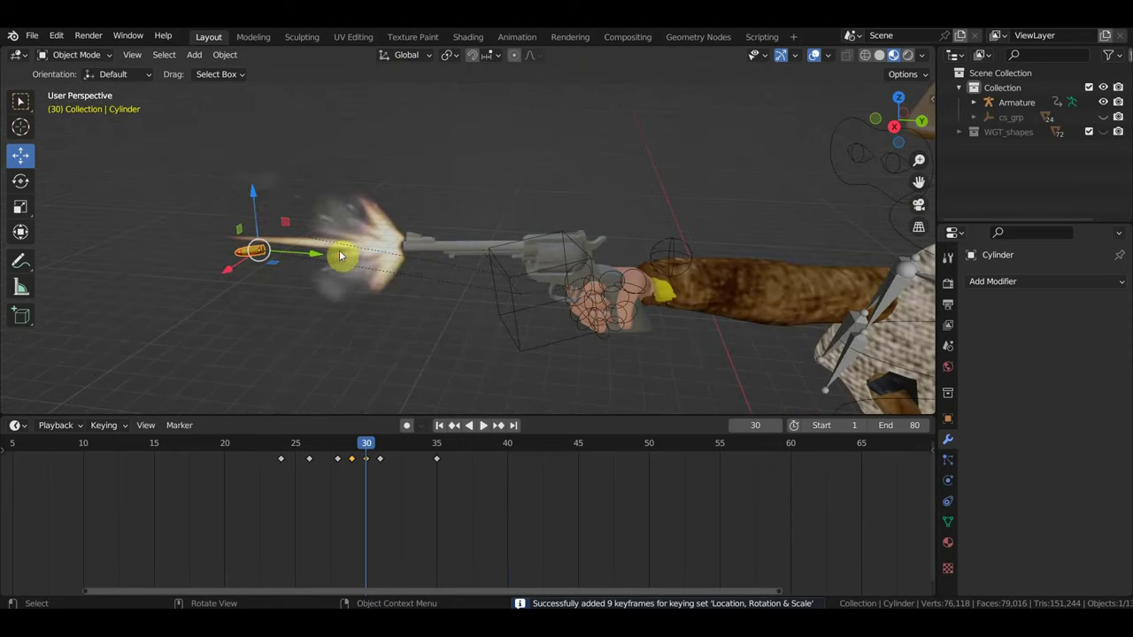
{"action": "key", "text": "g"}
{"action": "key", "text": "z"}
{"action": "left_click", "coordinate": [250, 179]}
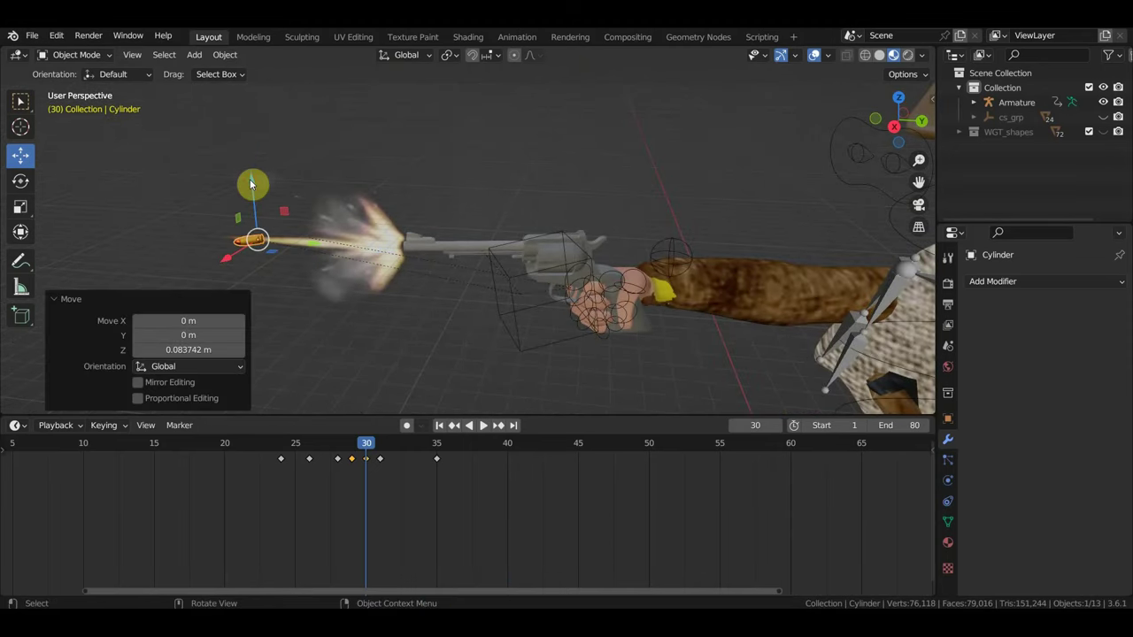
{"action": "key", "text": "KP_3"}
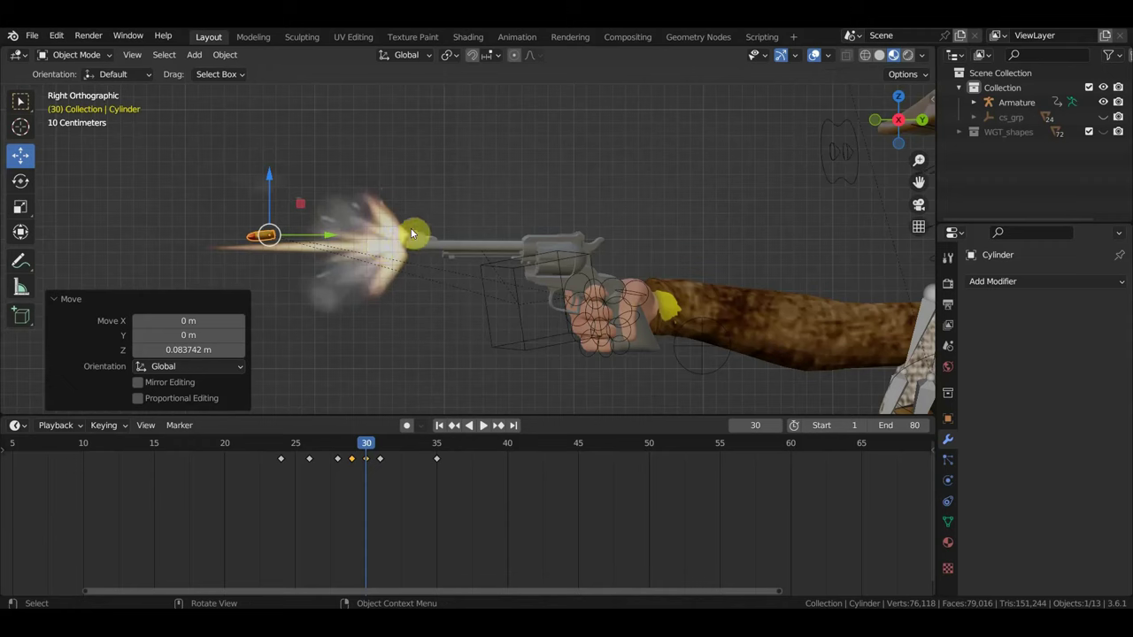
{"action": "key", "text": "r"}
{"action": "left_click", "coordinate": [409, 238]}
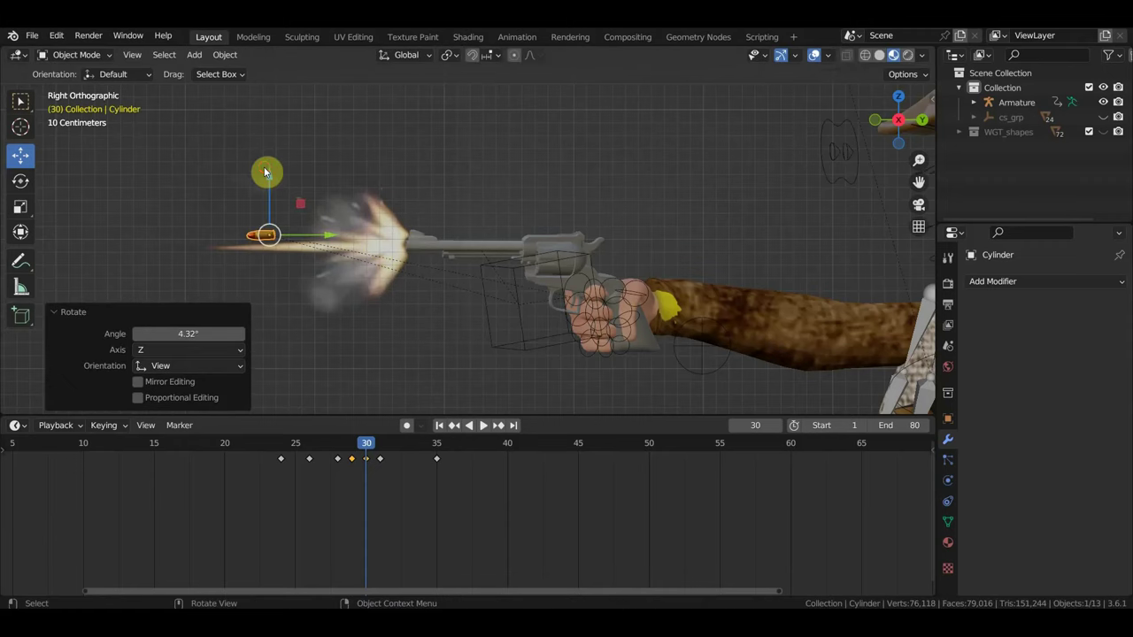
{"action": "key", "text": "g"}
{"action": "key", "text": "z"}
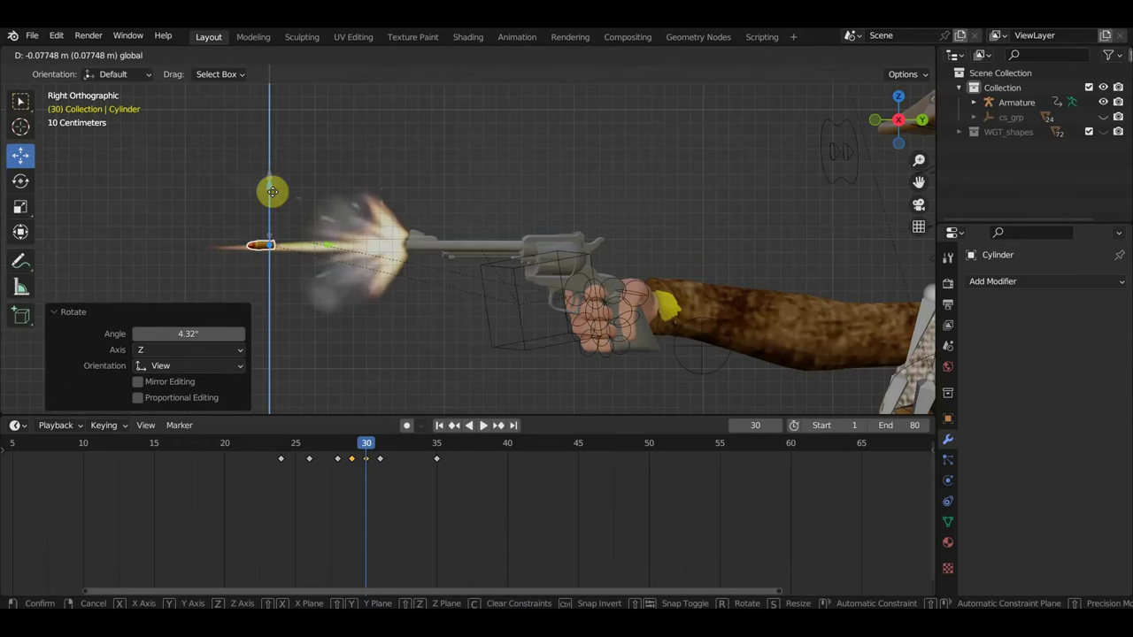
{"action": "left_click", "coordinate": [271, 190]}
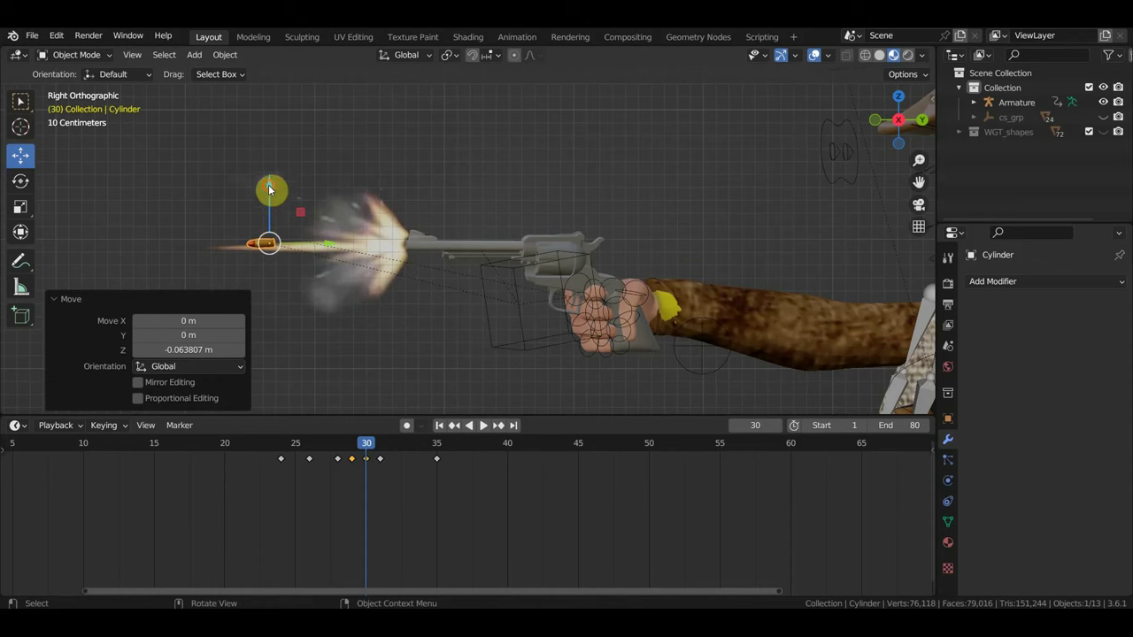
{"action": "left_click_drag", "start_coordinate": [268, 194], "coordinate": [269, 196]}
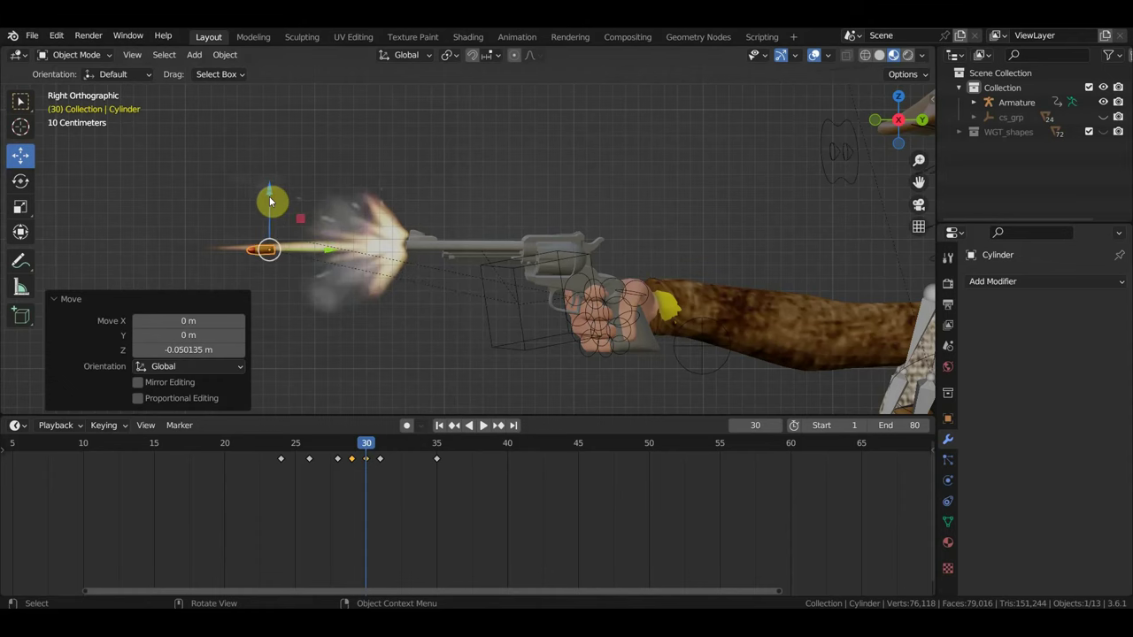
{"action": "key", "text": "i"}
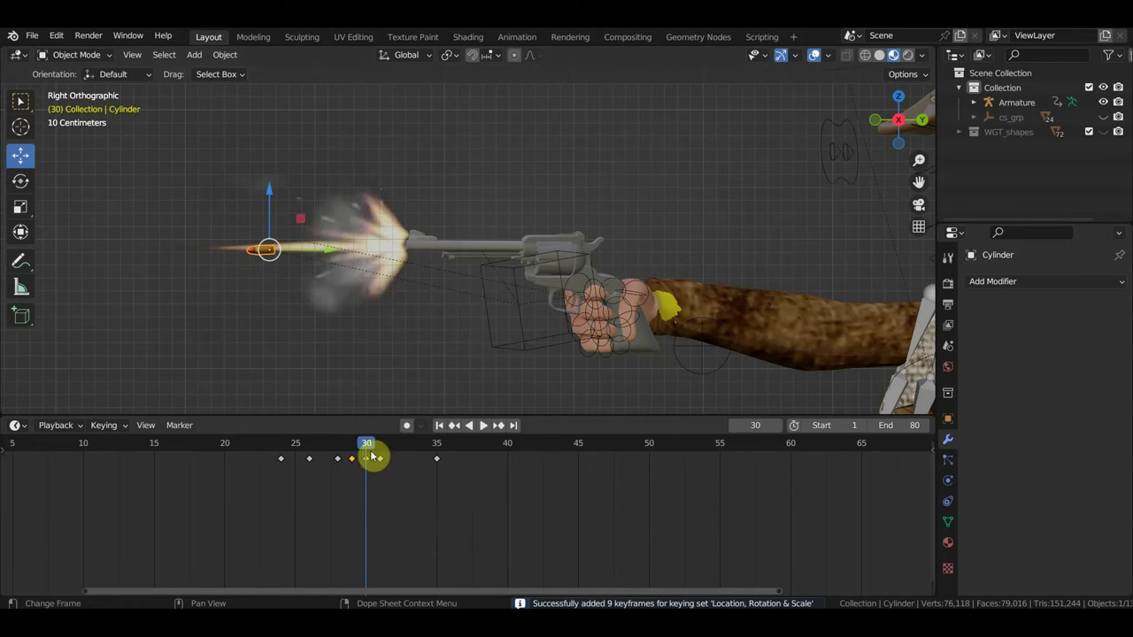
Step: Send the bullet far ahead along the barrel line and keyframe it at frame 31
{"action": "key", "text": "space"}
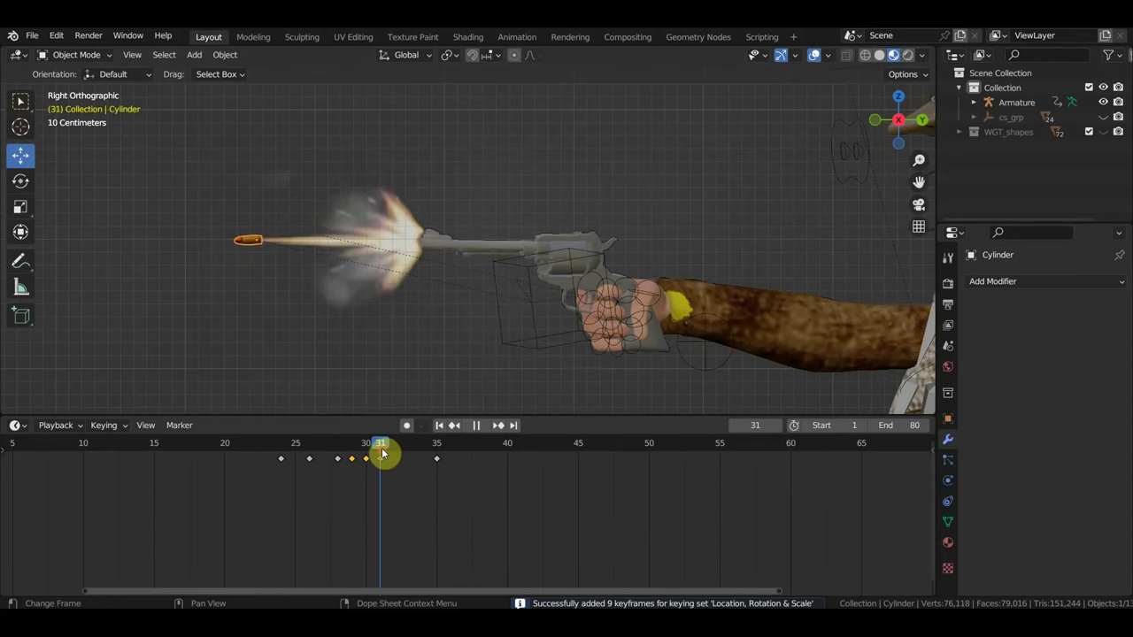
{"action": "key", "text": "space"}
{"action": "scroll", "coordinate": [280, 278], "scroll_direction": "down", "scroll_amount": 1}
{"action": "scroll", "coordinate": [298, 260], "scroll_direction": "down", "scroll_amount": 1}
{"action": "scroll", "coordinate": [395, 255], "scroll_direction": "down", "scroll_amount": 2}
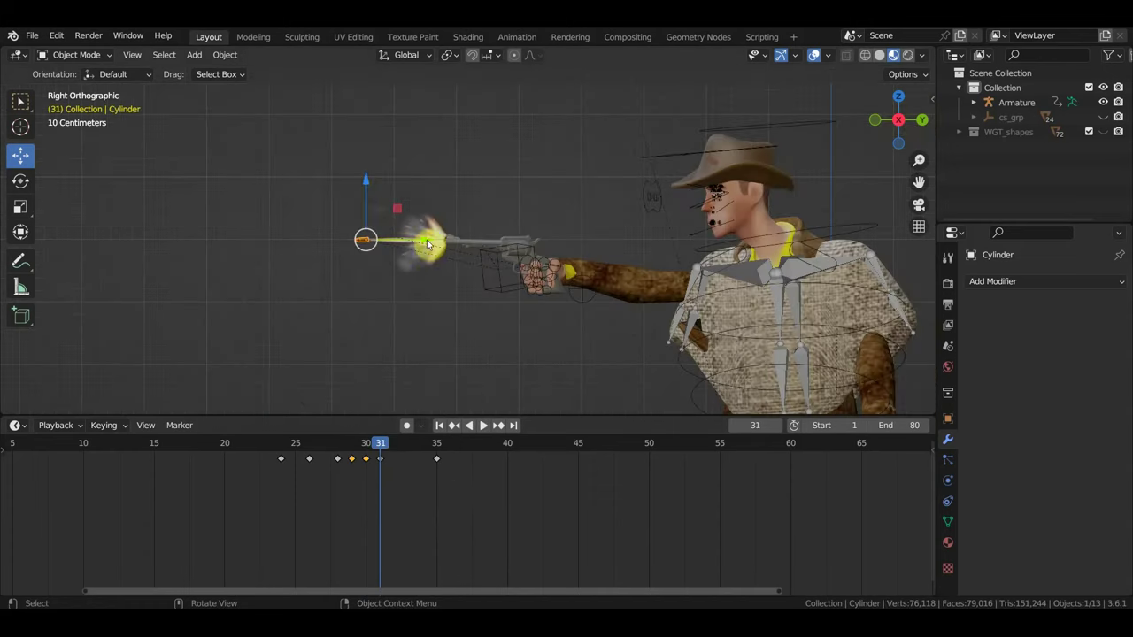
{"action": "left_click_drag", "start_coordinate": [428, 244], "coordinate": [162, 241]}
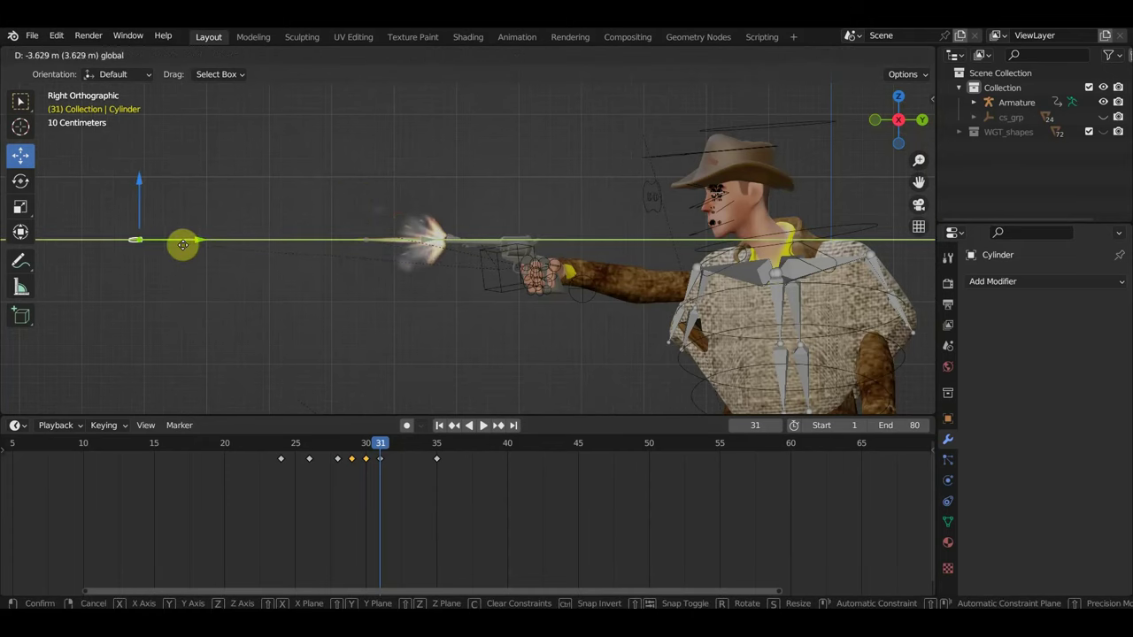
{"action": "key", "text": "i"}
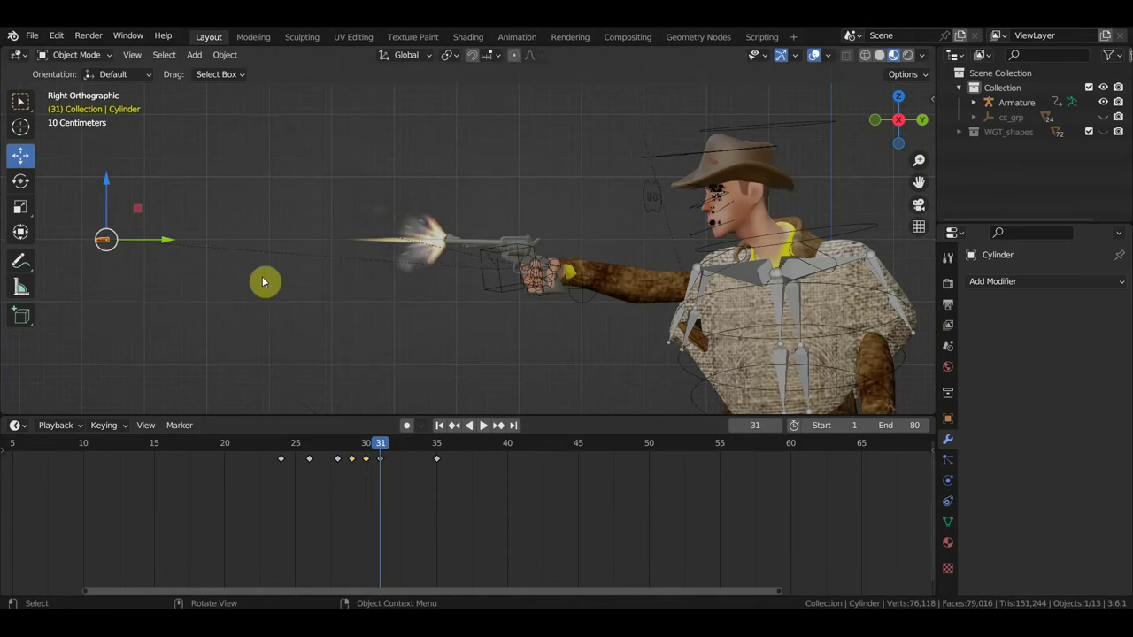
Step: Review the bullet's flight around frames 33–35 with the whole cowboy in view
{"action": "left_click", "coordinate": [437, 450]}
{"action": "scroll", "coordinate": [443, 367], "scroll_direction": "down", "scroll_amount": 3}
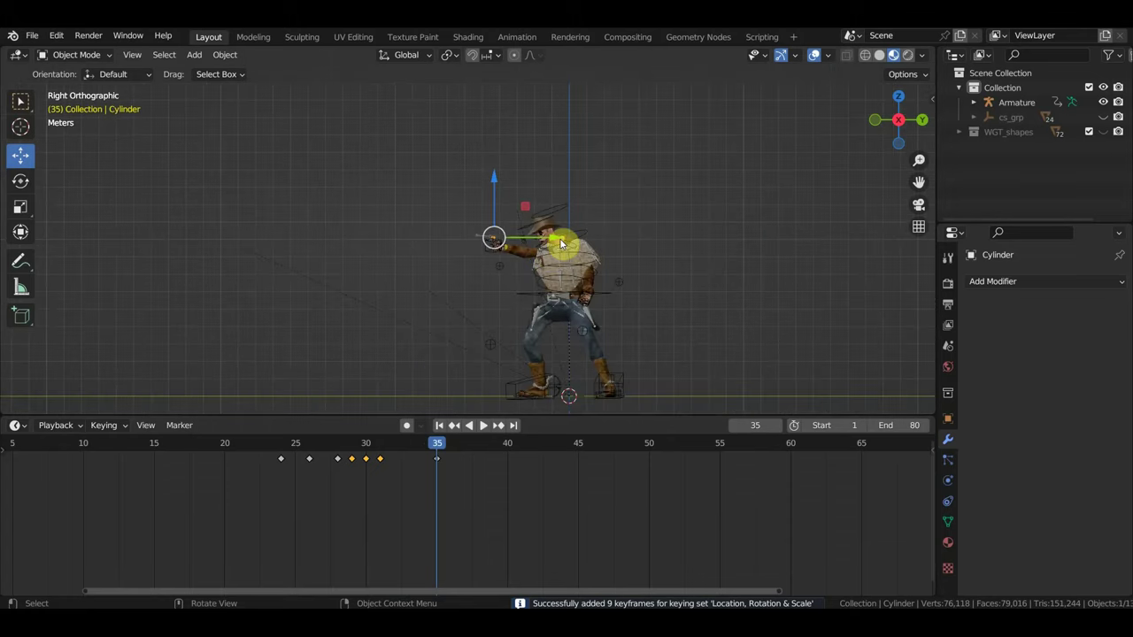
{"action": "middle_click_drag", "start_coordinate": [498, 263], "coordinate": [614, 274], "text": "shift"}
{"action": "scroll", "coordinate": [521, 275], "scroll_direction": "up", "scroll_amount": 1}
{"action": "scroll", "coordinate": [531, 279], "scroll_direction": "up", "scroll_amount": 1}
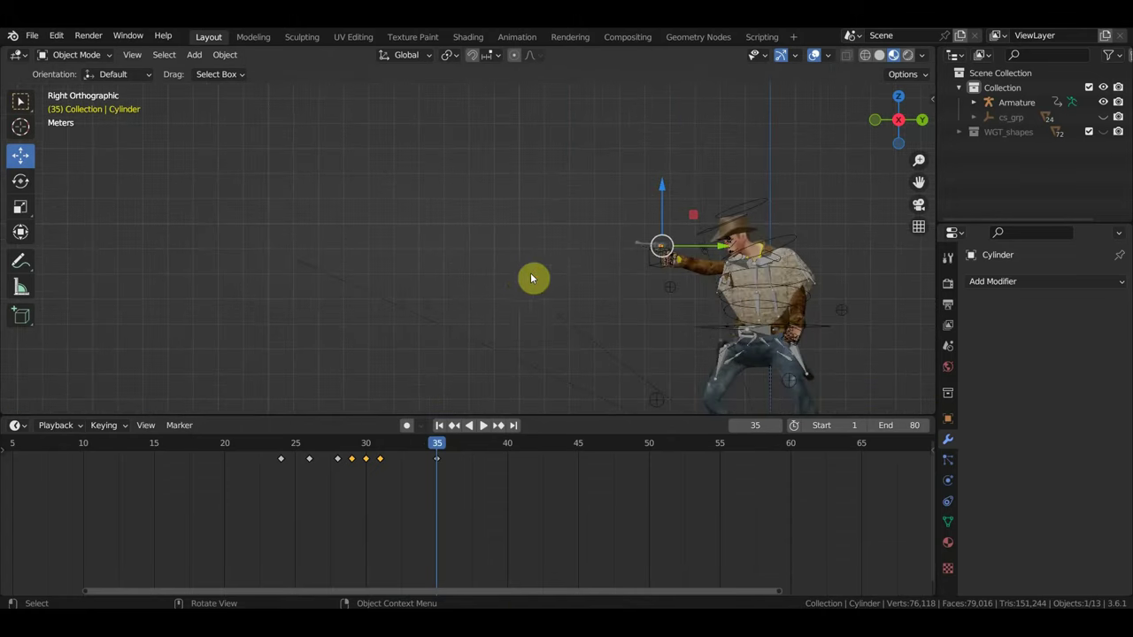
{"action": "scroll", "coordinate": [646, 285], "scroll_direction": "up", "scroll_amount": 5}
{"action": "scroll", "coordinate": [678, 282], "scroll_direction": "down", "scroll_amount": 1}
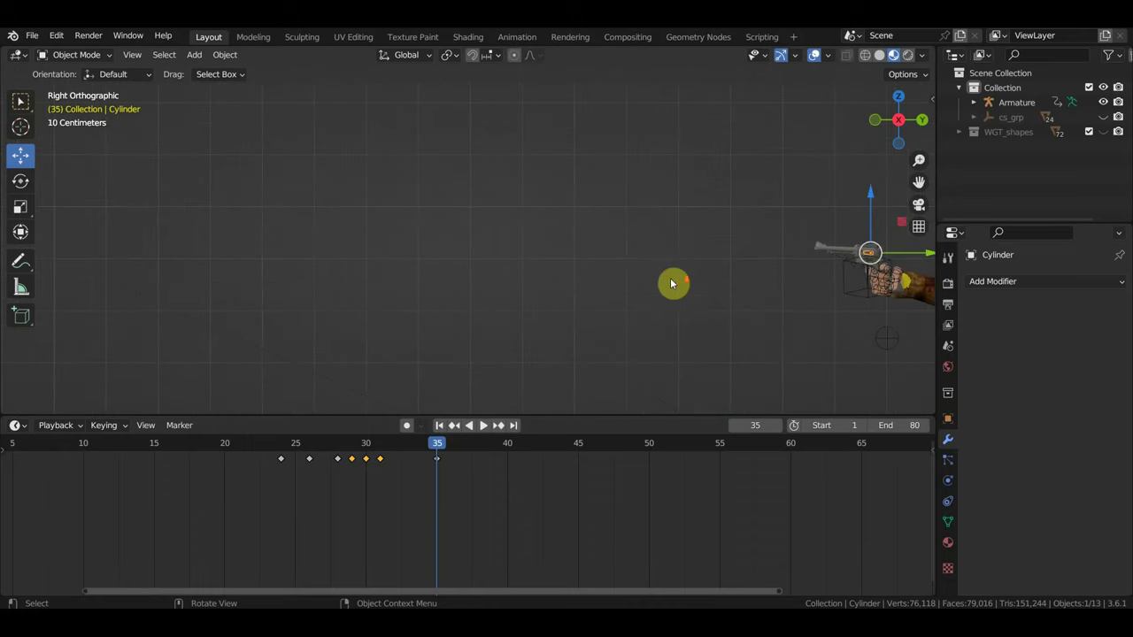
{"action": "scroll", "coordinate": [671, 284], "scroll_direction": "down", "scroll_amount": 3}
{"action": "middle_click_drag", "start_coordinate": [650, 278], "coordinate": [487, 274], "text": "shift"}
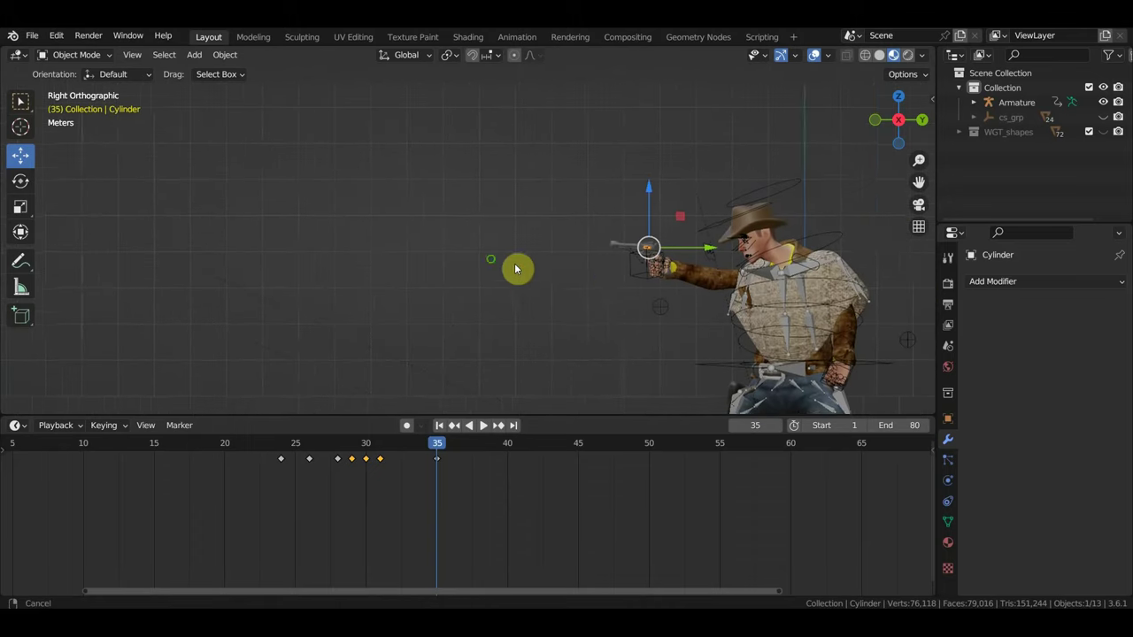
{"action": "left_click", "coordinate": [412, 450]}
{"action": "key", "text": "space"}
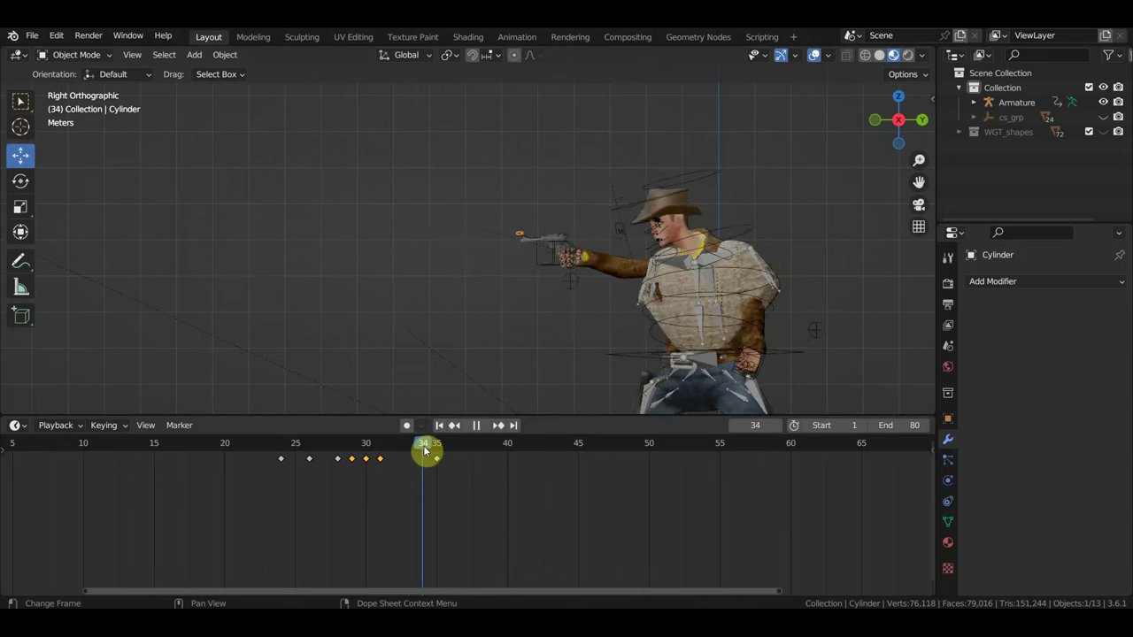
{"action": "mouse_move", "coordinate": [424, 451]}
{"action": "left_mouse_down"}
{"action": "mouse_move", "coordinate": [381, 449]}
{"action": "mouse_move", "coordinate": [441, 458]}
{"action": "mouse_move", "coordinate": [394, 458]}
{"action": "mouse_move", "coordinate": [414, 462]}
{"action": "left_mouse_up"}
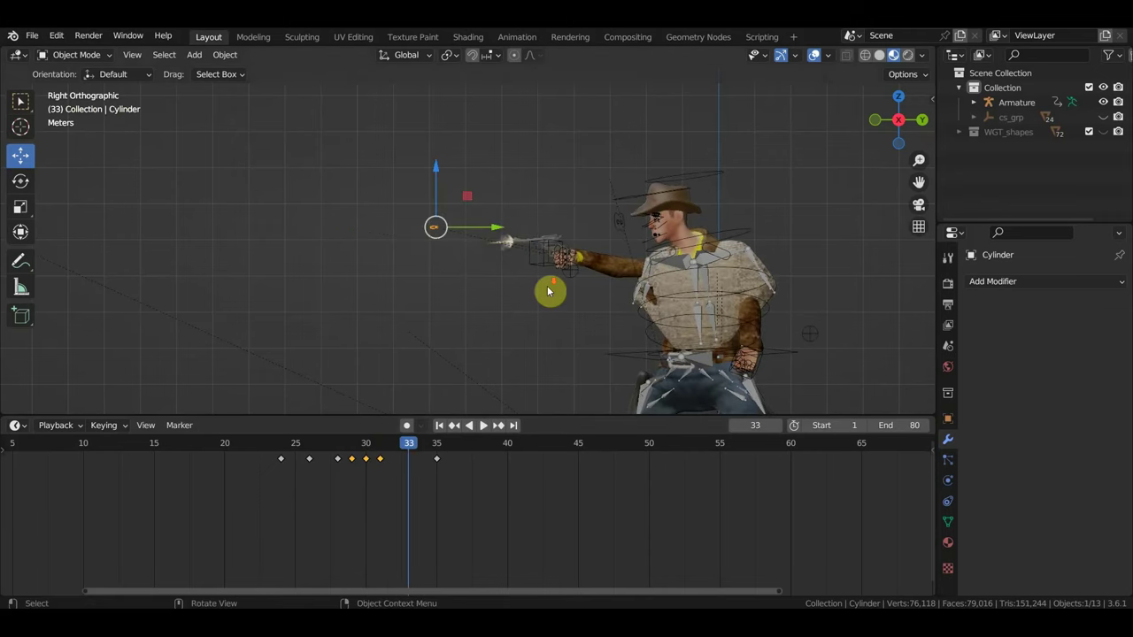
Step: Move the bullet far left along Y to about -22.88 m
{"action": "scroll", "coordinate": [546, 291], "scroll_direction": "down", "scroll_amount": 2}
{"action": "left_click_drag", "start_coordinate": [507, 231], "coordinate": [179, 248]}
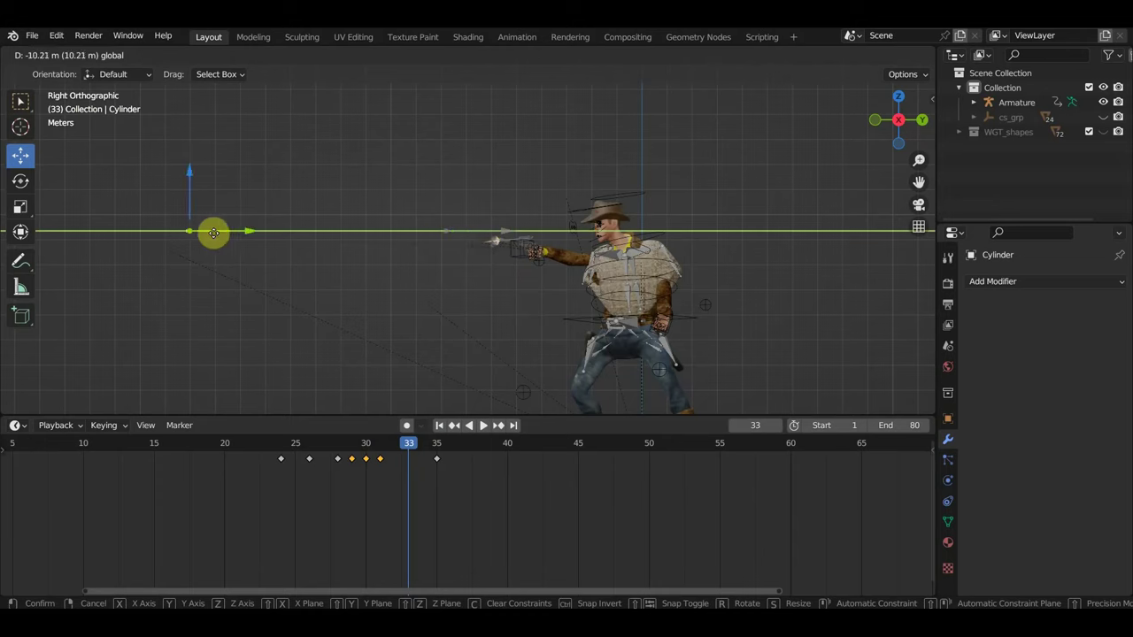
{"action": "scroll", "coordinate": [339, 235], "scroll_direction": "down", "scroll_amount": 3}
{"action": "scroll", "coordinate": [372, 233], "scroll_direction": "down", "scroll_amount": 2}
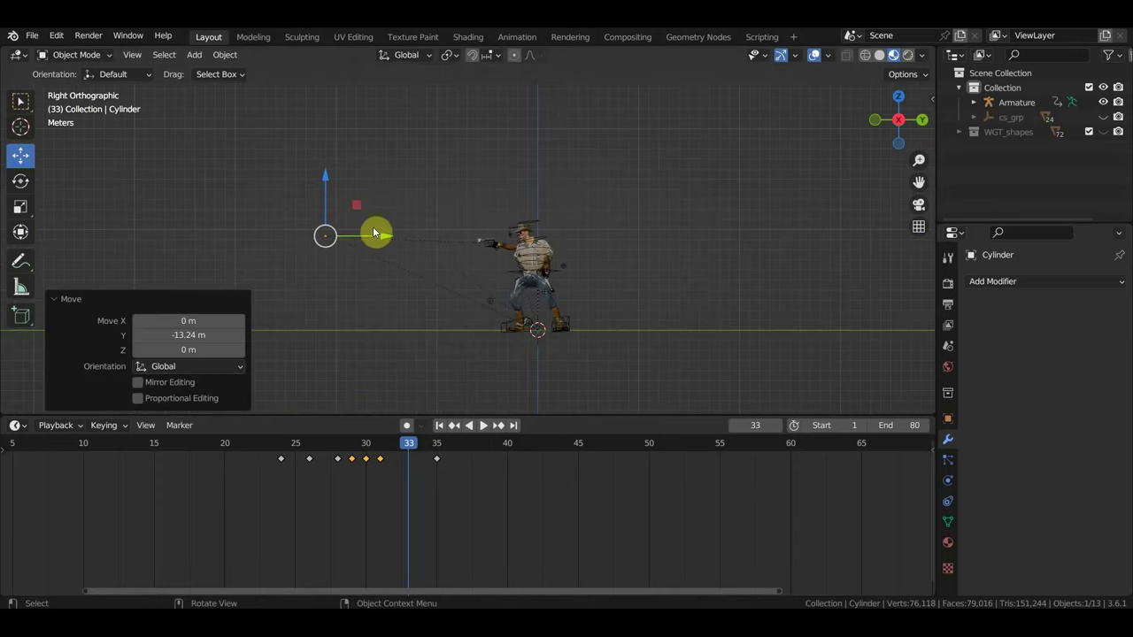
{"action": "left_click_drag", "start_coordinate": [392, 239], "coordinate": [152, 237]}
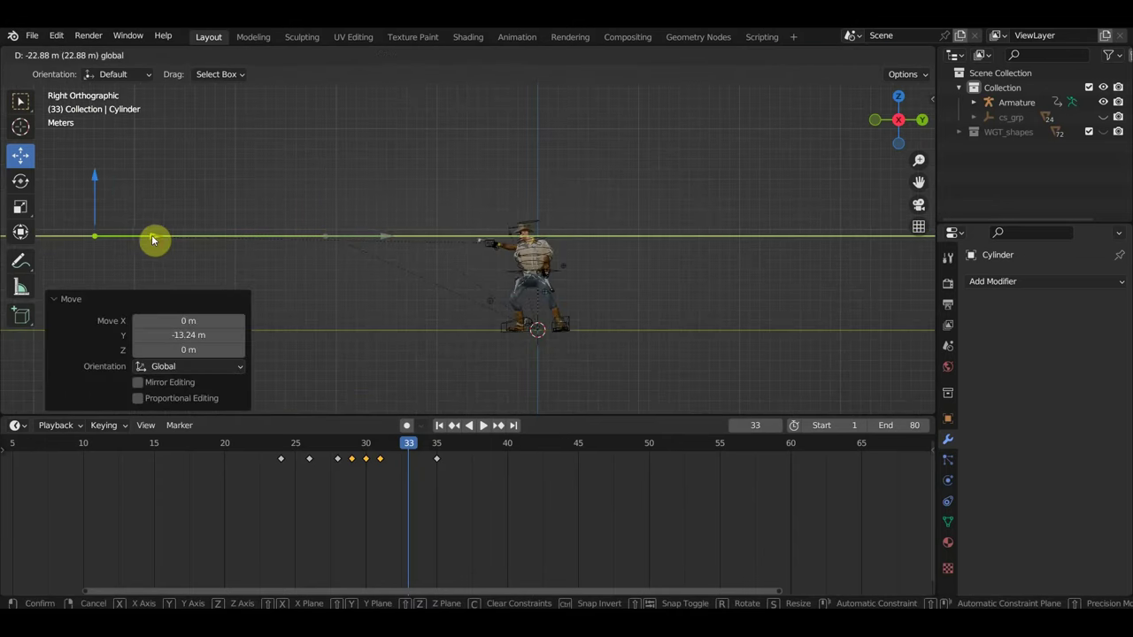
Step: Shrink the bullet to a scale of 0.229 and keyframe it at frame 33
{"action": "key", "text": "s"}
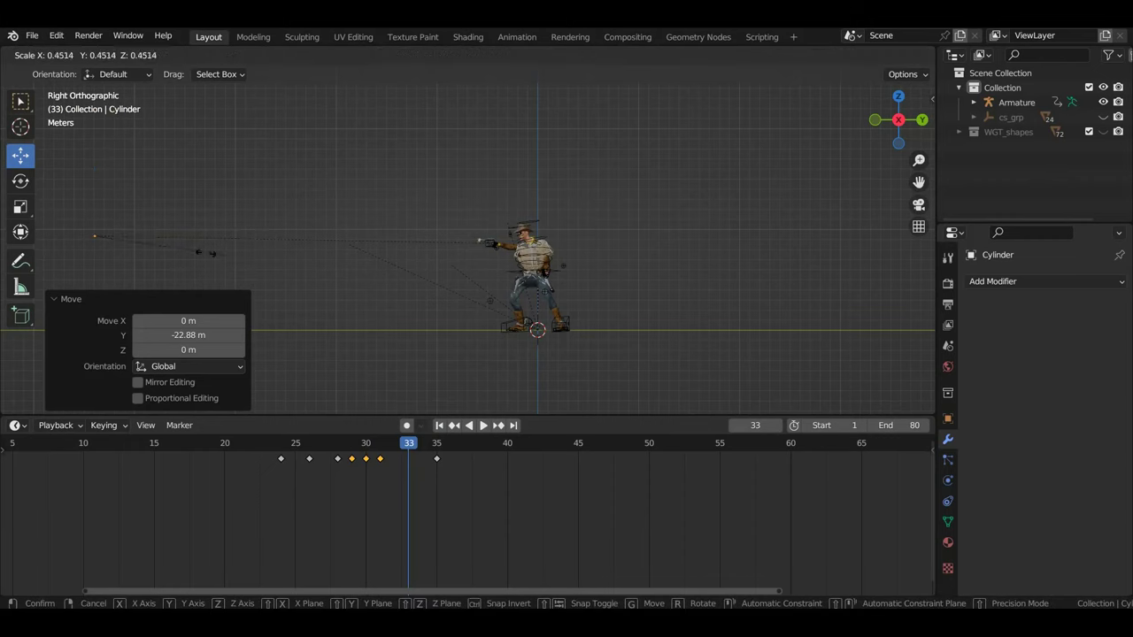
{"action": "left_click", "coordinate": [174, 255]}
{"action": "key", "text": "s"}
{"action": "left_click", "coordinate": [164, 240]}
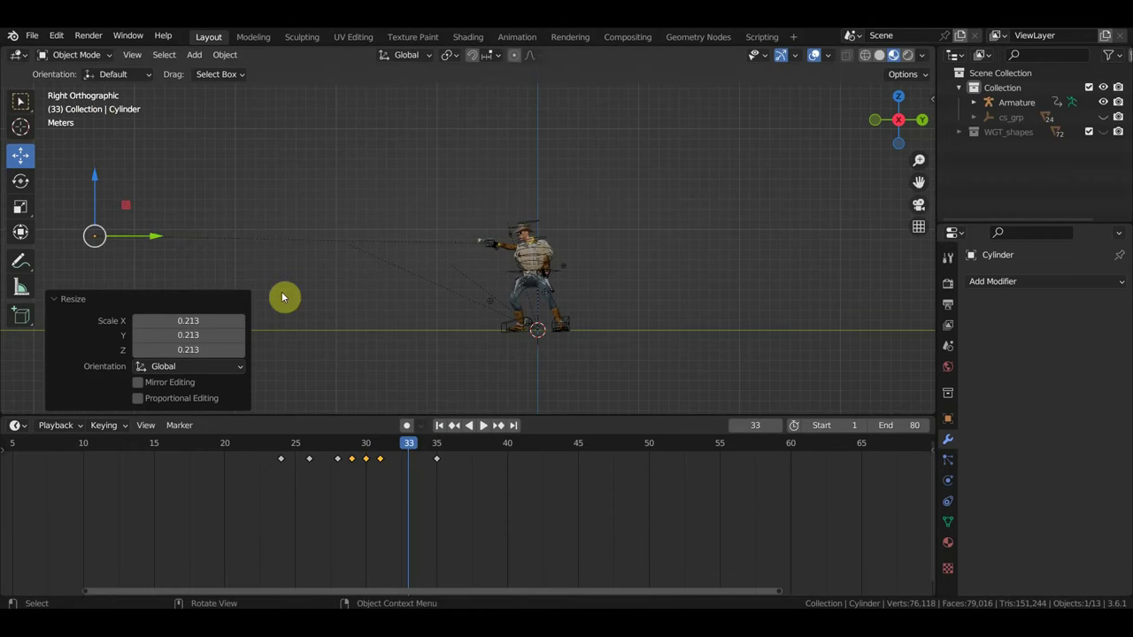
{"action": "key", "text": "s"}
{"action": "left_click", "coordinate": [169, 254]}
{"action": "key", "text": "s"}
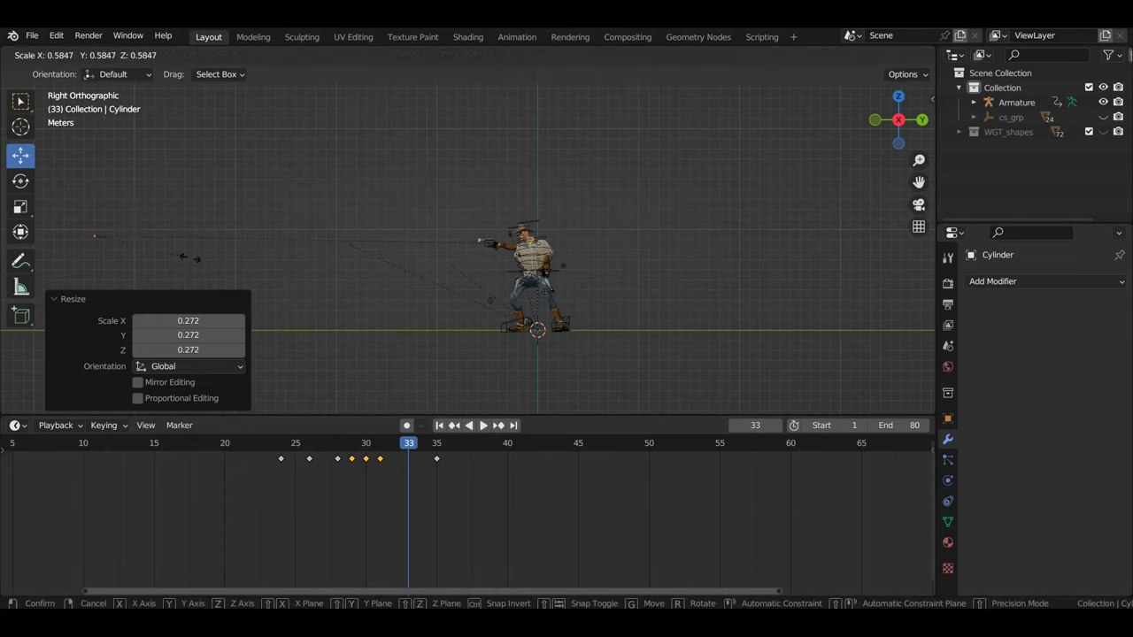
{"action": "left_click", "coordinate": [153, 253]}
{"action": "key", "text": "s"}
{"action": "left_click", "coordinate": [146, 246]}
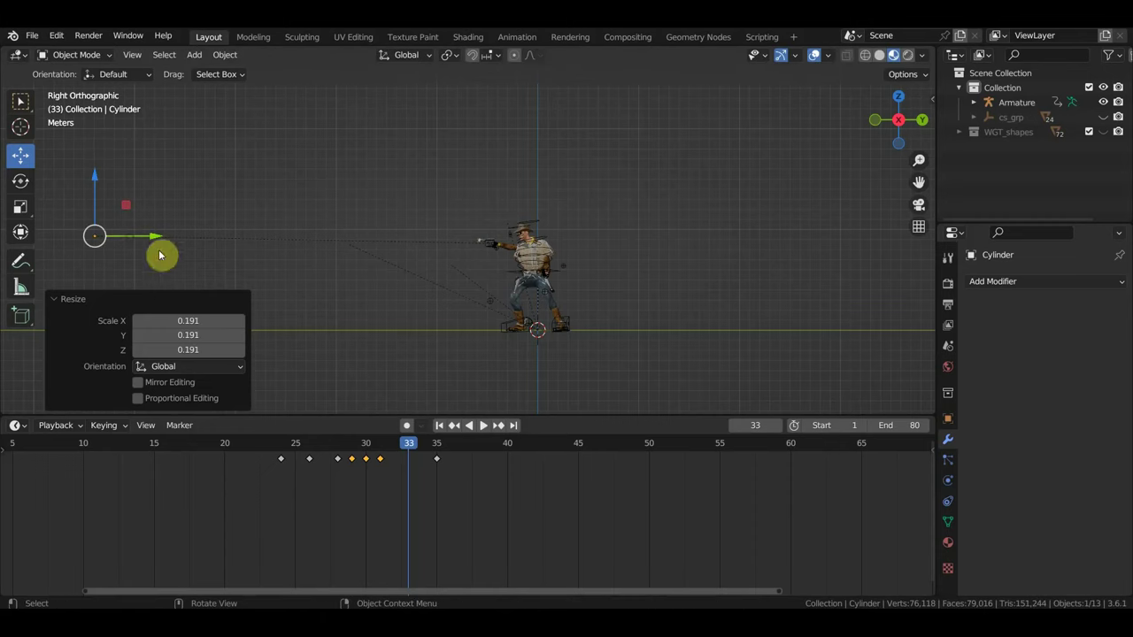
{"action": "key", "text": "s"}
{"action": "left_click", "coordinate": [125, 243]}
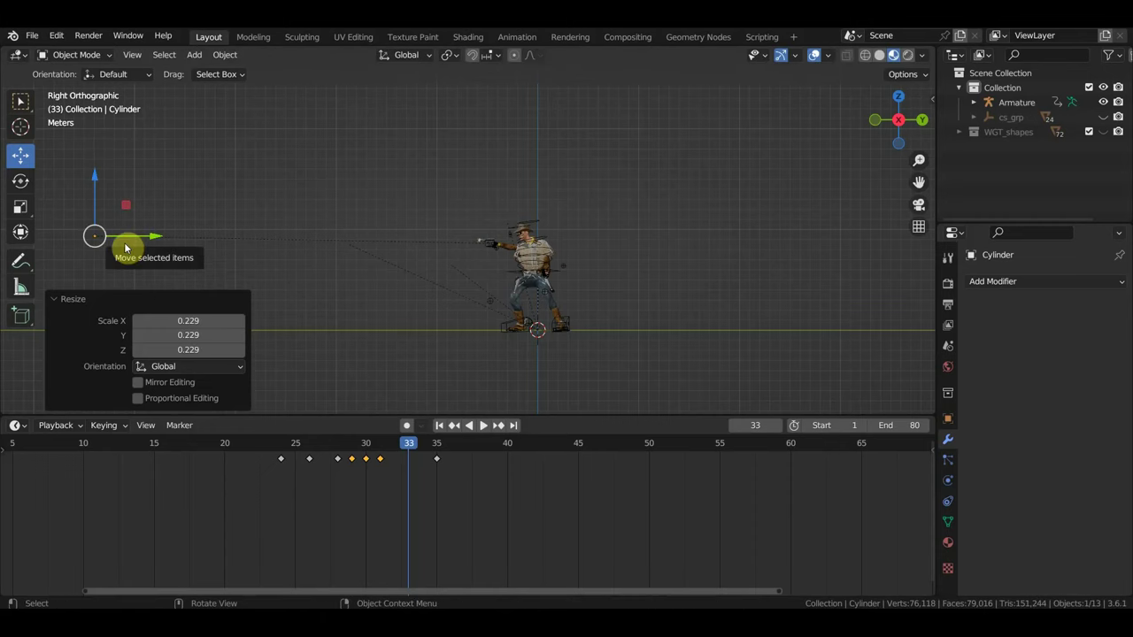
{"action": "key", "text": "i"}
{"action": "mouse_move", "coordinate": [411, 447]}
{"action": "left_mouse_down"}
{"action": "mouse_move", "coordinate": [440, 456]}
{"action": "mouse_move", "coordinate": [396, 465]}
{"action": "mouse_move", "coordinate": [308, 454]}
{"action": "mouse_move", "coordinate": [361, 461]}
{"action": "left_mouse_up"}
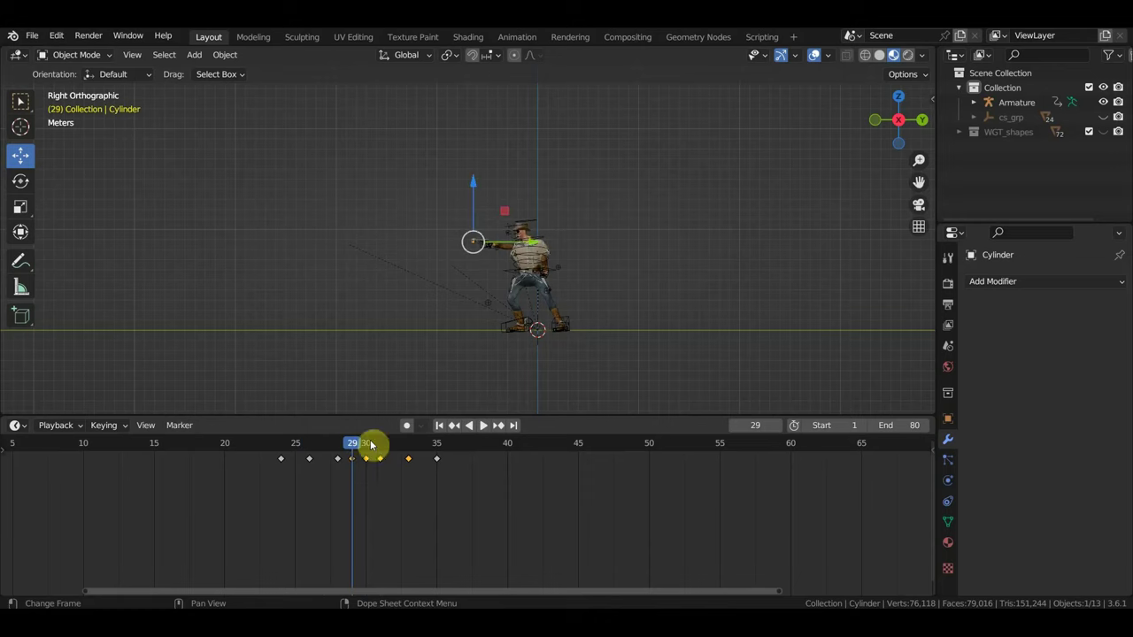
Step: Frame the gun and hand, and move the bullet toward the muzzle
{"action": "scroll", "coordinate": [486, 353], "scroll_direction": "up", "scroll_amount": 5}
{"action": "scroll", "coordinate": [498, 354], "scroll_direction": "up", "scroll_amount": 5}
{"action": "mouse_move", "coordinate": [494, 353]}
{"action": "middle_mouse_down", "text": "shift"}
{"action": "mouse_move", "coordinate": [289, 337]}
{"action": "mouse_move", "coordinate": [304, 331]}
{"action": "middle_mouse_up", "text": "shift"}
{"action": "scroll", "coordinate": [310, 354], "scroll_direction": "up", "scroll_amount": 1}
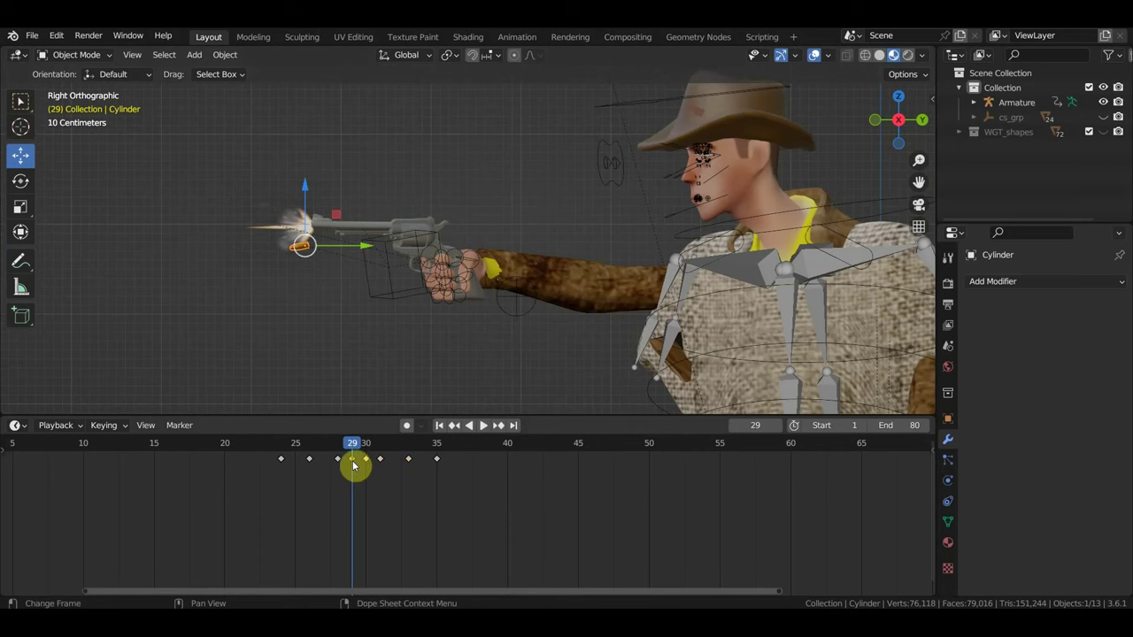
{"action": "left_click", "coordinate": [353, 464]}
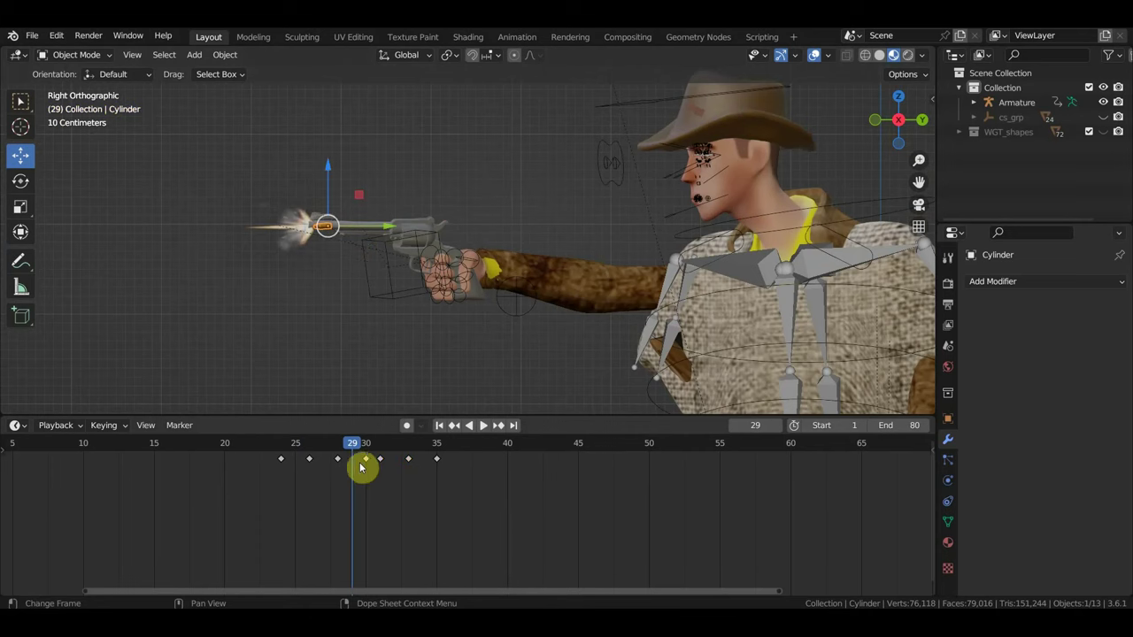
{"action": "middle_click_drag", "start_coordinate": [387, 324], "coordinate": [478, 365]}
{"action": "key", "text": "g"}
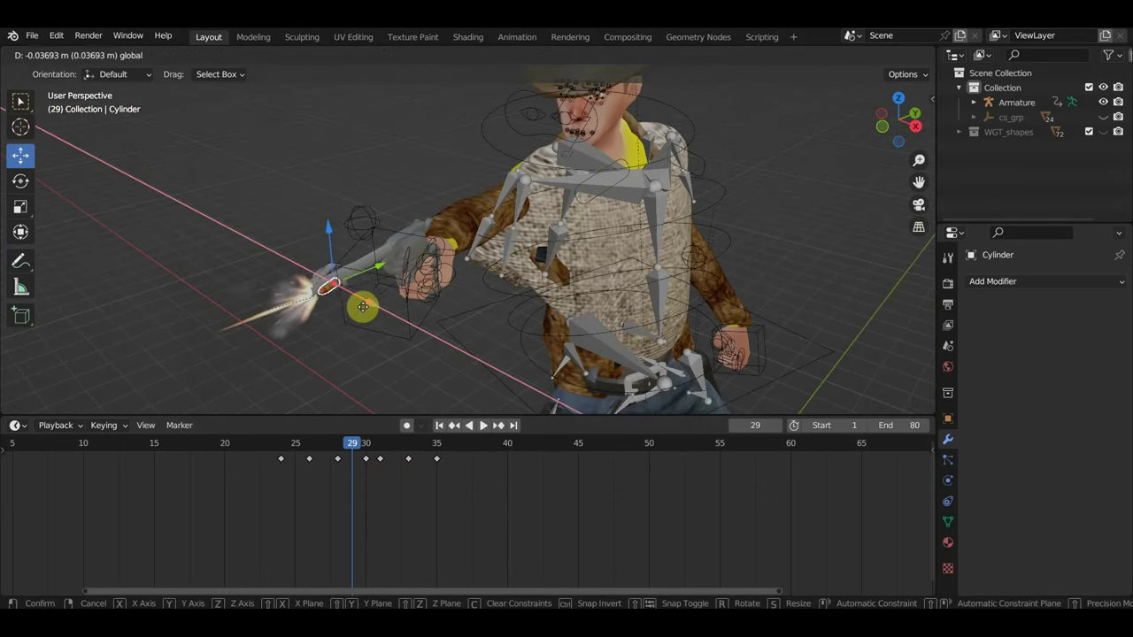
{"action": "left_click", "coordinate": [357, 307]}
Step: Raise the bullet 0.013 m on Z to line up with the barrel and key frame 29
{"action": "mouse_move", "coordinate": [357, 307]}
{"action": "middle_mouse_down"}
{"action": "mouse_move", "coordinate": [289, 272]}
{"action": "mouse_move", "coordinate": [291, 260]}
{"action": "middle_mouse_up"}
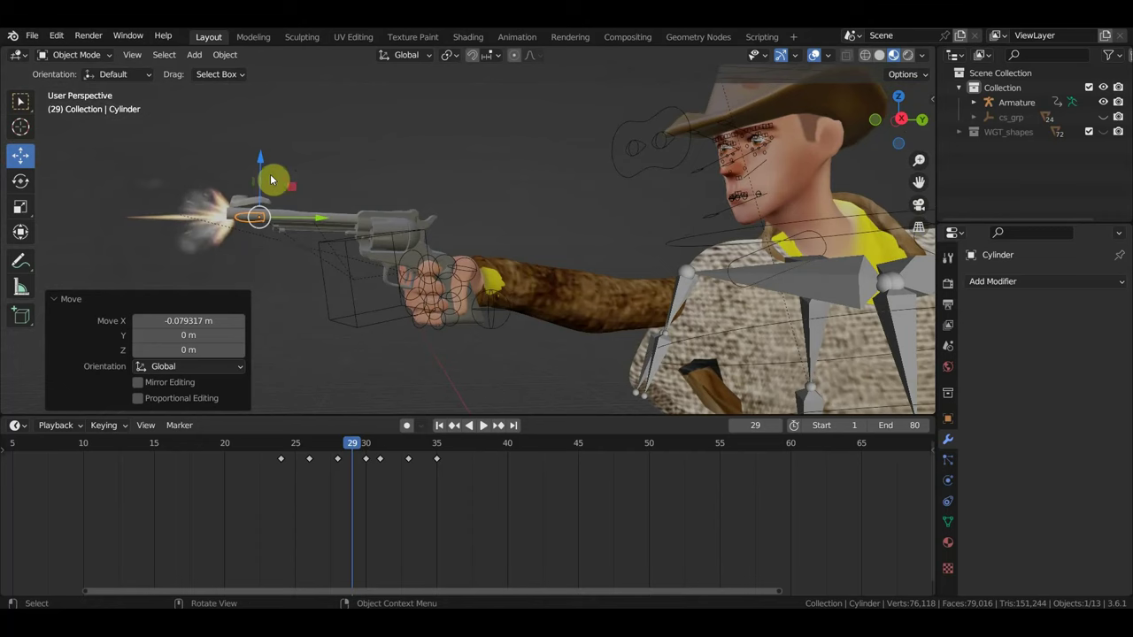
{"action": "left_click_drag", "start_coordinate": [261, 153], "coordinate": [261, 156]}
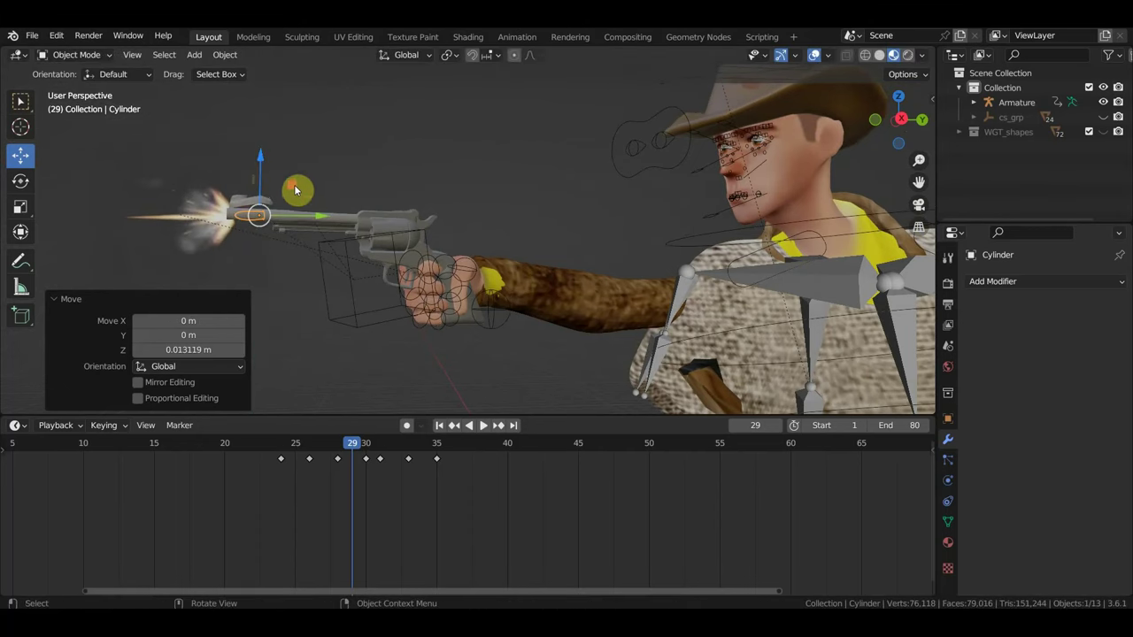
{"action": "key", "text": "i"}
{"action": "left_click", "coordinate": [356, 457]}
{"action": "mouse_move", "coordinate": [365, 444]}
{"action": "left_mouse_down"}
{"action": "mouse_move", "coordinate": [328, 449]}
{"action": "mouse_move", "coordinate": [376, 458]}
{"action": "mouse_move", "coordinate": [138, 438]}
{"action": "mouse_move", "coordinate": [263, 458]}
{"action": "left_mouse_up"}
Step: At frame 23, tuck the bullet into the barrel (about -0.026 m on X) and keyframe it
{"action": "left_click", "coordinate": [390, 262]}
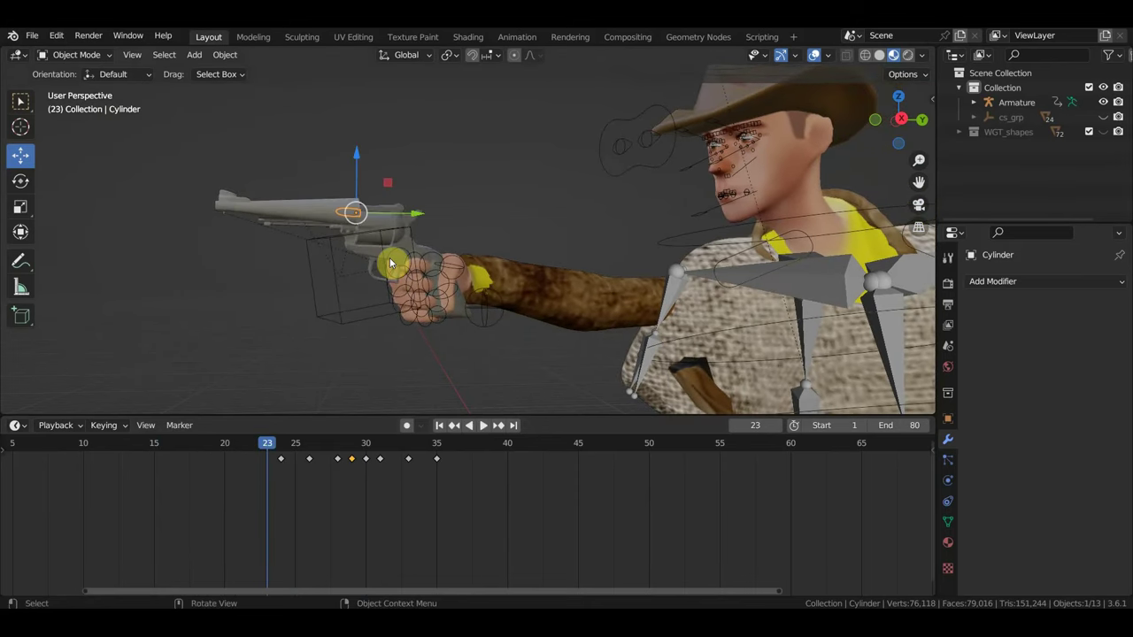
{"action": "key", "text": "KP_3"}
{"action": "scroll", "coordinate": [374, 256], "scroll_direction": "up", "scroll_amount": 2}
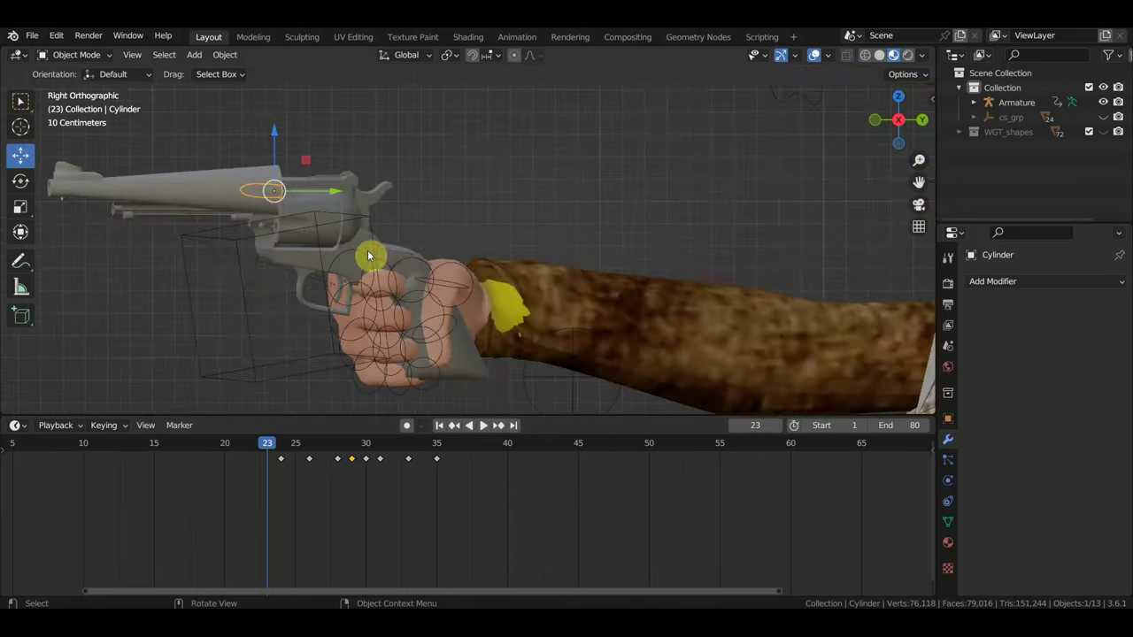
{"action": "left_click_drag", "start_coordinate": [332, 194], "coordinate": [372, 196]}
{"action": "mouse_move", "coordinate": [274, 253]}
{"action": "middle_mouse_down"}
{"action": "mouse_move", "coordinate": [210, 286]}
{"action": "mouse_move", "coordinate": [132, 266]}
{"action": "mouse_move", "coordinate": [324, 291]}
{"action": "mouse_move", "coordinate": [314, 334]}
{"action": "middle_mouse_up"}
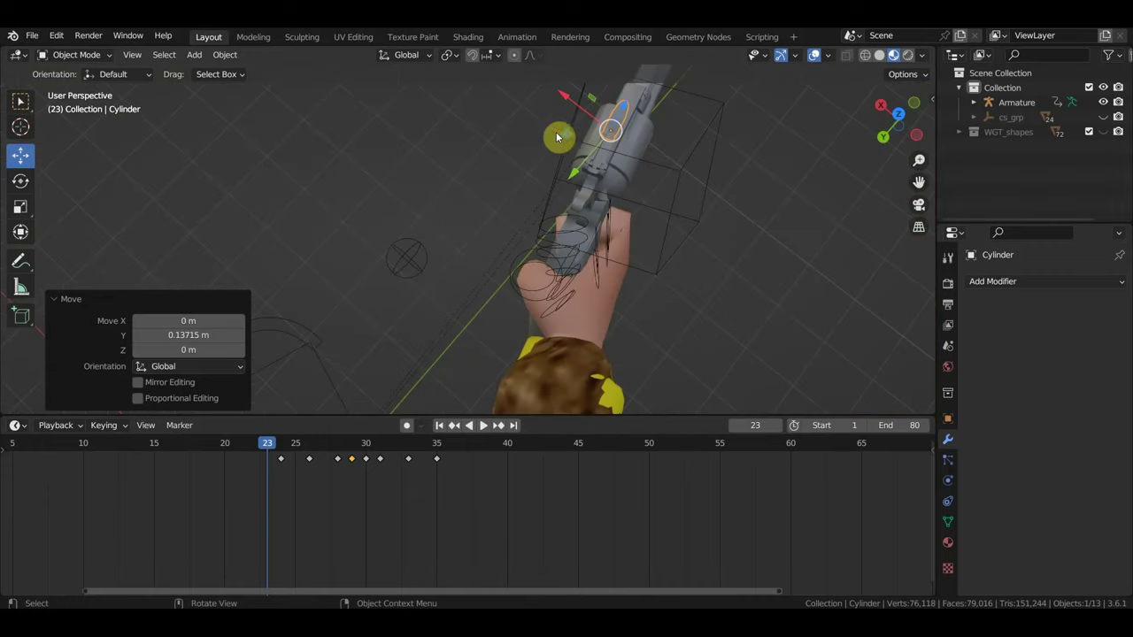
{"action": "left_click_drag", "start_coordinate": [564, 99], "coordinate": [575, 95]}
{"action": "mouse_move", "coordinate": [607, 126]}
{"action": "middle_mouse_down"}
{"action": "mouse_move", "coordinate": [683, 126]}
{"action": "mouse_move", "coordinate": [873, 410]}
{"action": "mouse_move", "coordinate": [841, 374]}
{"action": "mouse_move", "coordinate": [678, 430]}
{"action": "middle_mouse_up"}
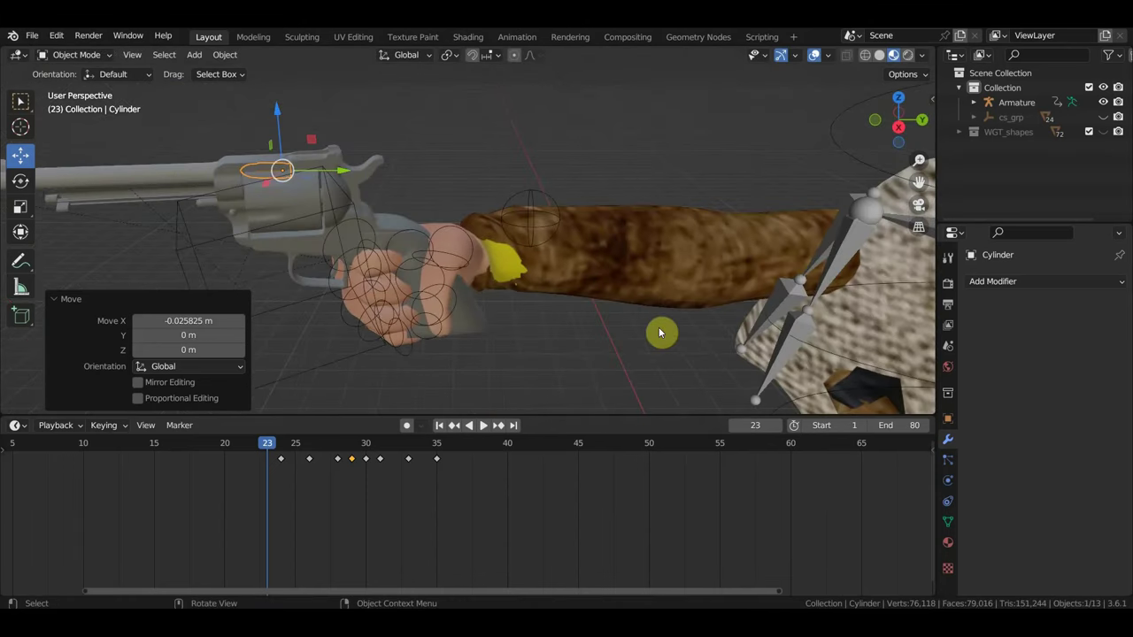
{"action": "key", "text": "i"}
Step: Scrub through frames 24–25 and the run-up to the shot to preview the bullet
{"action": "left_click_drag", "start_coordinate": [284, 445], "coordinate": [295, 444]}
{"action": "middle_click_drag", "start_coordinate": [389, 372], "coordinate": [429, 336]}
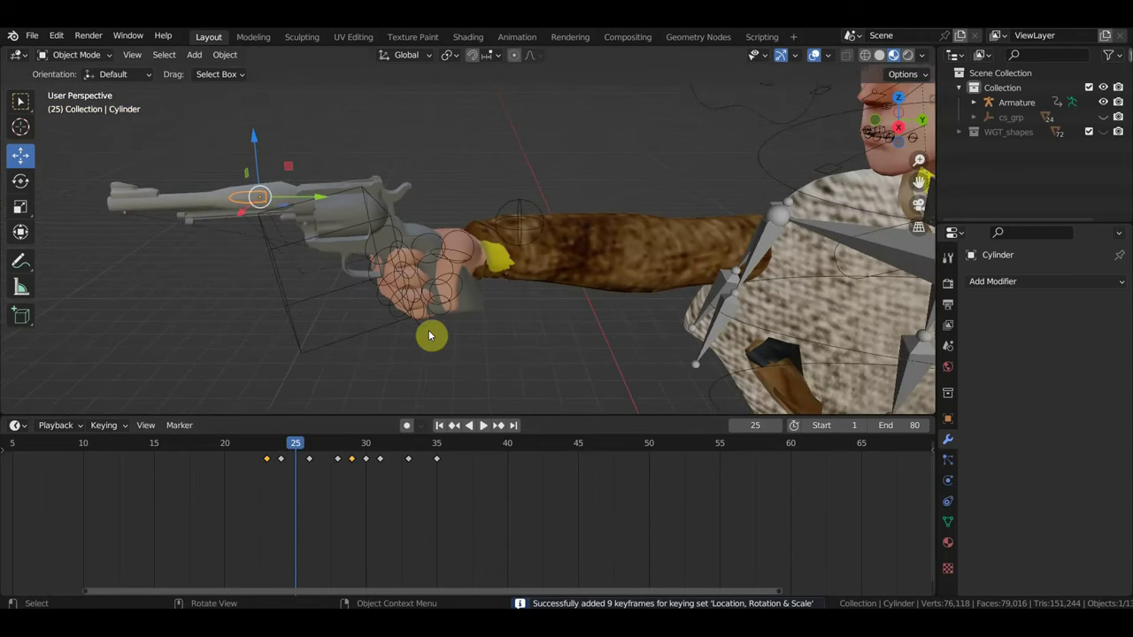
{"action": "key", "text": "KP_3"}
{"action": "scroll", "coordinate": [430, 327], "scroll_direction": "up", "scroll_amount": 2}
{"action": "scroll", "coordinate": [430, 325], "scroll_direction": "up", "scroll_amount": 2}
{"action": "scroll", "coordinate": [538, 306], "scroll_direction": "up", "scroll_amount": 1}
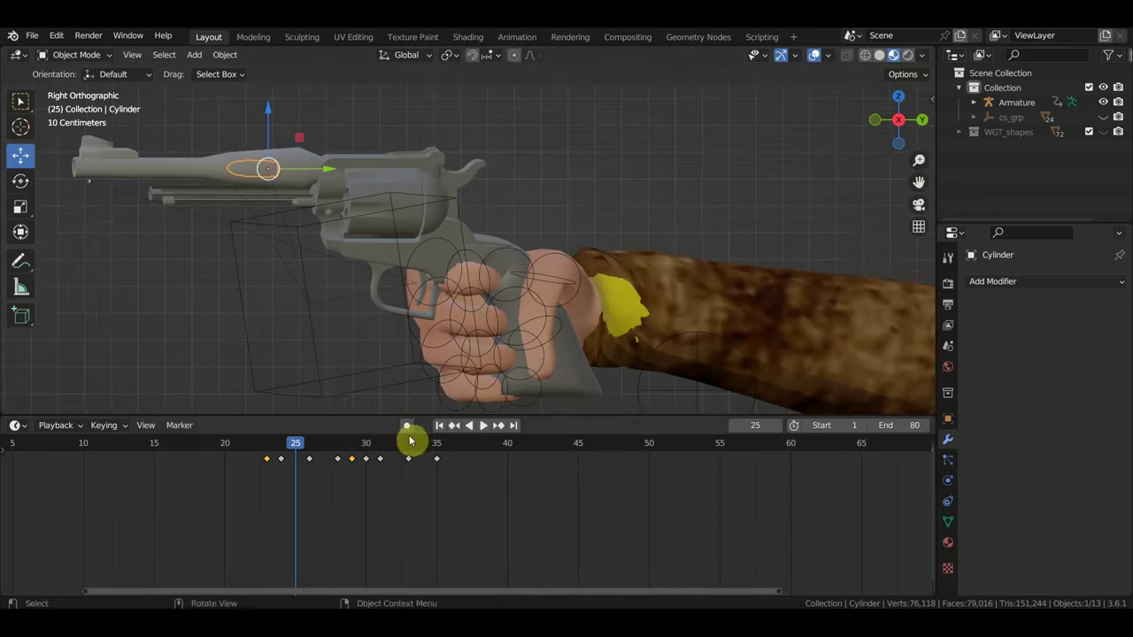
{"action": "mouse_move", "coordinate": [295, 443]}
{"action": "left_mouse_down"}
{"action": "mouse_move", "coordinate": [268, 449]}
{"action": "mouse_move", "coordinate": [348, 459]}
{"action": "left_mouse_up"}
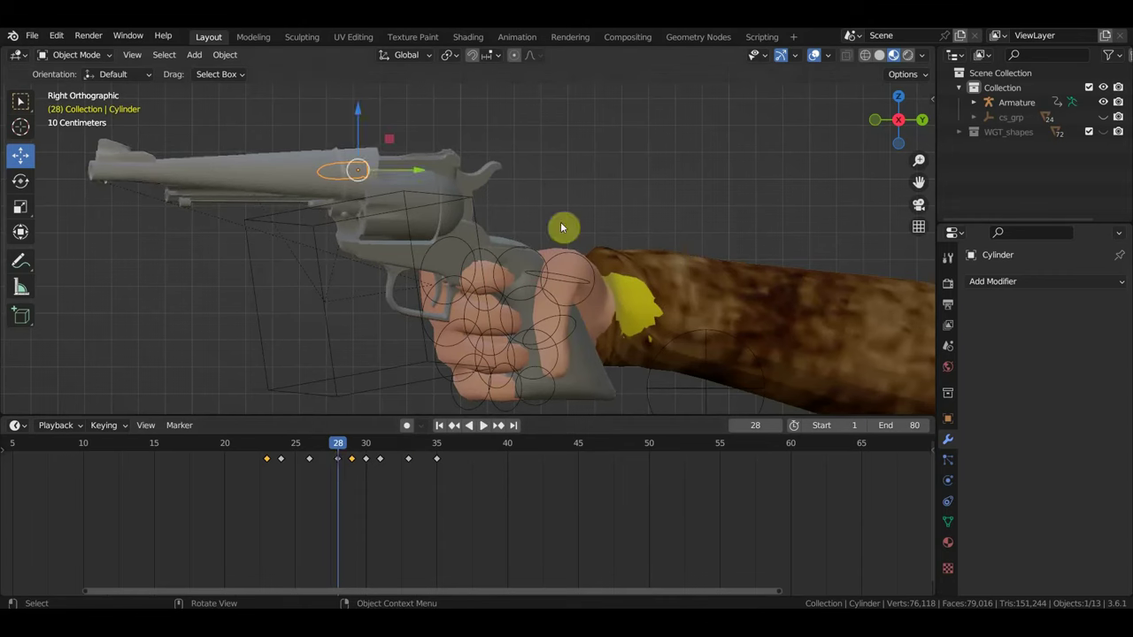
Step: Key the barrel's Cast Factor at frame 28, then raise the bulge and key Radius at frame 29
{"action": "left_click", "coordinate": [296, 181]}
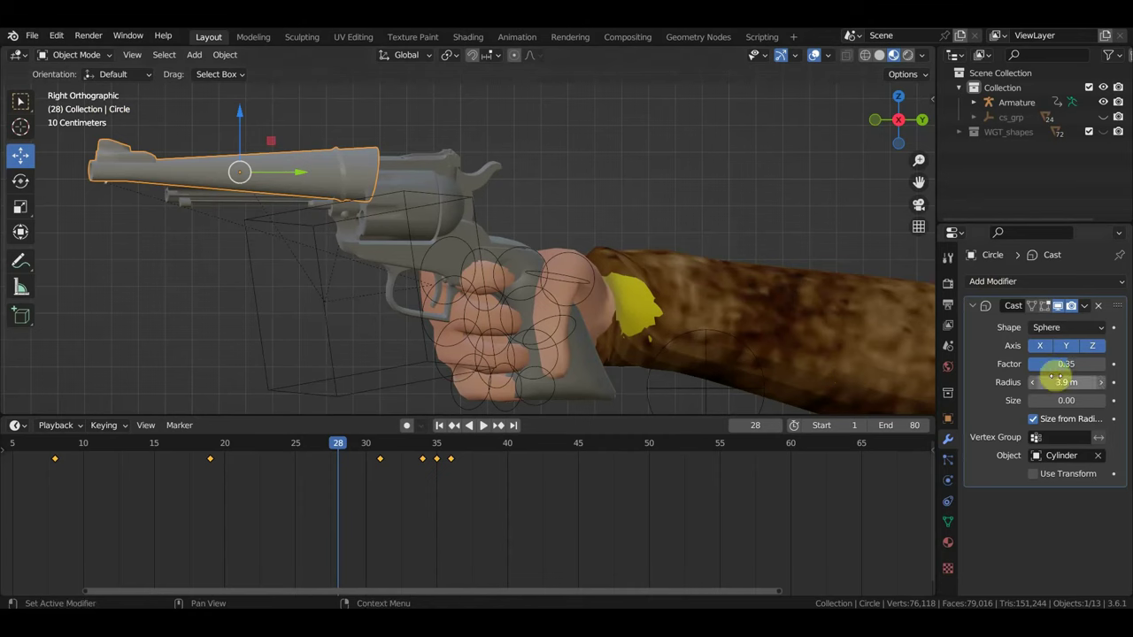
{"action": "mouse_move", "coordinate": [1055, 364]}
{"action": "left_mouse_down"}
{"action": "mouse_move", "coordinate": [1066, 364]}
{"action": "mouse_move", "coordinate": [1054, 364]}
{"action": "left_mouse_up"}
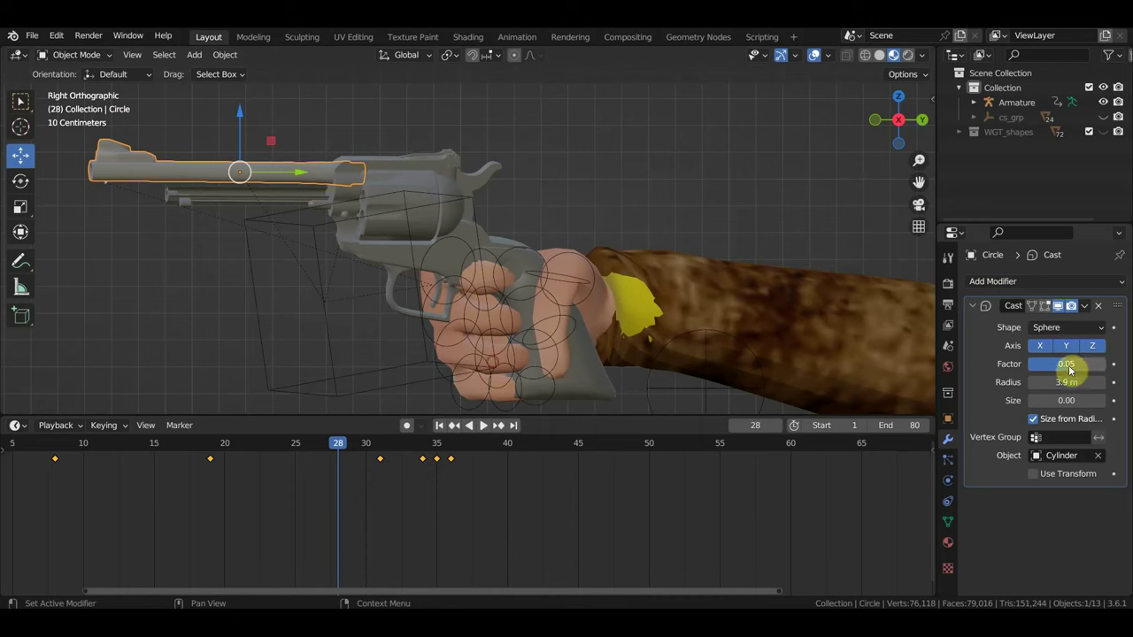
{"action": "left_click", "coordinate": [1113, 364]}
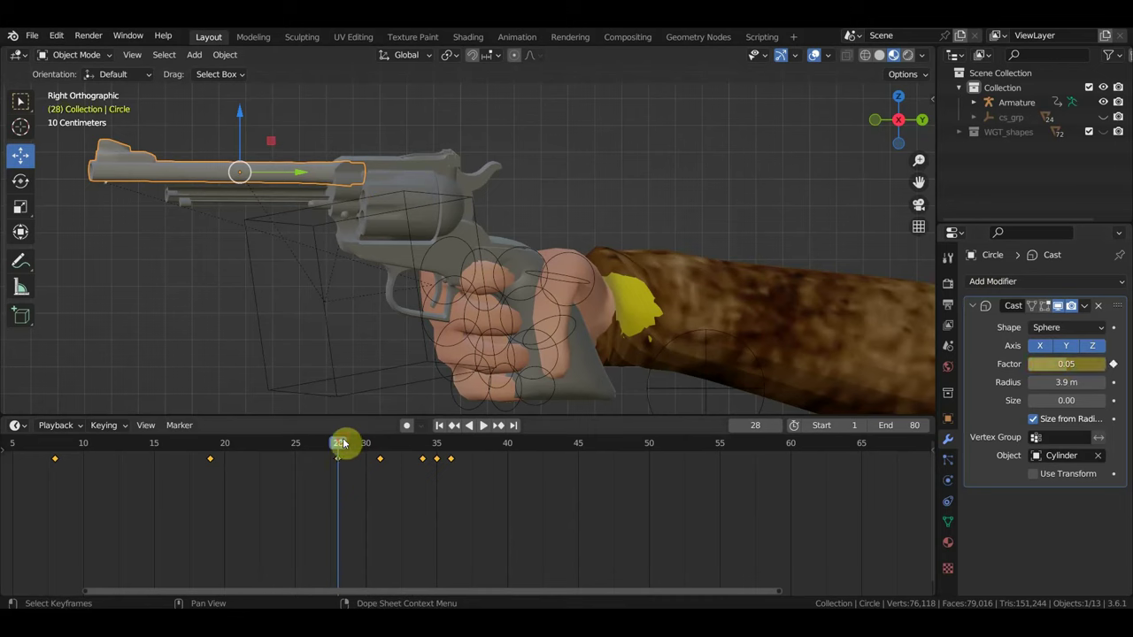
{"action": "mouse_move", "coordinate": [344, 442]}
{"action": "left_mouse_down"}
{"action": "mouse_move", "coordinate": [379, 447]}
{"action": "mouse_move", "coordinate": [348, 445]}
{"action": "left_mouse_up"}
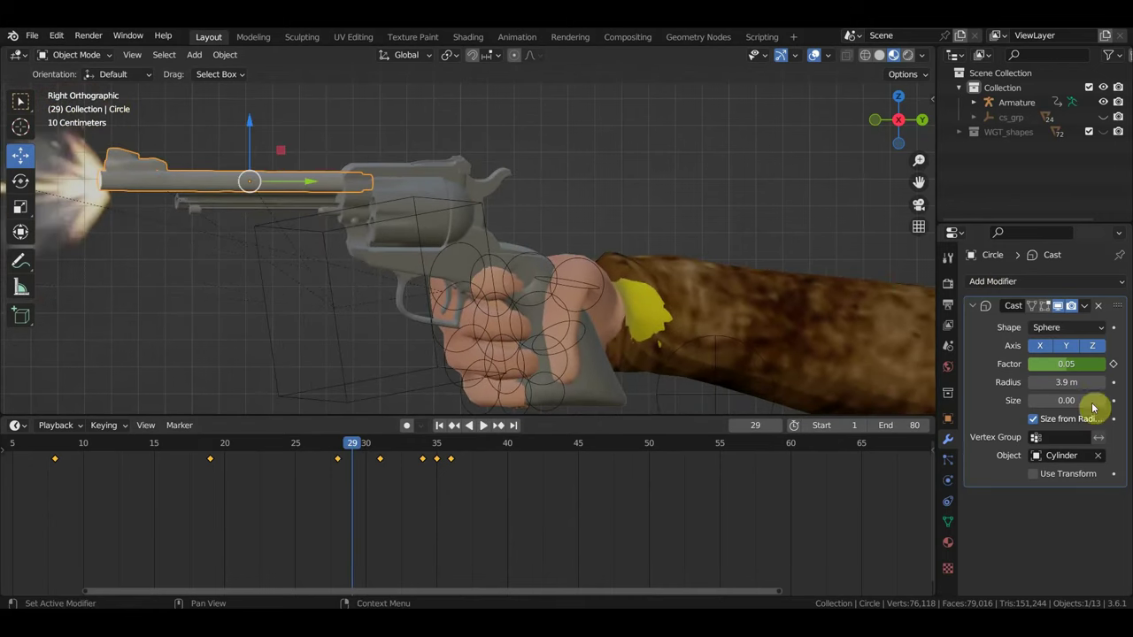
{"action": "mouse_move", "coordinate": [1066, 364]}
{"action": "left_mouse_down"}
{"action": "mouse_move", "coordinate": [1018, 363]}
{"action": "mouse_move", "coordinate": [1115, 364]}
{"action": "mouse_move", "coordinate": [1089, 363]}
{"action": "left_mouse_up"}
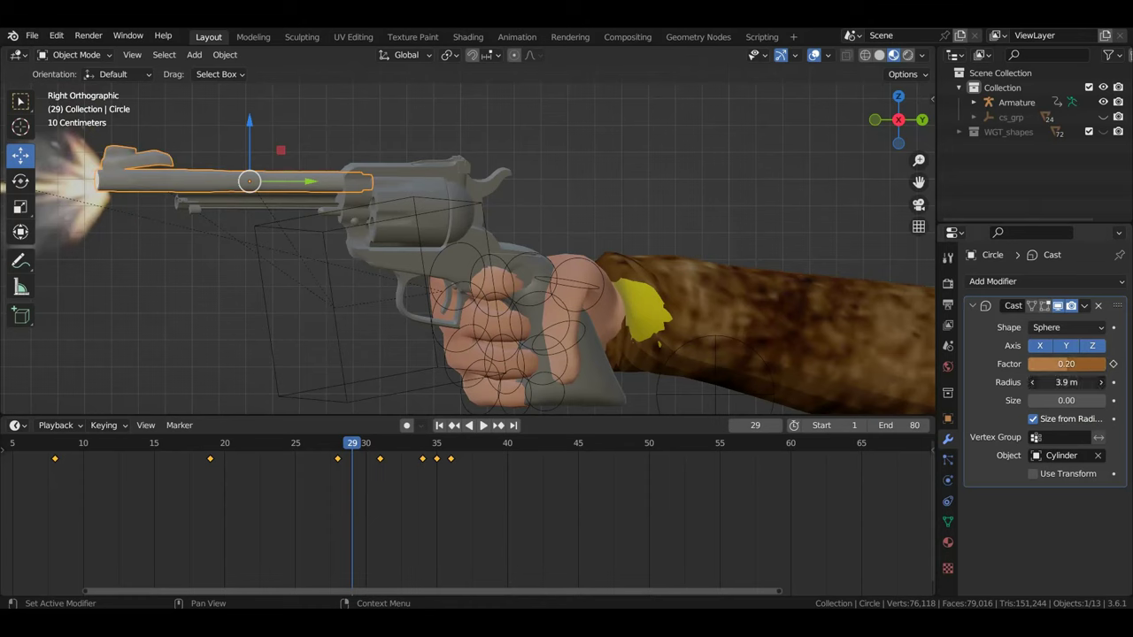
{"action": "left_click_drag", "start_coordinate": [1067, 381], "coordinate": [1048, 381]}
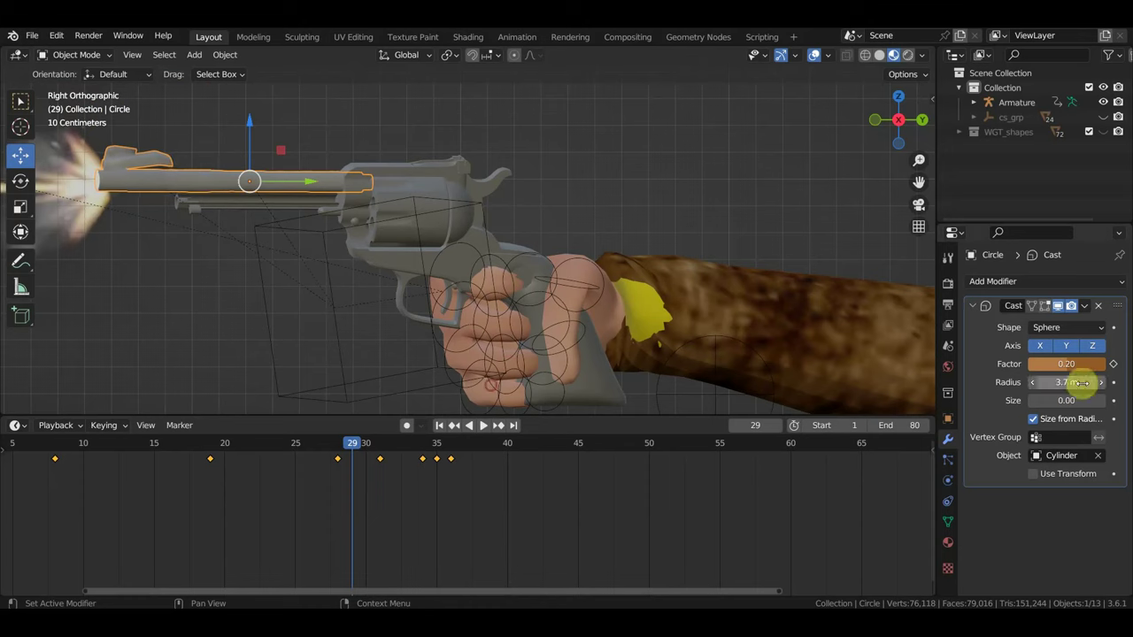
{"action": "left_click", "coordinate": [1114, 382]}
Step: Back at frame 28, set Cast Factor to -0.25, Size to 1.25 and Radius to 2.5 m
{"action": "mouse_move", "coordinate": [375, 452]}
{"action": "left_mouse_down"}
{"action": "mouse_move", "coordinate": [204, 440]}
{"action": "mouse_move", "coordinate": [326, 437]}
{"action": "mouse_move", "coordinate": [337, 457]}
{"action": "left_mouse_up"}
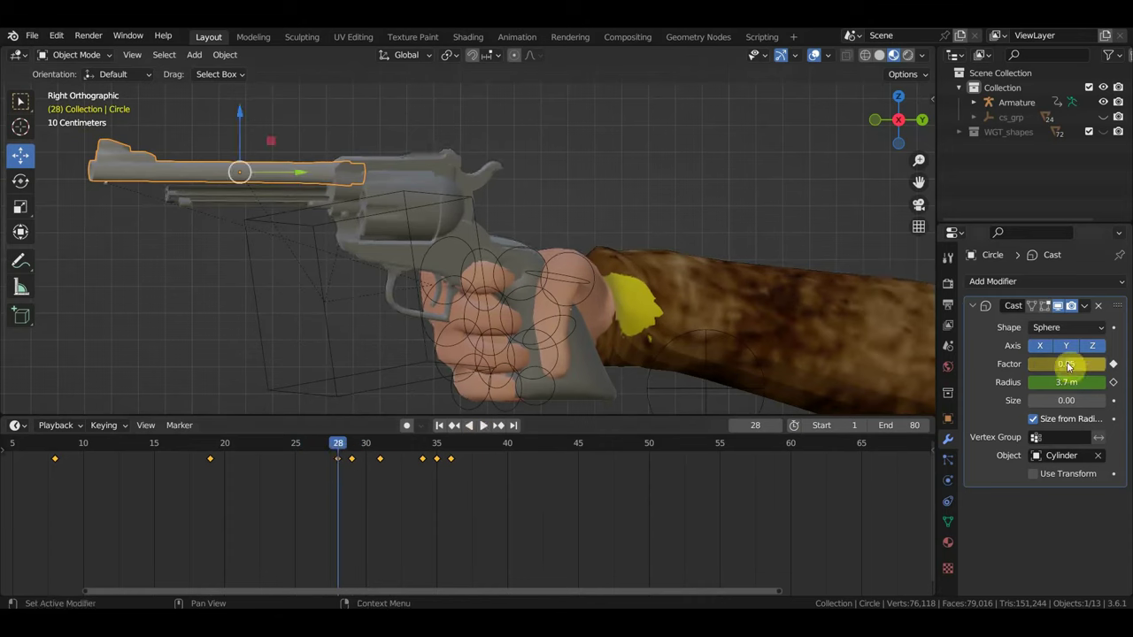
{"action": "mouse_move", "coordinate": [1067, 364]}
{"action": "left_mouse_down"}
{"action": "mouse_move", "coordinate": [1097, 364]}
{"action": "mouse_move", "coordinate": [1053, 363]}
{"action": "left_mouse_up"}
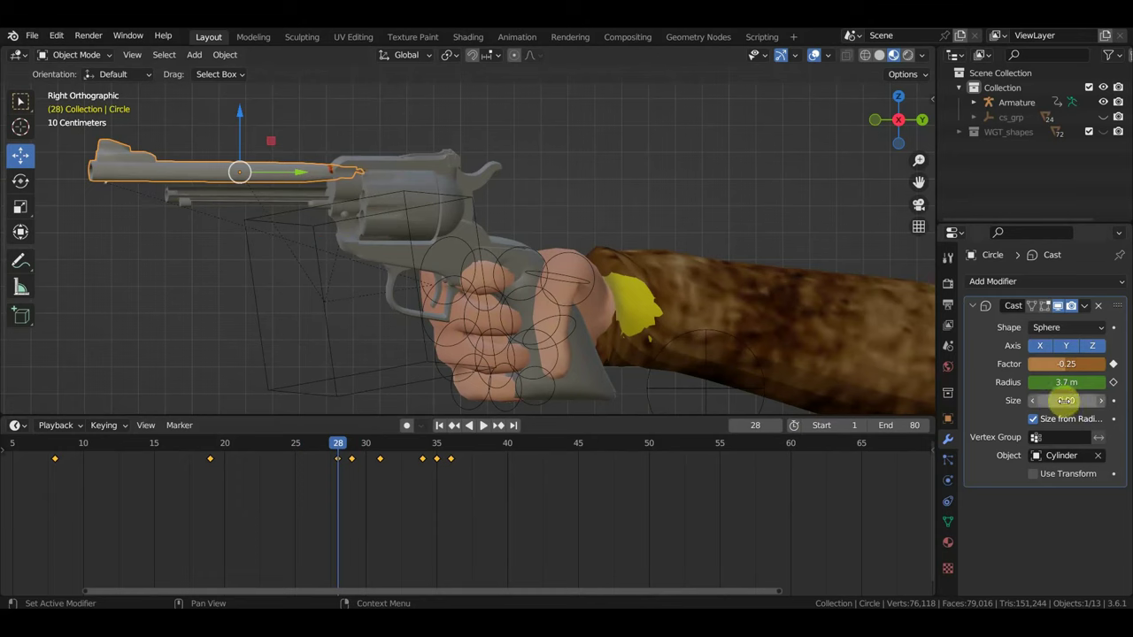
{"action": "left_click_drag", "start_coordinate": [1065, 401], "coordinate": [1066, 400]}
{"action": "type", "text": "1.25"}
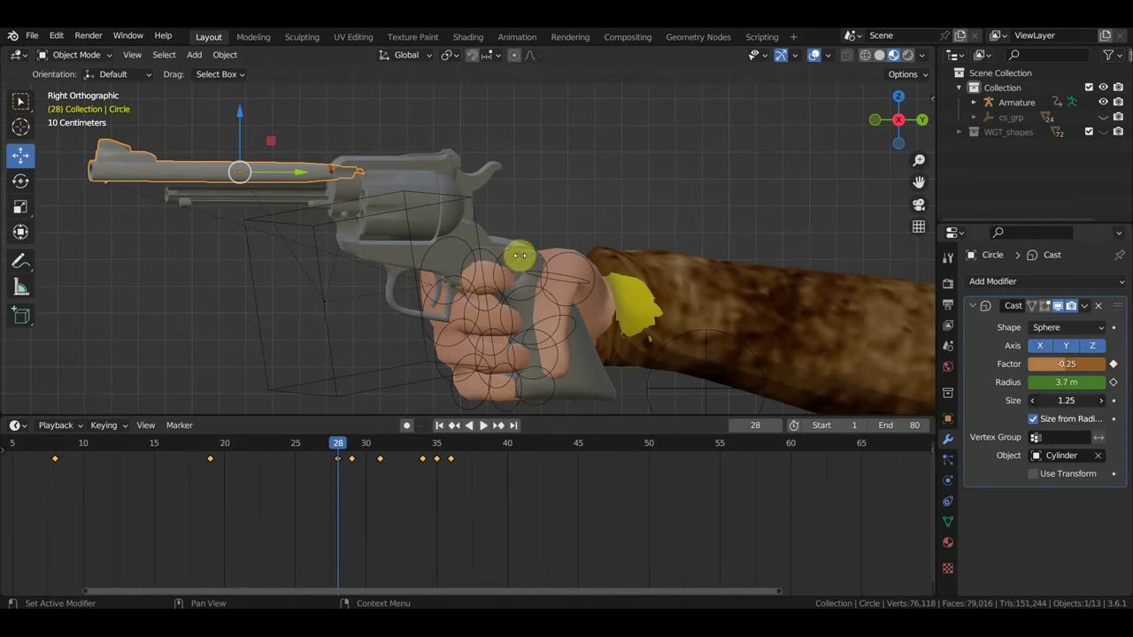
{"action": "left_click_drag", "start_coordinate": [1068, 383], "coordinate": [1067, 383]}
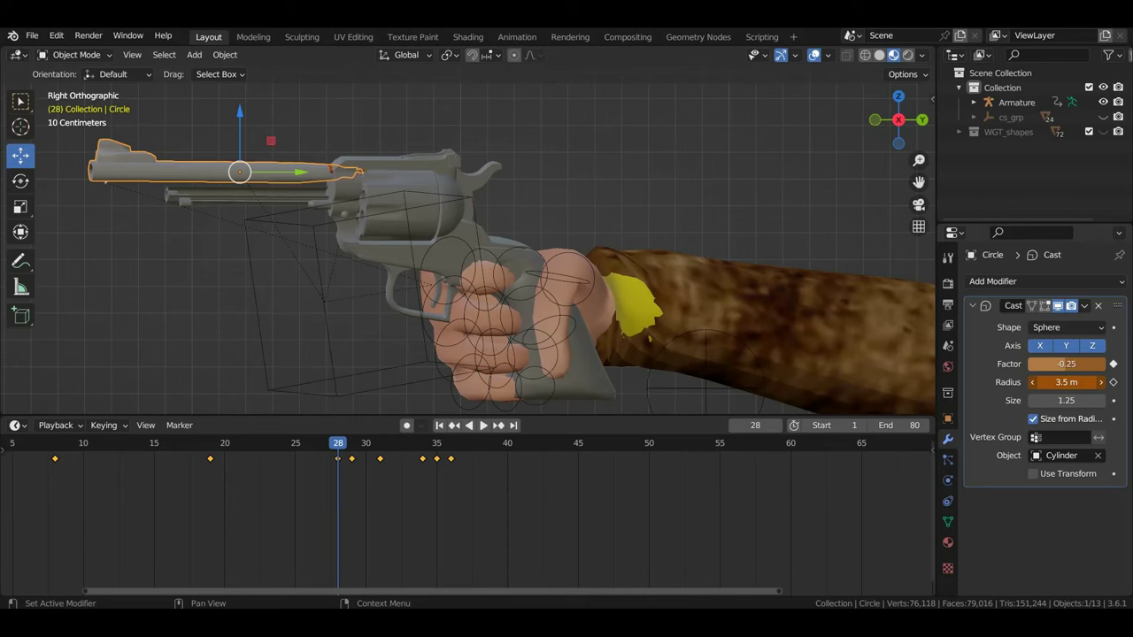
Step: Key the Cast radius at 0.15 m on frame 28 and preview the shot
{"action": "left_click_drag", "start_coordinate": [1067, 383], "coordinate": [1068, 383]}
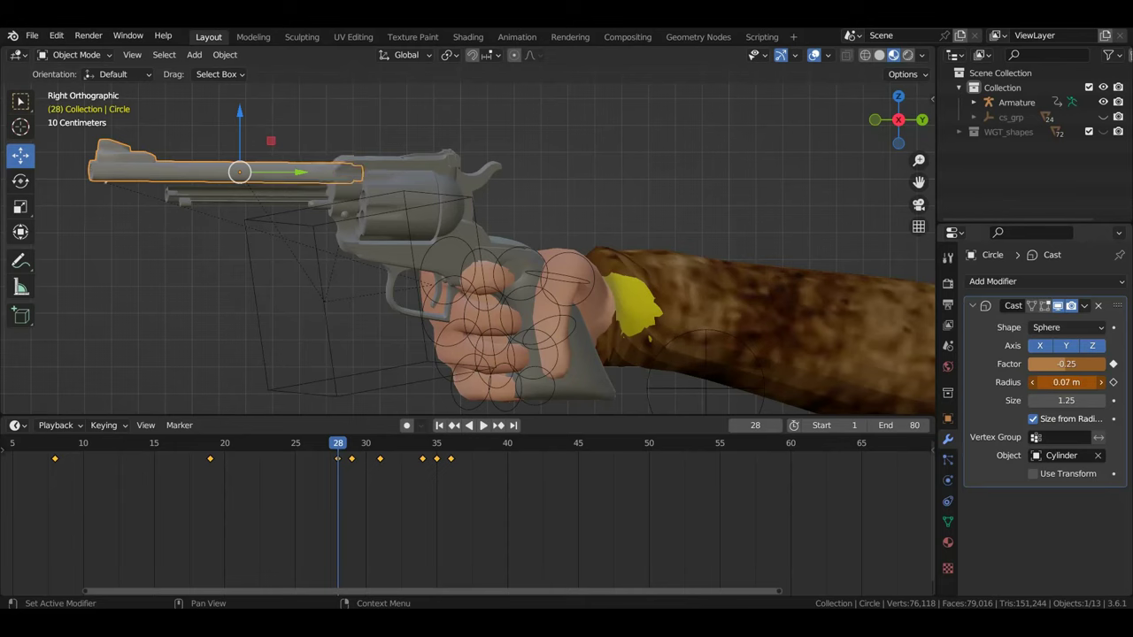
{"action": "left_click", "coordinate": [1113, 382]}
{"action": "key", "text": "space"}
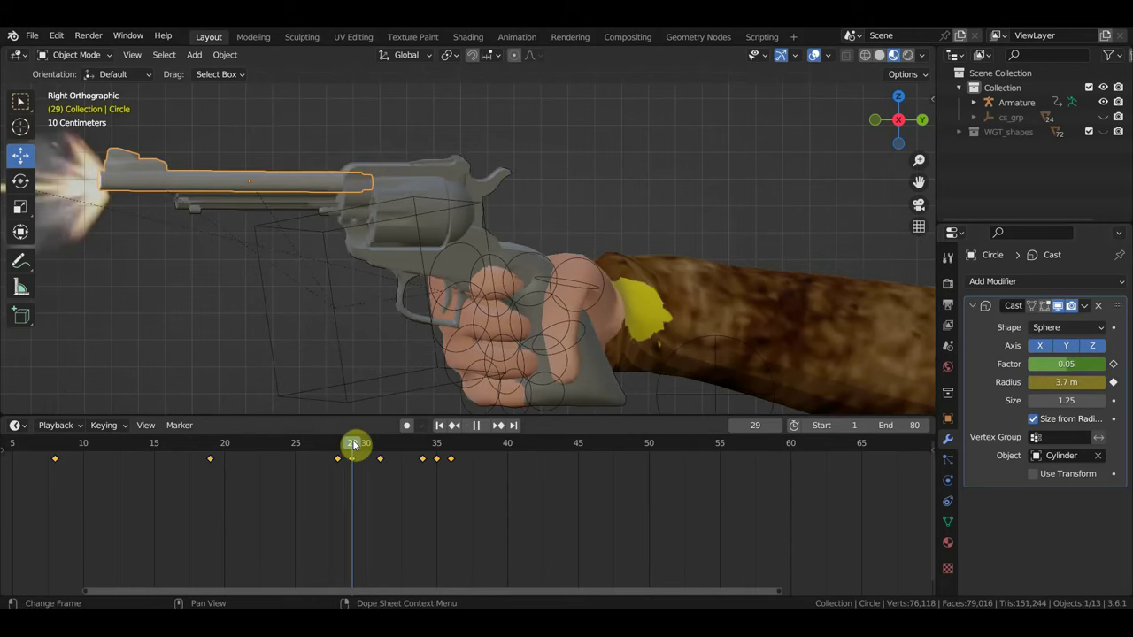
{"action": "left_click_drag", "start_coordinate": [350, 445], "coordinate": [349, 445]}
{"action": "key", "text": "space"}
{"action": "scroll", "coordinate": [416, 326], "scroll_direction": "down", "scroll_amount": 4}
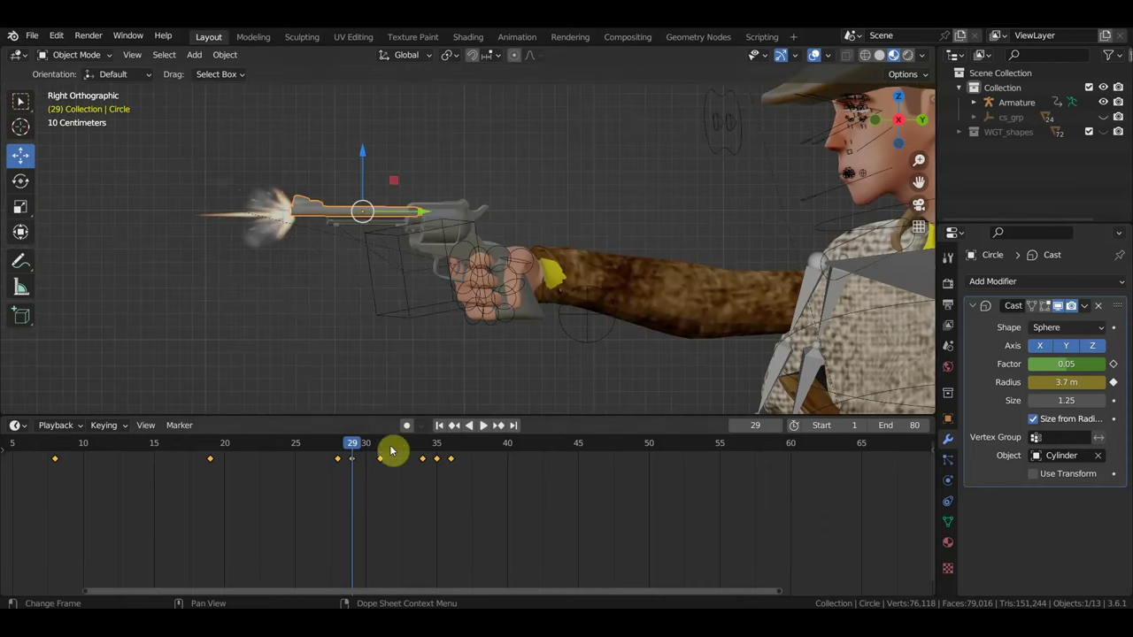
Step: Key the enlarged Cast radius of 6.4 m on frame 29
{"action": "key", "text": "space"}
{"action": "left_click_drag", "start_coordinate": [370, 447], "coordinate": [356, 452]}
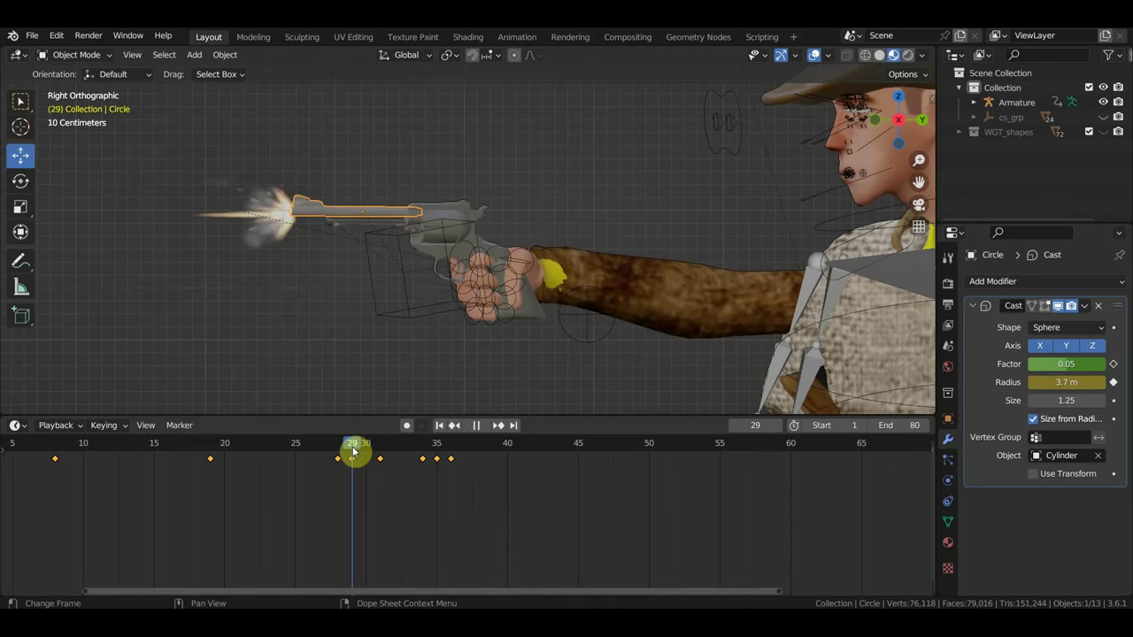
{"action": "key", "text": "space"}
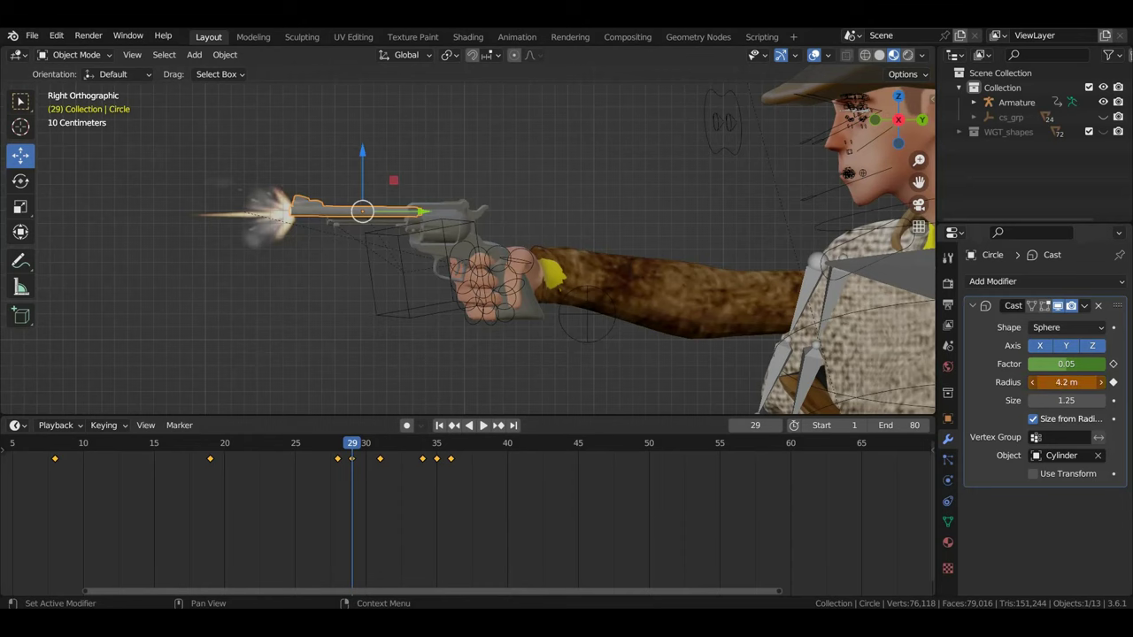
{"action": "left_click", "coordinate": [1113, 383]}
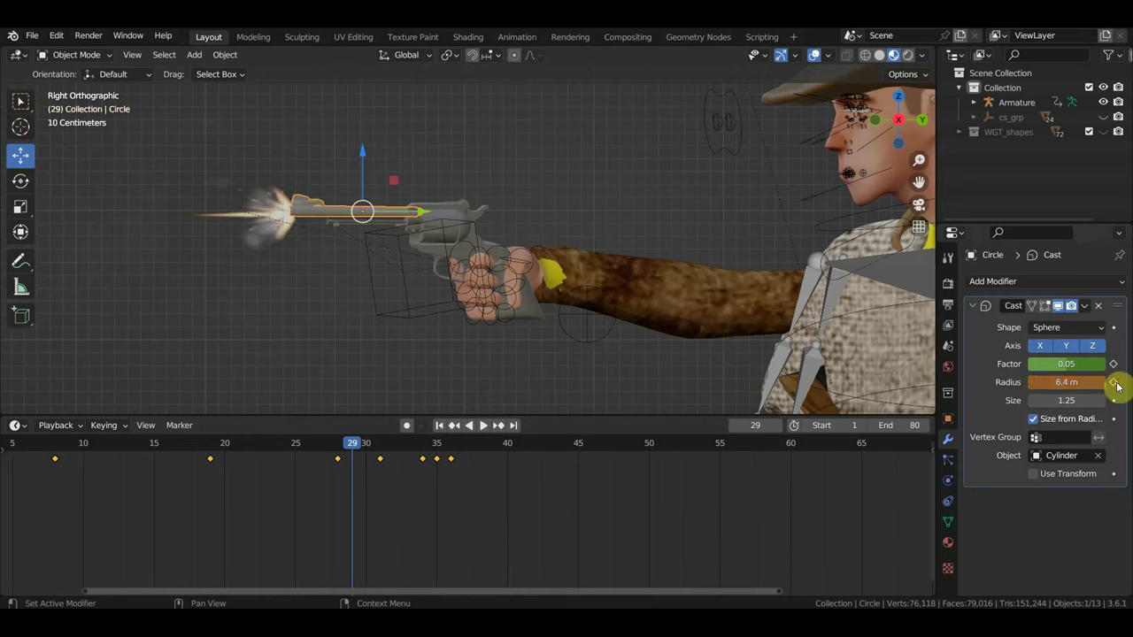
Step: Test a stronger Cast factor and replay the shot from frame 19
{"action": "mouse_move", "coordinate": [1067, 363]}
{"action": "left_mouse_down"}
{"action": "mouse_move", "coordinate": [1115, 363]}
{"action": "mouse_move", "coordinate": [1059, 363]}
{"action": "left_mouse_up"}
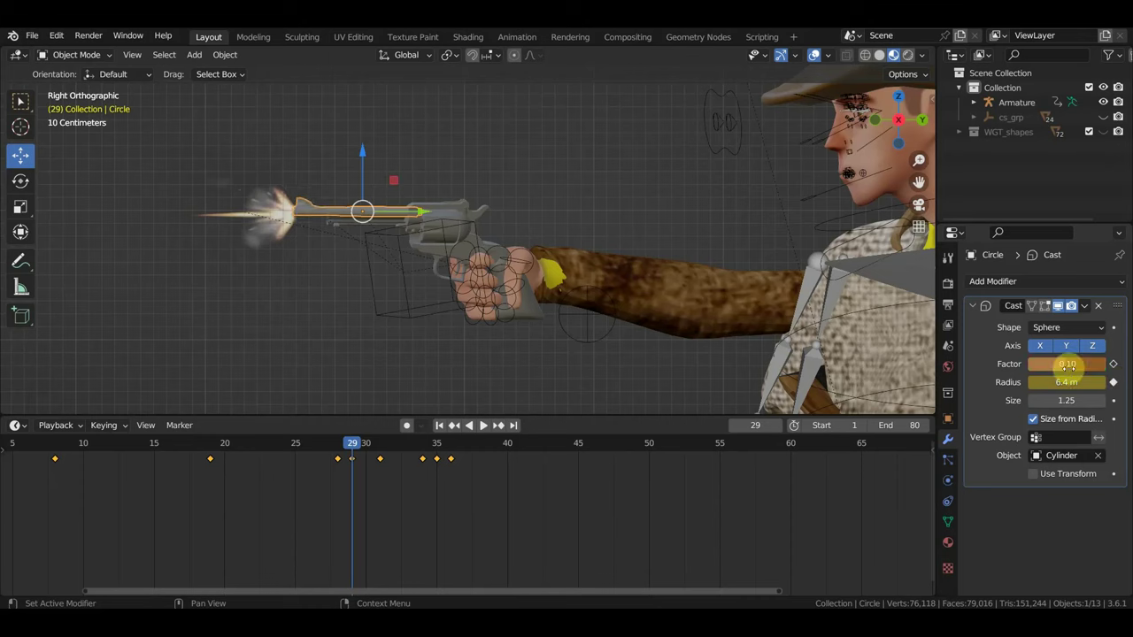
{"action": "mouse_move", "coordinate": [359, 445]}
{"action": "left_mouse_down"}
{"action": "mouse_move", "coordinate": [381, 451]}
{"action": "mouse_move", "coordinate": [182, 447]}
{"action": "mouse_move", "coordinate": [392, 447]}
{"action": "mouse_move", "coordinate": [416, 458]}
{"action": "mouse_move", "coordinate": [382, 456]}
{"action": "left_mouse_up"}
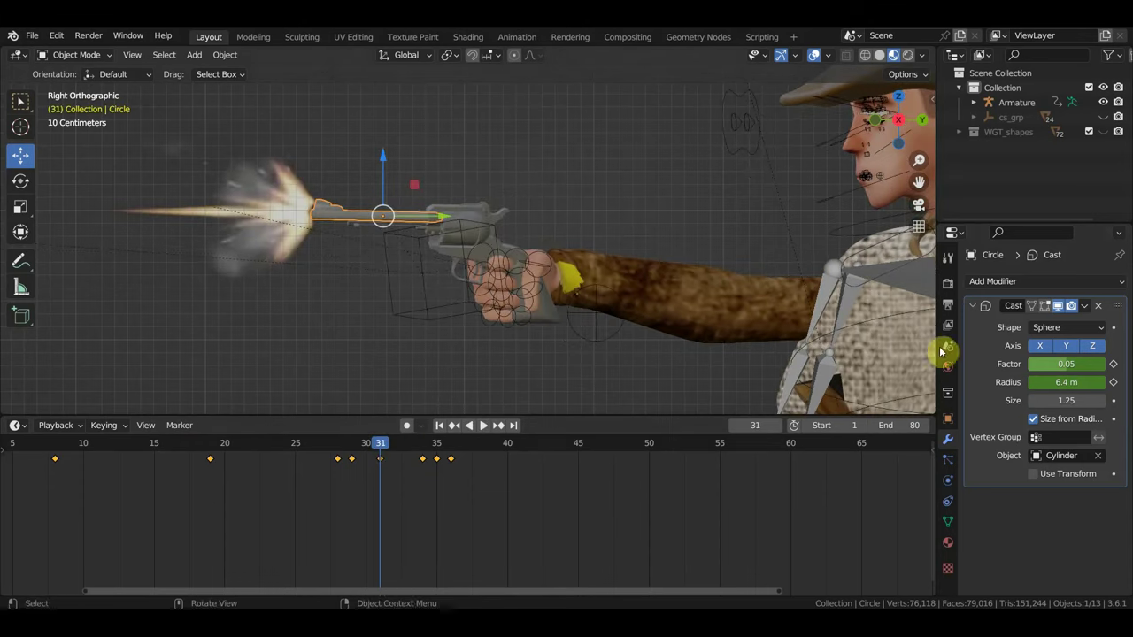
{"action": "scroll", "coordinate": [757, 304], "scroll_direction": "up", "scroll_amount": 3}
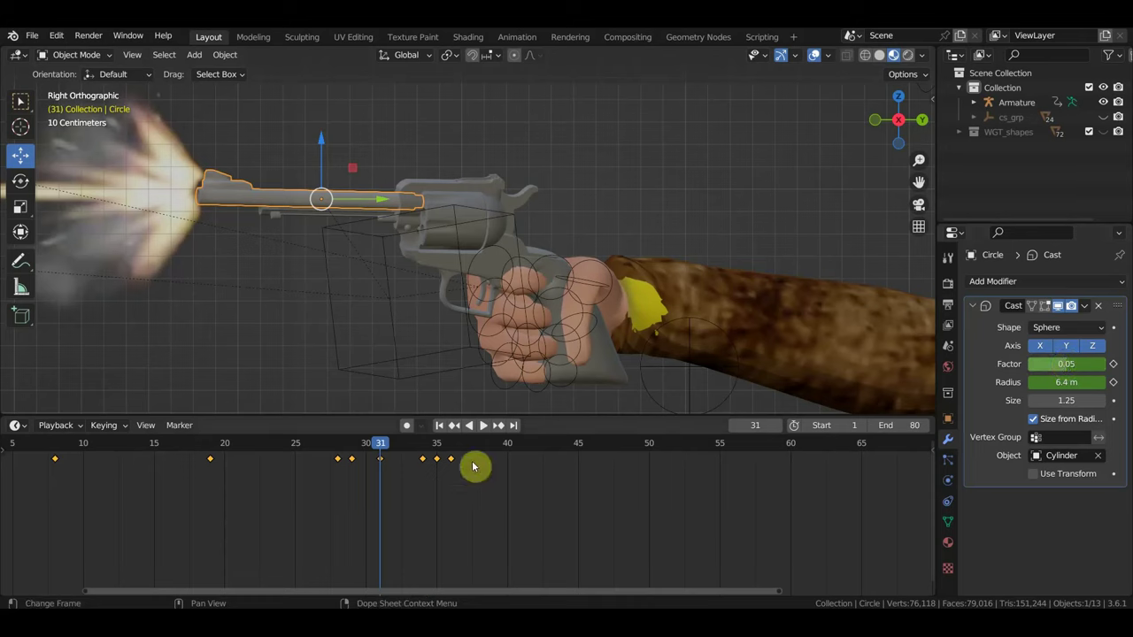
{"action": "left_click", "coordinate": [210, 443]}
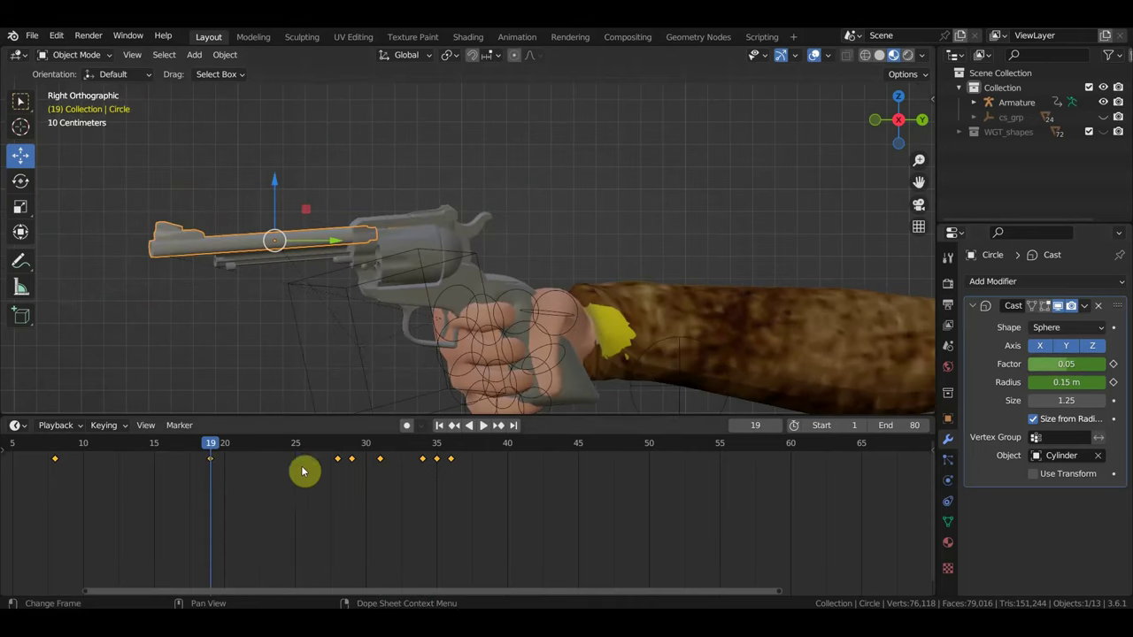
{"action": "key", "text": "space"}
{"action": "mouse_move", "coordinate": [297, 460]}
{"action": "left_mouse_down"}
{"action": "mouse_move", "coordinate": [354, 471]}
{"action": "mouse_move", "coordinate": [333, 473]}
{"action": "left_mouse_up"}
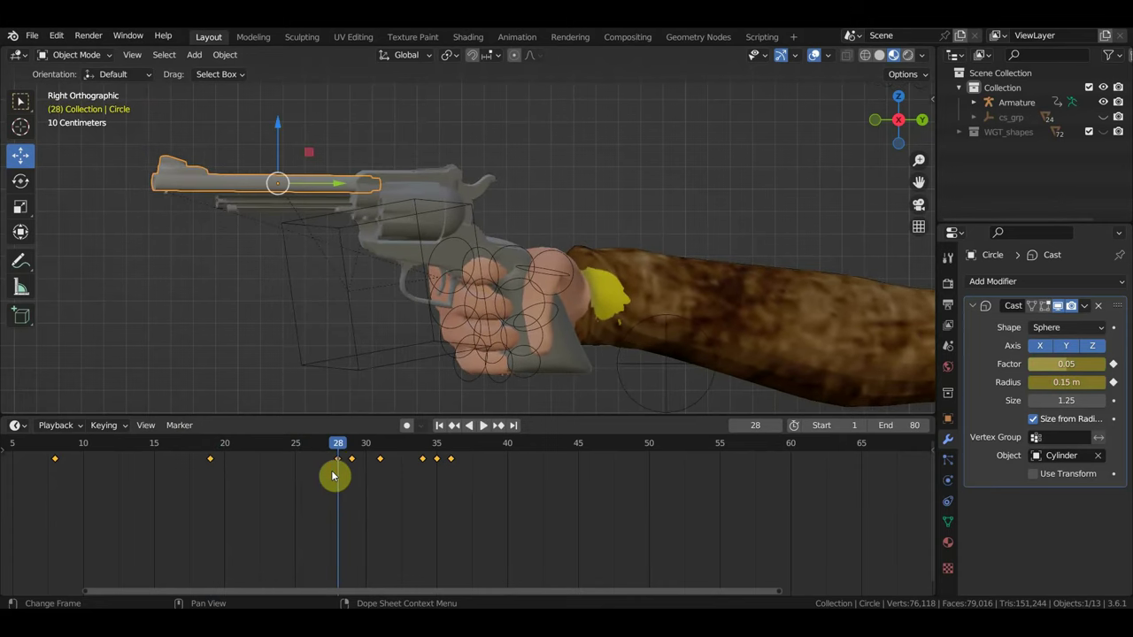
Step: In wireframe view, widen the Cast radius to 0.45 m and toggle Size from Radius off and on
{"action": "left_click", "coordinate": [864, 54]}
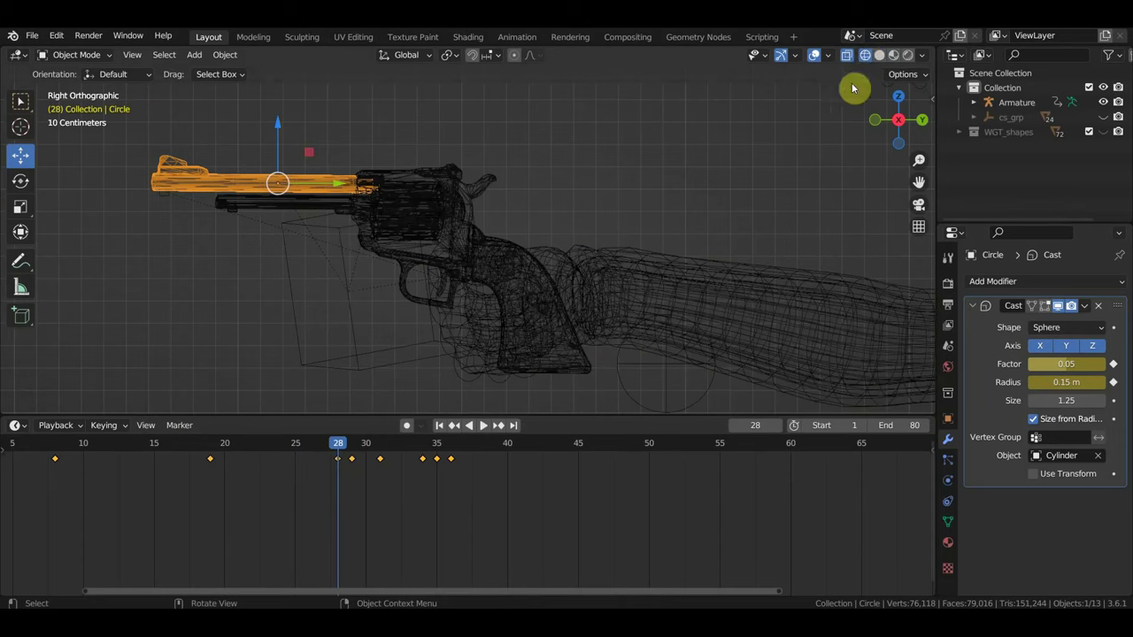
{"action": "left_click", "coordinate": [1062, 370]}
{"action": "type", "text": "0.41"}
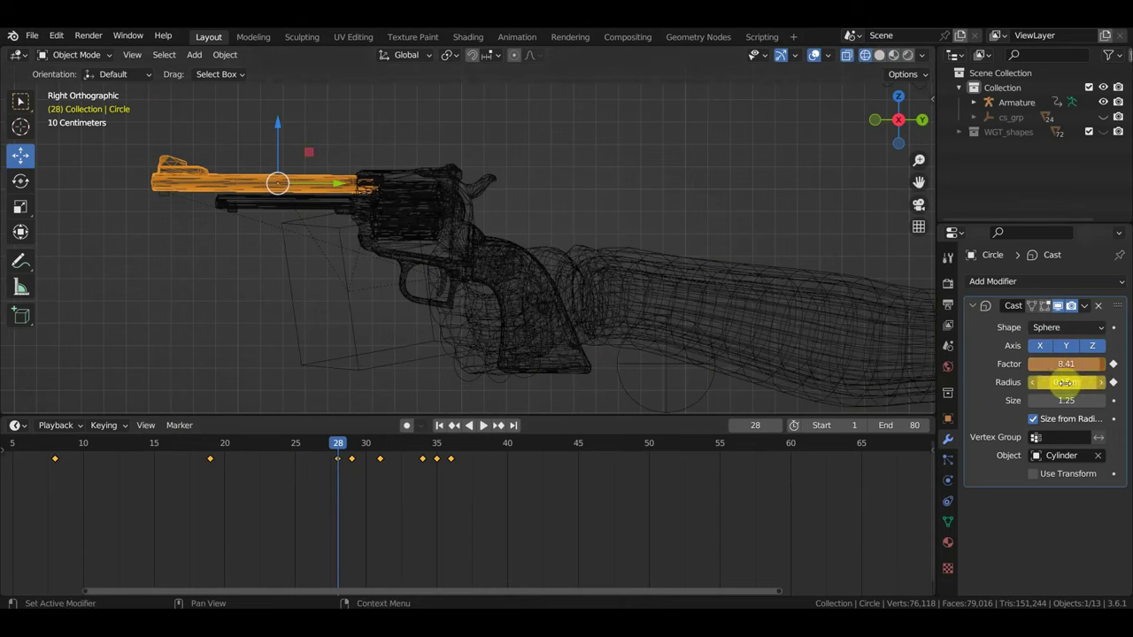
{"action": "left_click_drag", "start_coordinate": [1067, 383], "coordinate": [1094, 382]}
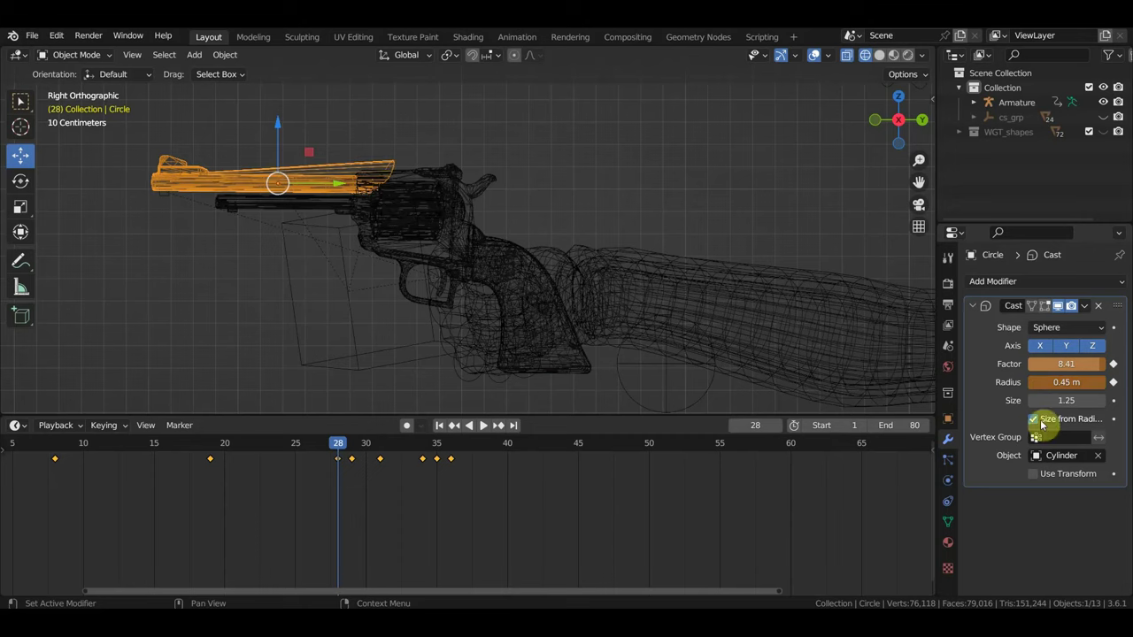
{"action": "left_click", "coordinate": [1034, 420]}
{"action": "left_click", "coordinate": [1033, 422]}
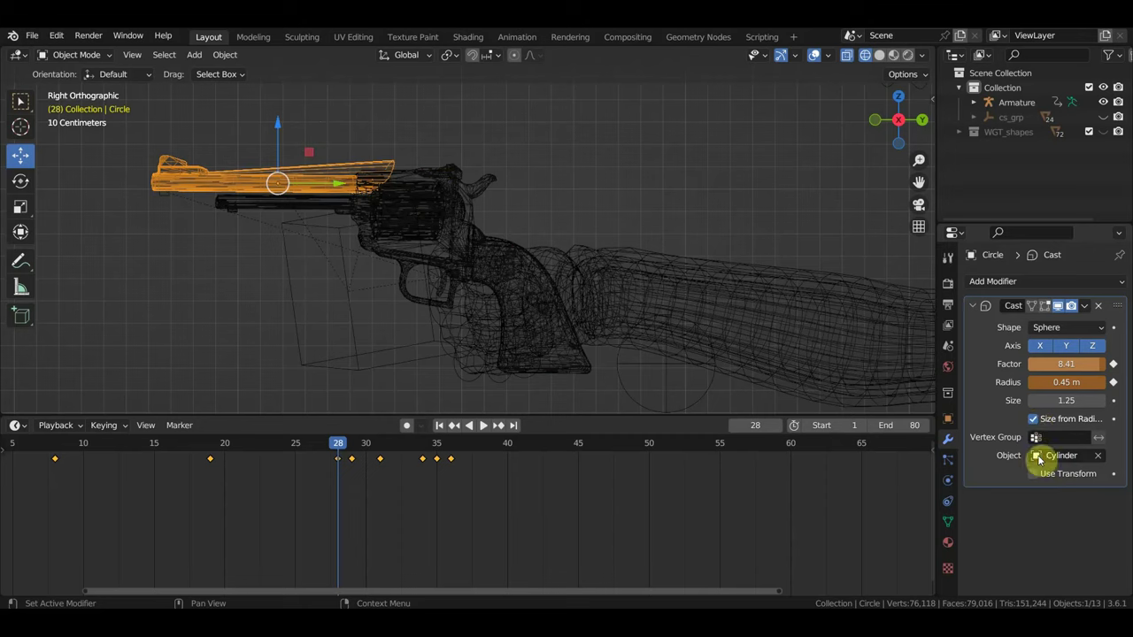
Step: Set the Cast shape to Cylinder, check frame 33, and return to Solid shading
{"action": "left_click", "coordinate": [1070, 327]}
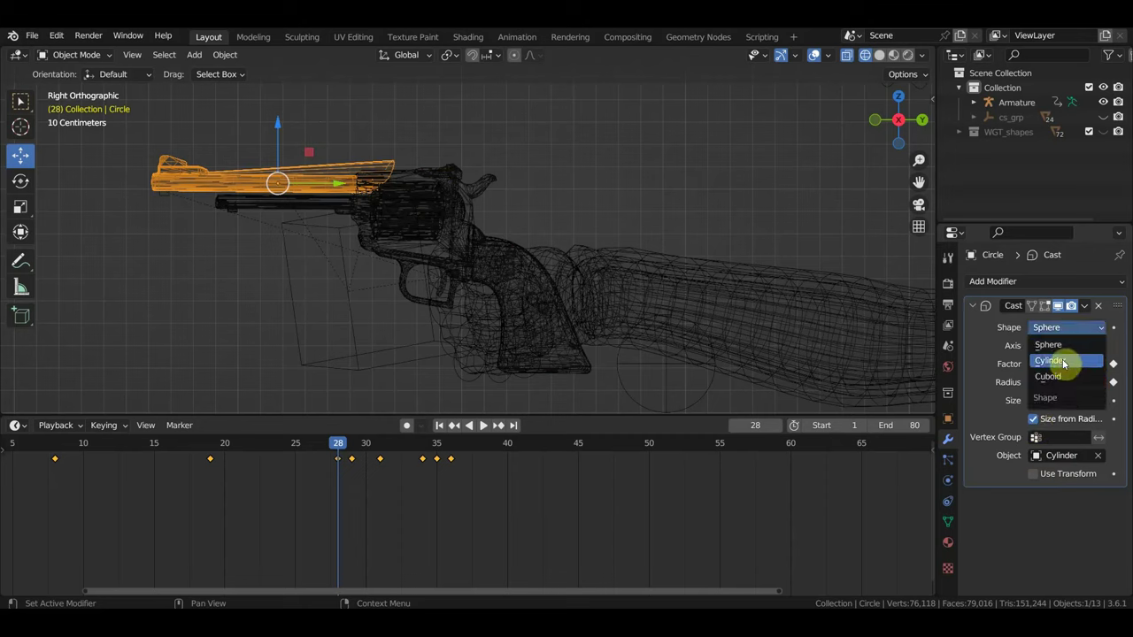
{"action": "left_click", "coordinate": [1064, 362]}
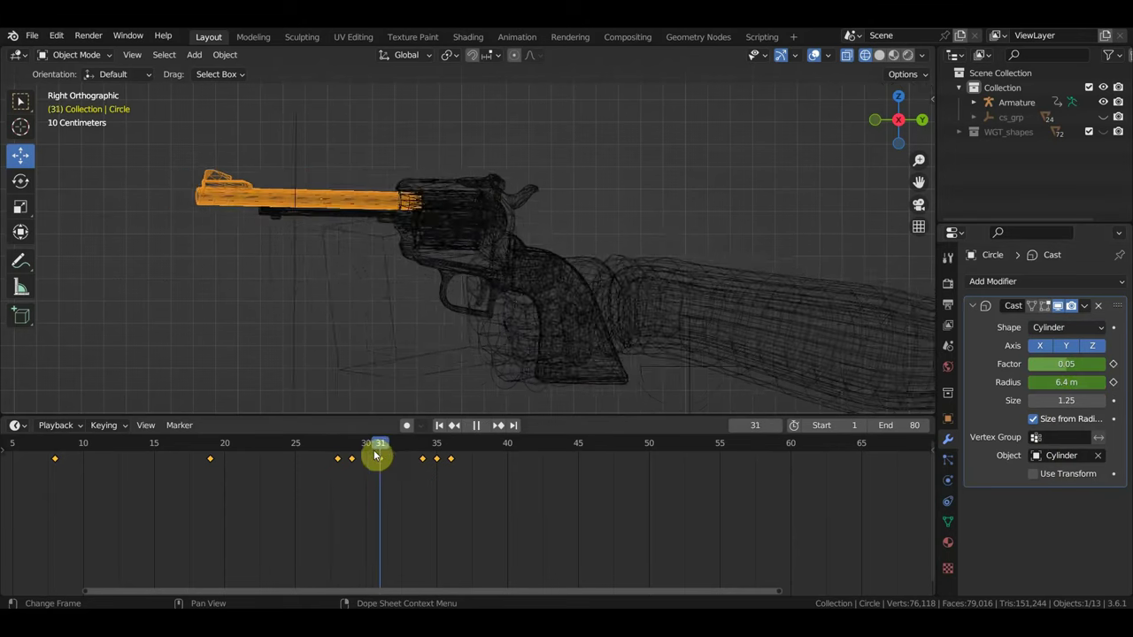
{"action": "mouse_move", "coordinate": [343, 450]}
{"action": "left_mouse_down"}
{"action": "mouse_move", "coordinate": [409, 460]}
{"action": "mouse_move", "coordinate": [354, 458]}
{"action": "left_mouse_up"}
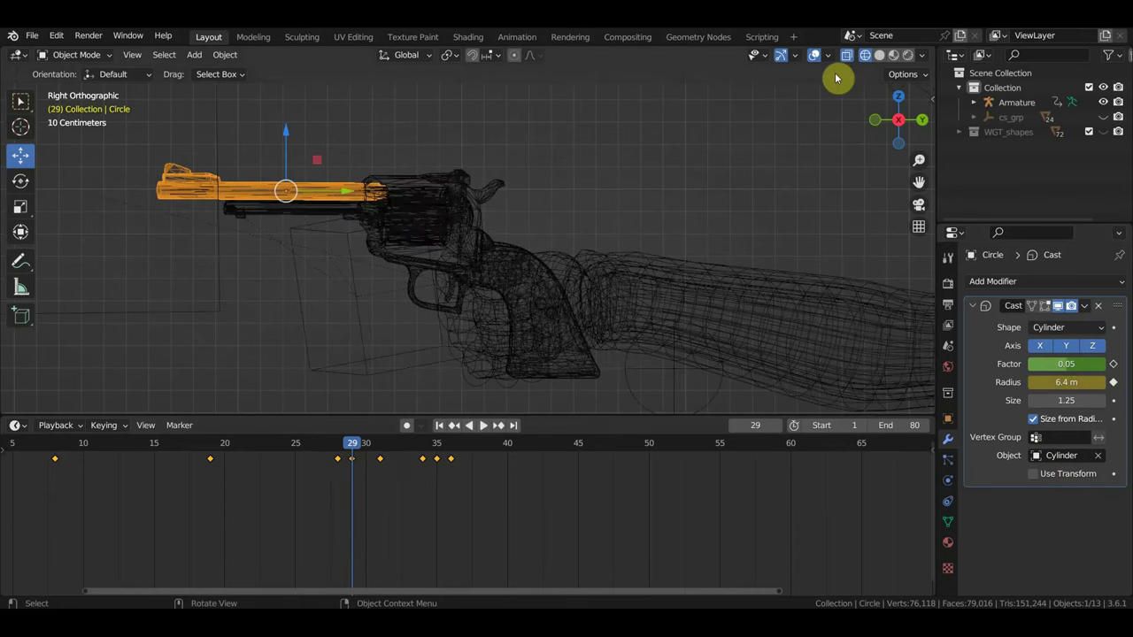
{"action": "left_click", "coordinate": [880, 55]}
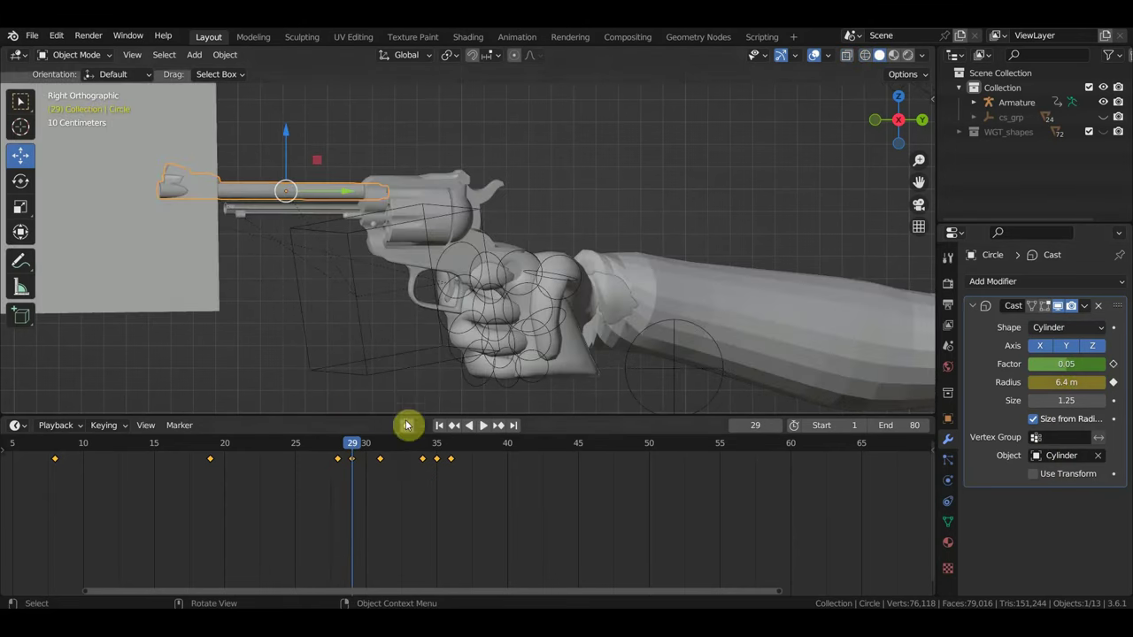
Step: Play the shot from frame 27, try the Cuboid Cast shape, then revert to Sphere
{"action": "left_click", "coordinate": [326, 447]}
{"action": "key", "text": "space"}
{"action": "left_click_drag", "start_coordinate": [325, 447], "coordinate": [409, 459]}
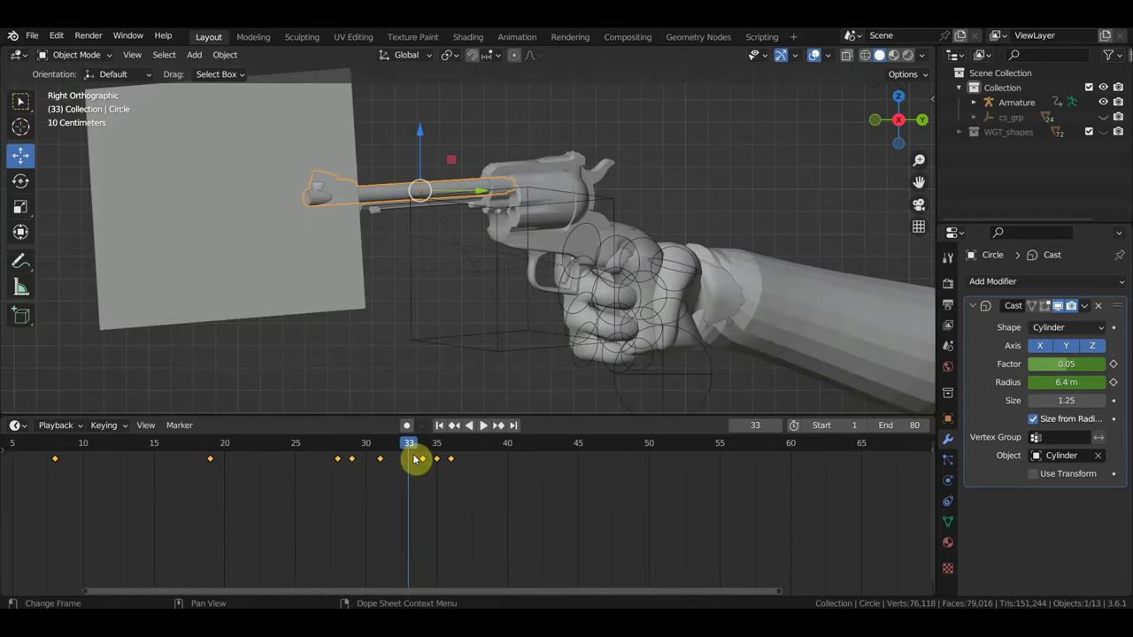
{"action": "left_click", "coordinate": [1062, 327]}
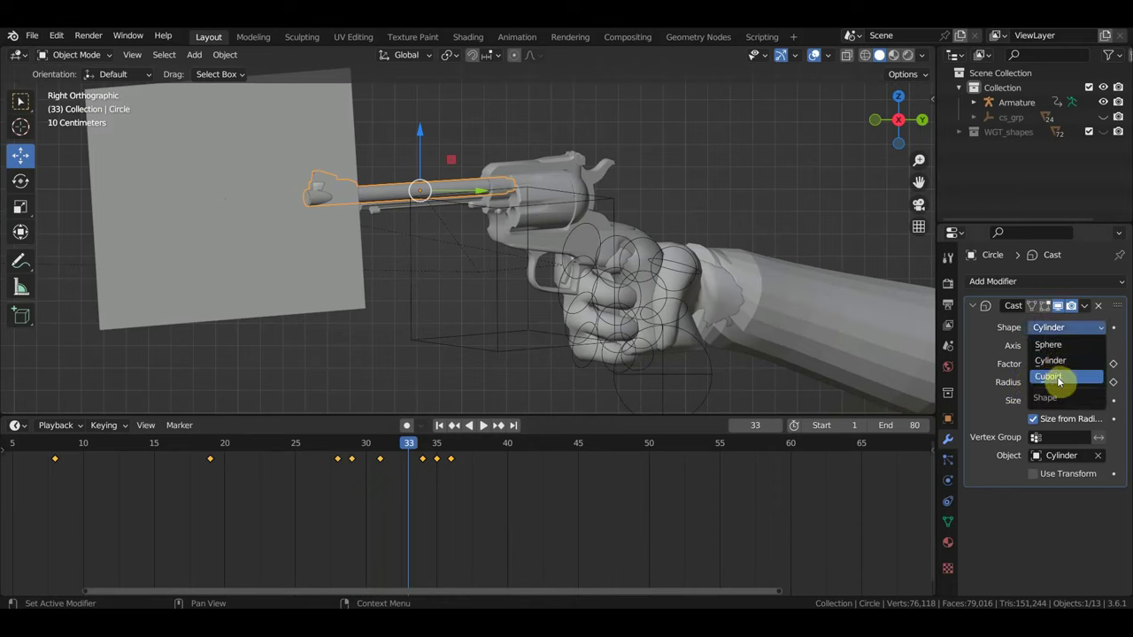
{"action": "left_click", "coordinate": [1058, 376]}
{"action": "left_click", "coordinate": [1067, 326]}
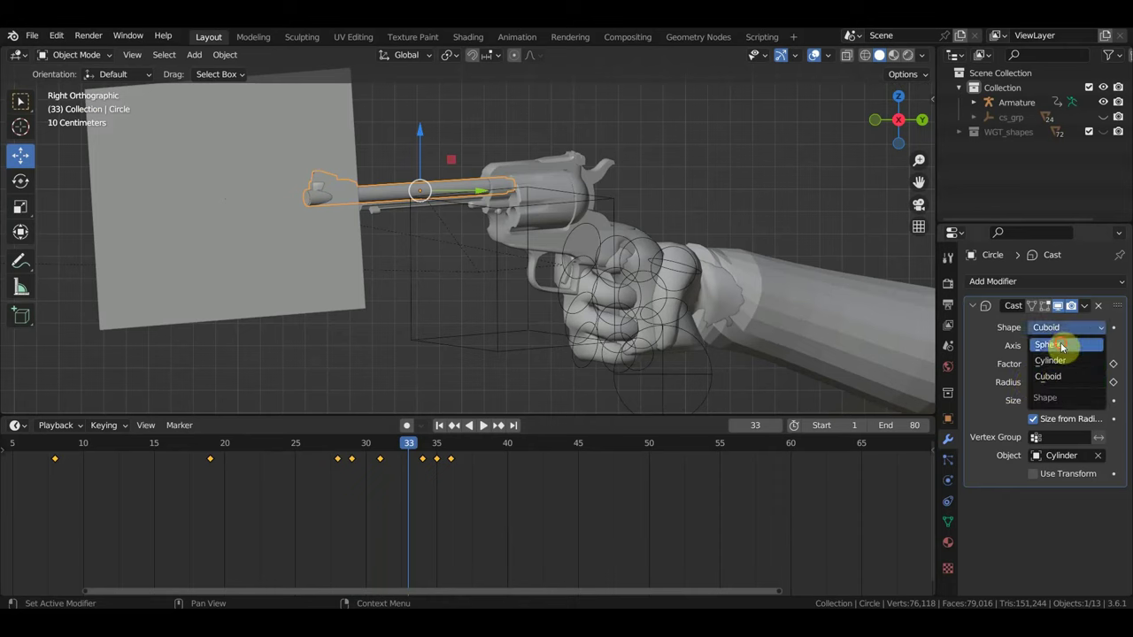
{"action": "left_click", "coordinate": [1054, 345]}
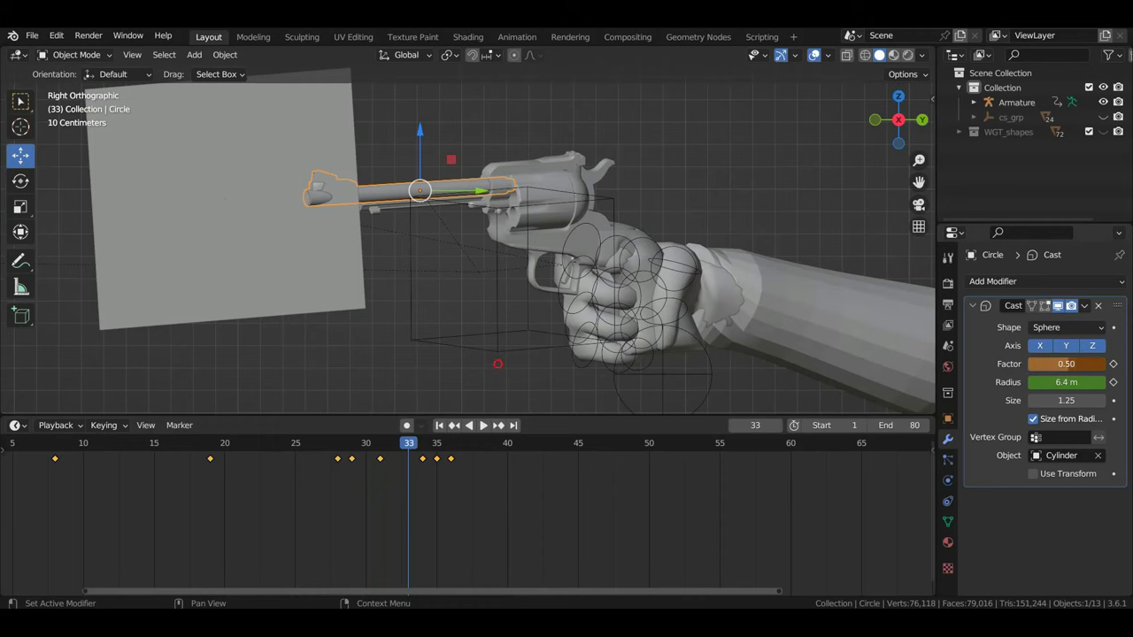
{"action": "mouse_move", "coordinate": [407, 449]}
{"action": "left_mouse_down"}
{"action": "mouse_move", "coordinate": [220, 445]}
{"action": "mouse_move", "coordinate": [372, 479]}
{"action": "left_mouse_up"}
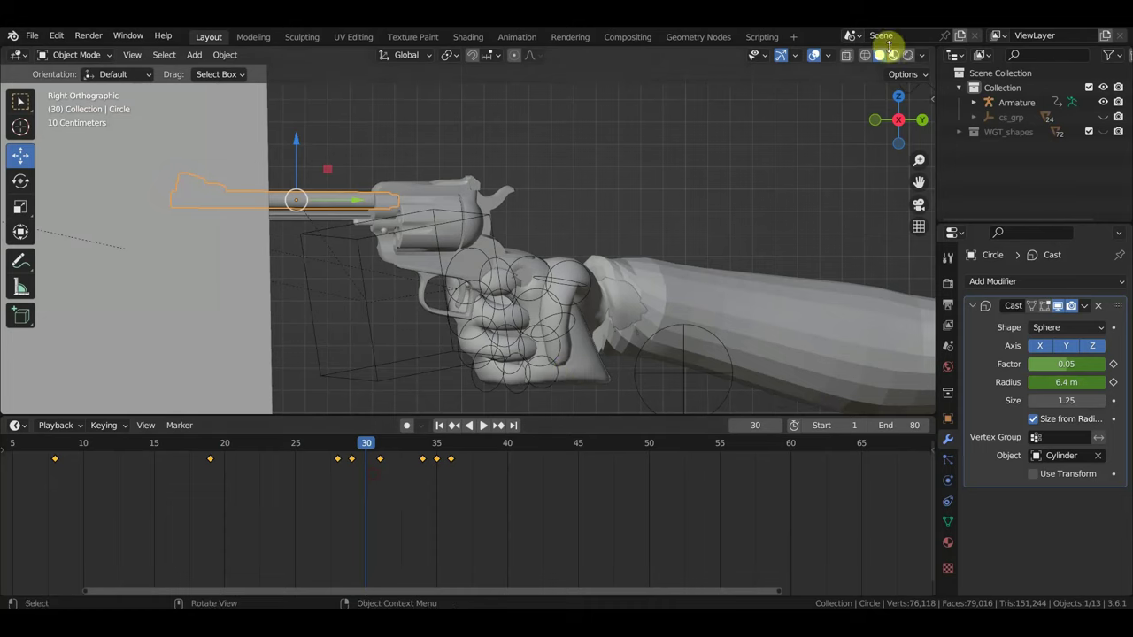
Step: In Material Preview, raise the Cast factor and check the bulge across frames 29–32
{"action": "left_click", "coordinate": [894, 54]}
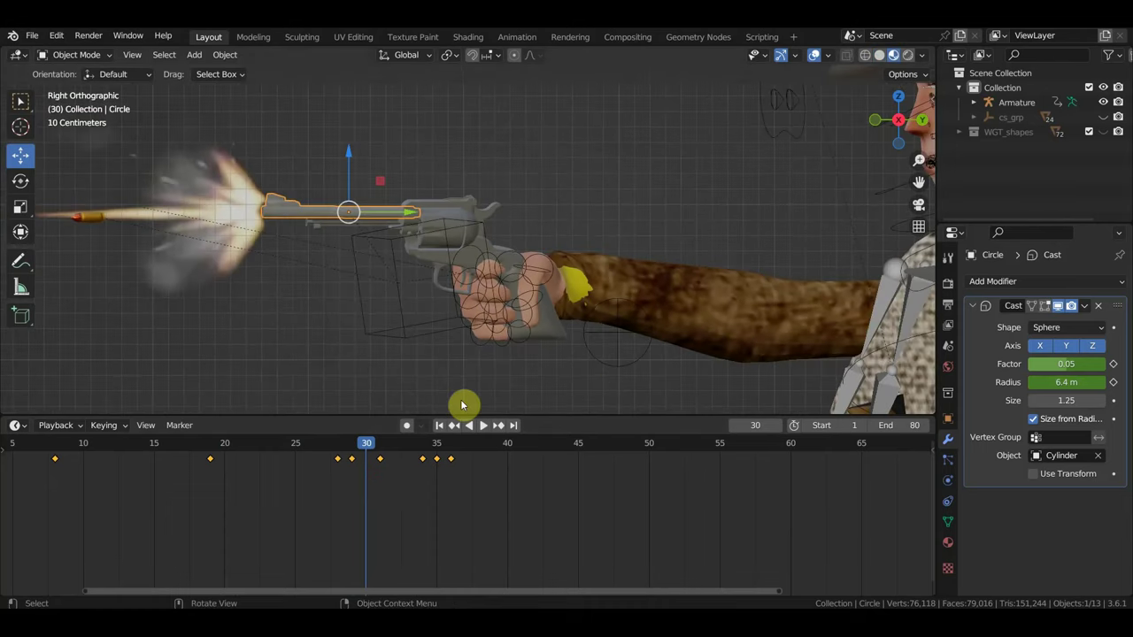
{"action": "left_click_drag", "start_coordinate": [373, 453], "coordinate": [408, 456]}
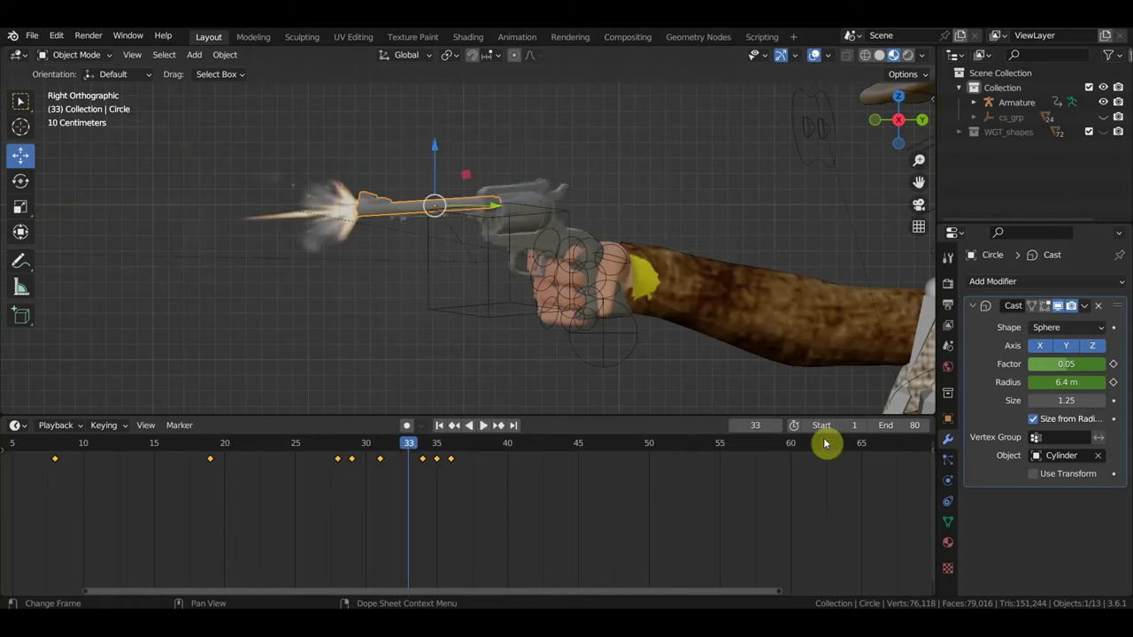
{"action": "mouse_move", "coordinate": [410, 445]}
{"action": "left_mouse_down"}
{"action": "mouse_move", "coordinate": [319, 445]}
{"action": "mouse_move", "coordinate": [363, 454]}
{"action": "left_mouse_up"}
{"action": "left_click", "coordinate": [1064, 381]}
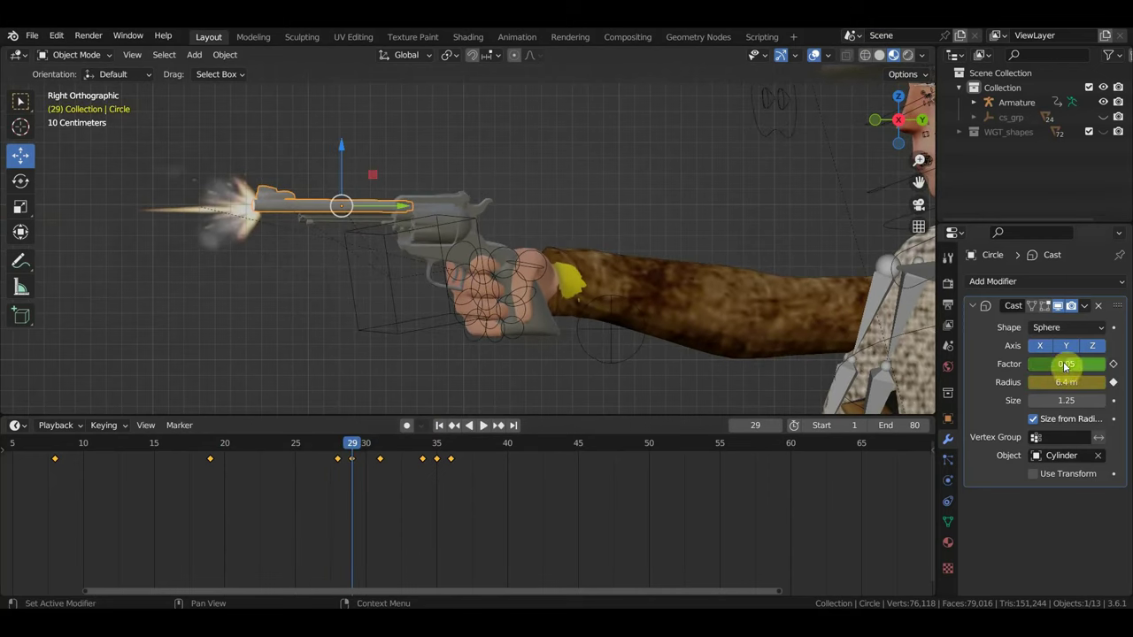
{"action": "mouse_move", "coordinate": [1066, 363]}
{"action": "left_mouse_down"}
{"action": "mouse_move", "coordinate": [1079, 364]}
{"action": "mouse_move", "coordinate": [1058, 363]}
{"action": "mouse_move", "coordinate": [1085, 382]}
{"action": "mouse_move", "coordinate": [1044, 364]}
{"action": "mouse_move", "coordinate": [1087, 363]}
{"action": "mouse_move", "coordinate": [1045, 364]}
{"action": "mouse_move", "coordinate": [1087, 364]}
{"action": "mouse_move", "coordinate": [1081, 382]}
{"action": "left_mouse_up"}
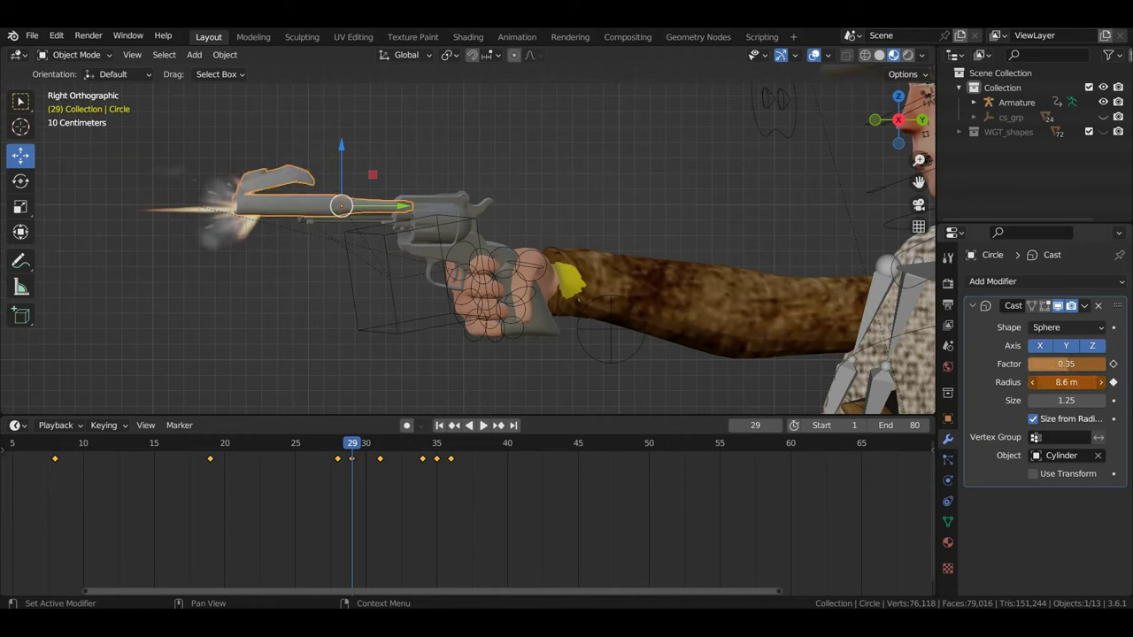
{"action": "left_click_drag", "start_coordinate": [354, 448], "coordinate": [408, 455]}
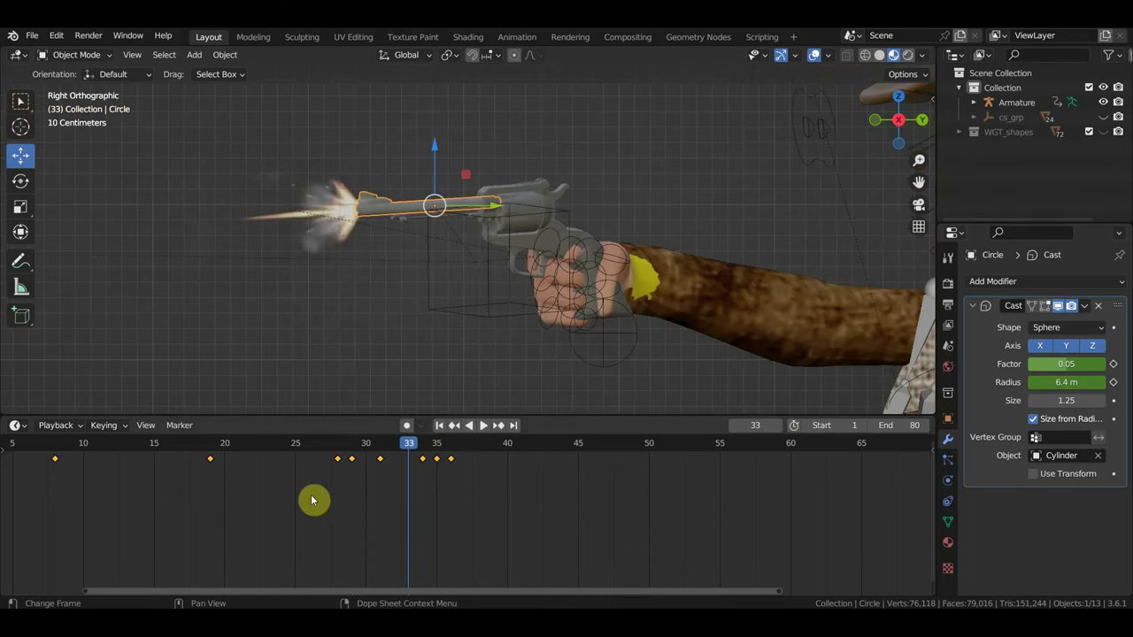
{"action": "left_click_drag", "start_coordinate": [363, 454], "coordinate": [353, 449]}
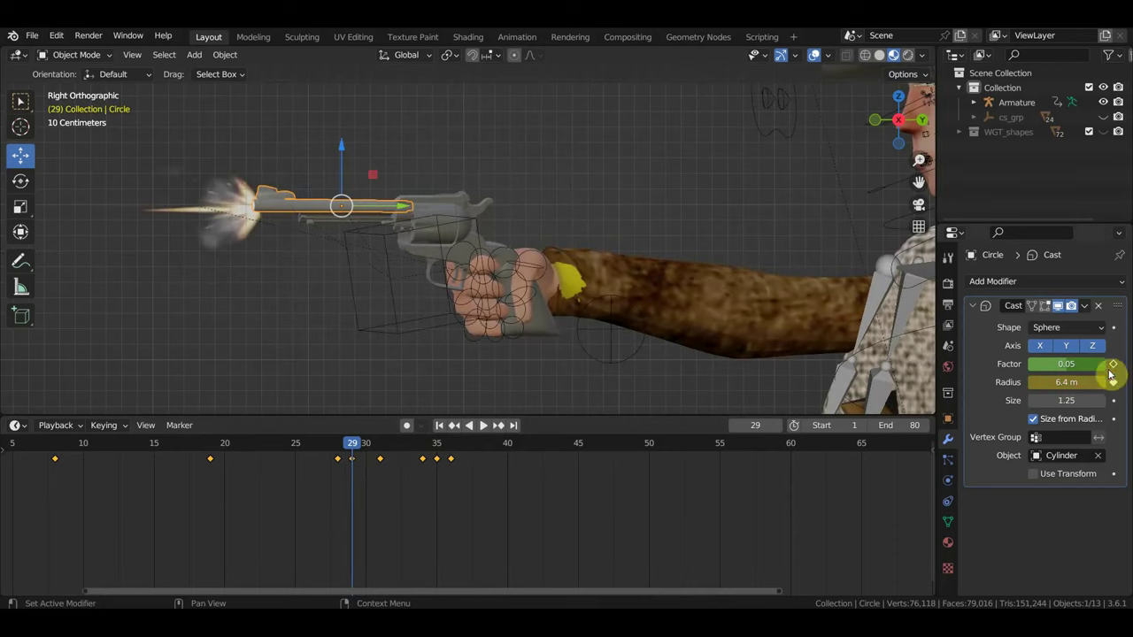
Step: Clear the keyframes from the Cast bulge settings at frame 28 and replay the shot
{"action": "left_click", "coordinate": [339, 451]}
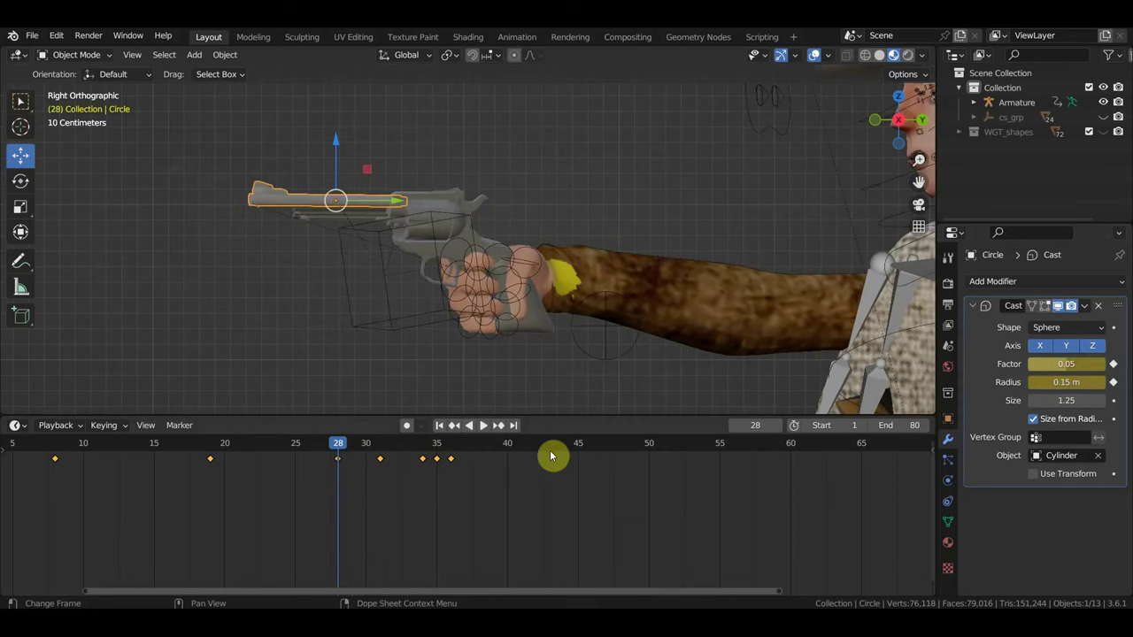
{"action": "left_click", "coordinate": [1115, 383]}
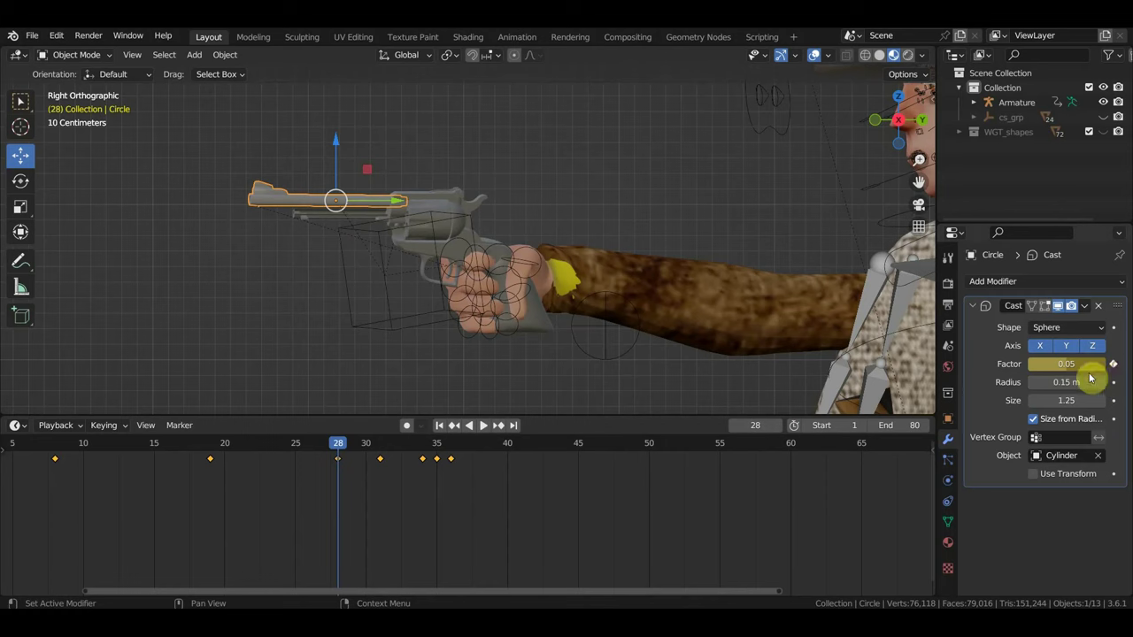
{"action": "key", "text": "space"}
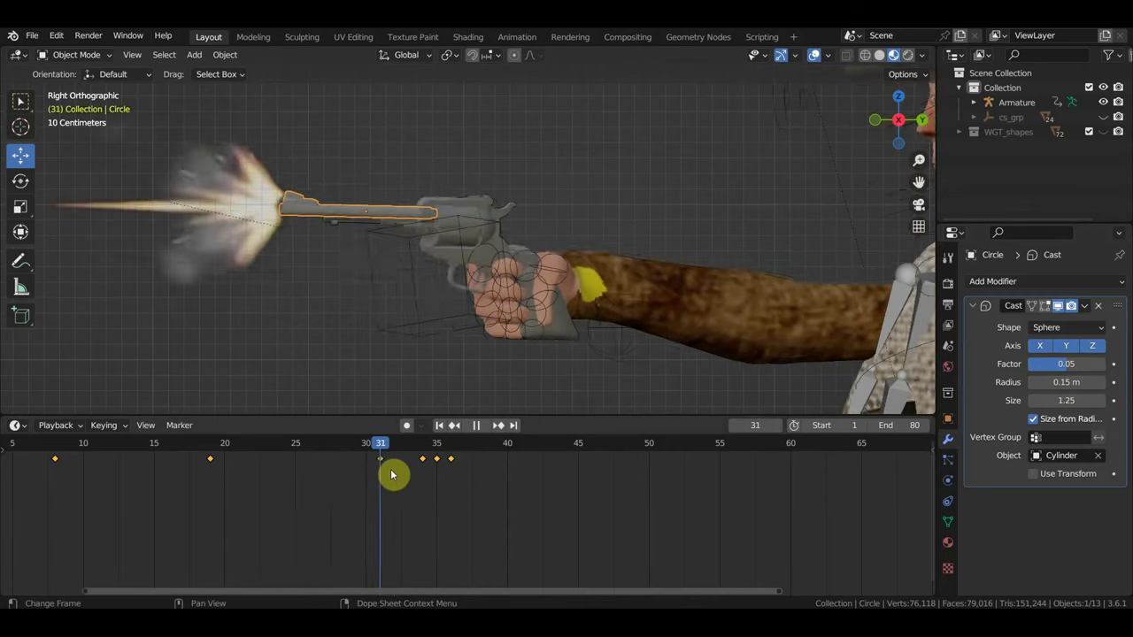
{"action": "key", "text": "space"}
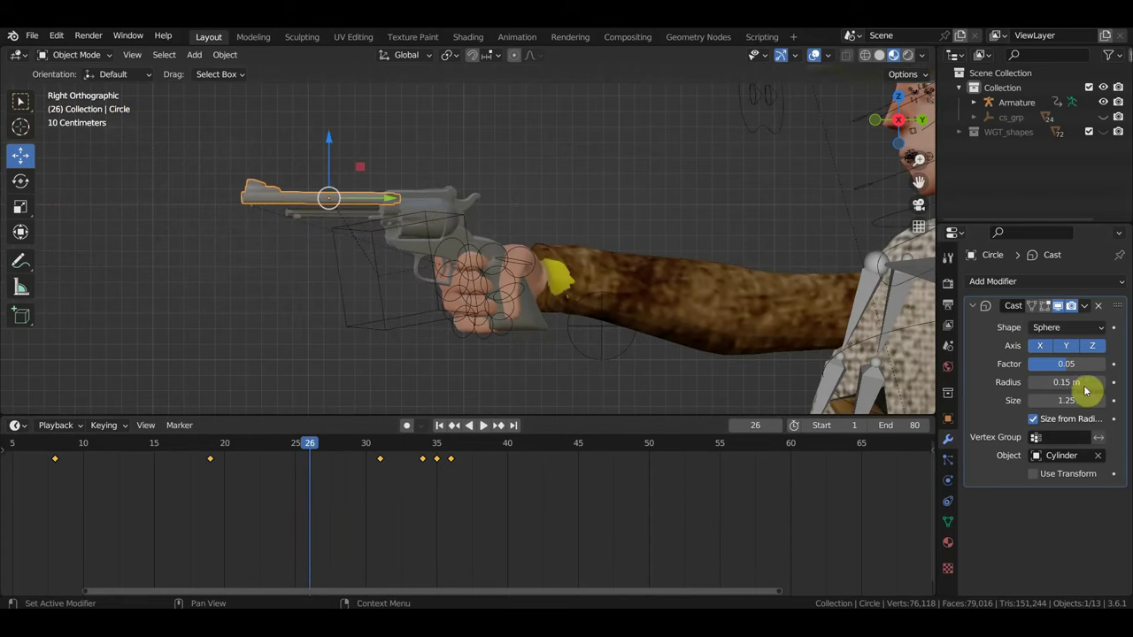
Step: Set the Cast Factor to 0.20 and Radius to 22 m, then preview at frame 29
{"action": "left_click", "coordinate": [1066, 364]}
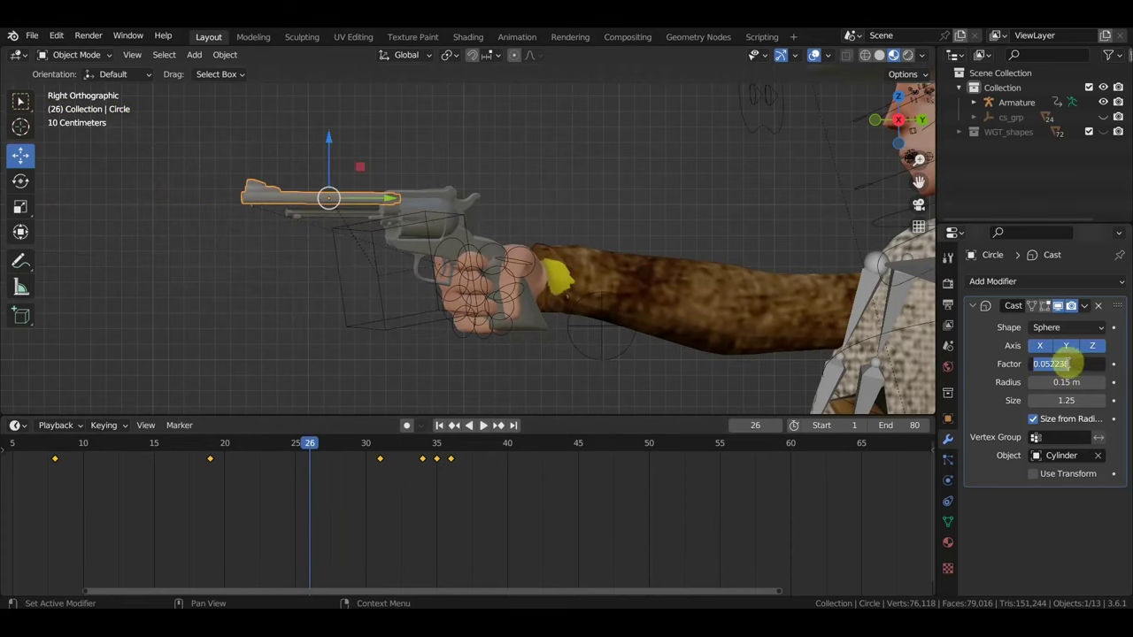
{"action": "left_click", "coordinate": [1053, 364]}
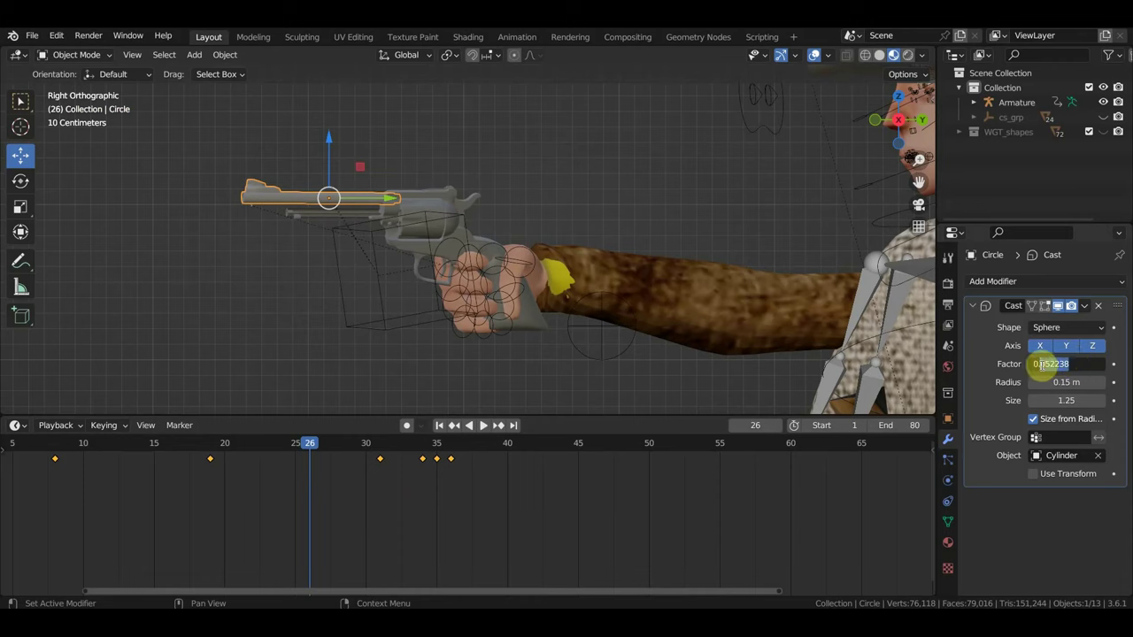
{"action": "type", "text": "0.2"}
{"action": "key", "text": "Return"}
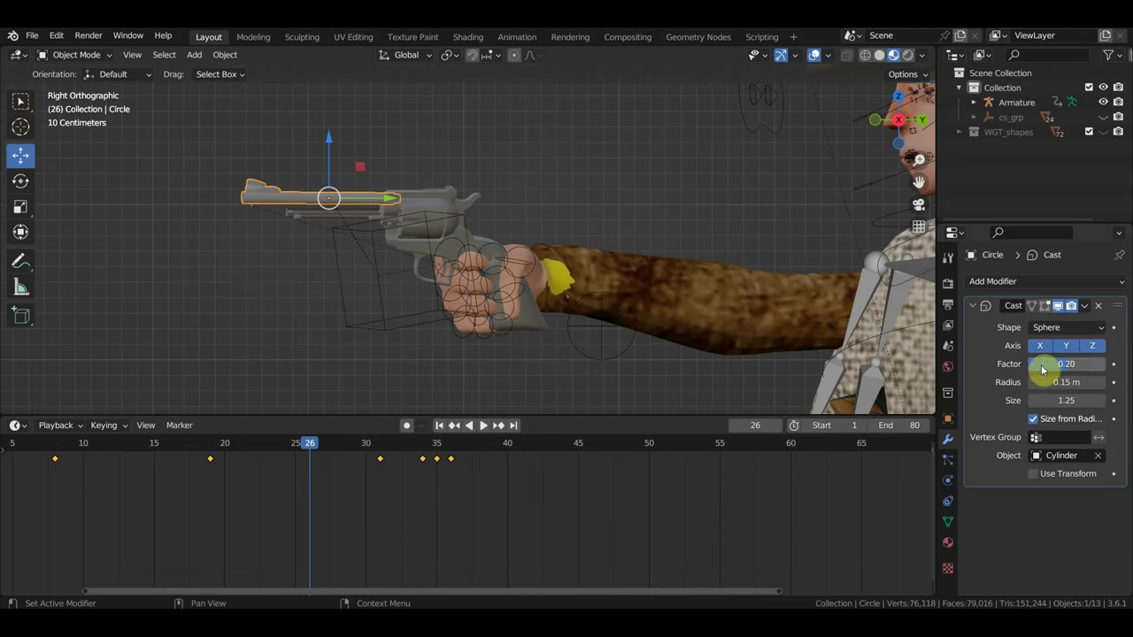
{"action": "left_click", "coordinate": [1068, 382]}
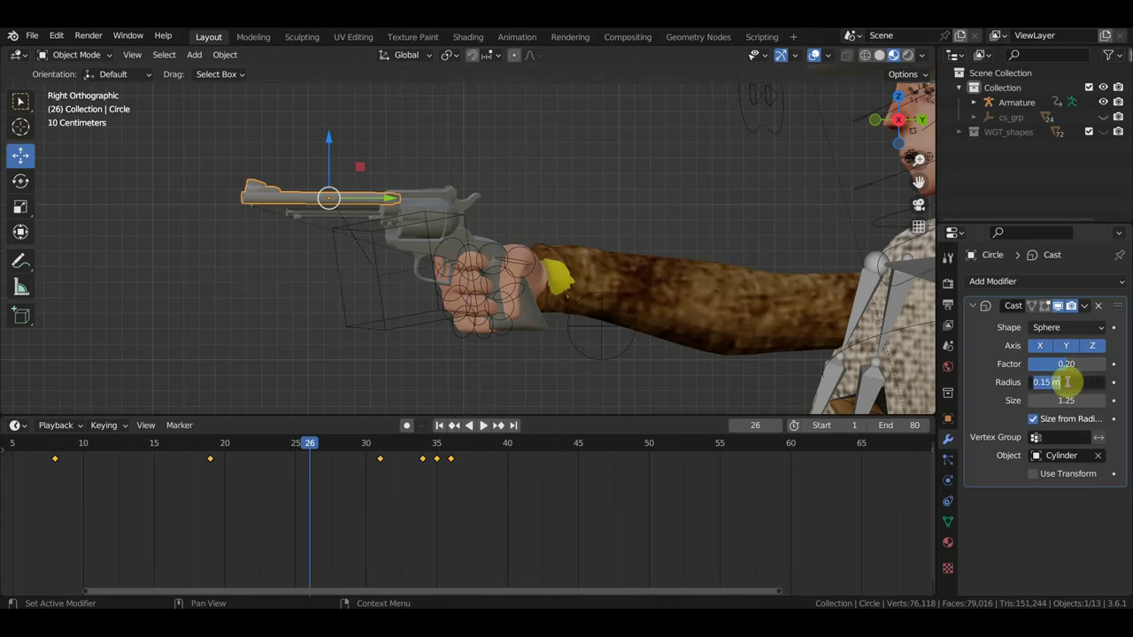
{"action": "type", "text": "22"}
{"action": "key", "text": "Return"}
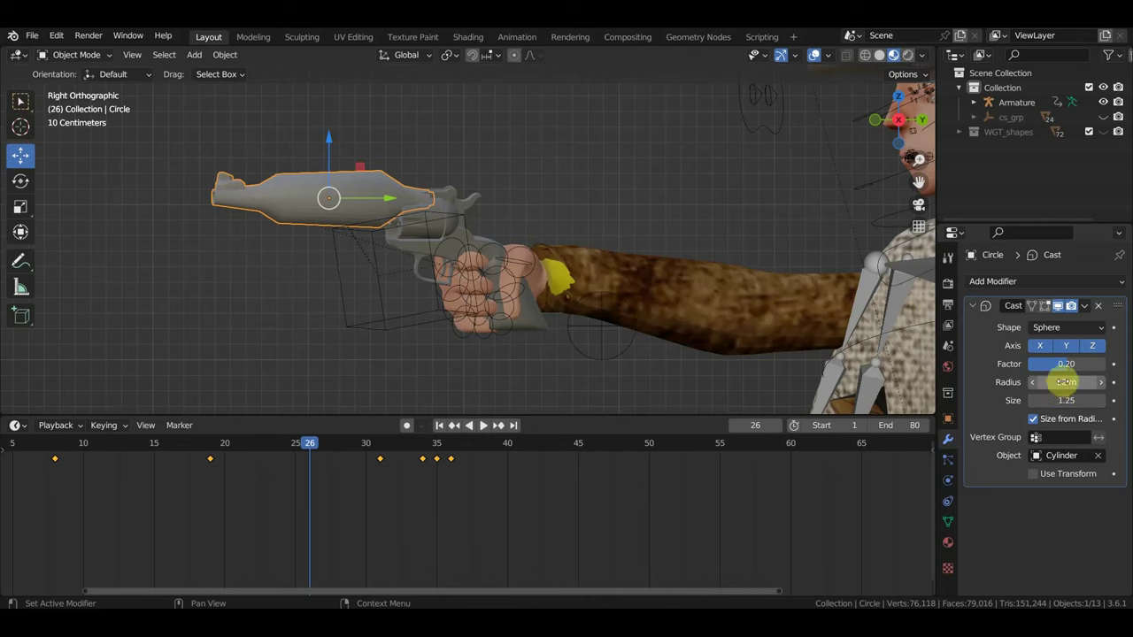
{"action": "key", "text": "space"}
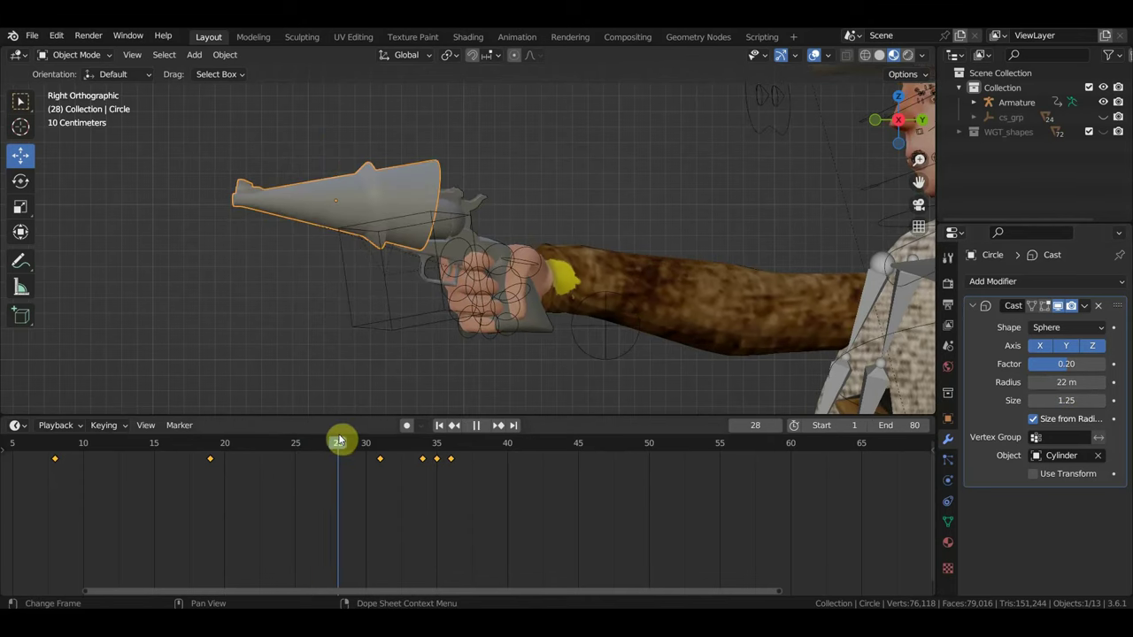
{"action": "mouse_move", "coordinate": [339, 440]}
{"action": "left_mouse_down"}
{"action": "mouse_move", "coordinate": [352, 442]}
{"action": "mouse_move", "coordinate": [307, 449]}
{"action": "left_mouse_up"}
{"action": "key", "text": "space"}
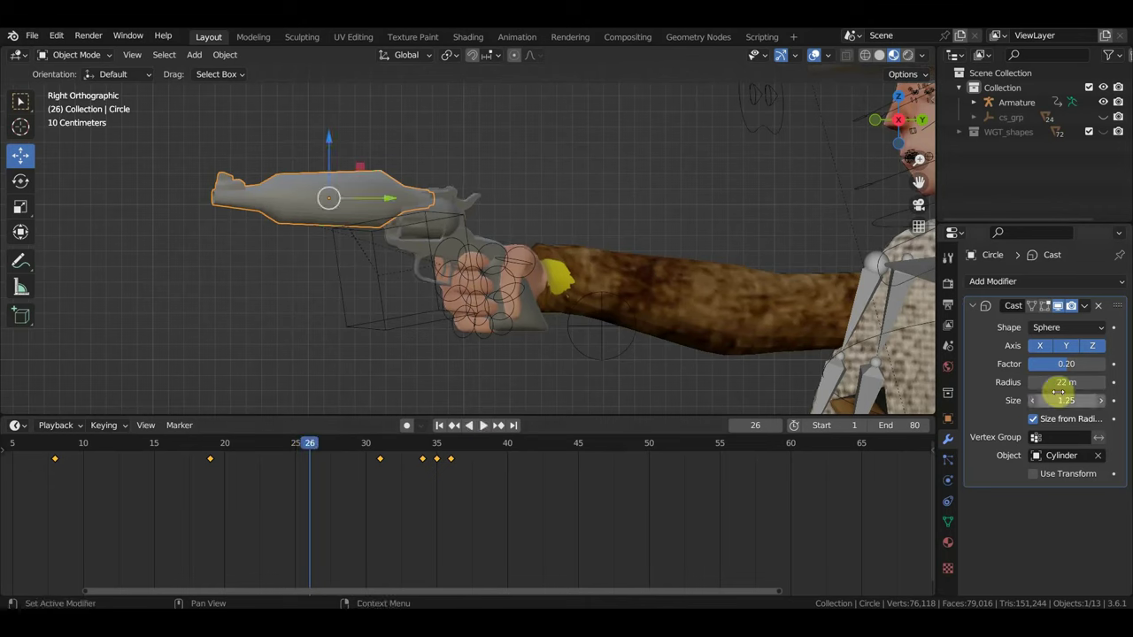
Step: Change the Cast Radius to 1 m, lower Size to 0, and check frames 28–31
{"action": "left_click", "coordinate": [1062, 382]}
{"action": "type", "text": "1"}
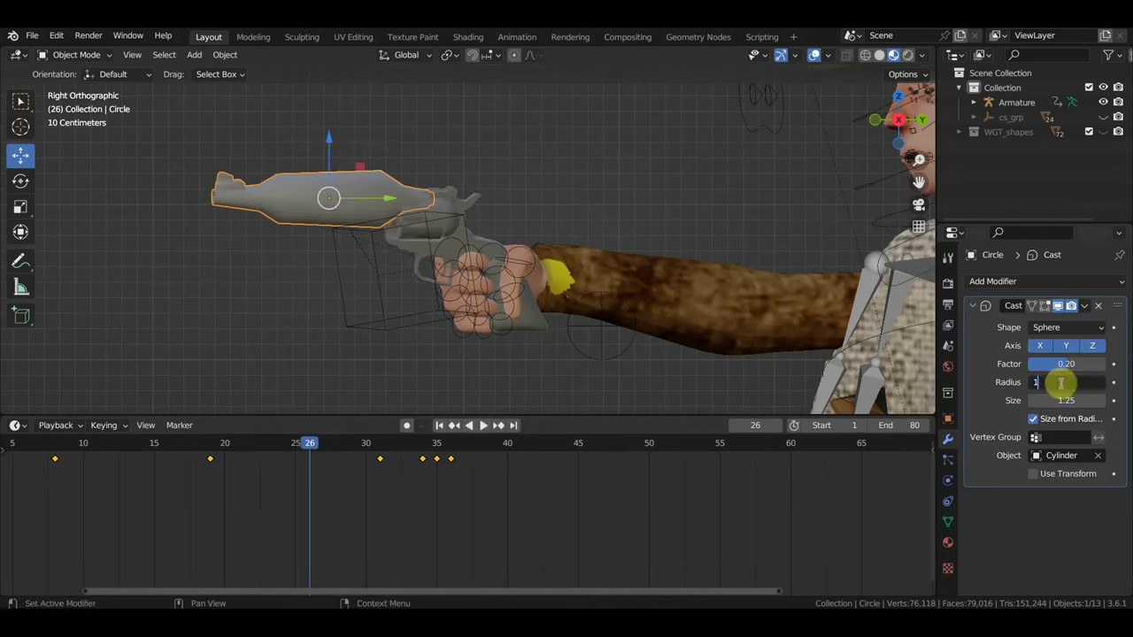
{"action": "key", "text": "Return"}
{"action": "key", "text": "space"}
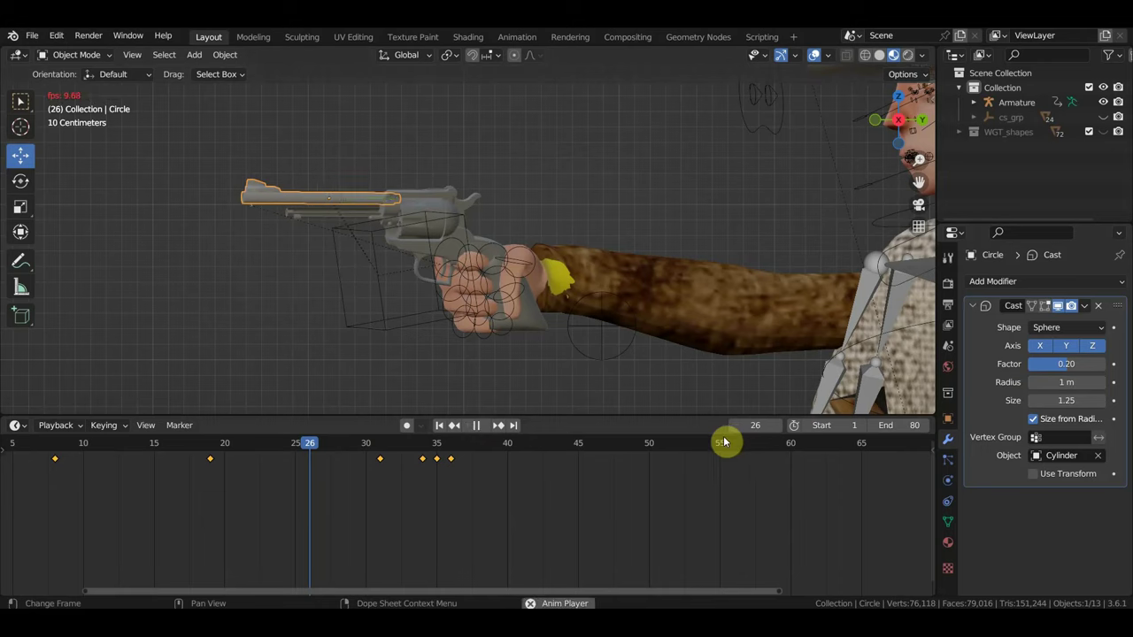
{"action": "key", "text": "space"}
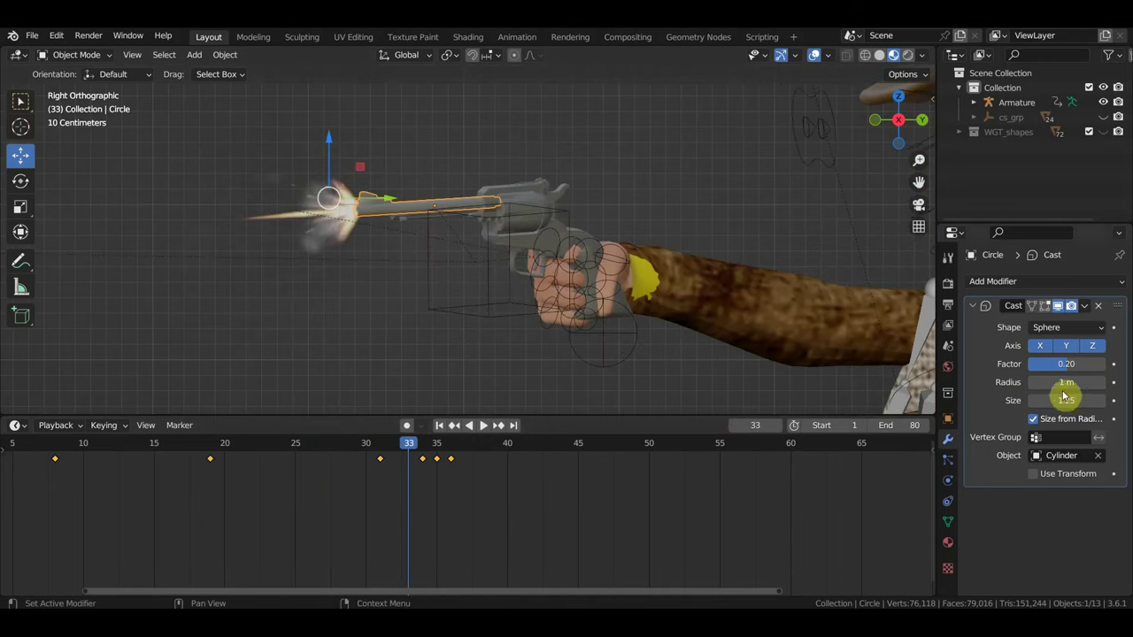
{"action": "mouse_move", "coordinate": [1069, 401]}
{"action": "left_mouse_down"}
{"action": "mouse_move", "coordinate": [1089, 401]}
{"action": "mouse_move", "coordinate": [1068, 382]}
{"action": "left_mouse_up"}
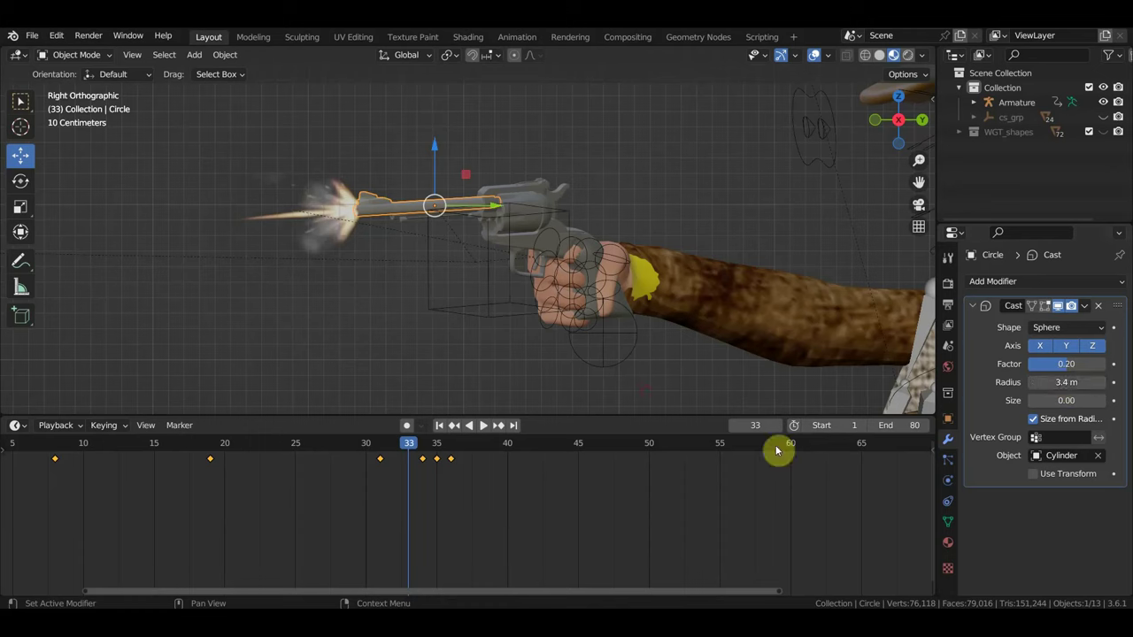
{"action": "left_click_drag", "start_coordinate": [412, 453], "coordinate": [362, 436]}
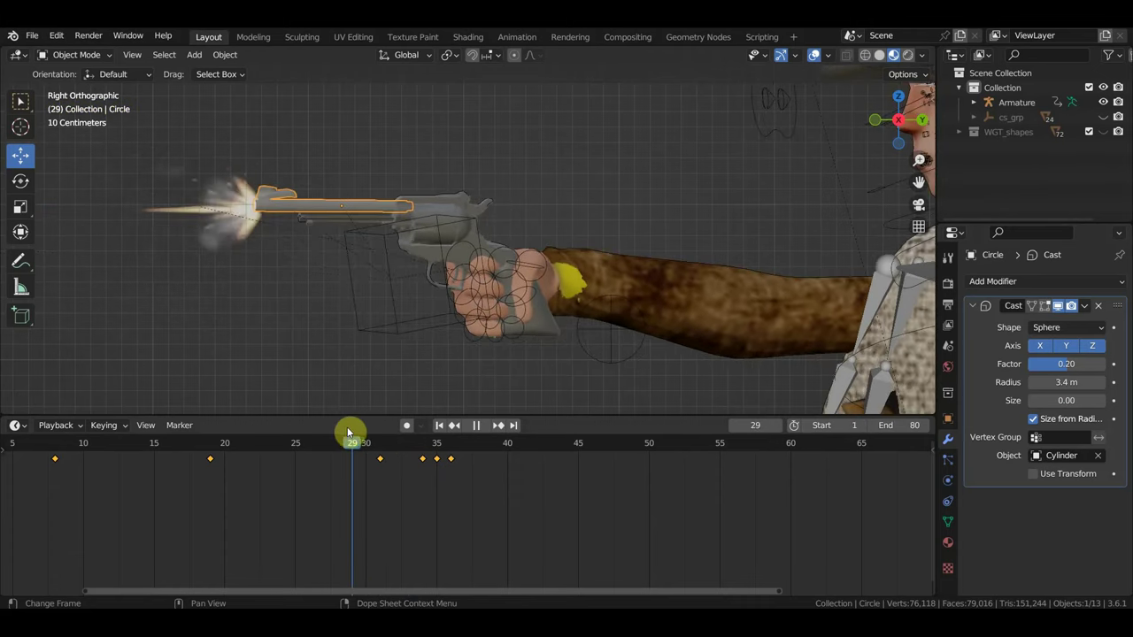
{"action": "left_click_drag", "start_coordinate": [374, 432], "coordinate": [338, 432]}
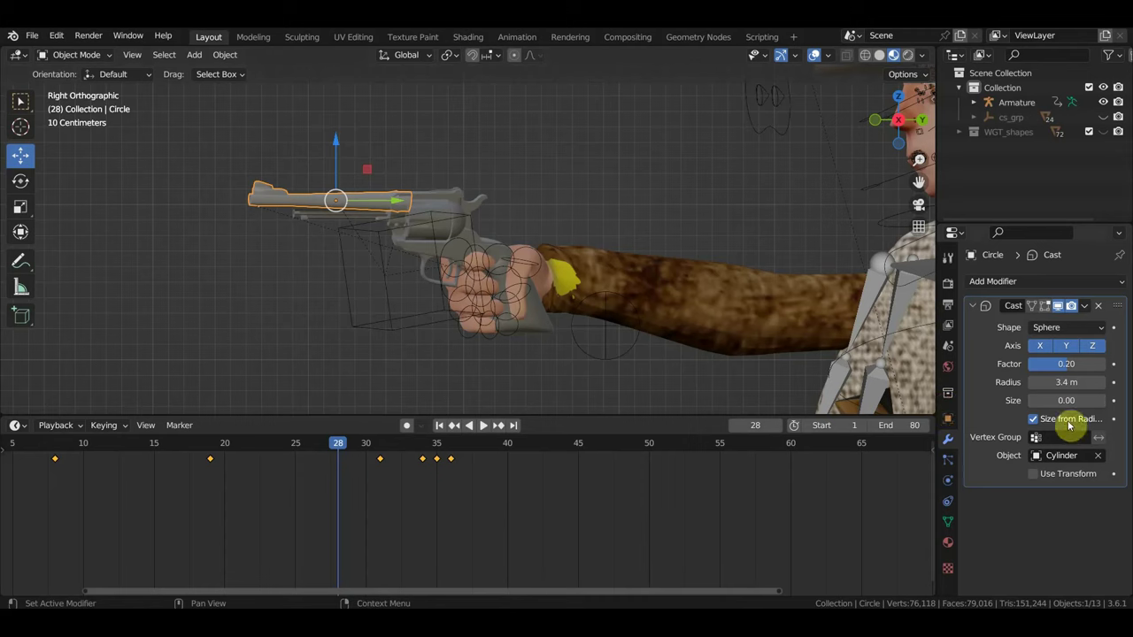
Step: Raise the Cast radius to 4.1 m and inspect the barrel in wireframe over frames 27–29
{"action": "mouse_move", "coordinate": [1061, 382]}
{"action": "left_mouse_down"}
{"action": "mouse_move", "coordinate": [1076, 383]}
{"action": "mouse_move", "coordinate": [1062, 383]}
{"action": "left_mouse_up"}
{"action": "scroll", "coordinate": [802, 331], "scroll_direction": "up", "scroll_amount": 3}
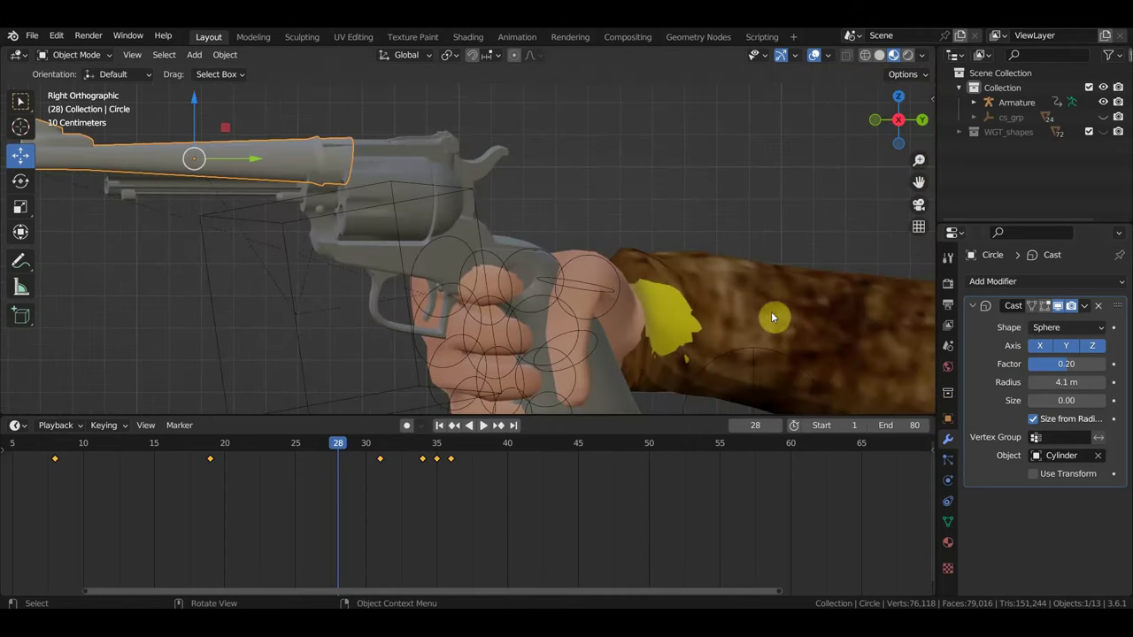
{"action": "left_click", "coordinate": [881, 56]}
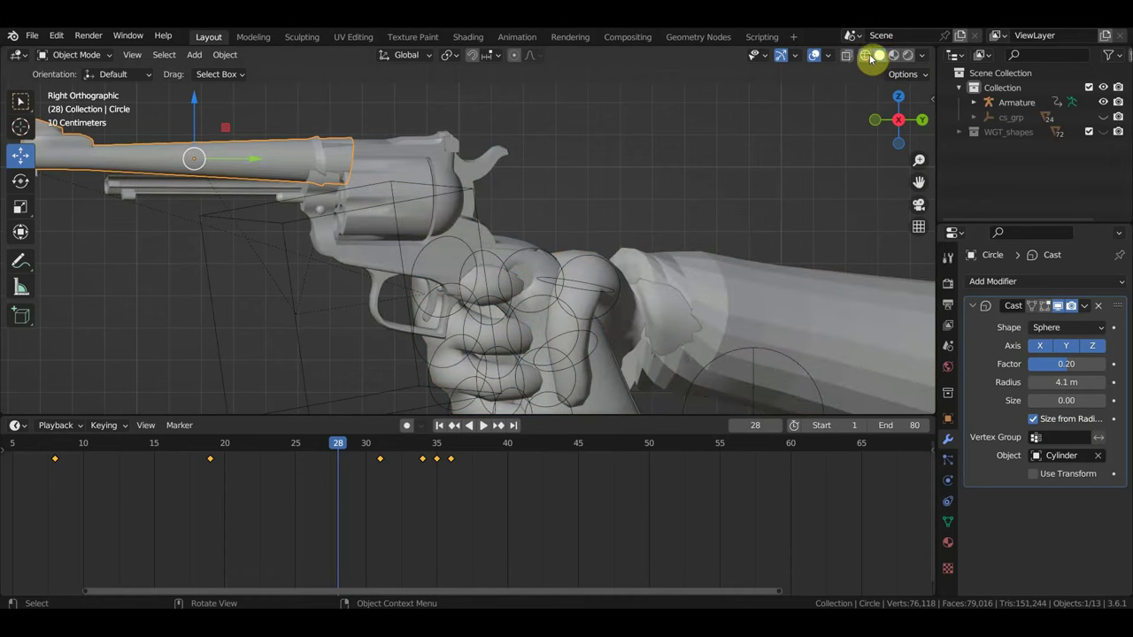
{"action": "left_click", "coordinate": [866, 56]}
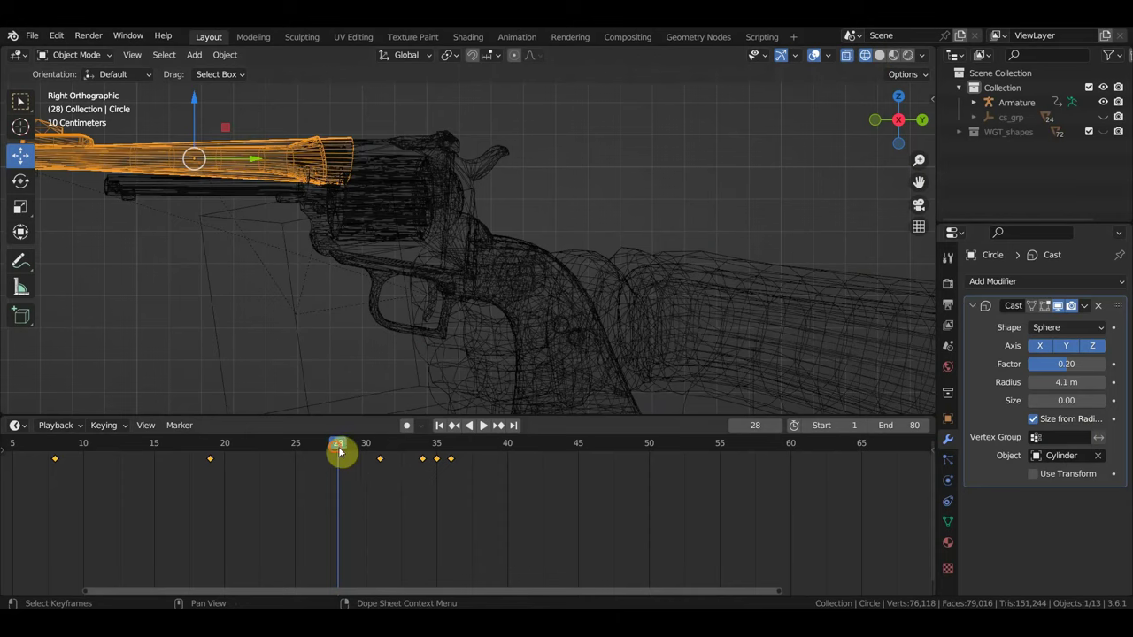
{"action": "mouse_move", "coordinate": [340, 449]}
{"action": "left_mouse_down"}
{"action": "mouse_move", "coordinate": [317, 452]}
{"action": "mouse_move", "coordinate": [326, 441]}
{"action": "left_mouse_up"}
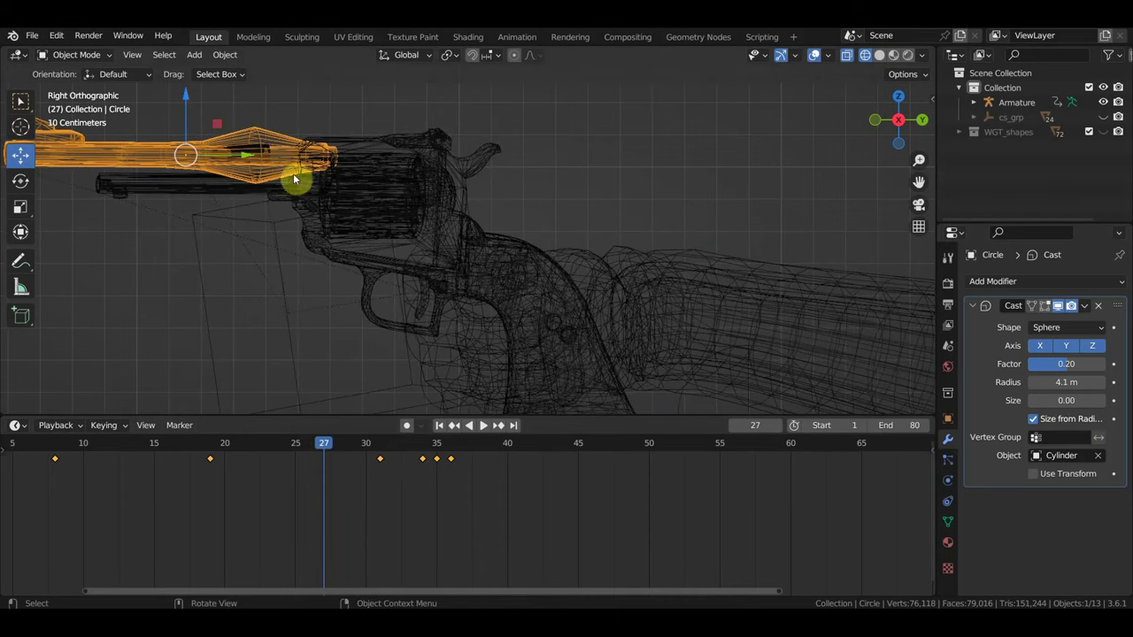
{"action": "scroll", "coordinate": [308, 216], "scroll_direction": "down", "scroll_amount": 3}
{"action": "mouse_move", "coordinate": [329, 449]}
{"action": "left_mouse_down"}
{"action": "mouse_move", "coordinate": [434, 473]}
{"action": "mouse_move", "coordinate": [425, 472]}
{"action": "left_mouse_up"}
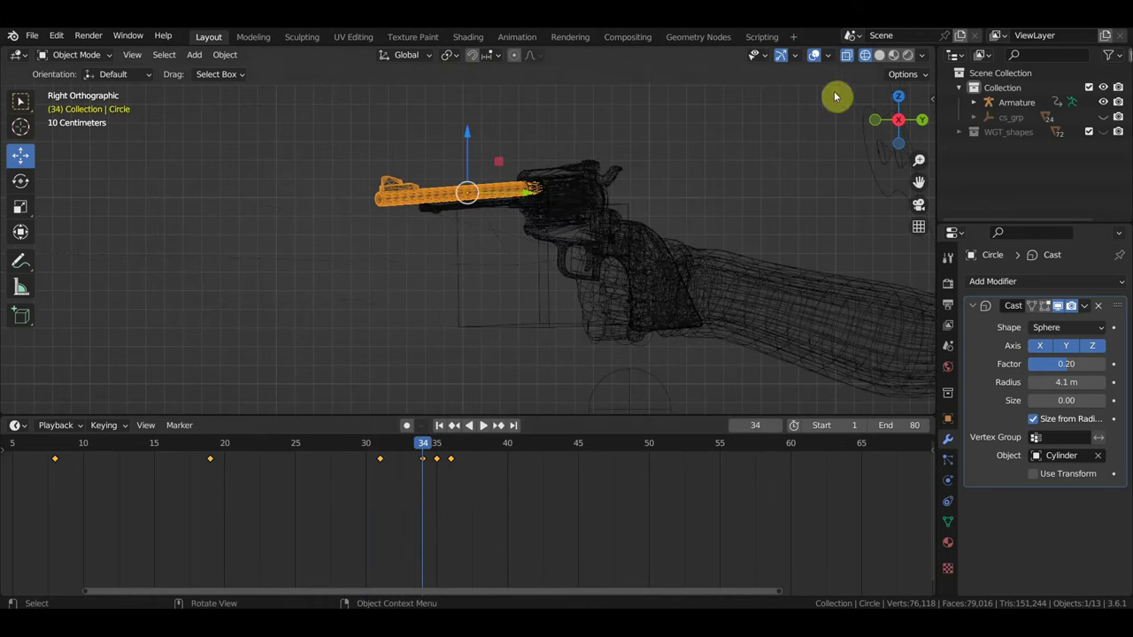
{"action": "left_click", "coordinate": [893, 56]}
{"action": "scroll", "coordinate": [331, 437], "scroll_direction": "down", "scroll_amount": 2}
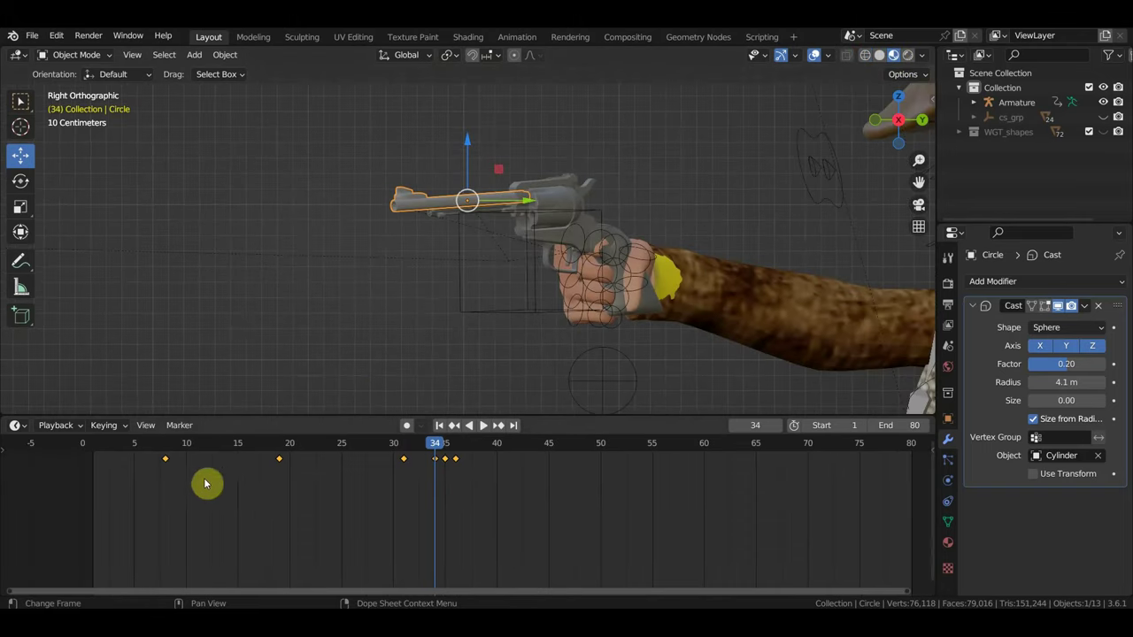
{"action": "mouse_move", "coordinate": [312, 450]}
{"action": "left_mouse_down"}
{"action": "mouse_move", "coordinate": [351, 444]}
{"action": "mouse_move", "coordinate": [370, 453]}
{"action": "mouse_move", "coordinate": [356, 458]}
{"action": "mouse_move", "coordinate": [397, 465]}
{"action": "mouse_move", "coordinate": [367, 465]}
{"action": "mouse_move", "coordinate": [382, 461]}
{"action": "left_mouse_up"}
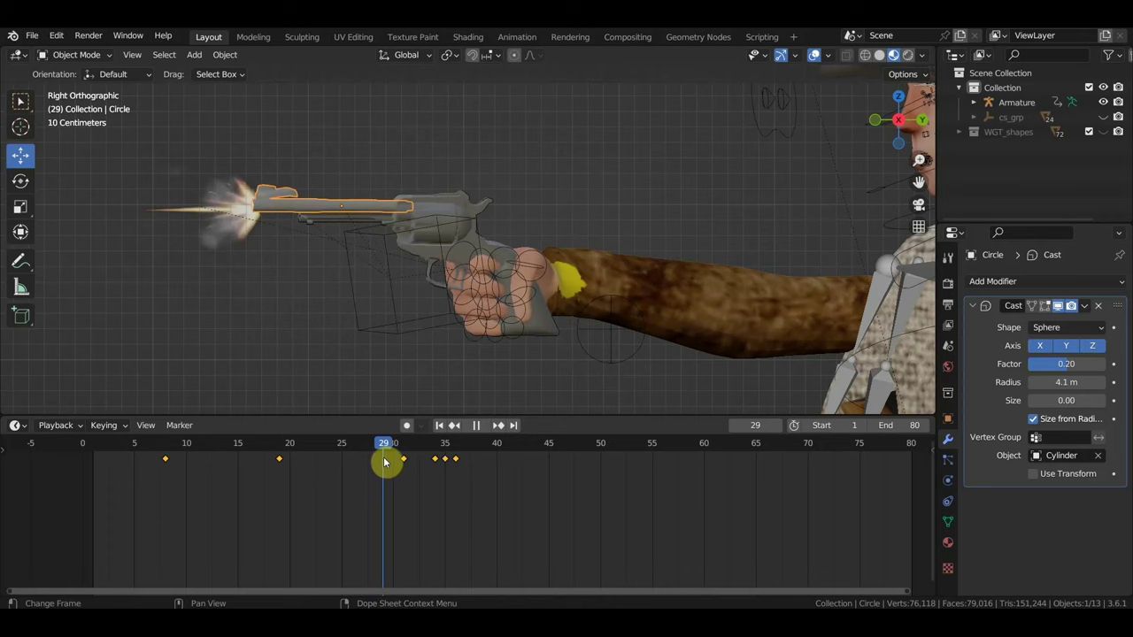
{"action": "left_click_drag", "start_coordinate": [389, 462], "coordinate": [397, 465]}
Step: Select the bullet and scrub frames 23–32 to review recoil and muzzle flash
{"action": "left_click", "coordinate": [96, 219]}
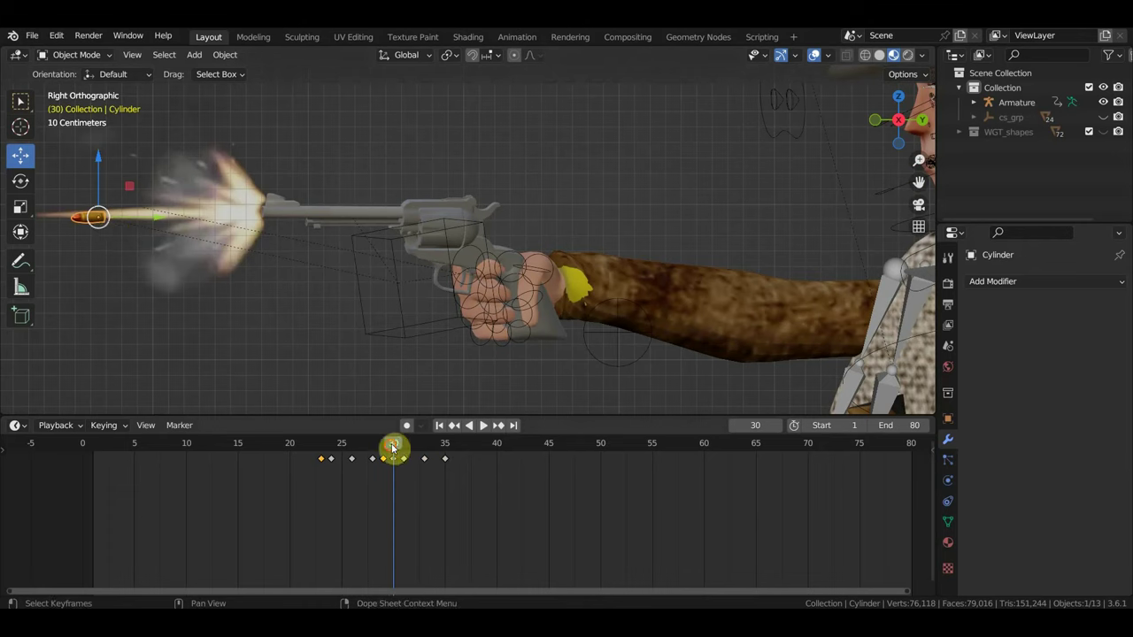
{"action": "left_click_drag", "start_coordinate": [393, 448], "coordinate": [374, 455]}
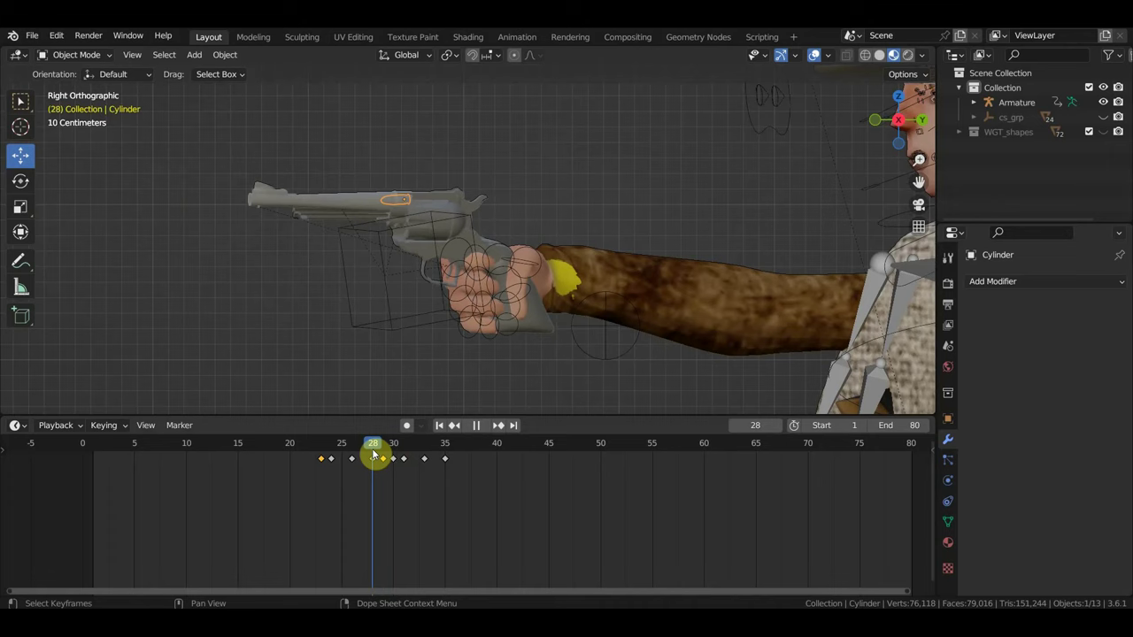
{"action": "mouse_move", "coordinate": [368, 455]}
{"action": "left_mouse_down"}
{"action": "mouse_move", "coordinate": [316, 458]}
{"action": "mouse_move", "coordinate": [372, 459]}
{"action": "left_mouse_up"}
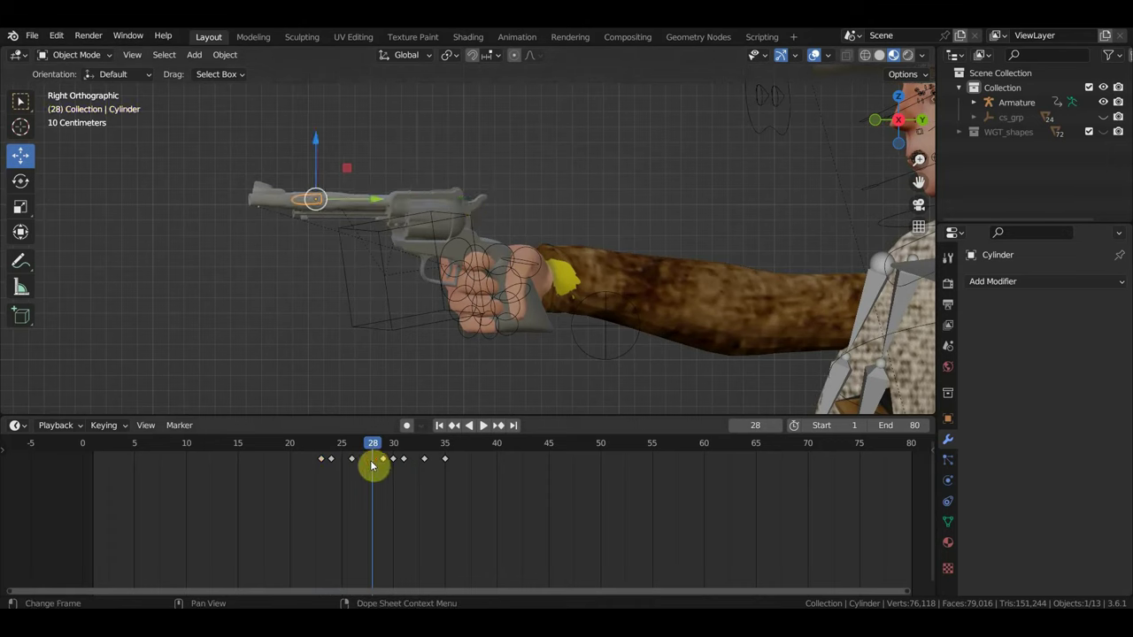
{"action": "mouse_move", "coordinate": [379, 447]}
{"action": "left_mouse_down"}
{"action": "mouse_move", "coordinate": [298, 440]}
{"action": "mouse_move", "coordinate": [346, 458]}
{"action": "left_mouse_up"}
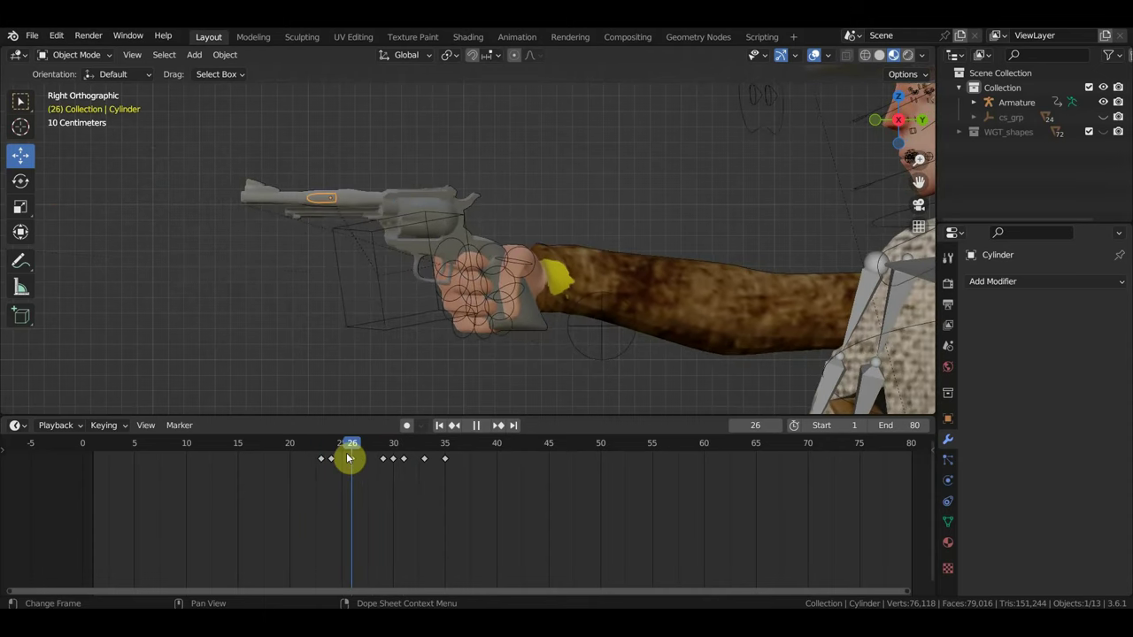
{"action": "left_click", "coordinate": [324, 458]}
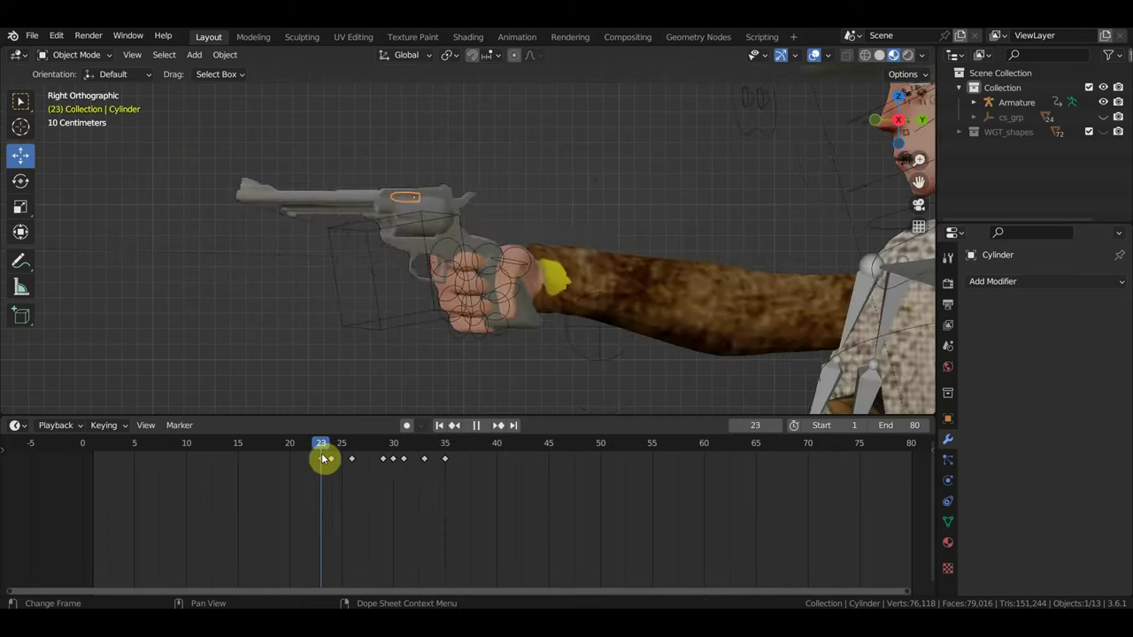
{"action": "left_click", "coordinate": [414, 469]}
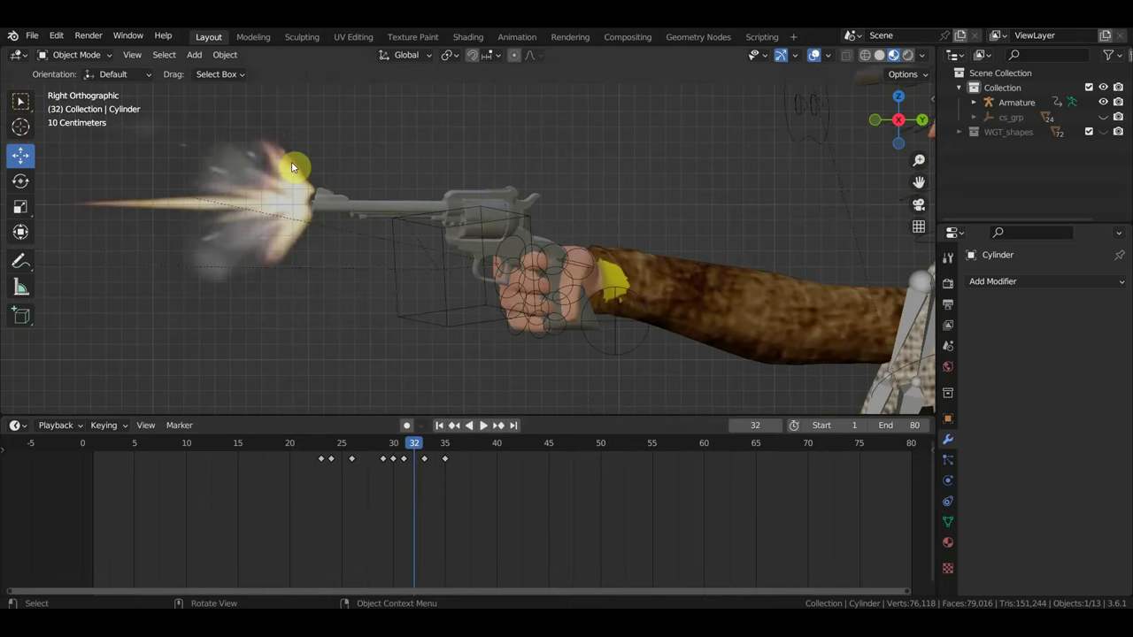
{"action": "scroll", "coordinate": [361, 205], "scroll_direction": "down", "scroll_amount": 2}
{"action": "scroll", "coordinate": [371, 207], "scroll_direction": "down", "scroll_amount": 1}
{"action": "scroll", "coordinate": [417, 205], "scroll_direction": "down", "scroll_amount": 1}
{"action": "mouse_move", "coordinate": [720, 223]}
{"action": "middle_mouse_down"}
{"action": "mouse_move", "coordinate": [337, 245]}
{"action": "mouse_move", "coordinate": [295, 263]}
{"action": "middle_mouse_up"}
Step: Select the cowboy's armature and switch it into Pose Mode
{"action": "left_click", "coordinate": [309, 266]}
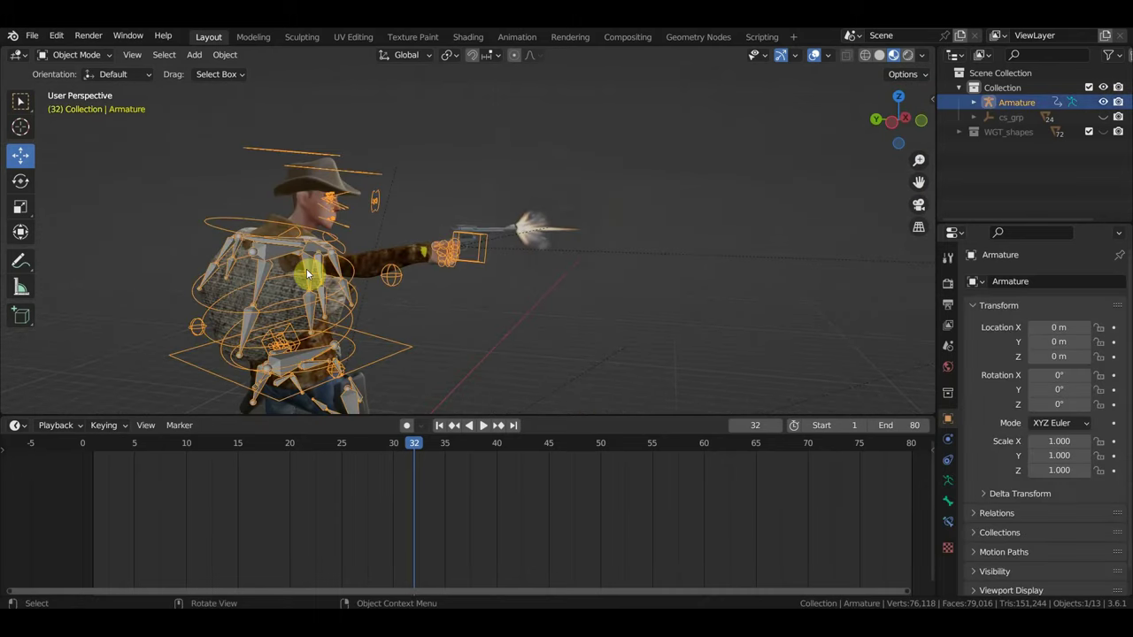
{"action": "left_click", "coordinate": [77, 55]}
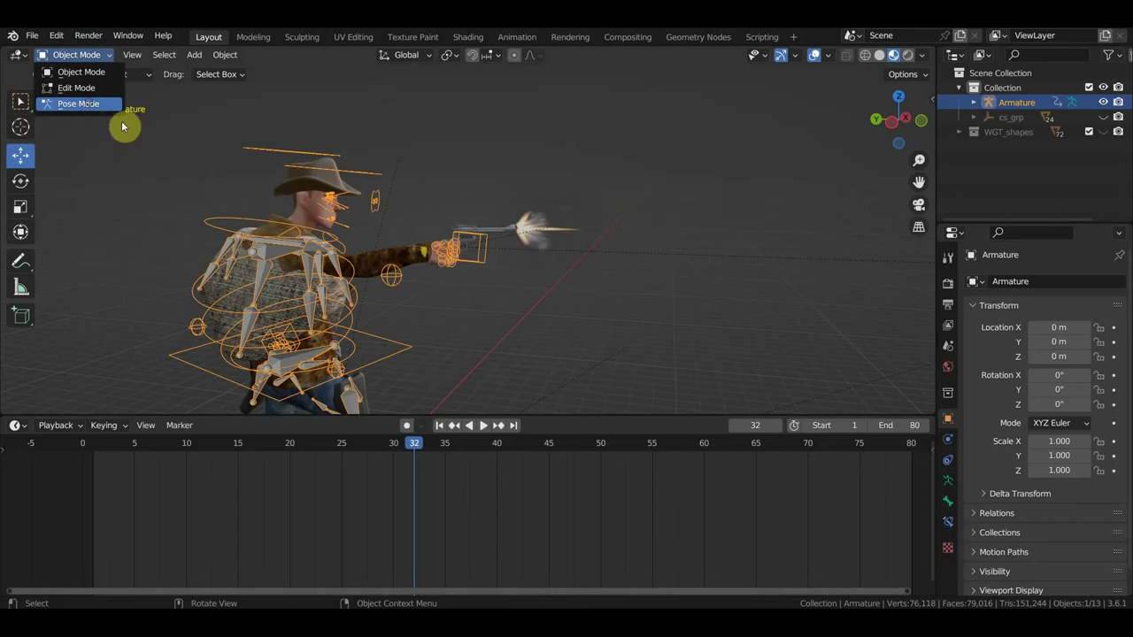
{"action": "left_click", "coordinate": [84, 104]}
{"action": "mouse_move", "coordinate": [350, 271]}
{"action": "middle_mouse_down"}
{"action": "mouse_move", "coordinate": [455, 240]}
{"action": "mouse_move", "coordinate": [511, 259]}
{"action": "mouse_move", "coordinate": [299, 249]}
{"action": "middle_mouse_up"}
{"action": "scroll", "coordinate": [379, 257], "scroll_direction": "up", "scroll_amount": 2}
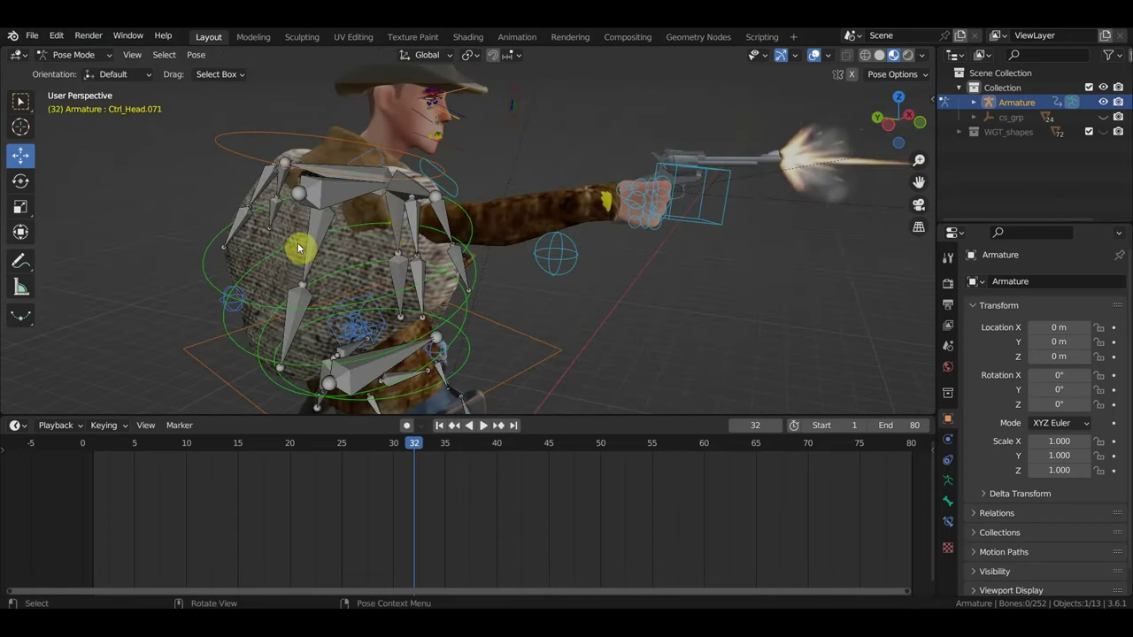
Step: Slightly rotate shoulder bone Ctrl_Head.050 and reposition Ctrl_Head.066
{"action": "left_click", "coordinate": [400, 219]}
{"action": "mouse_move", "coordinate": [410, 232]}
{"action": "middle_mouse_down"}
{"action": "mouse_move", "coordinate": [362, 240]}
{"action": "mouse_move", "coordinate": [452, 215]}
{"action": "middle_mouse_up"}
{"action": "left_click", "coordinate": [462, 211]}
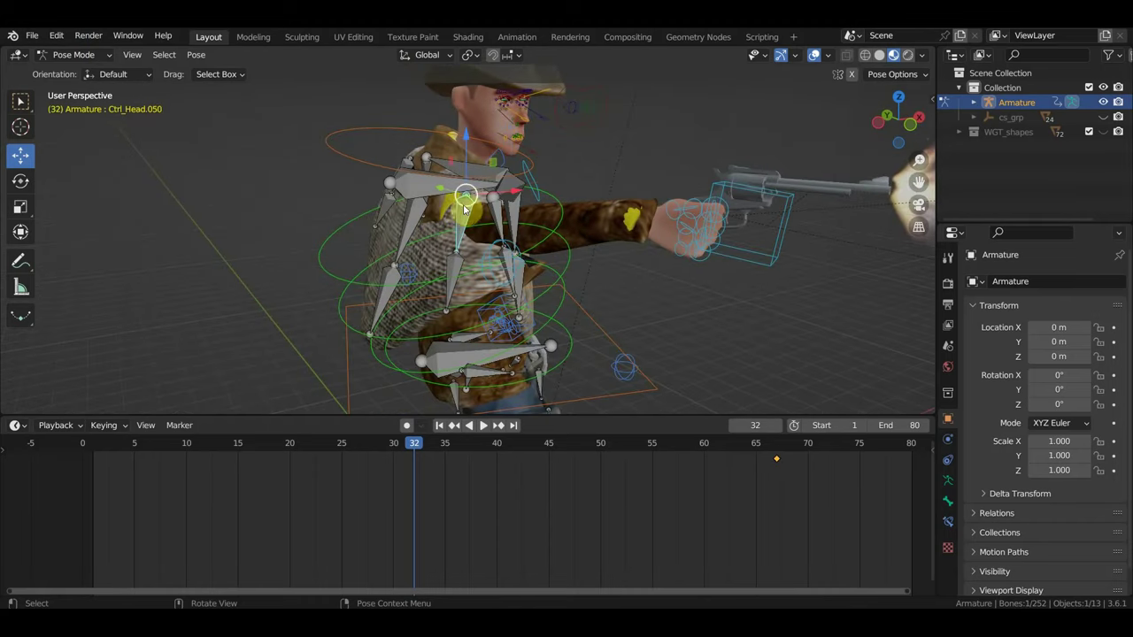
{"action": "key", "text": "r"}
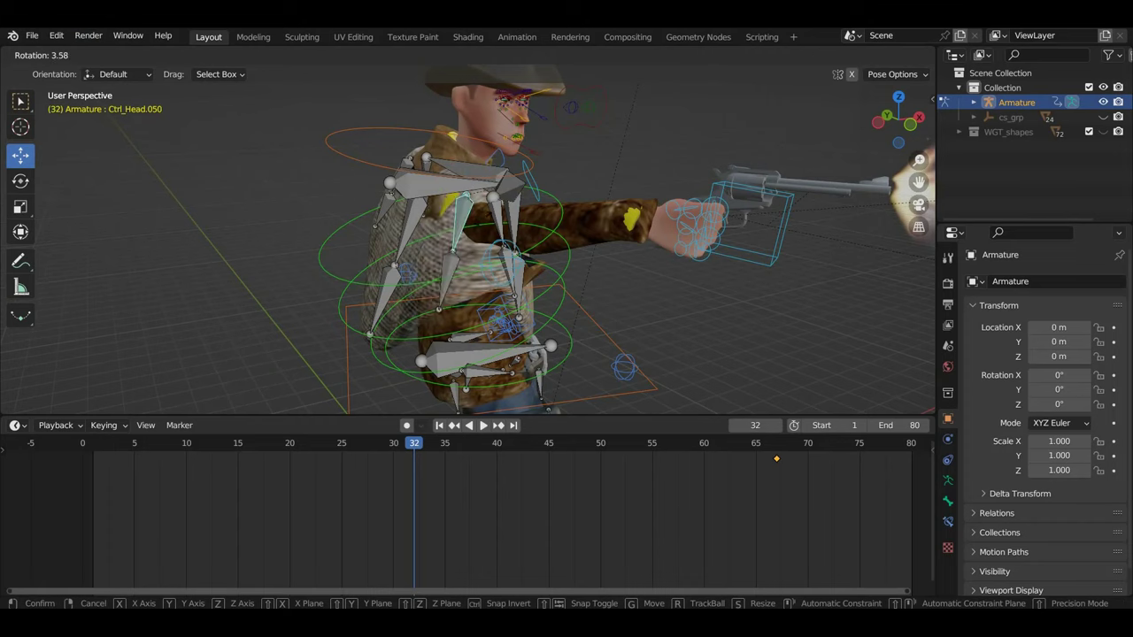
{"action": "left_click", "coordinate": [476, 214]}
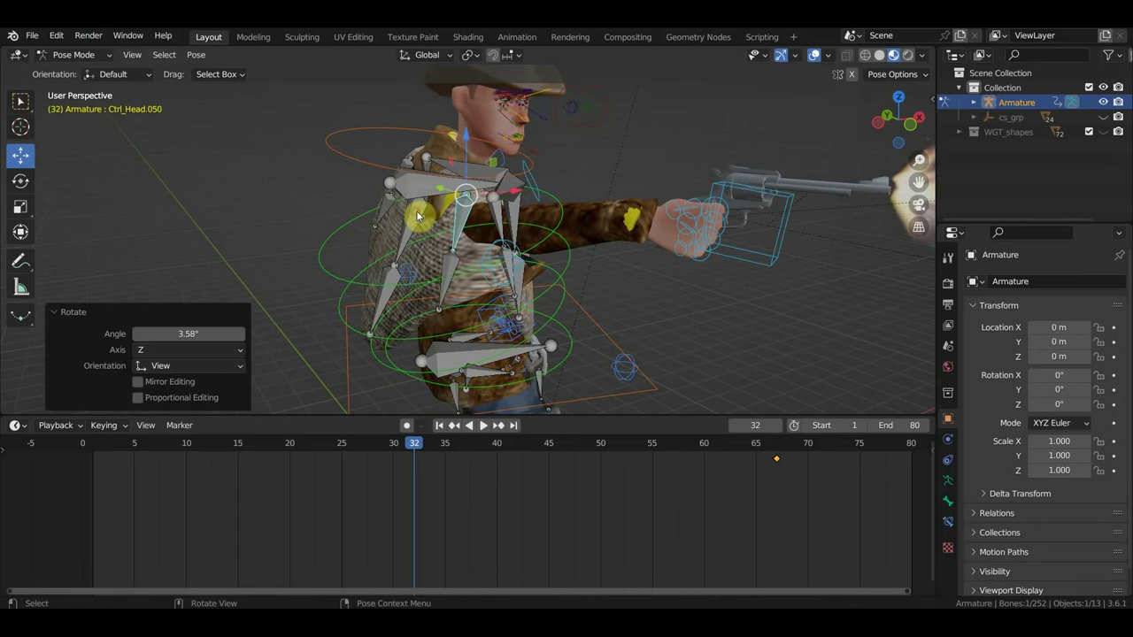
{"action": "left_click", "coordinate": [430, 221]}
{"action": "key", "text": "g"}
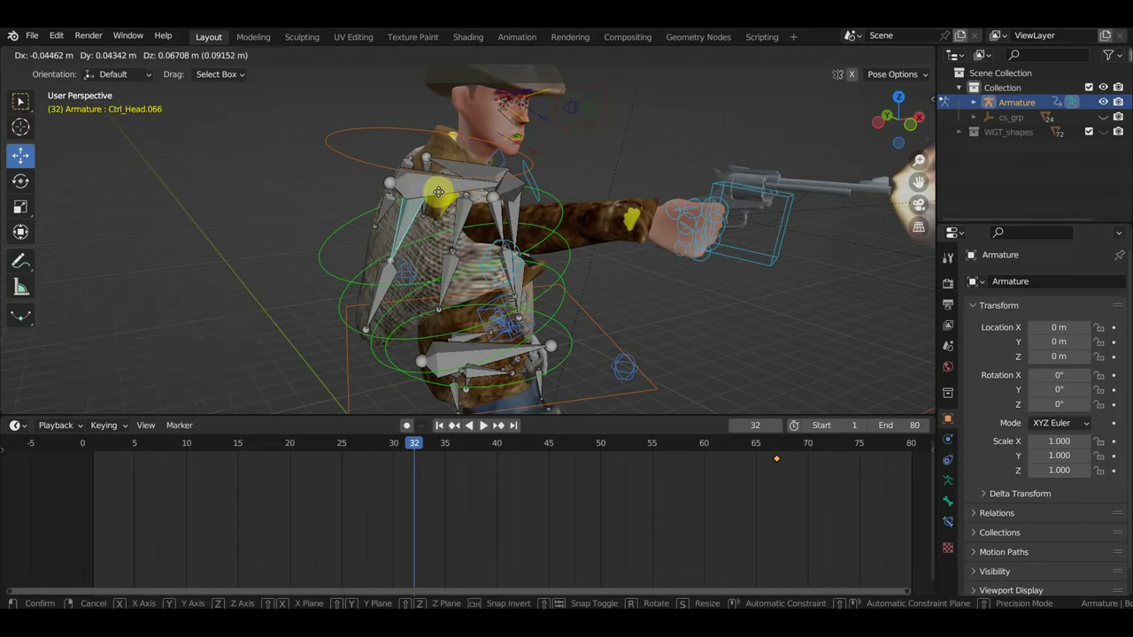
{"action": "left_click", "coordinate": [430, 208]}
{"action": "middle_click_drag", "start_coordinate": [430, 208], "coordinate": [471, 237]}
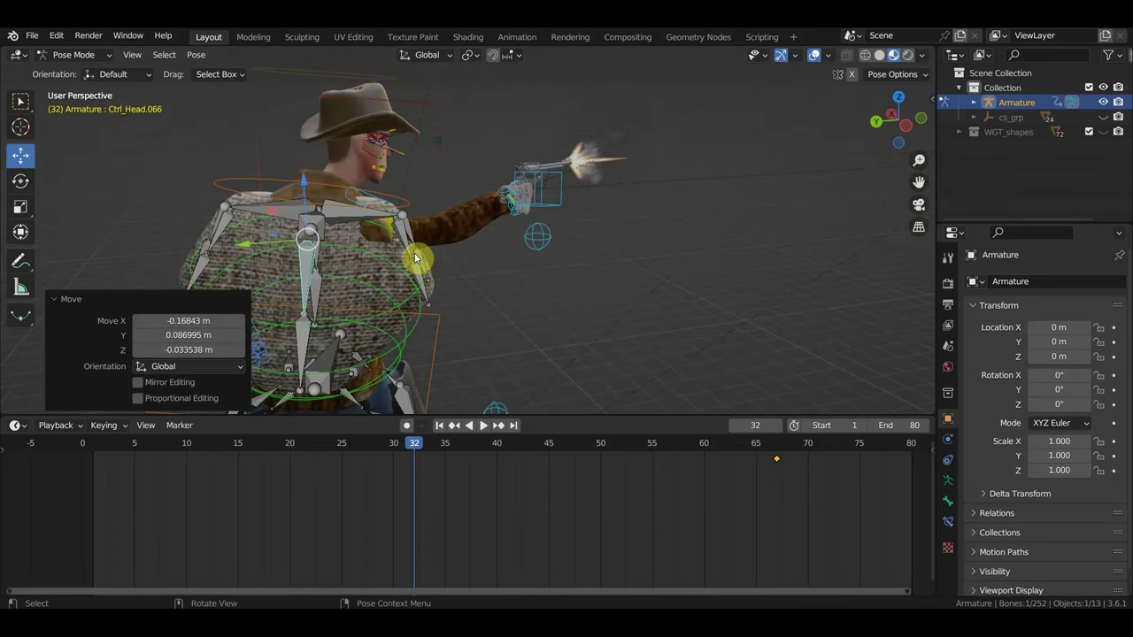
{"action": "key", "text": "g"}
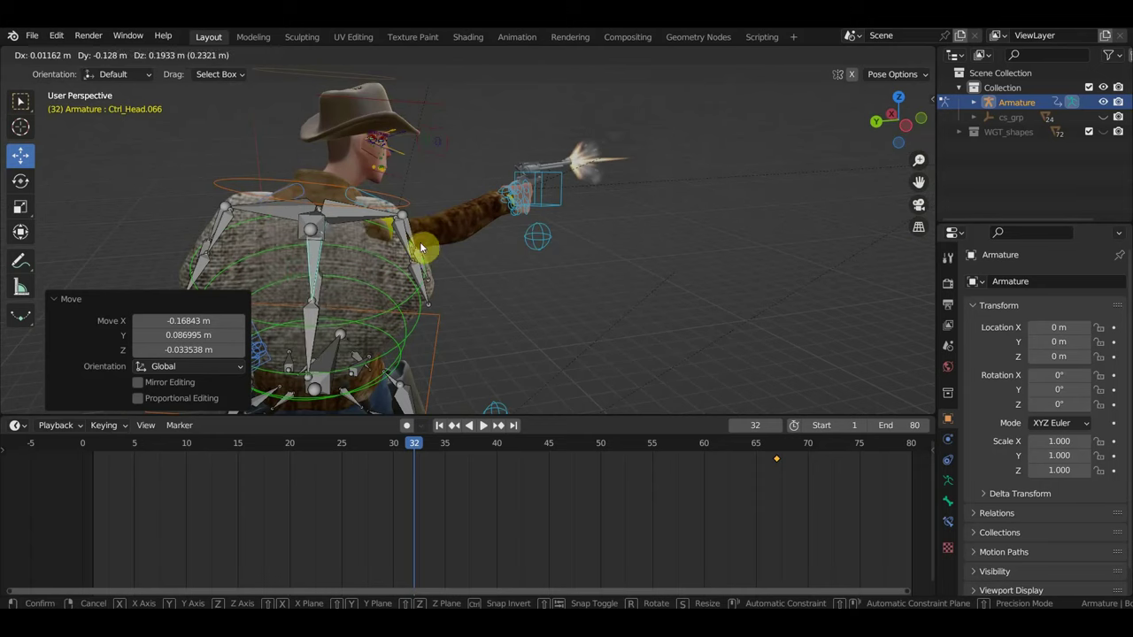
{"action": "left_click", "coordinate": [420, 242]}
Step: Rotate Ctrl_Head.048 slightly, then rotate Ctrl_Head.050 by -8.94° and move it
{"action": "left_click", "coordinate": [368, 218]}
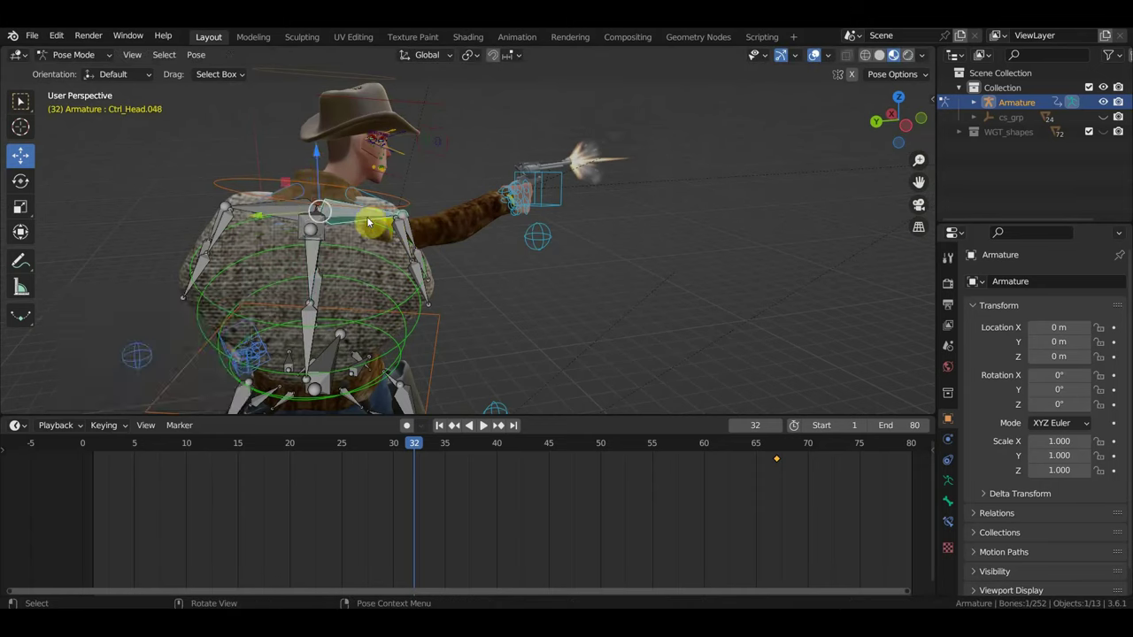
{"action": "key", "text": "r"}
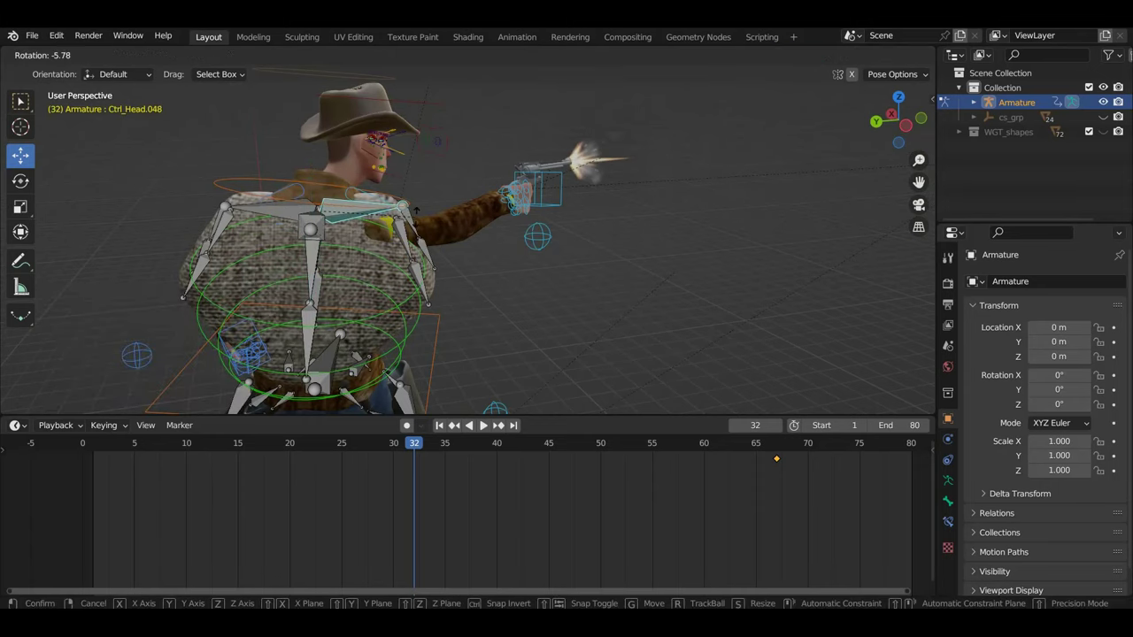
{"action": "left_click", "coordinate": [414, 235]}
{"action": "left_click", "coordinate": [407, 237]}
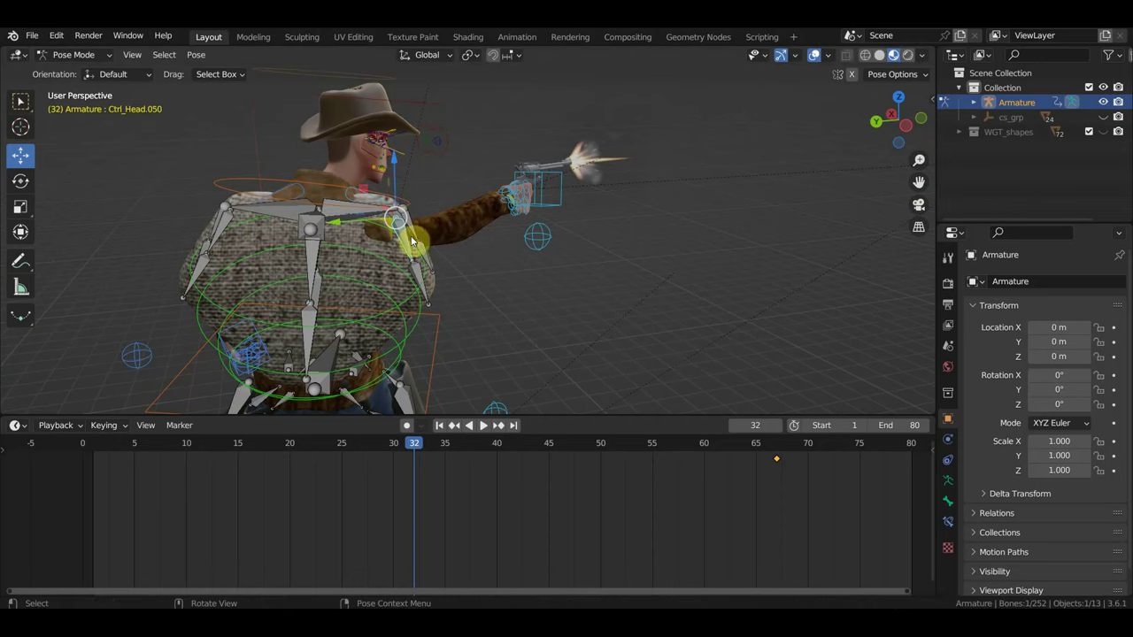
{"action": "key", "text": "r"}
{"action": "left_click", "coordinate": [421, 231]}
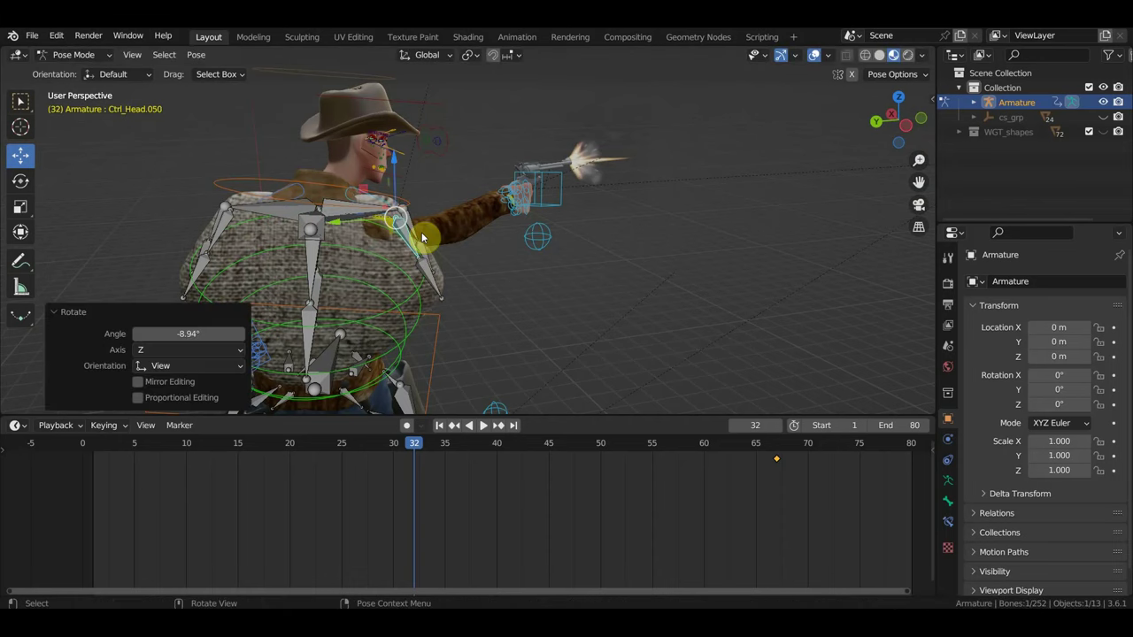
{"action": "key", "text": "g"}
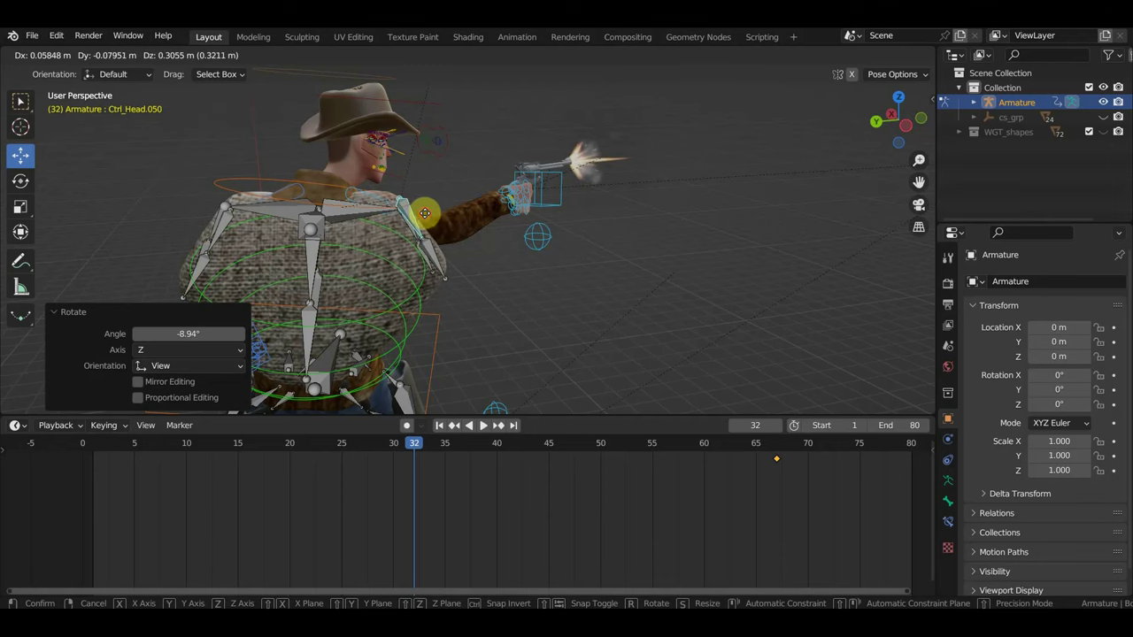
{"action": "left_click", "coordinate": [409, 232]}
{"action": "mouse_move", "coordinate": [404, 238]}
{"action": "middle_mouse_down"}
{"action": "mouse_move", "coordinate": [271, 246]}
{"action": "mouse_move", "coordinate": [225, 230]}
{"action": "middle_mouse_up"}
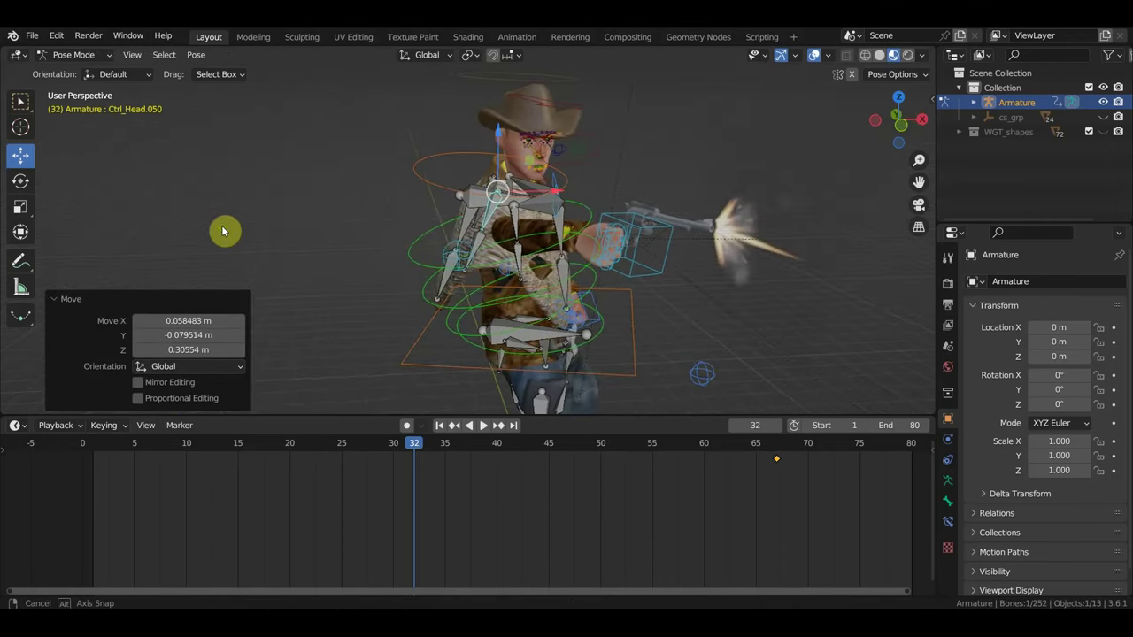
Step: Rotate shoulder bone Ctrl_Head.049 by 40.5°
{"action": "left_click", "coordinate": [519, 225]}
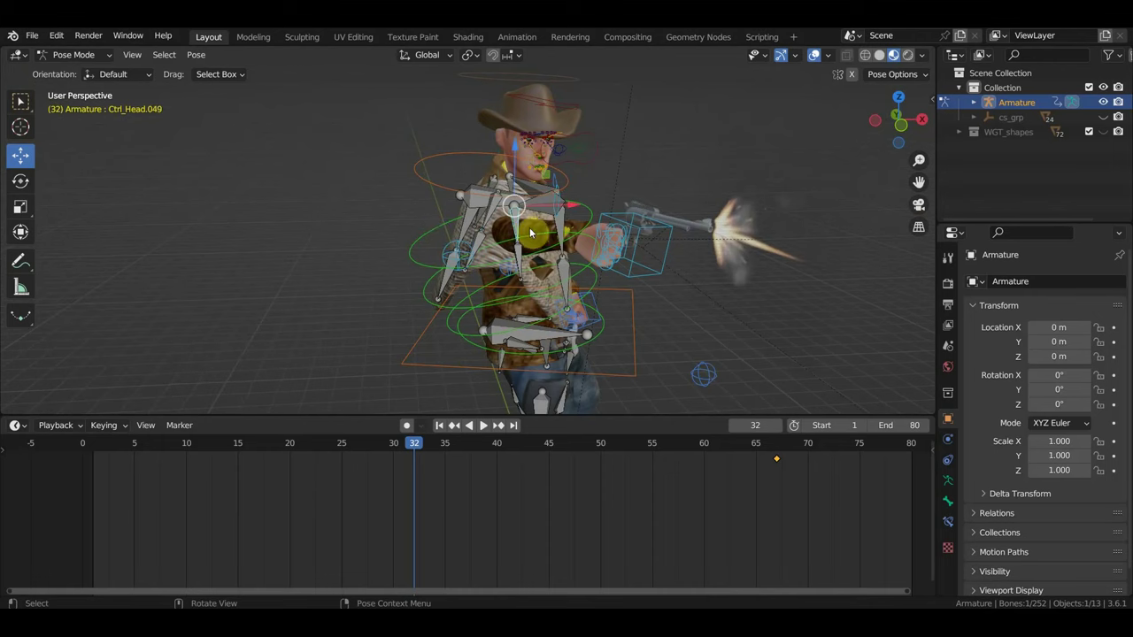
{"action": "middle_click_drag", "start_coordinate": [530, 228], "coordinate": [345, 219]}
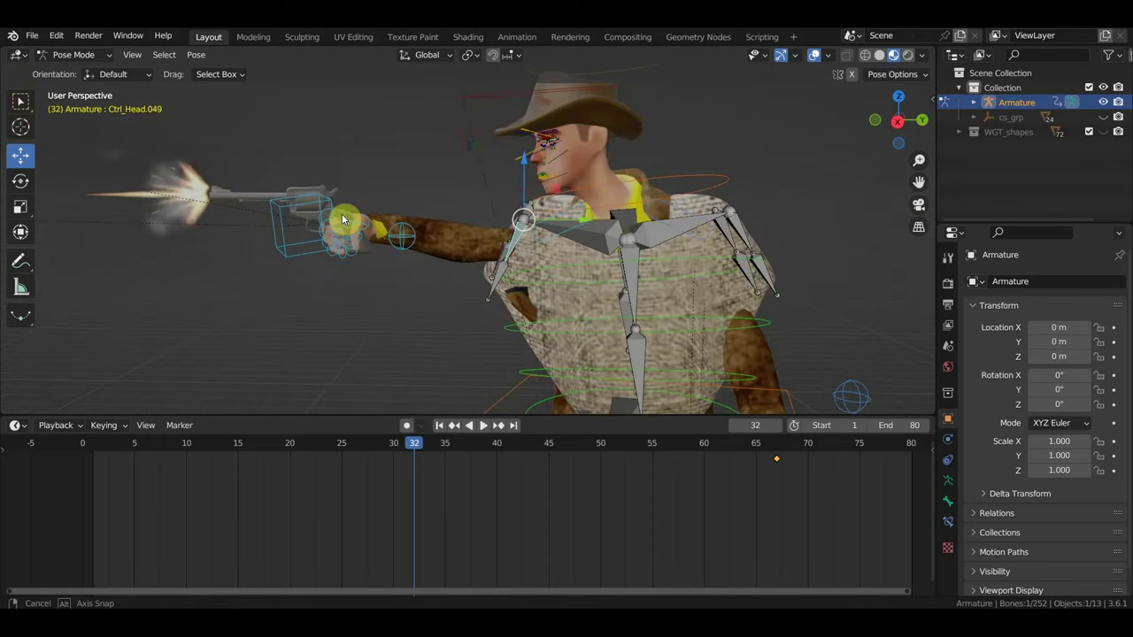
{"action": "key", "text": "r"}
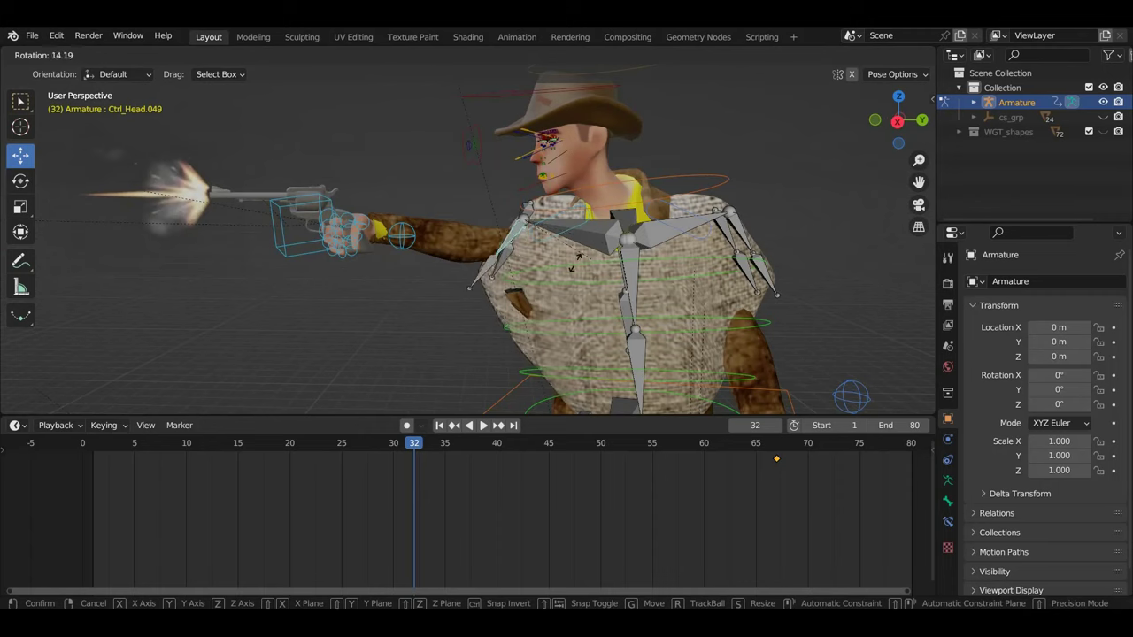
{"action": "left_click", "coordinate": [560, 272]}
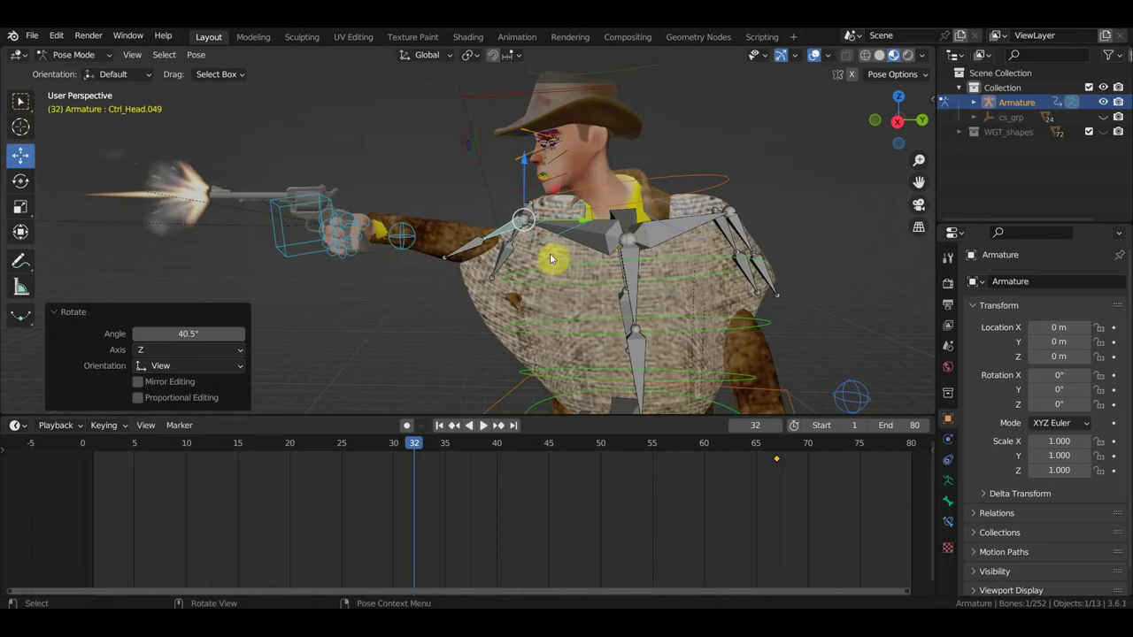
{"action": "key", "text": "r"}
{"action": "right_click", "coordinate": [511, 276]}
{"action": "left_click_drag", "start_coordinate": [511, 276], "coordinate": [515, 275]}
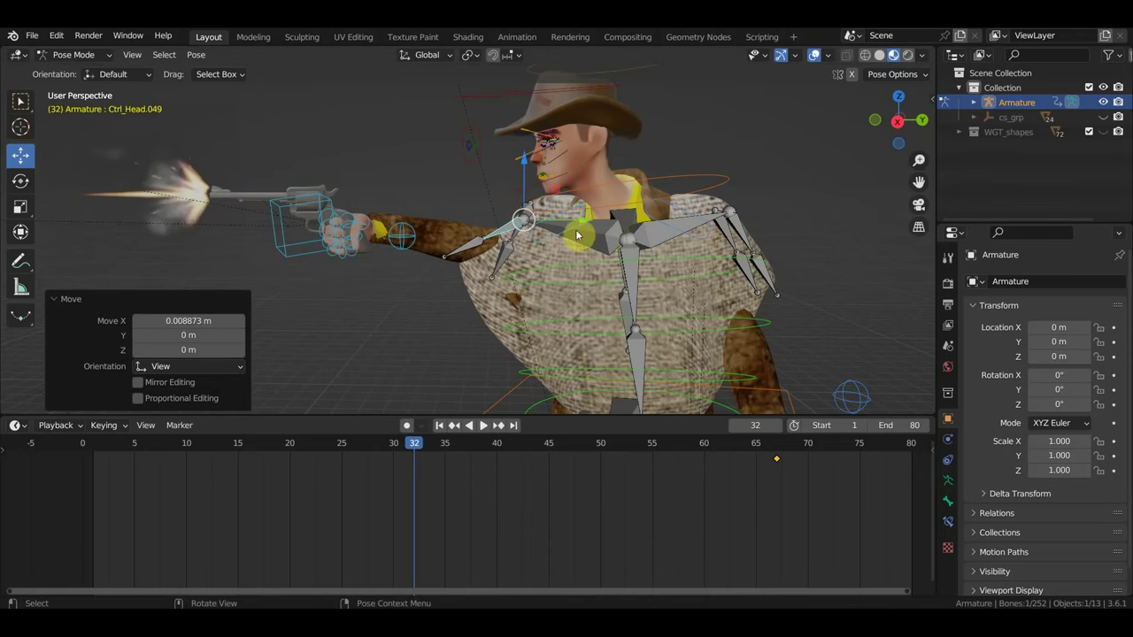
Step: Rotate the clavicle bone Ctrl_Head.048 by 10.6°
{"action": "left_click", "coordinate": [581, 239]}
{"action": "middle_click_drag", "start_coordinate": [585, 241], "coordinate": [639, 256]}
{"action": "key", "text": "r"}
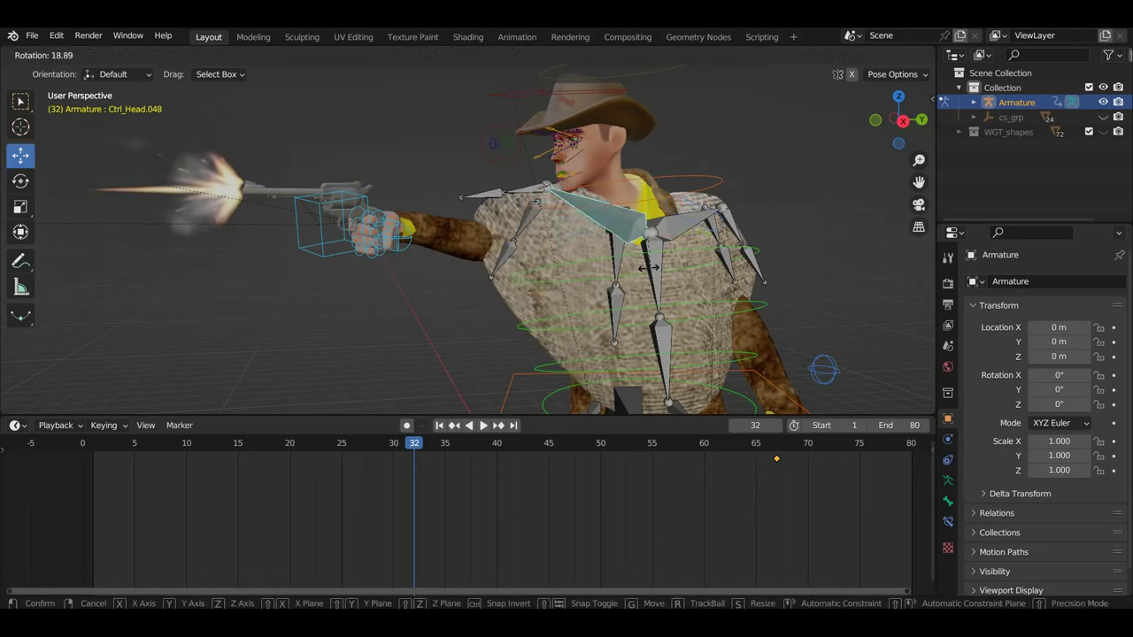
{"action": "left_click", "coordinate": [655, 262]}
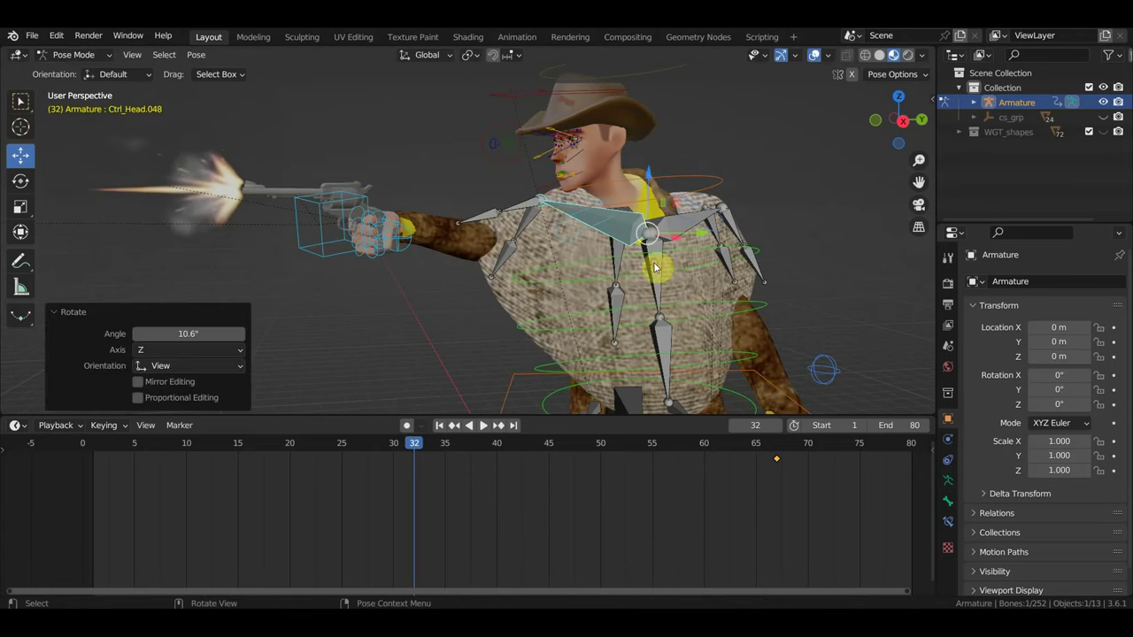
Step: Rotate Ctrl_Head.064 by 51.5° to raise the arm, then fine-tune its position and rotation
{"action": "left_click", "coordinate": [495, 219]}
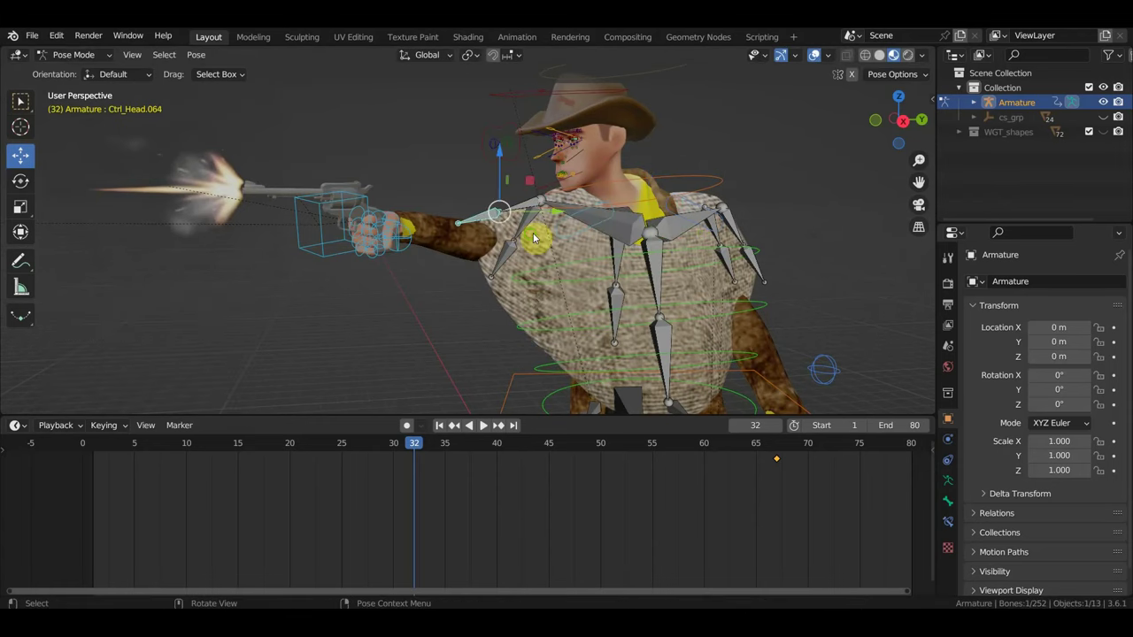
{"action": "middle_click_drag", "start_coordinate": [495, 219], "coordinate": [516, 233]}
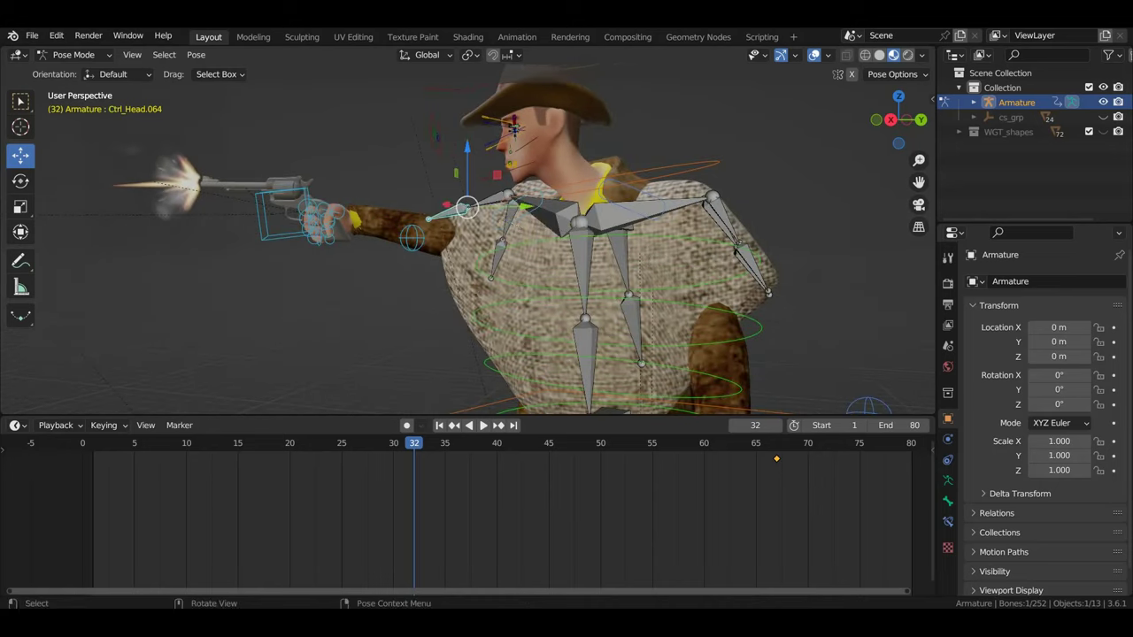
{"action": "key", "text": "r"}
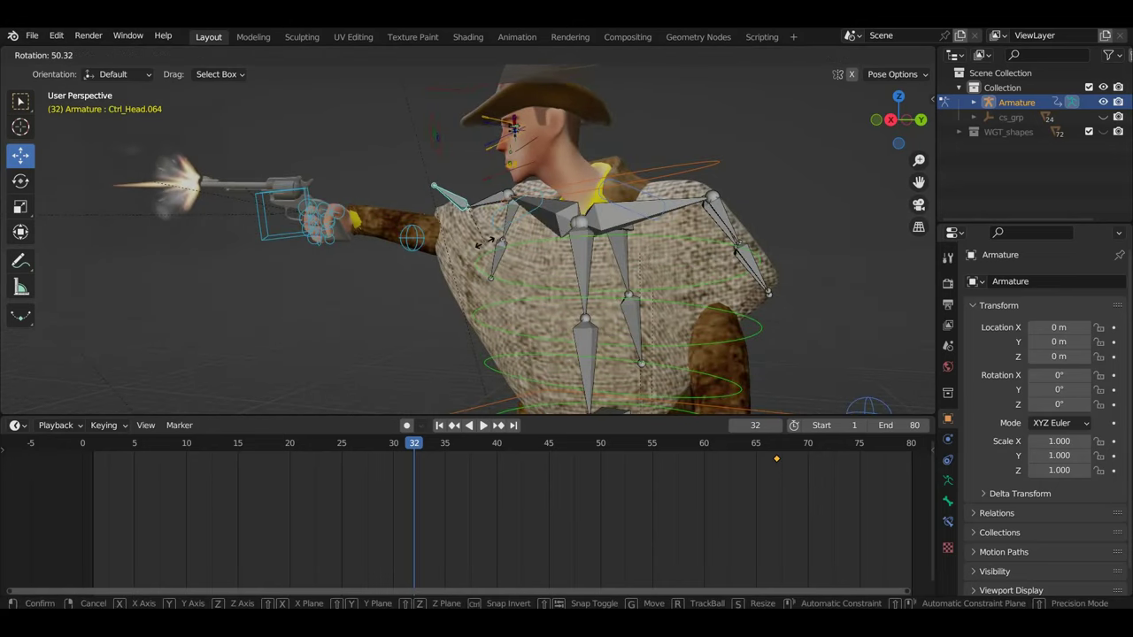
{"action": "left_click", "coordinate": [504, 247]}
{"action": "key", "text": "g"}
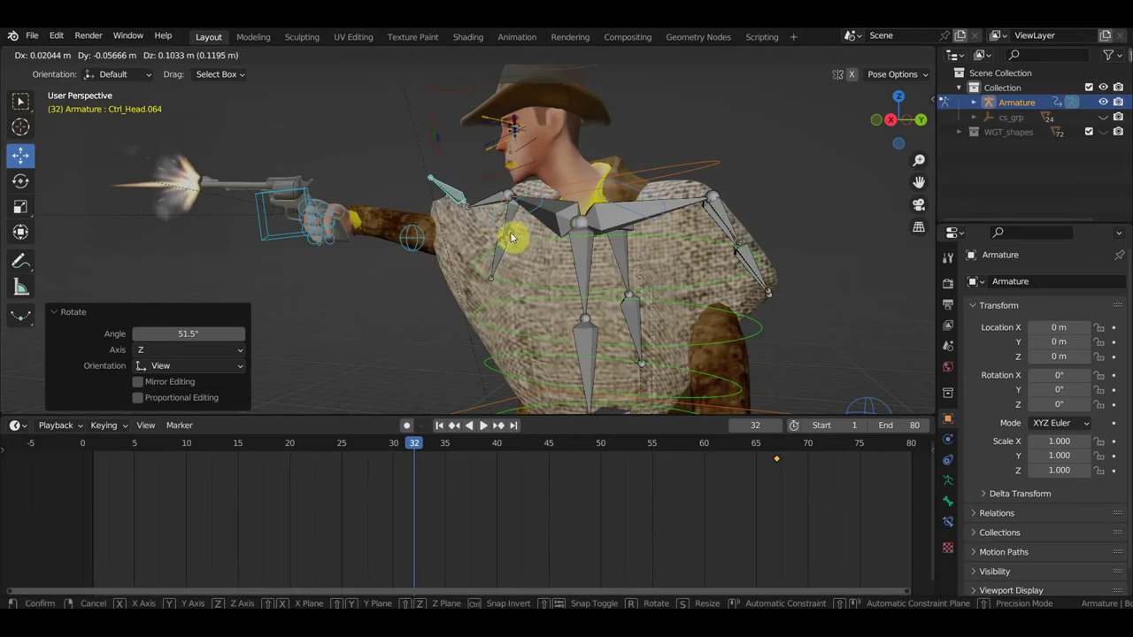
{"action": "left_click", "coordinate": [511, 237]}
{"action": "key", "text": "r"}
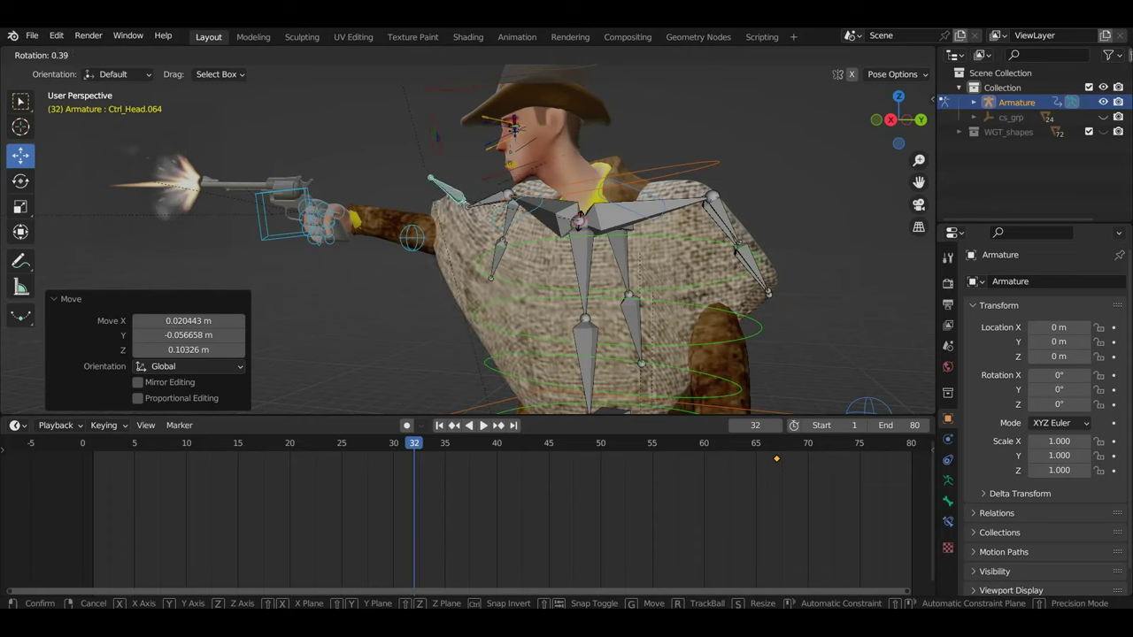
{"action": "left_click", "coordinate": [518, 221]}
{"action": "key", "text": "g"}
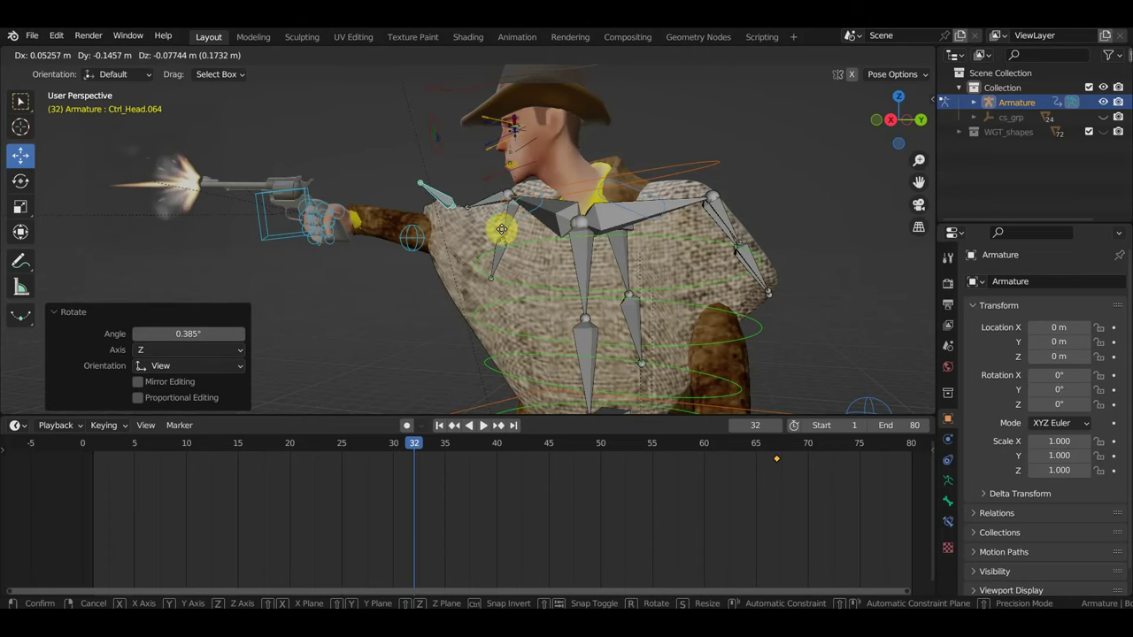
{"action": "left_click", "coordinate": [514, 237]}
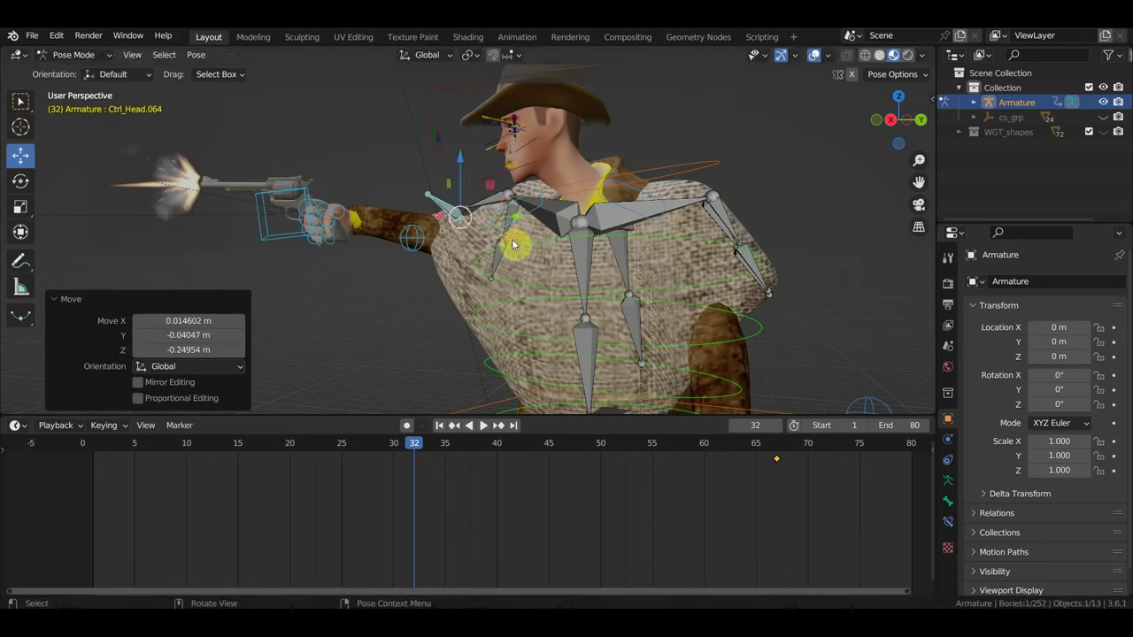
{"action": "key", "text": "g"}
{"action": "left_click", "coordinate": [518, 239]}
{"action": "middle_click_drag", "start_coordinate": [543, 245], "coordinate": [891, 246]}
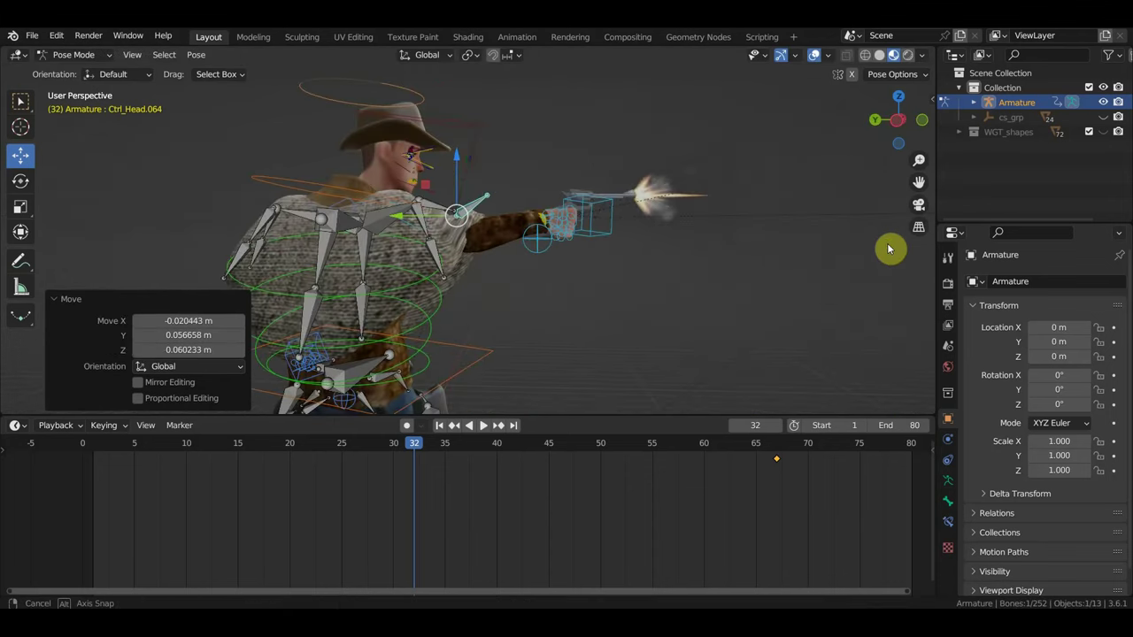
Step: Select all bones and insert Location, Rotation & Scale keys at frame 32
{"action": "key", "text": "a"}
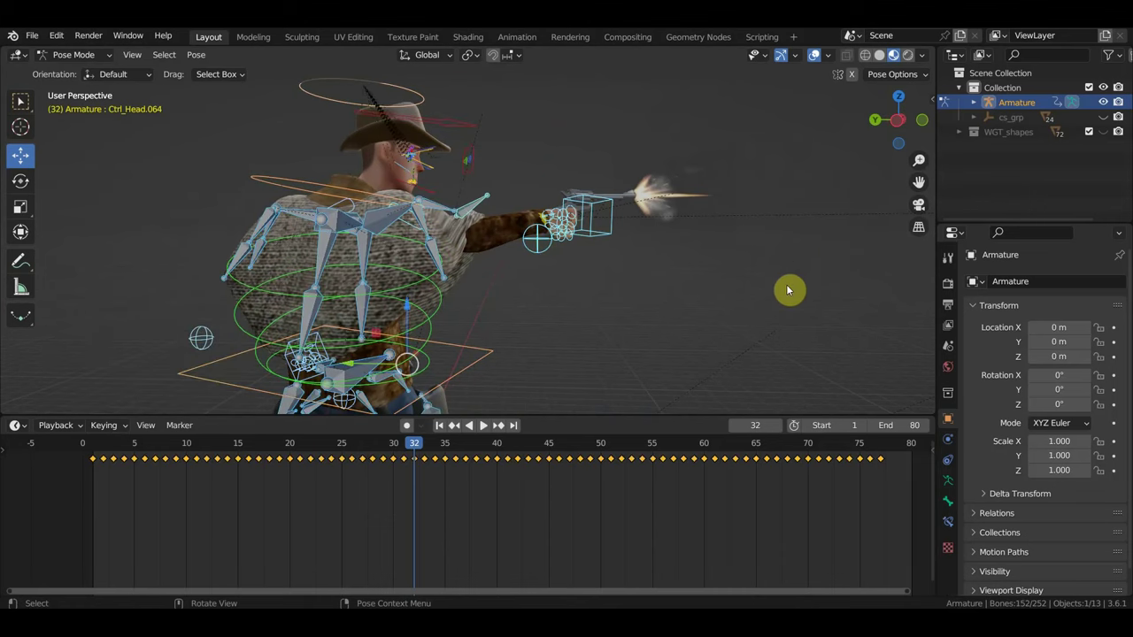
{"action": "key", "text": "i"}
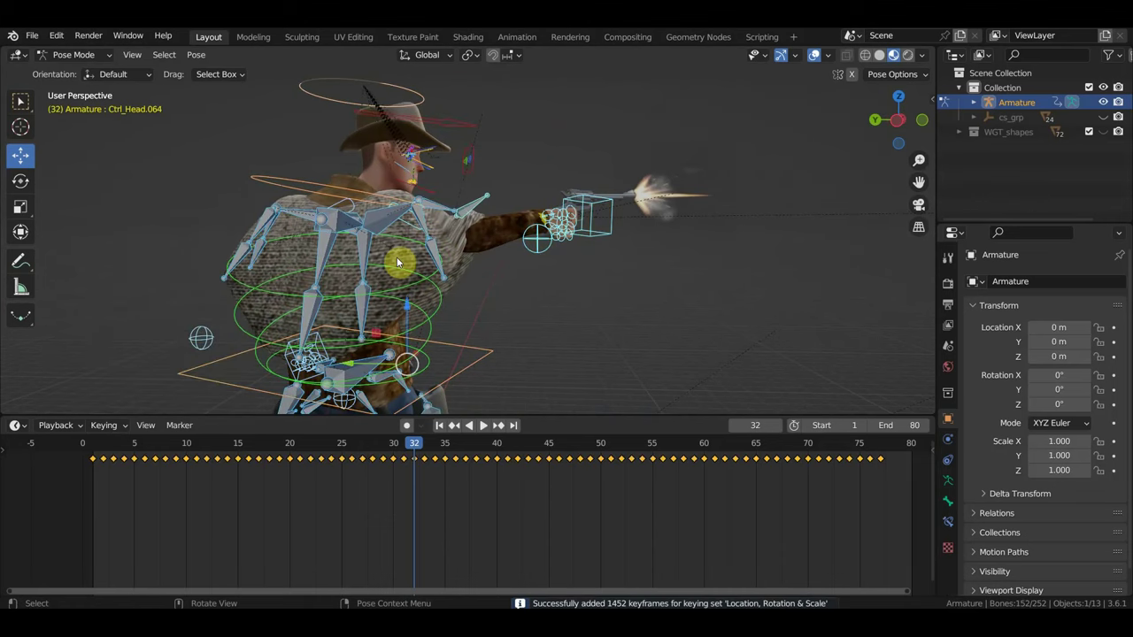
{"action": "mouse_move", "coordinate": [434, 320]}
{"action": "middle_mouse_down"}
{"action": "mouse_move", "coordinate": [131, 318]}
{"action": "mouse_move", "coordinate": [392, 299]}
{"action": "middle_mouse_up"}
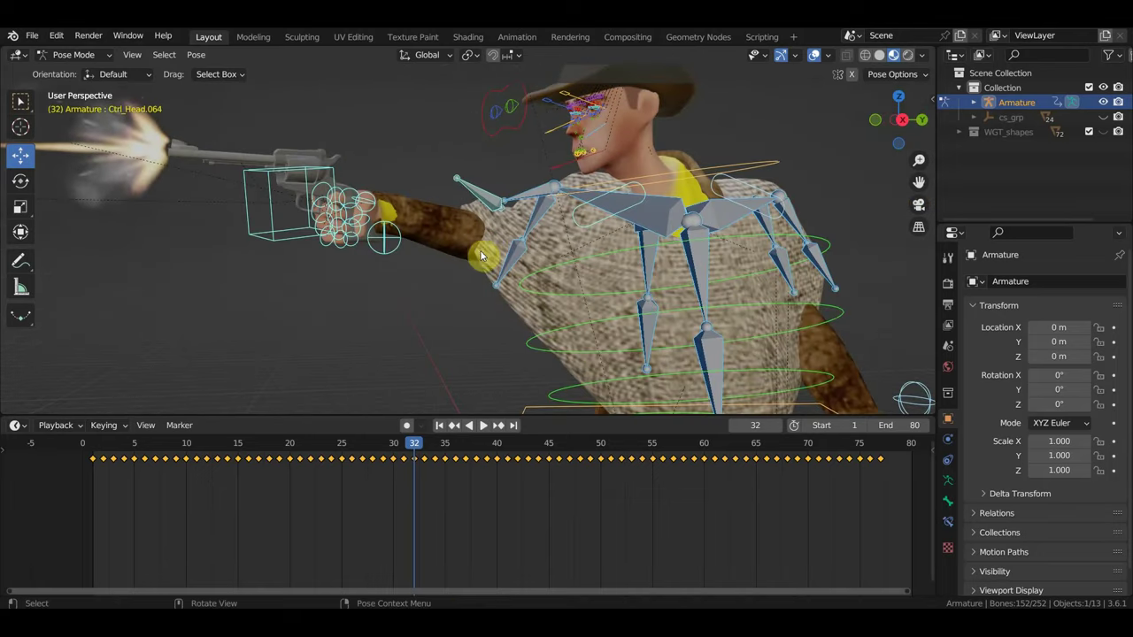
Step: Rotate the Ctrl_Head.050 bone by -16° and the Ctrl_Head.066 bone by -12.1°
{"action": "left_click", "coordinate": [512, 261]}
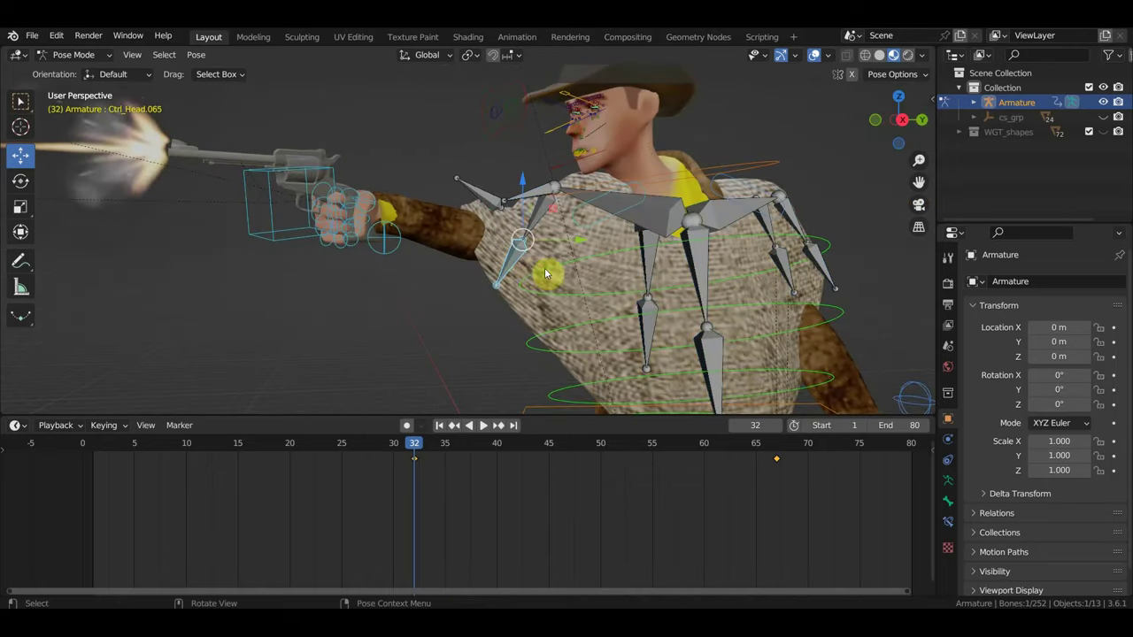
{"action": "middle_click_drag", "start_coordinate": [549, 268], "coordinate": [682, 263]}
{"action": "left_click", "coordinate": [512, 214]}
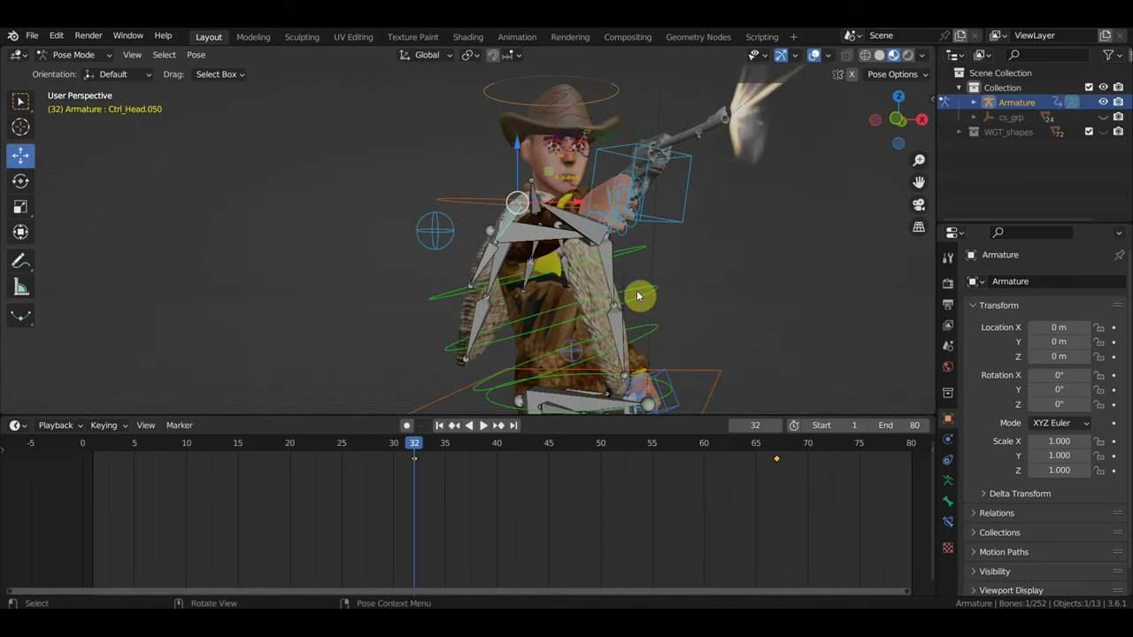
{"action": "key", "text": "r"}
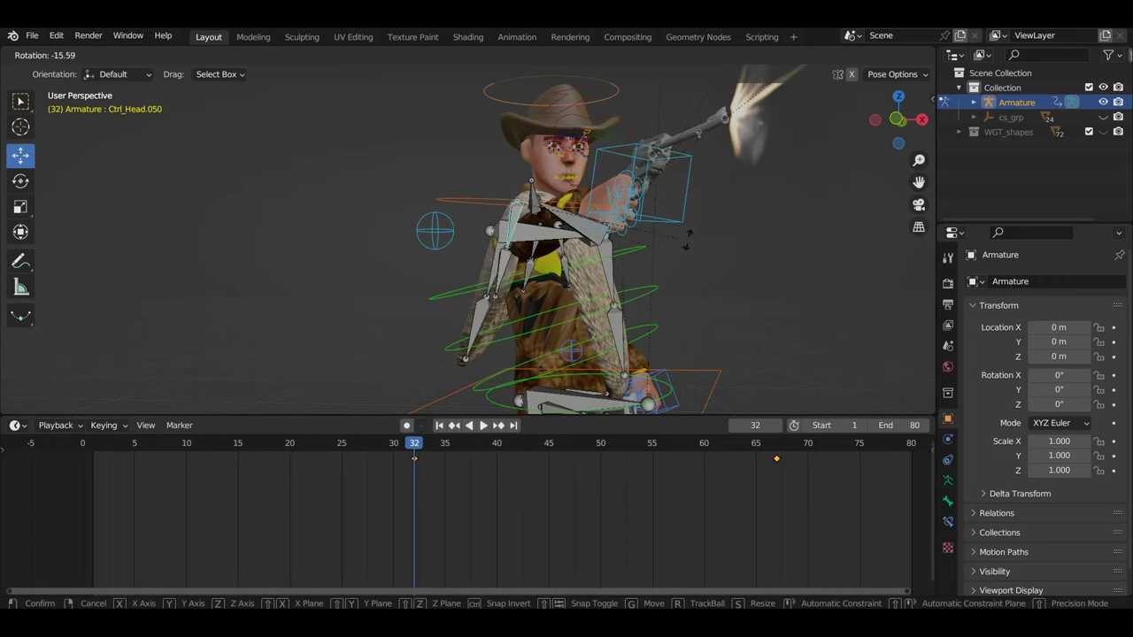
{"action": "left_click", "coordinate": [688, 239]}
{"action": "left_click", "coordinate": [494, 268]}
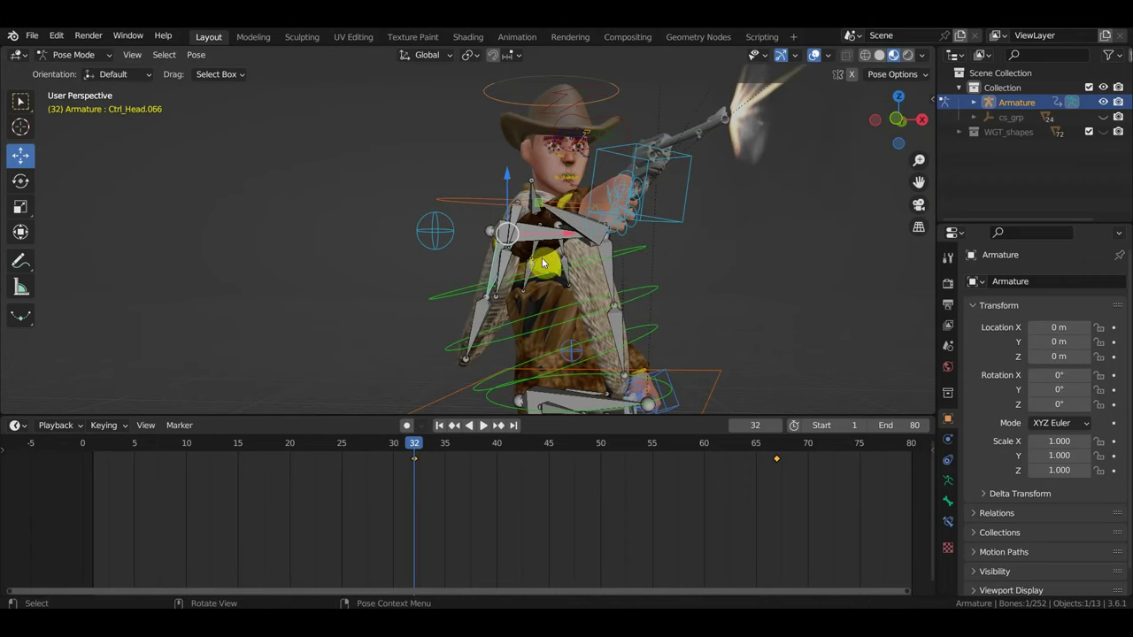
{"action": "key", "text": "r"}
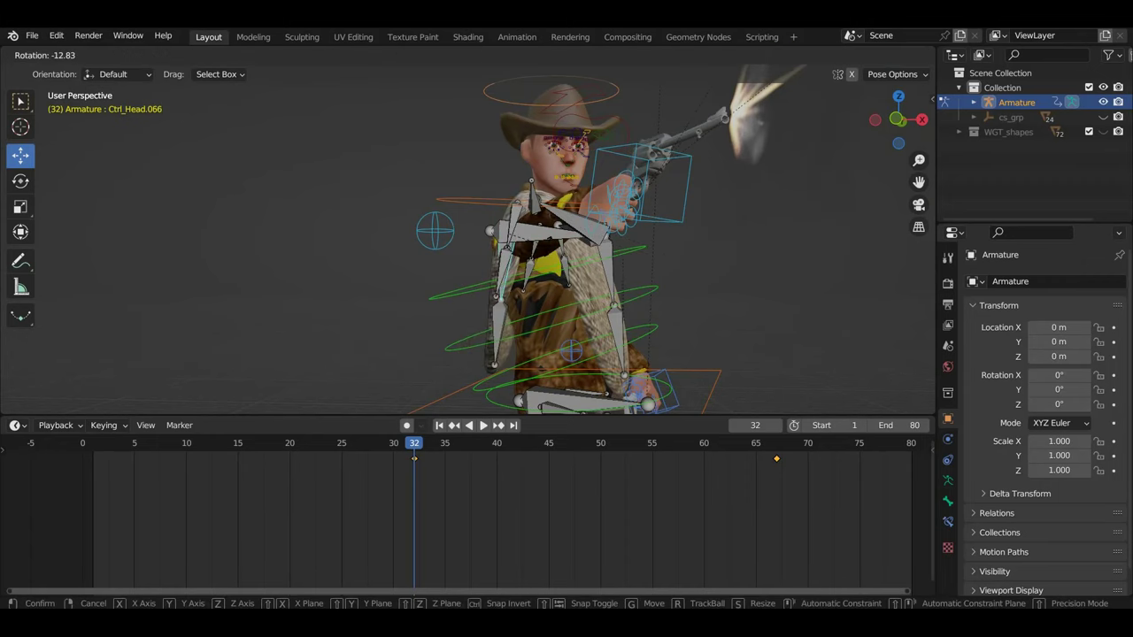
{"action": "left_click", "coordinate": [555, 251]}
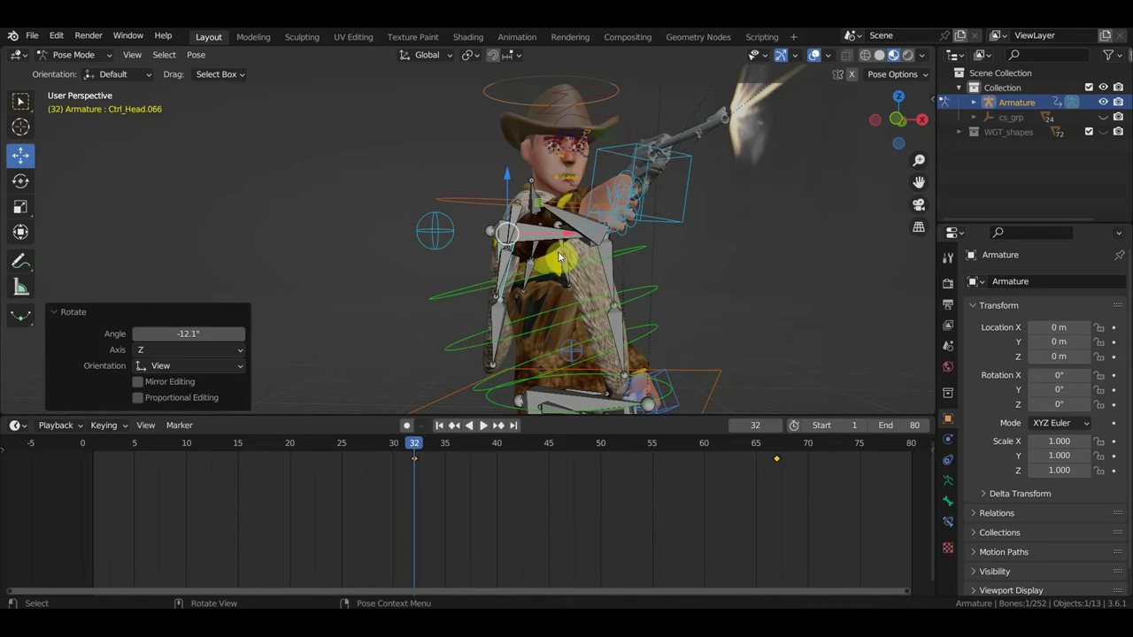
Step: Key all rig bones at frame 32, then move to frame 46
{"action": "key", "text": "a"}
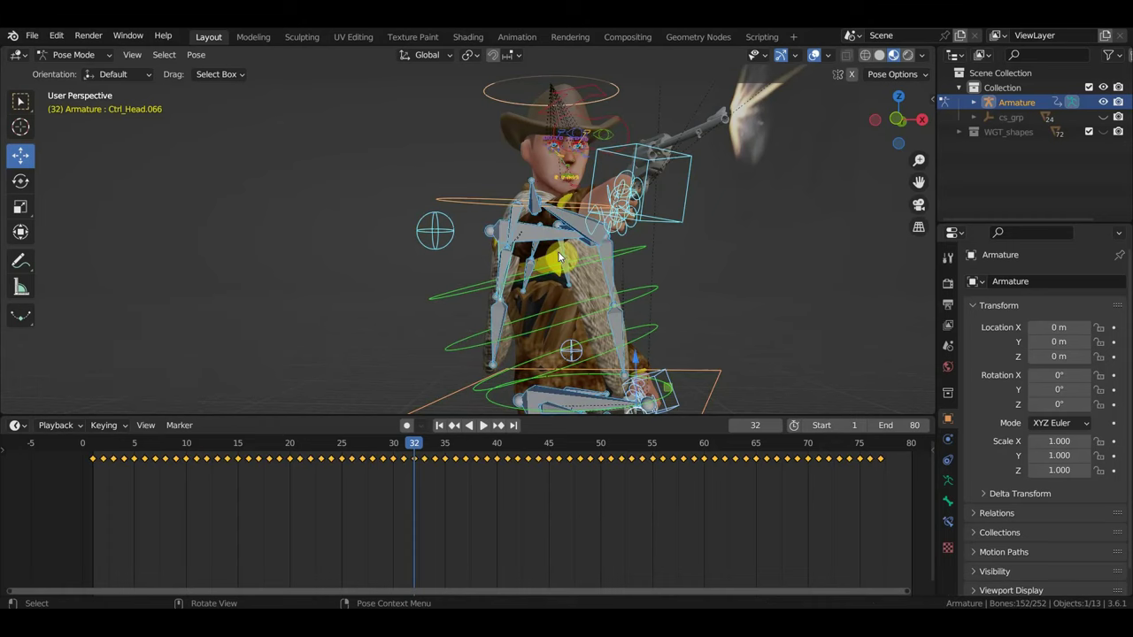
{"action": "key", "text": "i"}
{"action": "left_click_drag", "start_coordinate": [426, 449], "coordinate": [557, 470]}
{"action": "middle_click_drag", "start_coordinate": [728, 321], "coordinate": [657, 333]}
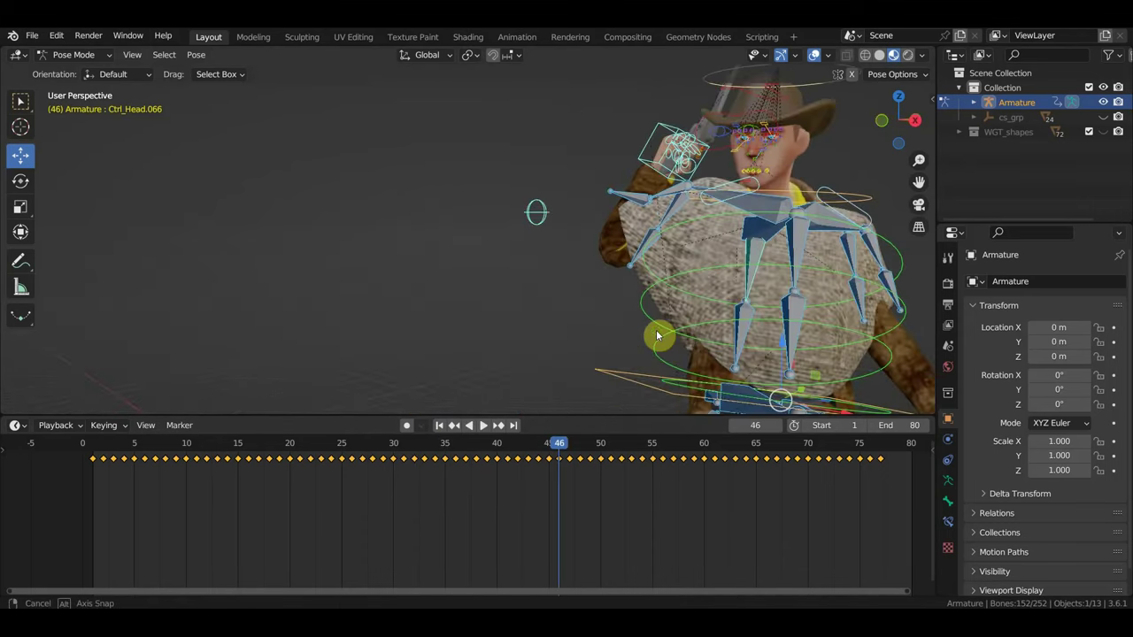
Step: Select the shoulder control bones Ctrl_Head.048 and Ctrl_Head.049 at frame 46
{"action": "mouse_move", "coordinate": [663, 203]}
{"action": "middle_mouse_down"}
{"action": "mouse_move", "coordinate": [764, 235]}
{"action": "mouse_move", "coordinate": [660, 182]}
{"action": "middle_mouse_up"}
{"action": "left_click", "coordinate": [703, 215]}
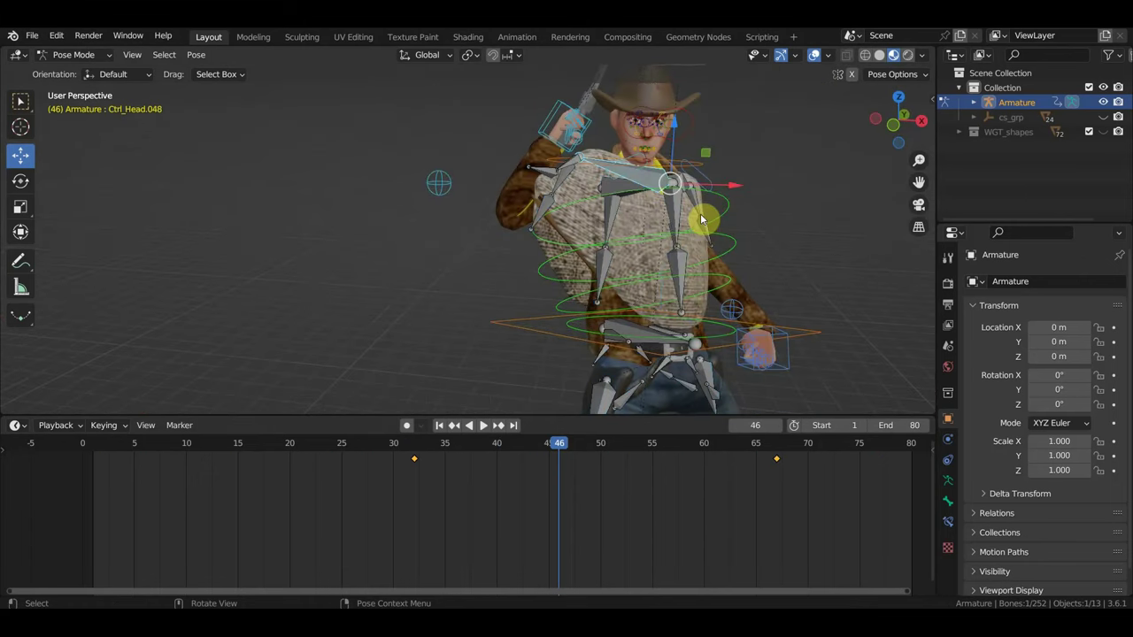
{"action": "mouse_move", "coordinate": [703, 215]}
{"action": "middle_mouse_down"}
{"action": "mouse_move", "coordinate": [616, 245]}
{"action": "mouse_move", "coordinate": [673, 255]}
{"action": "mouse_move", "coordinate": [659, 208]}
{"action": "middle_mouse_up"}
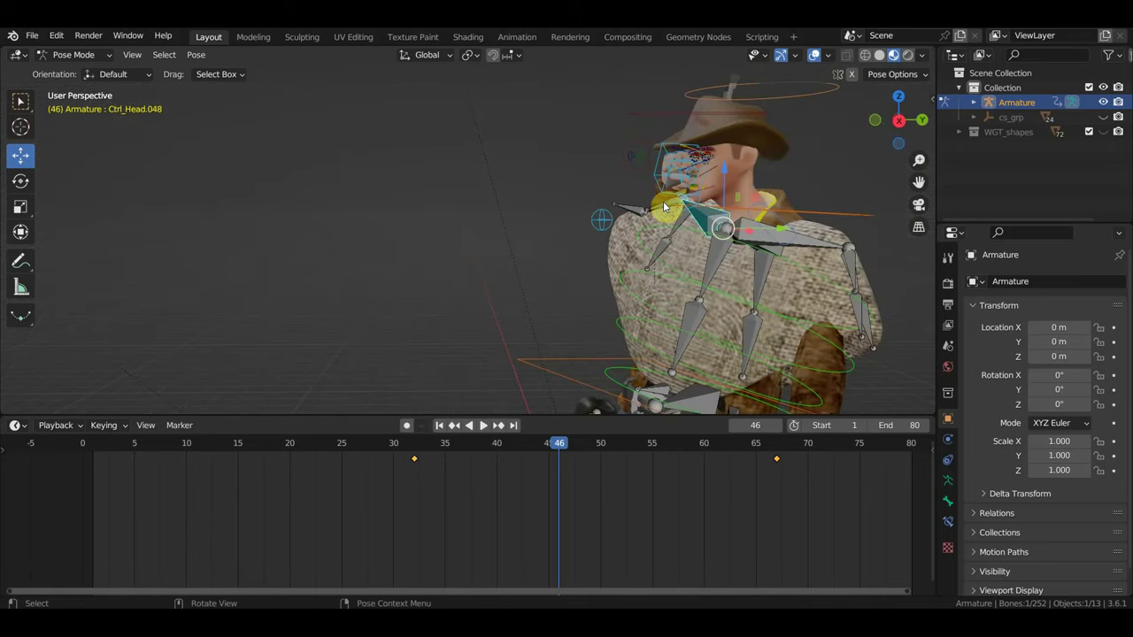
{"action": "left_click", "coordinate": [663, 207]}
{"action": "left_click", "coordinate": [638, 211]}
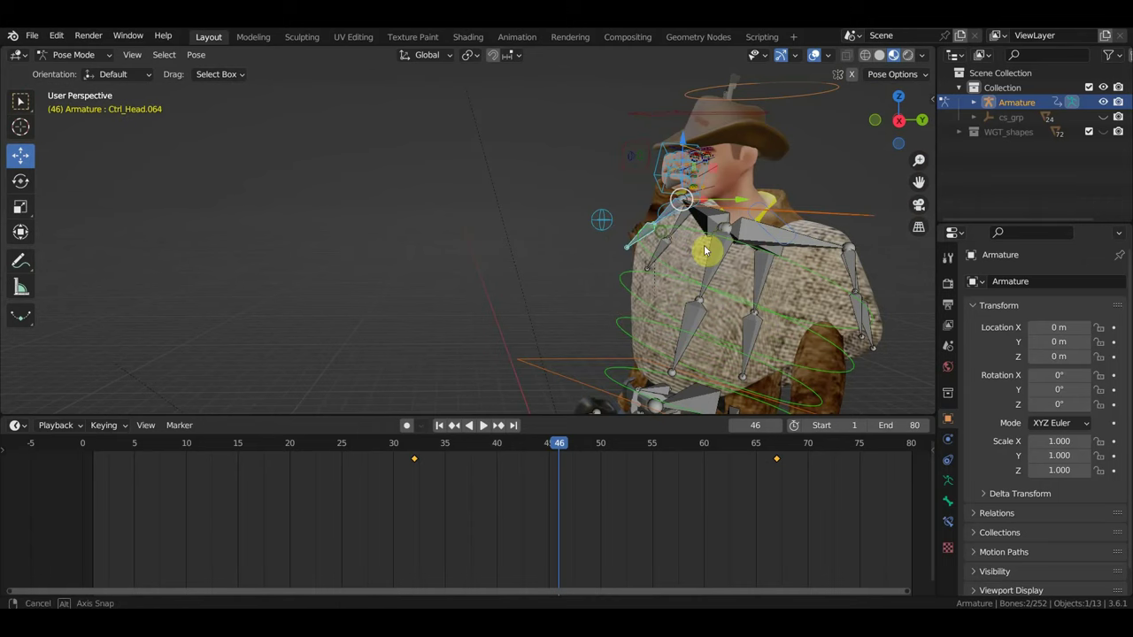
{"action": "middle_click_drag", "start_coordinate": [705, 245], "coordinate": [786, 233]}
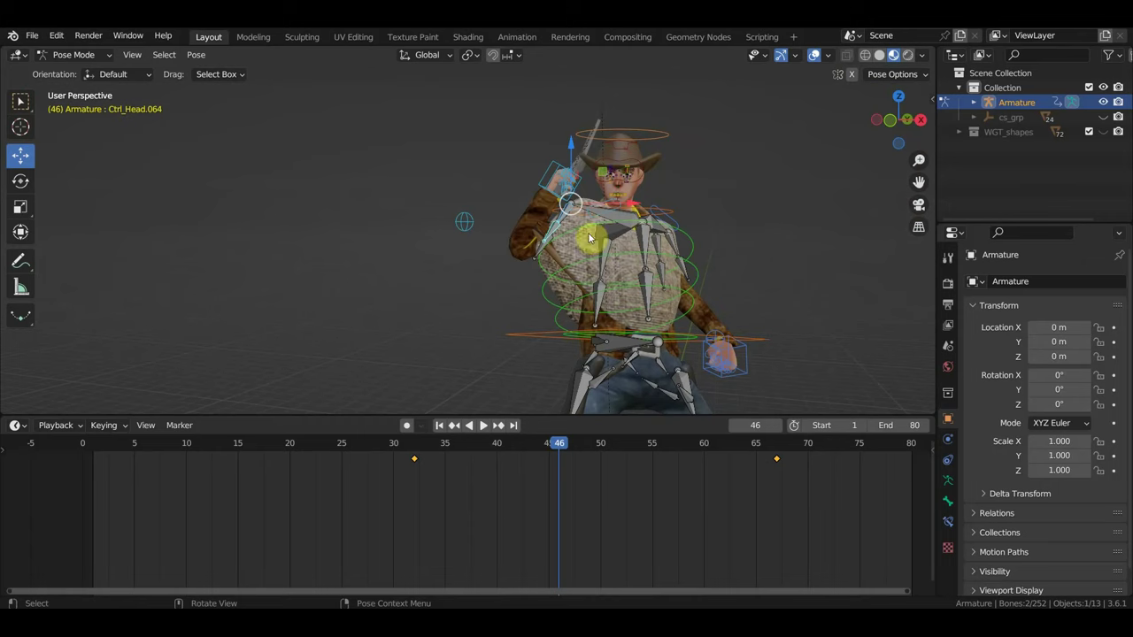
Step: Key the selected shoulder bones at frame 46 and preview the playback
{"action": "key", "text": "i"}
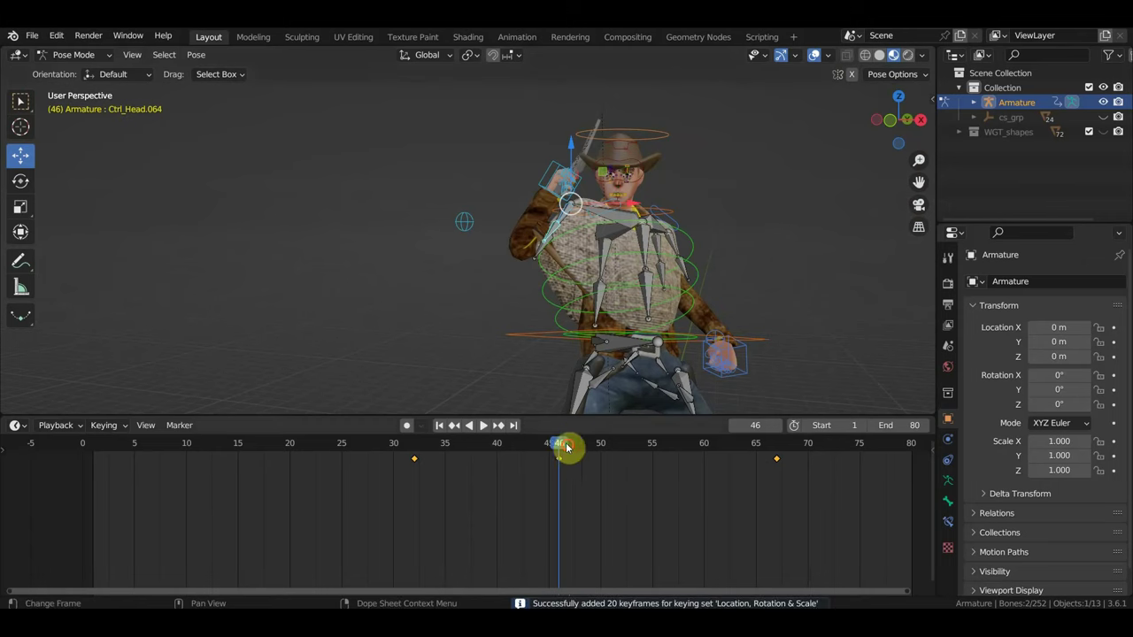
{"action": "key", "text": "space"}
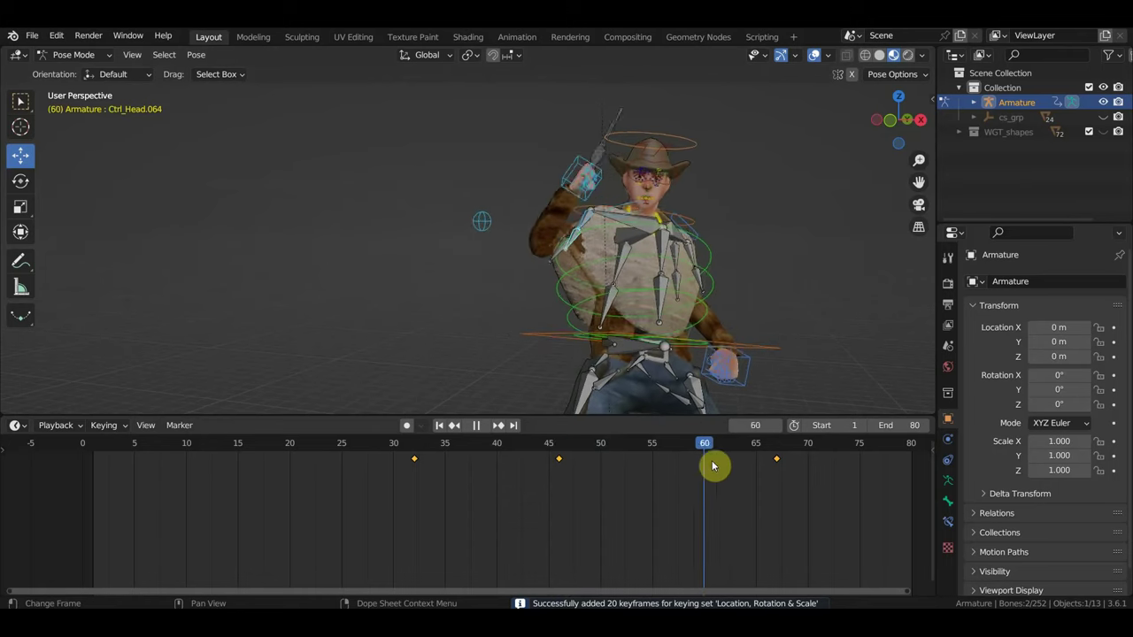
{"action": "key", "text": "space"}
Step: At frame 60, move the Ctrl_Head.064 head control to adjust the pose
{"action": "left_click_drag", "start_coordinate": [732, 462], "coordinate": [706, 456]}
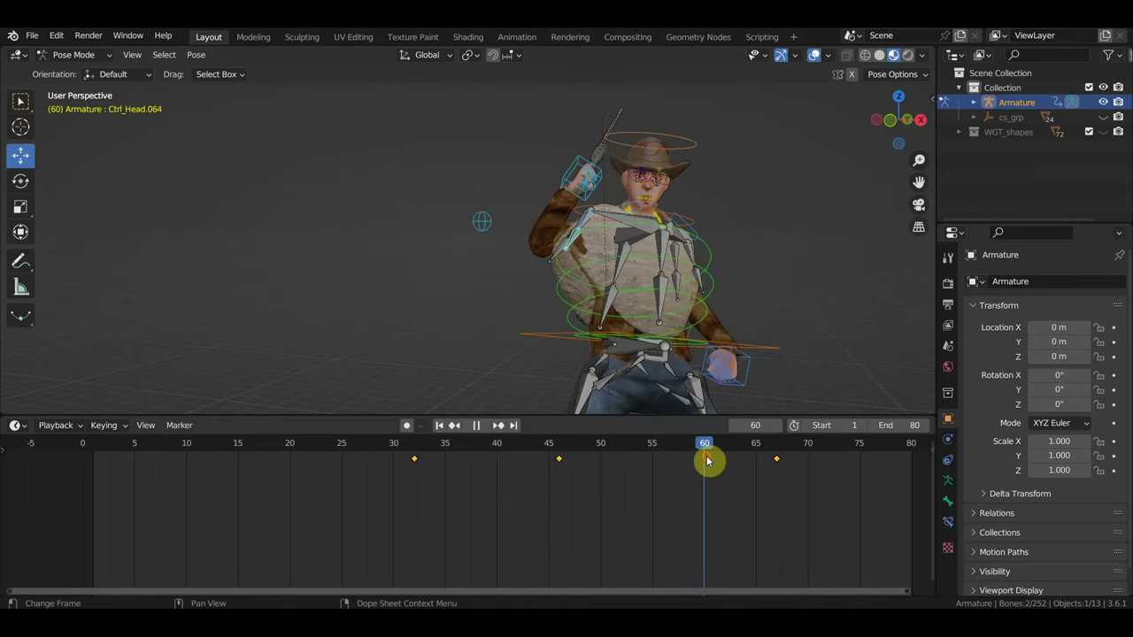
{"action": "scroll", "coordinate": [708, 328], "scroll_direction": "up", "scroll_amount": 2}
{"action": "scroll", "coordinate": [632, 328], "scroll_direction": "up", "scroll_amount": 2}
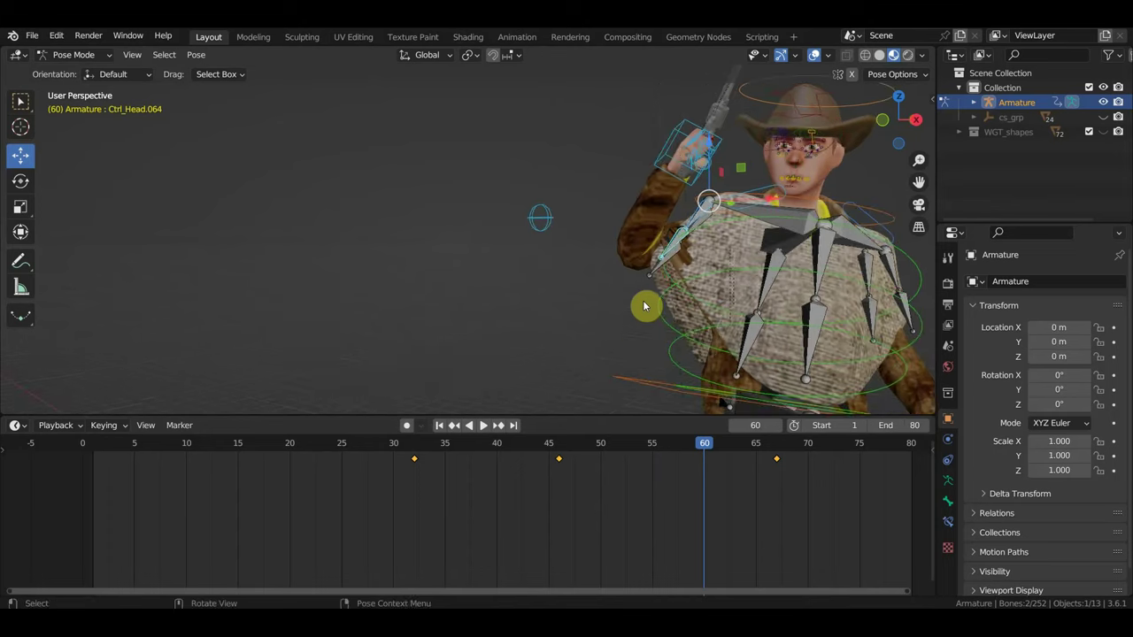
{"action": "left_click", "coordinate": [699, 251]}
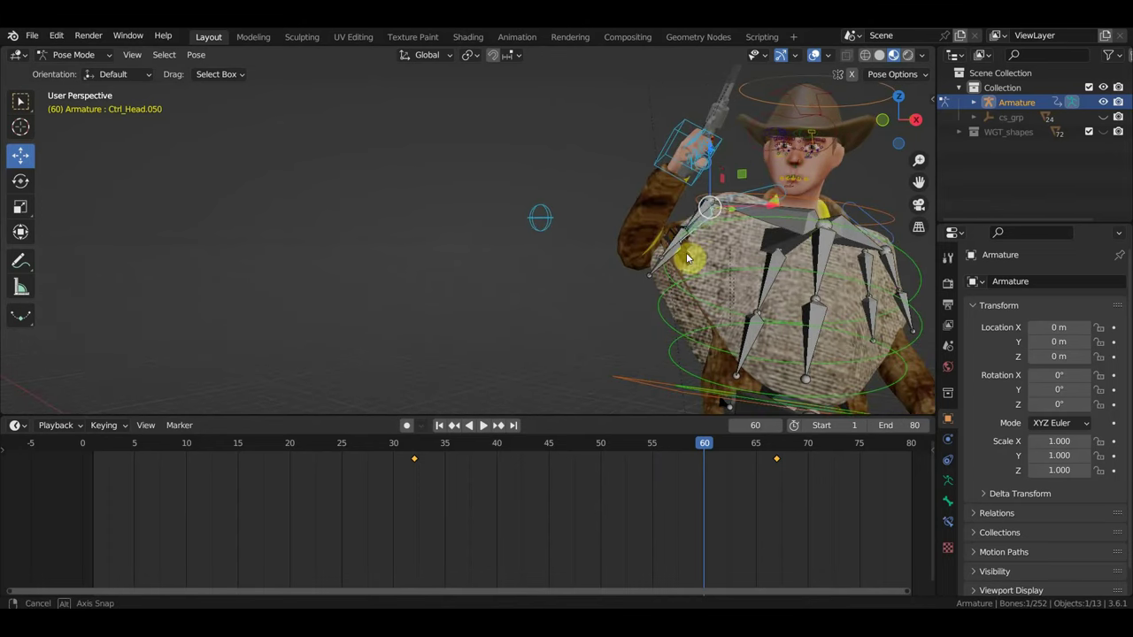
{"action": "middle_click_drag", "start_coordinate": [688, 255], "coordinate": [715, 254]}
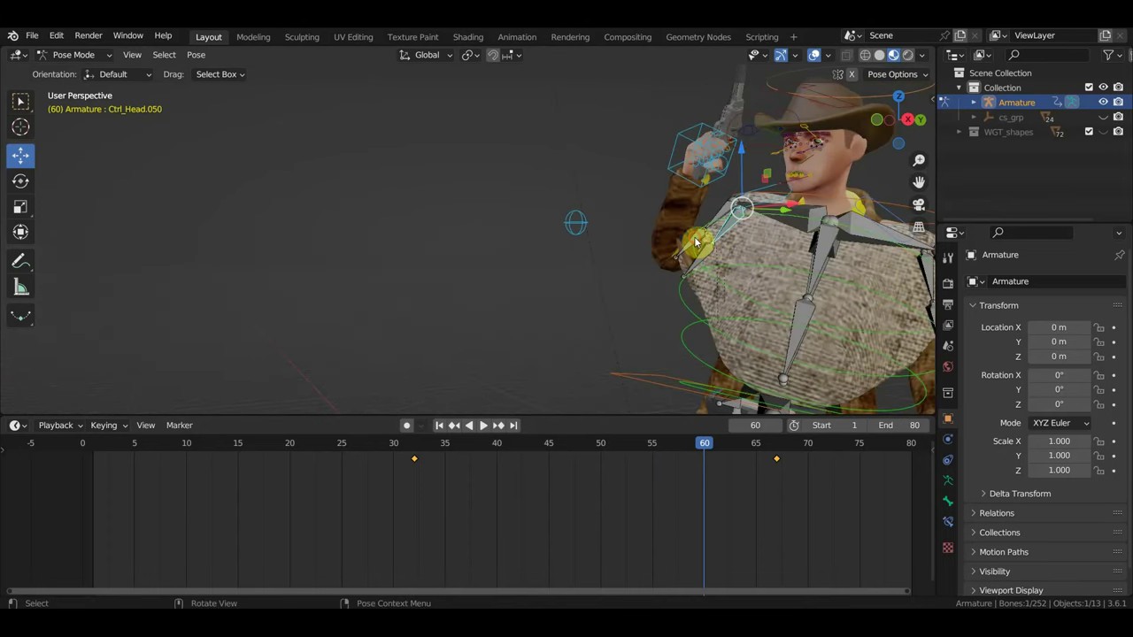
{"action": "left_click", "coordinate": [696, 242]}
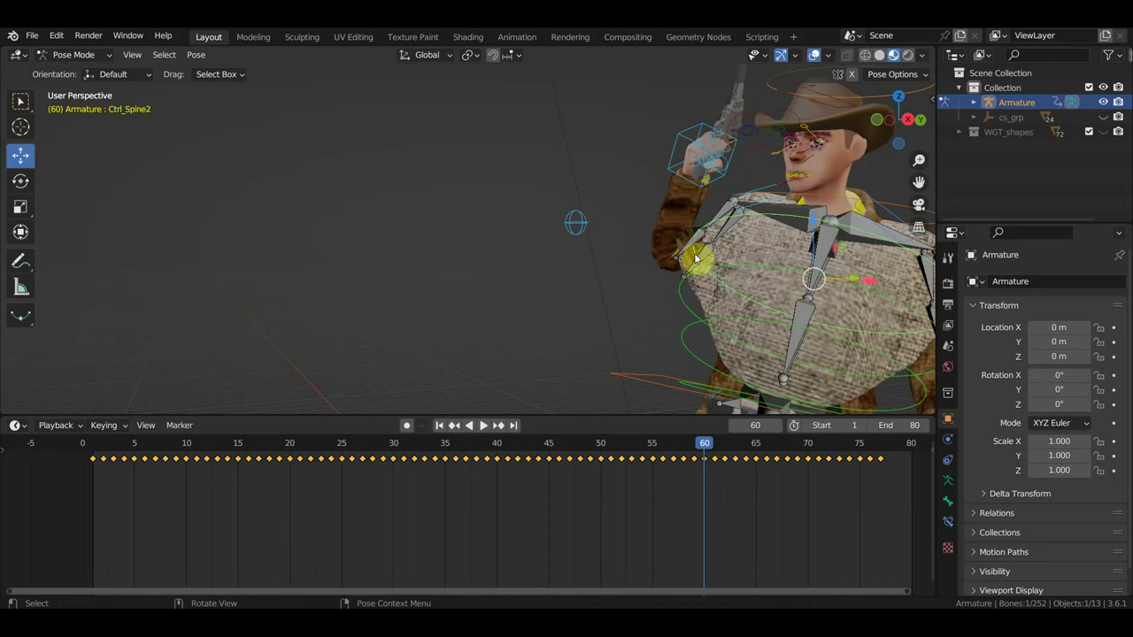
{"action": "left_click", "coordinate": [699, 246]}
{"action": "left_click_drag", "start_coordinate": [699, 246], "coordinate": [708, 226]}
{"action": "mouse_move", "coordinate": [708, 226]}
{"action": "middle_mouse_down"}
{"action": "mouse_move", "coordinate": [832, 245]}
{"action": "mouse_move", "coordinate": [794, 248]}
{"action": "middle_mouse_up"}
Step: Key the pose at frame 60 and play back the motion
{"action": "key", "text": "i"}
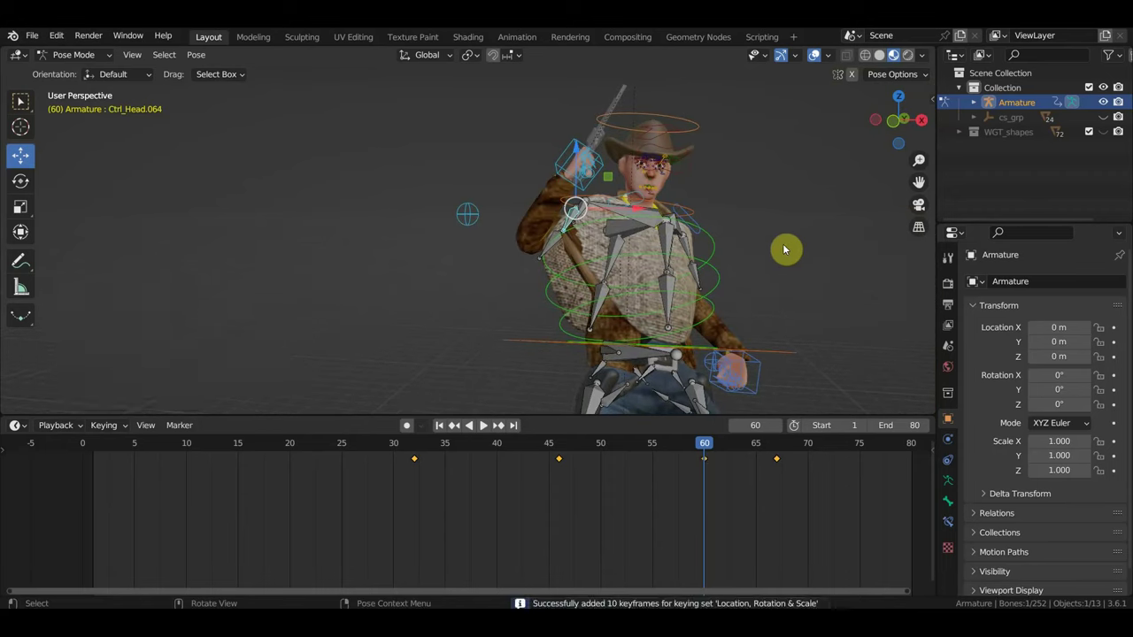
{"action": "key", "text": "space"}
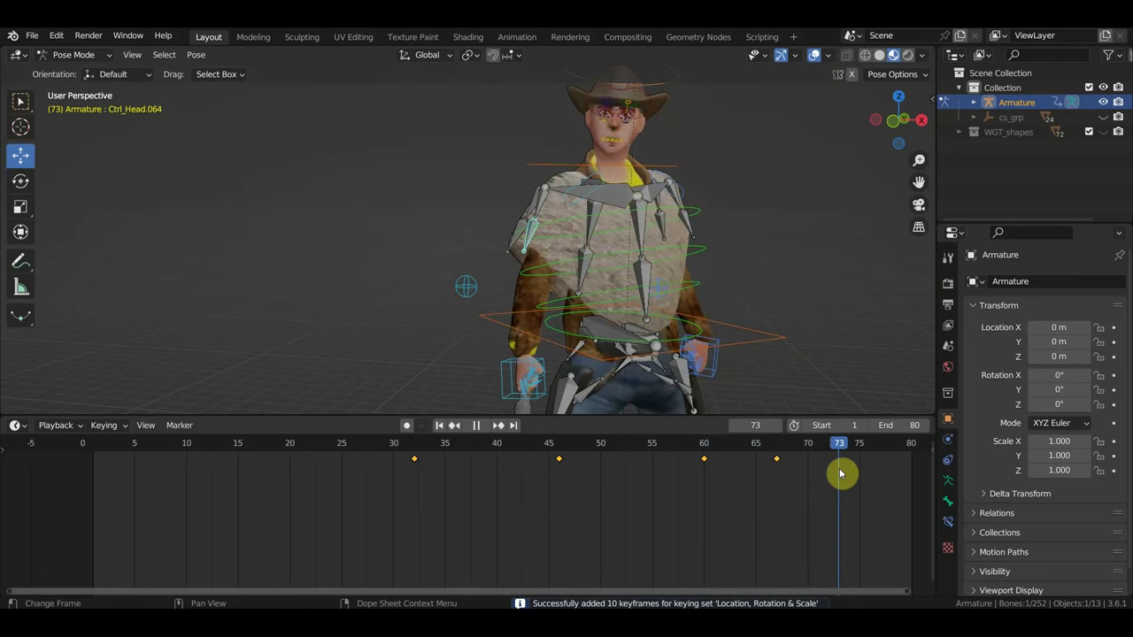
{"action": "key", "text": "space"}
{"action": "mouse_move", "coordinate": [662, 293]}
{"action": "middle_mouse_down"}
{"action": "mouse_move", "coordinate": [605, 288]}
{"action": "mouse_move", "coordinate": [648, 352]}
{"action": "mouse_move", "coordinate": [678, 303]}
{"action": "mouse_move", "coordinate": [754, 282]}
{"action": "mouse_move", "coordinate": [746, 286]}
{"action": "middle_mouse_up"}
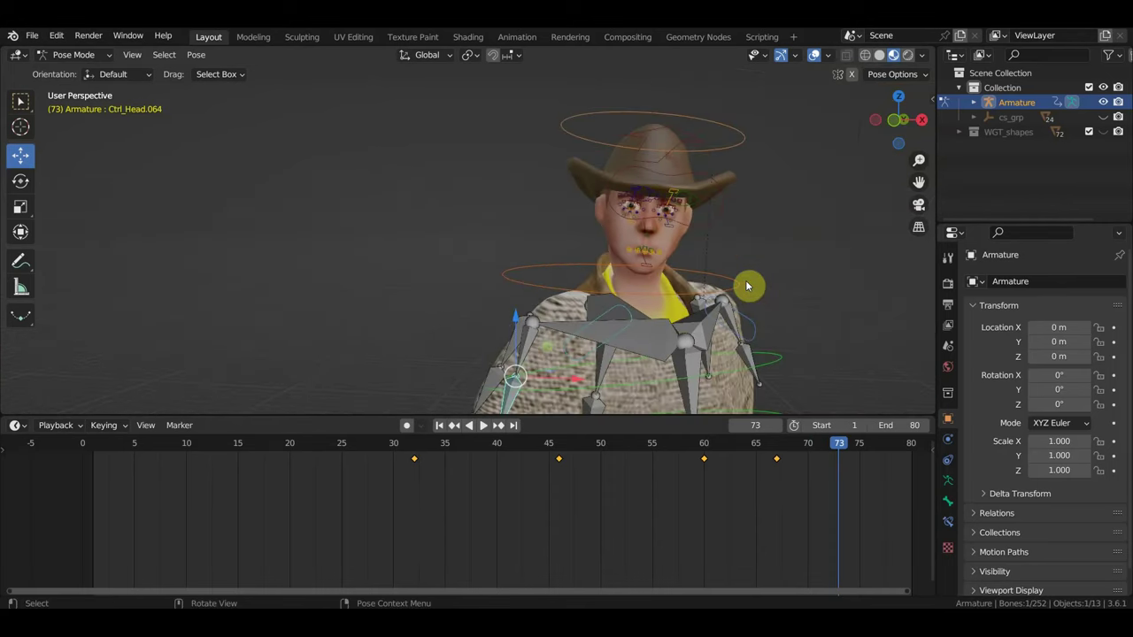
Step: Save the animated rig file in right orthographic view, then open the revolver scene file
{"action": "key", "text": "KP_3"}
{"action": "scroll", "coordinate": [737, 292], "scroll_direction": "down", "scroll_amount": 4}
{"action": "scroll", "coordinate": [669, 160], "scroll_direction": "up", "scroll_amount": 5}
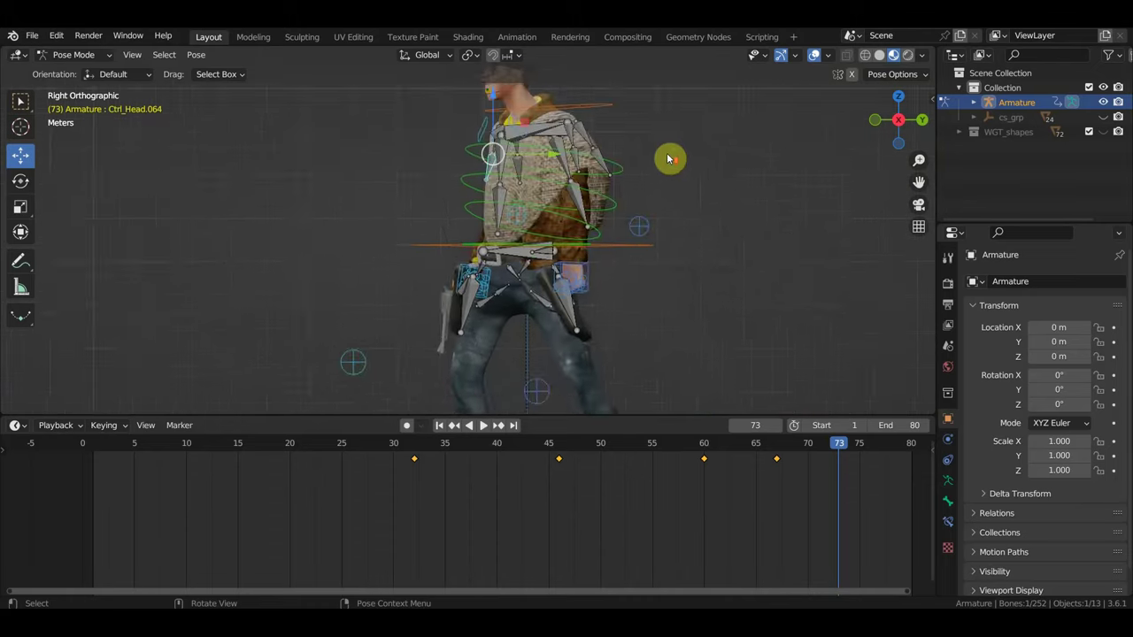
{"action": "scroll", "coordinate": [669, 160], "scroll_direction": "down", "scroll_amount": 2}
{"action": "scroll", "coordinate": [670, 177], "scroll_direction": "down", "scroll_amount": 1}
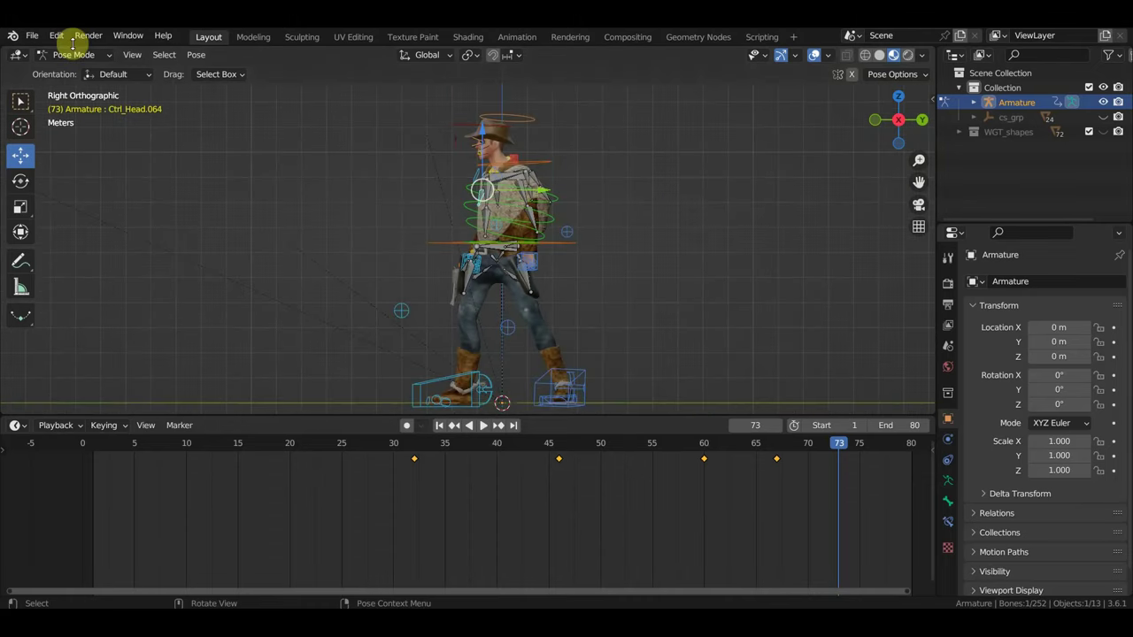
{"action": "left_click", "coordinate": [31, 35]}
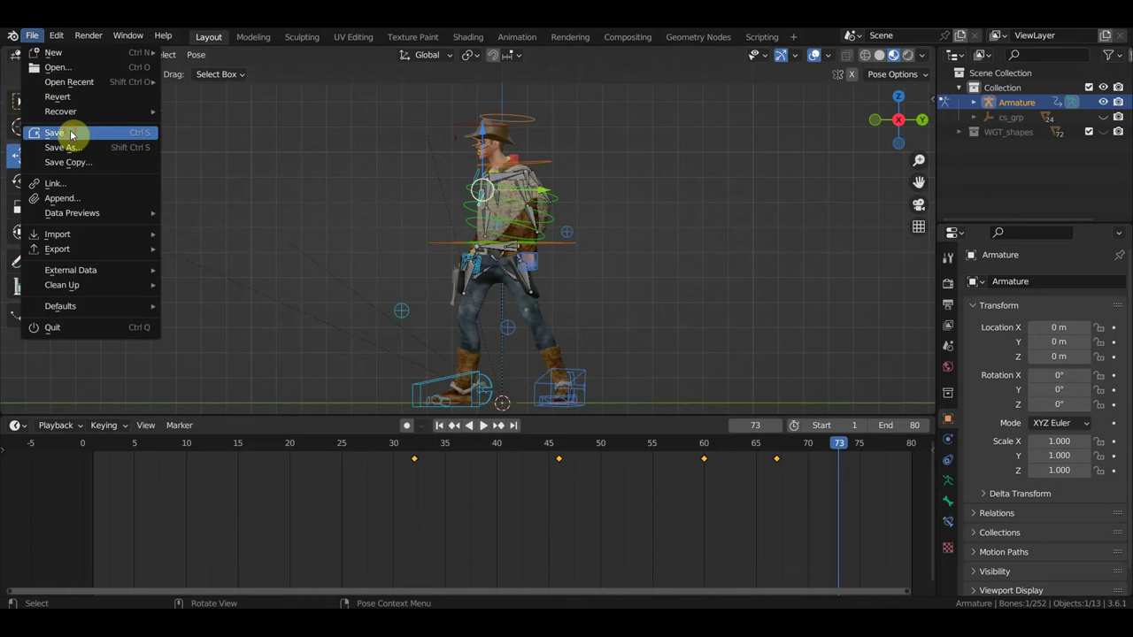
{"action": "left_click", "coordinate": [71, 133]}
{"action": "left_click", "coordinate": [31, 36]}
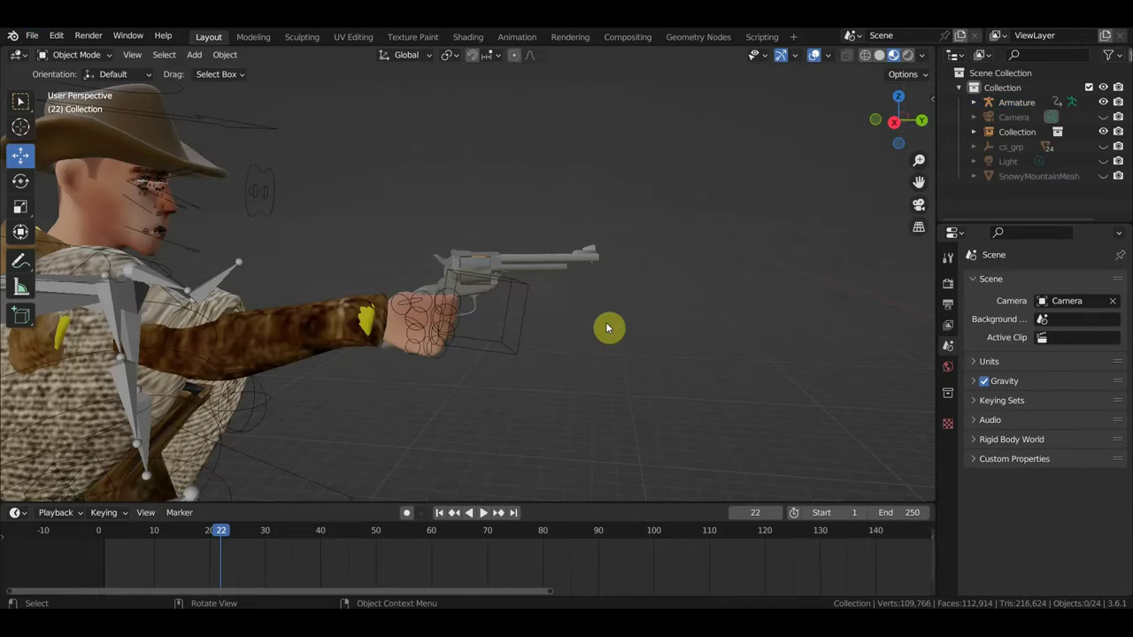
Step: Play the revolver shot up to the muzzle flash, then zoom out to the whole cowboy
{"action": "key", "text": "space"}
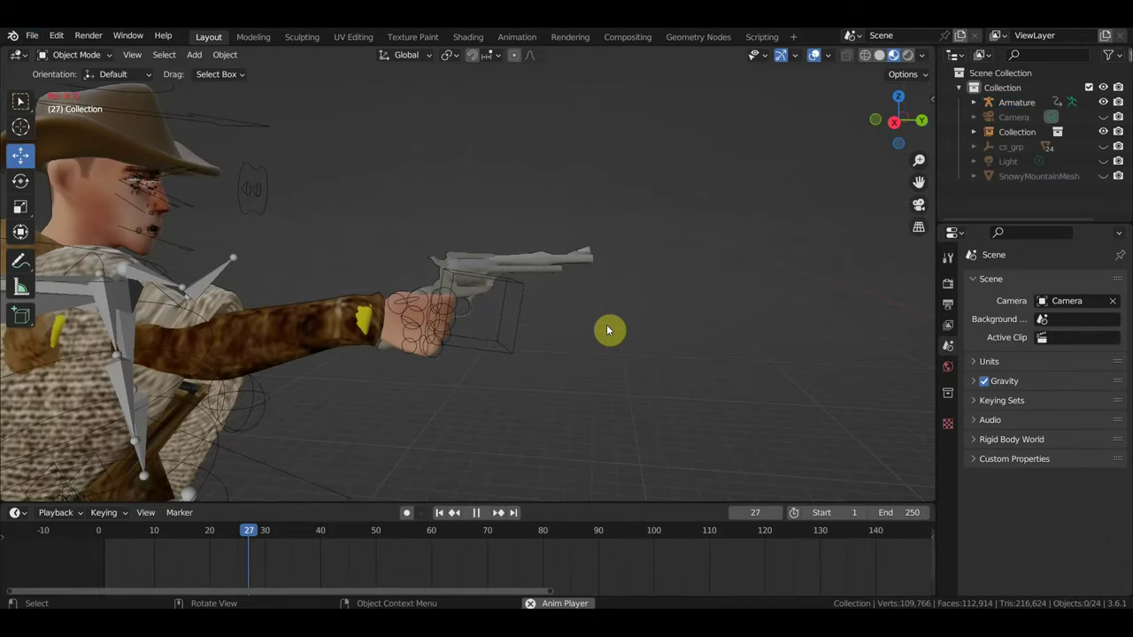
{"action": "key", "text": "space"}
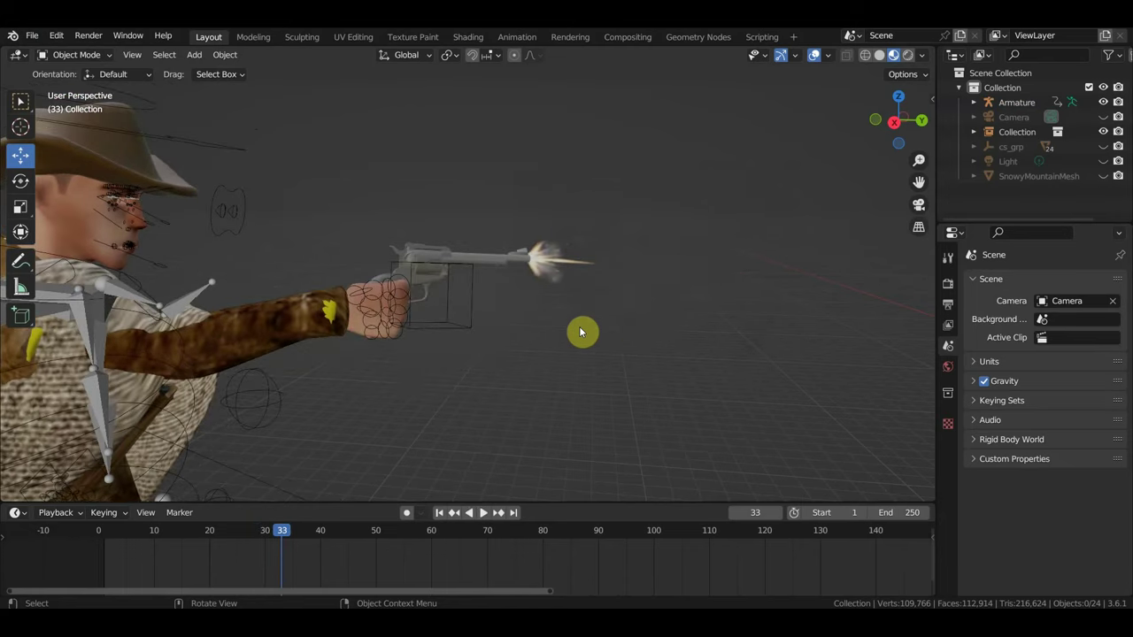
{"action": "mouse_move", "coordinate": [579, 326]}
{"action": "middle_mouse_down", "text": "ctrl"}
{"action": "mouse_move", "coordinate": [670, 293]}
{"action": "mouse_move", "coordinate": [447, 276]}
{"action": "middle_mouse_up", "text": "ctrl"}
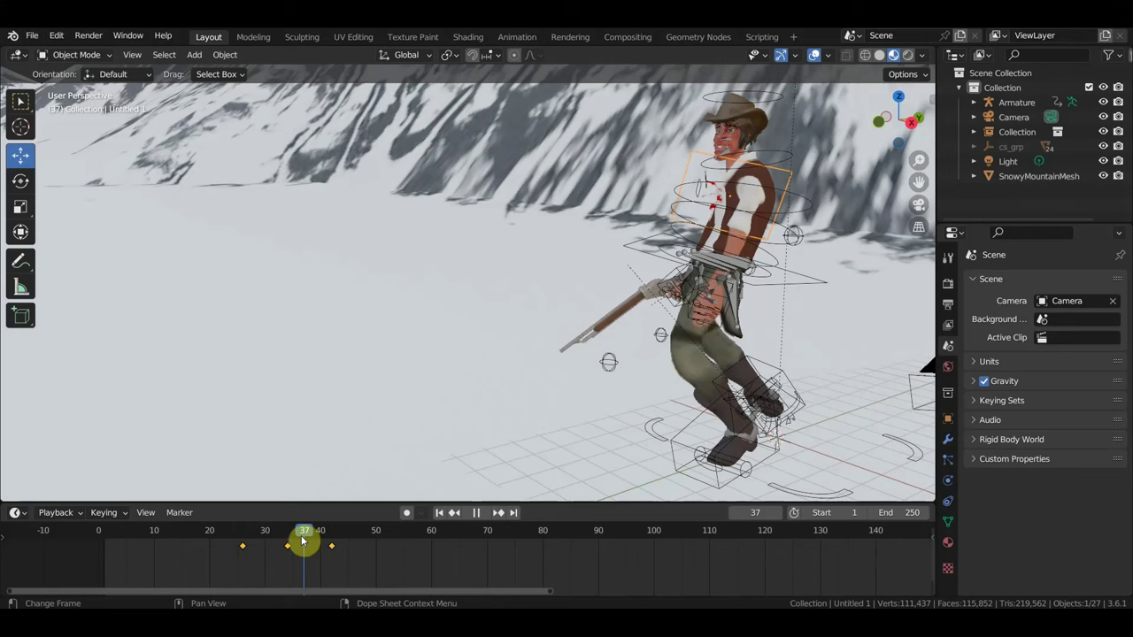
Step: Scale up the victim's torso control and key it at frame 31
{"action": "mouse_move", "coordinate": [301, 541]}
{"action": "left_mouse_down"}
{"action": "mouse_move", "coordinate": [292, 539]}
{"action": "mouse_move", "coordinate": [339, 551]}
{"action": "mouse_move", "coordinate": [249, 539]}
{"action": "mouse_move", "coordinate": [270, 543]}
{"action": "left_mouse_up"}
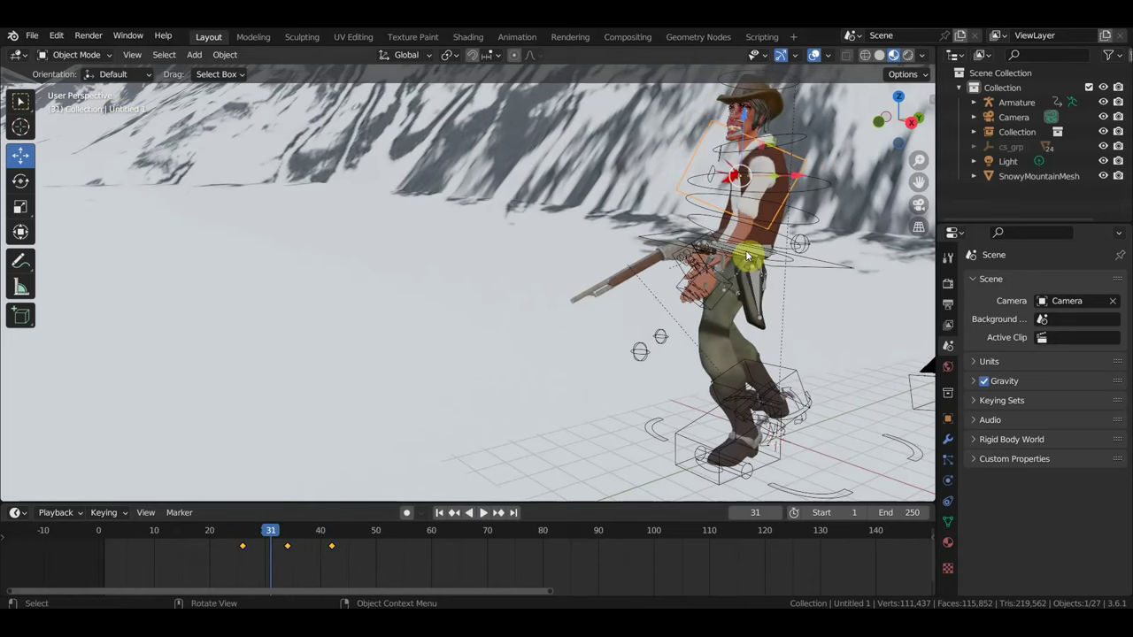
{"action": "key", "text": "s"}
{"action": "left_click", "coordinate": [796, 261]}
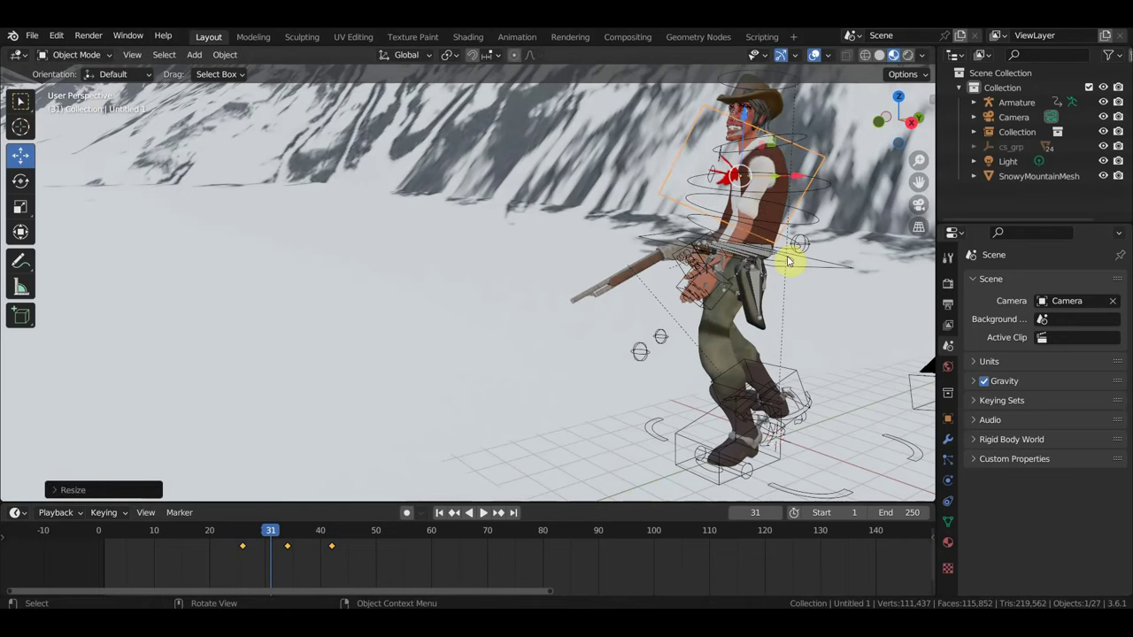
{"action": "key", "text": "i"}
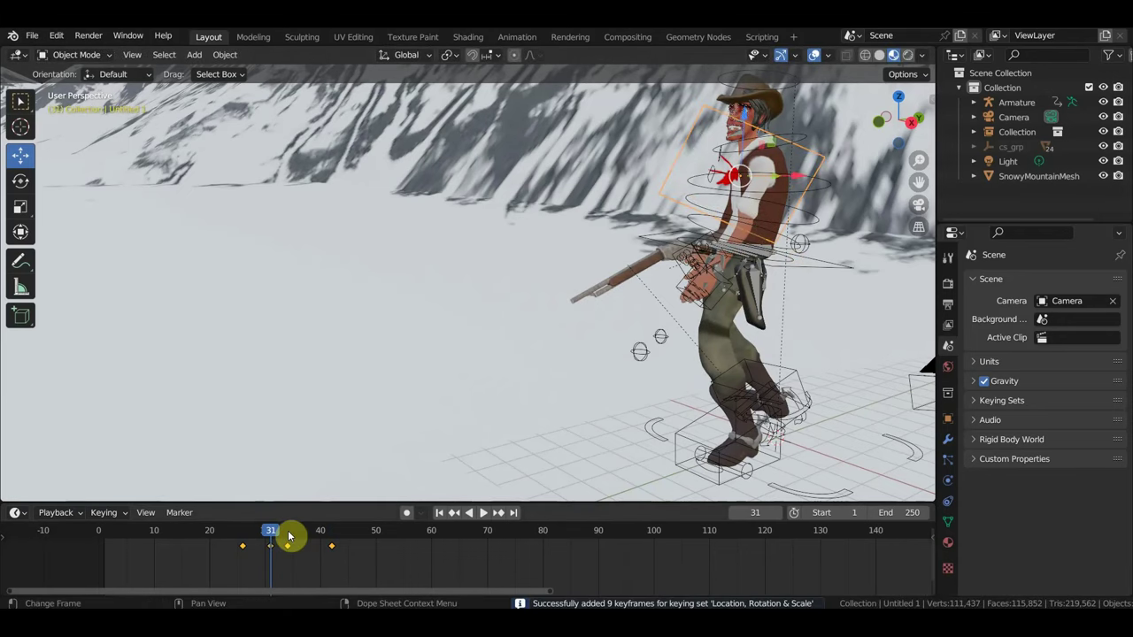
Step: At frame 38, scale the torso to about 1.049, key it, and review the reaction
{"action": "mouse_move", "coordinate": [275, 534]}
{"action": "left_mouse_down"}
{"action": "mouse_move", "coordinate": [322, 544]}
{"action": "mouse_move", "coordinate": [310, 545]}
{"action": "left_mouse_up"}
{"action": "left_click", "coordinate": [737, 399]}
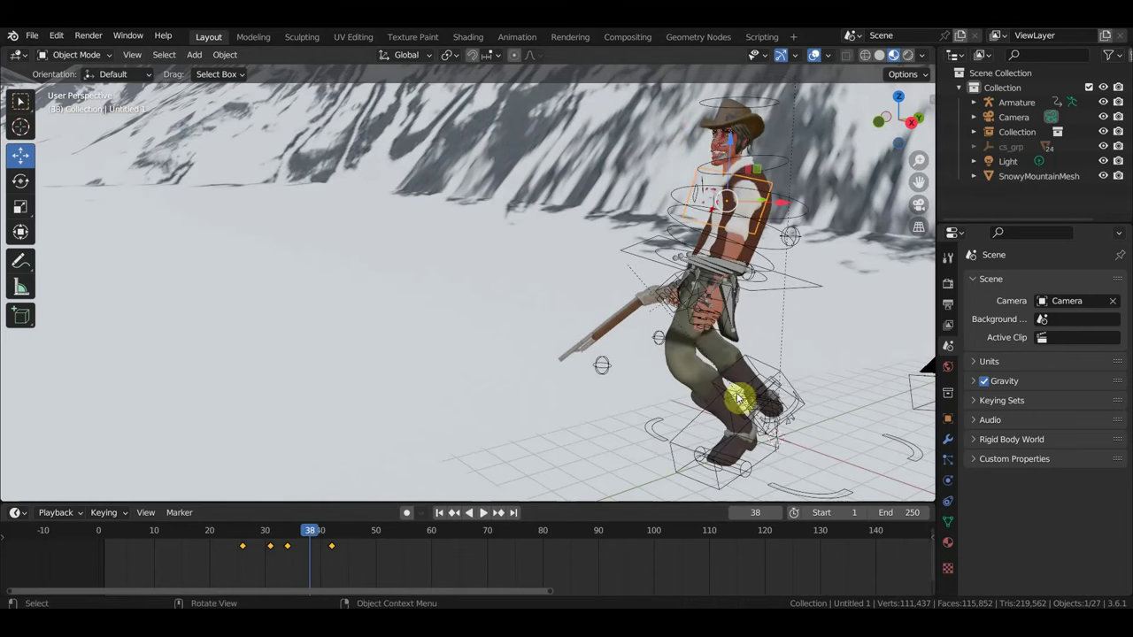
{"action": "key", "text": "s"}
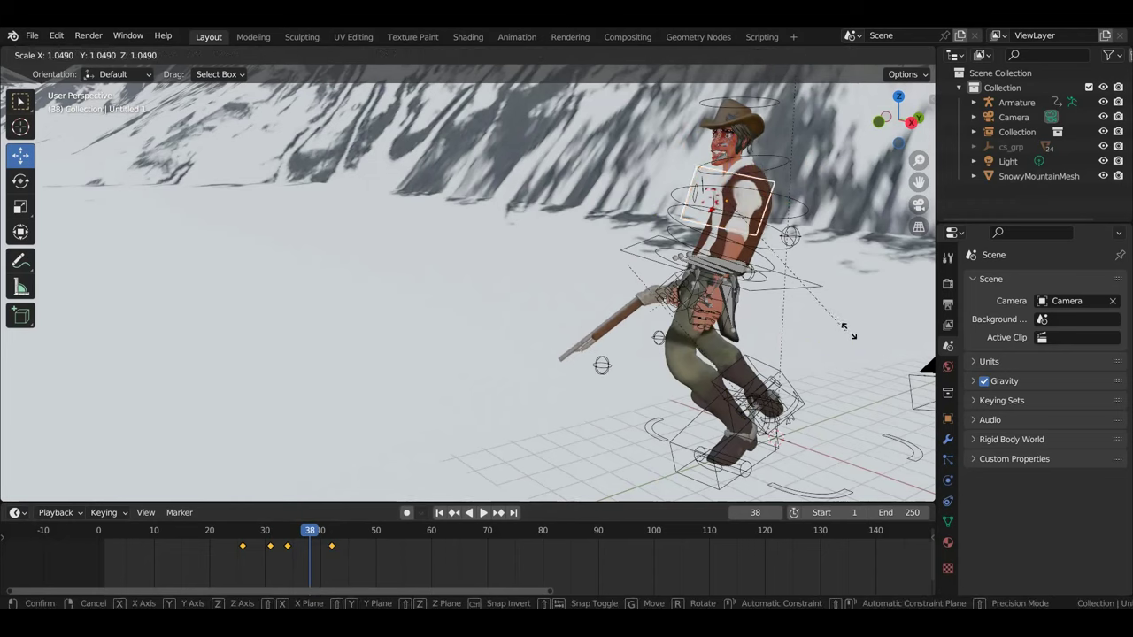
{"action": "left_click", "coordinate": [890, 338]}
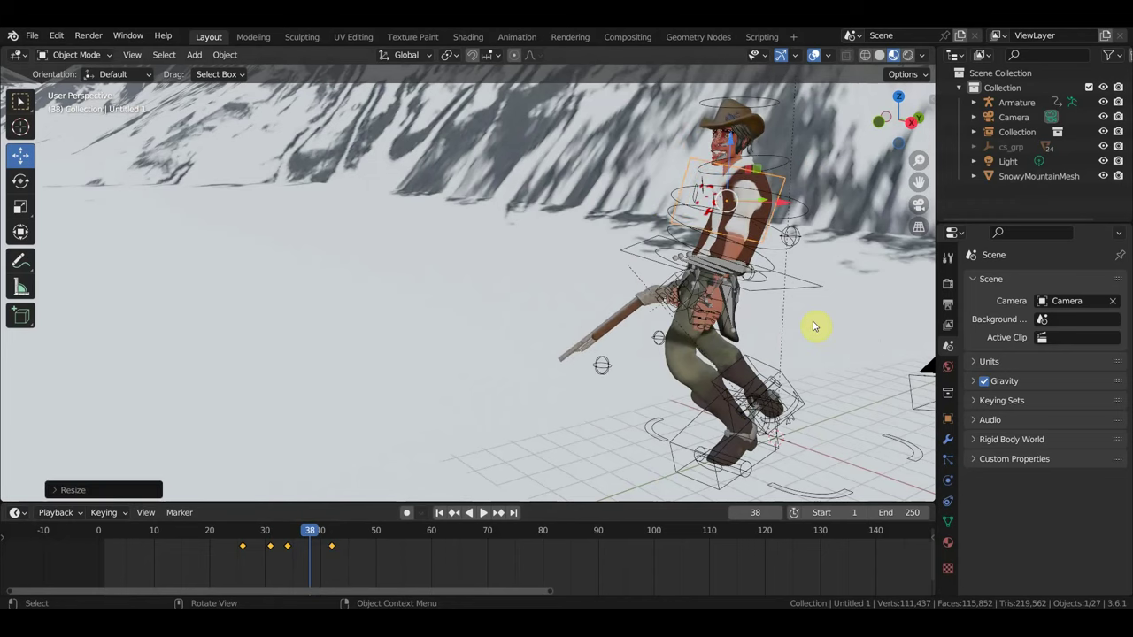
{"action": "key", "text": "i"}
{"action": "mouse_move", "coordinate": [319, 532]}
{"action": "left_mouse_down"}
{"action": "mouse_move", "coordinate": [224, 520]}
{"action": "mouse_move", "coordinate": [339, 526]}
{"action": "mouse_move", "coordinate": [278, 520]}
{"action": "left_mouse_up"}
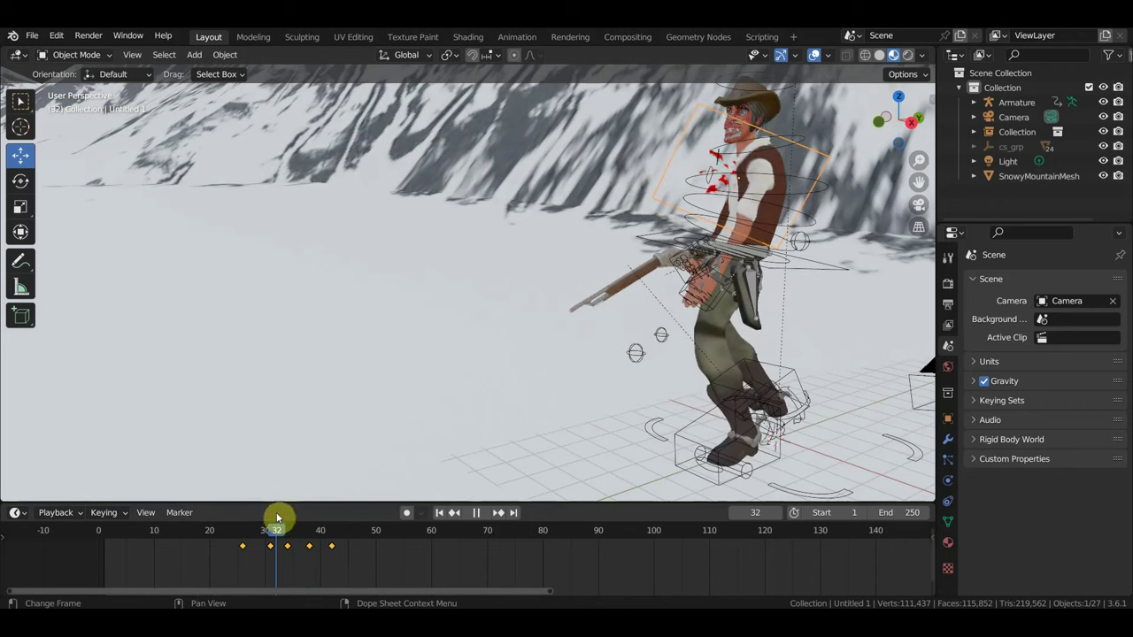
{"action": "mouse_move", "coordinate": [611, 283]}
{"action": "middle_mouse_down"}
{"action": "mouse_move", "coordinate": [671, 298]}
{"action": "mouse_move", "coordinate": [539, 261]}
{"action": "mouse_move", "coordinate": [615, 318]}
{"action": "middle_mouse_up"}
Step: Orbit and zoom to frame both cowboys across the snowy valley from behind the shooter
{"action": "scroll", "coordinate": [615, 319], "scroll_direction": "up", "scroll_amount": 3}
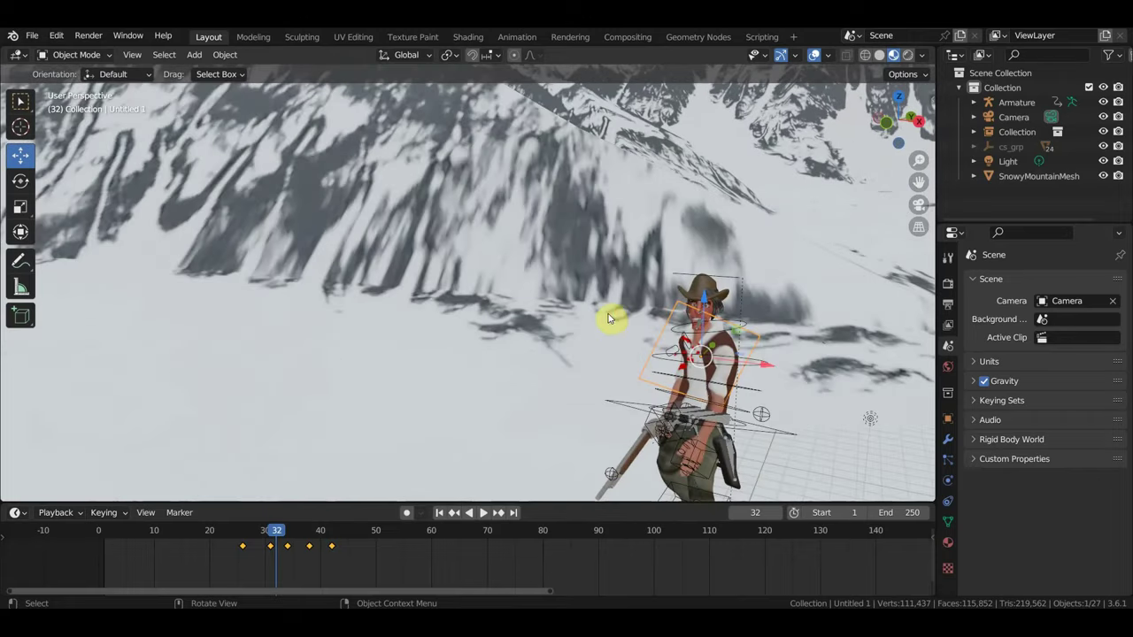
{"action": "mouse_move", "coordinate": [701, 384]}
{"action": "middle_mouse_down"}
{"action": "mouse_move", "coordinate": [647, 380]}
{"action": "mouse_move", "coordinate": [608, 359]}
{"action": "mouse_move", "coordinate": [714, 371]}
{"action": "mouse_move", "coordinate": [649, 372]}
{"action": "mouse_move", "coordinate": [741, 346]}
{"action": "mouse_move", "coordinate": [725, 356]}
{"action": "middle_mouse_up"}
{"action": "scroll", "coordinate": [747, 346], "scroll_direction": "down", "scroll_amount": 3}
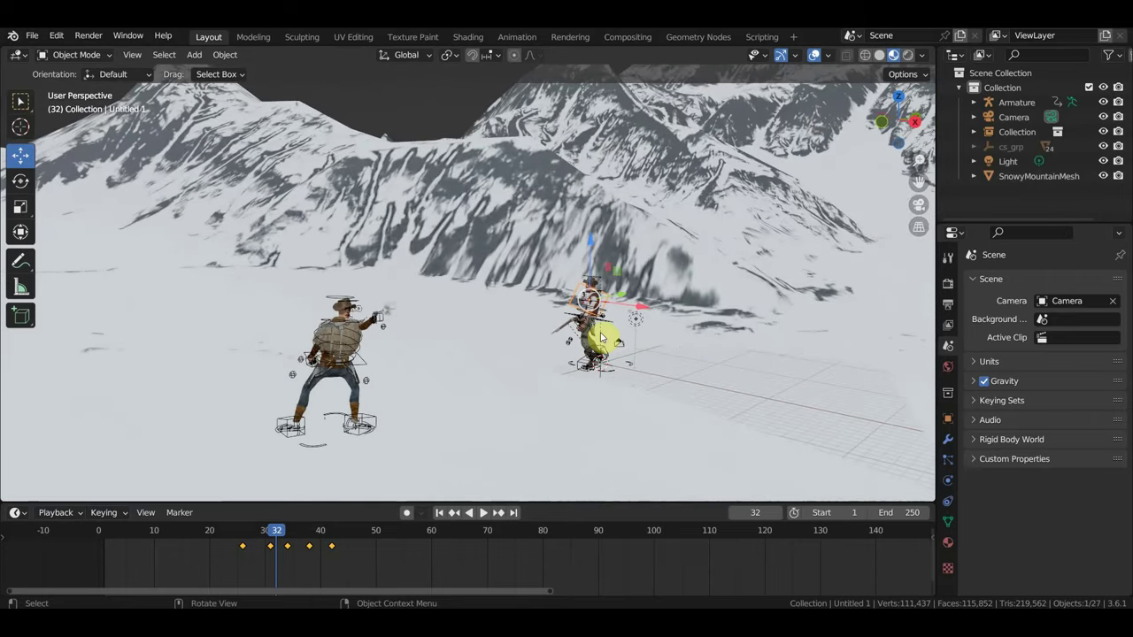
{"action": "mouse_move", "coordinate": [601, 337]}
{"action": "middle_mouse_down"}
{"action": "mouse_move", "coordinate": [678, 342]}
{"action": "mouse_move", "coordinate": [700, 321]}
{"action": "mouse_move", "coordinate": [719, 326]}
{"action": "mouse_move", "coordinate": [597, 301]}
{"action": "mouse_move", "coordinate": [607, 296]}
{"action": "mouse_move", "coordinate": [625, 303]}
{"action": "mouse_move", "coordinate": [574, 305]}
{"action": "mouse_move", "coordinate": [608, 308]}
{"action": "middle_mouse_up"}
{"action": "scroll", "coordinate": [678, 322], "scroll_direction": "up", "scroll_amount": 2}
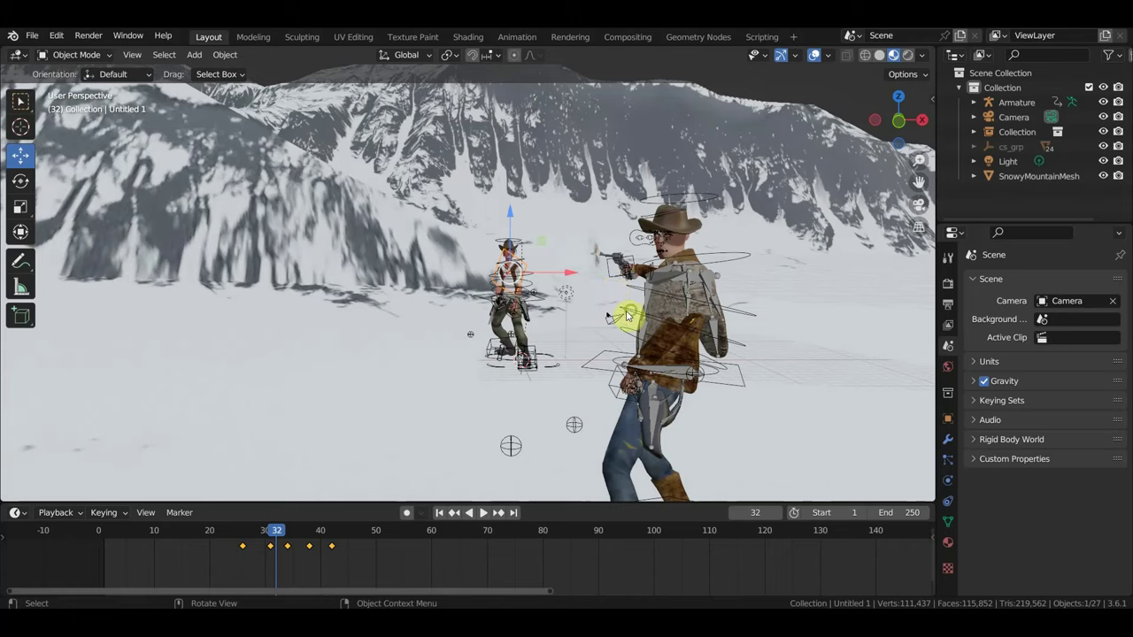
Step: Turn off viewport overlays to hide bones and grid, then switch to the Select Box tool
{"action": "middle_click_drag", "start_coordinate": [627, 316], "coordinate": [661, 313]}
{"action": "middle_click_drag", "start_coordinate": [728, 308], "coordinate": [602, 339]}
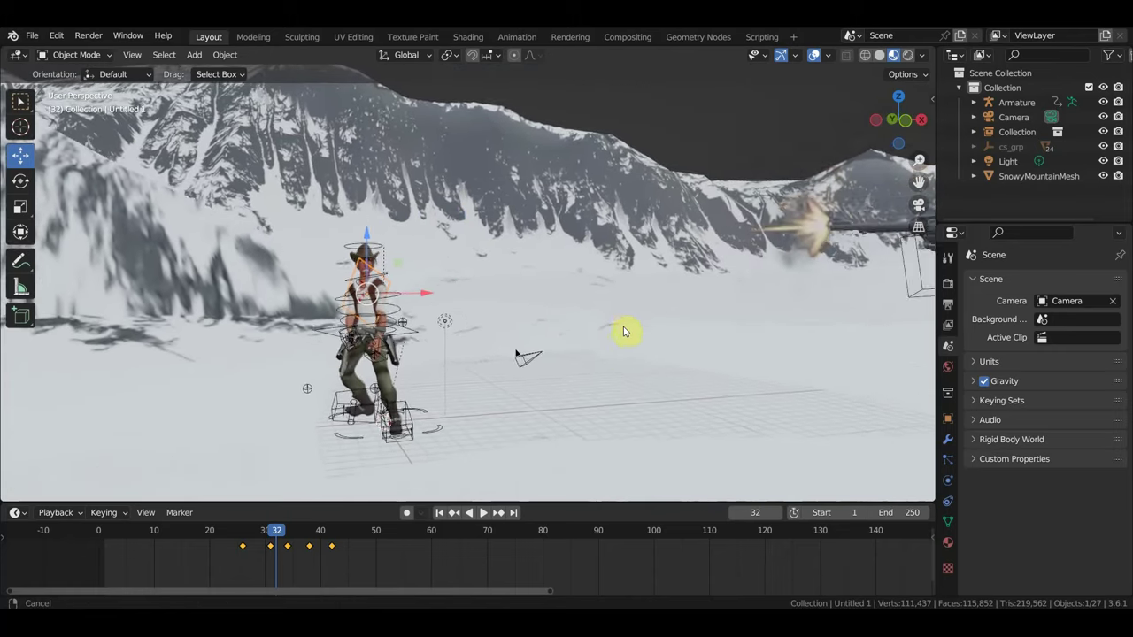
{"action": "middle_click_drag", "start_coordinate": [732, 298], "coordinate": [683, 324]}
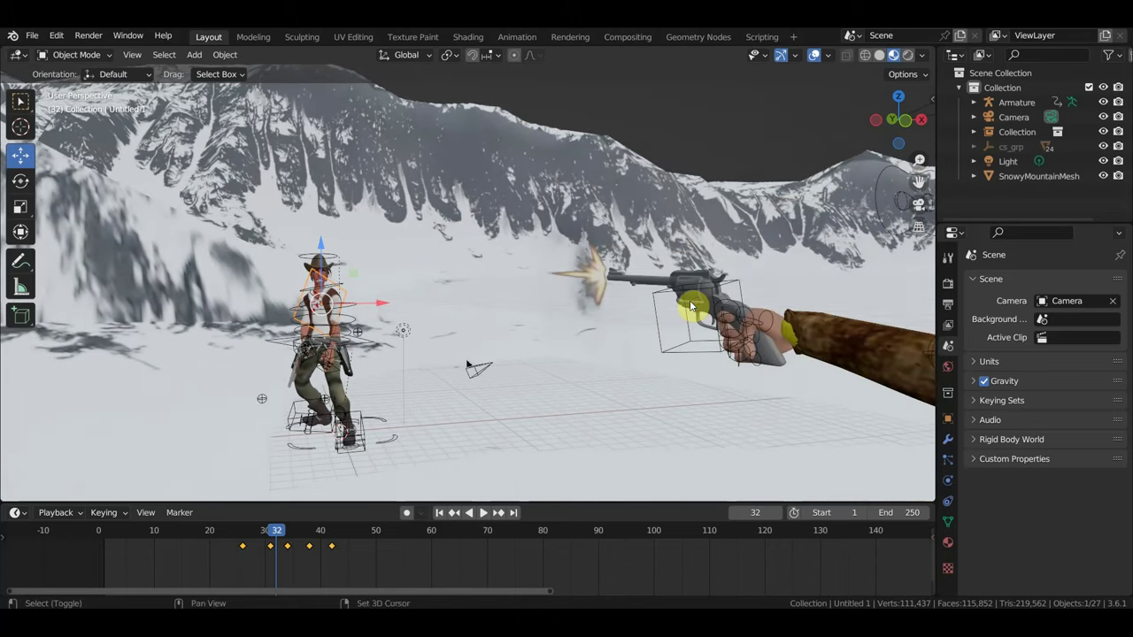
{"action": "scroll", "coordinate": [692, 306], "scroll_direction": "up", "scroll_amount": 2}
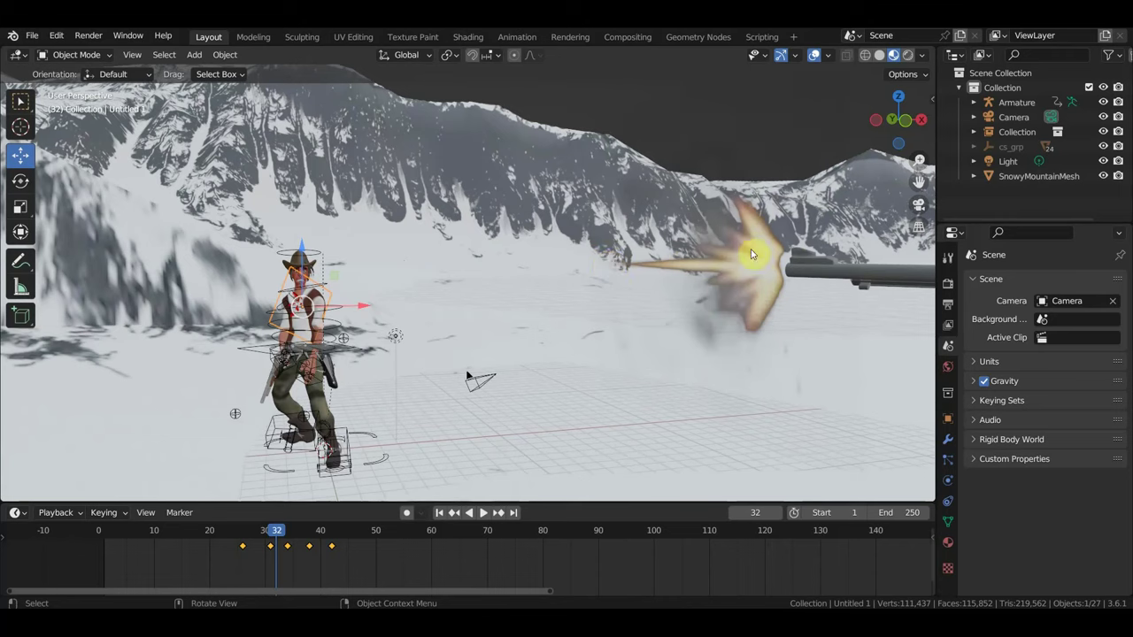
{"action": "mouse_move", "coordinate": [693, 271]}
{"action": "middle_mouse_down"}
{"action": "mouse_move", "coordinate": [711, 283]}
{"action": "mouse_move", "coordinate": [658, 283]}
{"action": "mouse_move", "coordinate": [695, 272]}
{"action": "mouse_move", "coordinate": [708, 292]}
{"action": "mouse_move", "coordinate": [727, 279]}
{"action": "middle_mouse_up"}
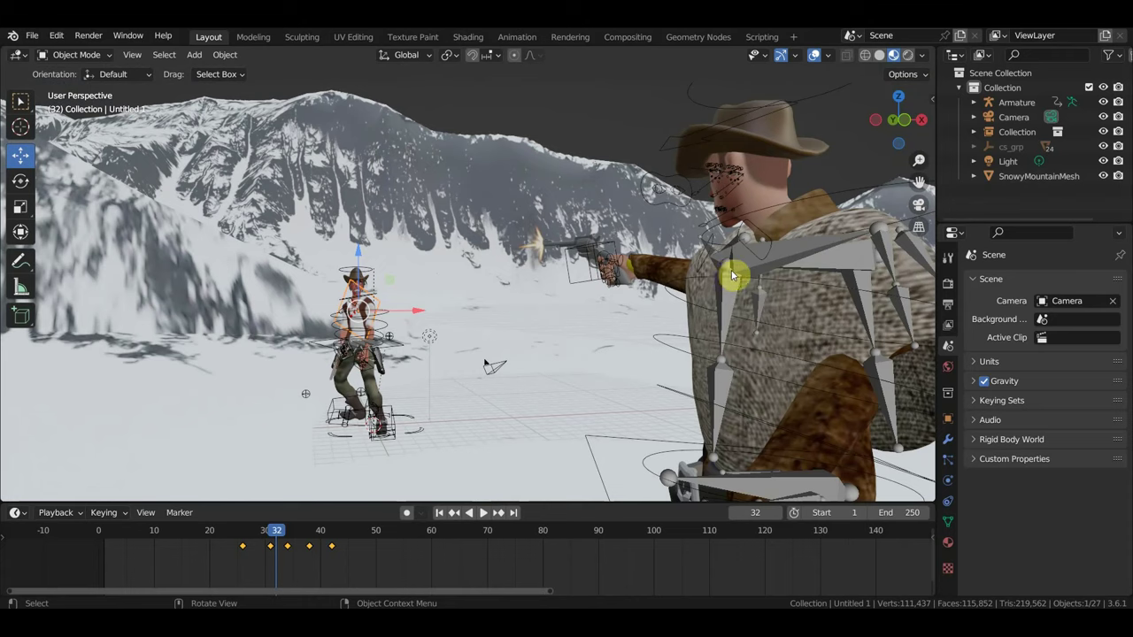
{"action": "left_click", "coordinate": [814, 57]}
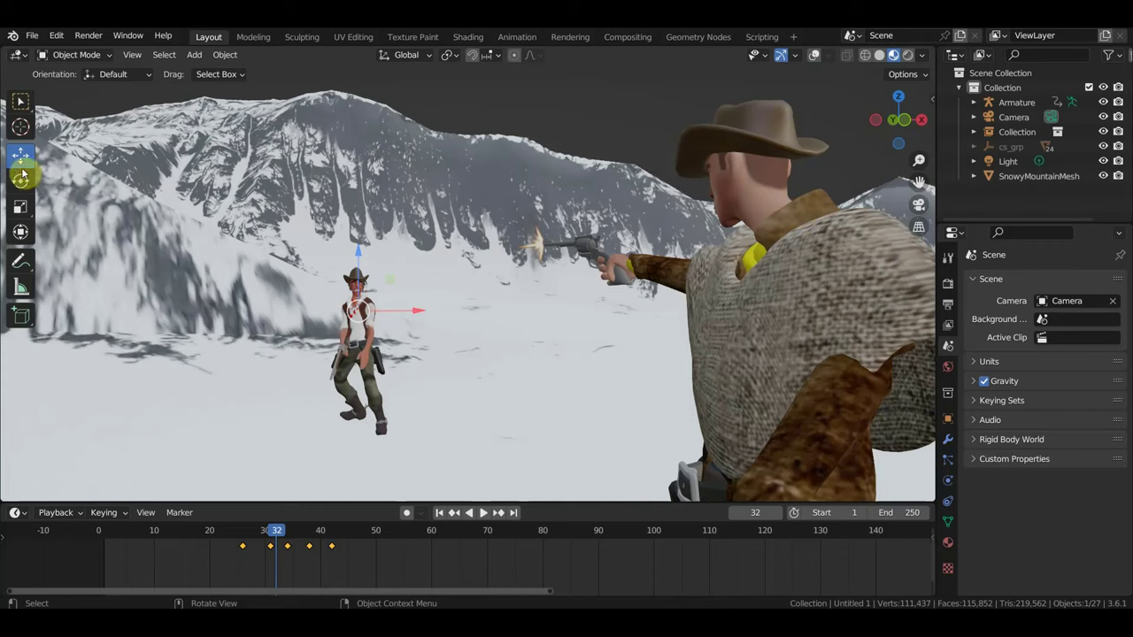
{"action": "left_click", "coordinate": [21, 104]}
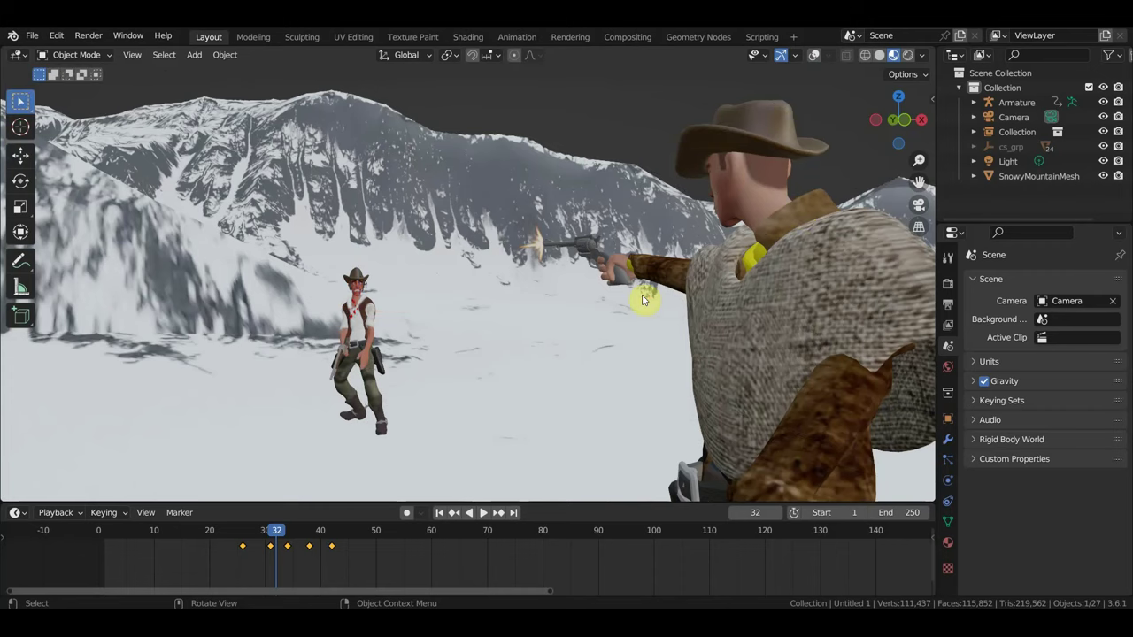
{"action": "mouse_move", "coordinate": [644, 301]}
{"action": "middle_mouse_down"}
{"action": "mouse_move", "coordinate": [600, 362]}
{"action": "mouse_move", "coordinate": [651, 359]}
{"action": "mouse_move", "coordinate": [536, 374]}
{"action": "mouse_move", "coordinate": [579, 380]}
{"action": "middle_mouse_up"}
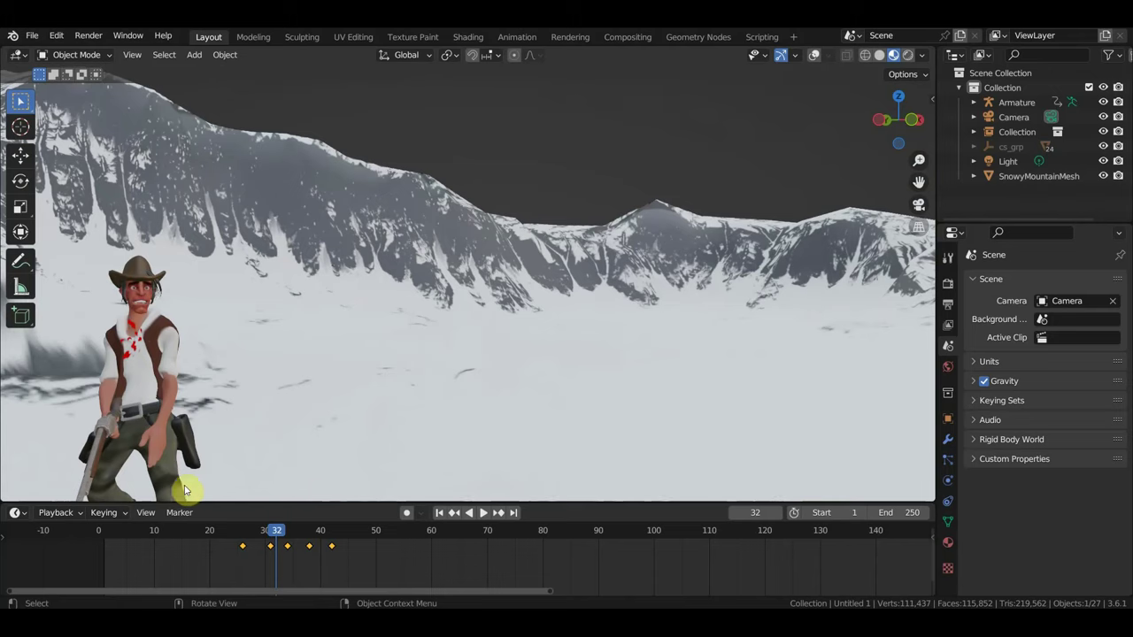